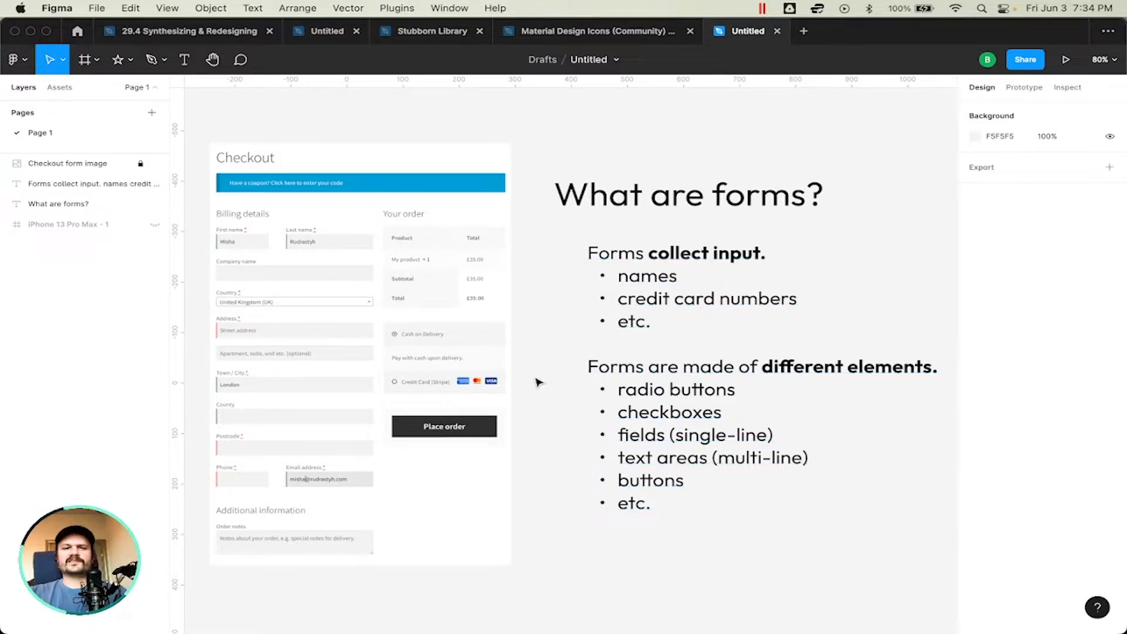
Step: Examine the checkout form image's elements, including payment radio buttons, country dropdown, billing fields and order notes area, beside the forms summary
scroll(430, 339, up, 10)
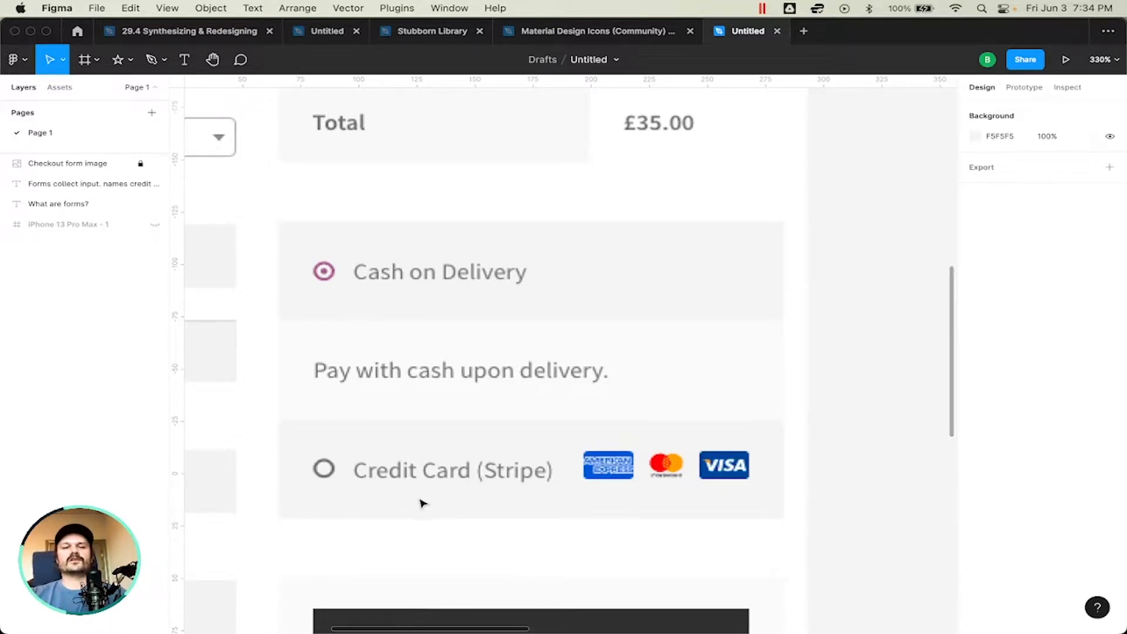
scroll(421, 503, down, 10)
scroll(422, 504, down, 5)
scroll(422, 503, down, 1)
scroll(422, 503, right, 1)
scroll(423, 503, left, 1)
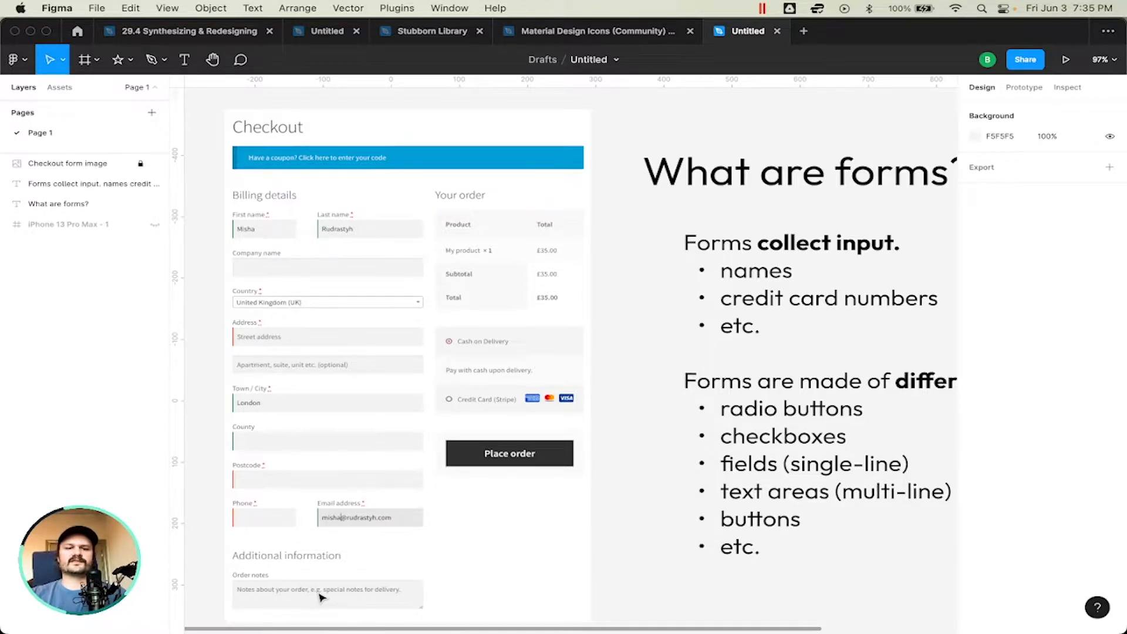
scroll(322, 597, up, 6)
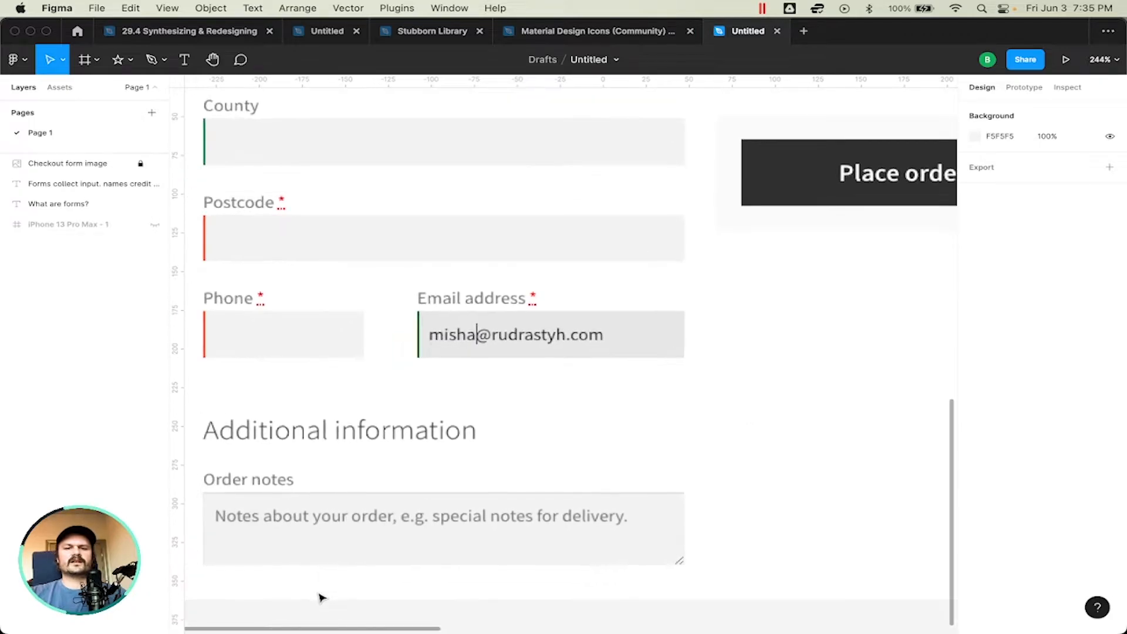
scroll(379, 528, down, 6)
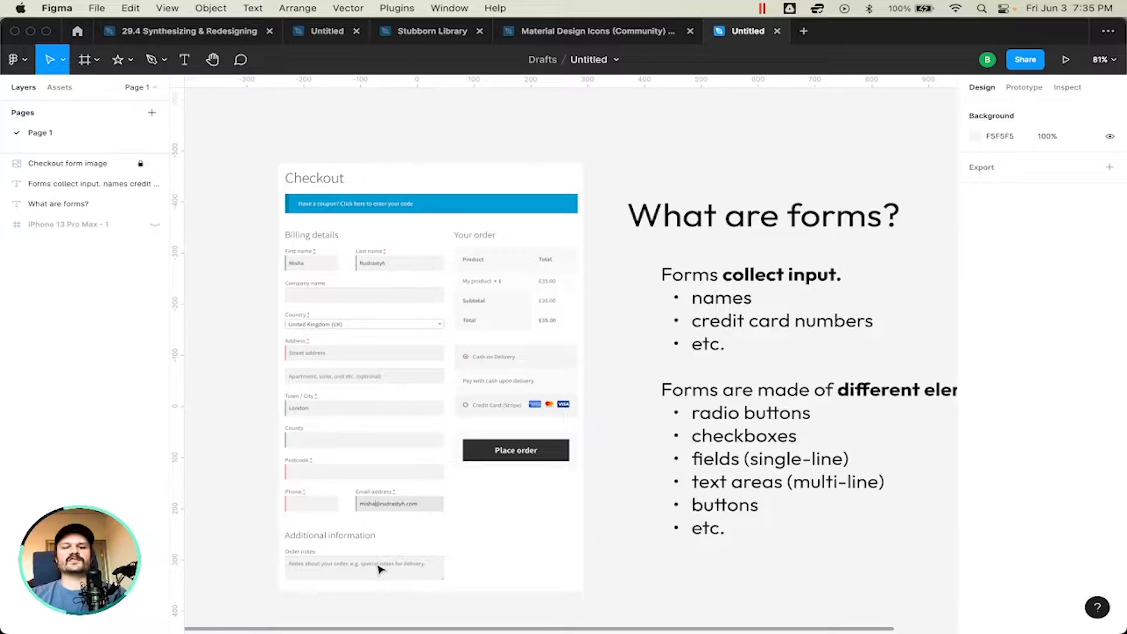
scroll(381, 568, right, 1)
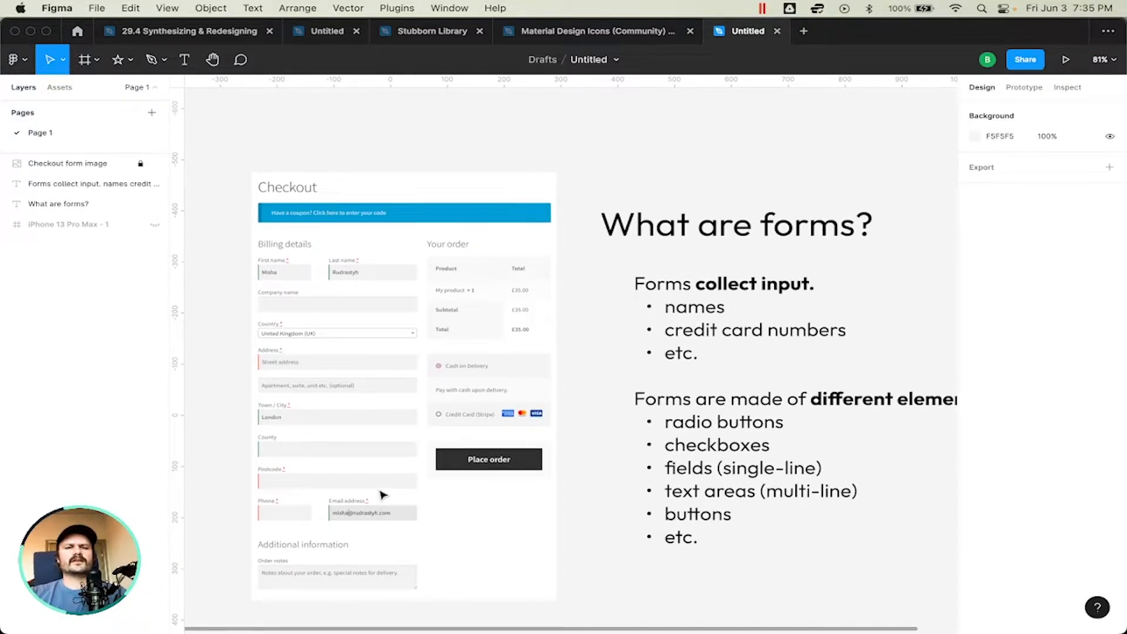
scroll(378, 335, up, 5)
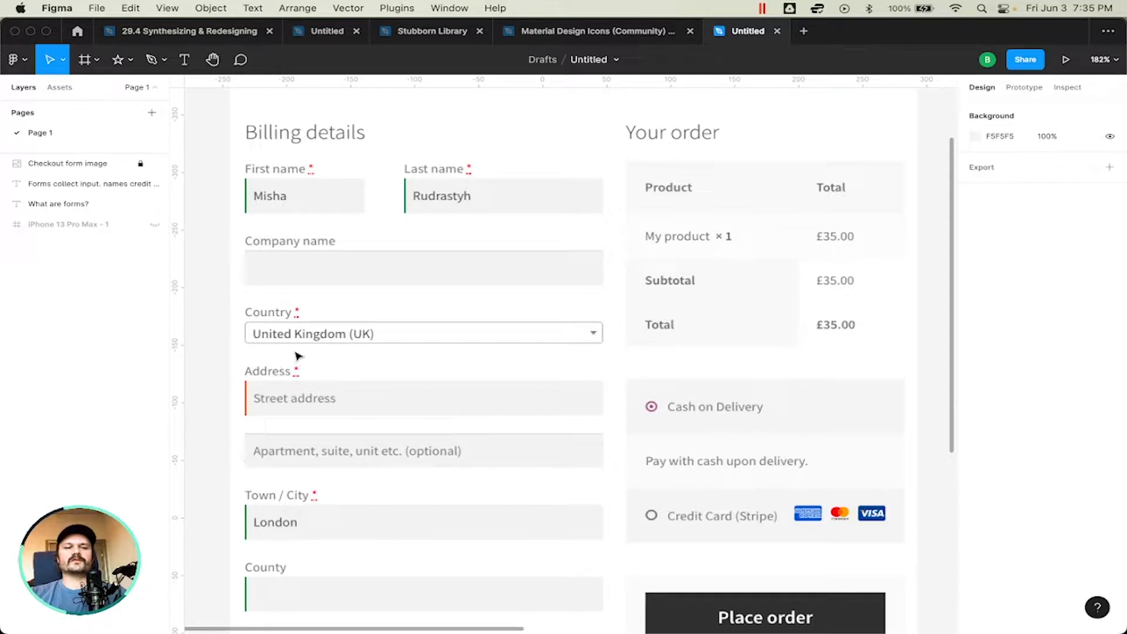
scroll(293, 394, down, 6)
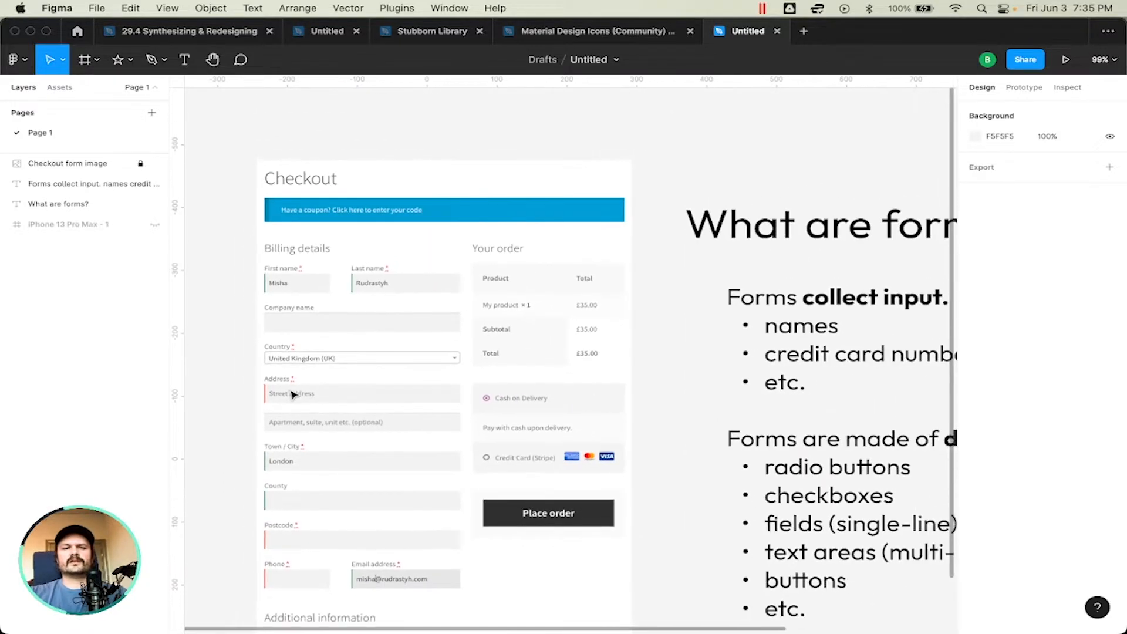
scroll(292, 394, down, 3)
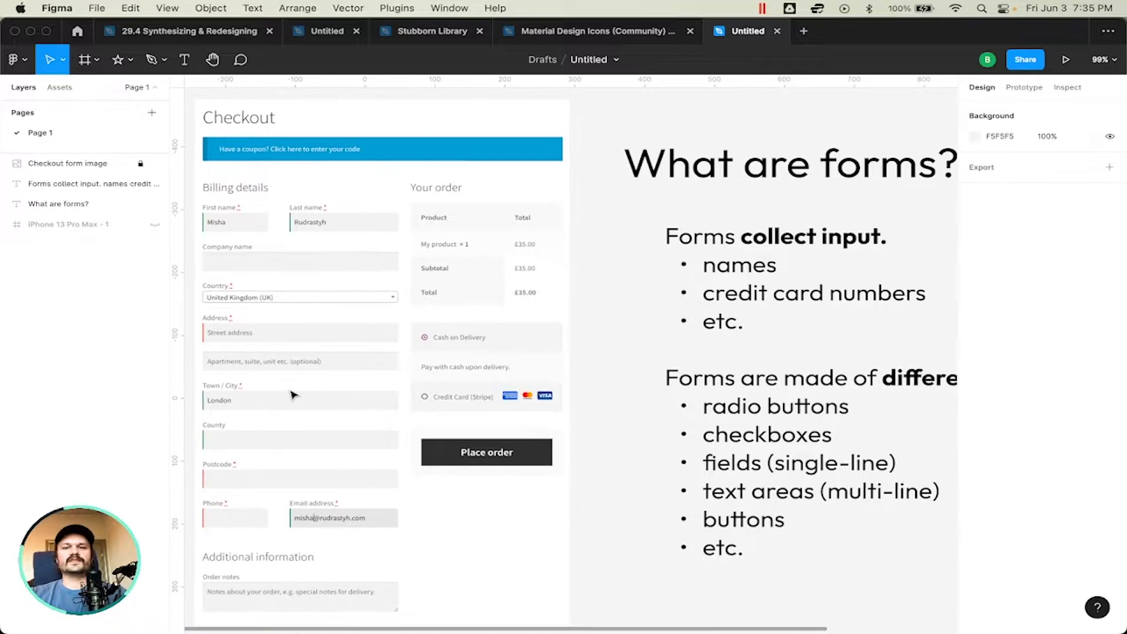
scroll(293, 393, left, 3)
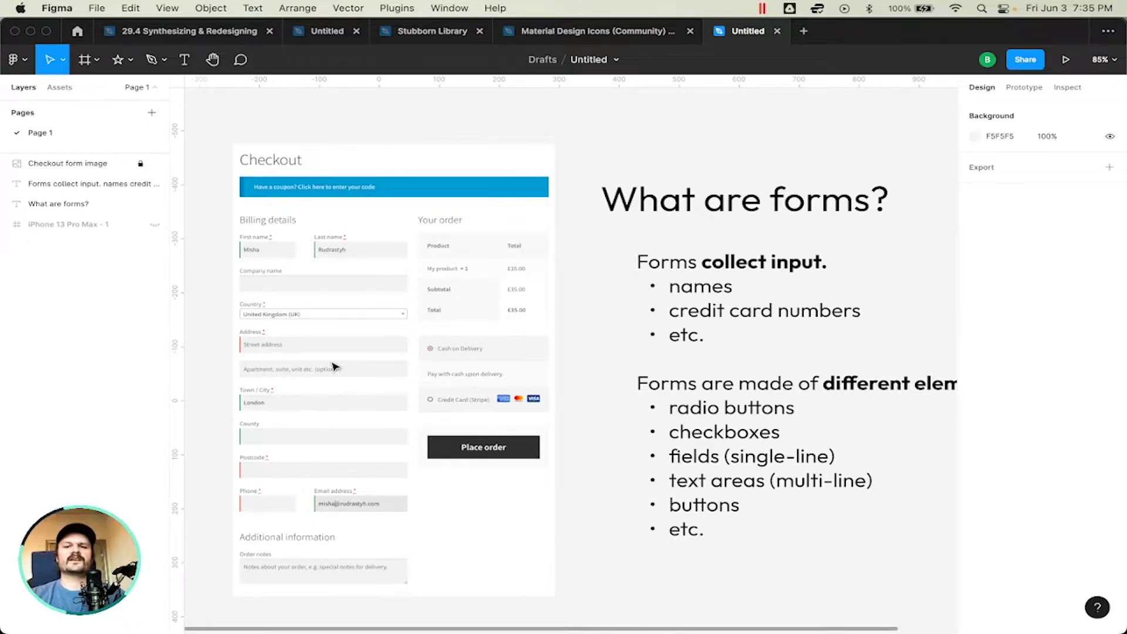
scroll(593, 385, right, 2)
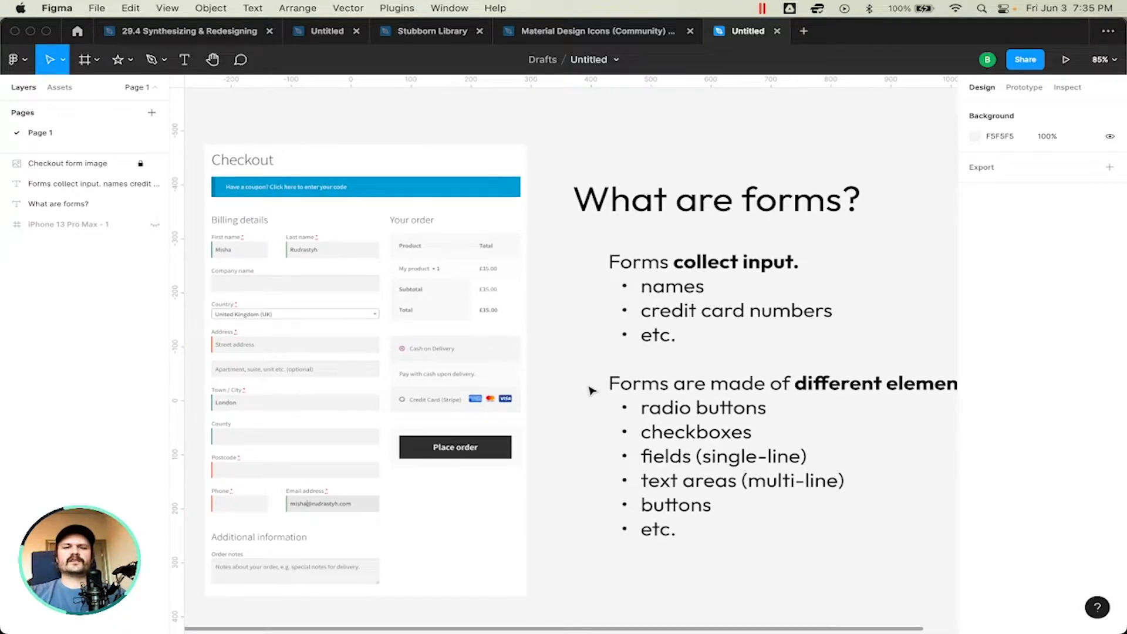
scroll(592, 391, down, 2)
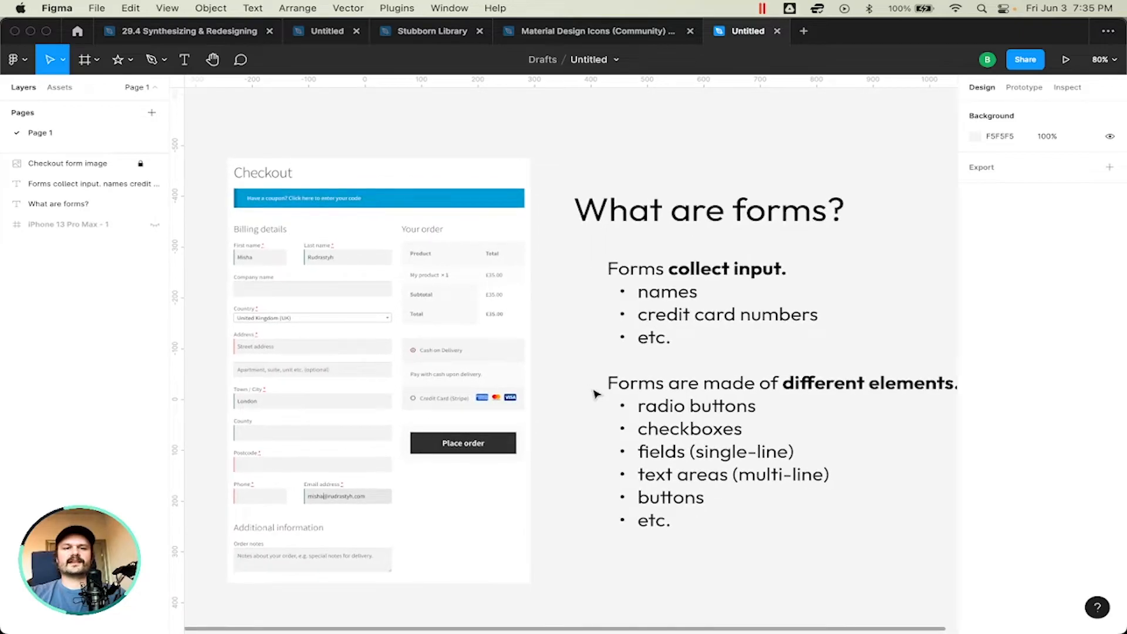
scroll(596, 394, right, 2)
scroll(596, 393, down, 1)
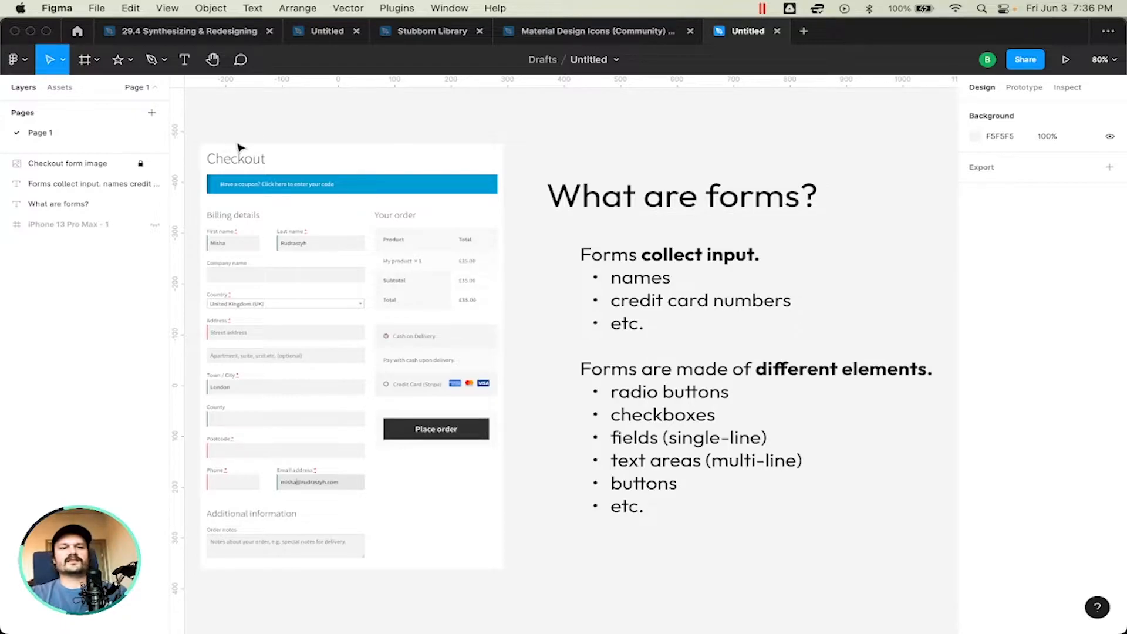
Step: Add a new page to the file and name it "Form Example"
click(151, 114)
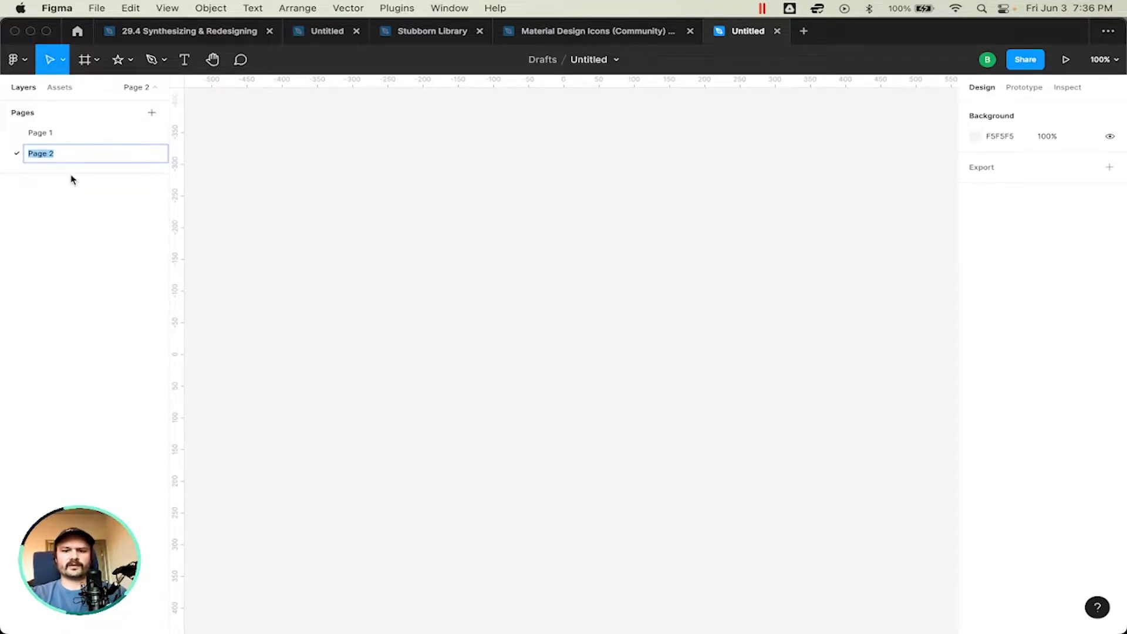
text(Form Example)
key(Return)
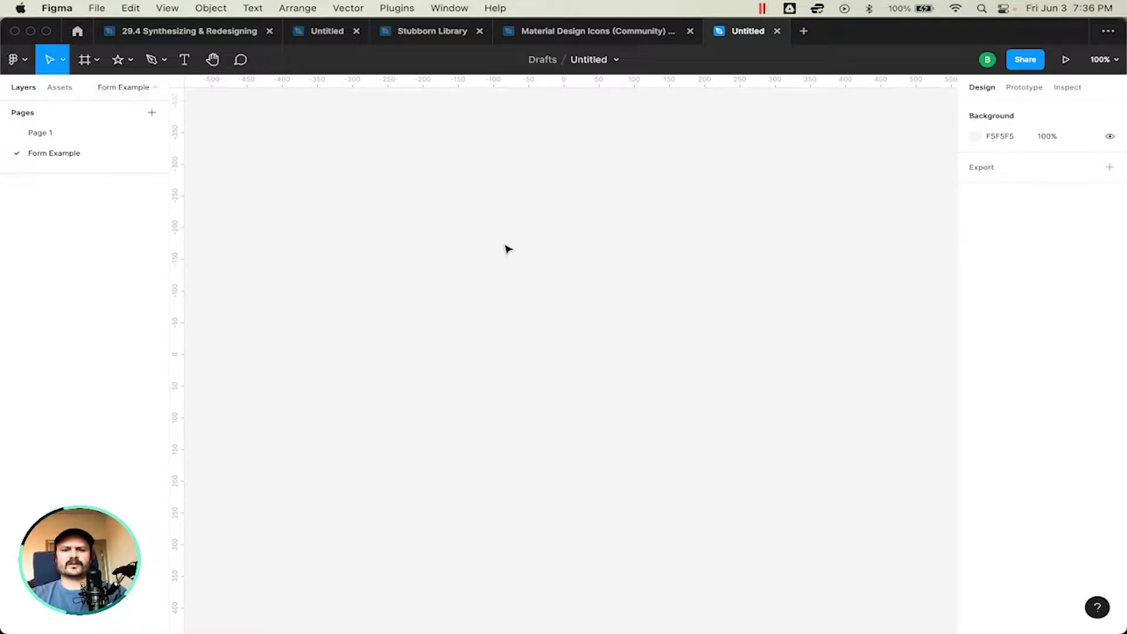
Step: Create a frame on the empty page using the iPhone 13 Pro Max preset
key(f)
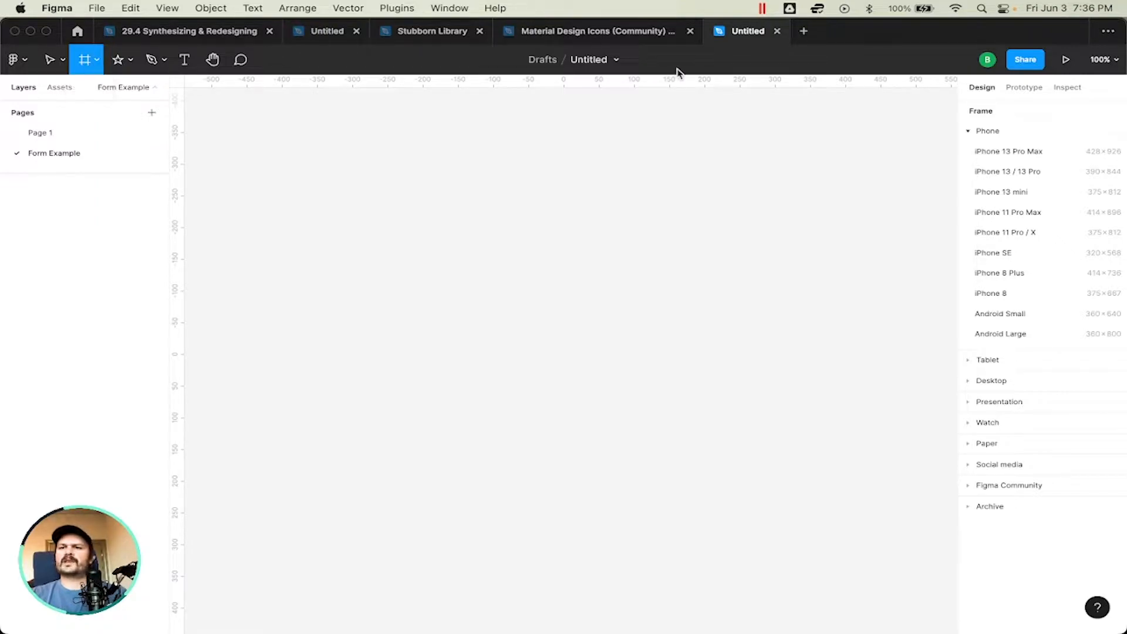
click(992, 157)
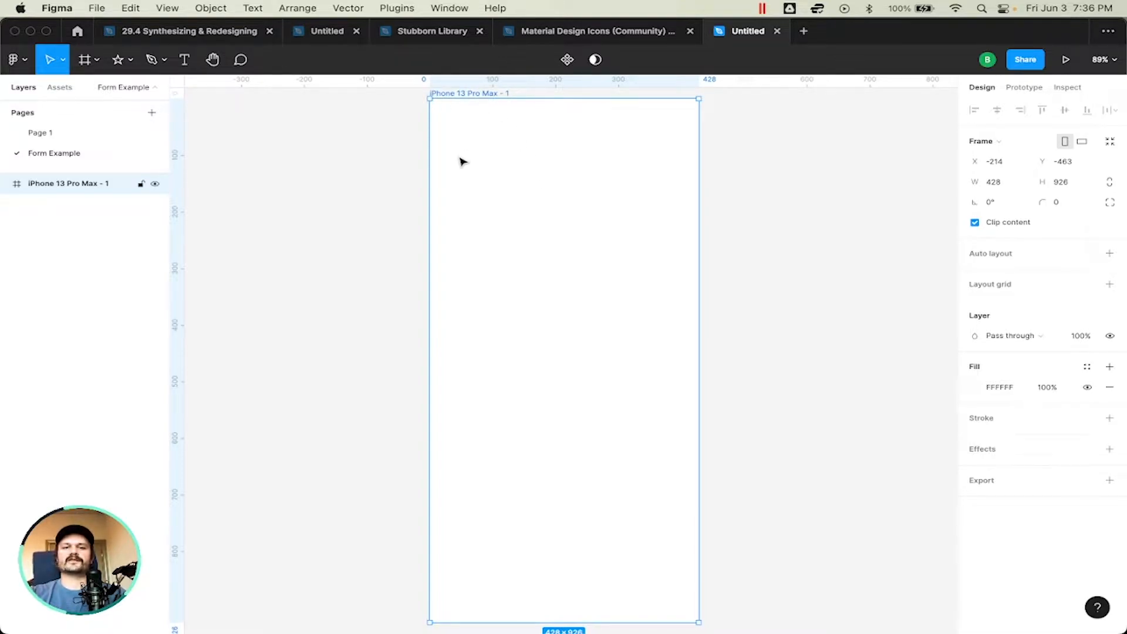
click(359, 190)
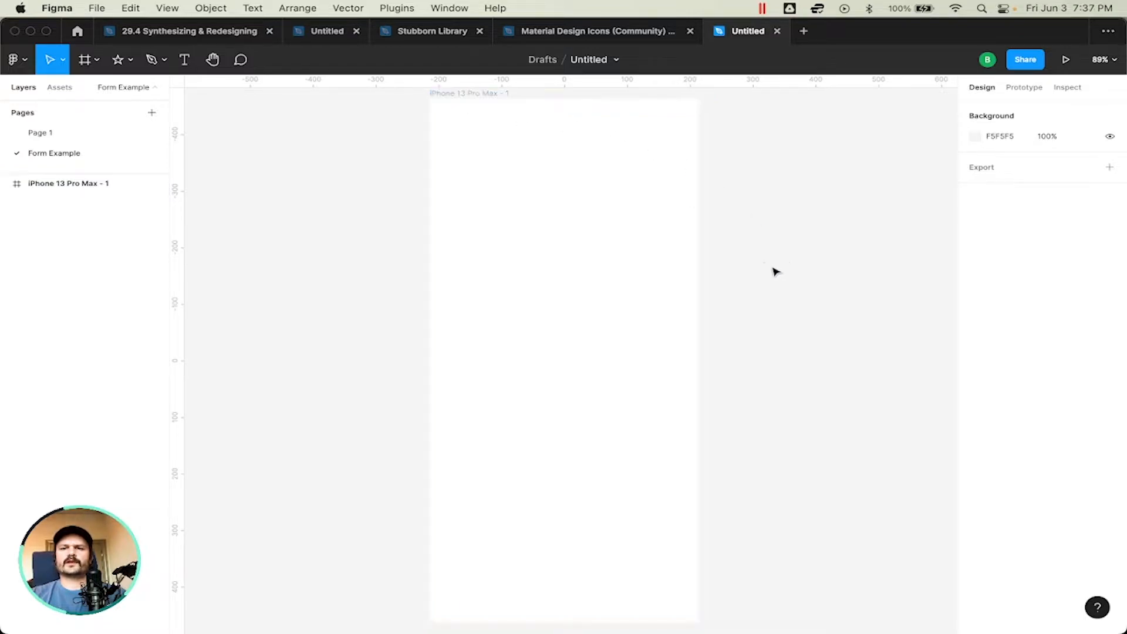
click(629, 235)
scroll(629, 235, right, 5)
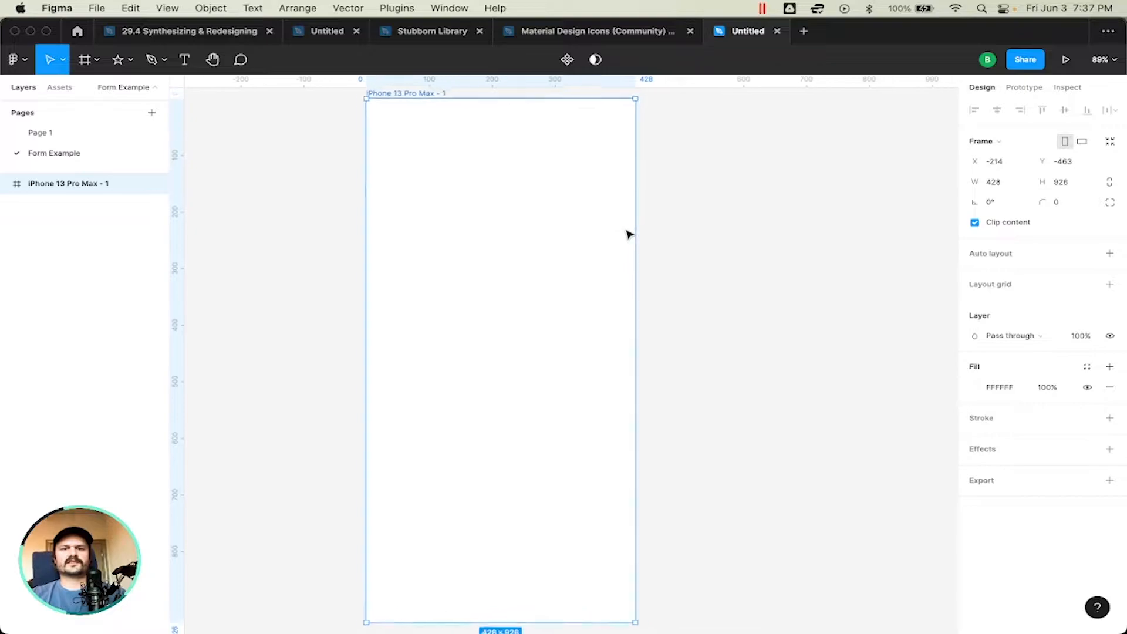
scroll(630, 235, down, 1)
scroll(630, 234, up, 1)
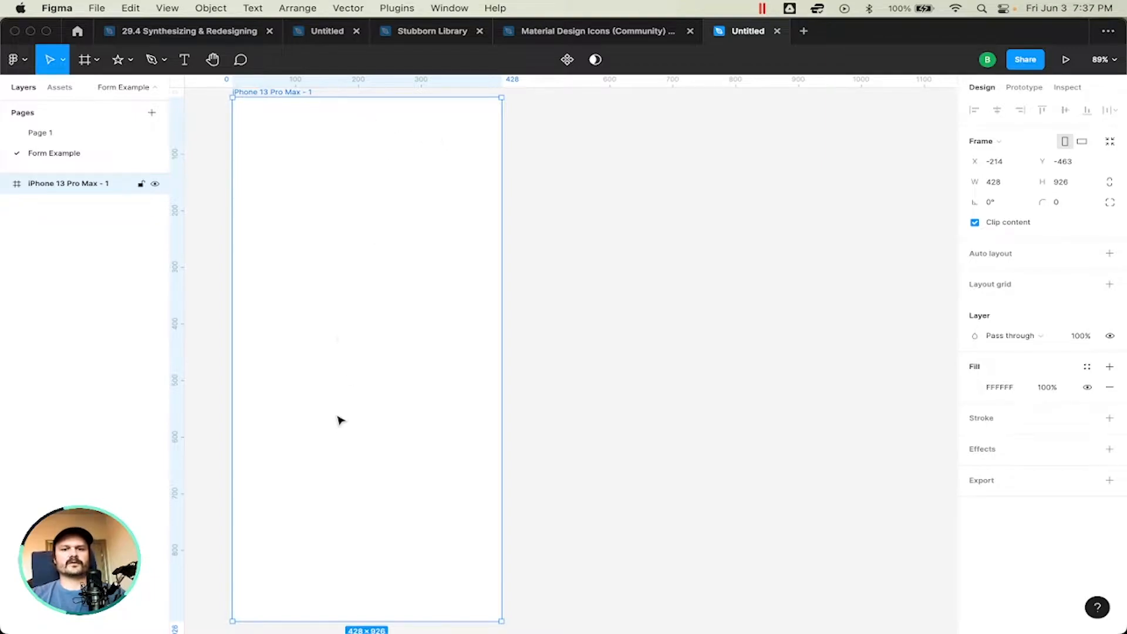
click(641, 224)
click(322, 144)
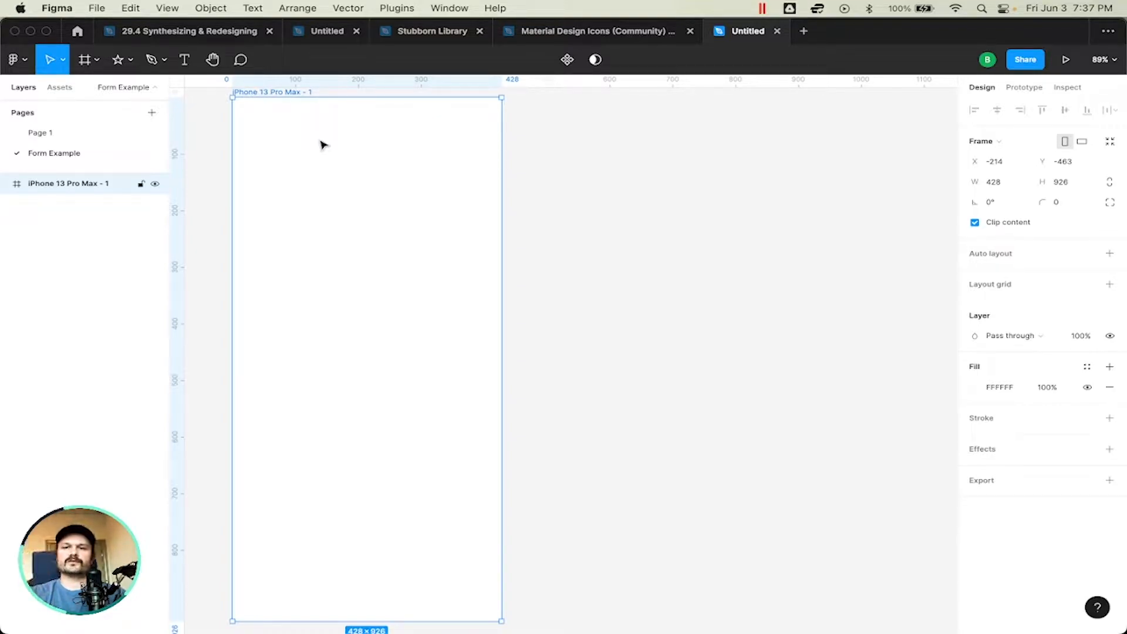
click(581, 210)
click(403, 180)
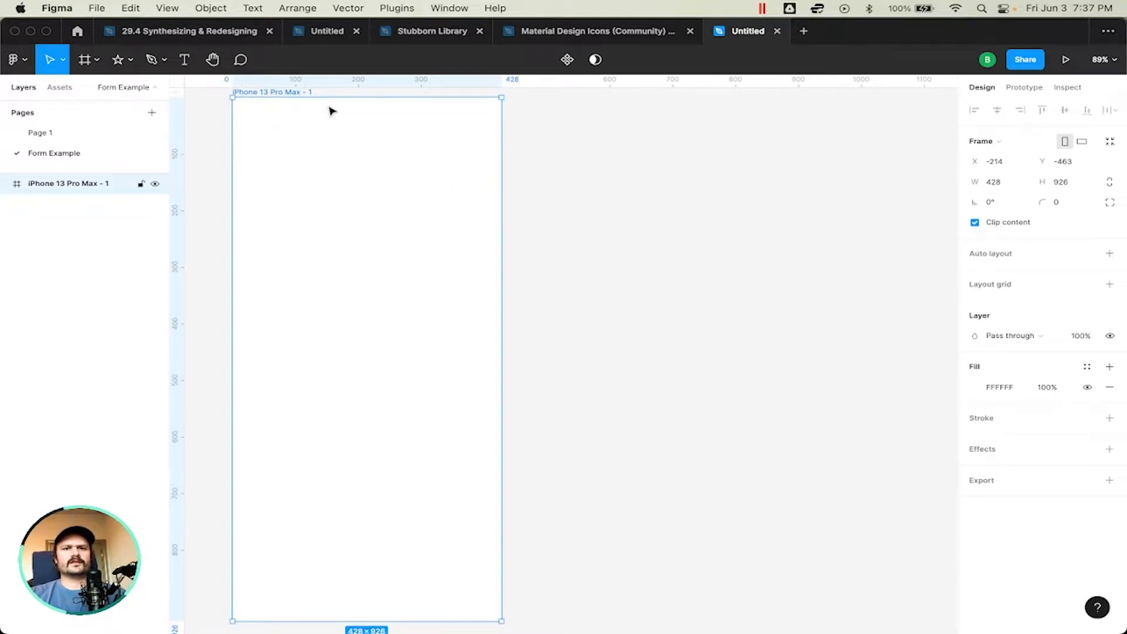
scroll(241, 153, left, 5)
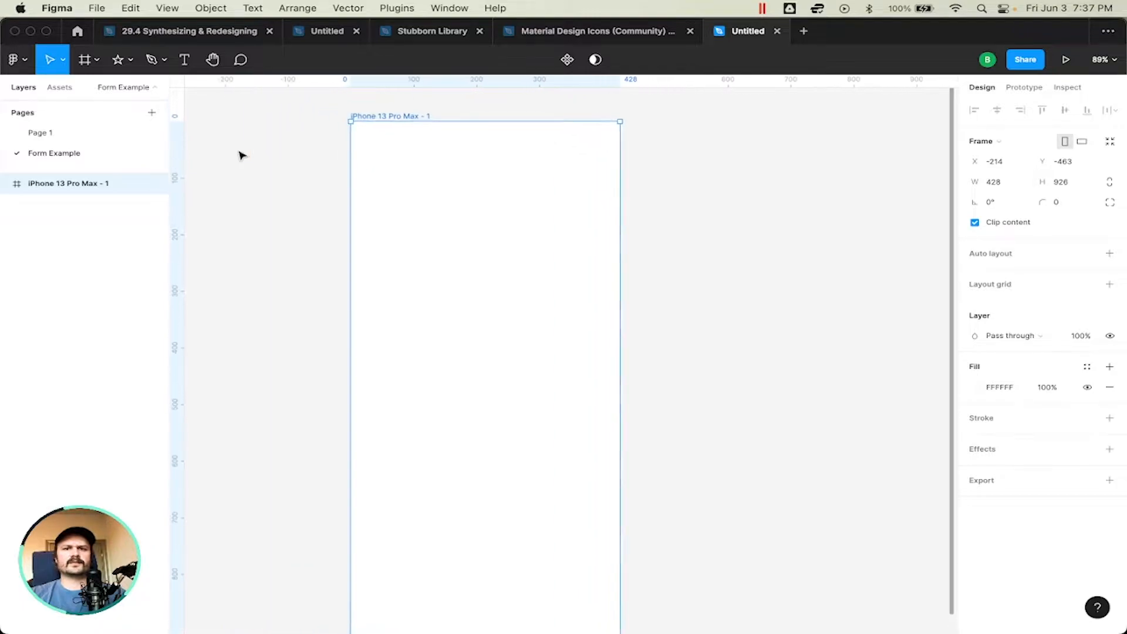
scroll(427, 200, up, 1)
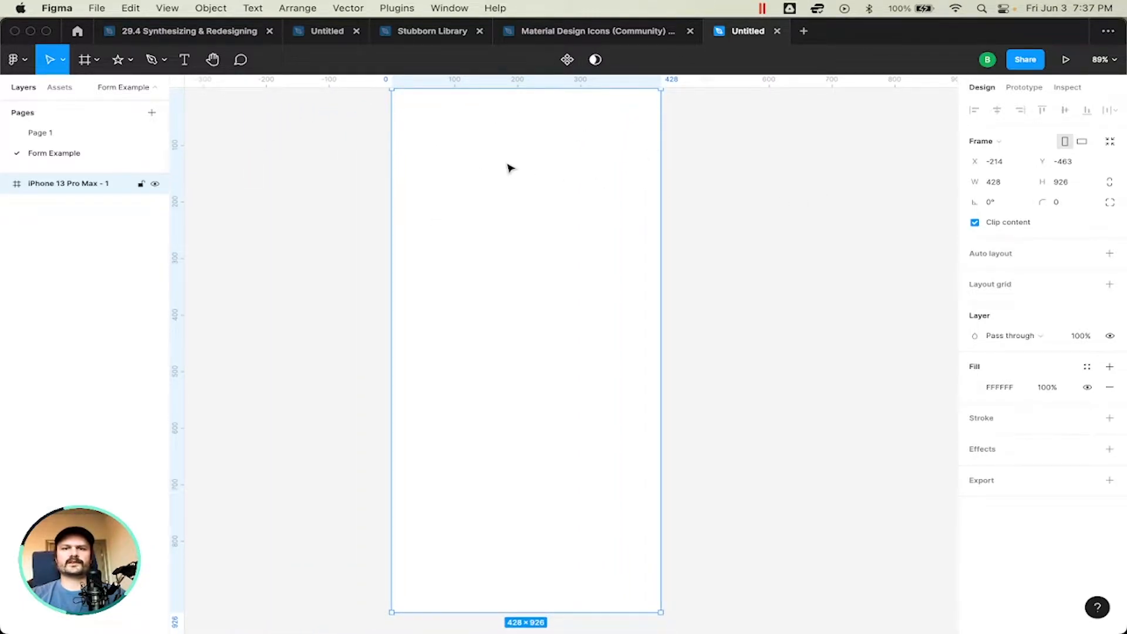
Step: Add a heading reading "Drop us a line." near the phone frame's upper edge at about X 37, Y 102, breaking after "us"
key(t)
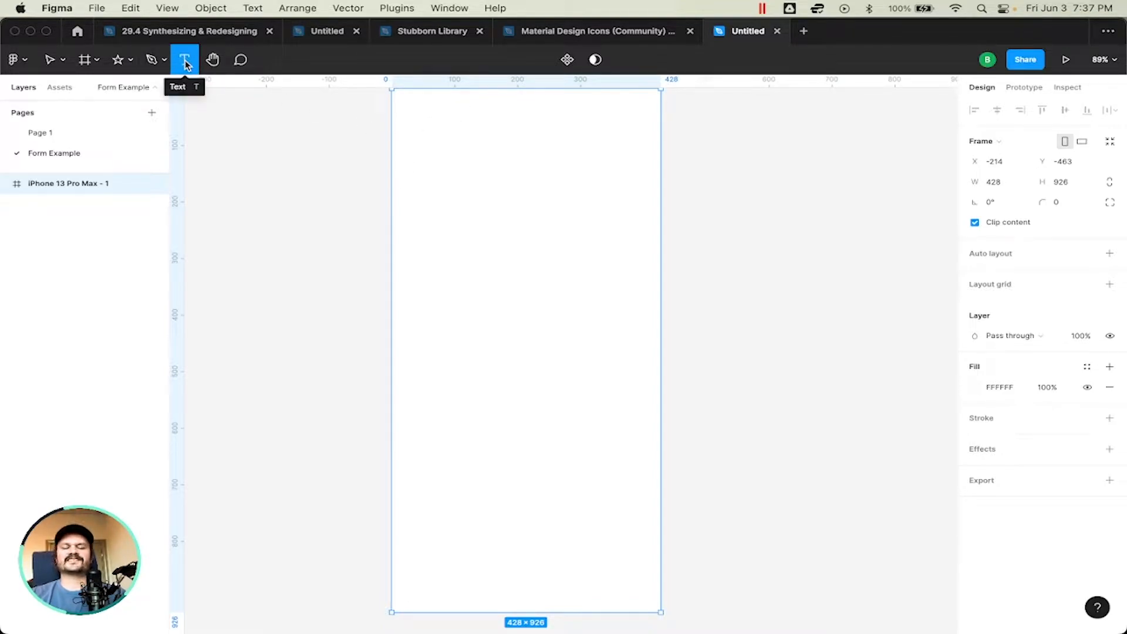
click(416, 147)
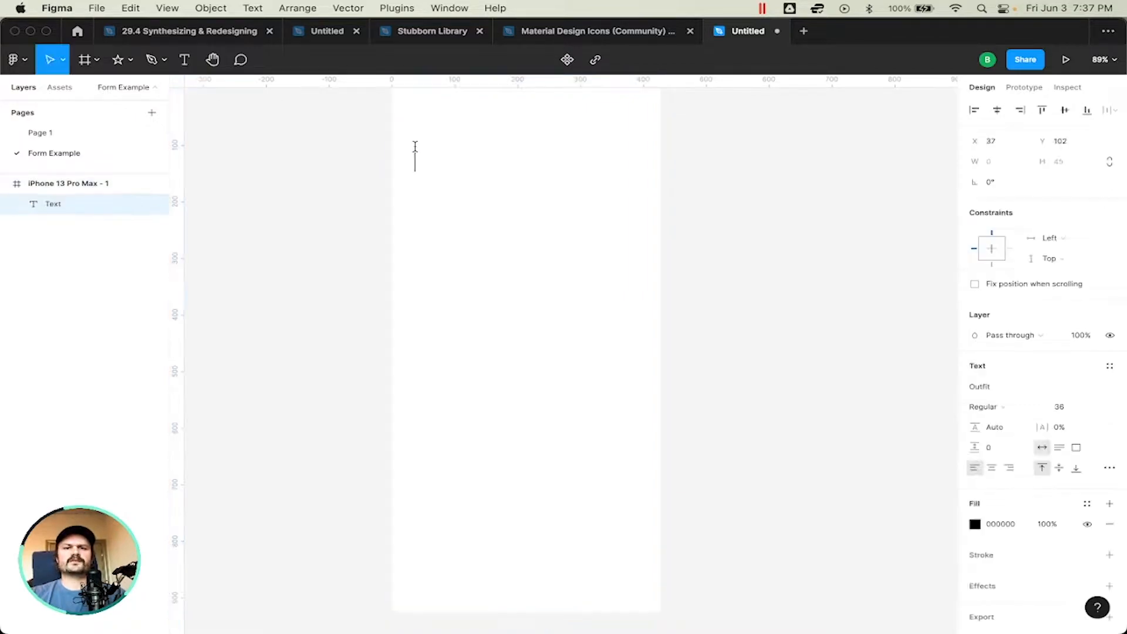
text(D)
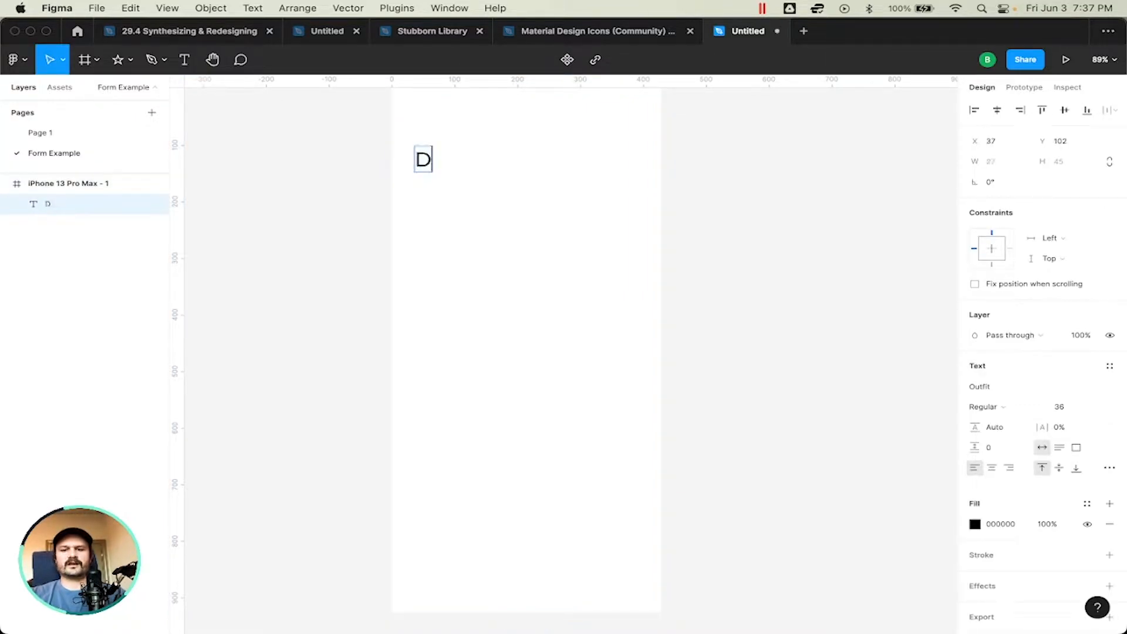
text(rop us a line.)
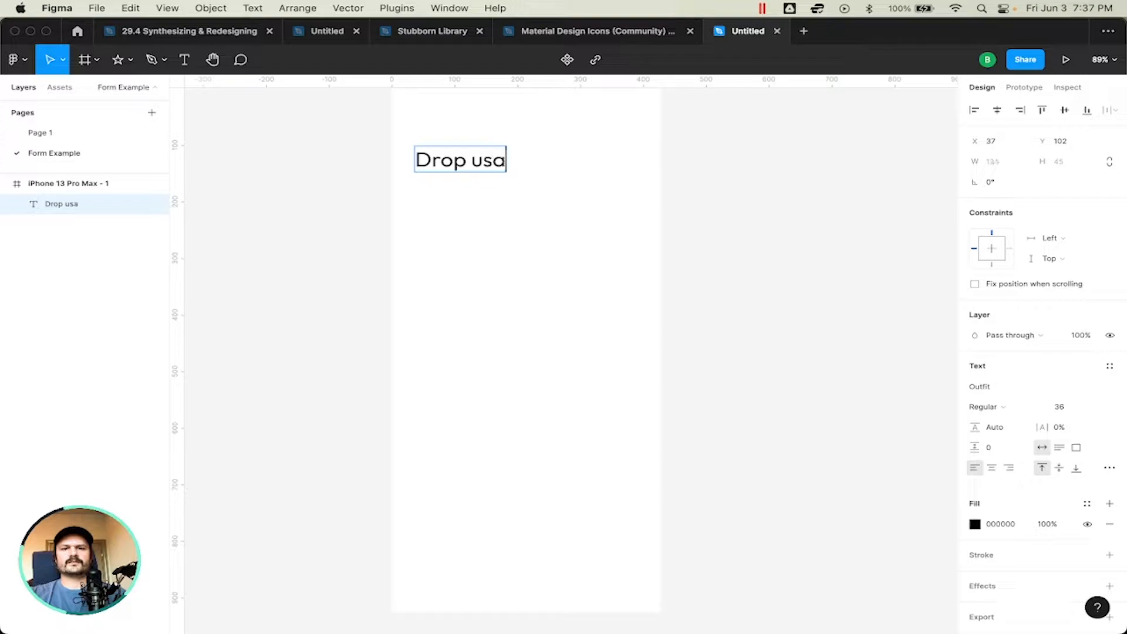
Step: Set the font size of the whole "Drop us a line." heading to 96
key(super+a)
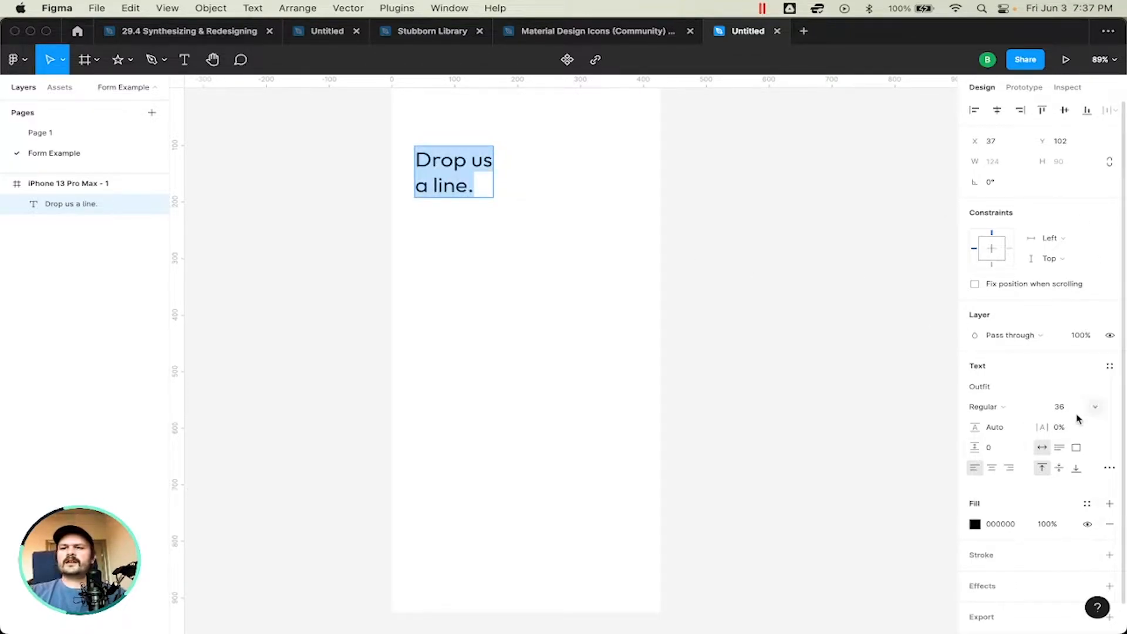
click(1096, 409)
click(1083, 468)
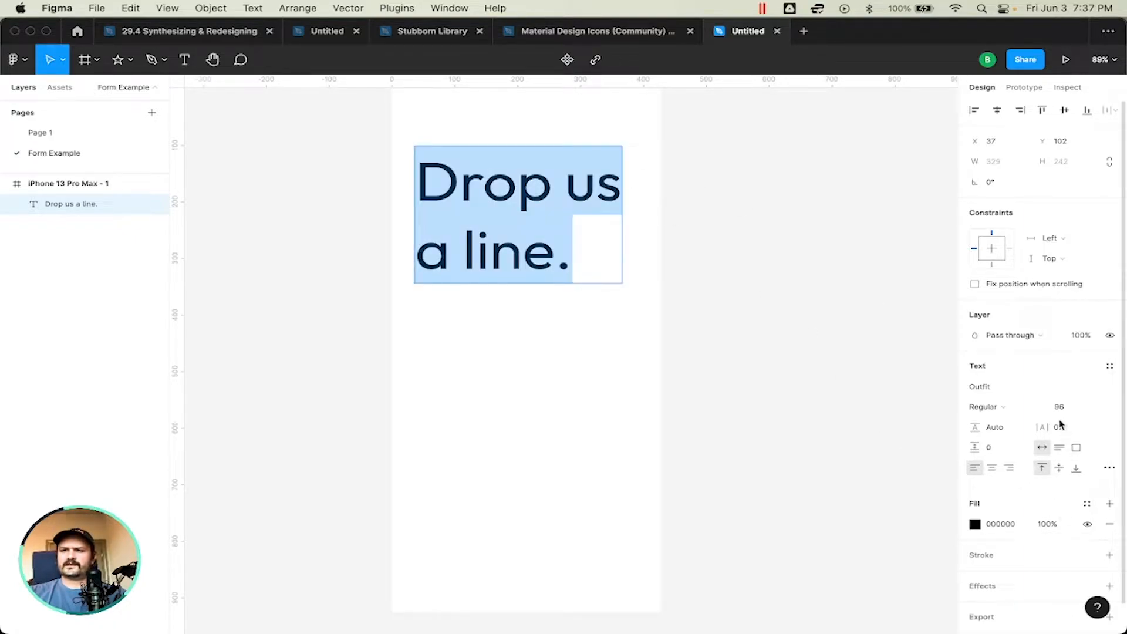
key(Escape)
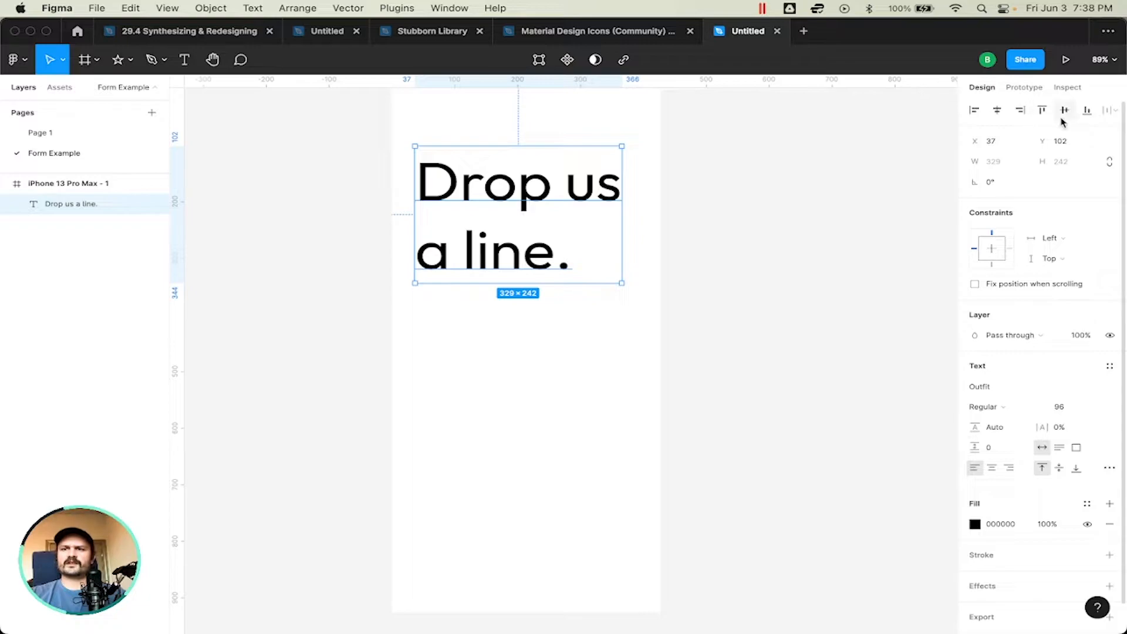
Step: Center the heading horizontally in the phone frame and move it up to about Y 25
click(998, 110)
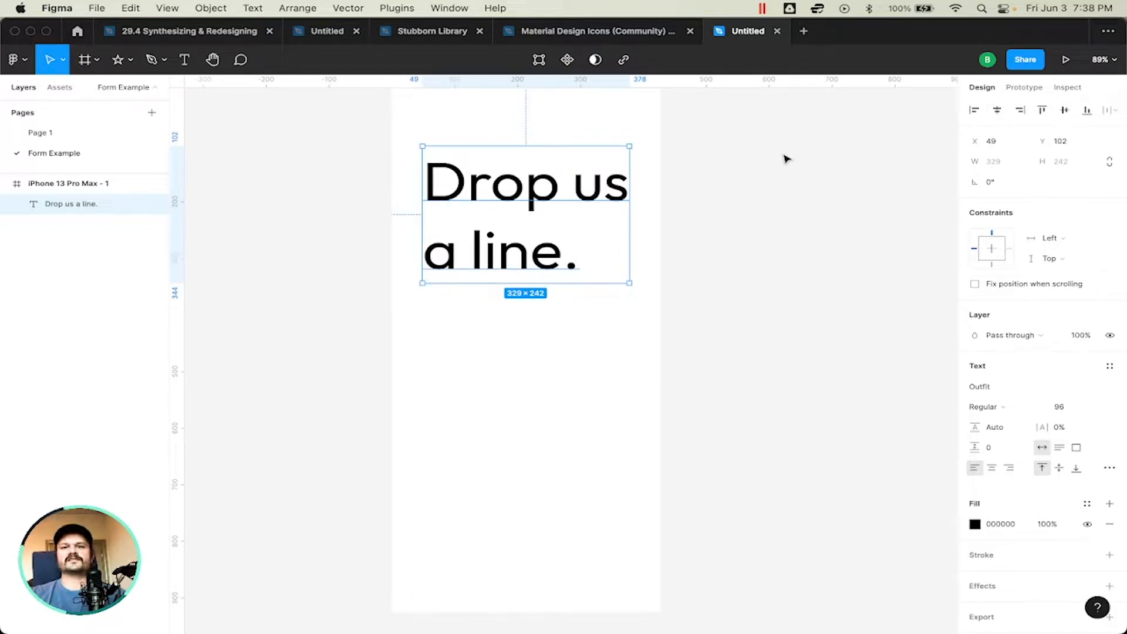
drag(515, 187, 512, 147)
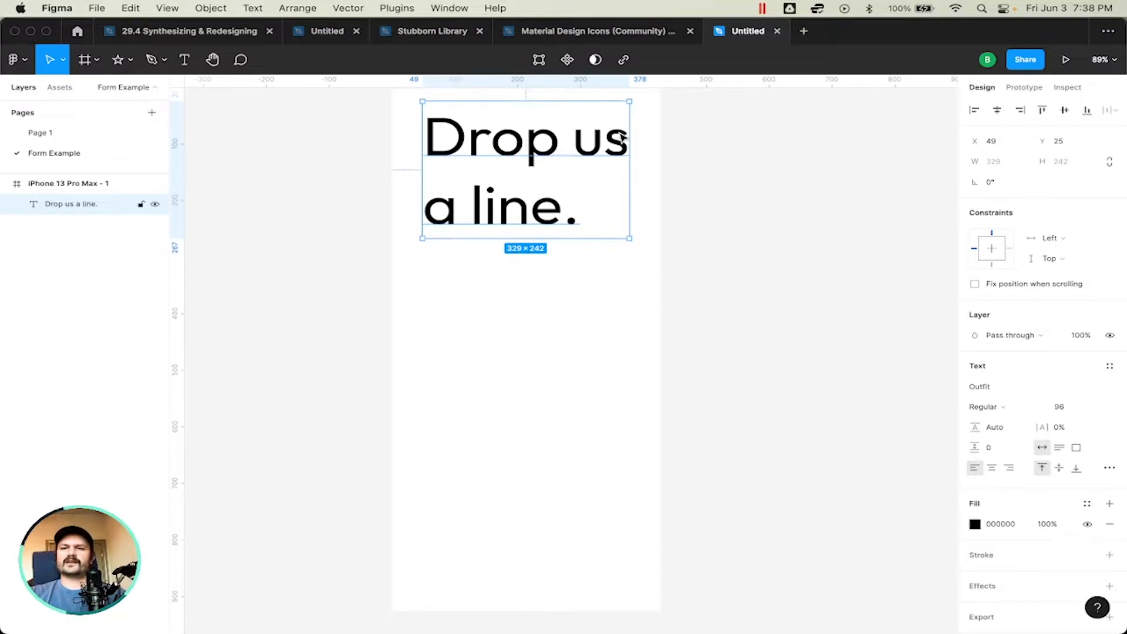
scroll(720, 149, up, 1)
click(720, 150)
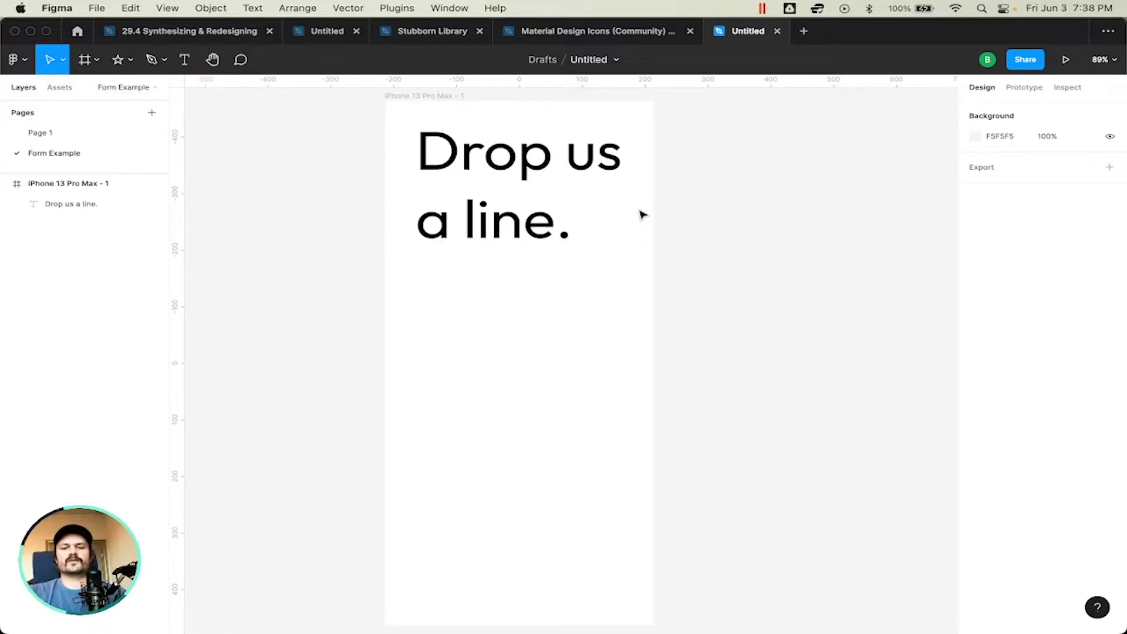
click(503, 159)
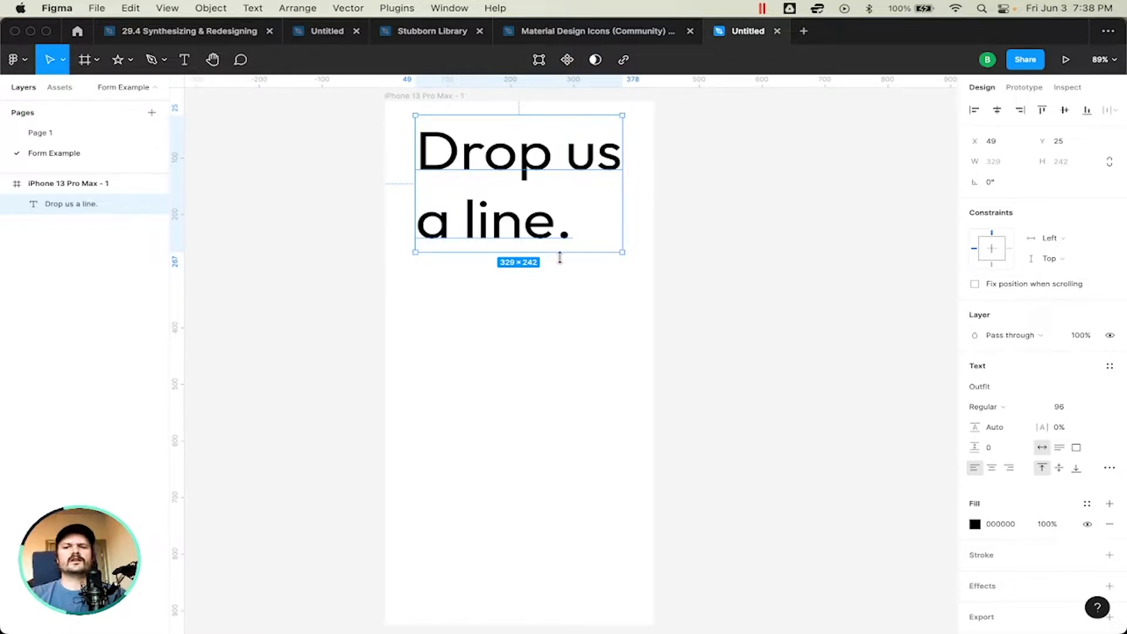
click(726, 288)
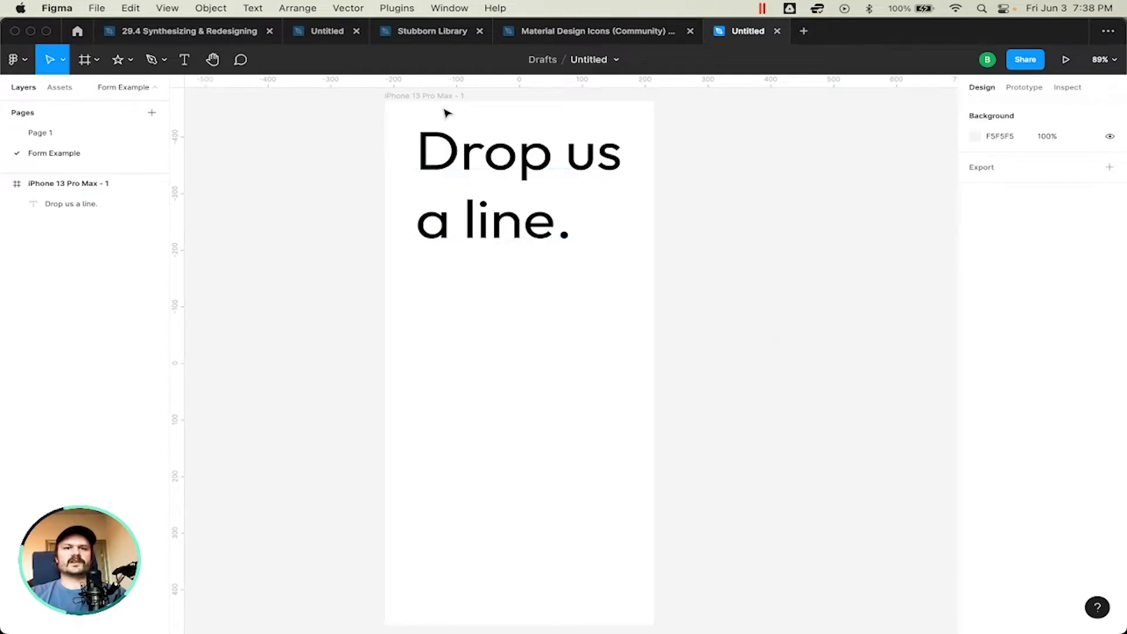
Step: Add the text "We'll be right with you." at font size 24 below the heading in the phone frame
click(419, 96)
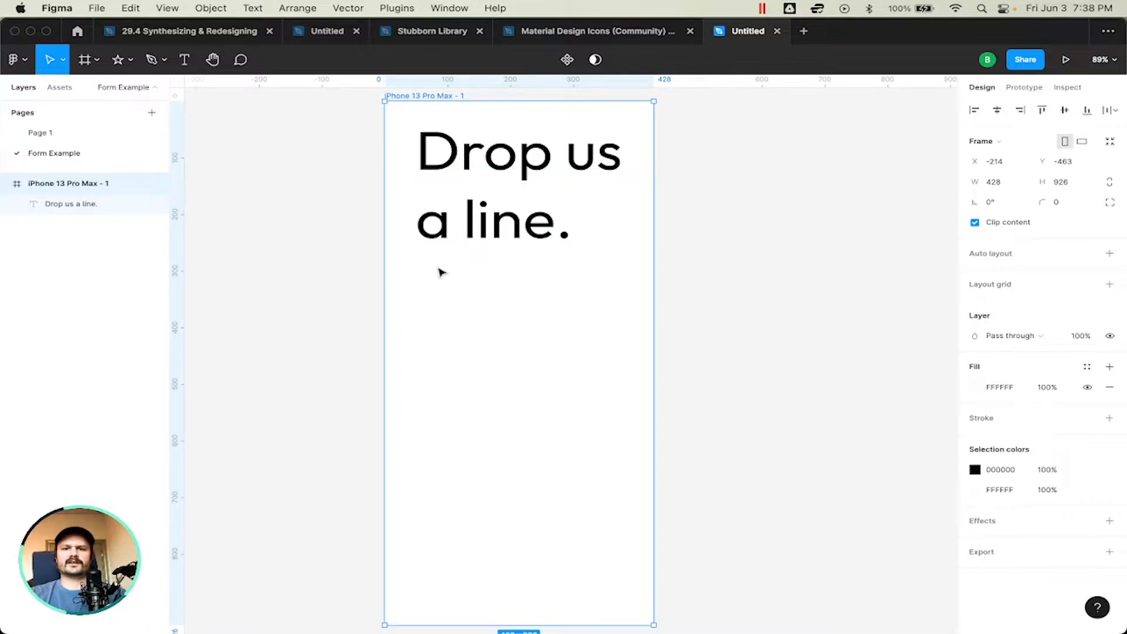
key(t)
click(448, 317)
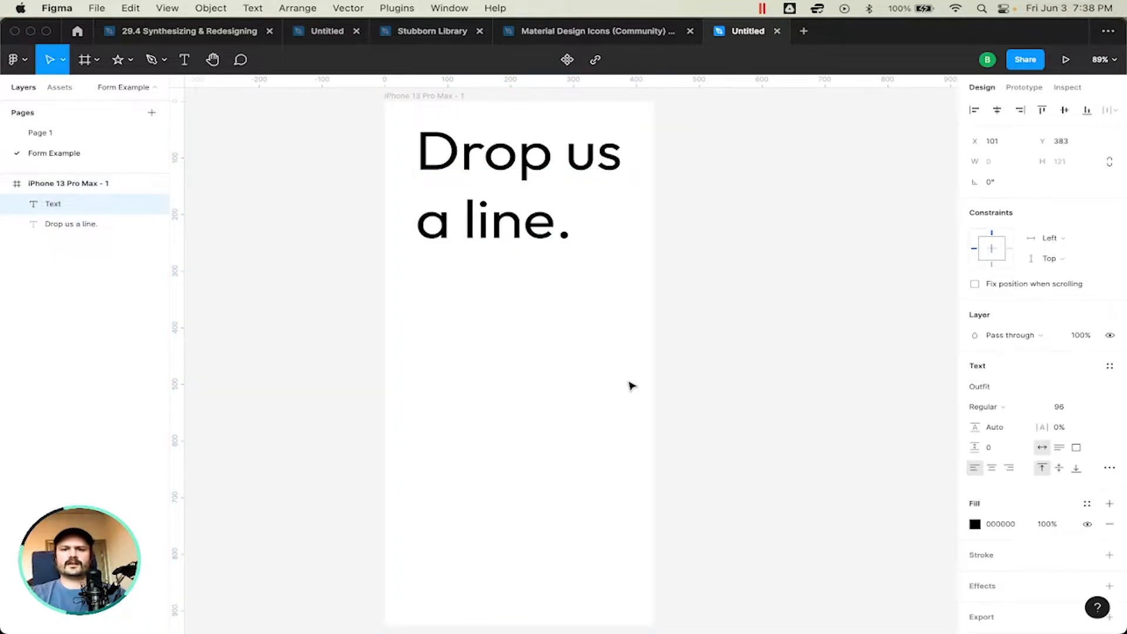
click(1095, 409)
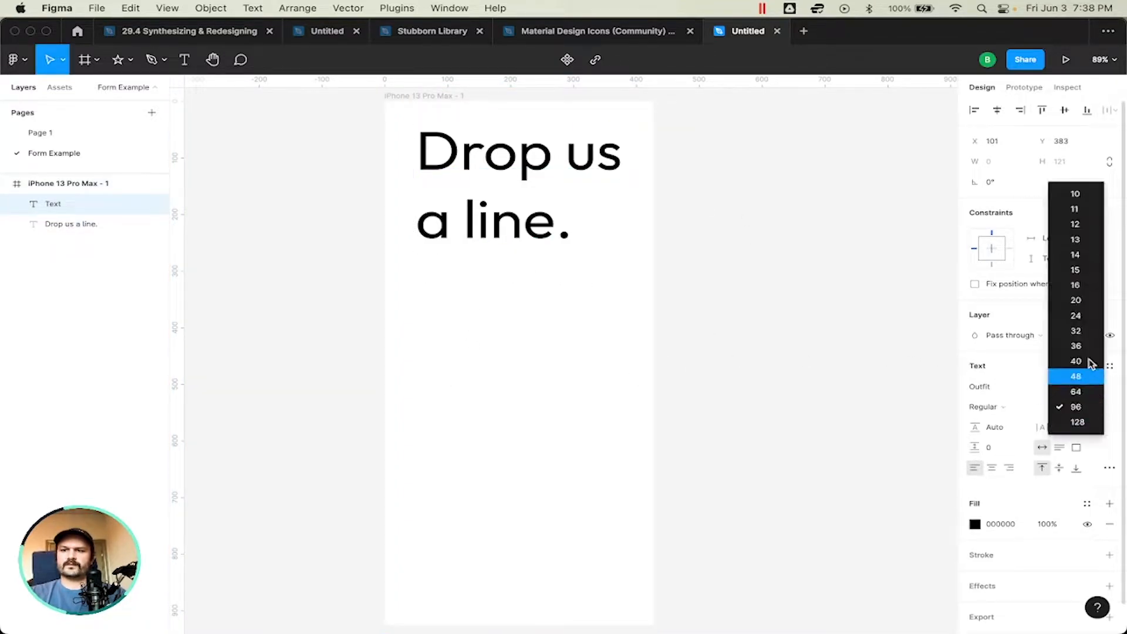
click(1080, 316)
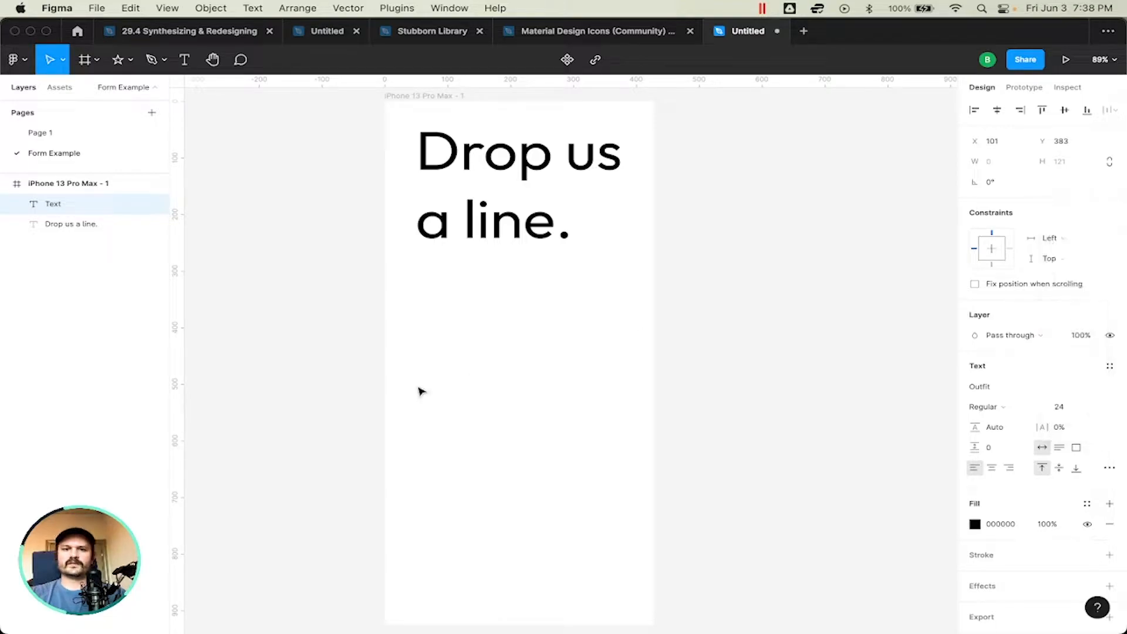
text(We;ll be)
key(BackSpace)
key(BackSpace)
key(BackSpace)
key(BackSpace)
key(BackSpace)
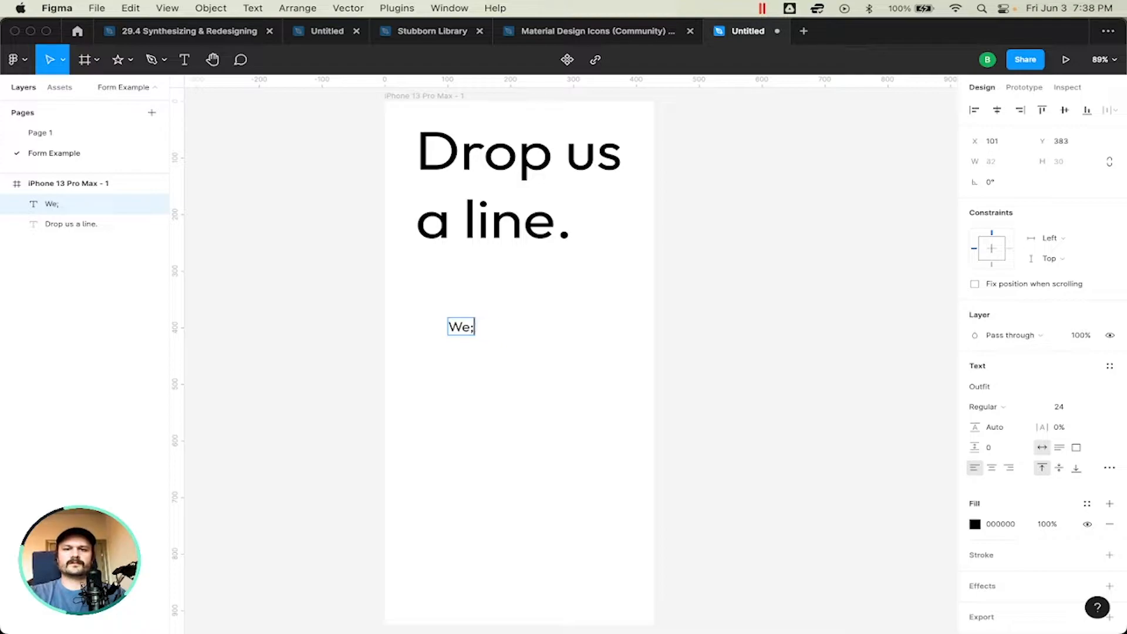
text('ll be right with yo)
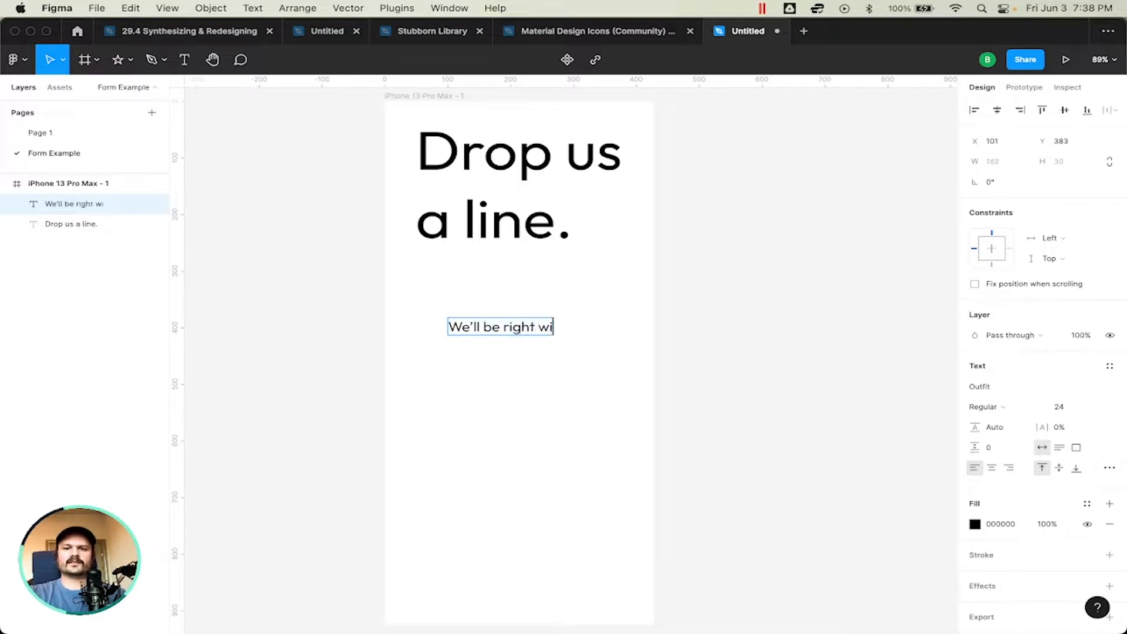
text(u.)
key(Escape)
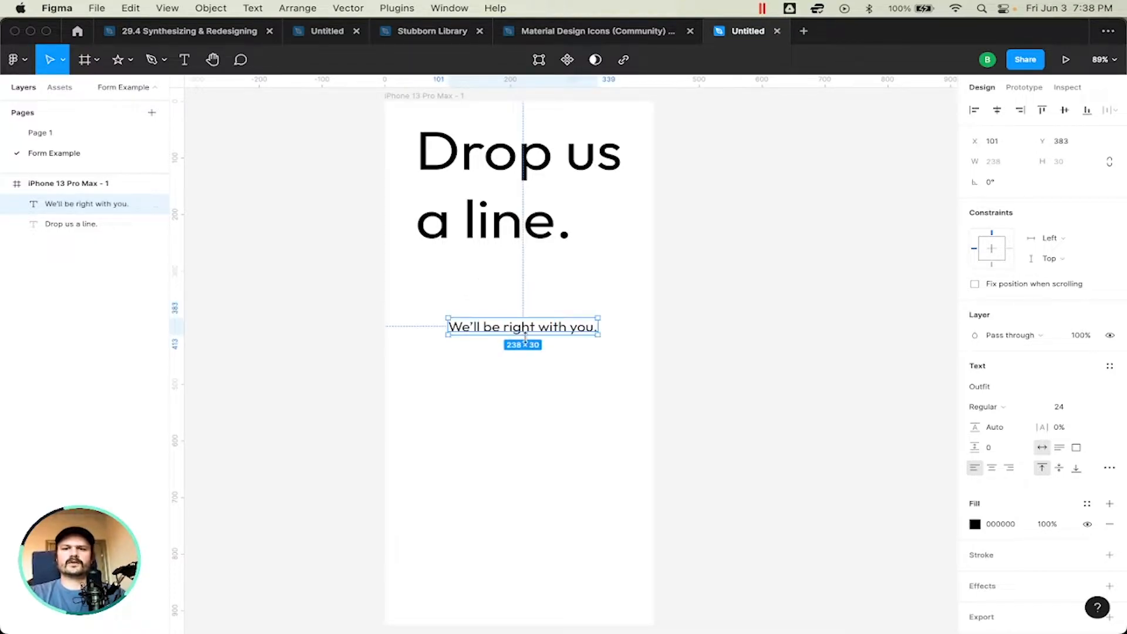
Step: Move the "We'll be right with you." text to X 49, in line with the heading's left edge, and slightly closer beneath the heading
drag(522, 330, 494, 299)
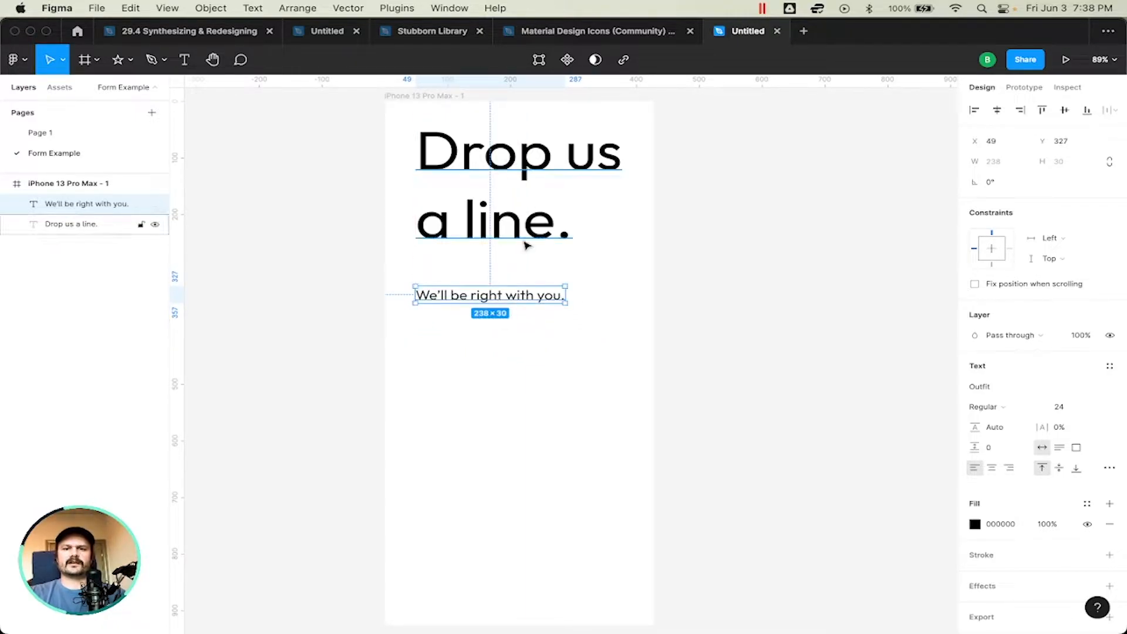
scroll(526, 244, right, 2)
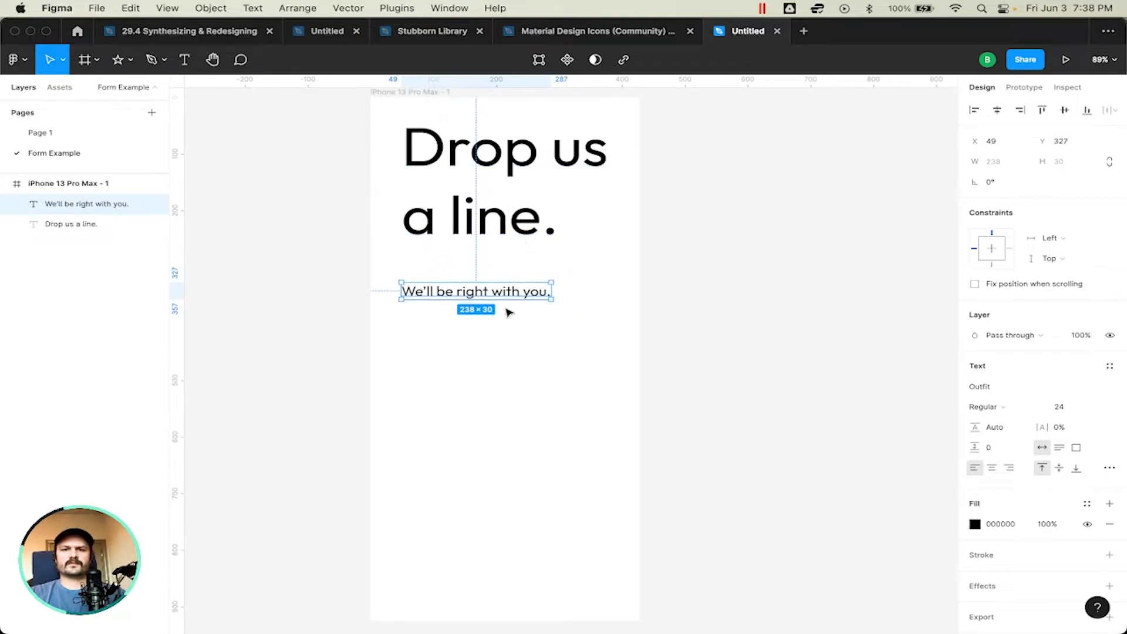
click(523, 372)
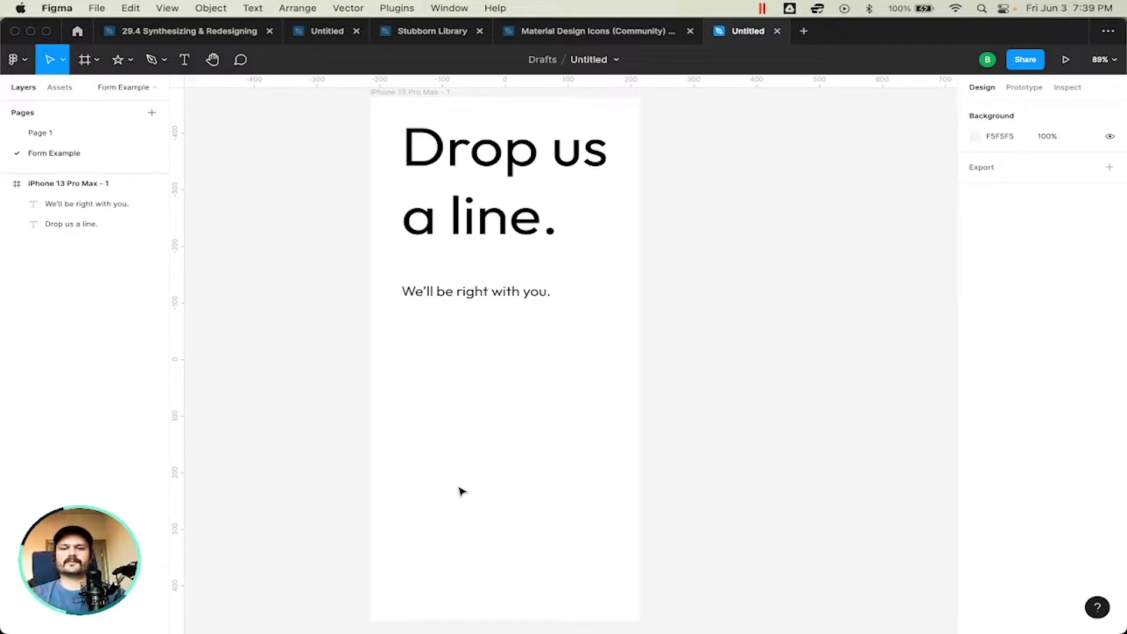
drag(480, 297, 468, 287)
click(516, 368)
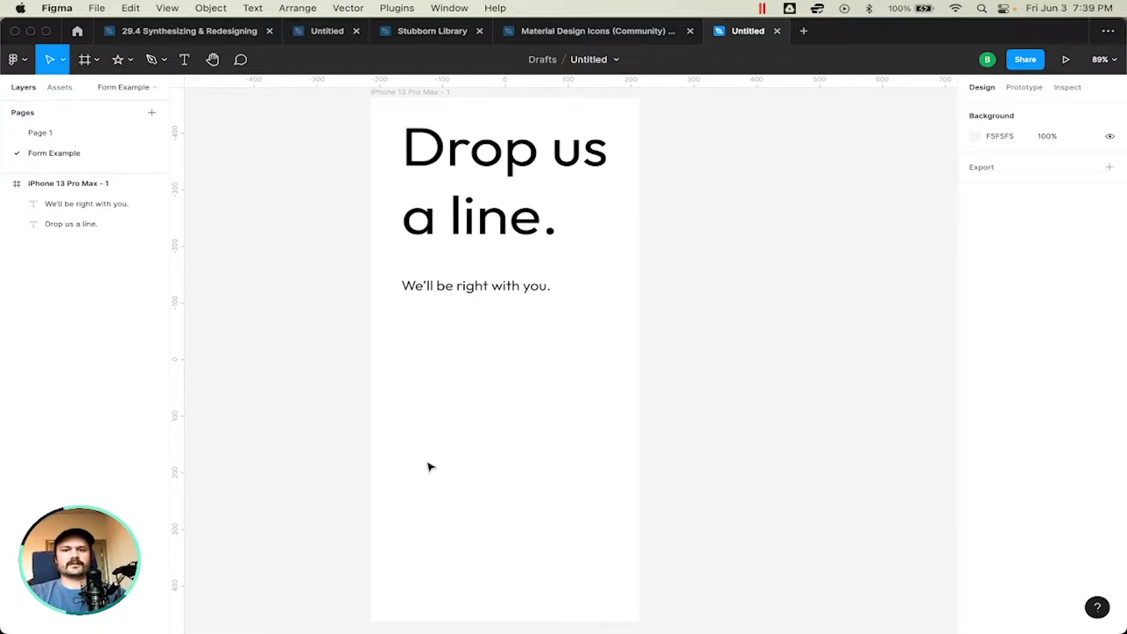
Step: Add a text layer reading "Submit" in the lower part of the phone frame at about X 104, Y 687
key(t)
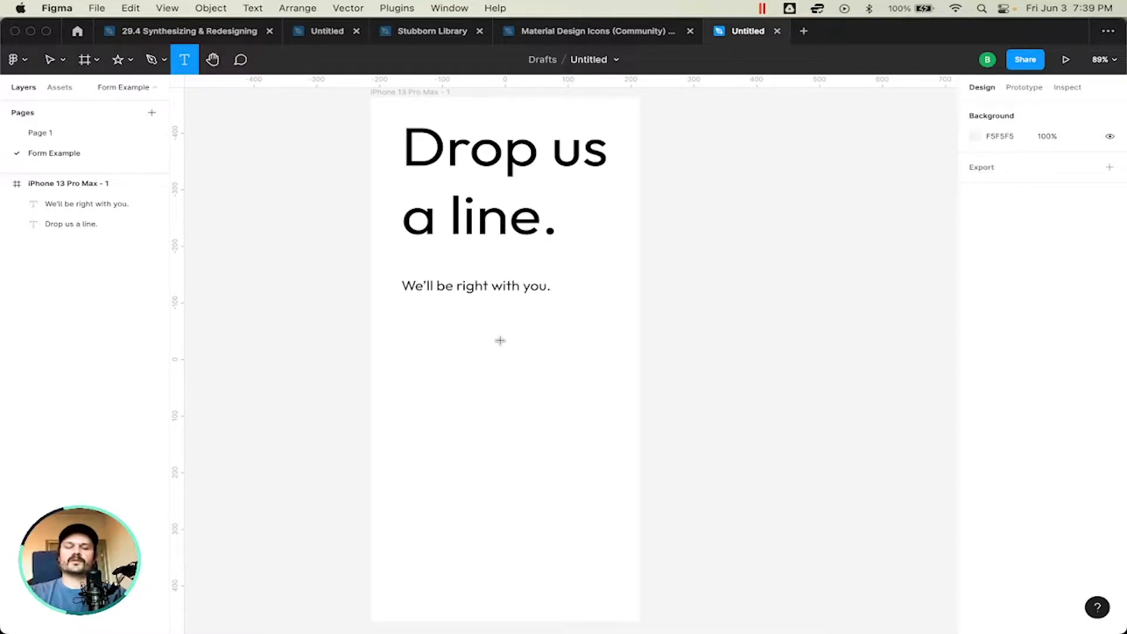
scroll(425, 440, left, 2)
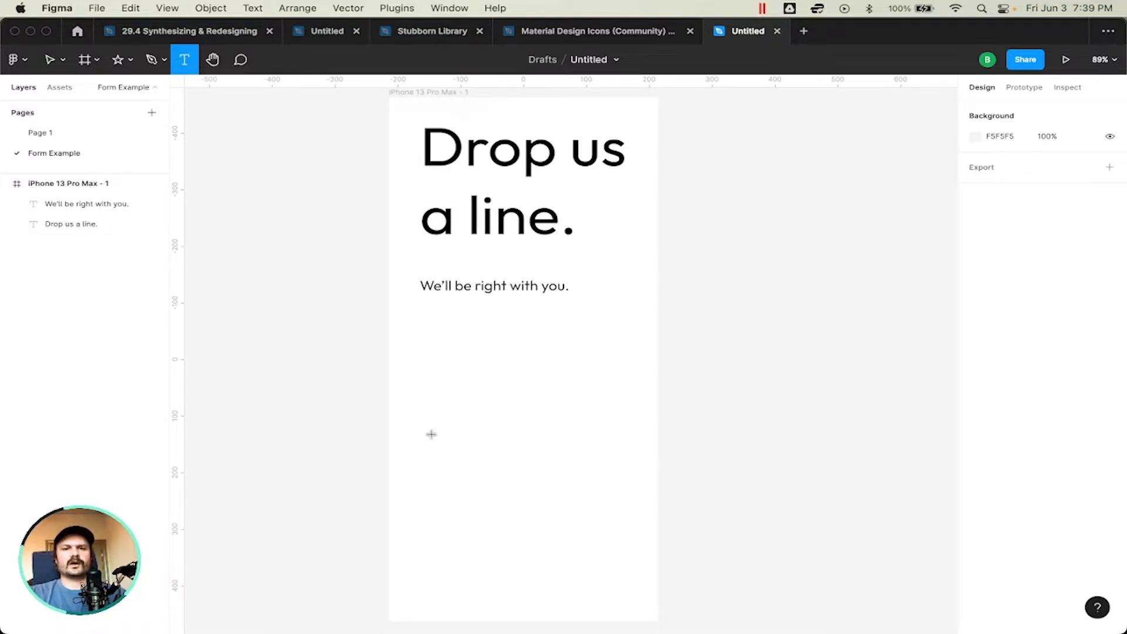
scroll(431, 435, right, 2)
scroll(432, 434, down, 1)
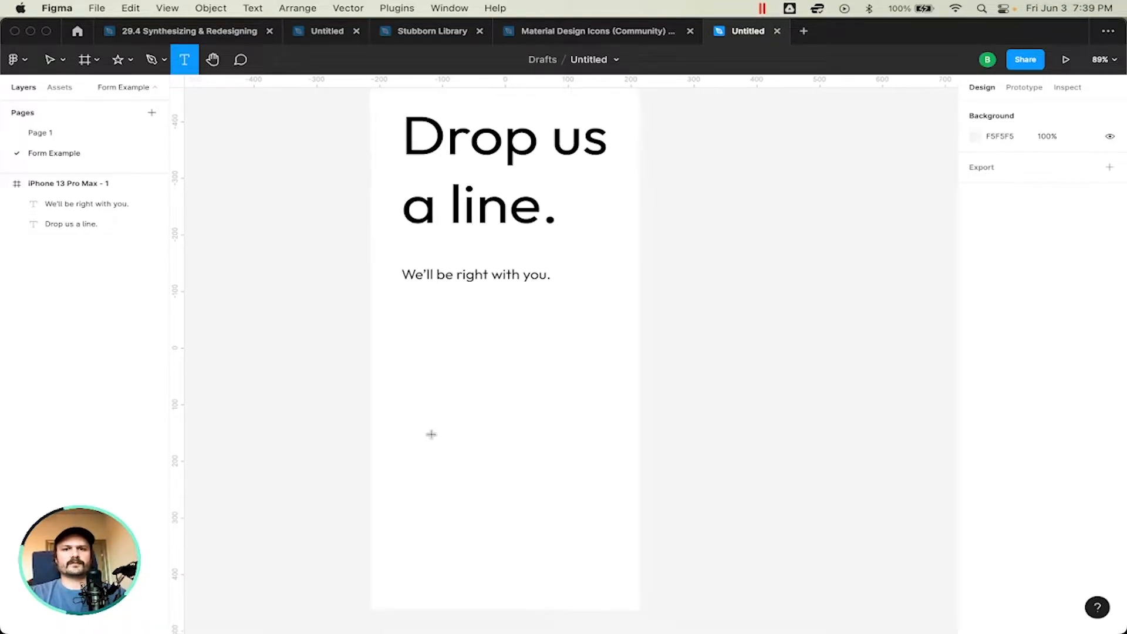
click(431, 472)
text(Submit)
Step: Set the font size of the "Submit" text to 32
key(super+a)
click(1071, 407)
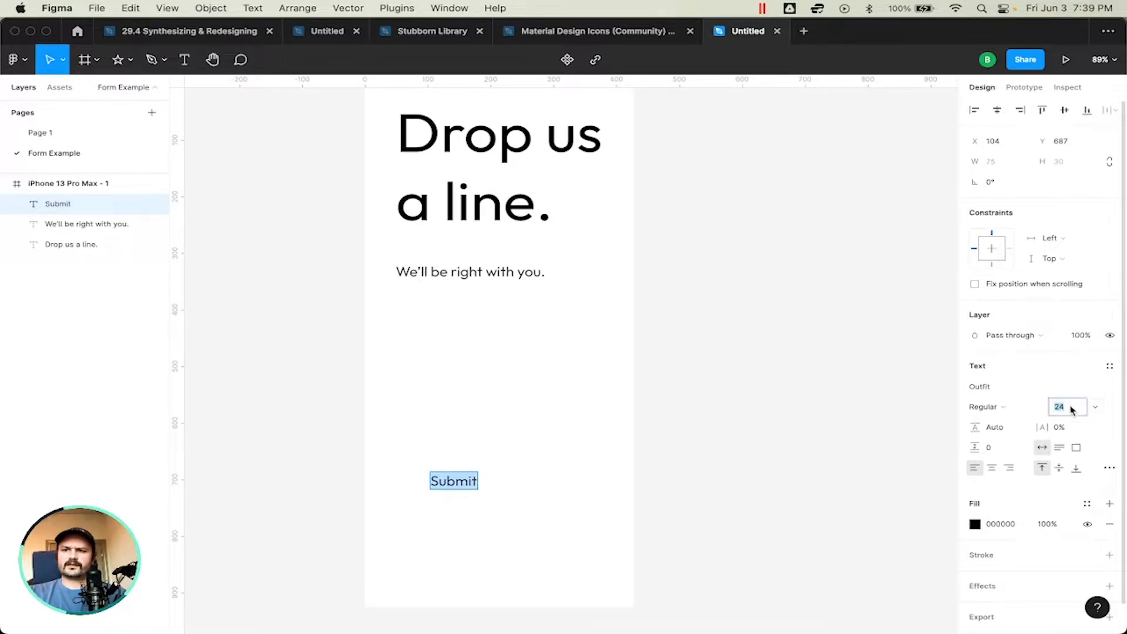
click(1096, 408)
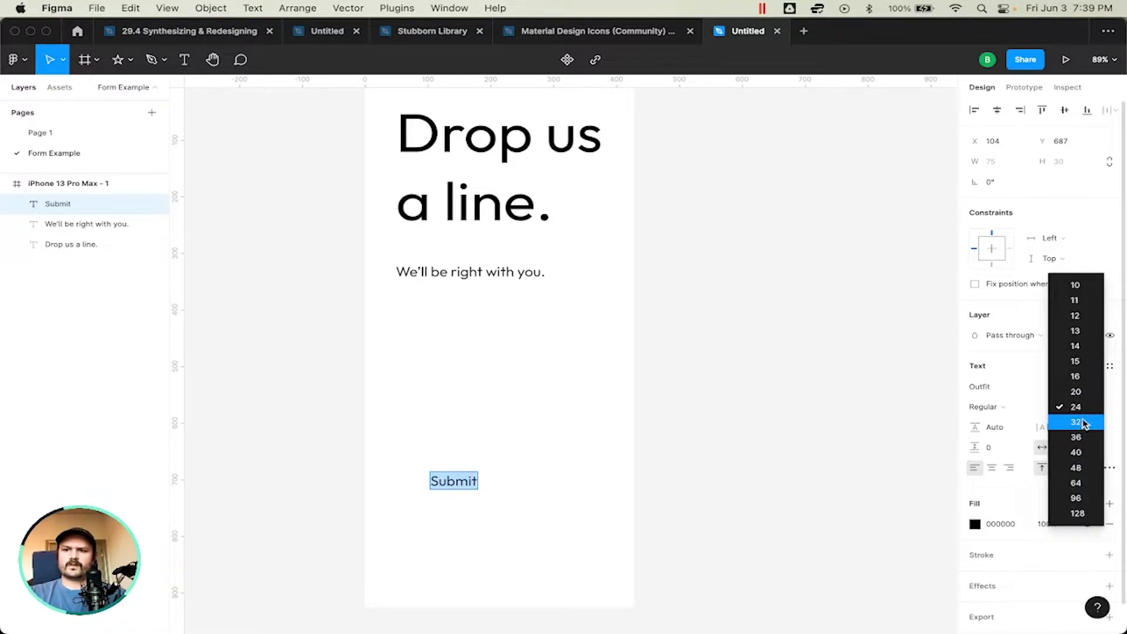
click(1080, 422)
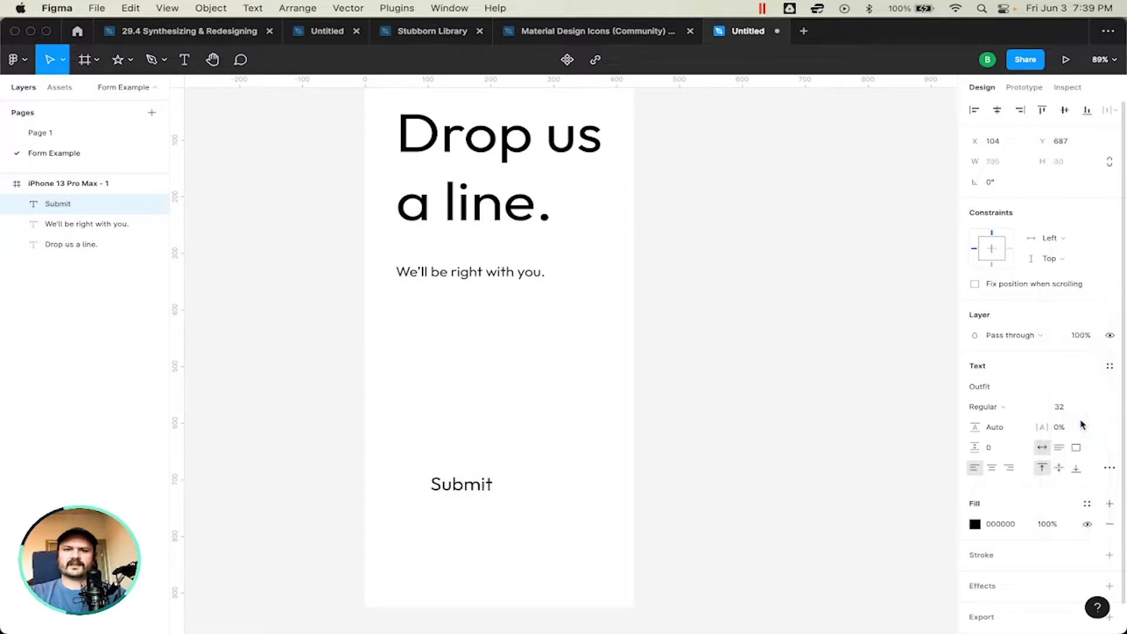
double_click(462, 485)
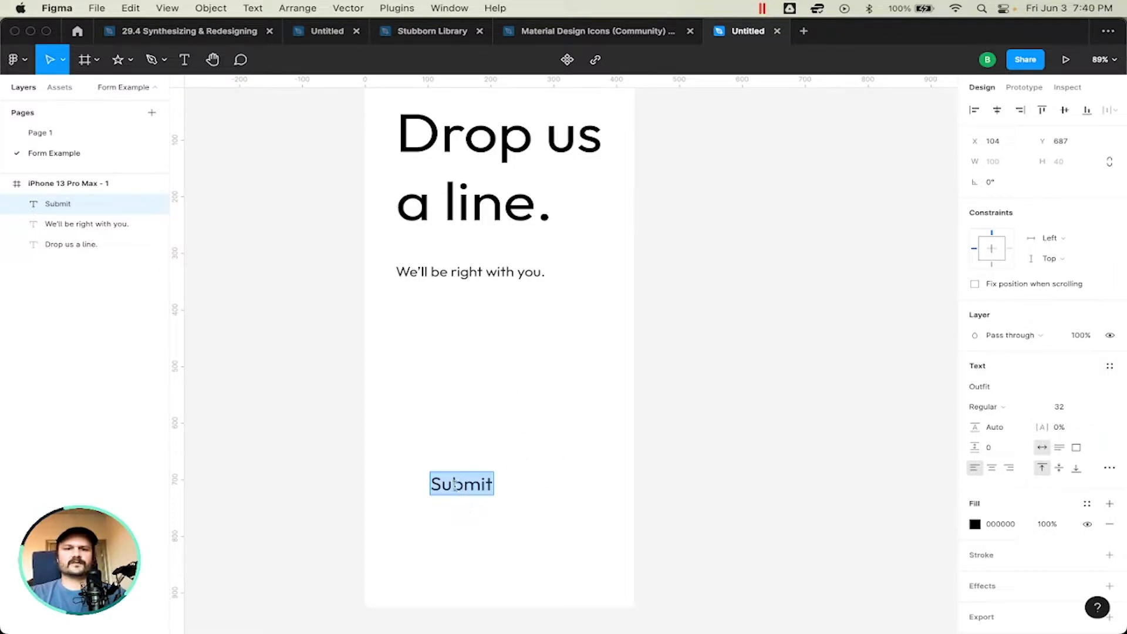
key(Escape)
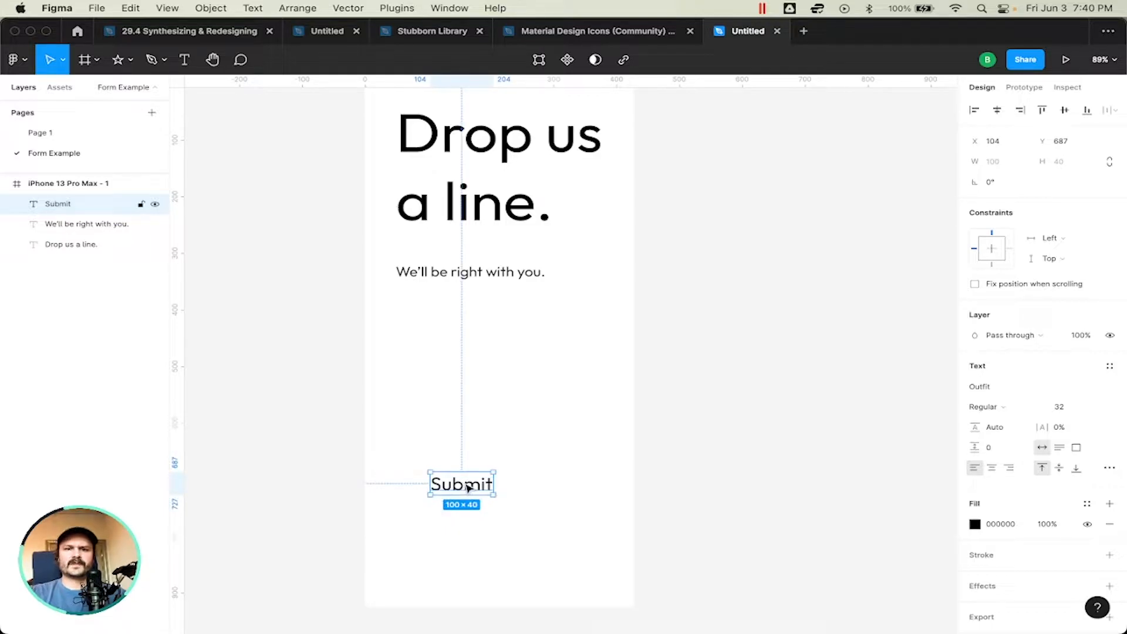
Step: Wrap the "Submit" text in its own frame and add auto layout to that frame
right_click(467, 486)
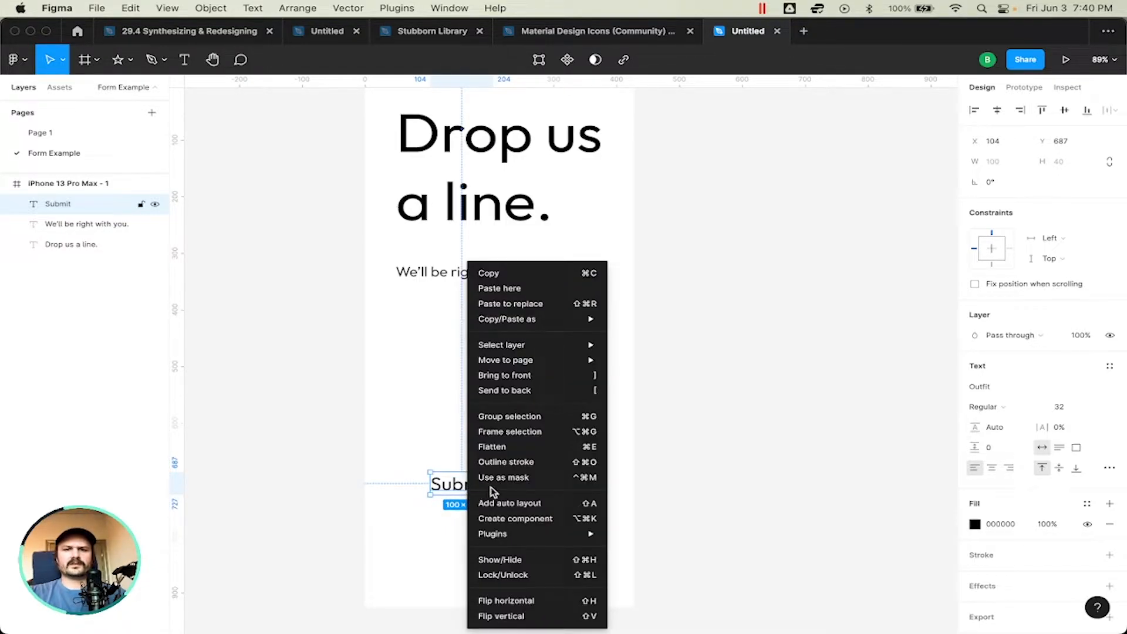
click(519, 431)
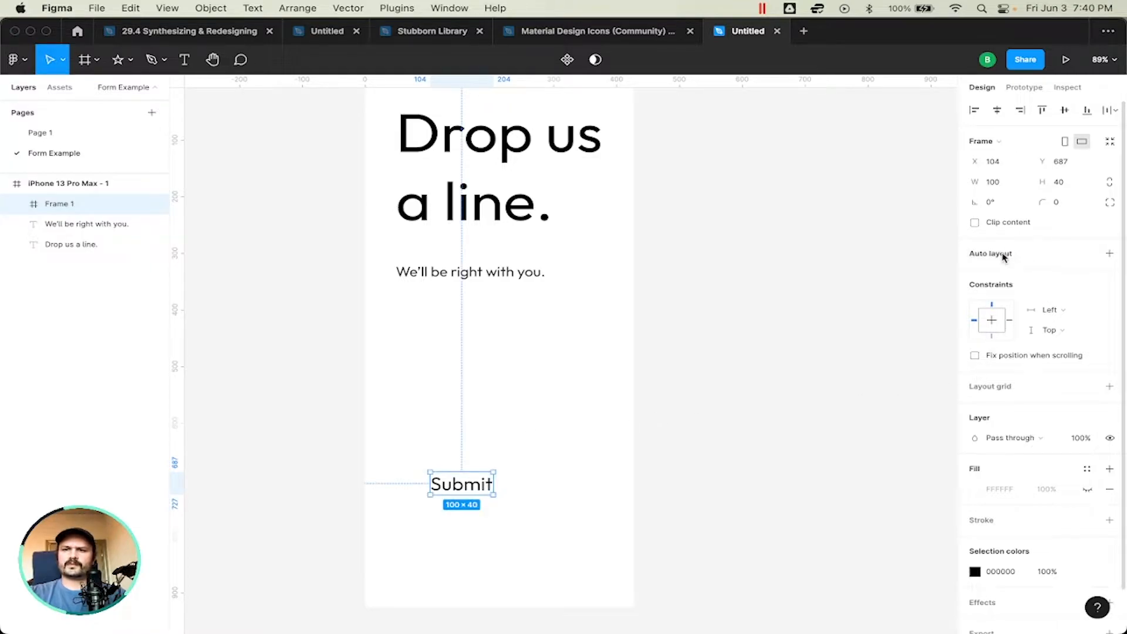
key(shift+a)
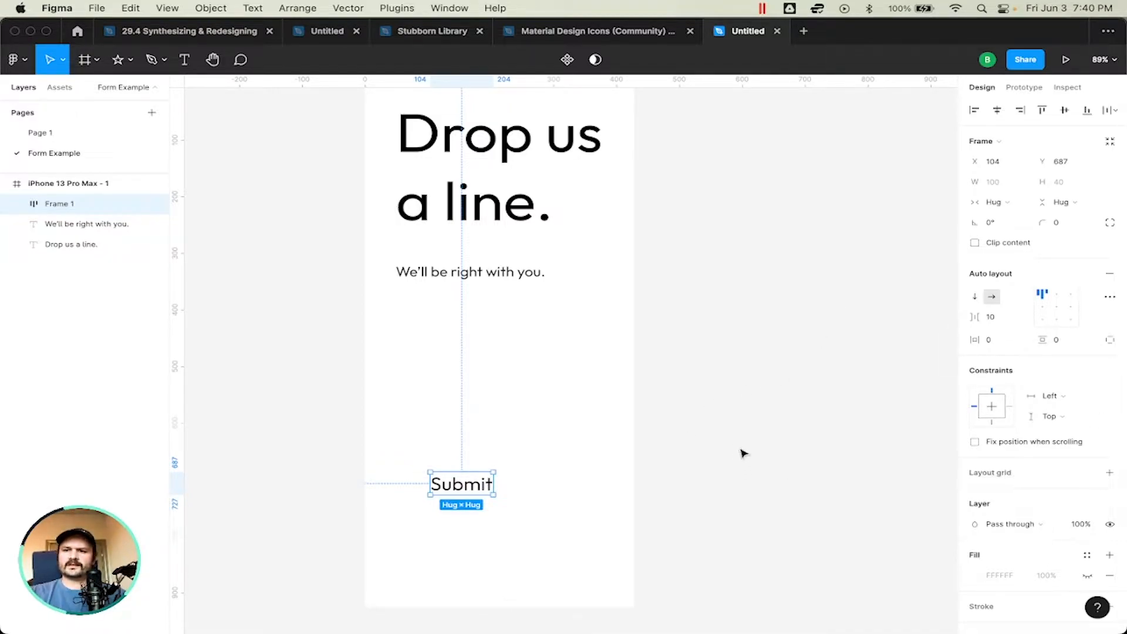
Step: Show the fill of the frame around "Submit" and color it light blue, 83B2F8
click(1086, 576)
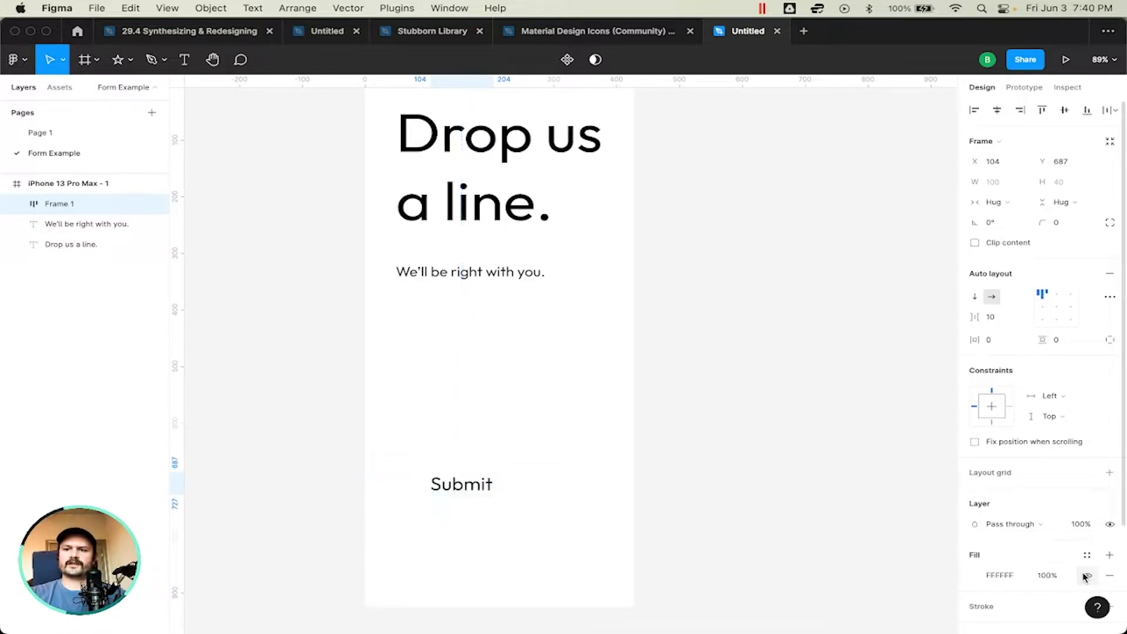
click(973, 576)
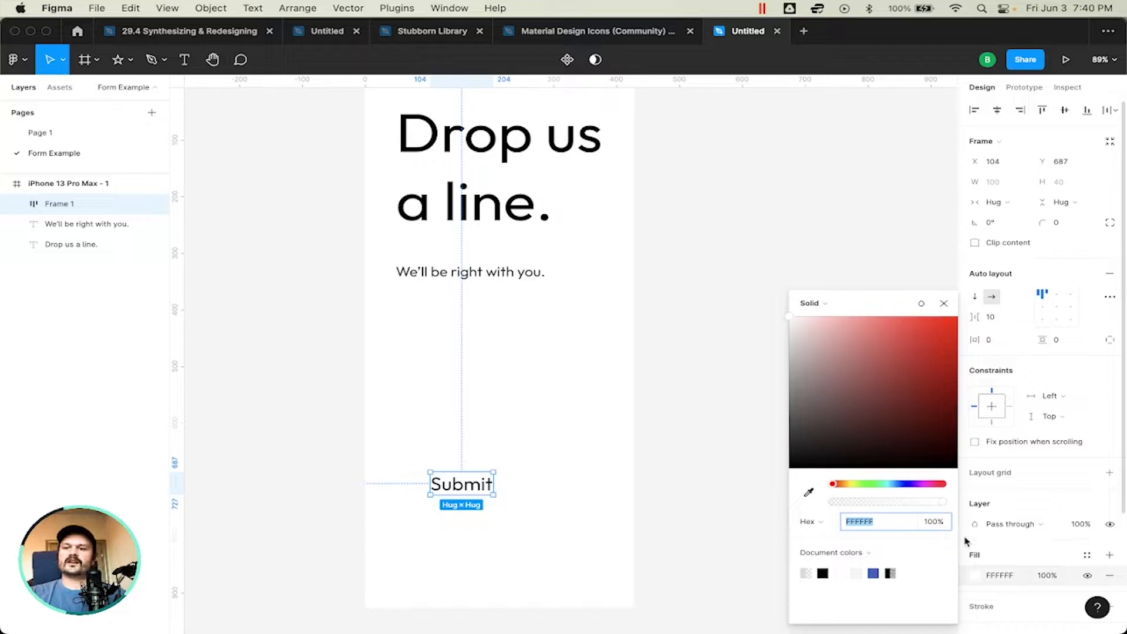
click(900, 484)
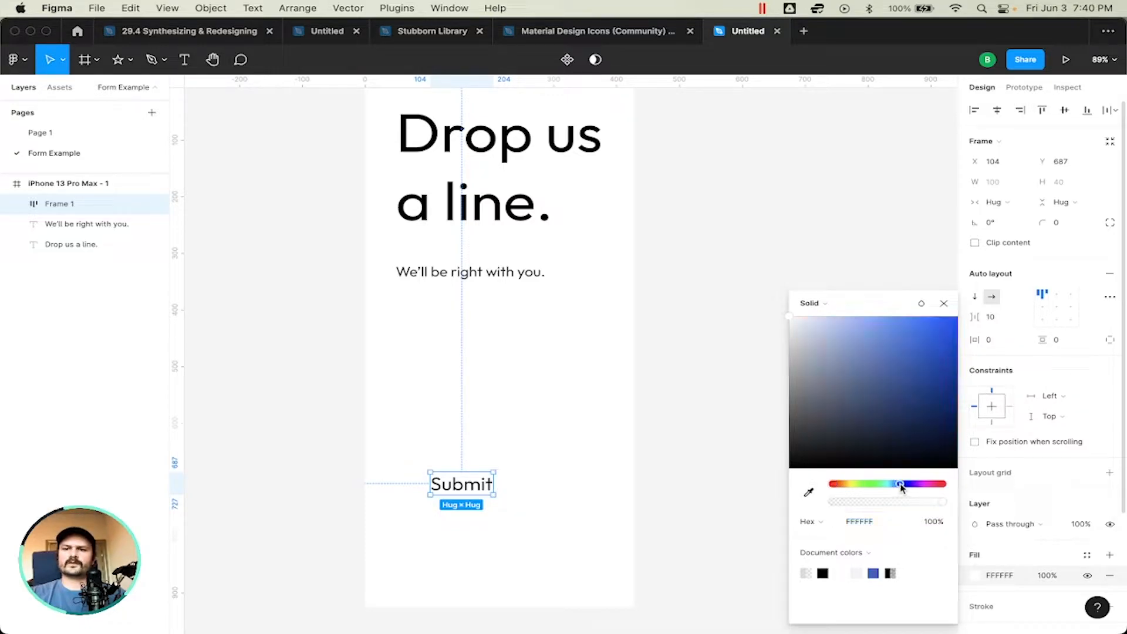
drag(890, 348, 870, 329)
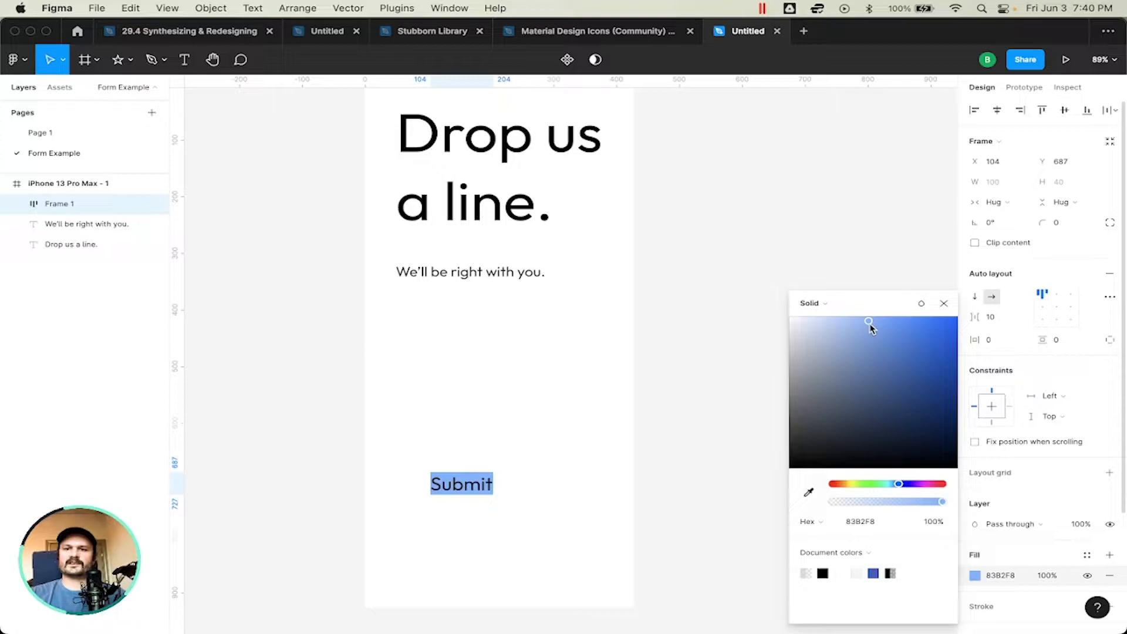
click(943, 303)
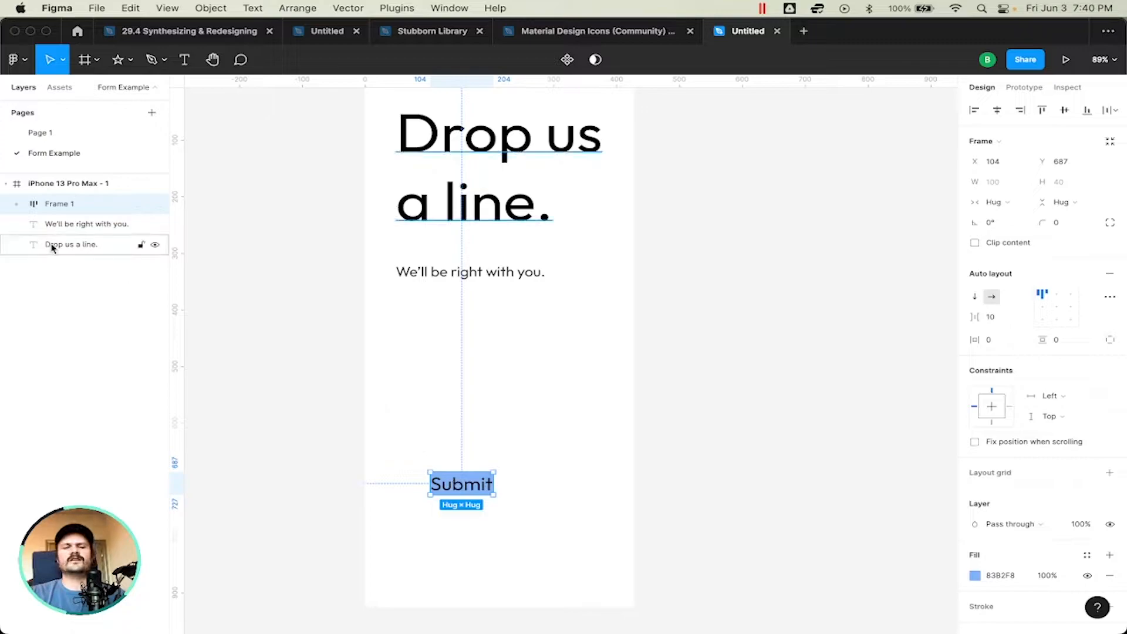
Step: Expand the layer of the frame around "Submit" and rename it "Button"
click(15, 204)
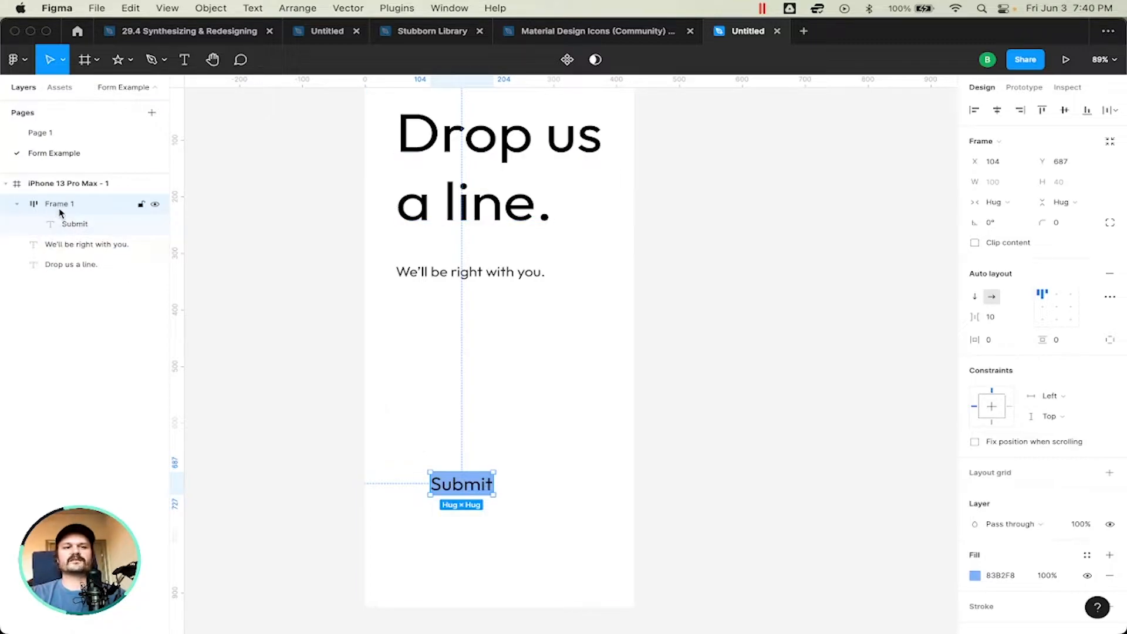
double_click(59, 204)
text(S)
key(Return)
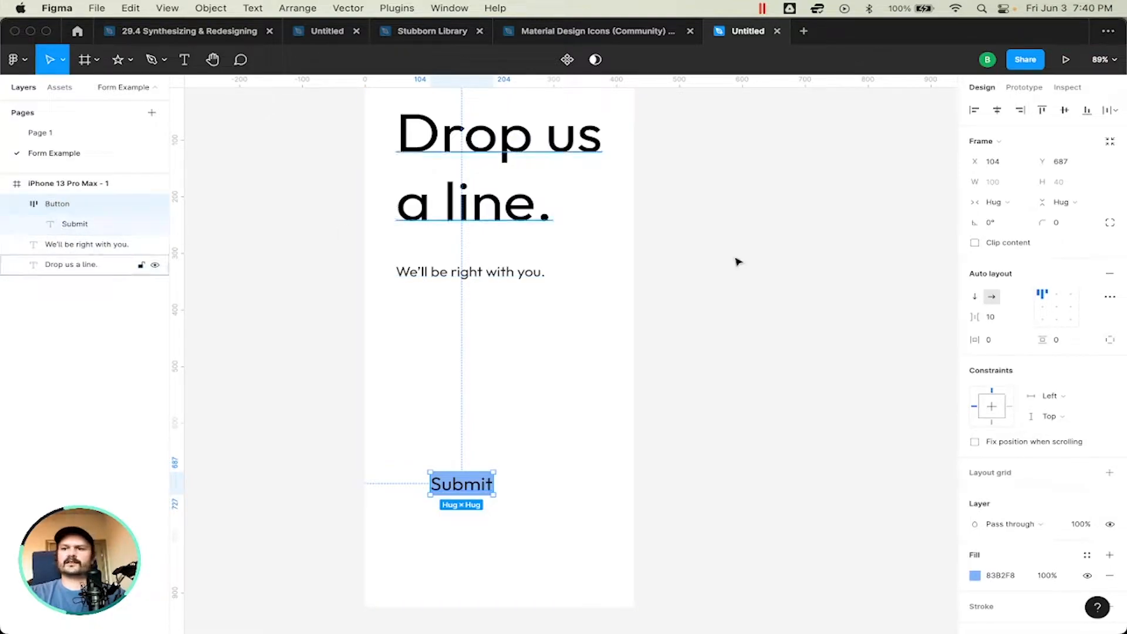
Step: Center the Button frame's auto layout content and set its padding to 20 horizontally and 8 vertically
click(1058, 307)
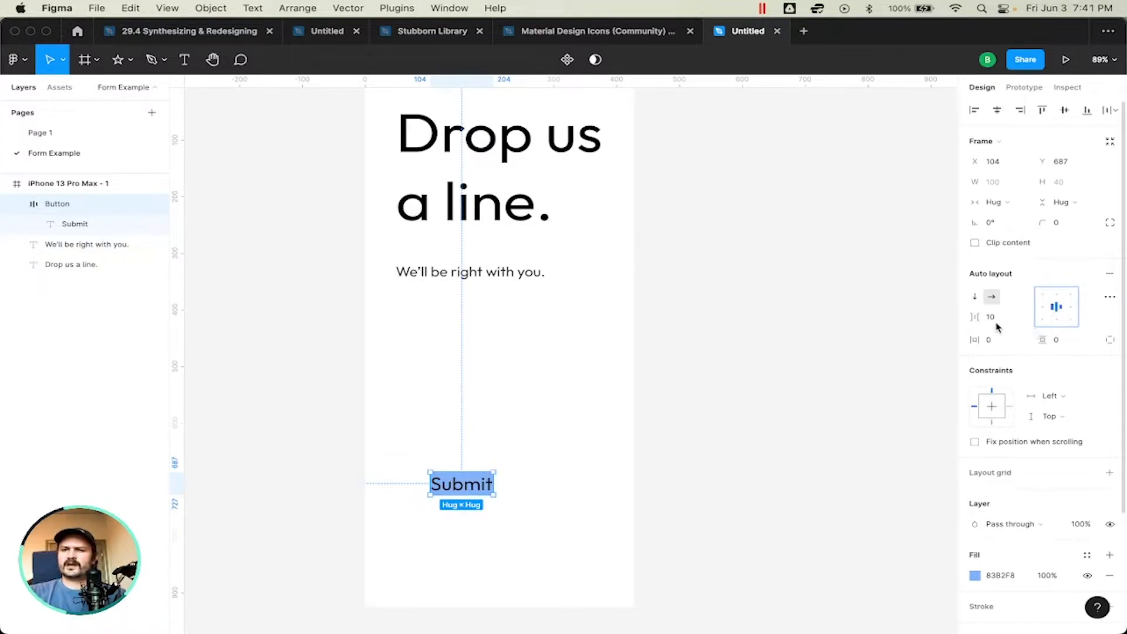
drag(992, 345, 1010, 345)
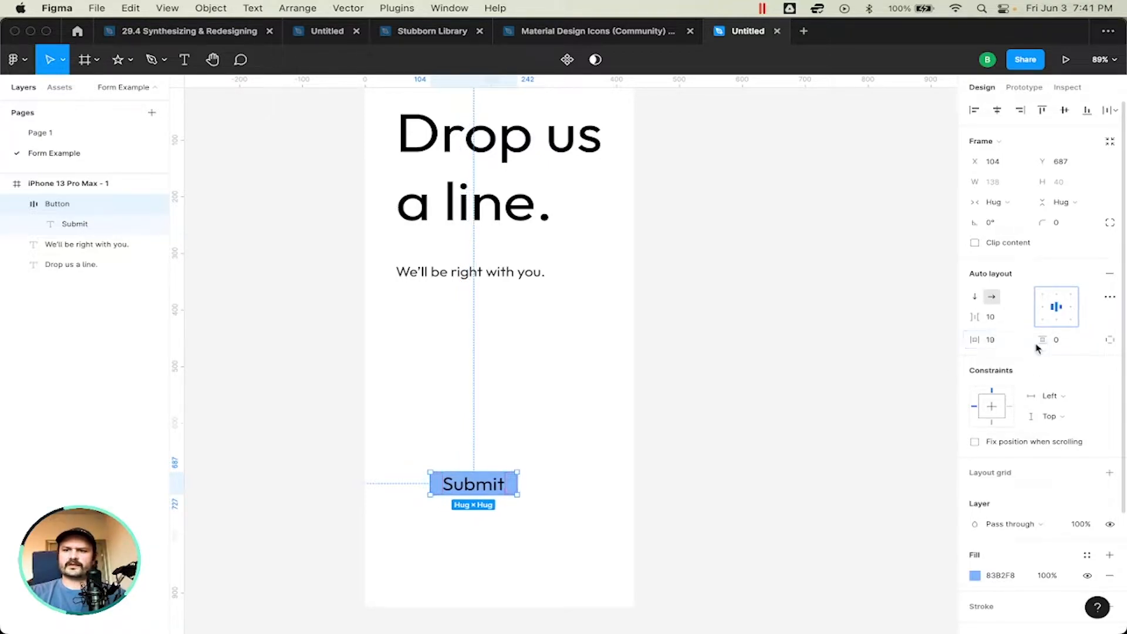
click(997, 340)
text(20)
key(Tab)
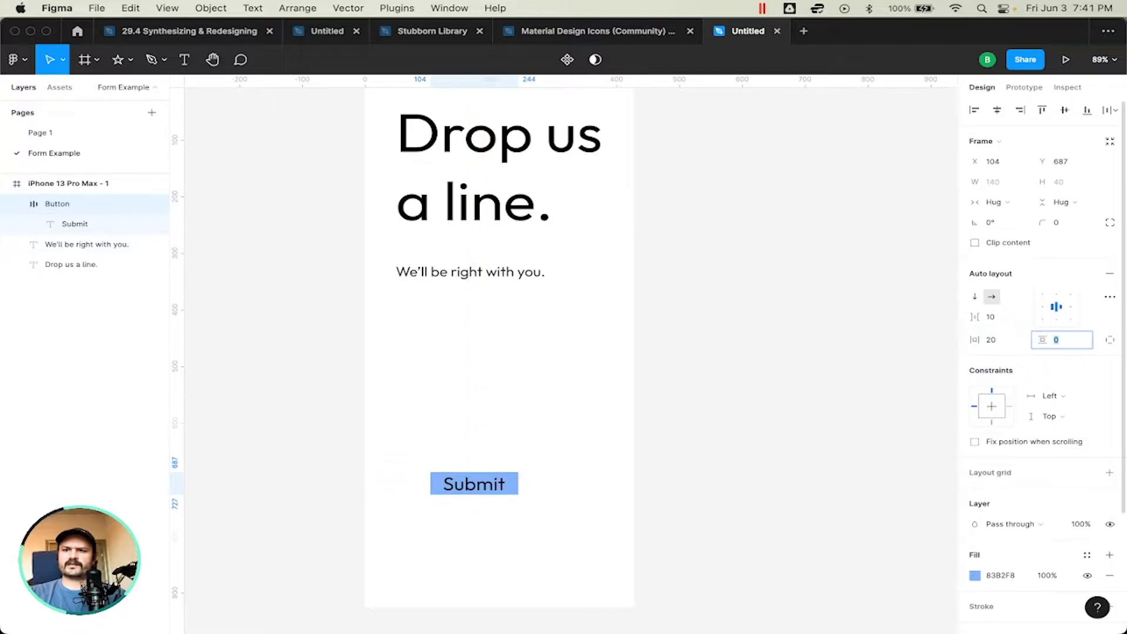
key(Up)
key(Up)
key(Up)
key(Up)
key(Up)
key(Up)
key(Up)
key(Up)
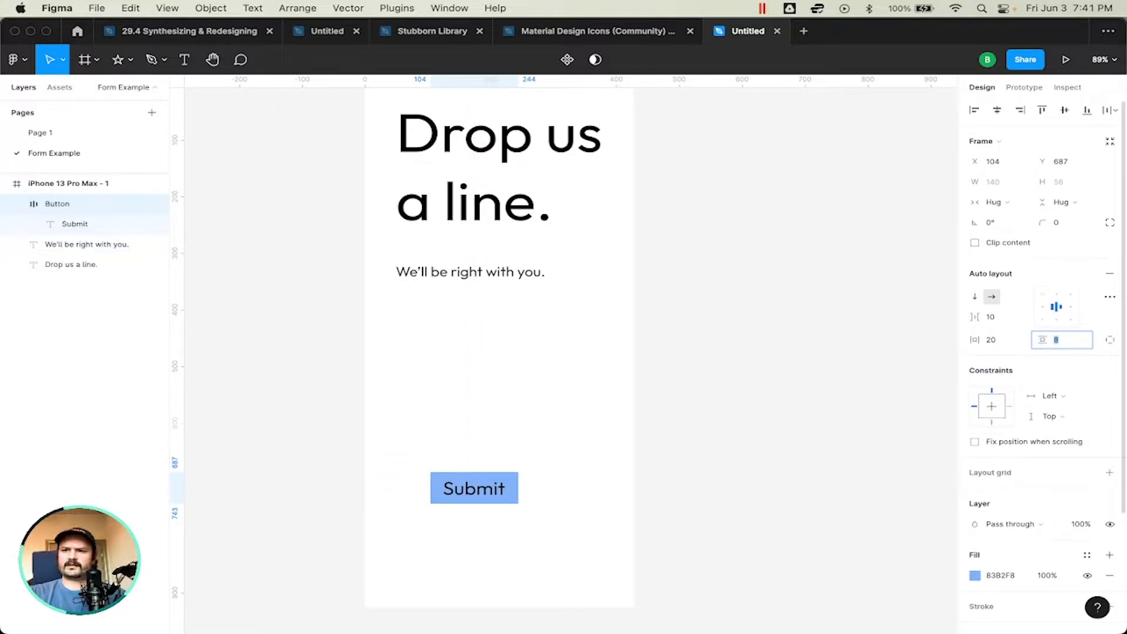
key(Return)
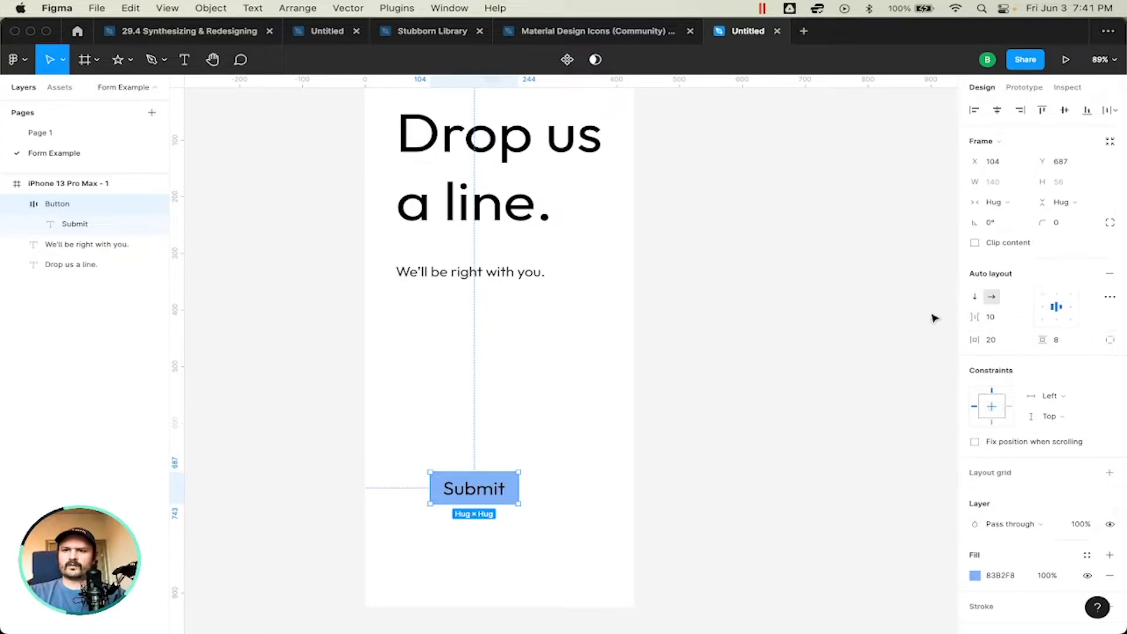
Step: Set the Button frame's corner radius to 8
click(1059, 222)
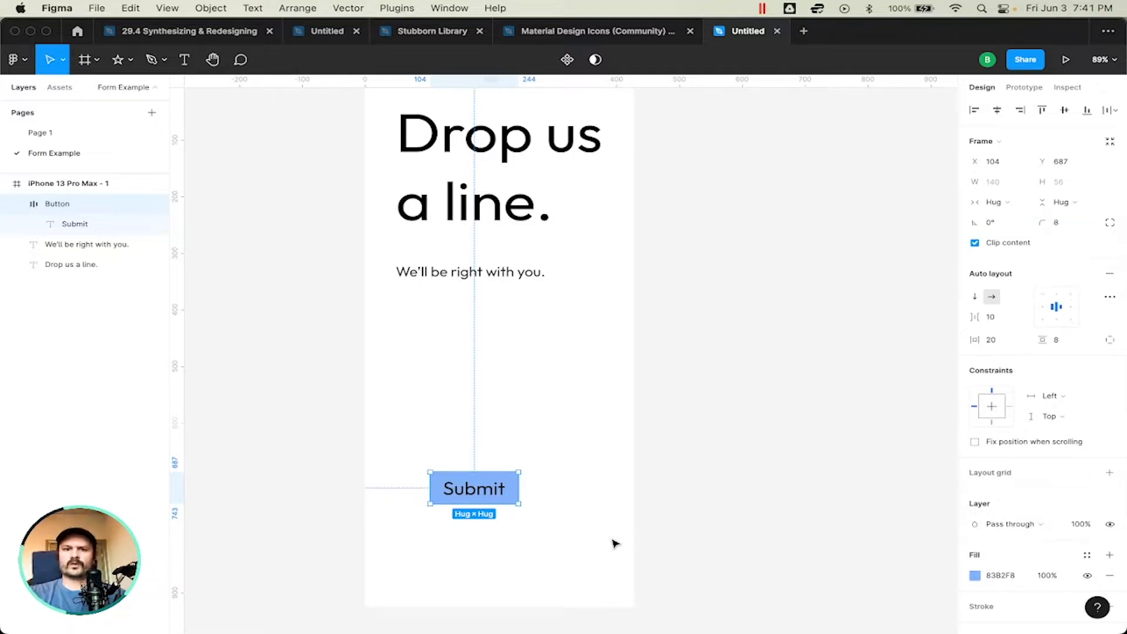
Step: Change the fill of the "Submit" text inside the Button frame to light gray, EDEDED
click(651, 505)
scroll(517, 511, up, 10)
scroll(518, 511, left, 4)
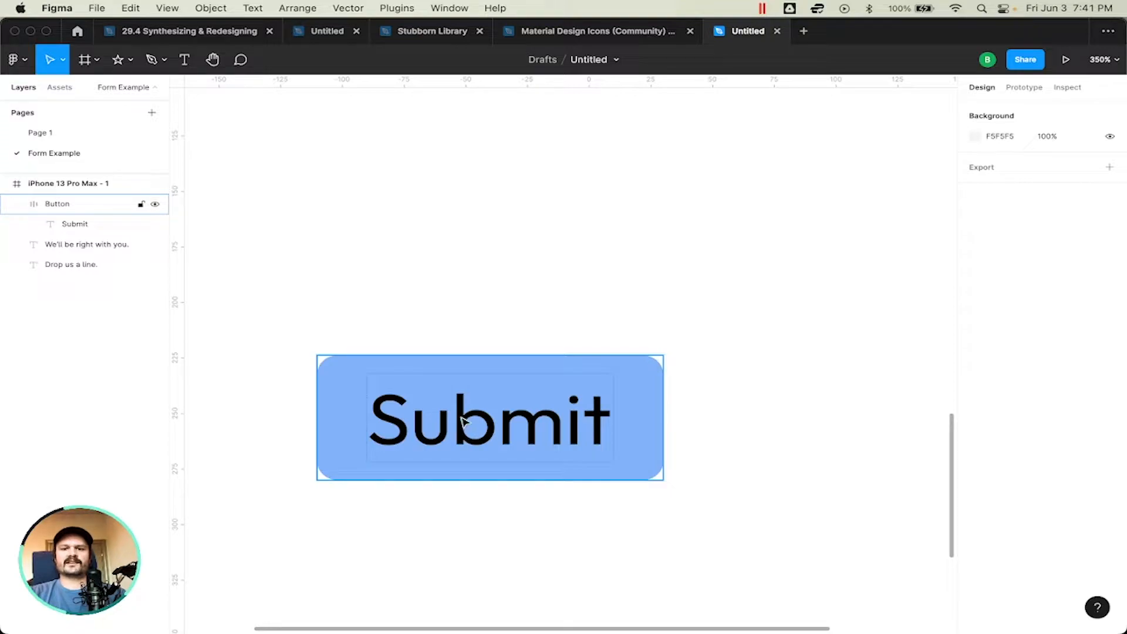
click(611, 378)
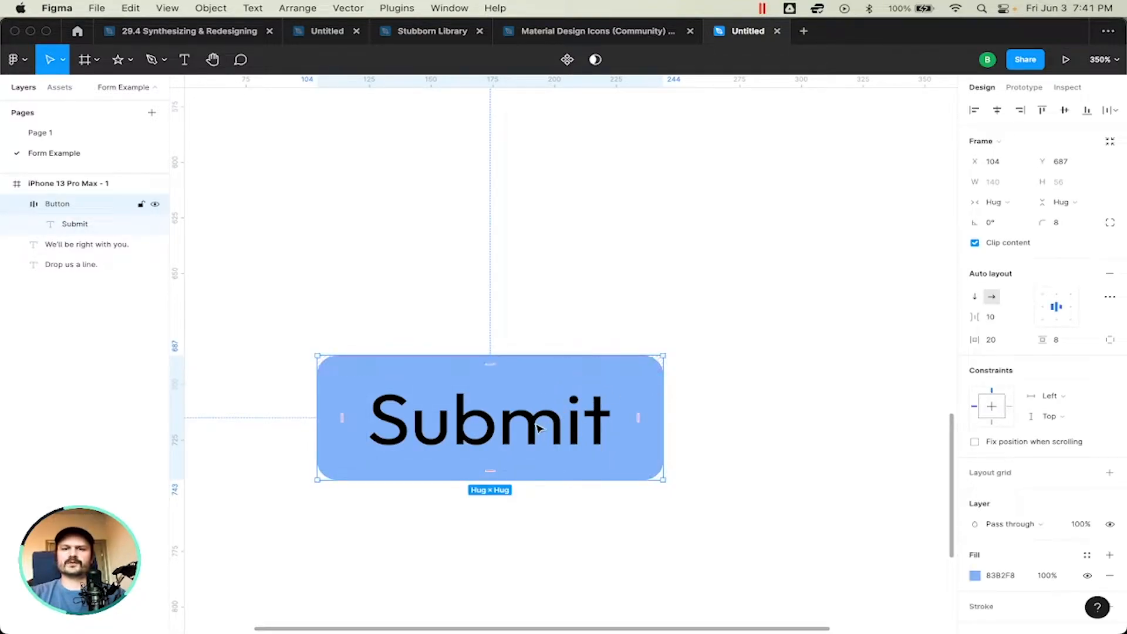
click(76, 224)
click(975, 442)
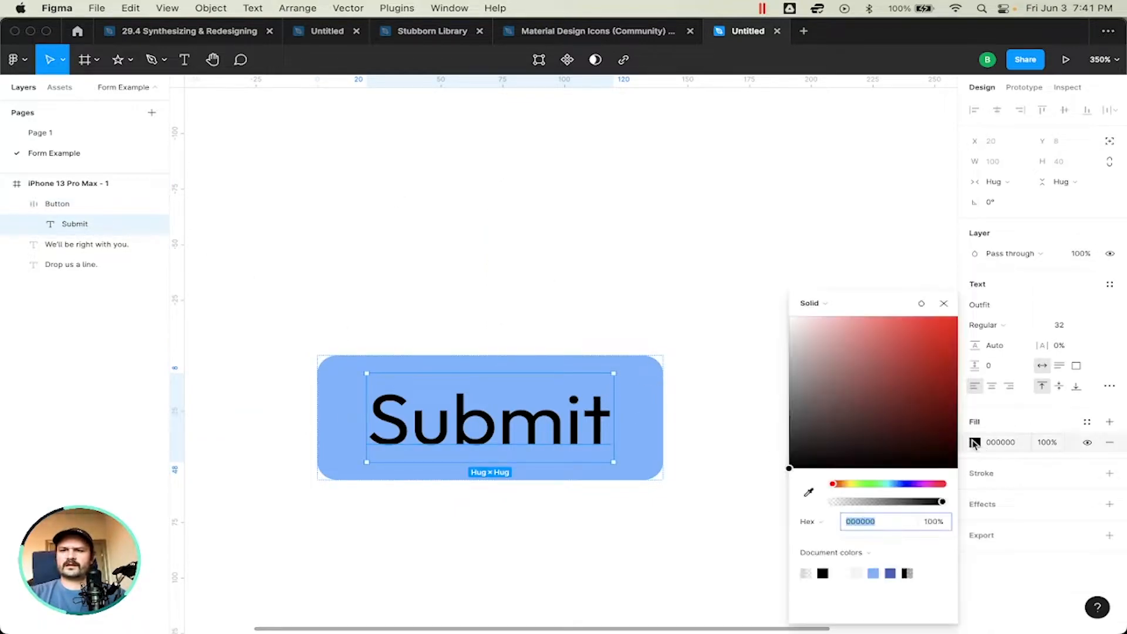
drag(813, 369, 667, 335)
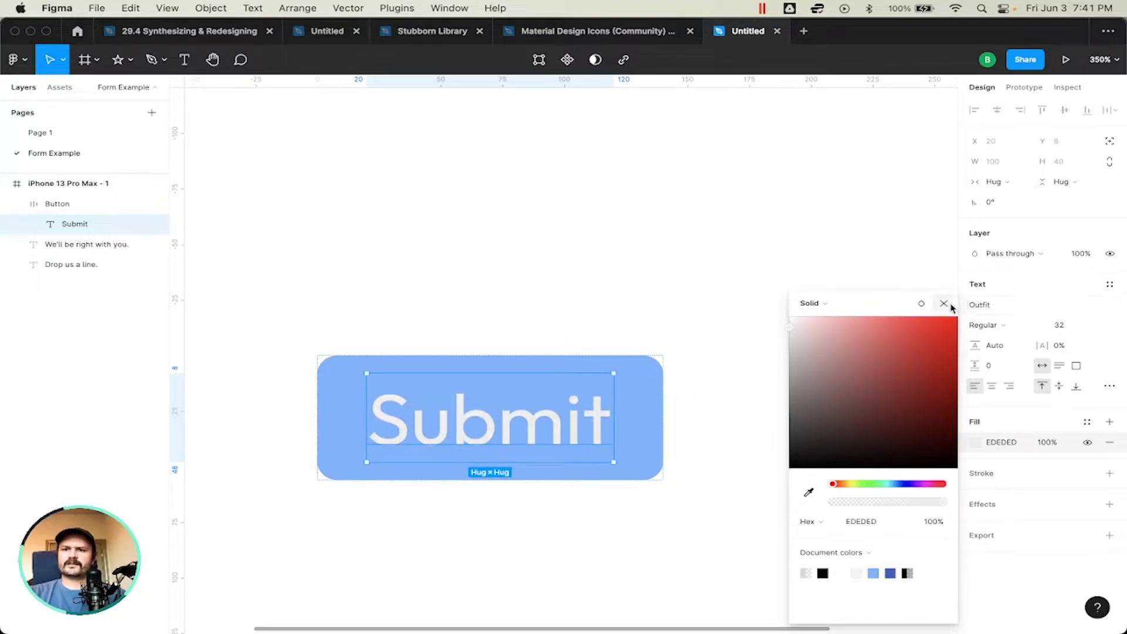
click(943, 304)
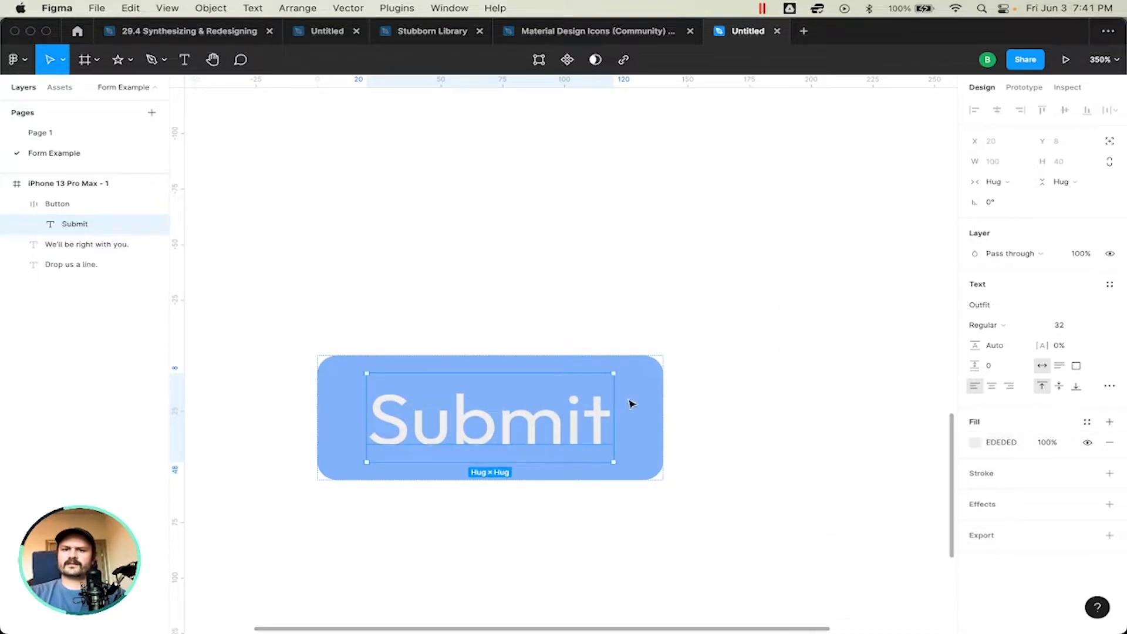
Step: Set the "Submit" text's fill to off-white, hex FAFAFA
click(975, 444)
drag(789, 320, 786, 333)
click(870, 522)
text(faf)
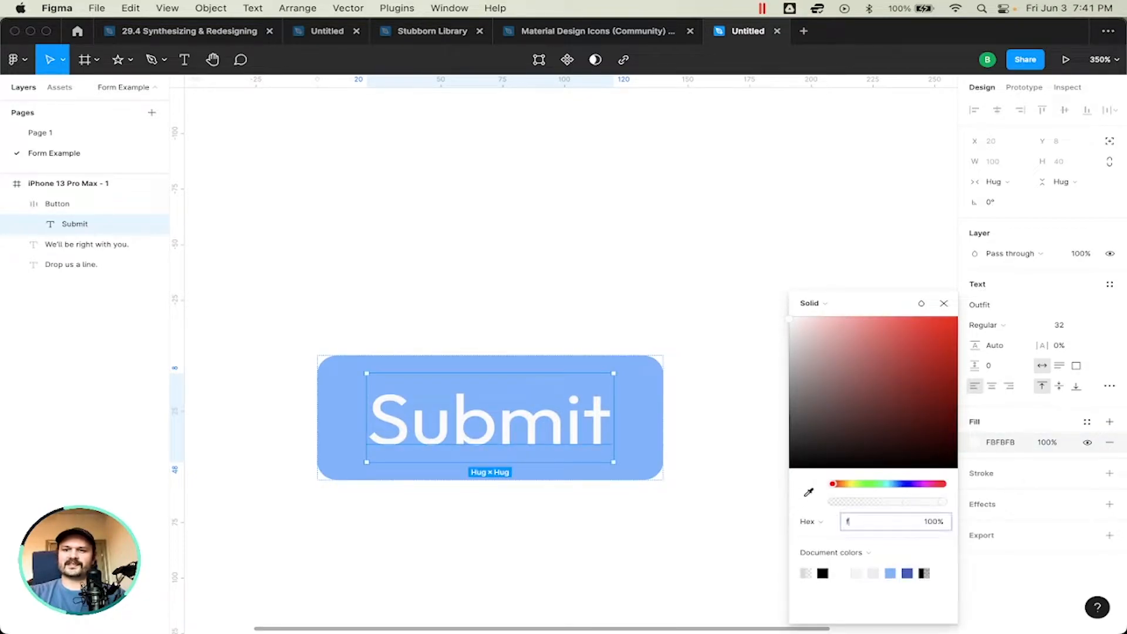
key(Return)
click(863, 521)
text(fafafa)
key(Return)
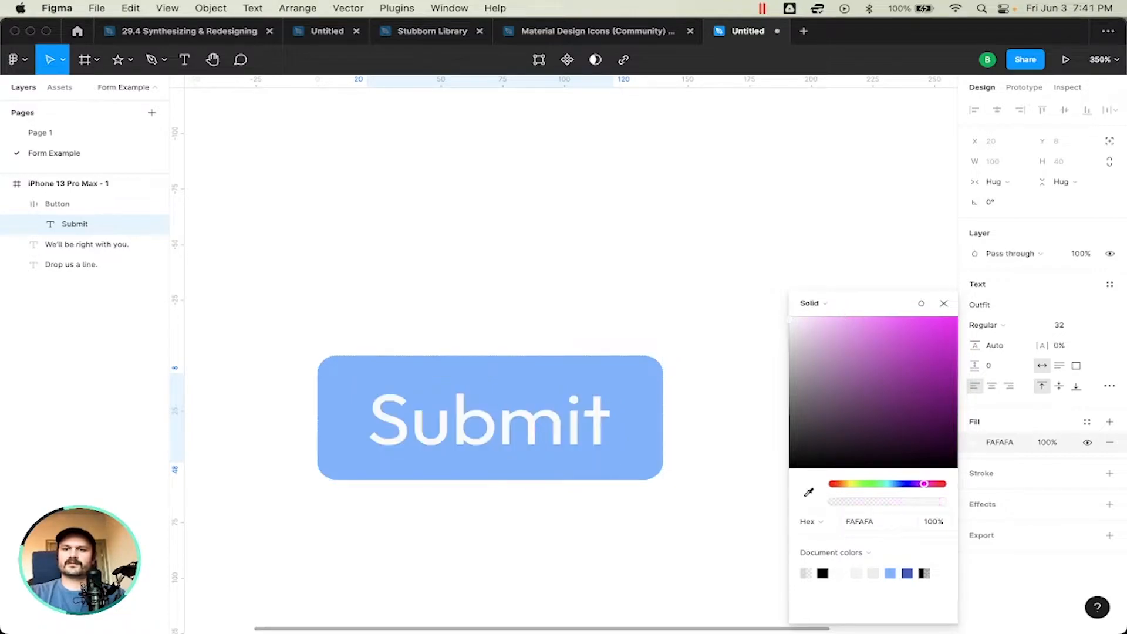
click(944, 304)
Step: Darken the Button frame's fill to a deeper blue, 5485CE
key(Escape)
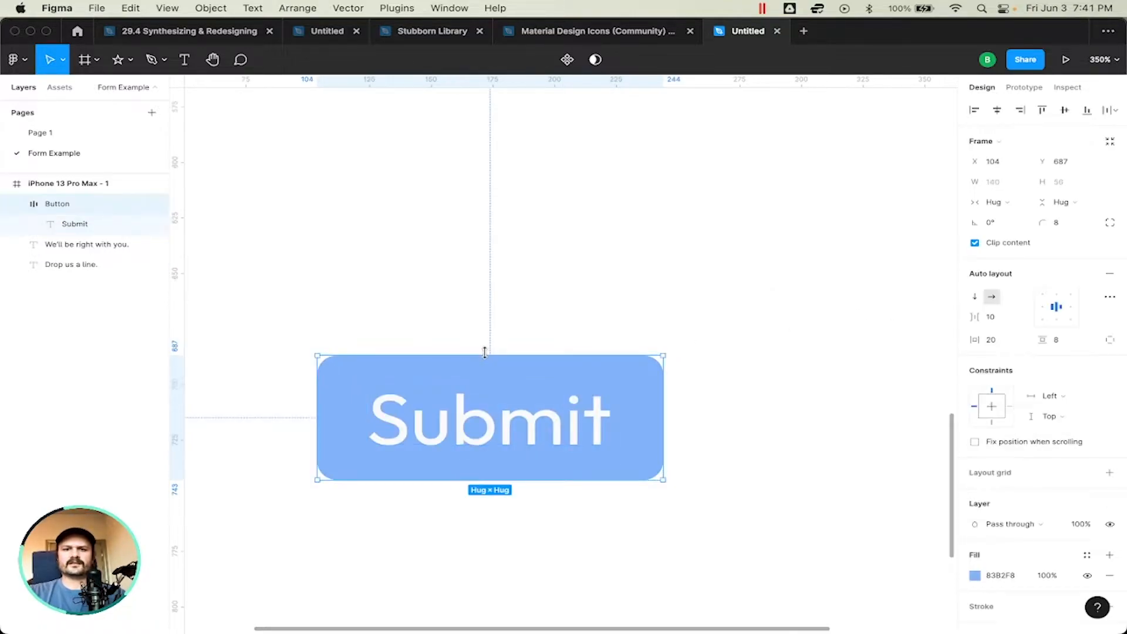
click(976, 576)
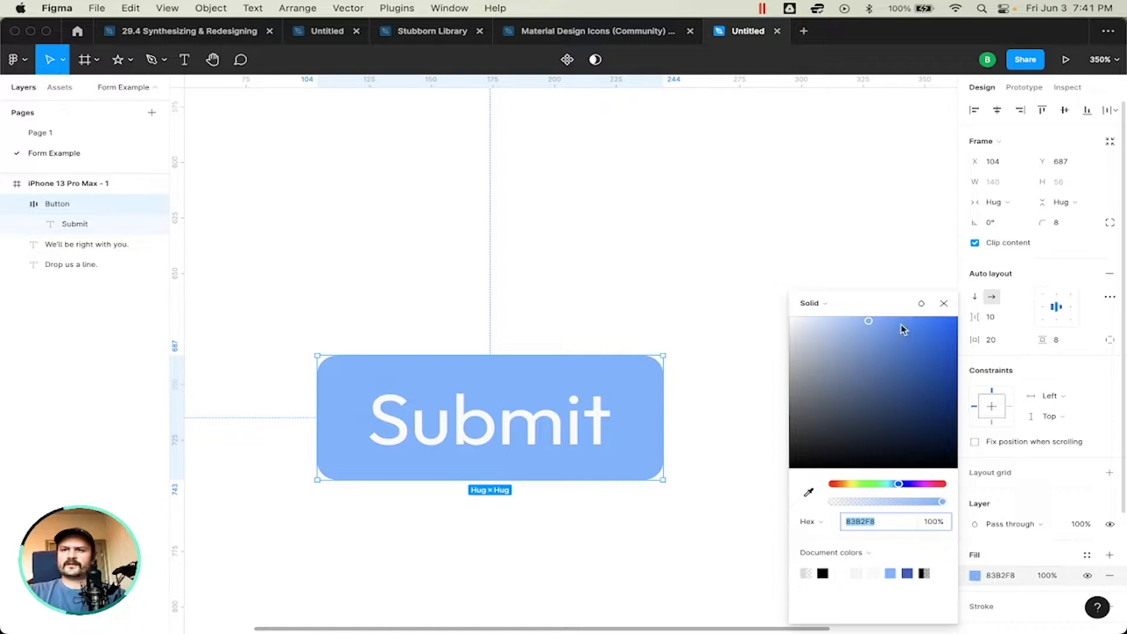
drag(887, 342, 889, 351)
click(944, 303)
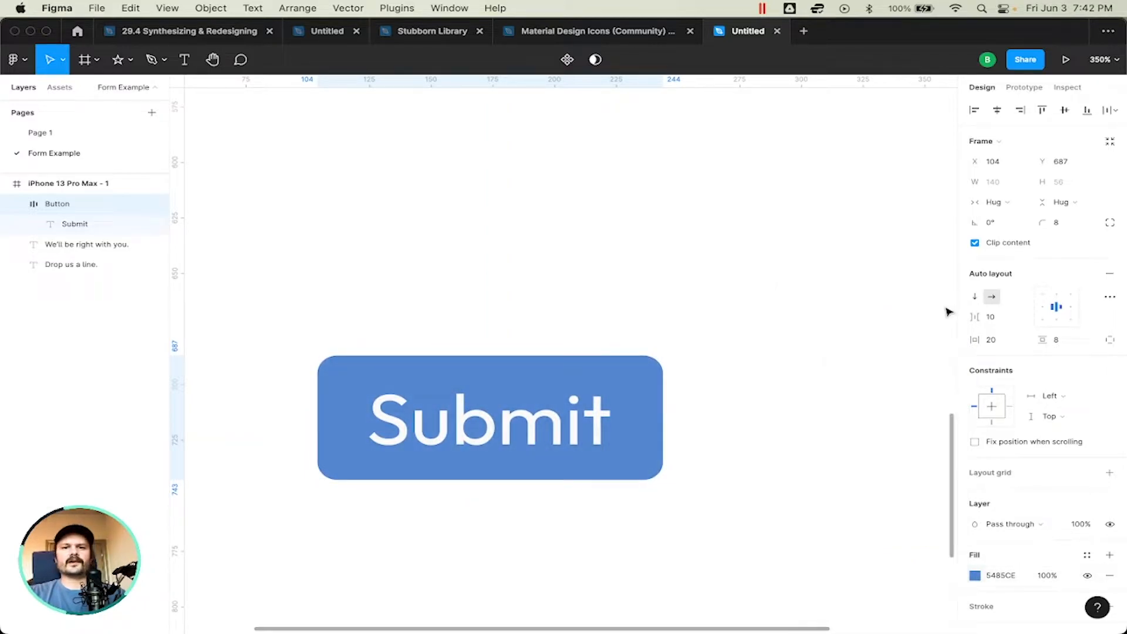
Step: Widen the Button frame by setting its horizontal auto layout padding to 80
scroll(812, 349, down, 10)
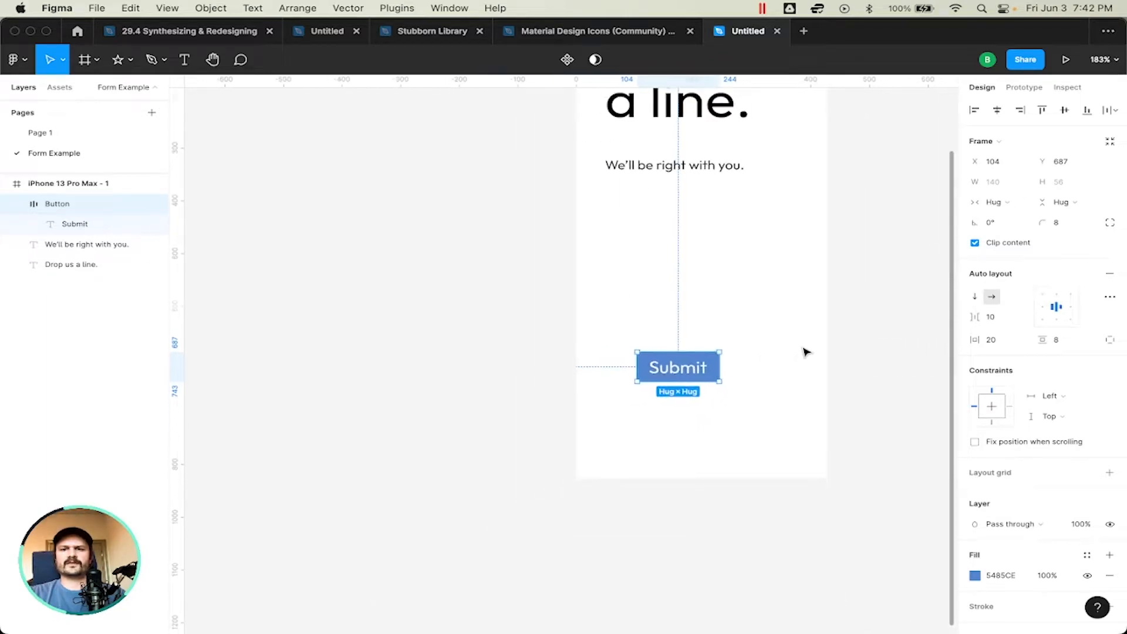
scroll(805, 348, up, 8)
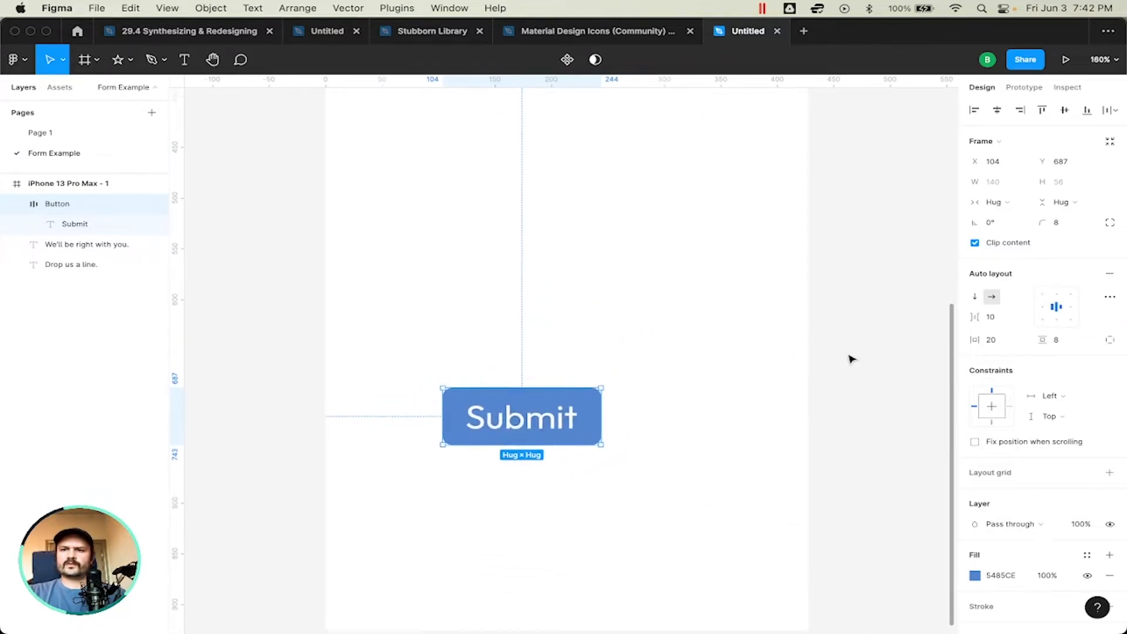
drag(975, 339, 1044, 339)
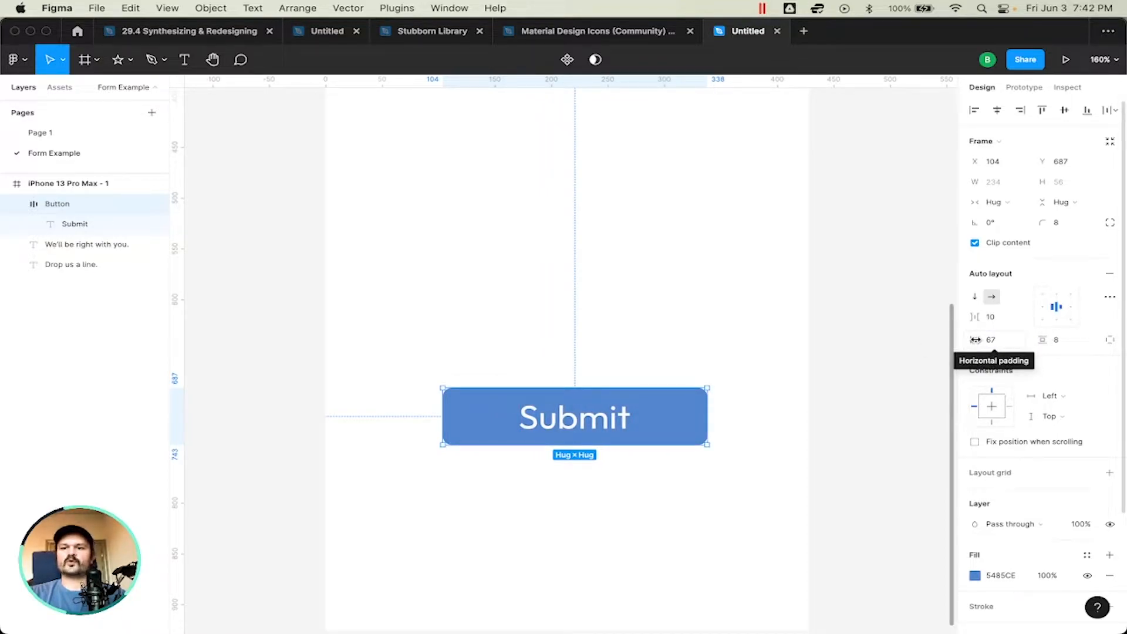
click(1006, 339)
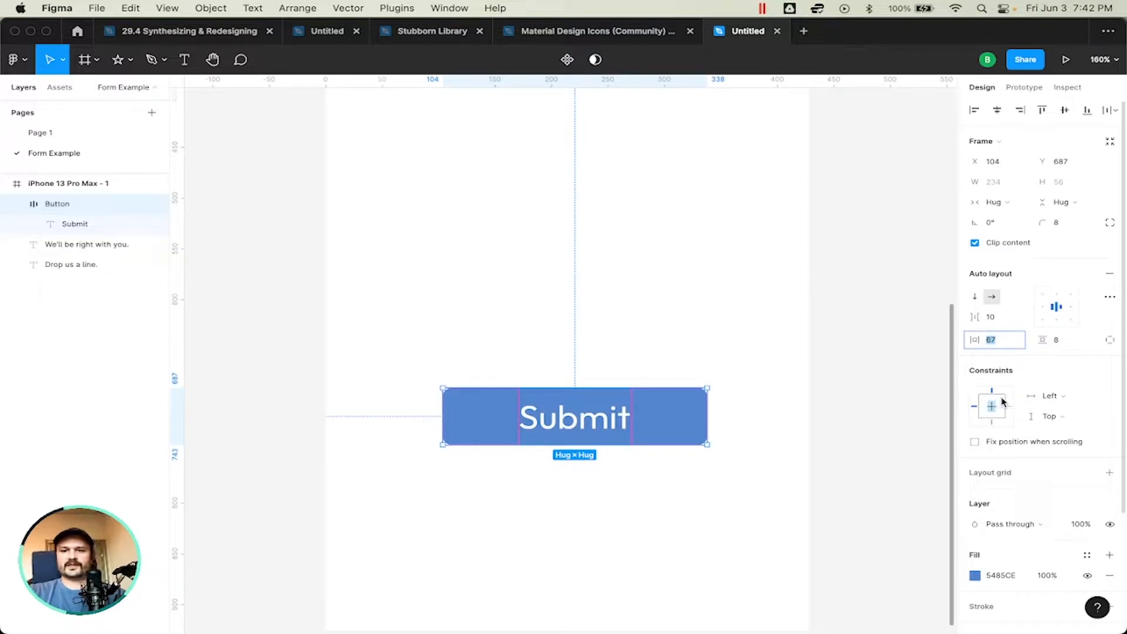
text(80)
key(Return)
click(845, 383)
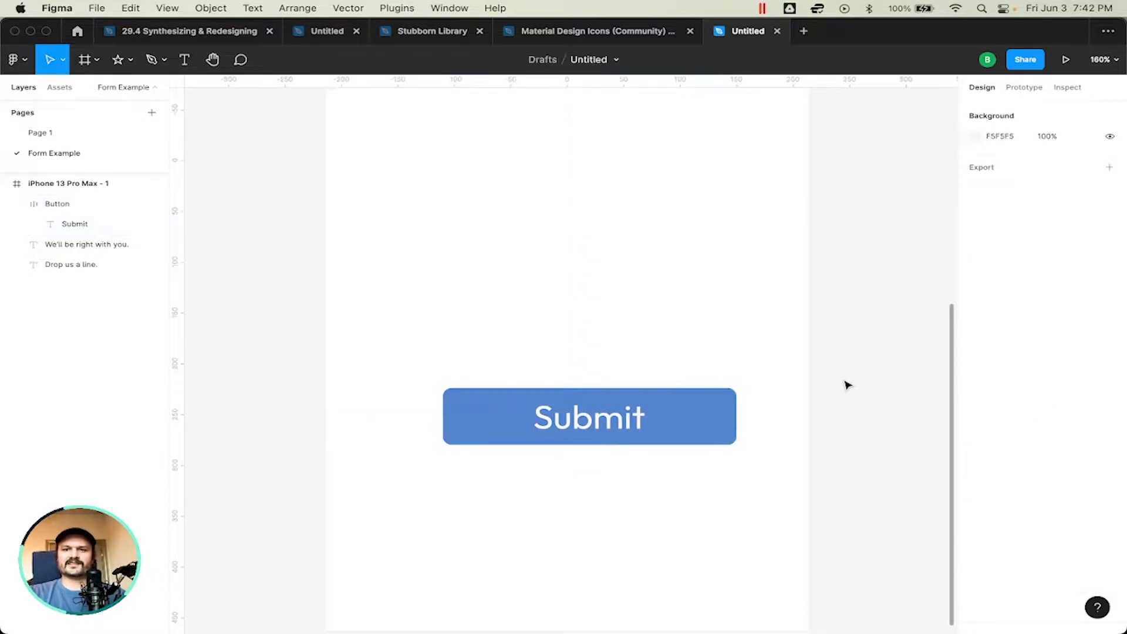
Step: Center the Button horizontally in the phone frame and add a drop shadow effect to it
click(697, 402)
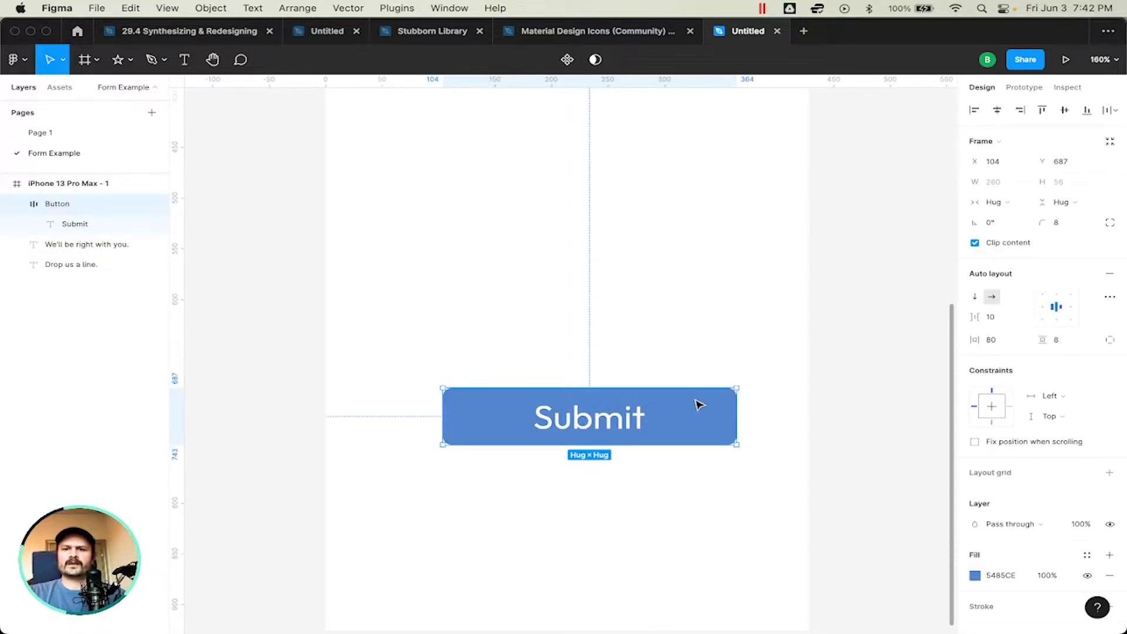
click(997, 109)
scroll(1028, 411, down, 5)
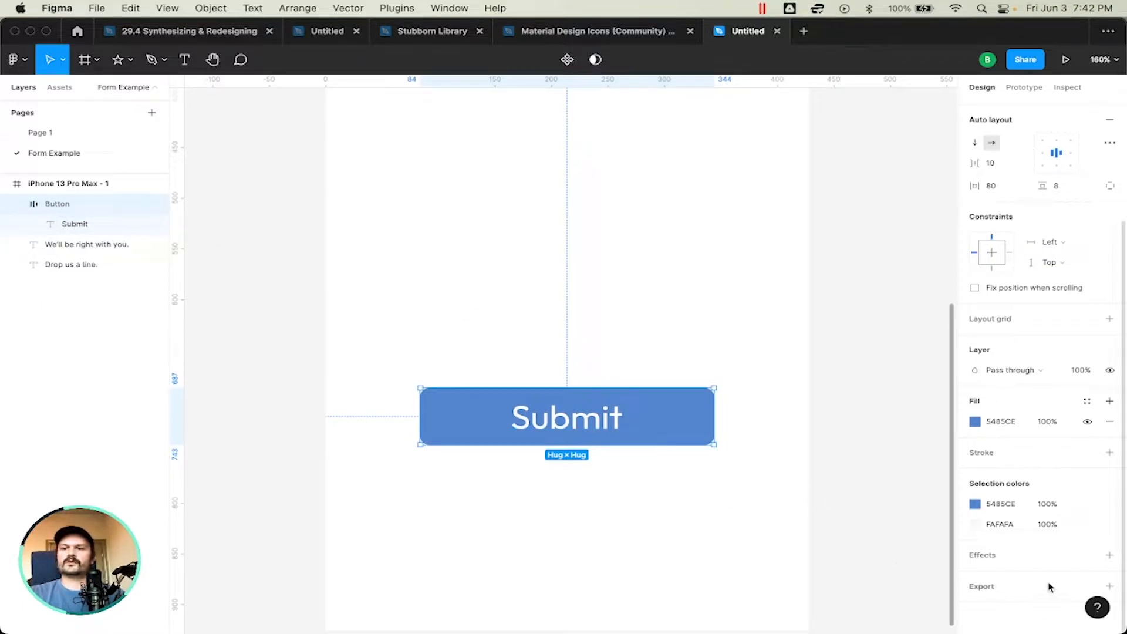
click(1110, 555)
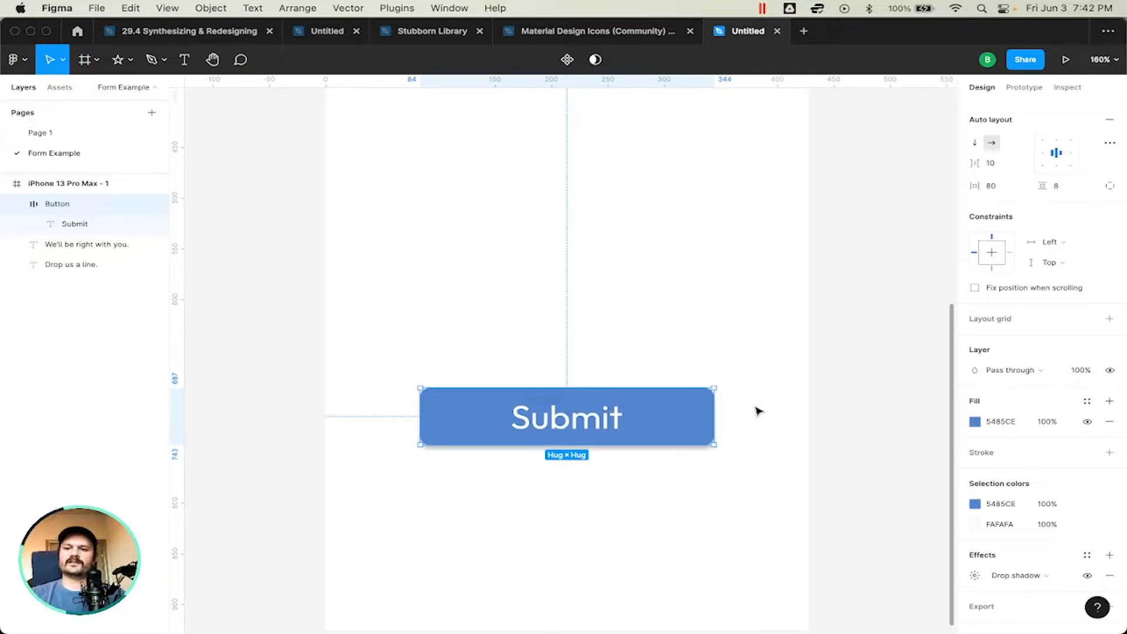
click(796, 487)
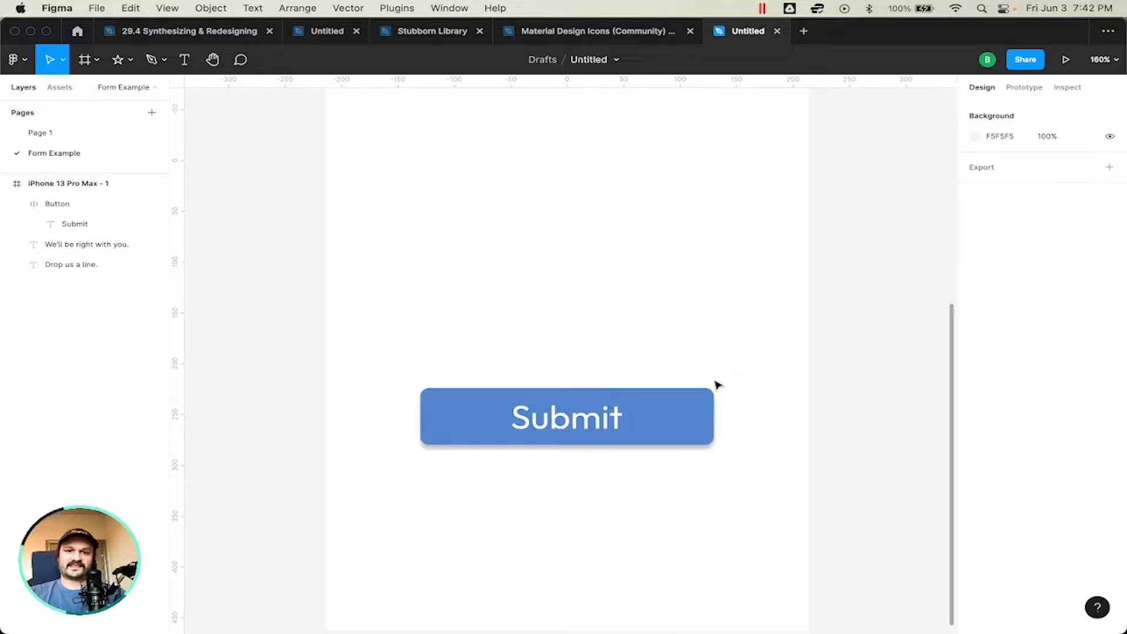
Step: Move the Button straight down to Y 817, near the lower edge of the phone frame
click(664, 403)
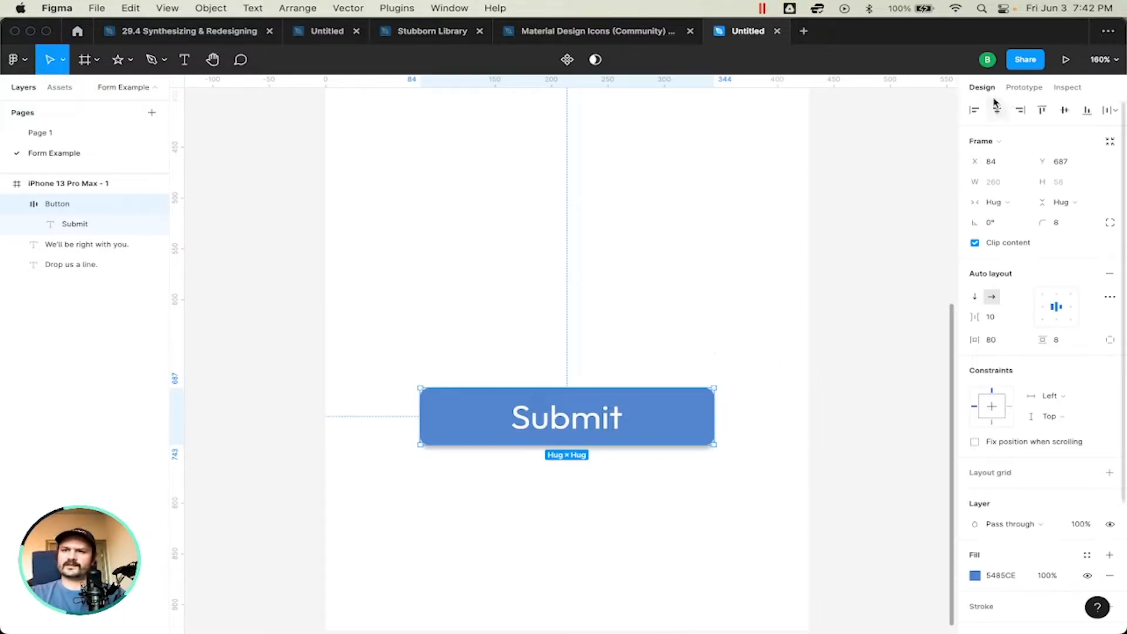
scroll(867, 209, down, 5)
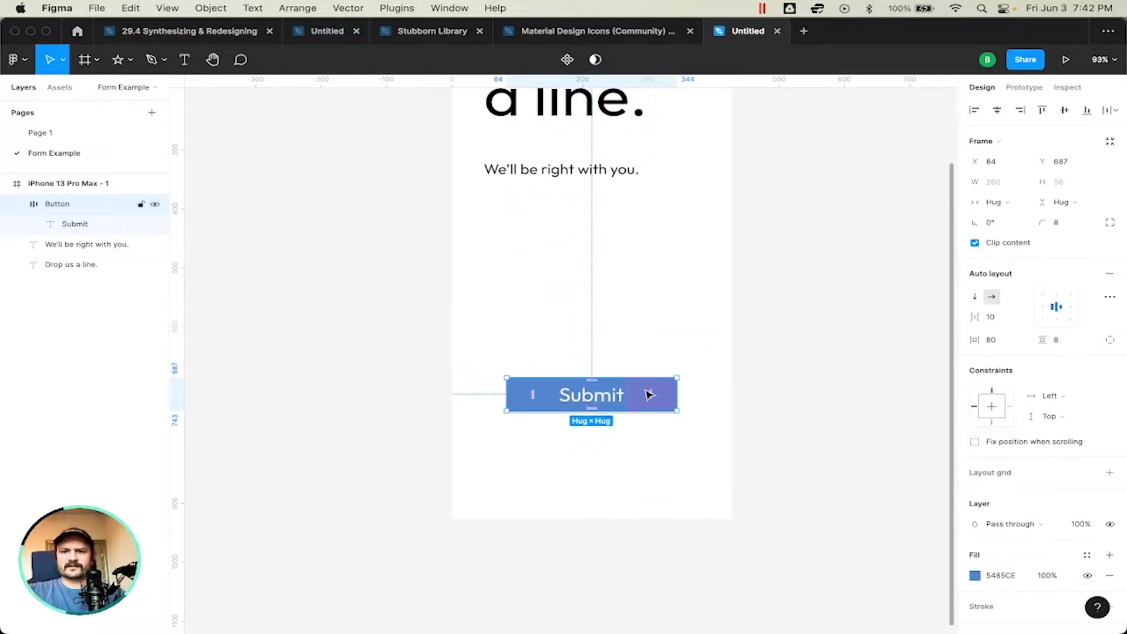
click(309, 227)
click(519, 411)
key(shift+Down)
key(shift+Down)
key(shift+Down)
key(shift+Down)
key(shift+Down)
key(shift+Down)
key(shift+Down)
key(shift+Down)
key(shift+Down)
key(shift+Down)
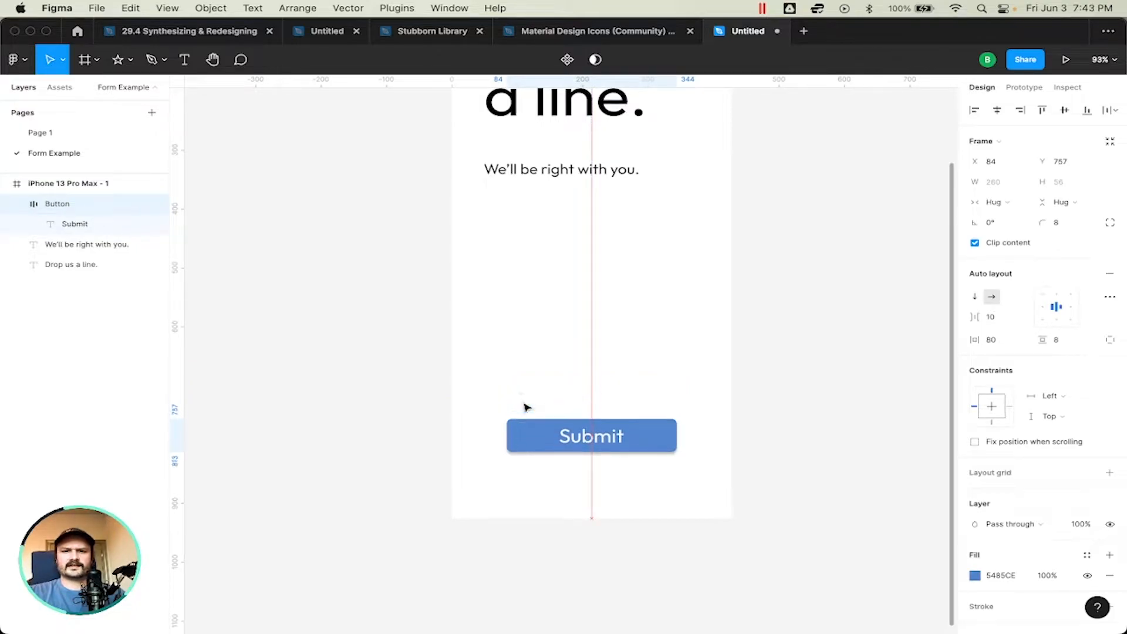
key(shift+Down)
key(shift+Down)
key(shift+Down)
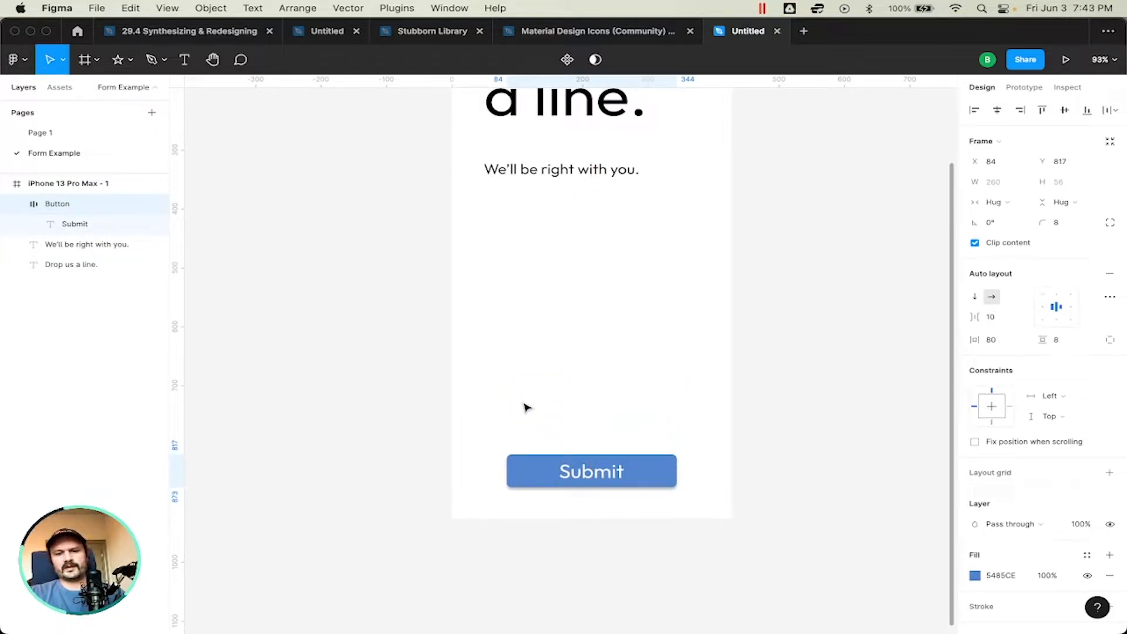
key(shift+Up)
key(shift+Up)
key(shift+Down)
key(shift+Up)
key(shift+Up)
key(shift+Up)
key(shift+Down)
key(shift+Down)
key(shift+Down)
key(shift+Down)
key(shift+Down)
key(shift+Down)
key(shift+Up)
key(shift+Up)
key(shift+Up)
key(shift+Down)
key(shift+Down)
key(shift+Down)
key(shift+Up)
key(shift+Up)
key(shift+Up)
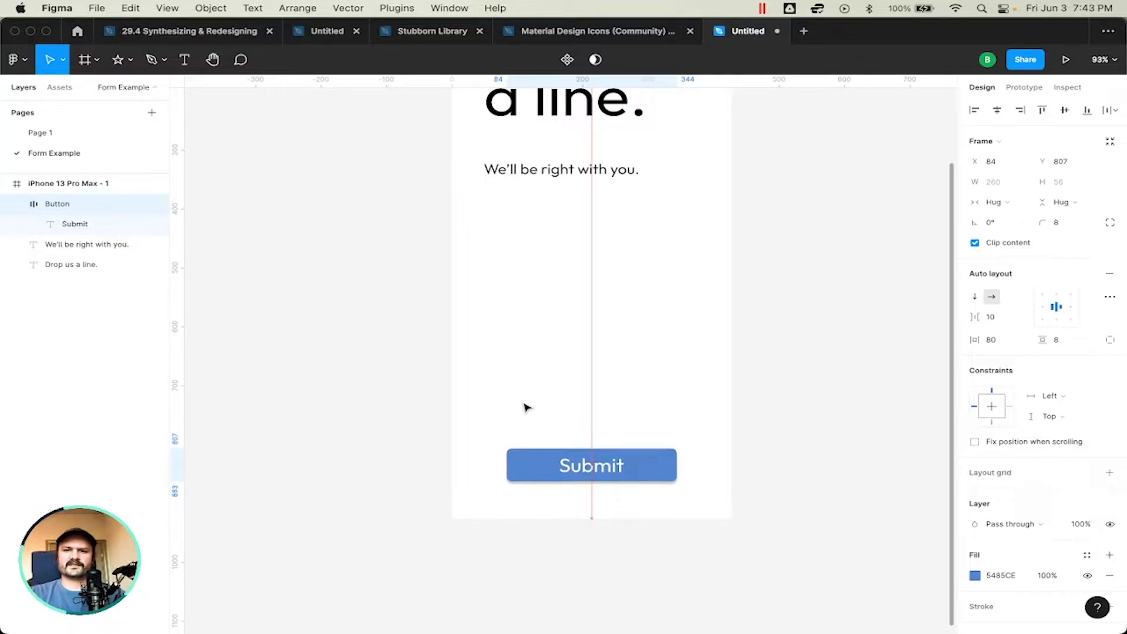
key(shift+Down)
key(shift+Up)
key(shift+Up)
key(shift+Up)
key(shift+Up)
key(shift+Down)
key(shift+Down)
key(shift+Down)
key(shift+Down)
key(shift+Down)
key(shift+Down)
key(shift+Up)
key(shift+Up)
key(shift+Down)
key(shift+Down)
key(shift+Up)
key(shift+Up)
key(shift+Down)
key(shift+Down)
key(shift+Up)
key(shift+Up)
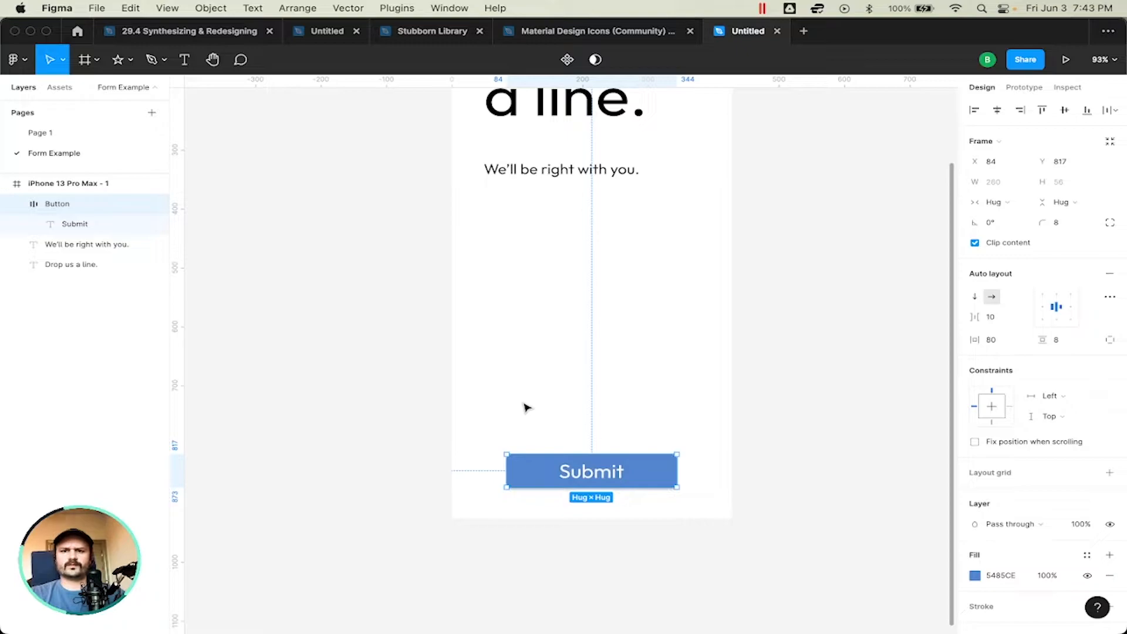
click(525, 407)
Step: Tighten the line height of the "Drop us a line." heading to 98%
scroll(526, 407, up, 4)
scroll(525, 407, right, 2)
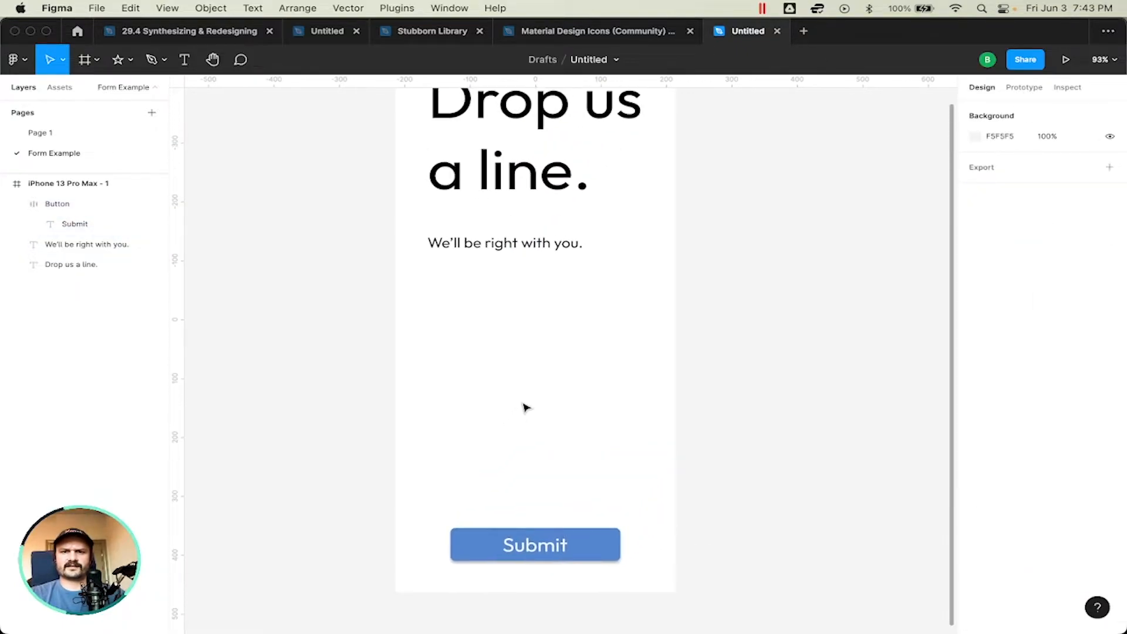
scroll(528, 360, up, 2)
click(524, 319)
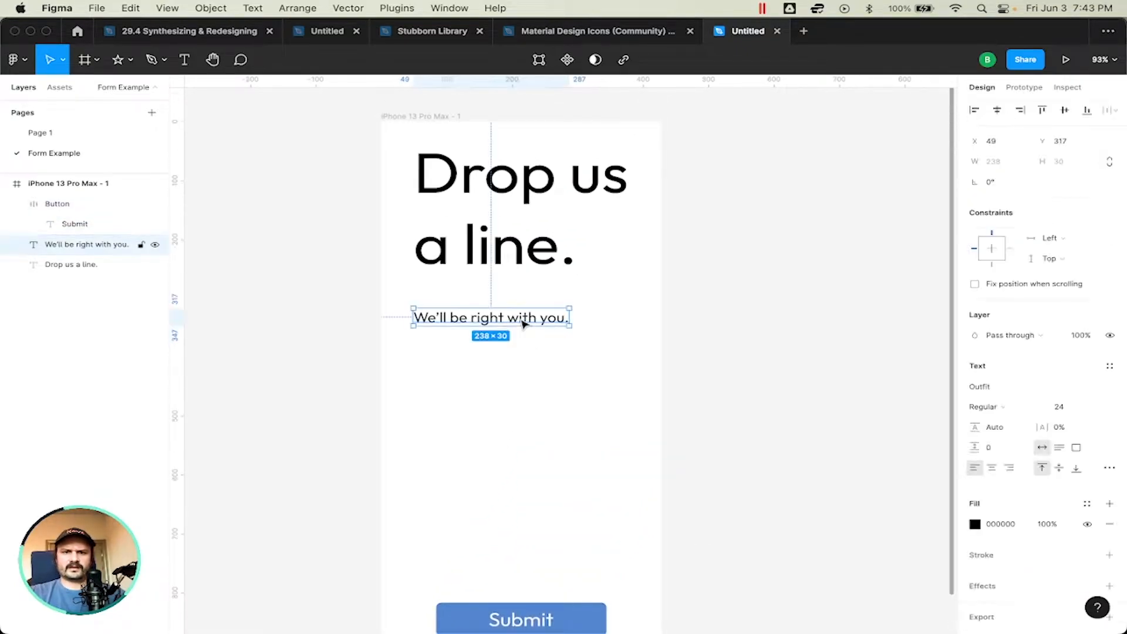
click(522, 213)
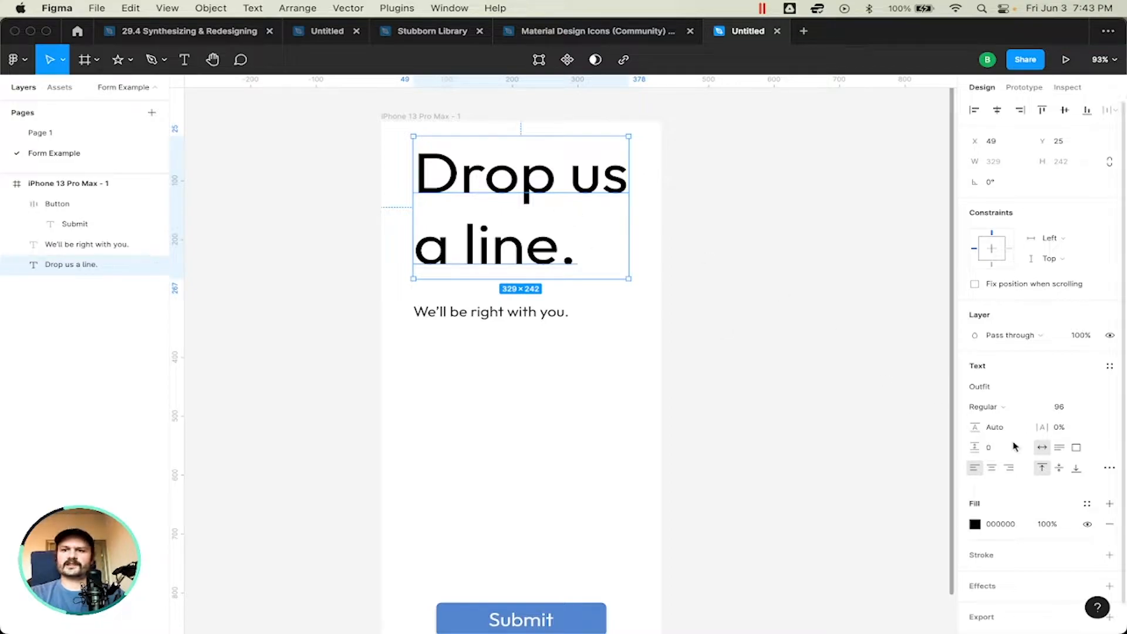
drag(981, 427, 941, 430)
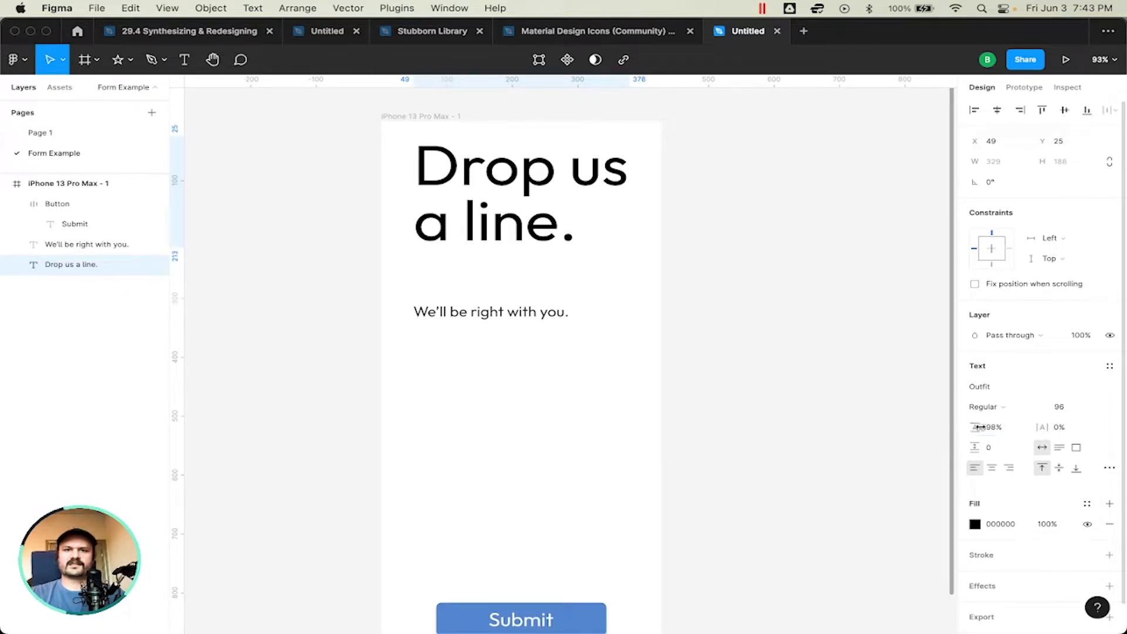
Step: Move the "We'll be right with you." subtext up to Y 267, closer to the heading
click(472, 307)
key(shift+Up)
key(shift+Up)
key(shift+Up)
key(shift+Up)
key(shift+Up)
key(shift+Up)
key(shift+Down)
key(shift+Down)
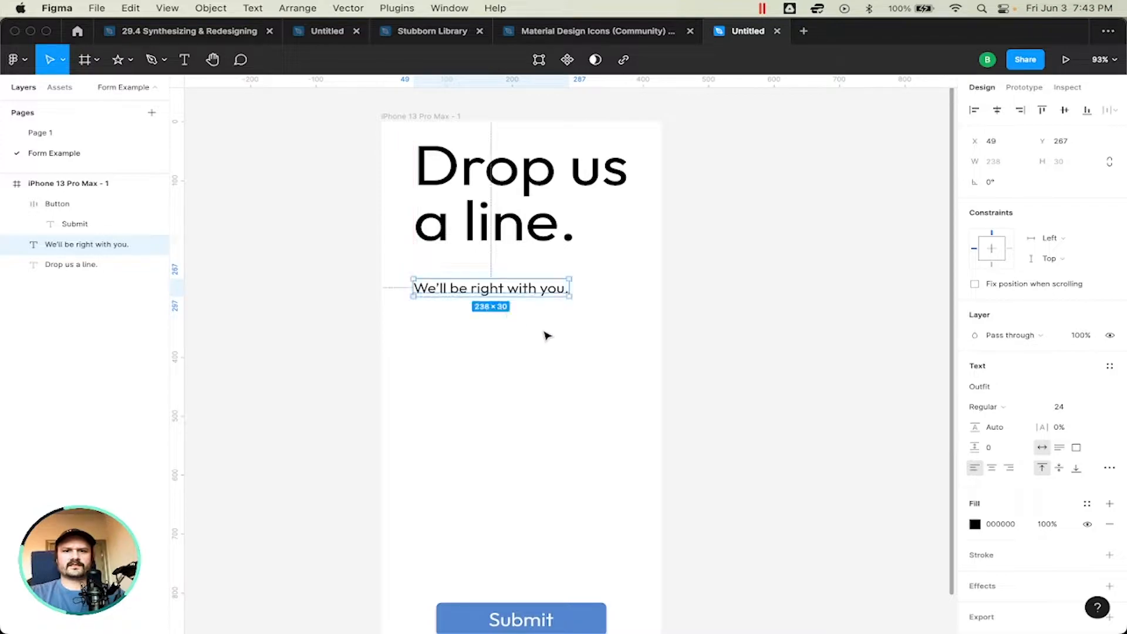
click(775, 299)
scroll(774, 299, down, 1)
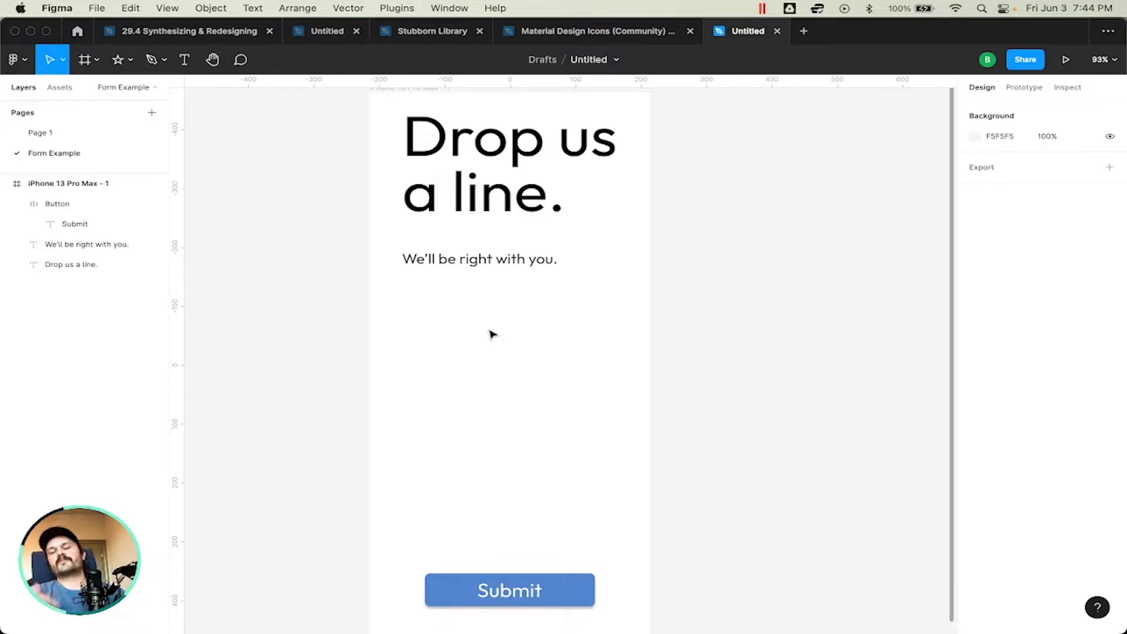
scroll(492, 334, down, 1)
scroll(492, 334, up, 1)
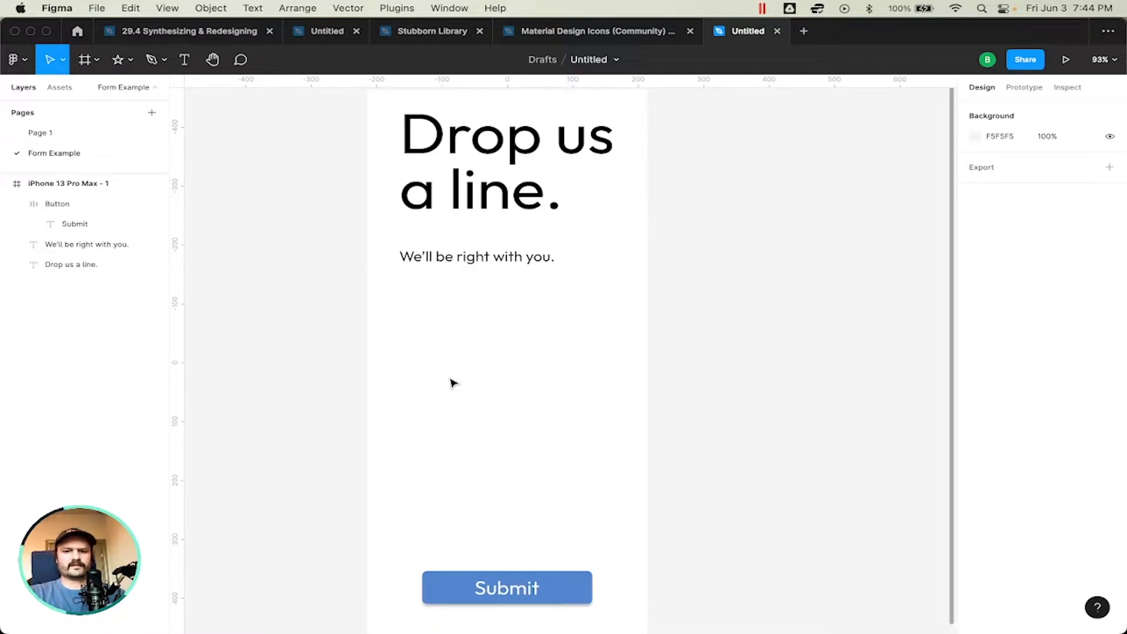
scroll(452, 382, up, 1)
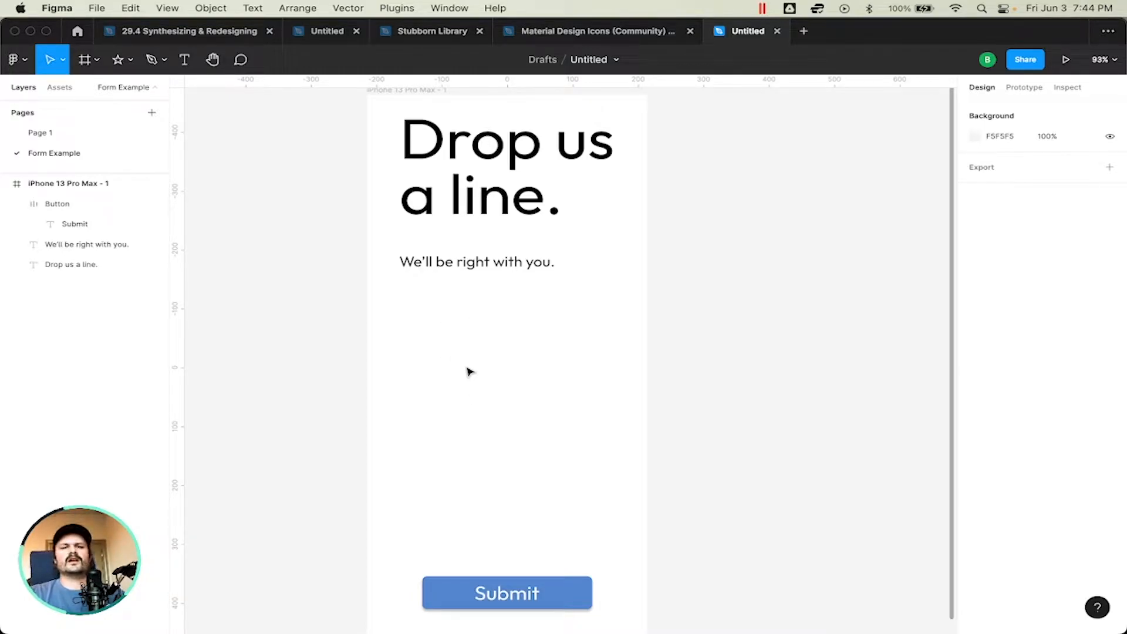
scroll(470, 371, down, 1)
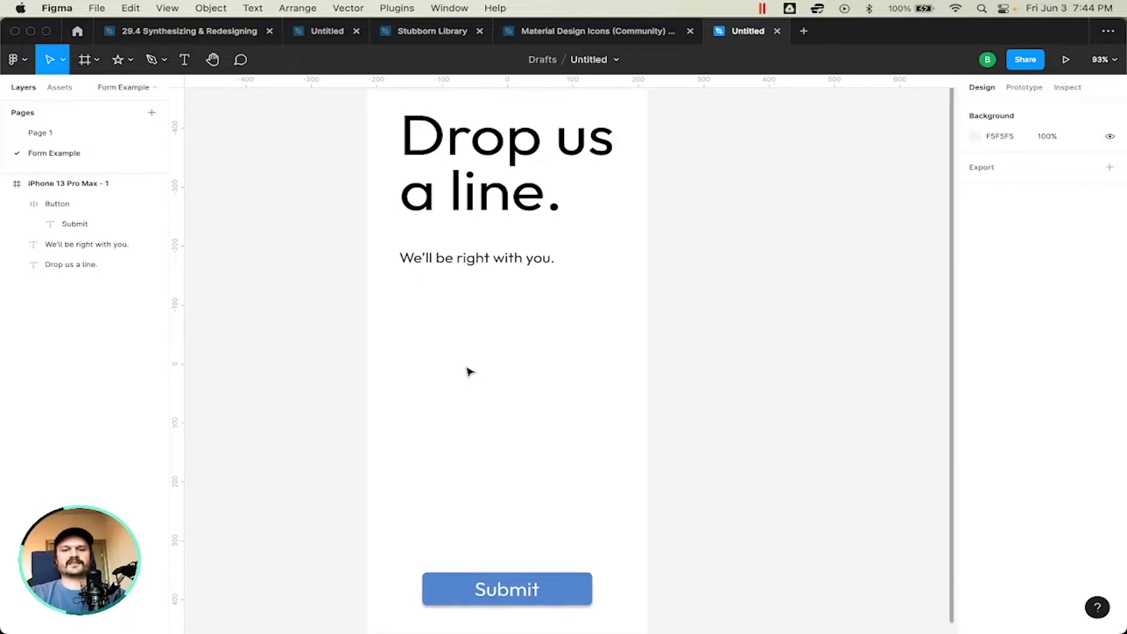
scroll(470, 371, down, 1)
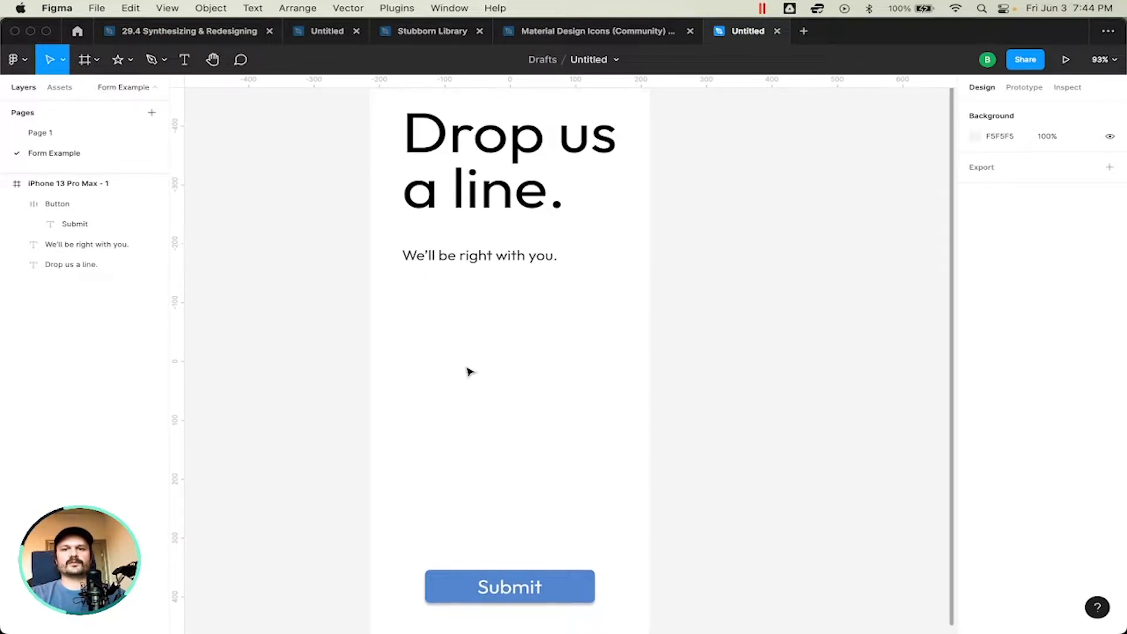
Step: Add a rectangle below the subtext, widen it to 340 and center it horizontally in the phone frame
scroll(470, 371, left, 2)
scroll(469, 372, down, 1)
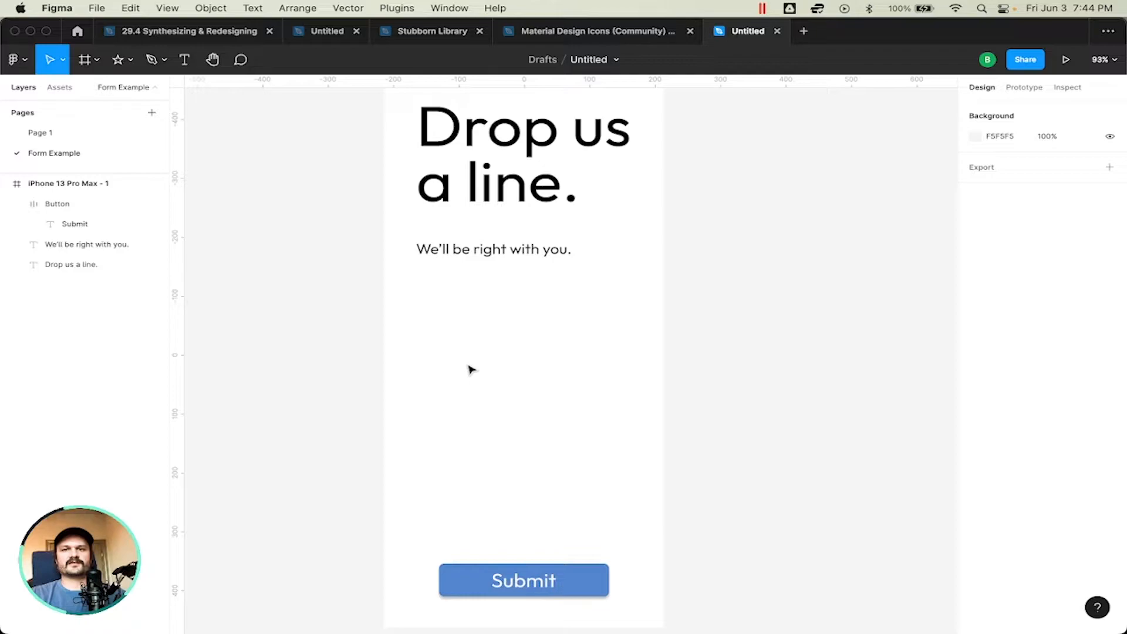
key(r)
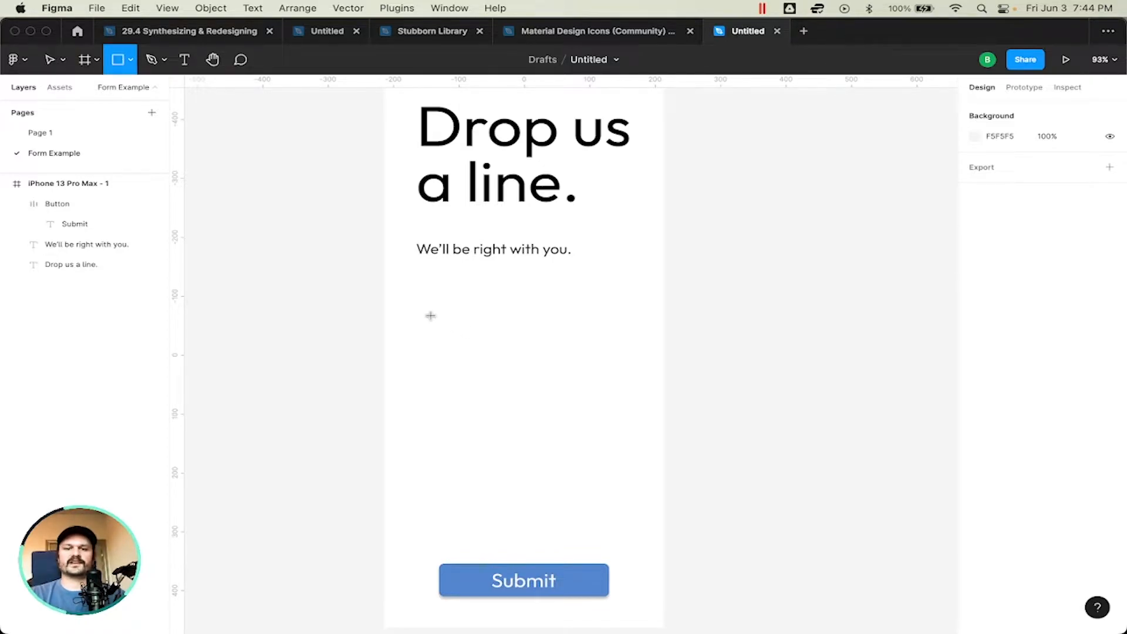
click(437, 347)
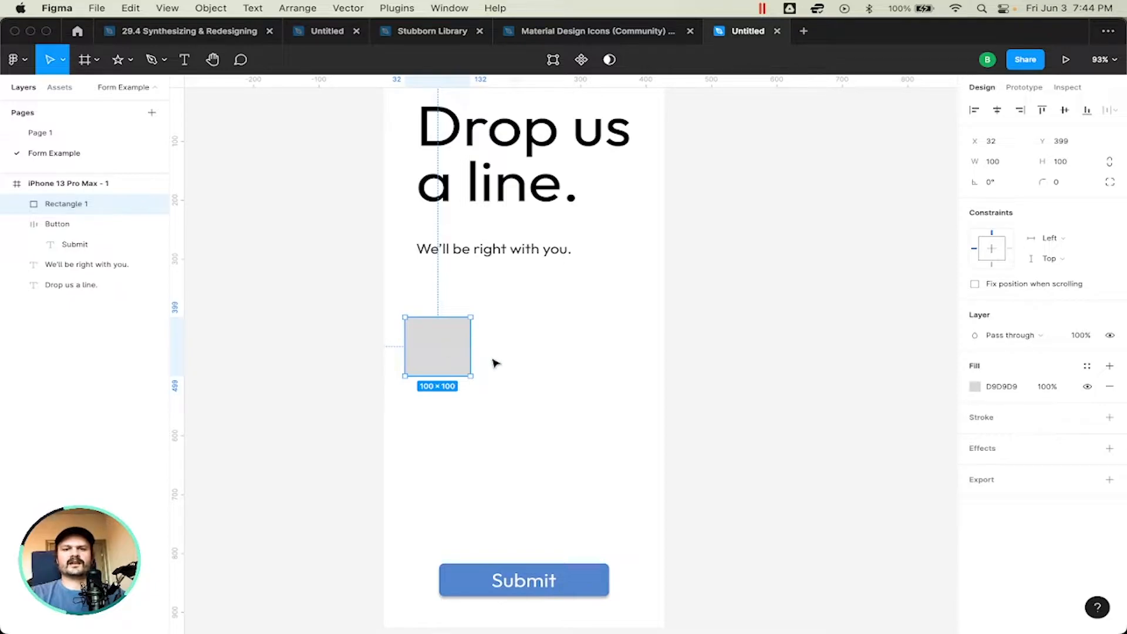
drag(471, 338, 628, 339)
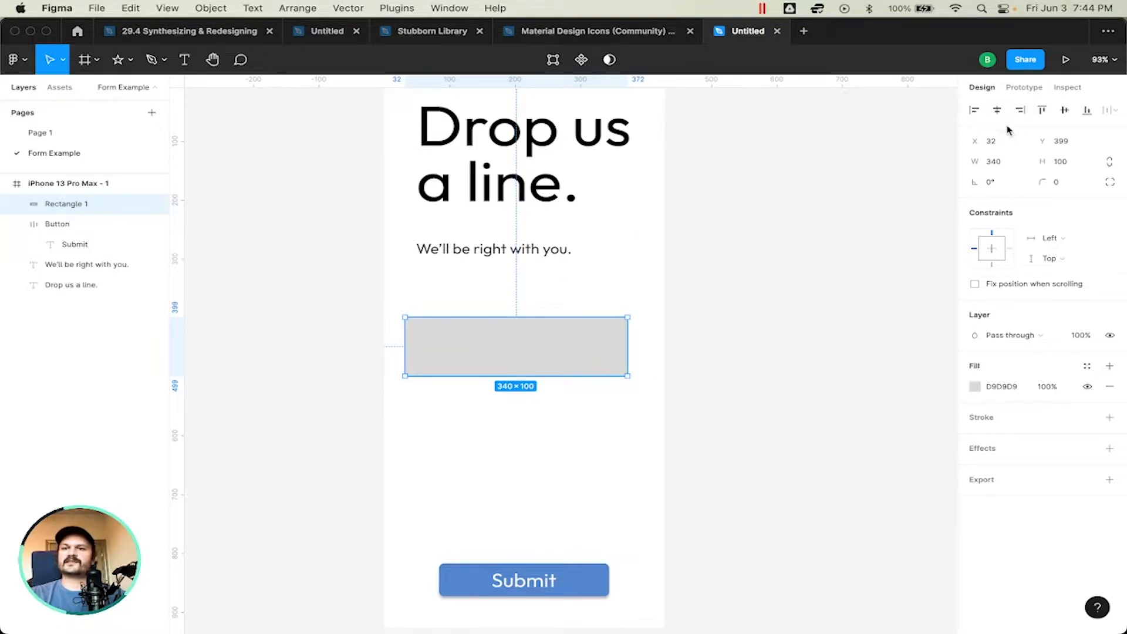
click(997, 110)
Step: Reduce the rectangle's height to 46 and set its corner radius to 8
drag(492, 377, 486, 345)
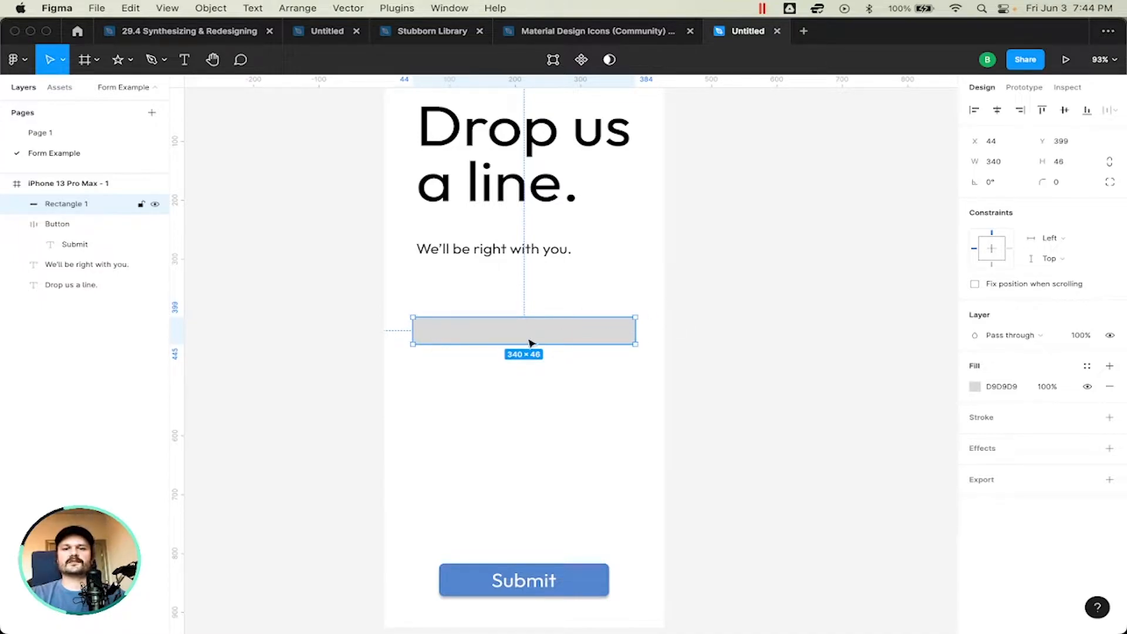
click(1065, 184)
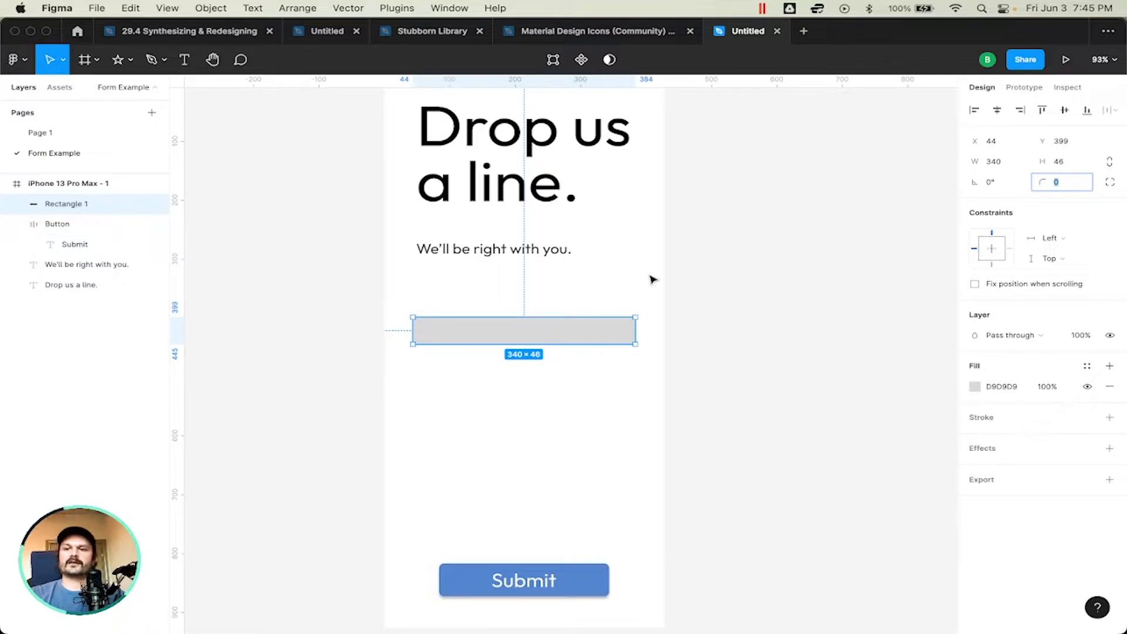
key(Return)
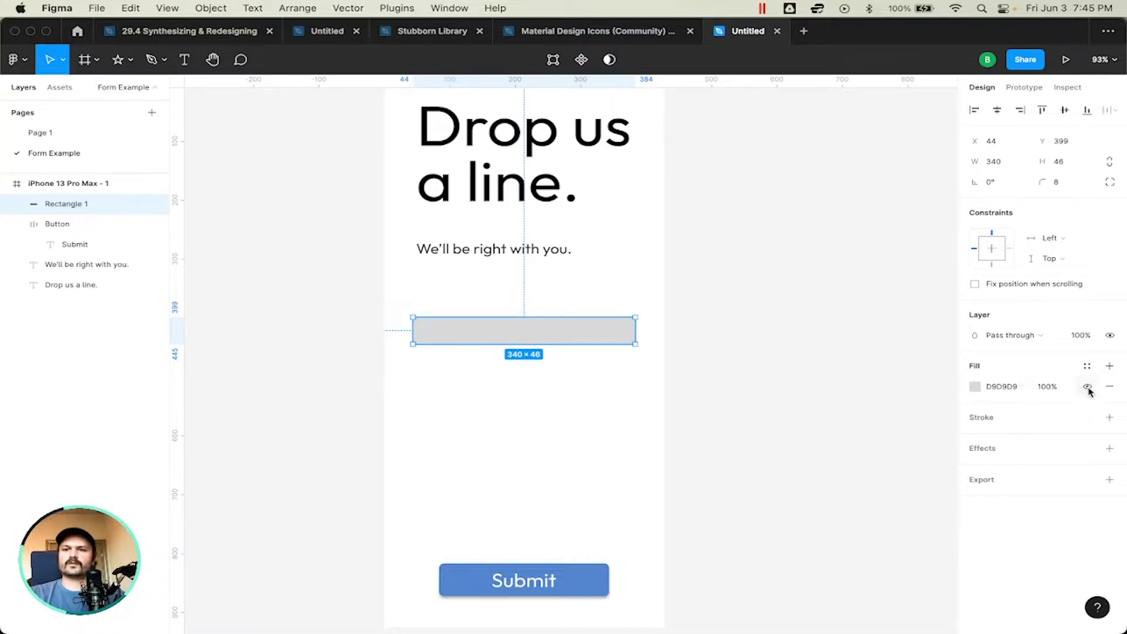
Step: Set the fill color of the iPhone 13 Pro Max frame to FAFAFA
click(1005, 387)
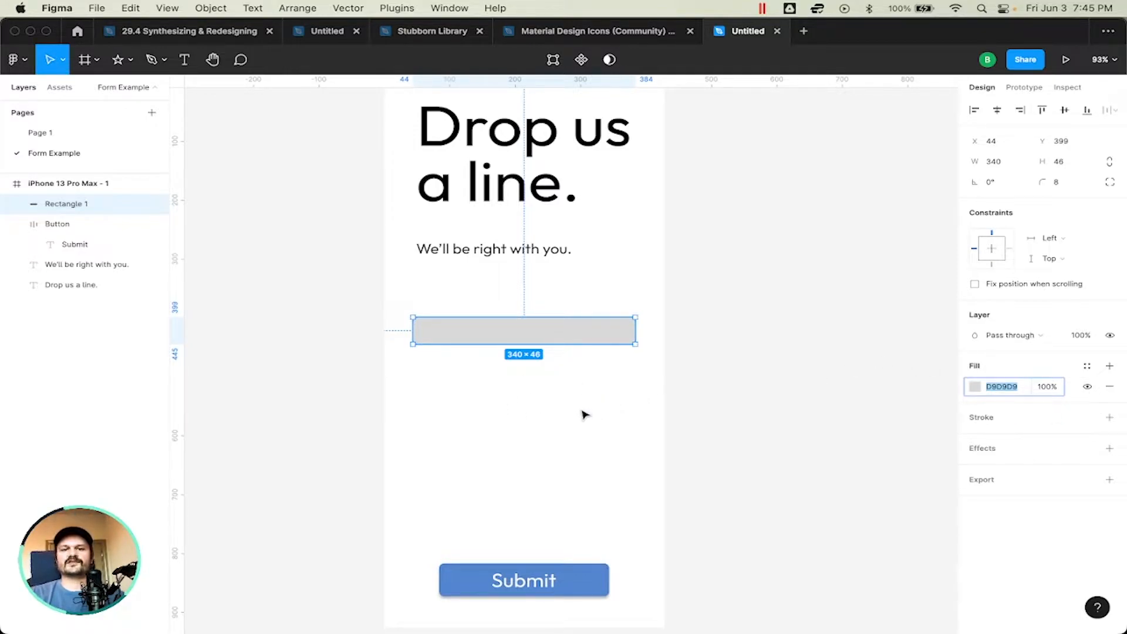
scroll(422, 151, up, 2)
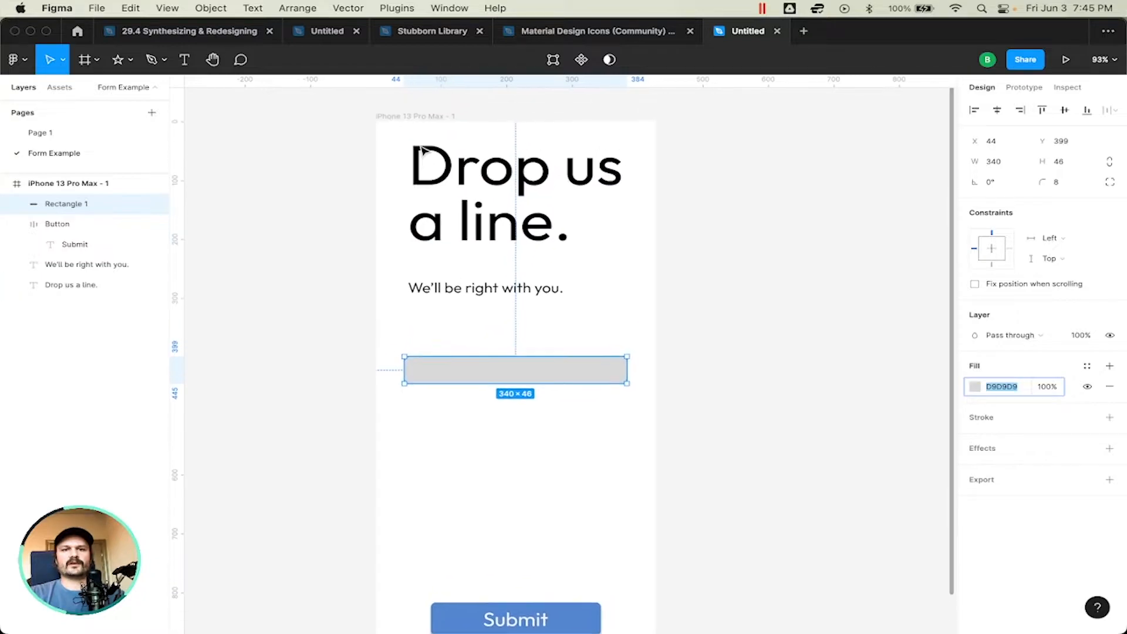
click(401, 120)
click(1011, 389)
text(fa)
key(Return)
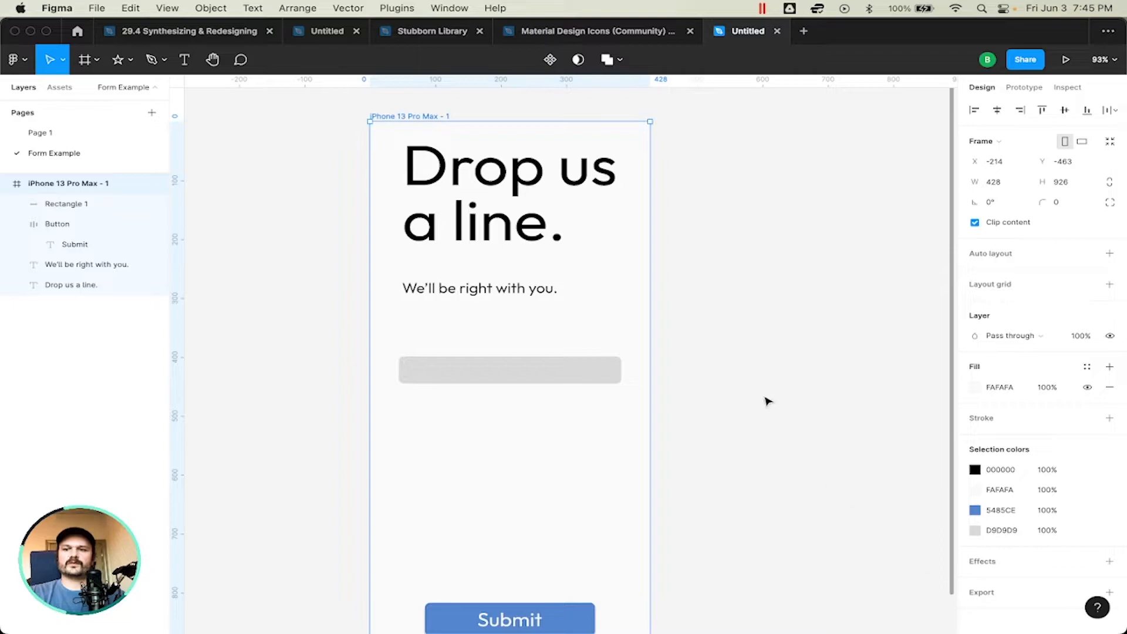
Step: Set the fill of the input rectangle to FAFAFA, matching the phone frame's background
click(569, 377)
scroll(798, 397, down, 2)
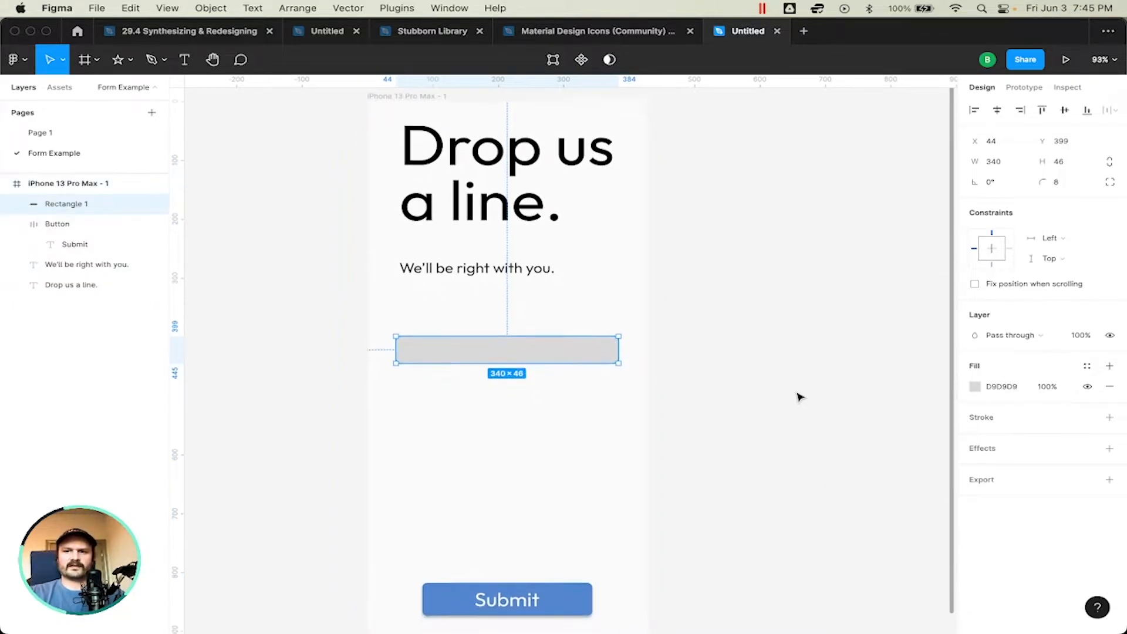
click(1001, 386)
text(fa)
key(Return)
click(762, 287)
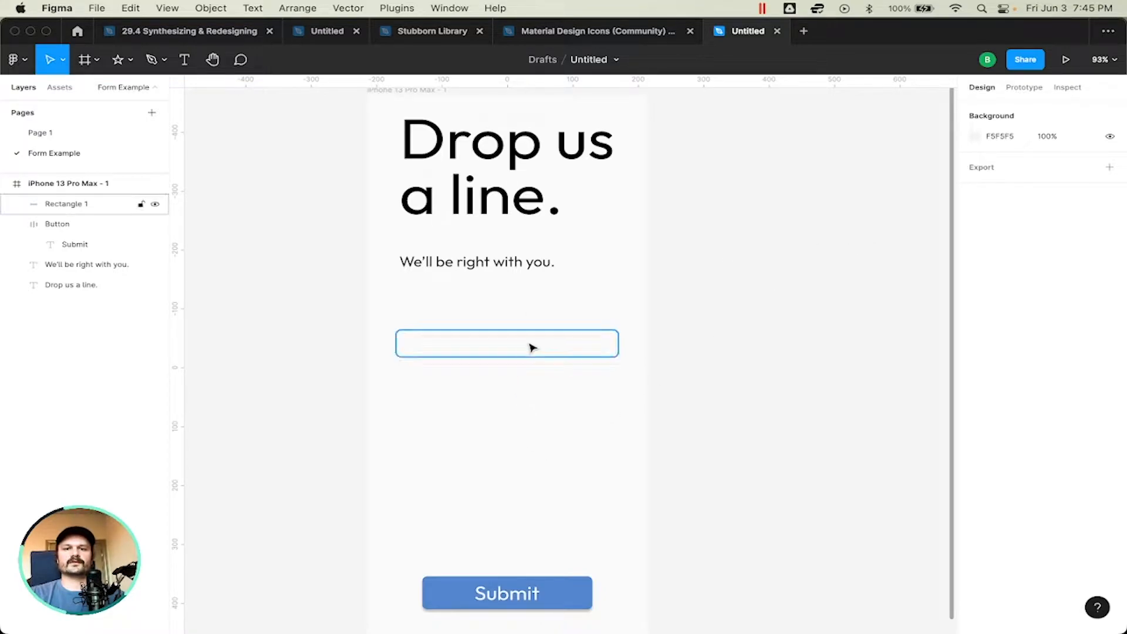
Step: Add an inside stroke to the input rectangle and set its thickness to 2
click(559, 344)
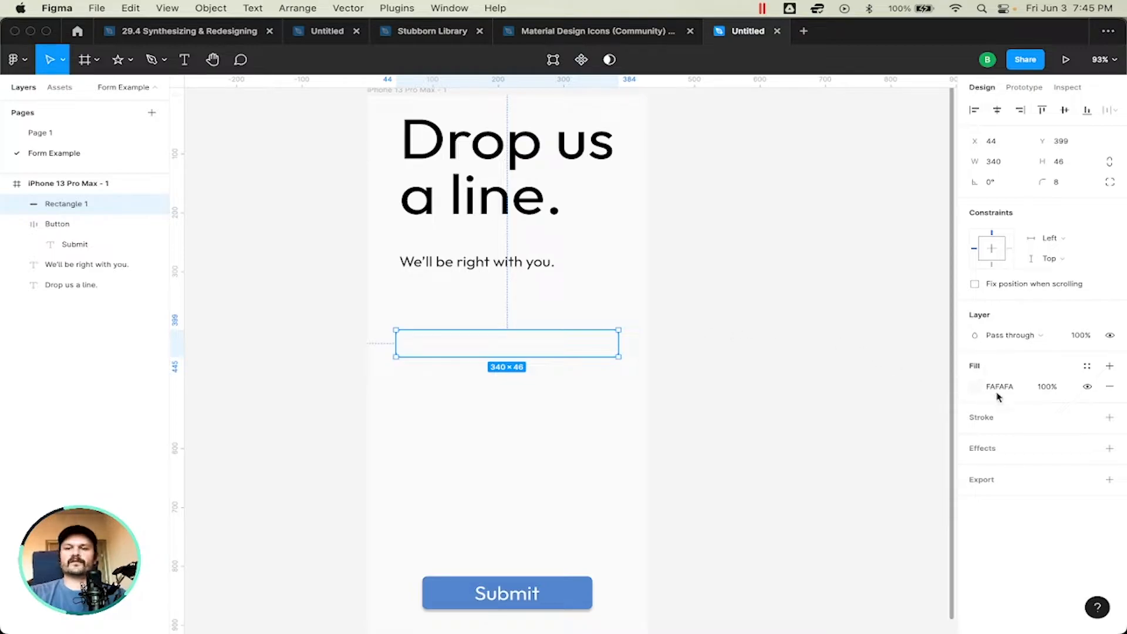
scroll(583, 395, up, 1)
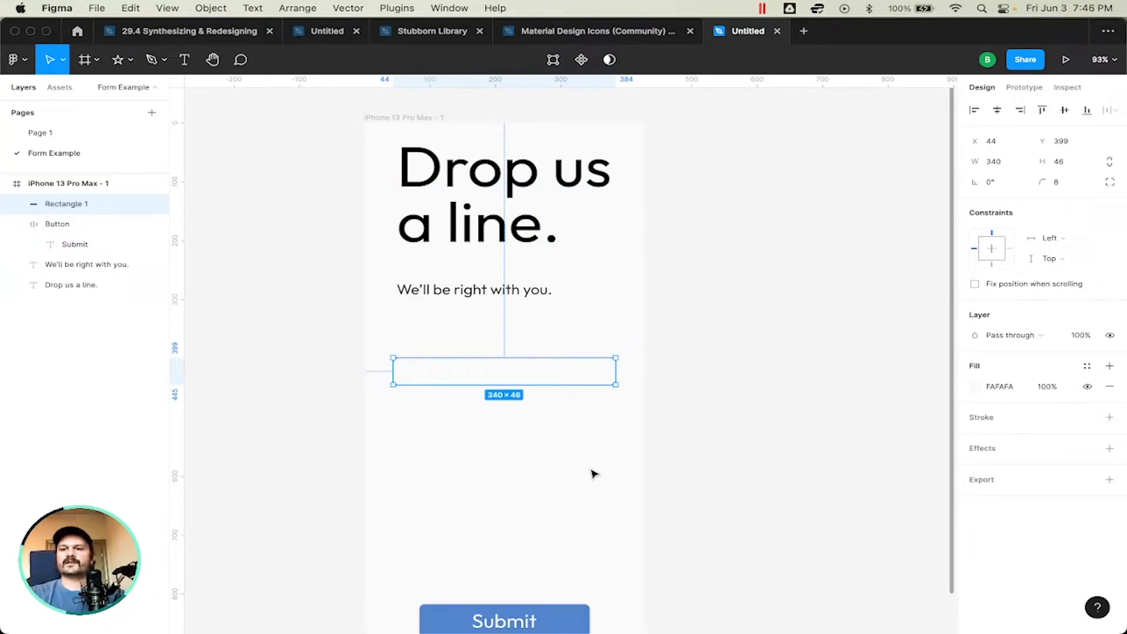
scroll(675, 371, down, 2)
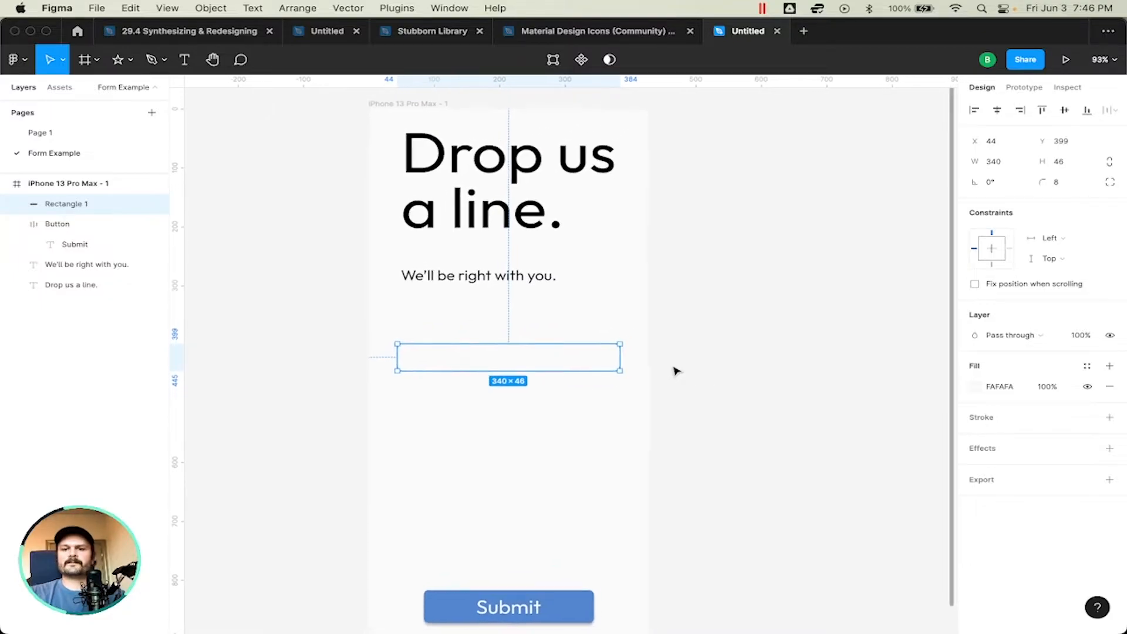
scroll(675, 371, down, 2)
scroll(675, 371, left, 2)
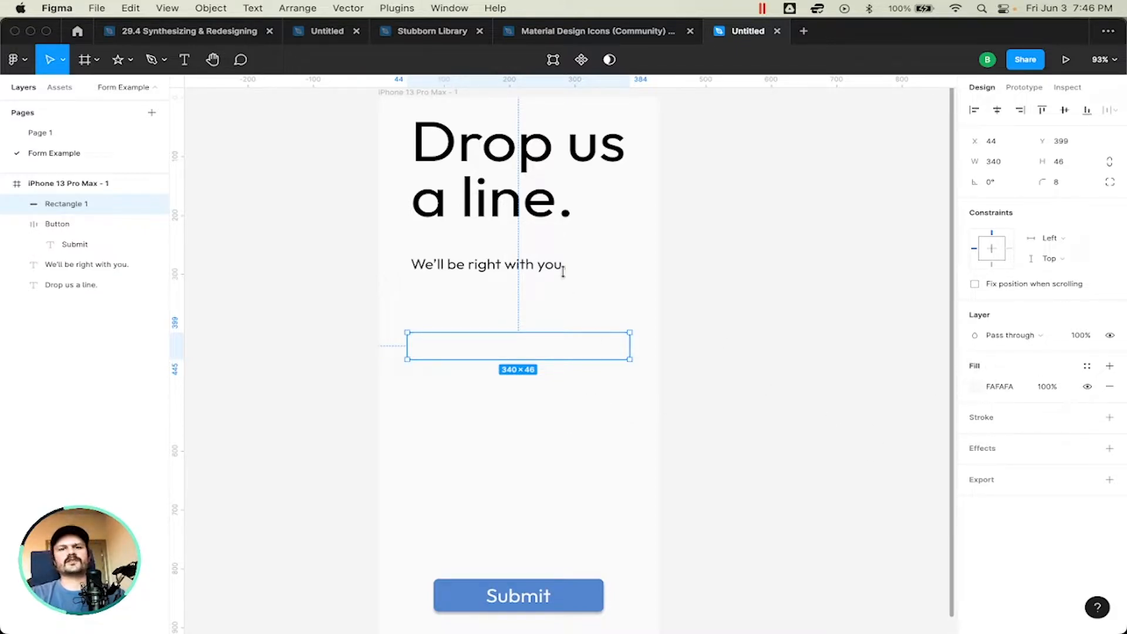
scroll(561, 221, down, 2)
scroll(563, 218, up, 3)
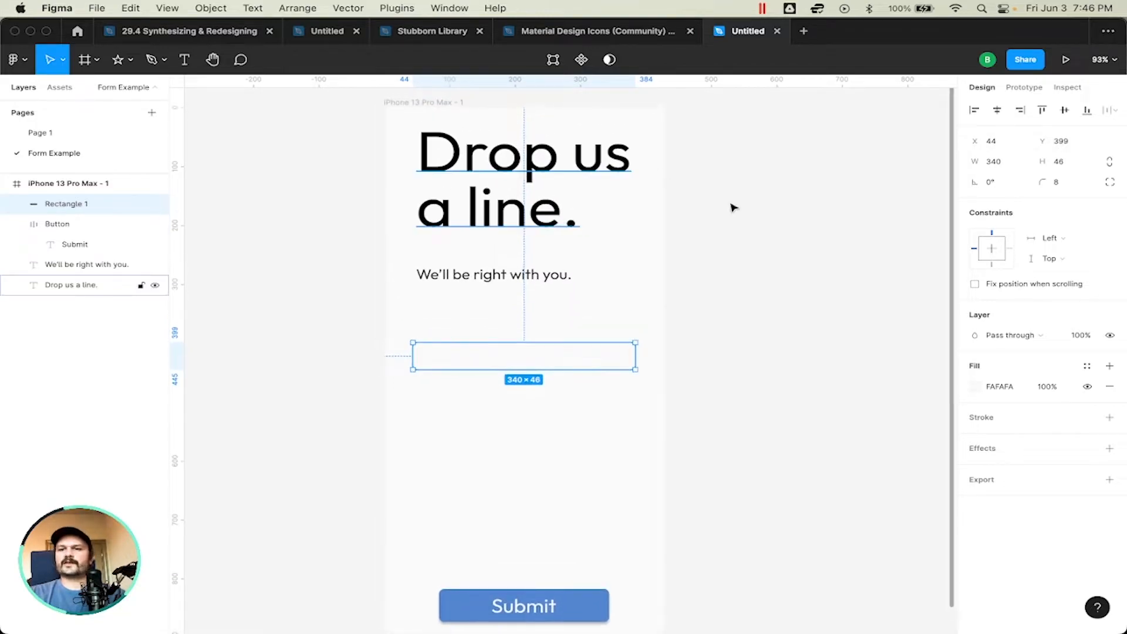
click(987, 420)
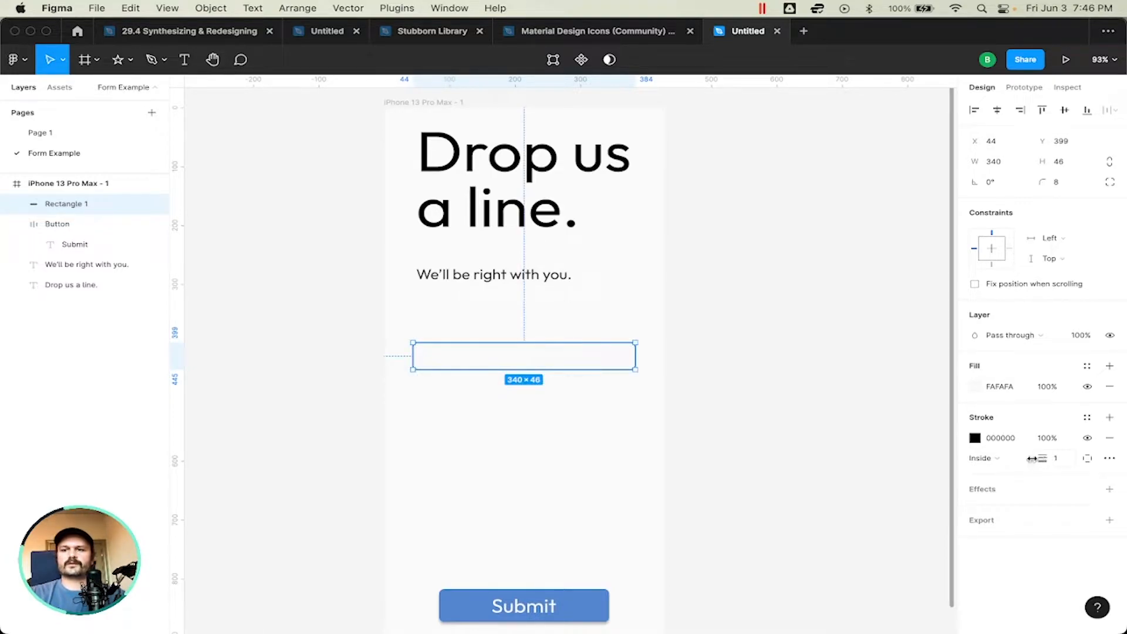
click(1060, 461)
text(2)
key(Return)
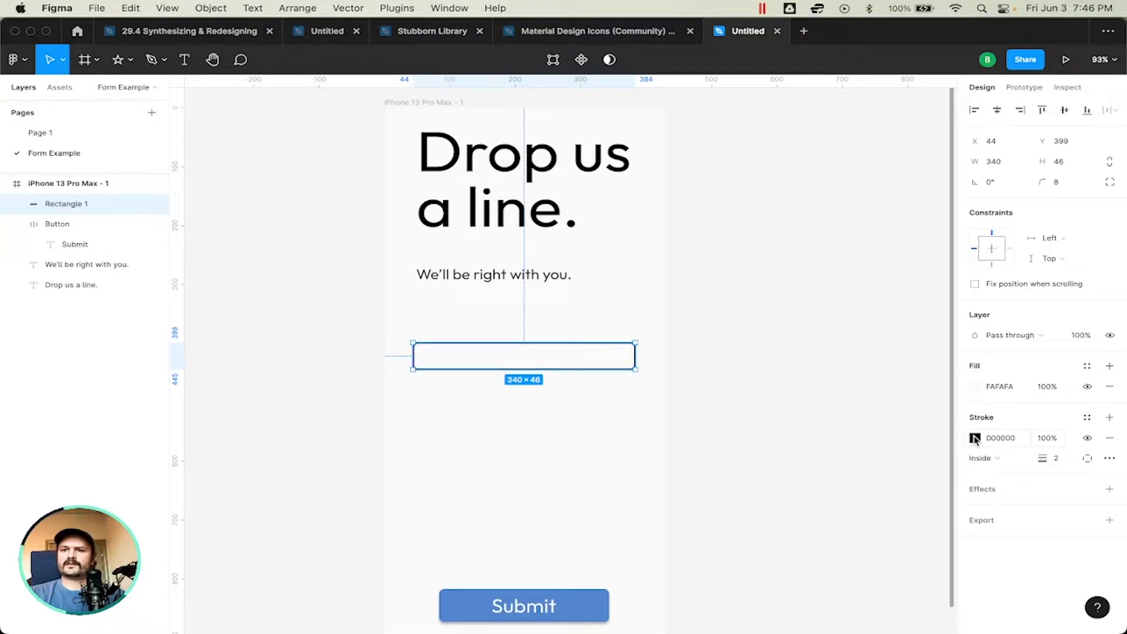
Step: Select the heading, subtext and input rectangle together and change their stroke color to dark gray 313131
click(502, 274)
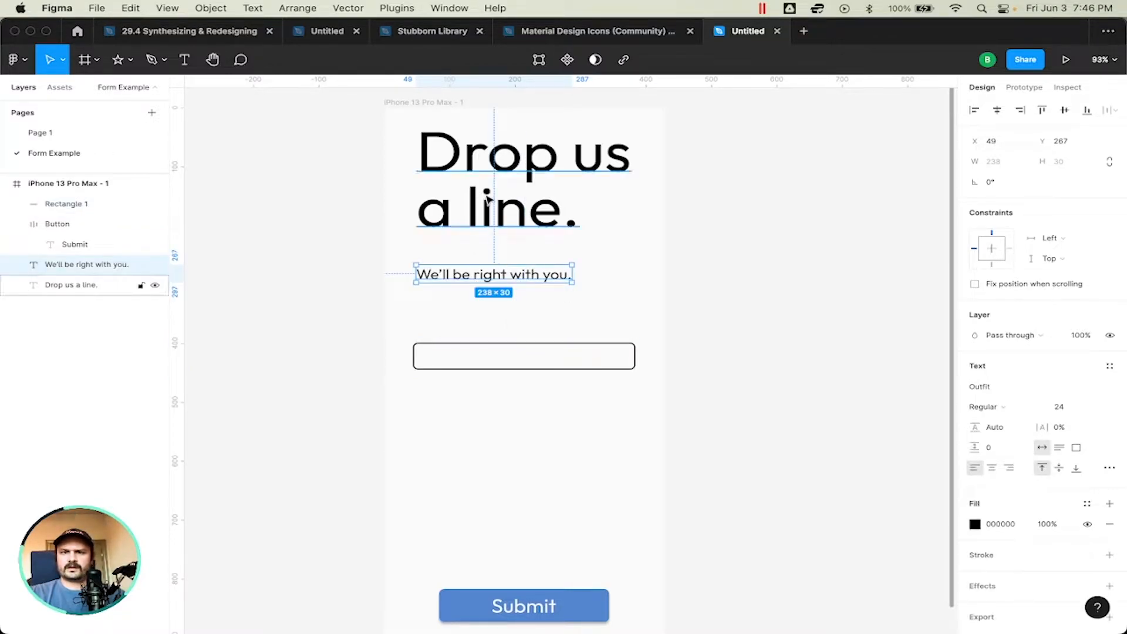
shift+click(486, 199)
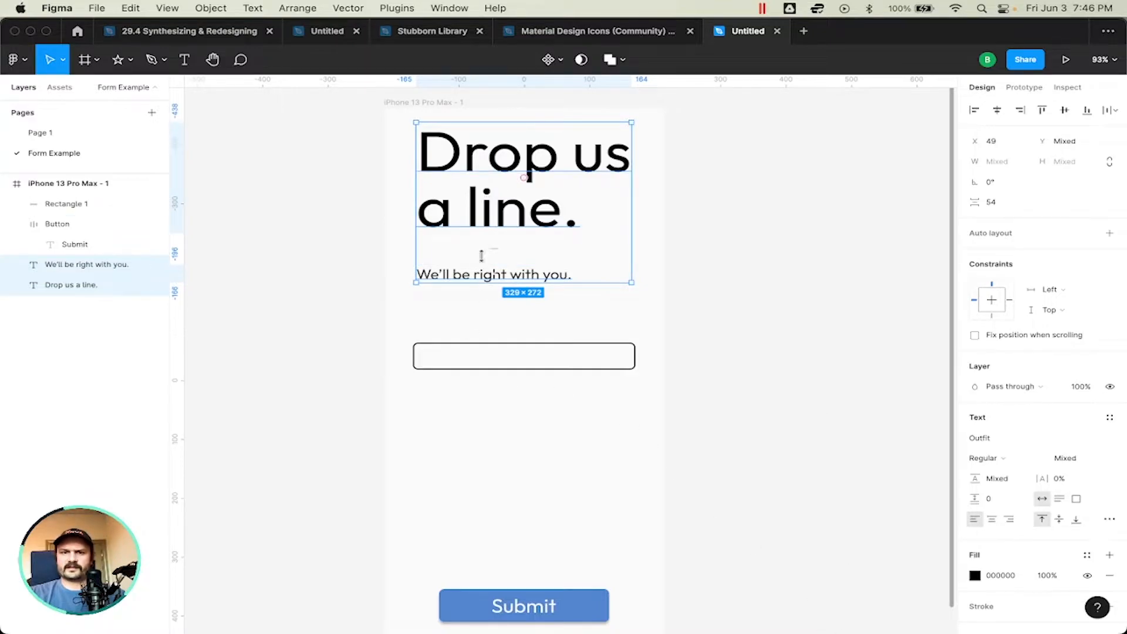
shift+click(505, 350)
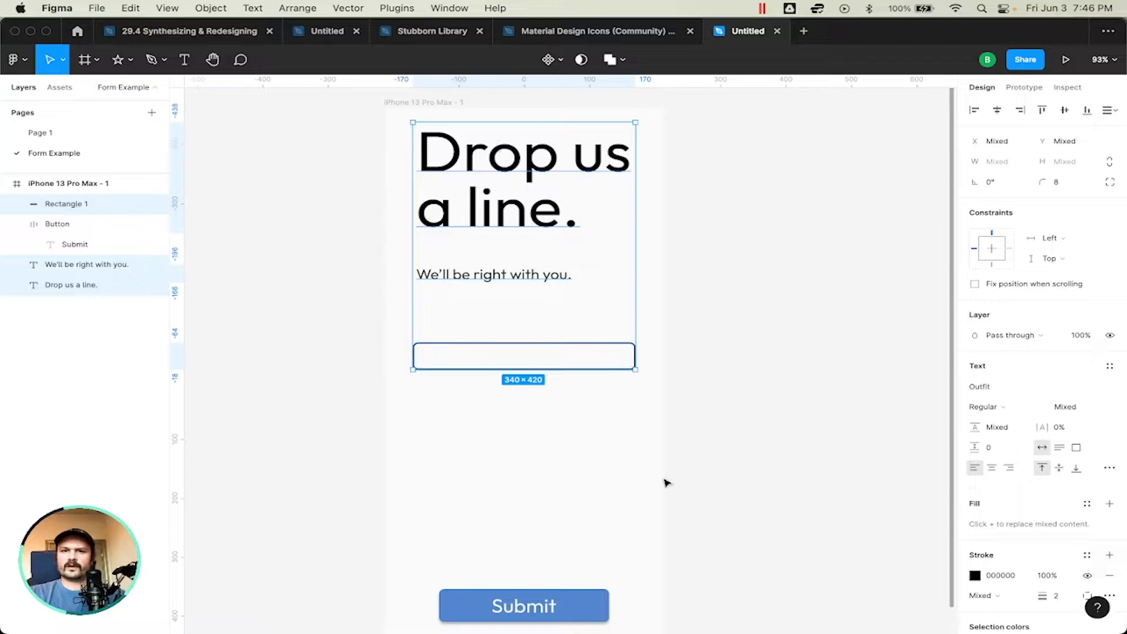
click(975, 575)
drag(791, 465, 772, 450)
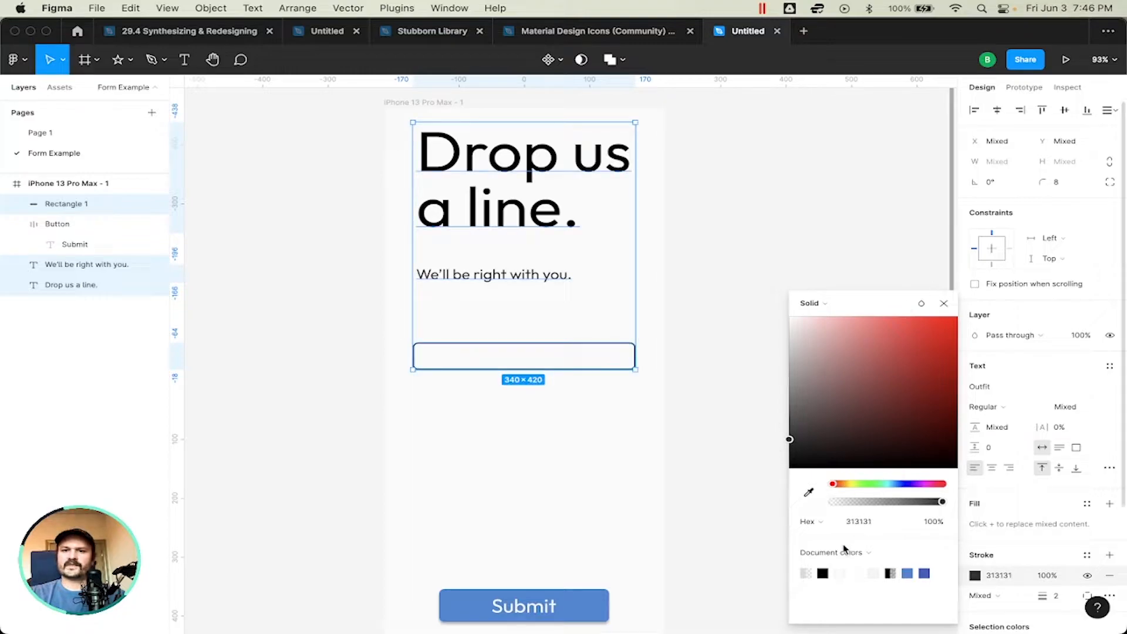
click(944, 303)
click(732, 297)
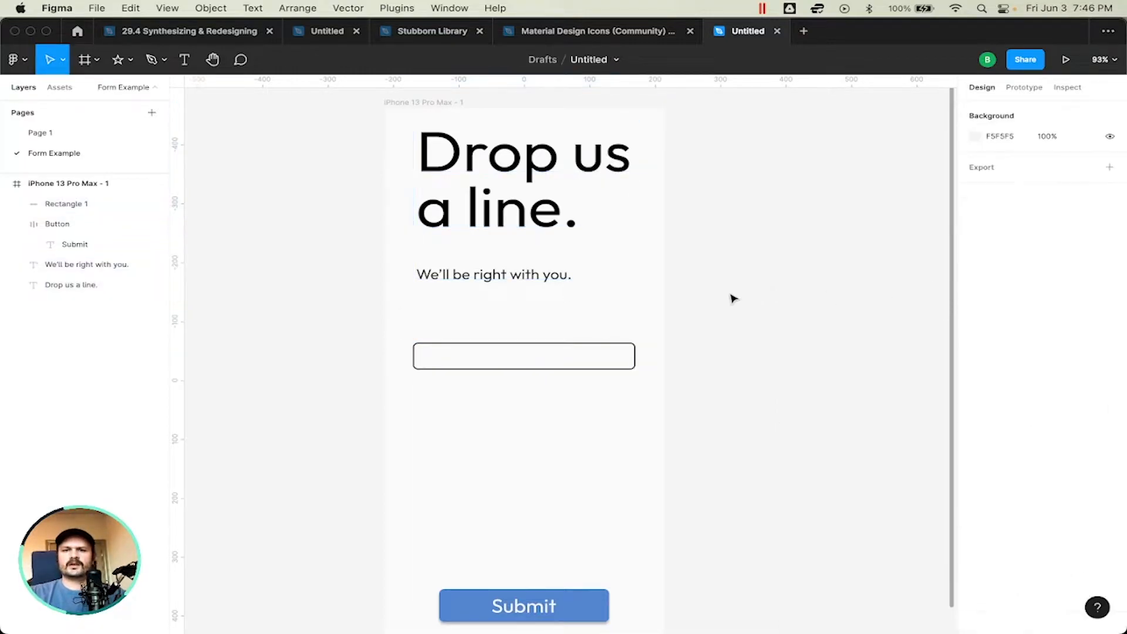
Step: Add a text layer reading "Name" in the empty area between the input rectangle and the Submit button
click(555, 352)
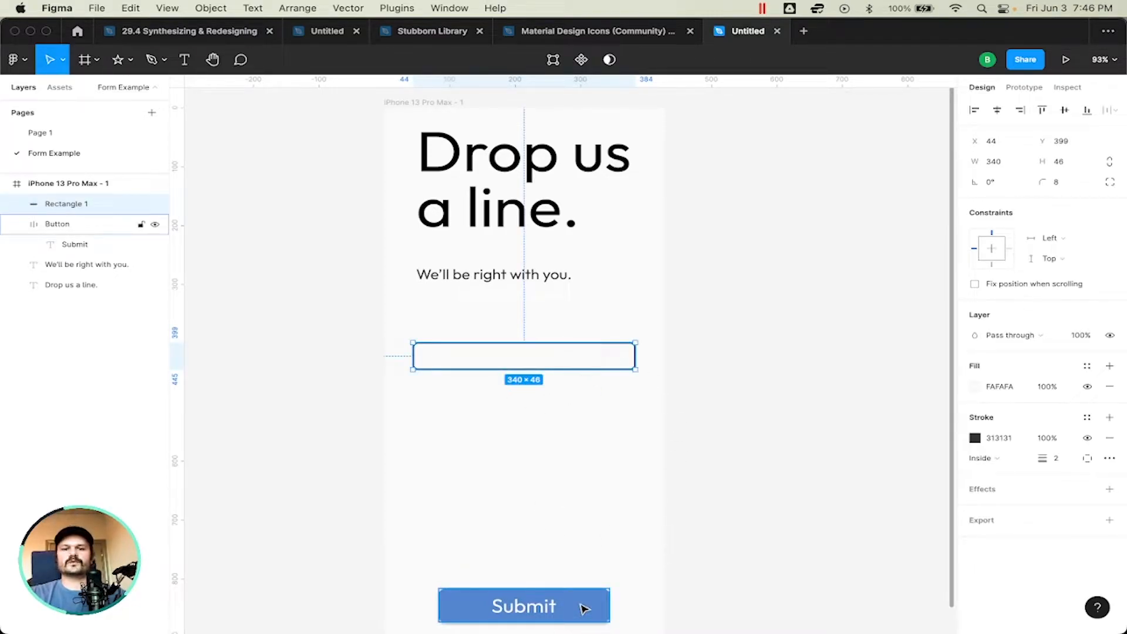
click(586, 407)
click(517, 347)
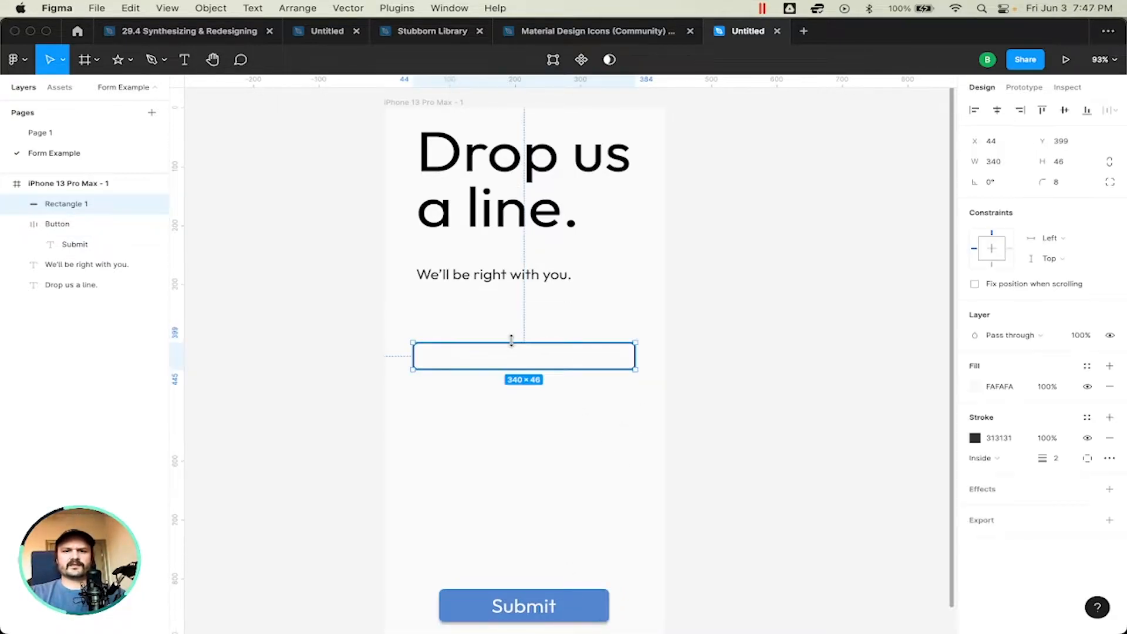
click(440, 420)
key(t)
click(443, 487)
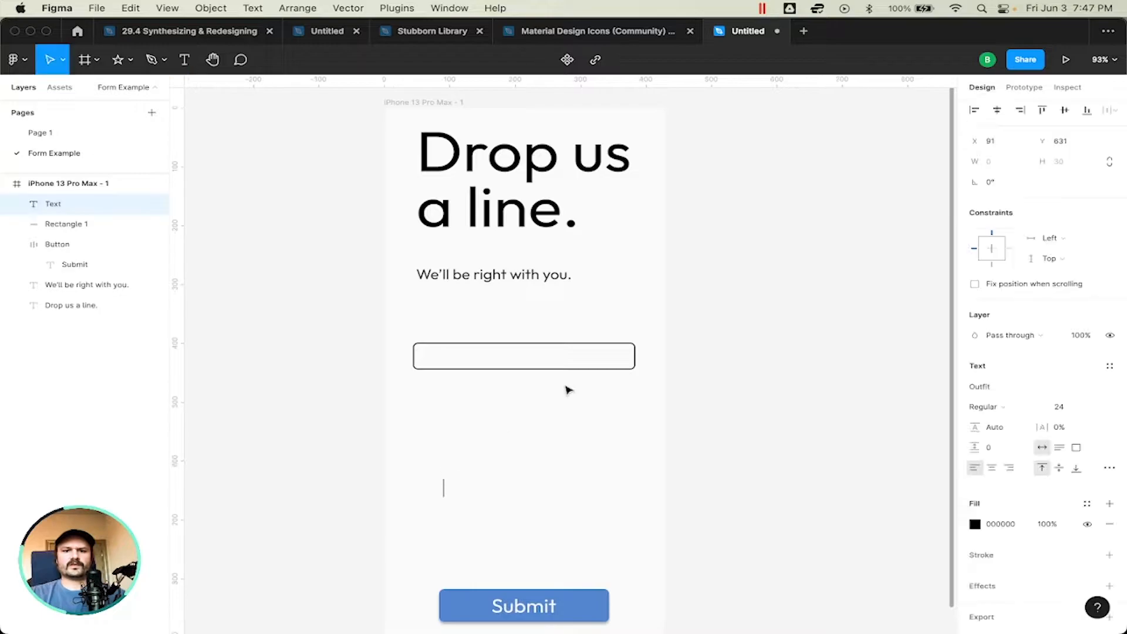
text(E)
key(BackSpace)
text(Name)
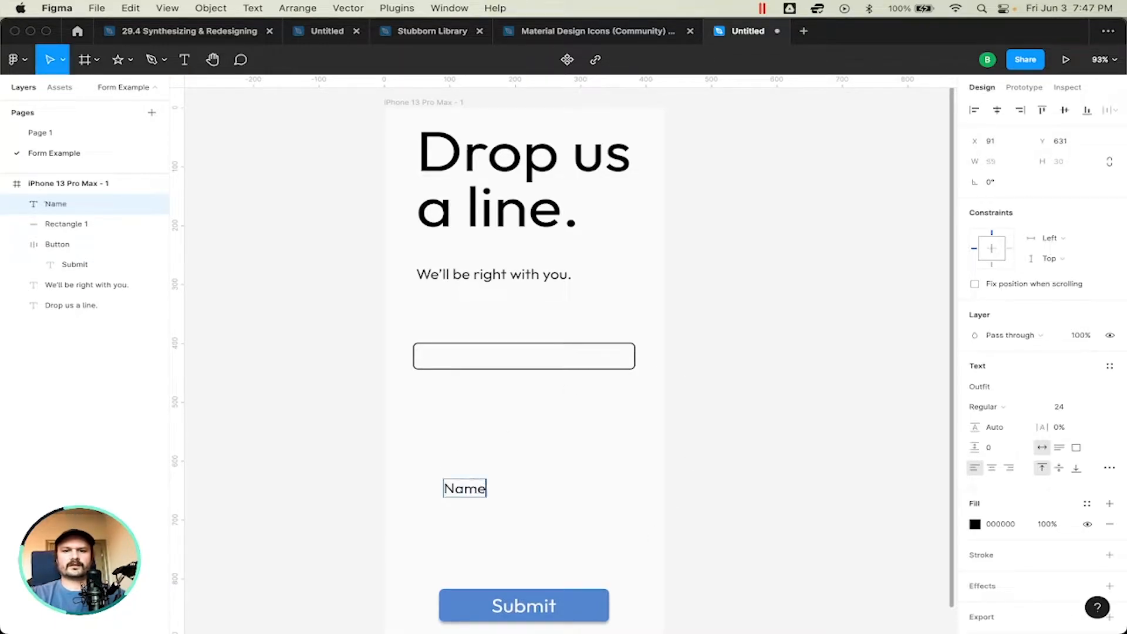
Step: Move the "Name" label just above the input rectangle at X 49 and set its font size to 20
key(Escape)
drag(469, 491, 455, 331)
click(1057, 406)
text(20)
key(Return)
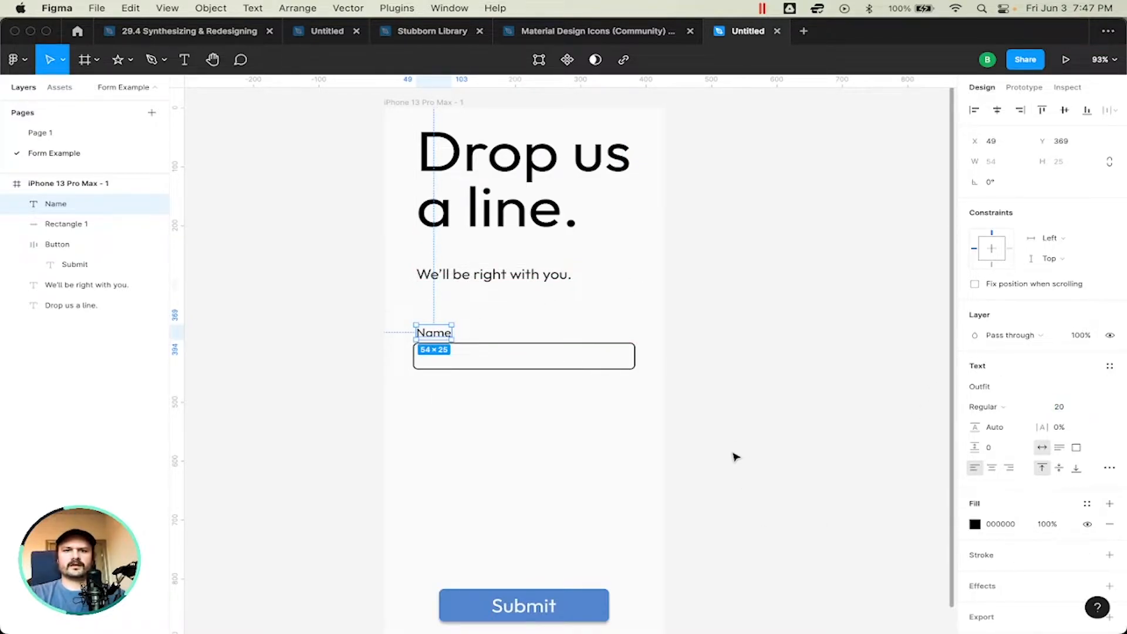
click(742, 481)
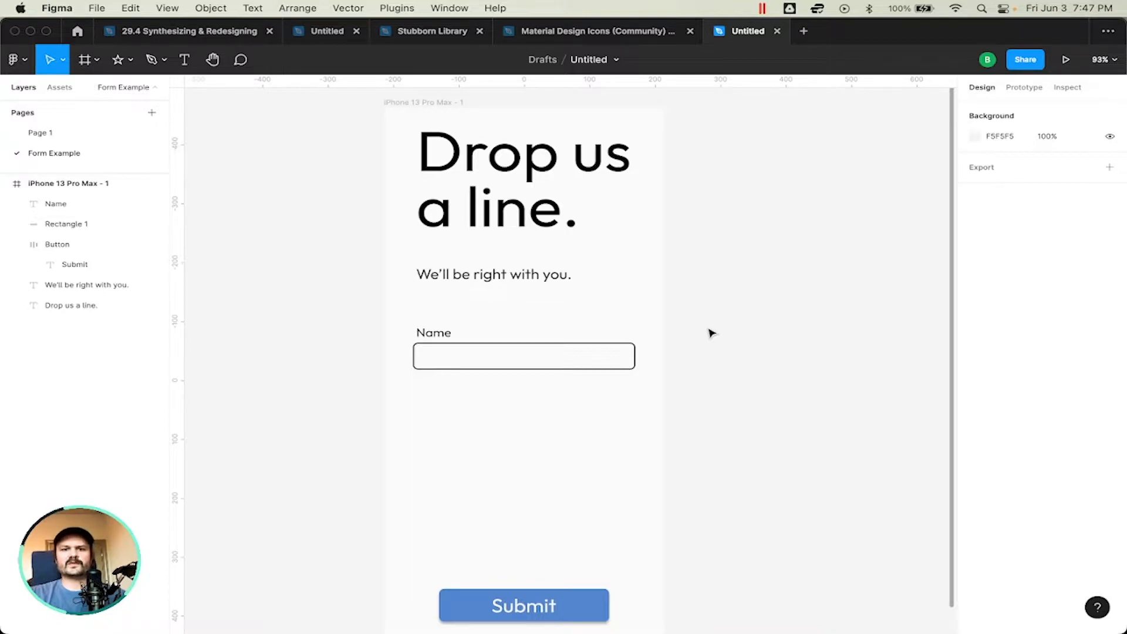
Step: Add a text layer reading "Your Name" in the empty area below the input rectangle
scroll(497, 409, up, 5)
scroll(496, 411, down, 5)
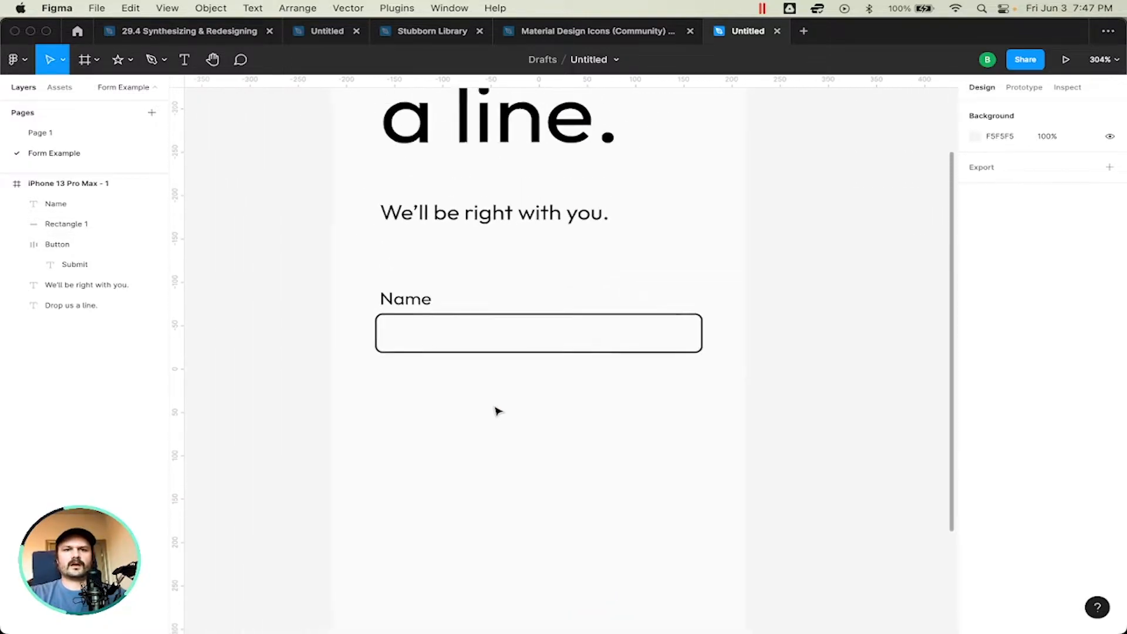
scroll(496, 411, down, 3)
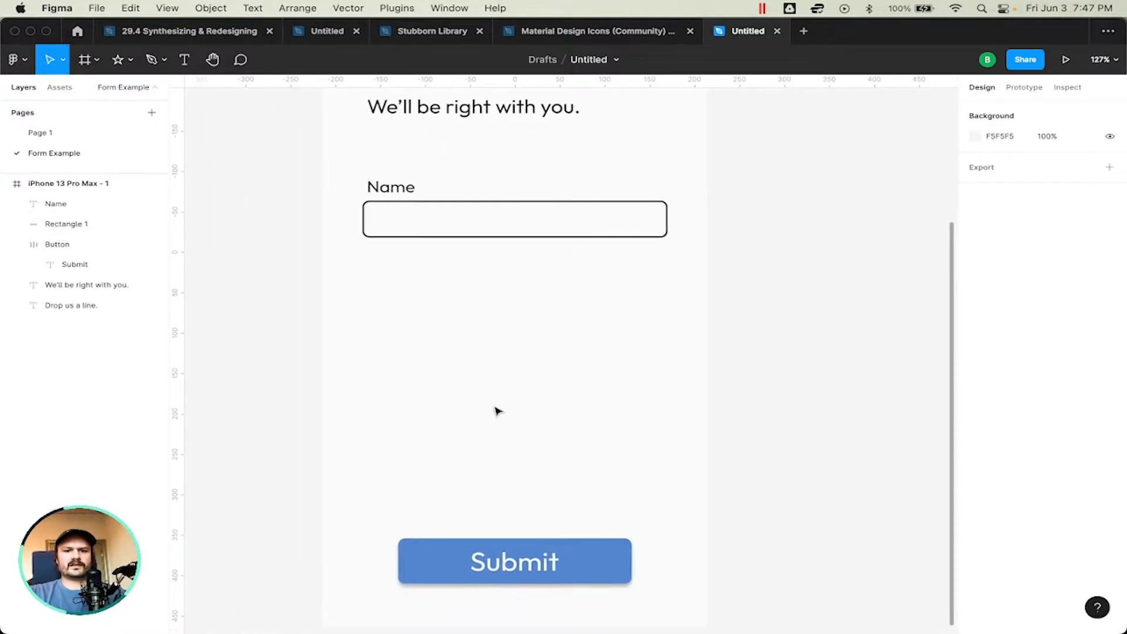
scroll(496, 410, up, 2)
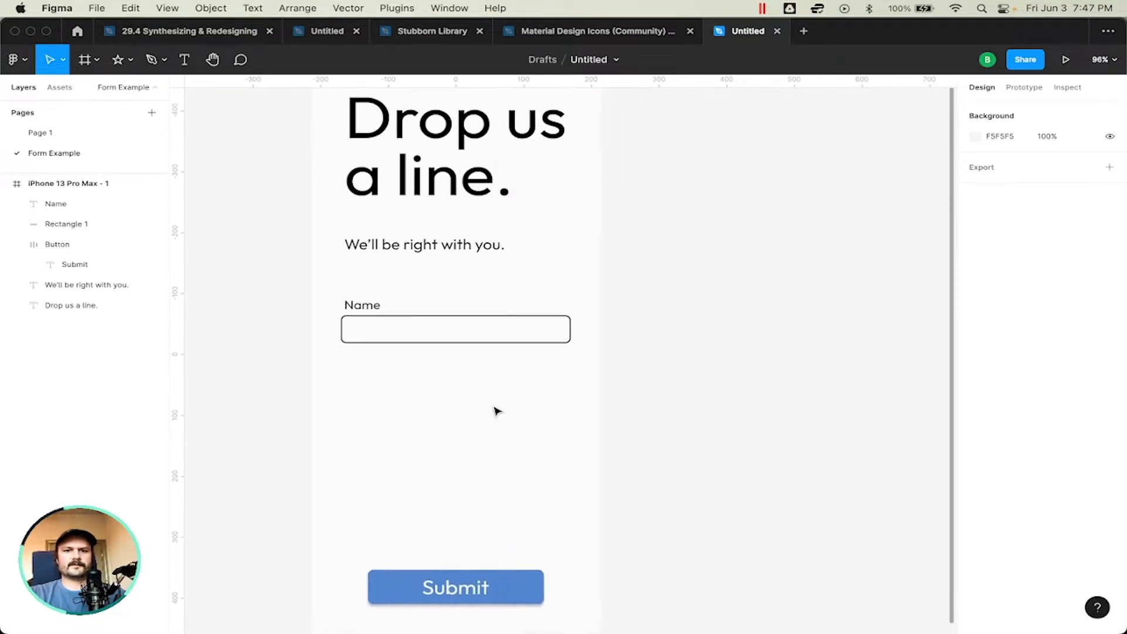
click(384, 331)
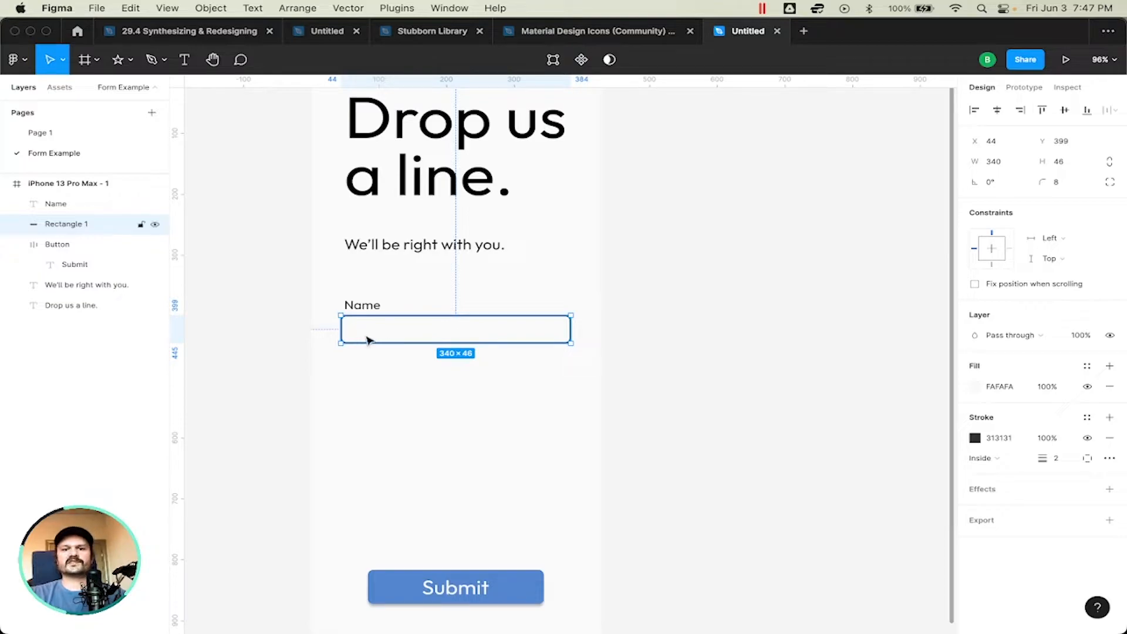
key(t)
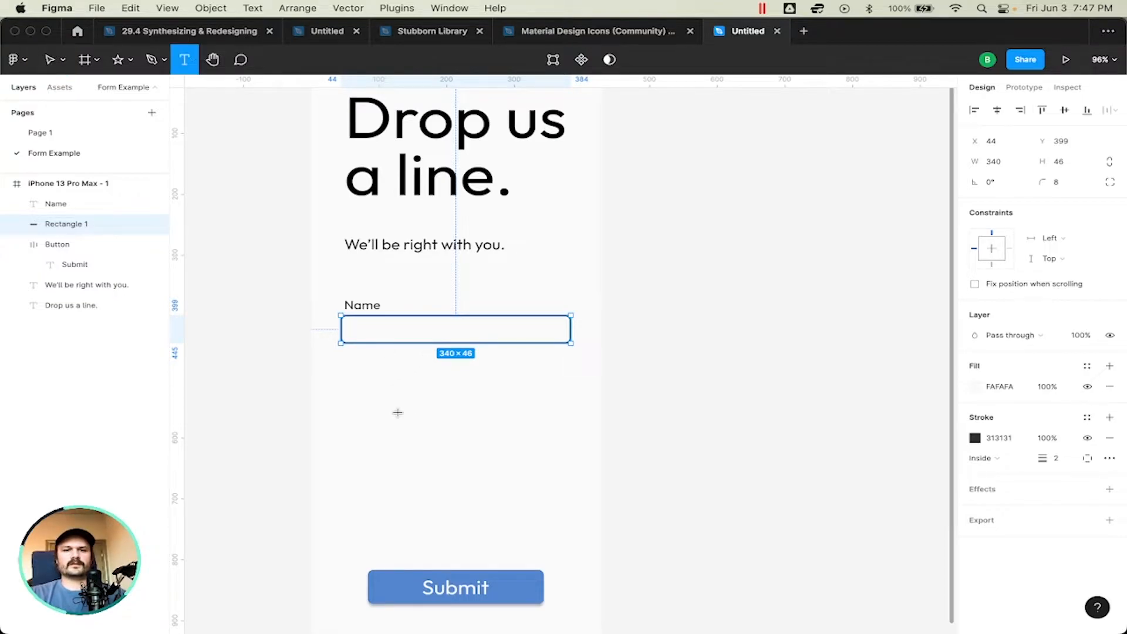
click(396, 409)
text(Your Name)
Step: Change the "Your Name" text's fill color to light gray A0A0A0
key(super+a)
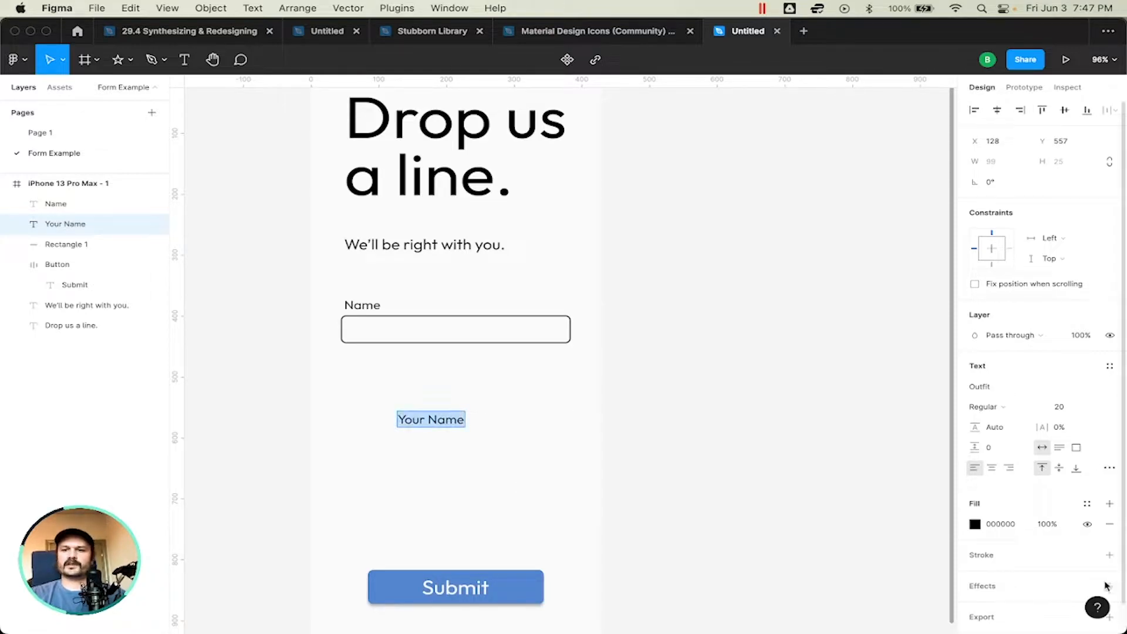
click(975, 524)
drag(831, 390, 712, 377)
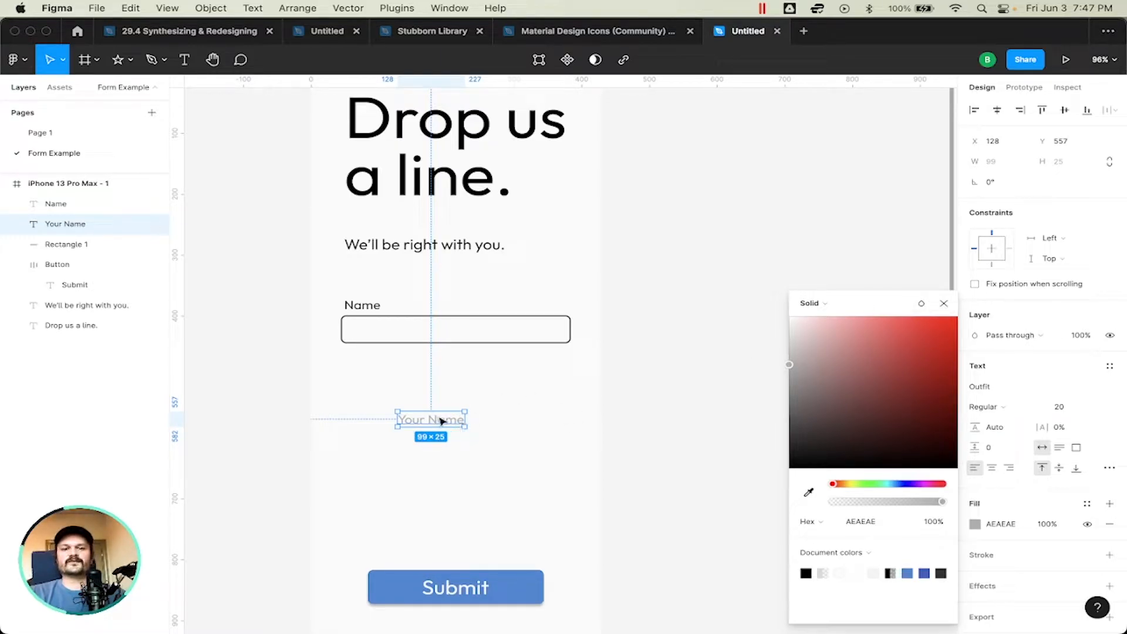
drag(792, 383, 762, 383)
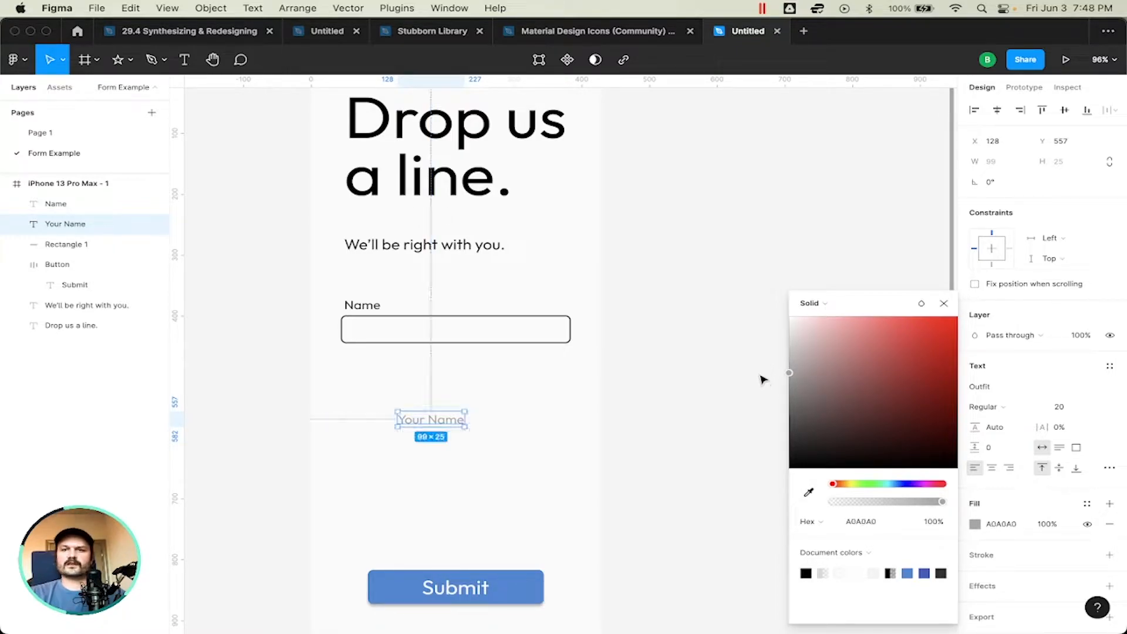
click(944, 303)
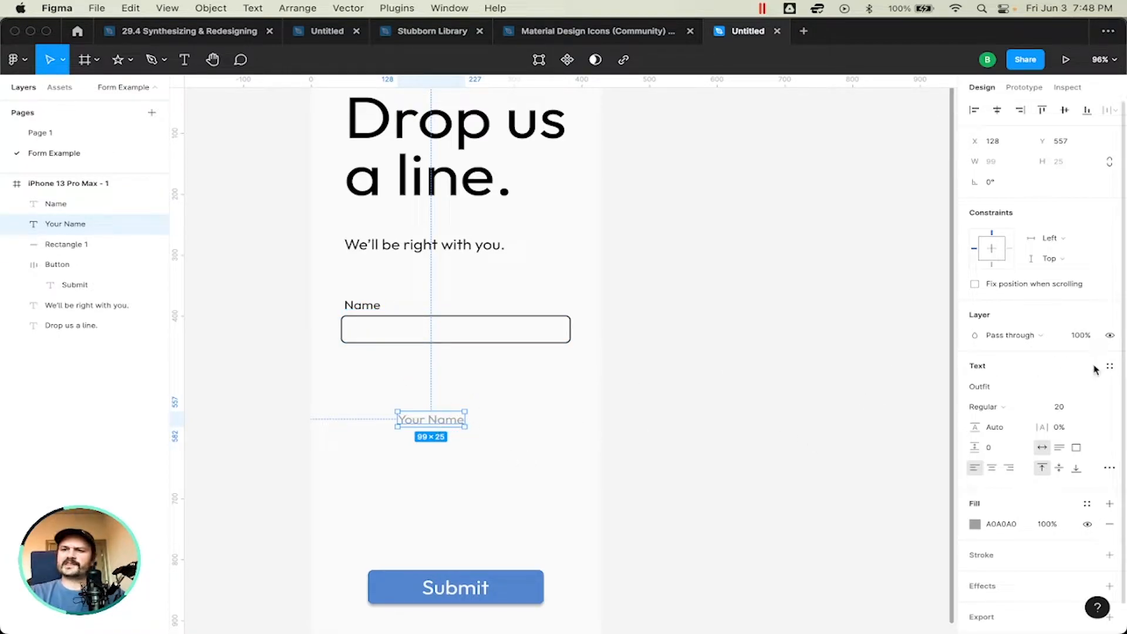
Step: Set the "Your Name" text's font size to 16 and place it inside the input rectangle at X 58, Y 412
click(1068, 410)
text(16)
key(Return)
click(756, 417)
drag(411, 421, 365, 328)
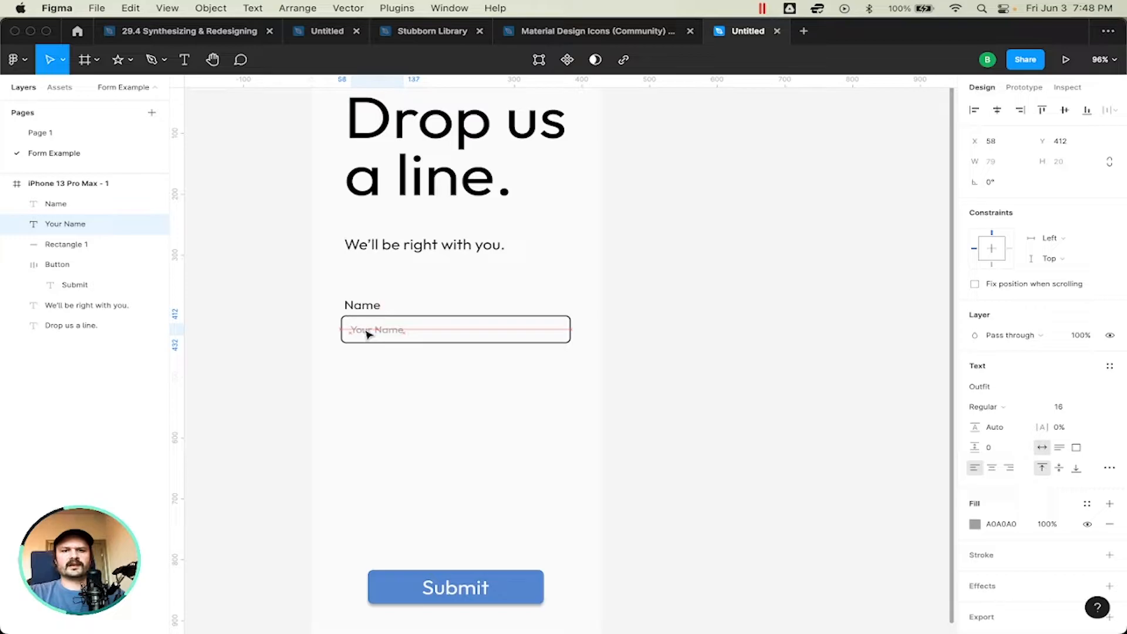
click(513, 274)
Step: Combine the placeholder text and input rectangle into an auto layout frame, 300 wide and horizontally centered on the phone frame
drag(409, 368, 367, 323)
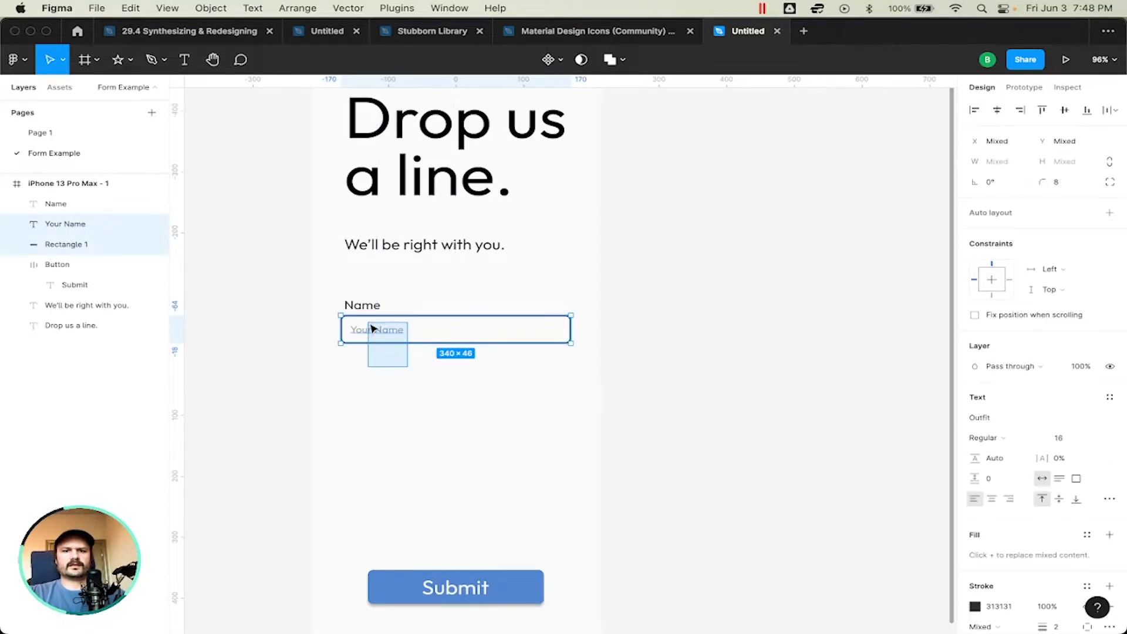
click(1002, 214)
drag(414, 328, 545, 327)
click(750, 337)
click(495, 327)
click(996, 109)
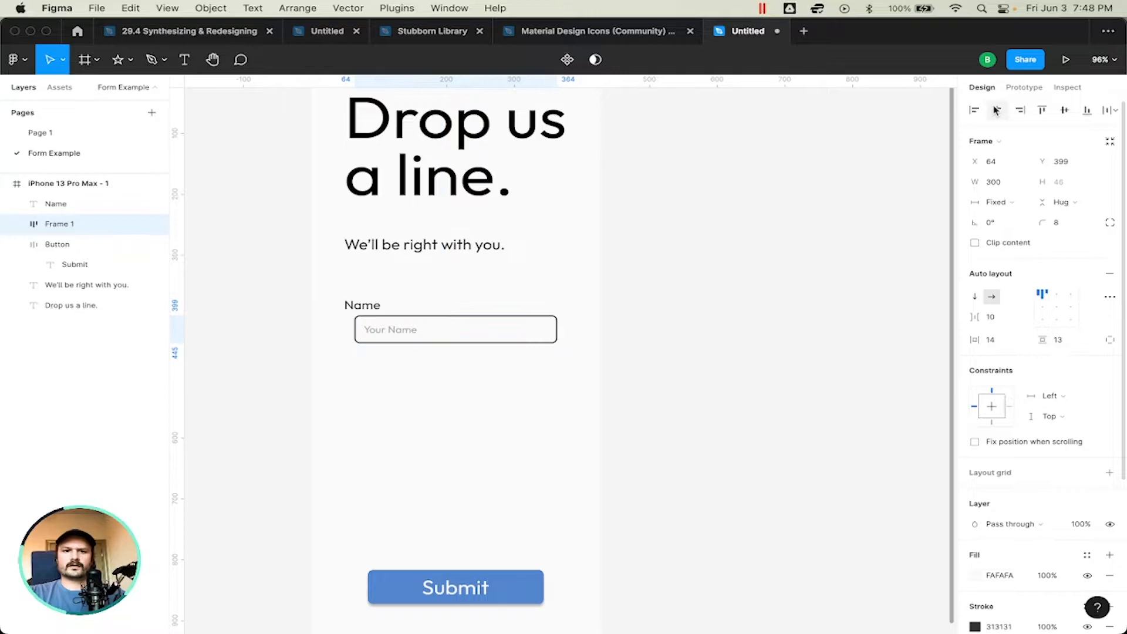
Step: Widen the input frame symmetrically to 330 so its left edge lines up with the "Name" label at X 49
click(523, 281)
click(361, 327)
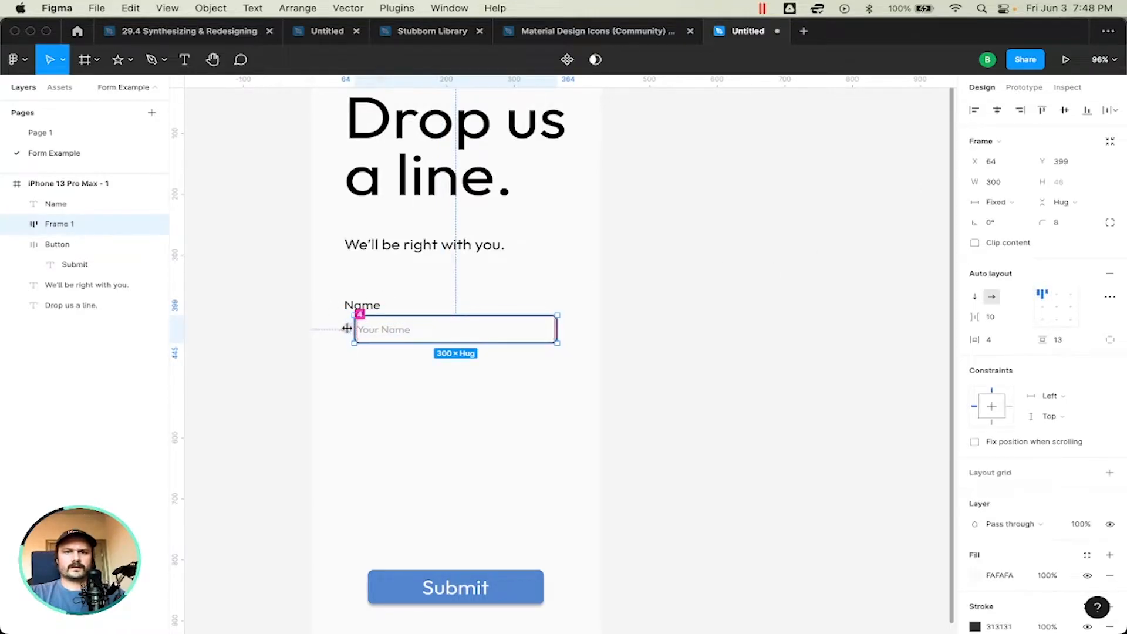
click(349, 329)
key(Escape)
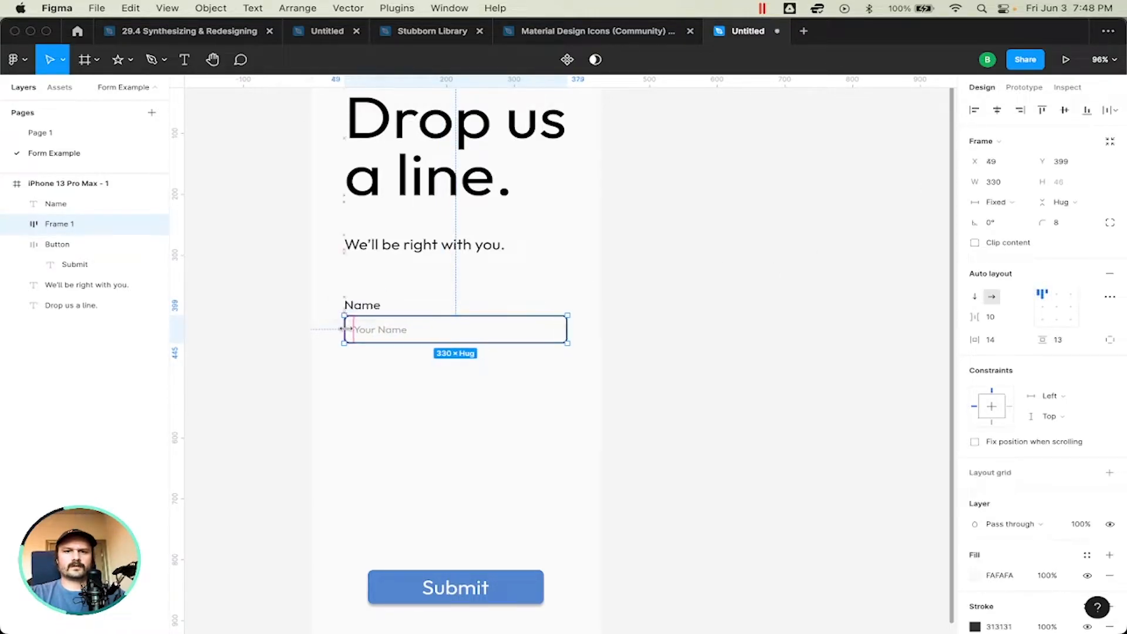
click(741, 351)
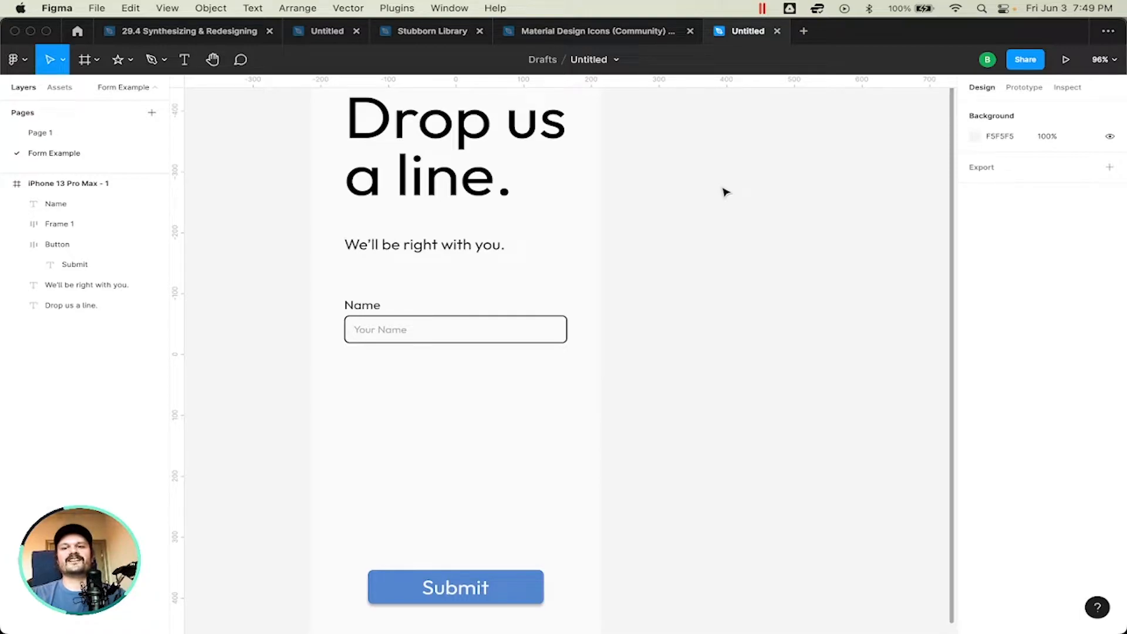
Step: Delete the "Name" label above the input field
scroll(725, 192, up, 3)
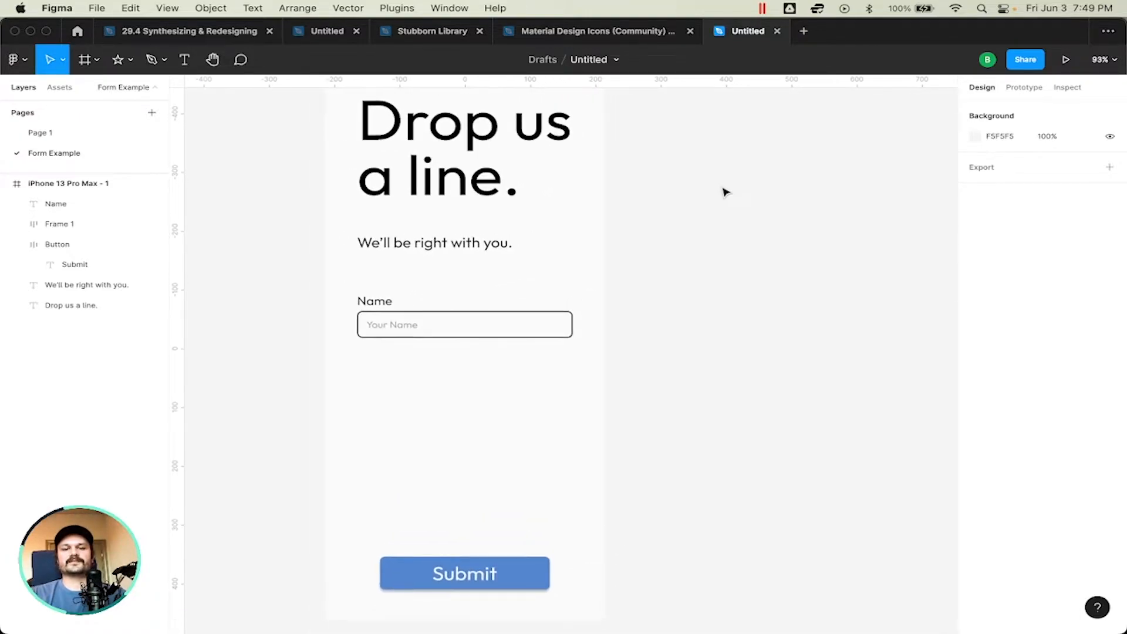
scroll(726, 192, down, 2)
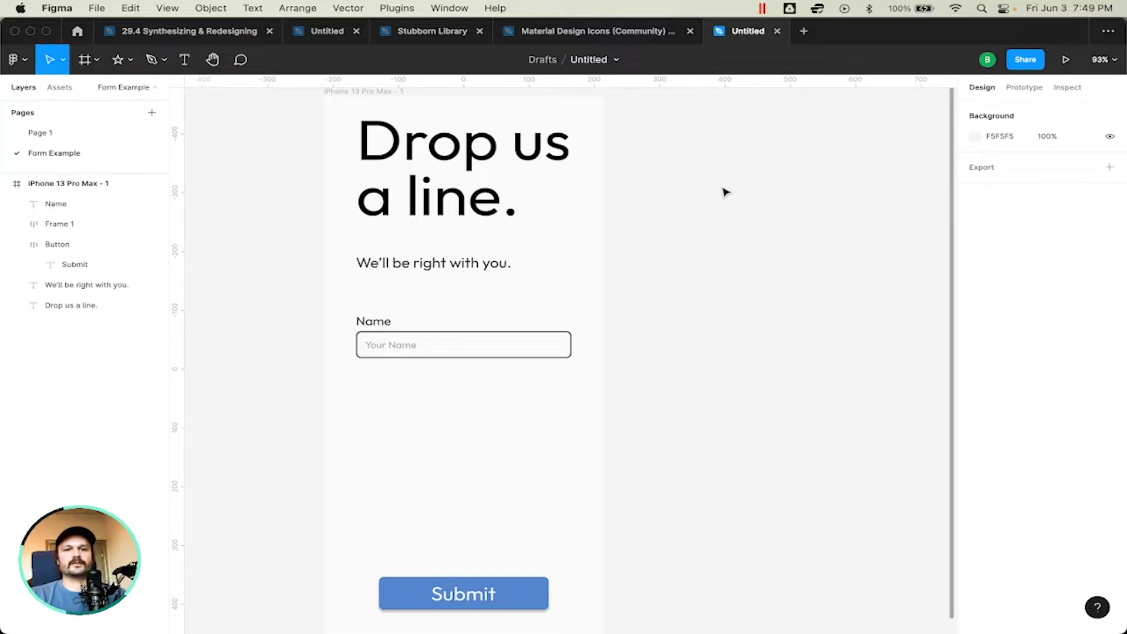
scroll(725, 192, down, 1)
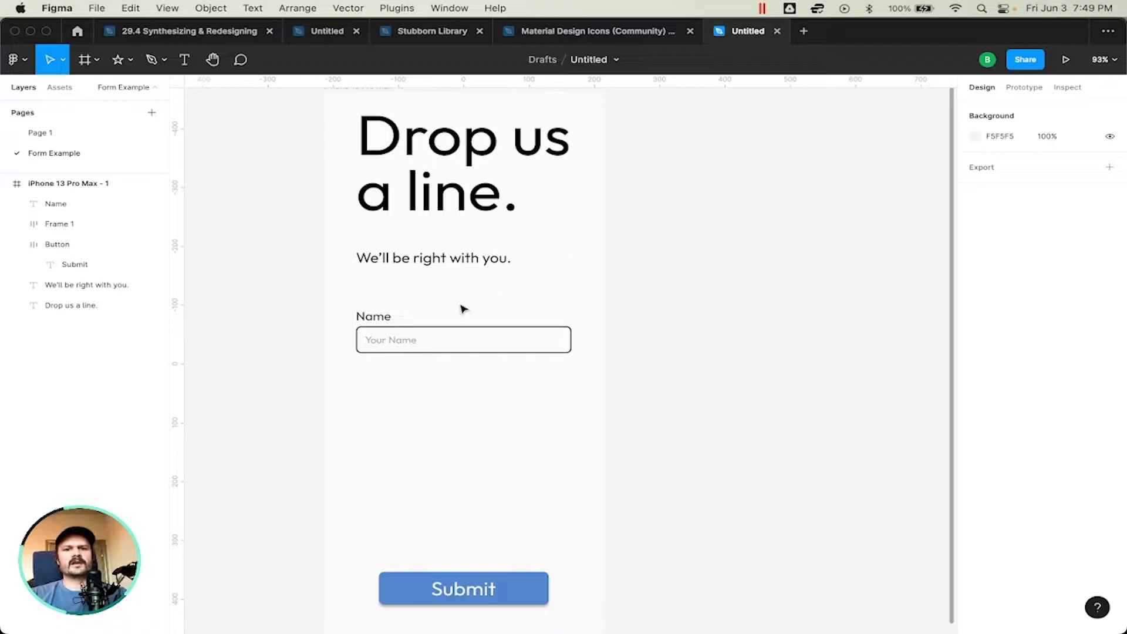
click(386, 336)
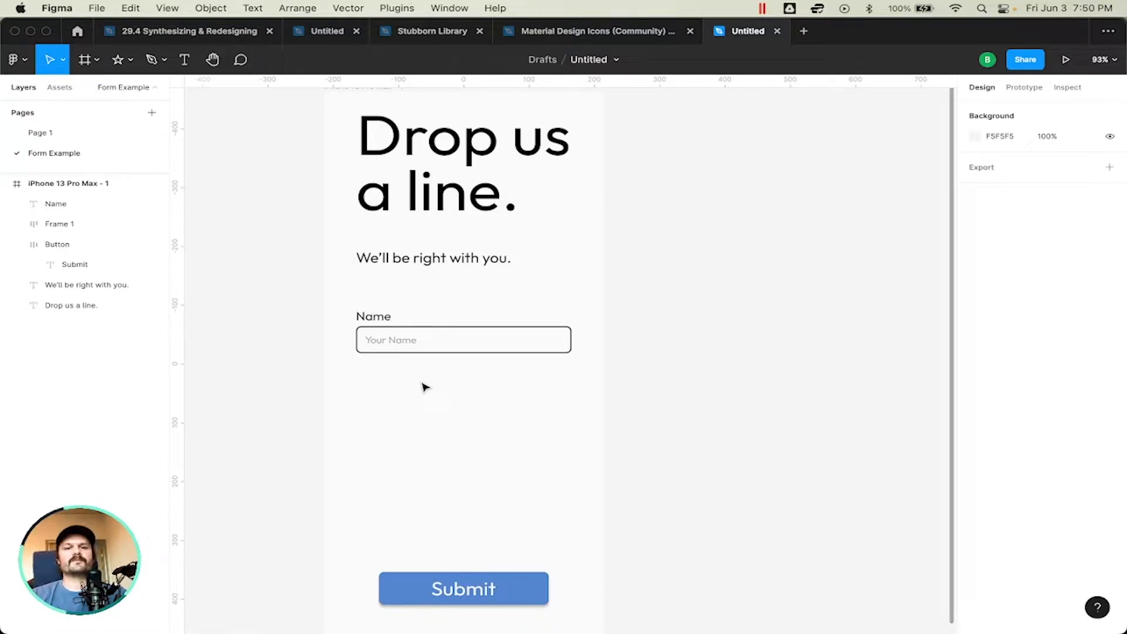
click(363, 319)
key(Delete)
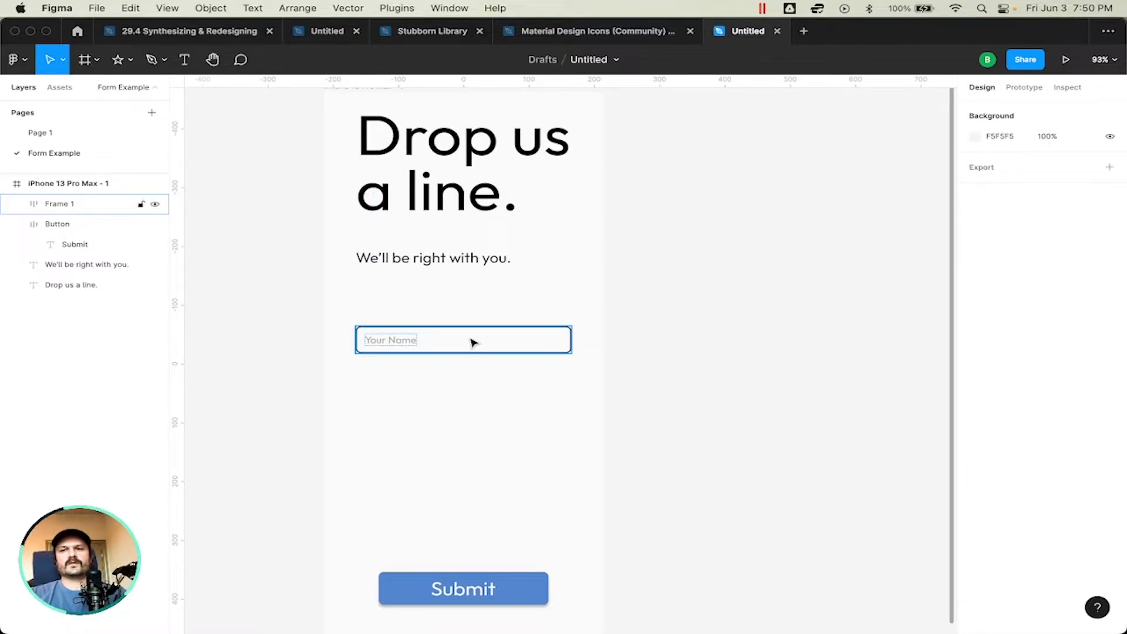
Step: Examine the unlabeled input frame and the "Your Name" placeholder text inside it
click(390, 347)
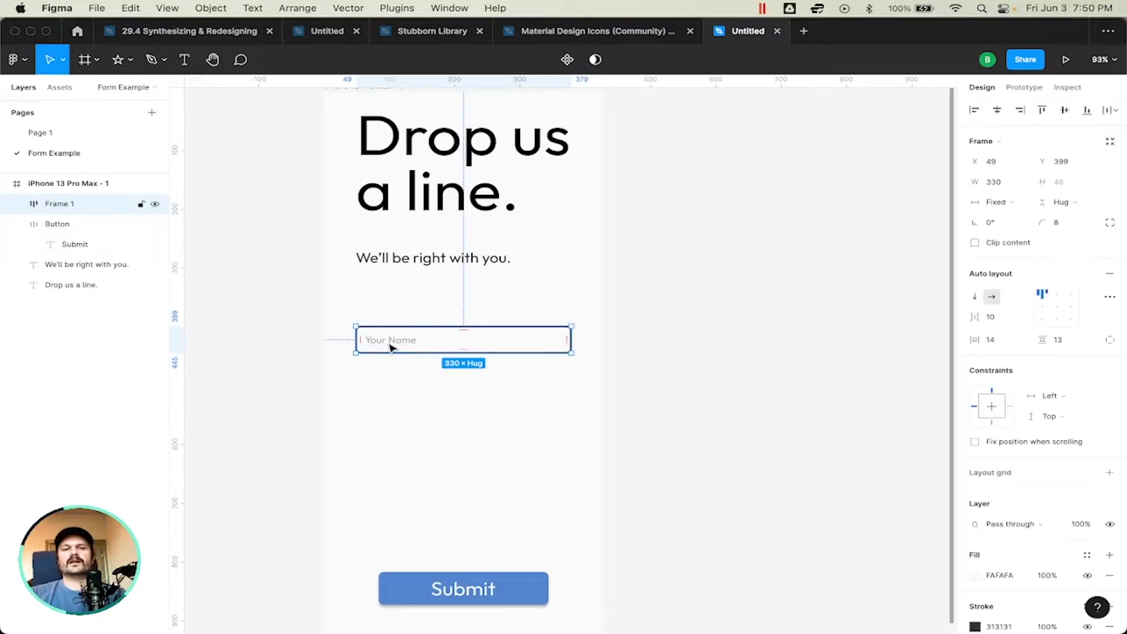
click(408, 400)
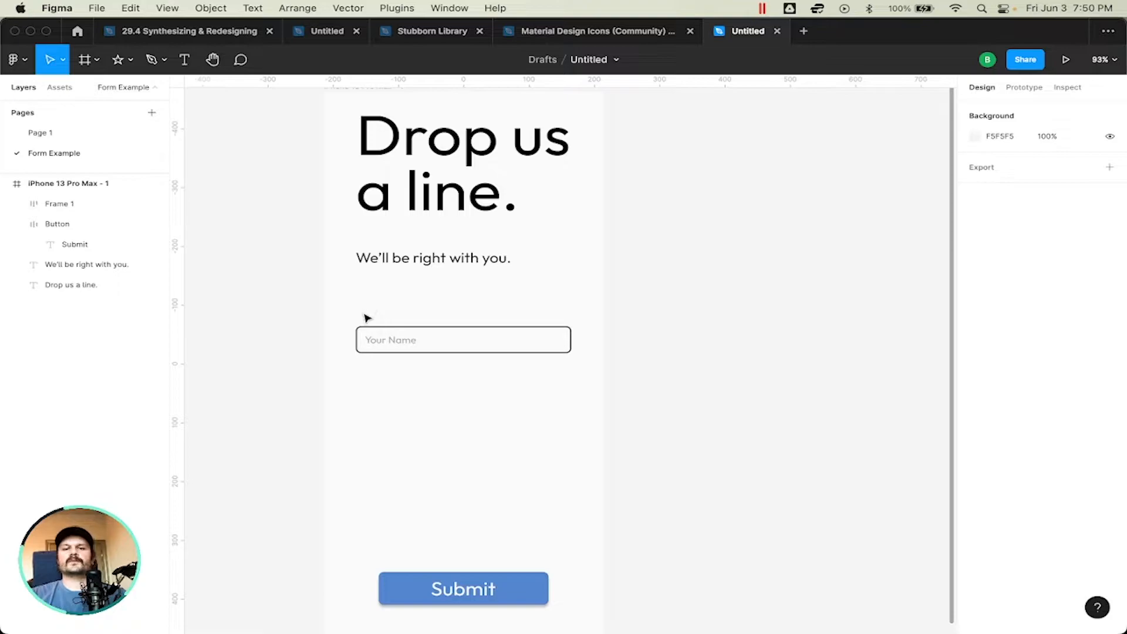
click(388, 345)
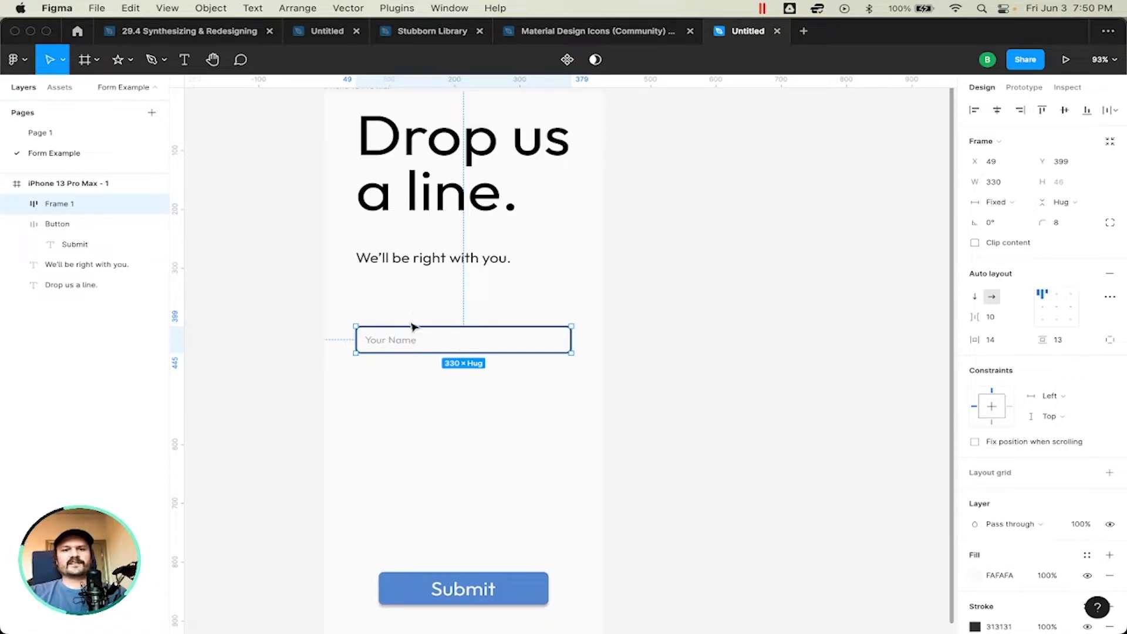
click(402, 415)
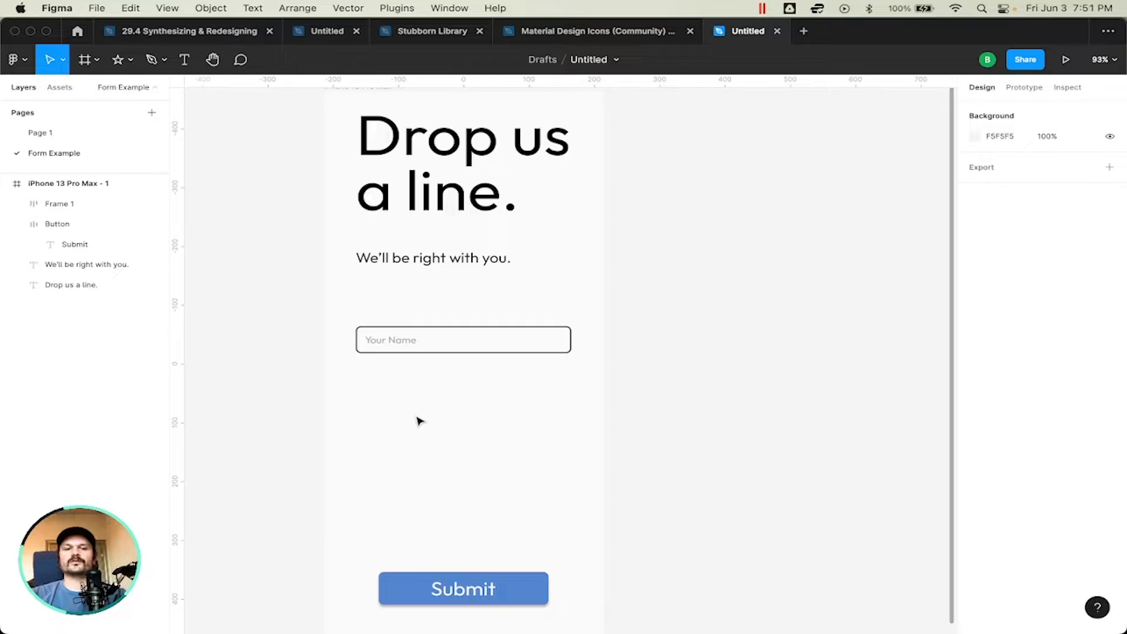
click(400, 351)
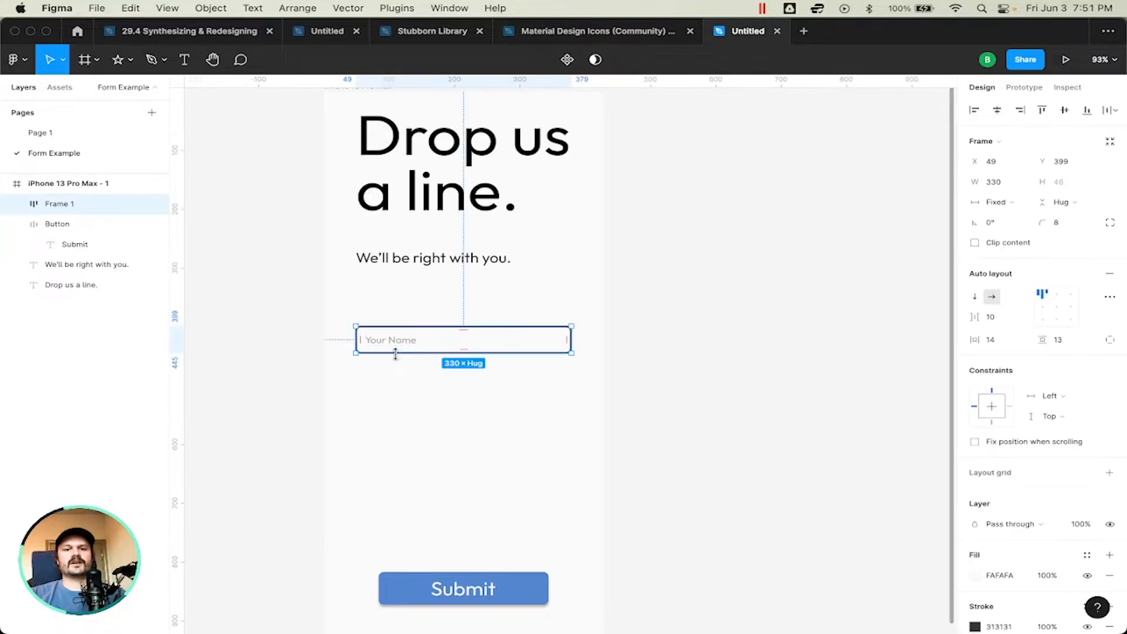
click(403, 368)
key(super+z)
click(402, 369)
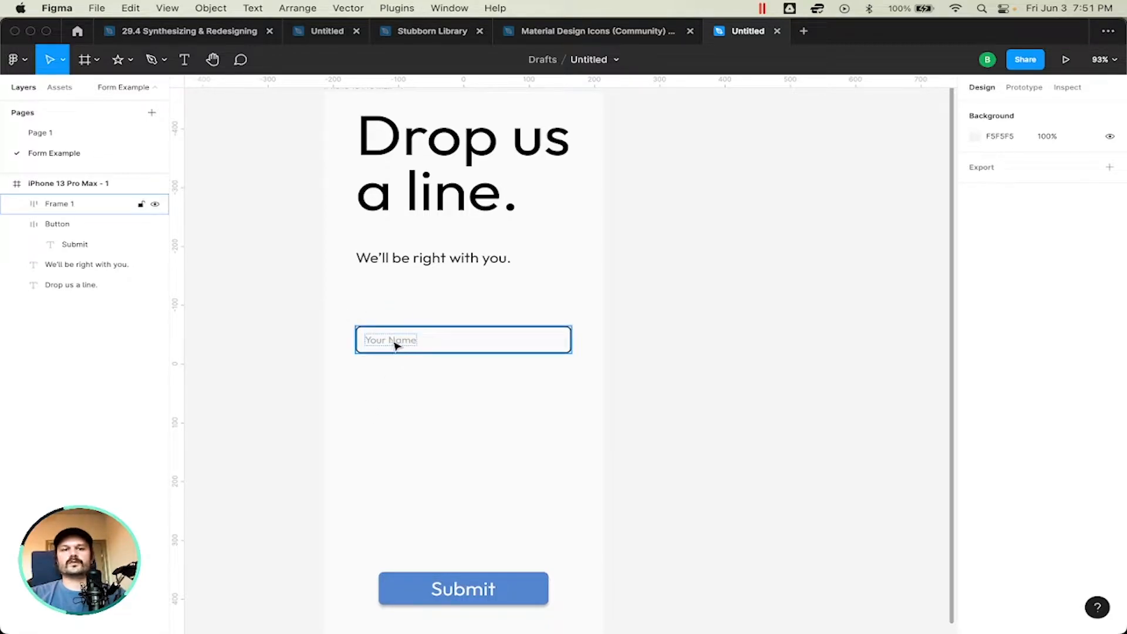
click(396, 346)
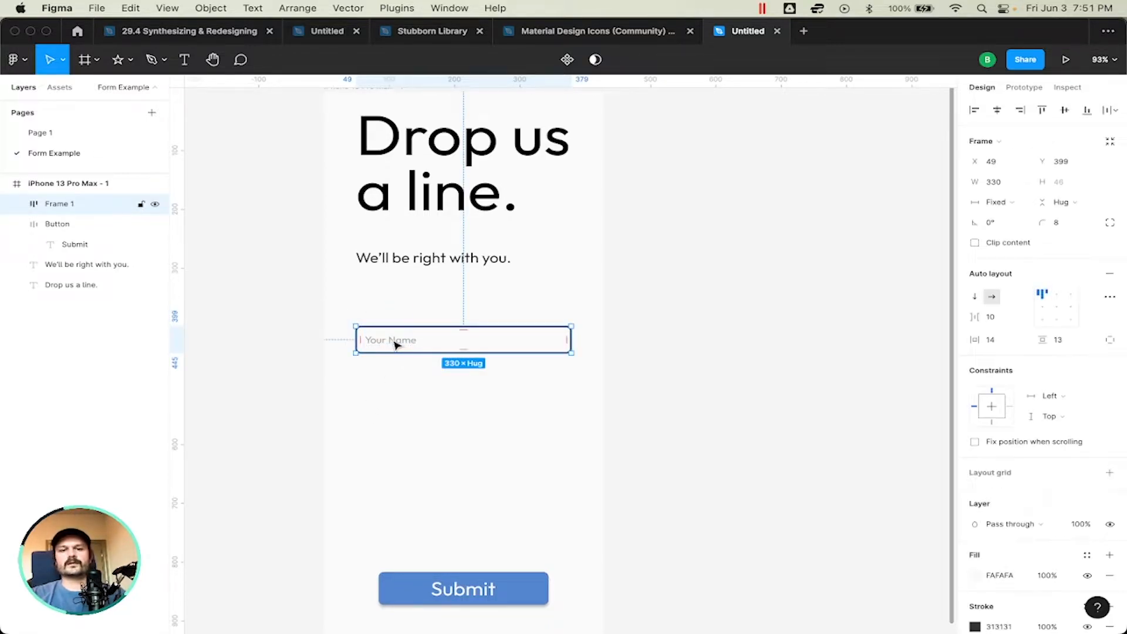
double_click(397, 345)
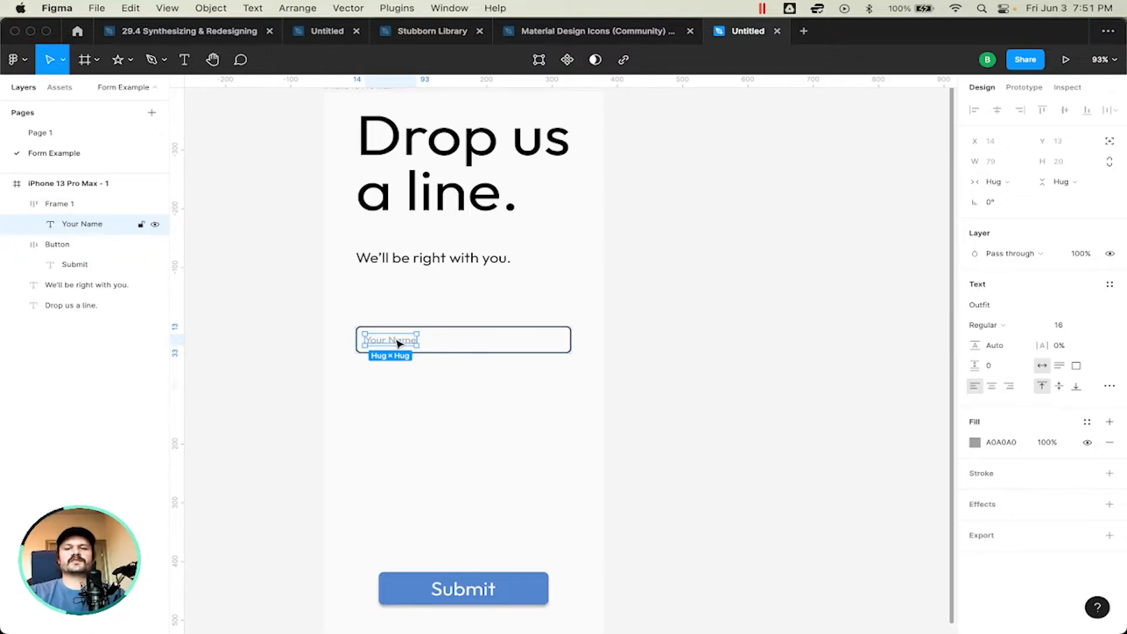
click(496, 350)
click(487, 405)
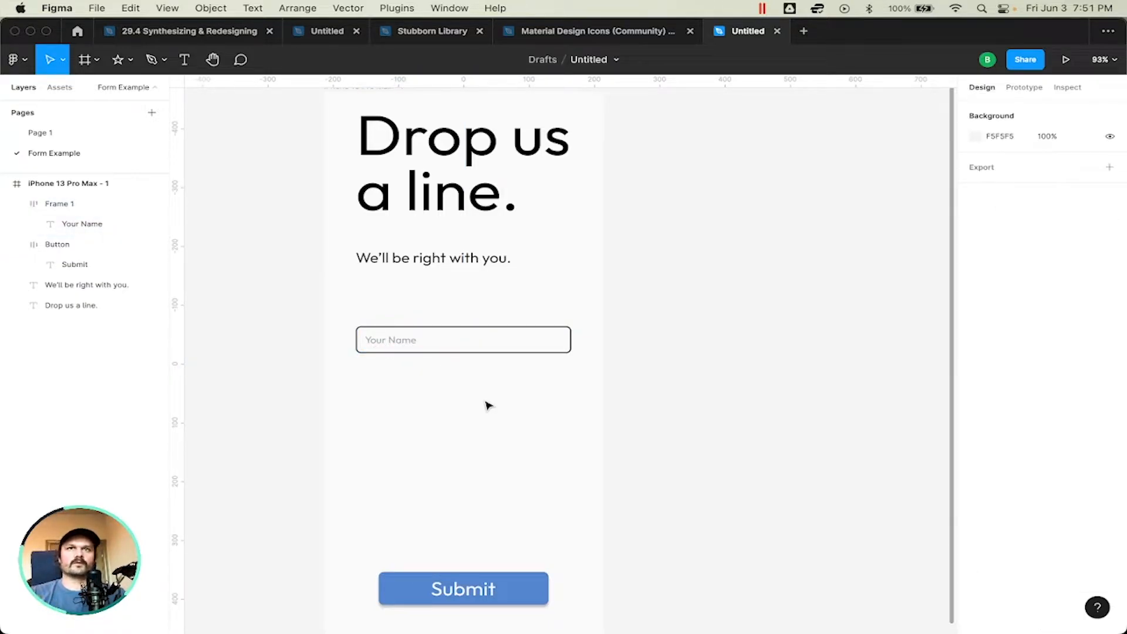
Step: Replace the input field's placeholder text with "MM/DD/YY"
key(t)
click(390, 332)
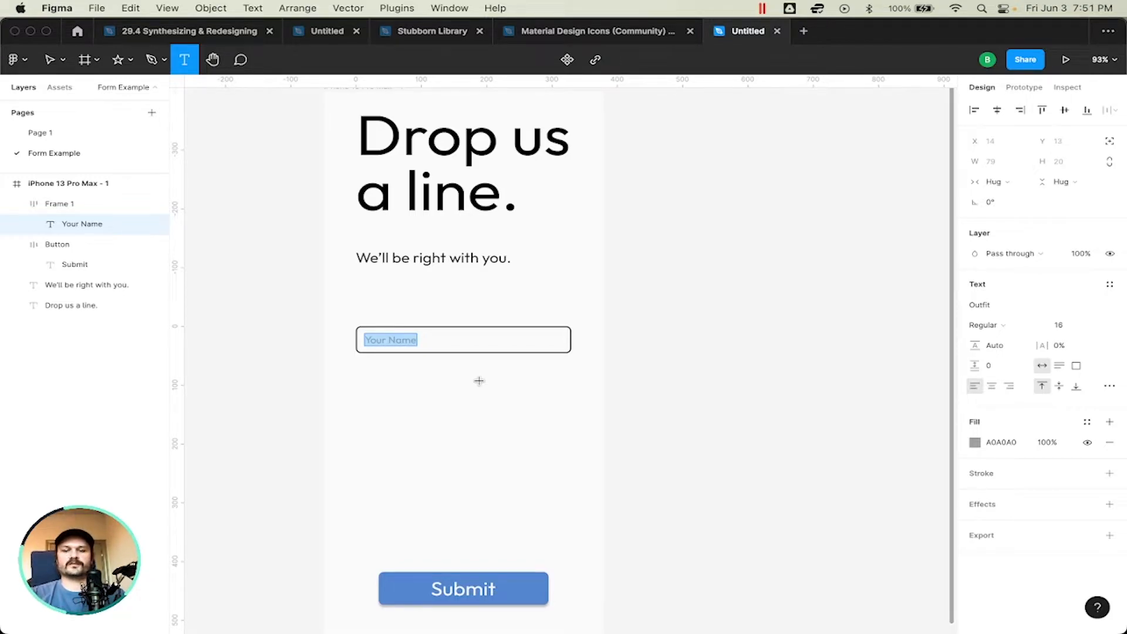
text(MM/DD/YY)
key(Escape)
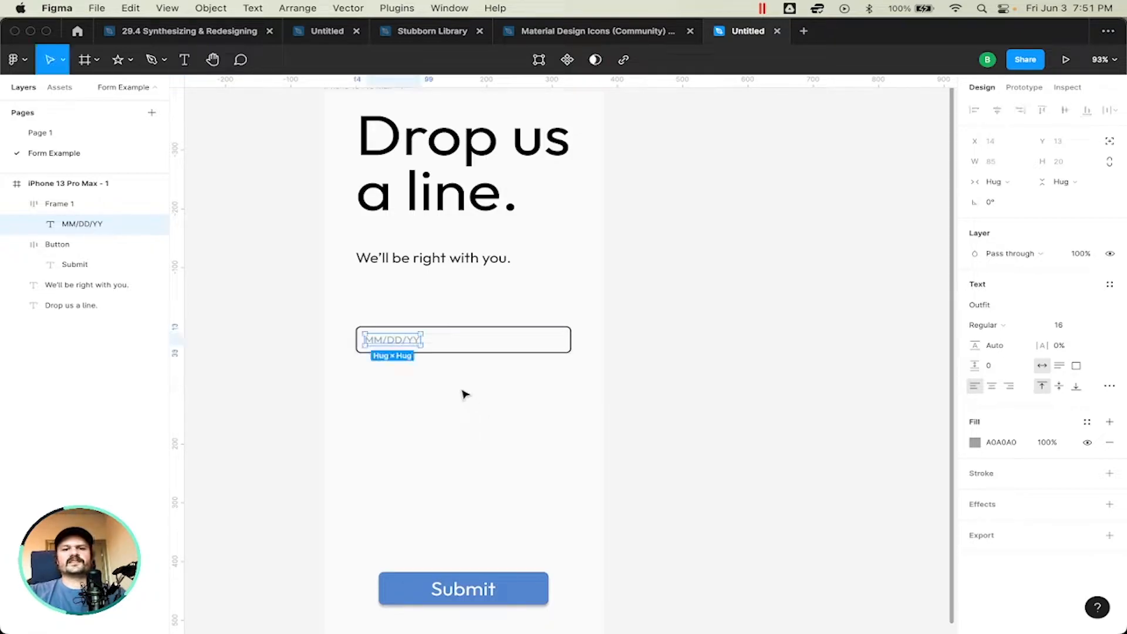
click(465, 396)
Step: Examine the date-format placeholder inside the input field up close
scroll(393, 355, up, 10)
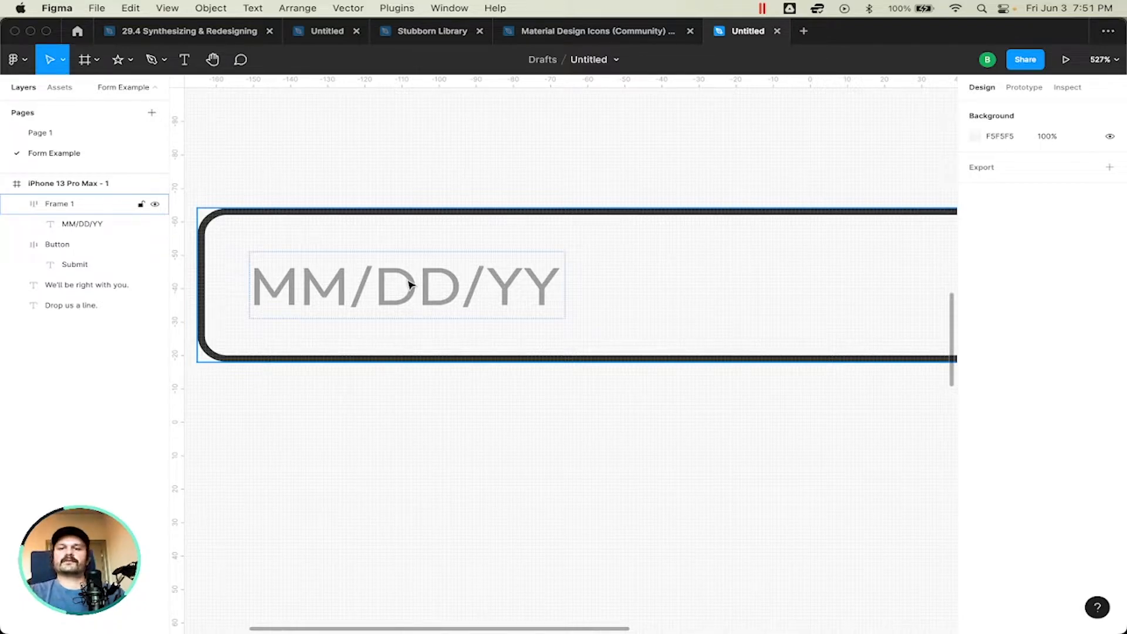
click(374, 287)
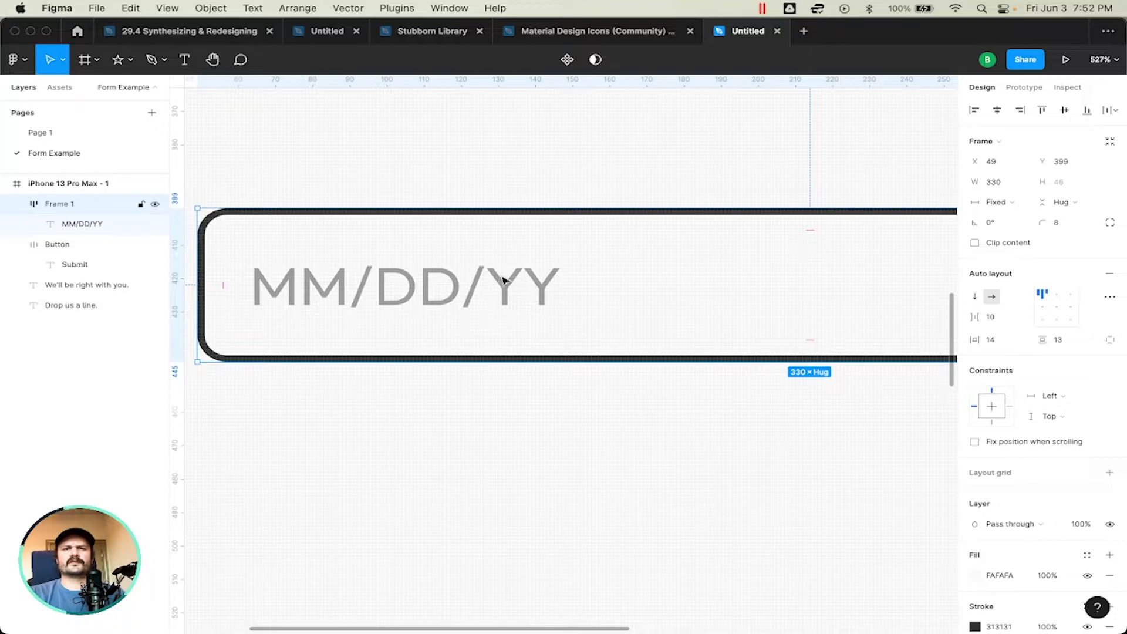
scroll(505, 282, up, 2)
scroll(505, 282, left, 2)
scroll(496, 284, down, 6)
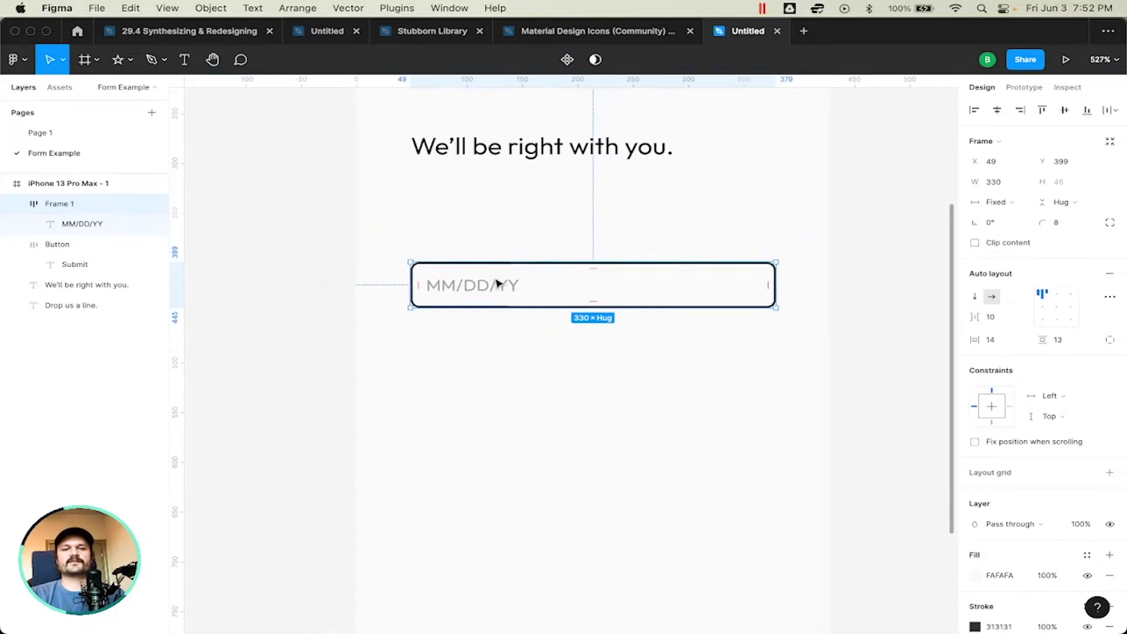
click(448, 276)
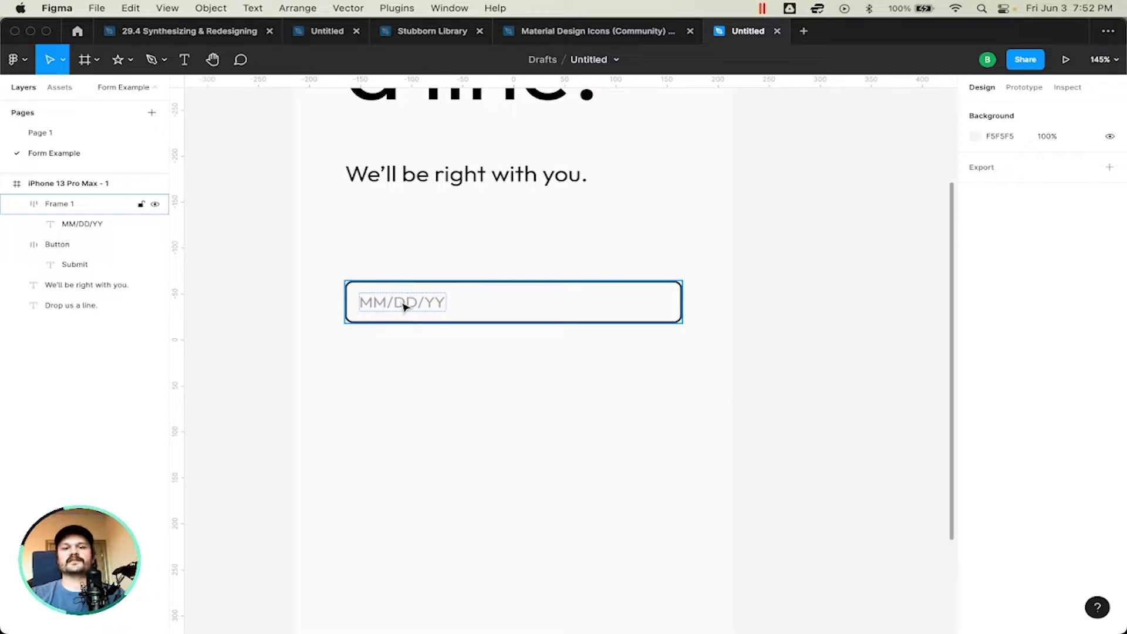
scroll(404, 307, up, 5)
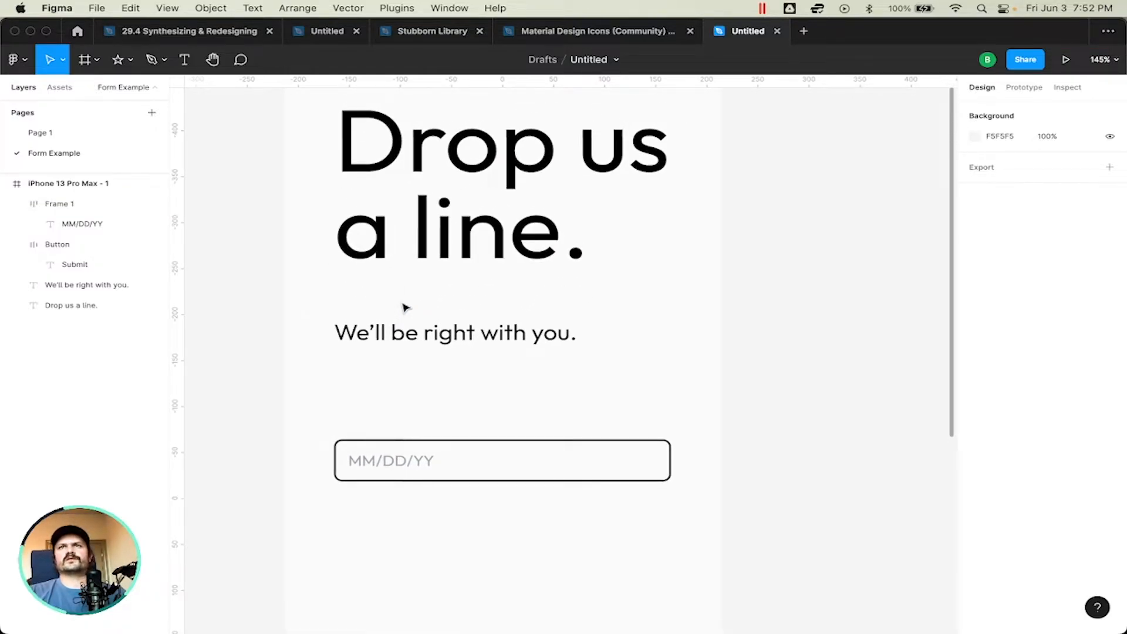
scroll(404, 306, up, 2)
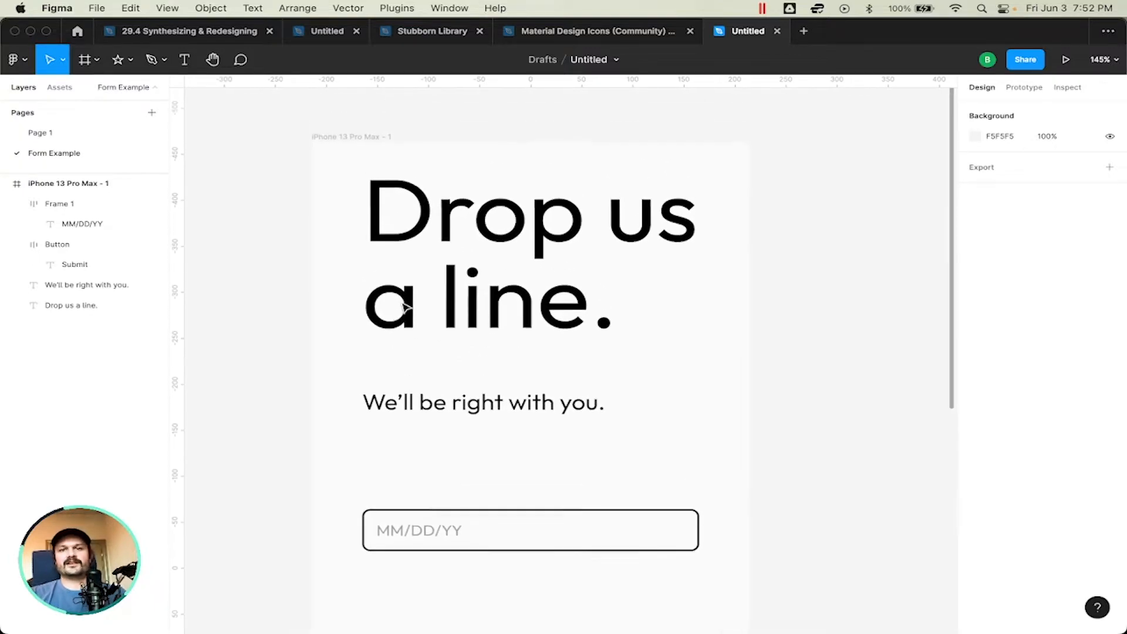
scroll(404, 307, down, 1)
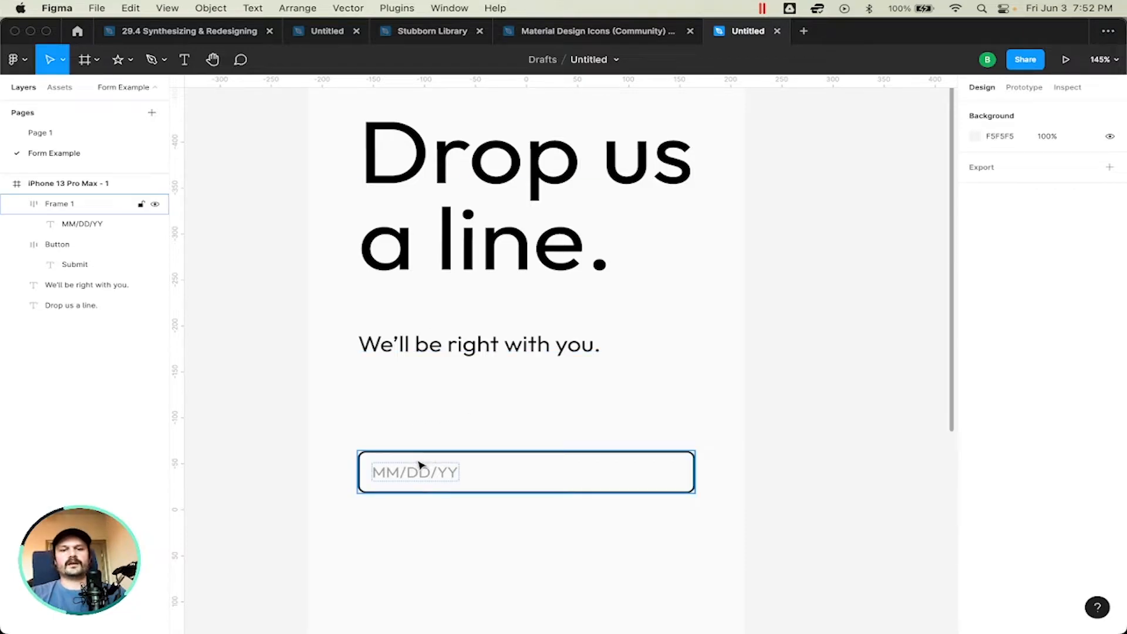
key(t)
click(413, 552)
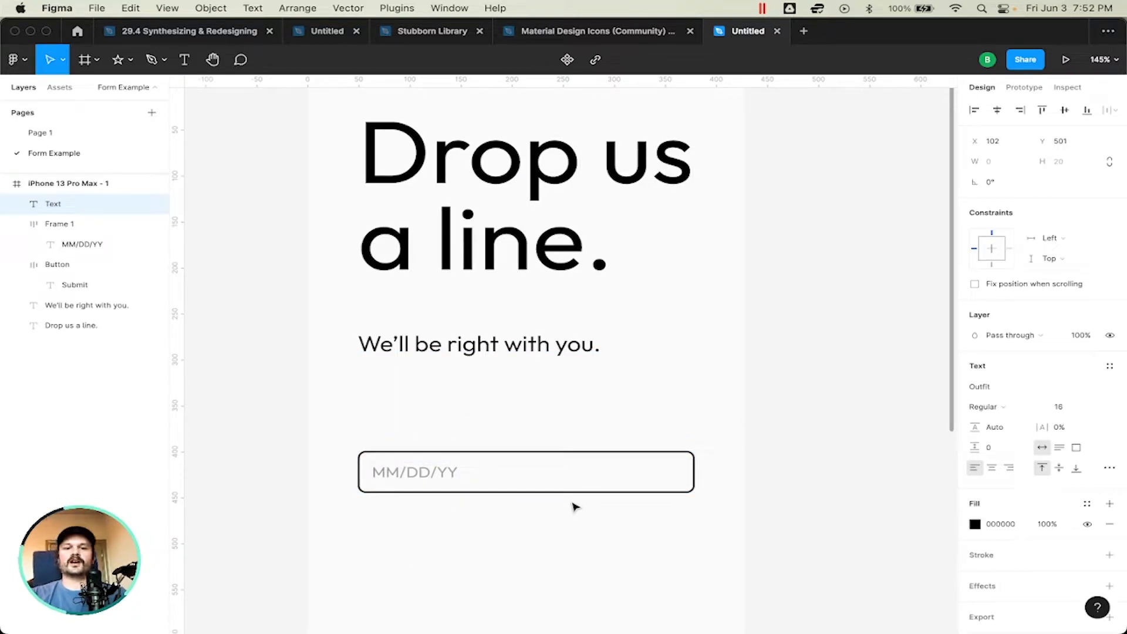
click(571, 506)
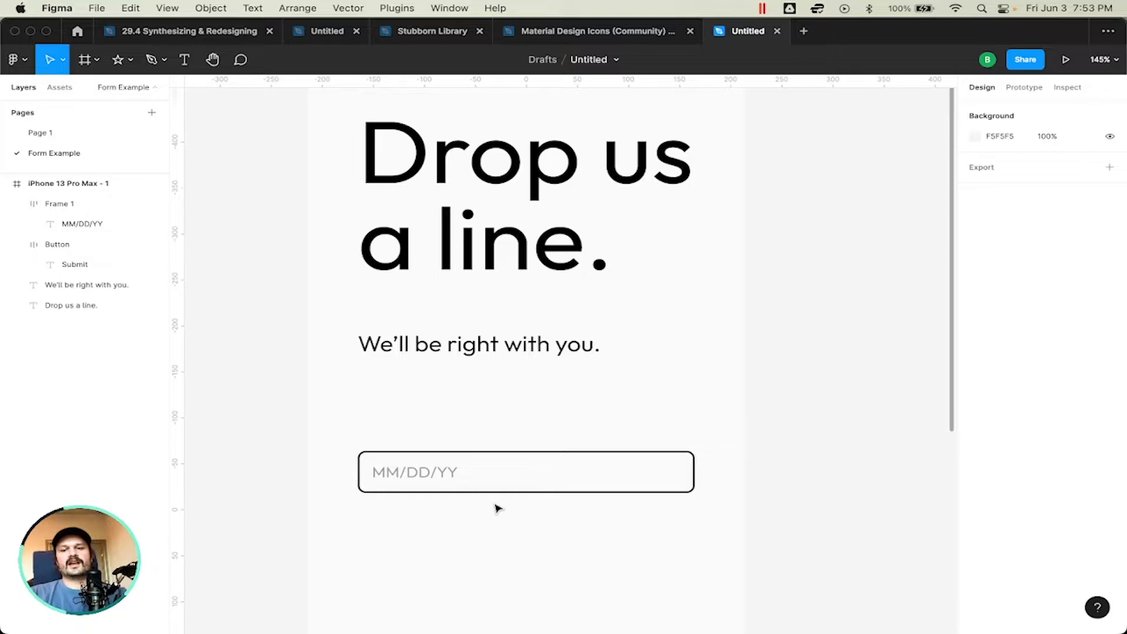
Step: Examine the unlabeled date input field and its frame beneath the form's heading and subheading
click(559, 480)
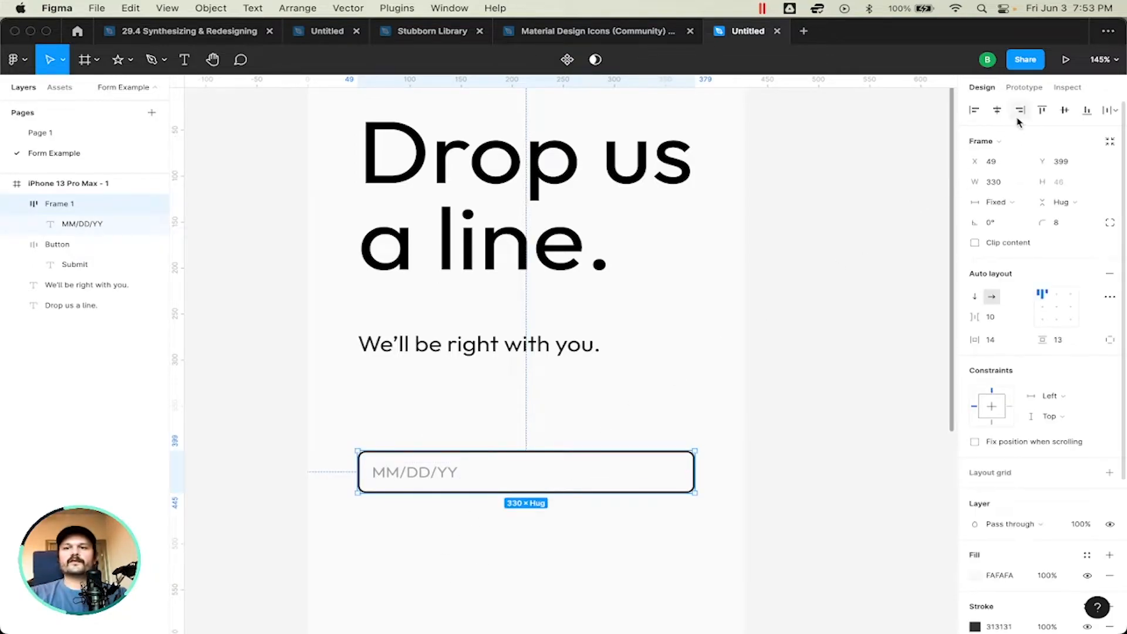
click(563, 556)
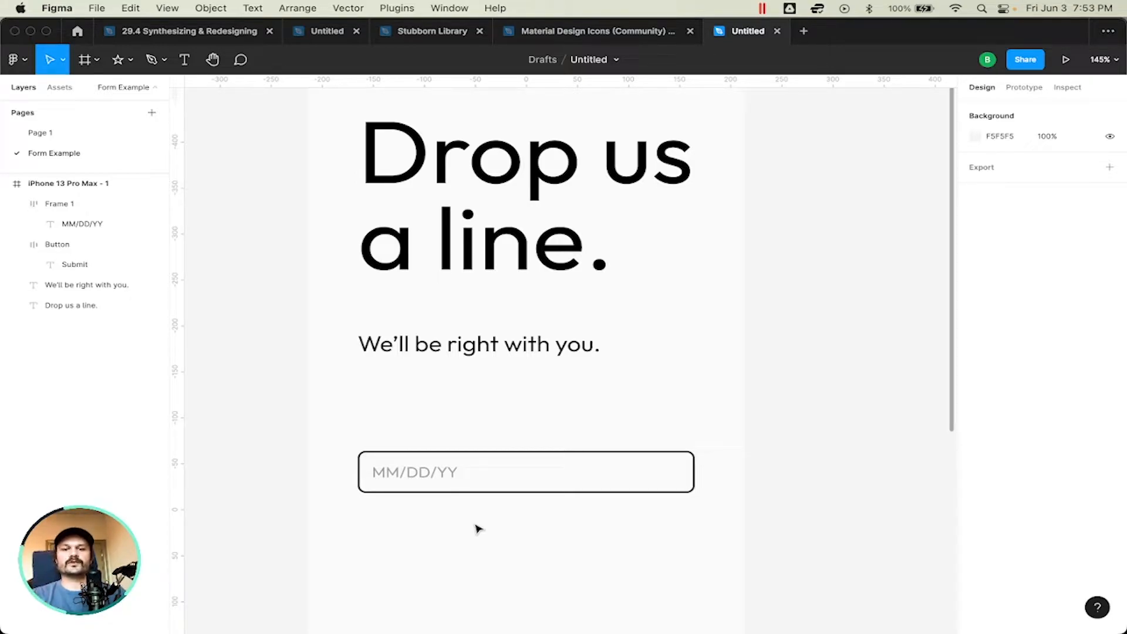
scroll(479, 529, down, 2)
scroll(478, 529, left, 2)
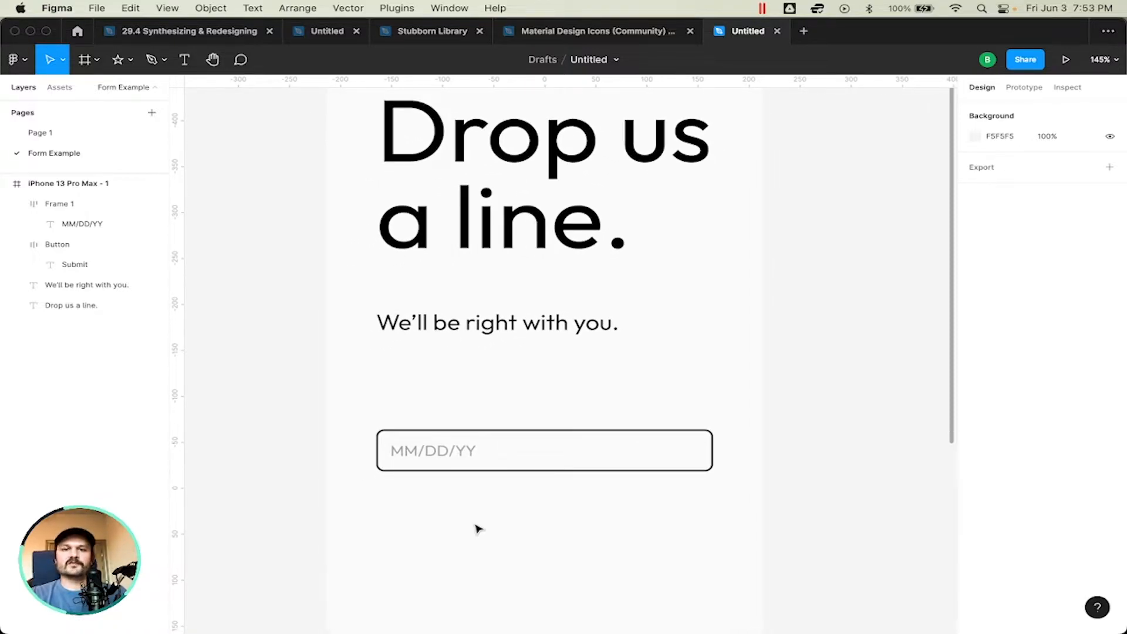
scroll(478, 529, up, 3)
scroll(479, 529, left, 1)
scroll(478, 529, right, 2)
scroll(478, 529, down, 1)
scroll(479, 529, left, 1)
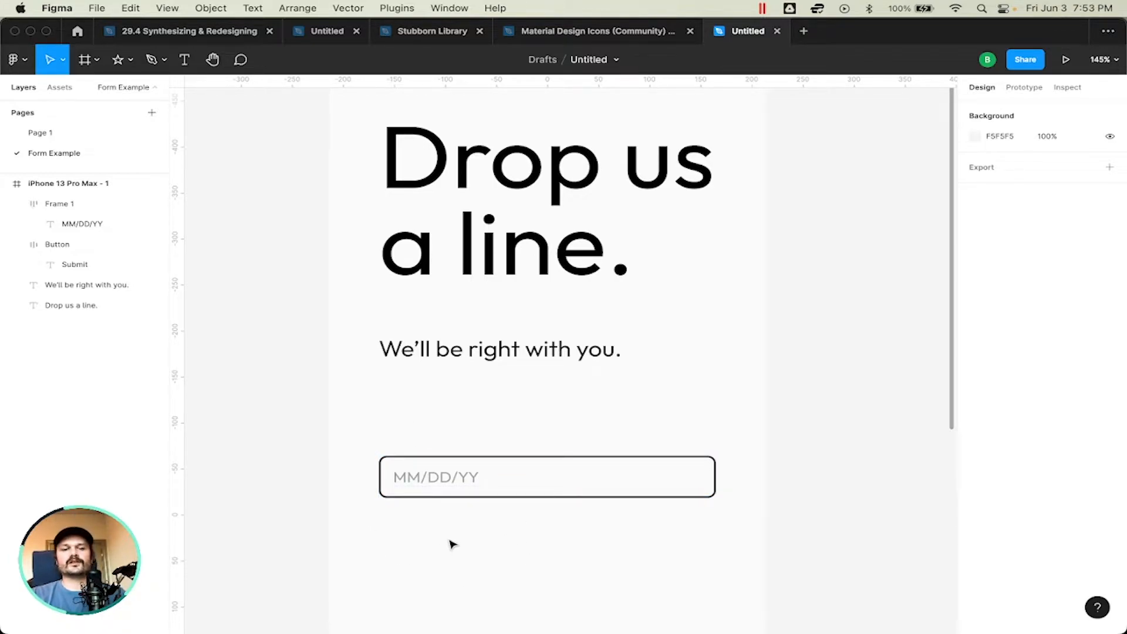
Step: Add a "Name" text label and position it directly above the input field, aligned with the field's left edge
key(t)
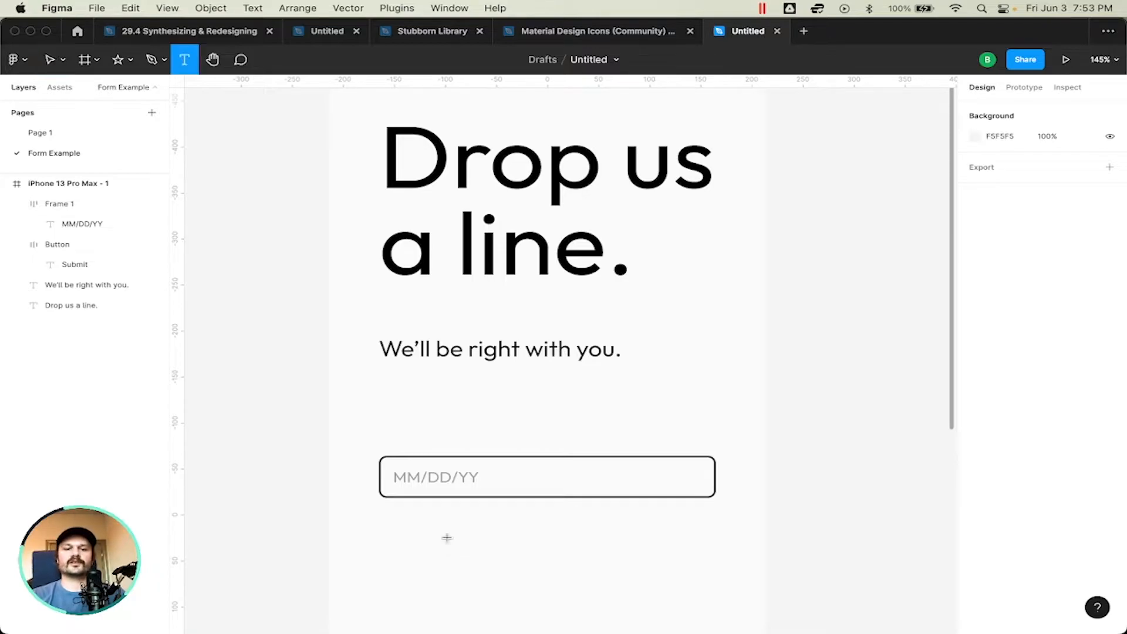
click(447, 546)
text(Name)
key(Escape)
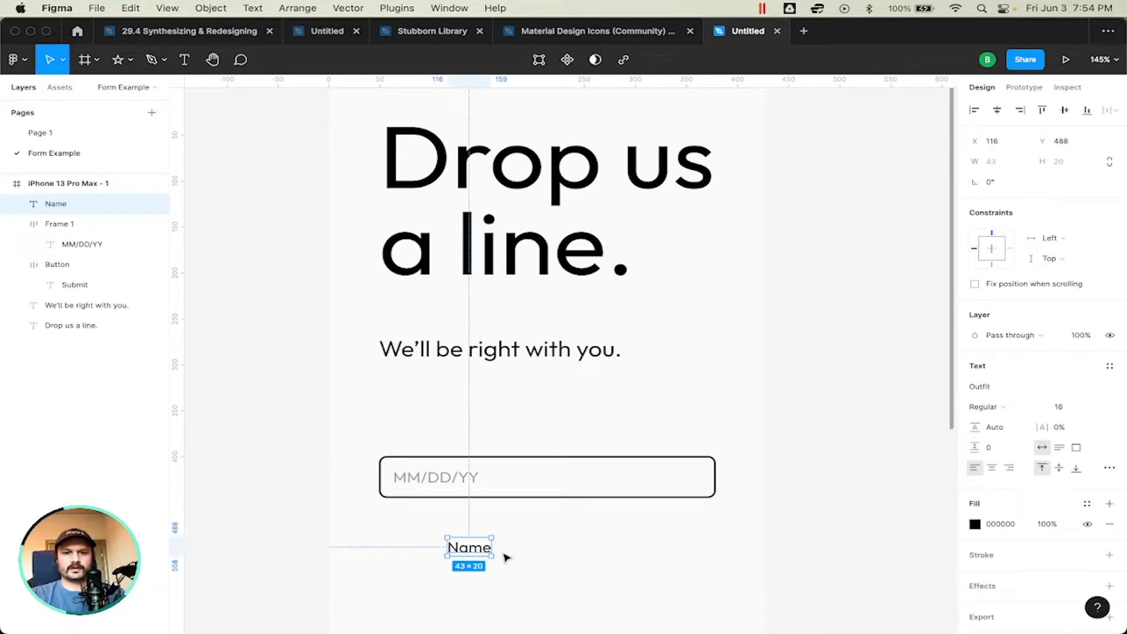
drag(463, 532, 415, 439)
Step: Replace the date-format placeholder inside the input field with "Your Name"
double_click(435, 477)
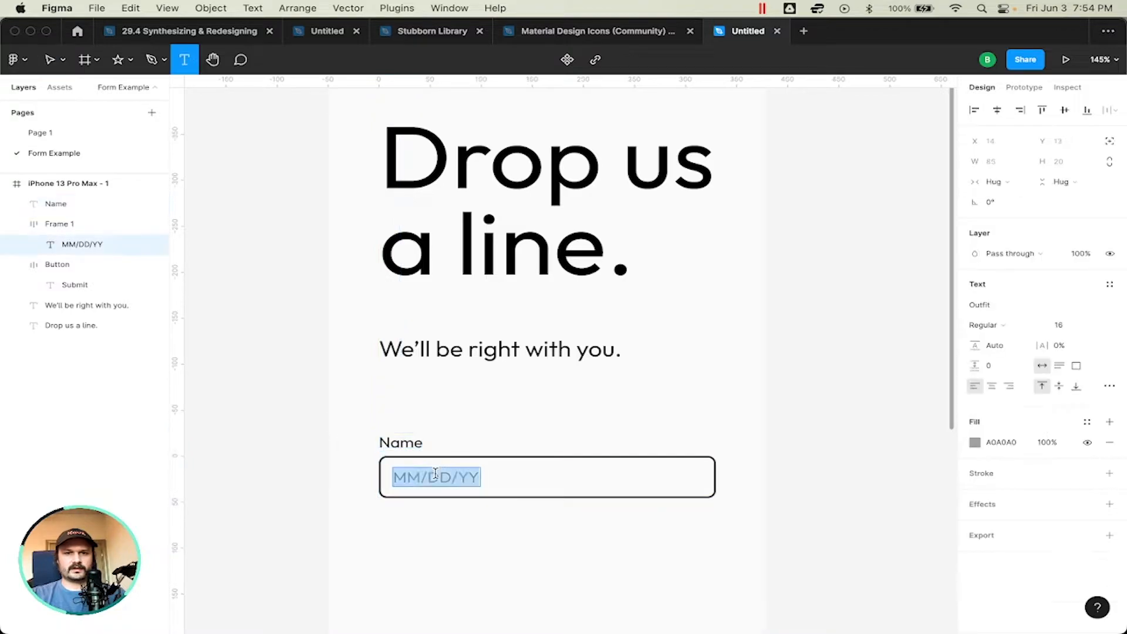
text(Your Name)
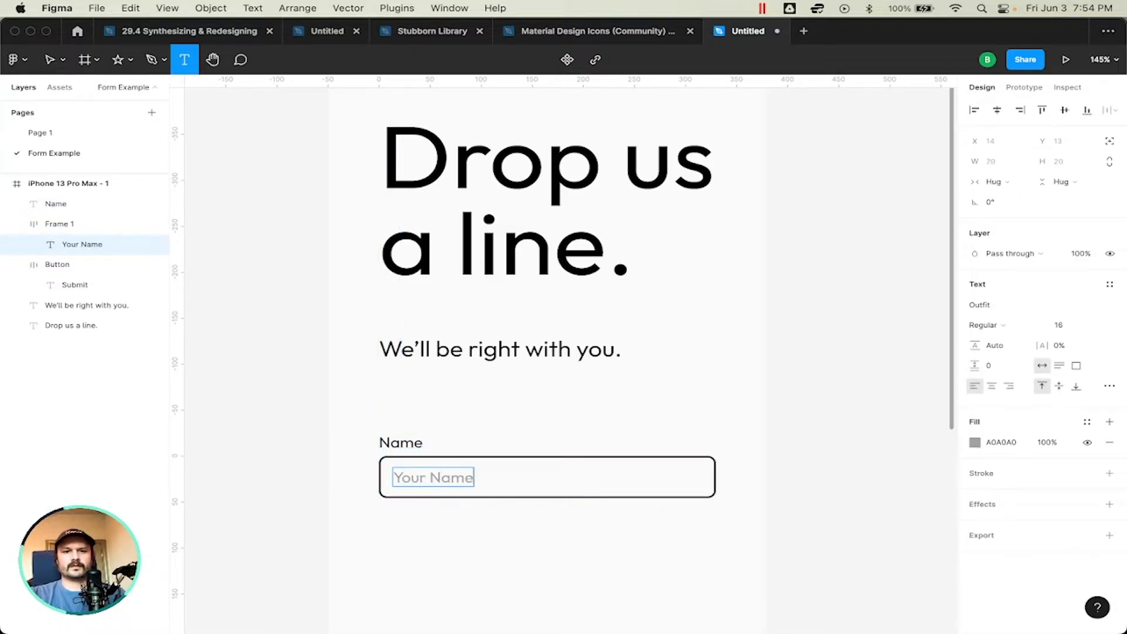
key(Escape)
click(545, 559)
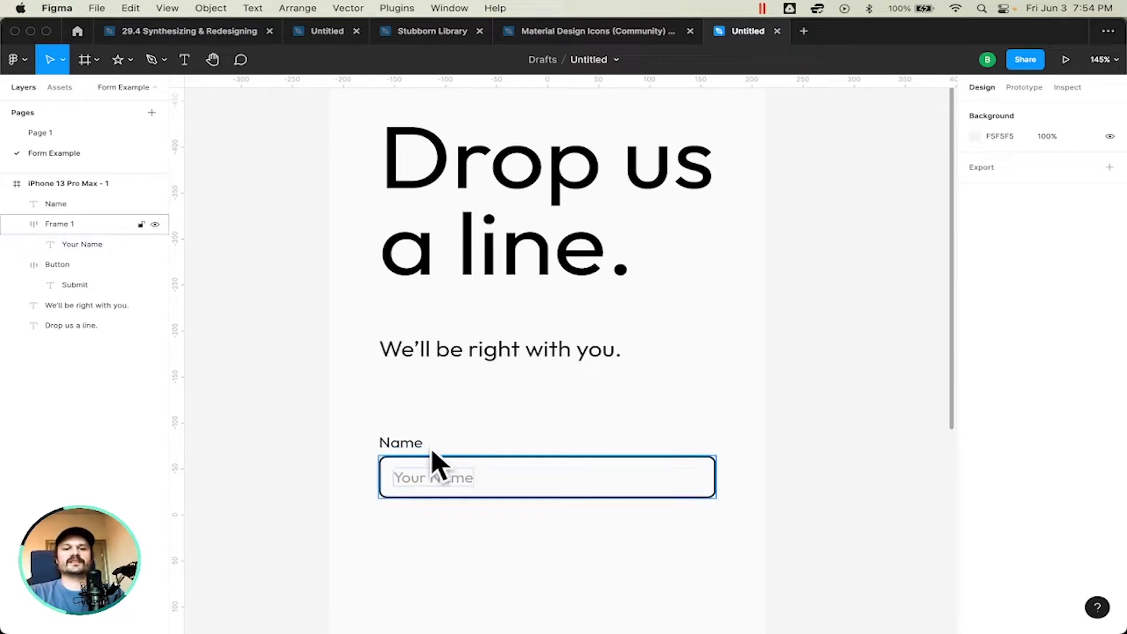
Step: Delete the "Your Name" placeholder from inside the input field and undo the deletion
scroll(522, 452, down, 3)
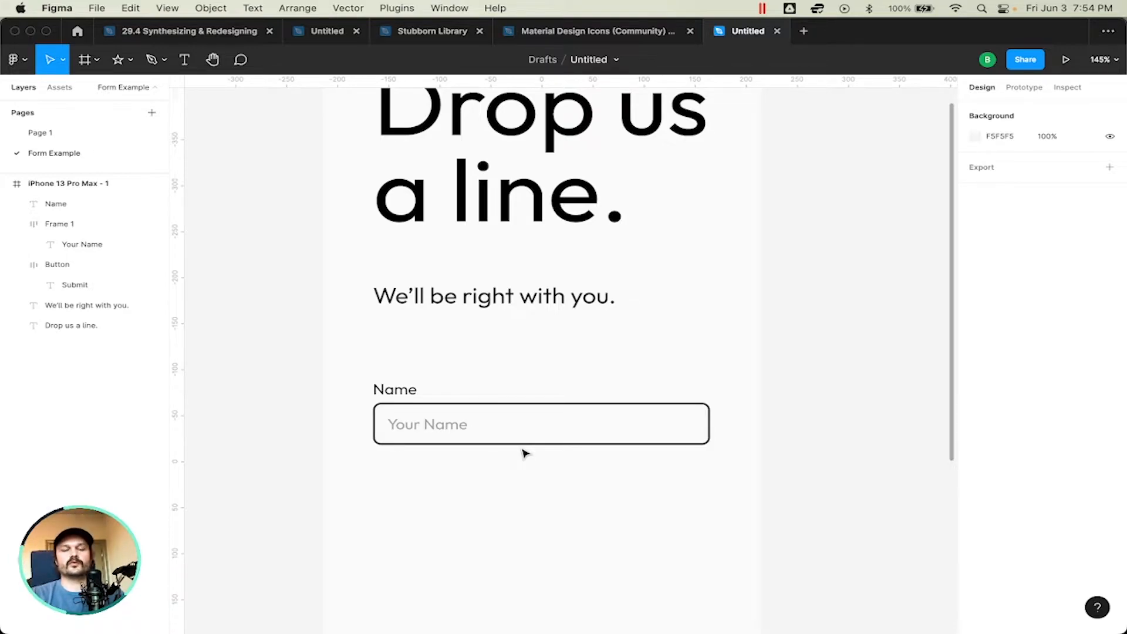
scroll(524, 454, down, 7)
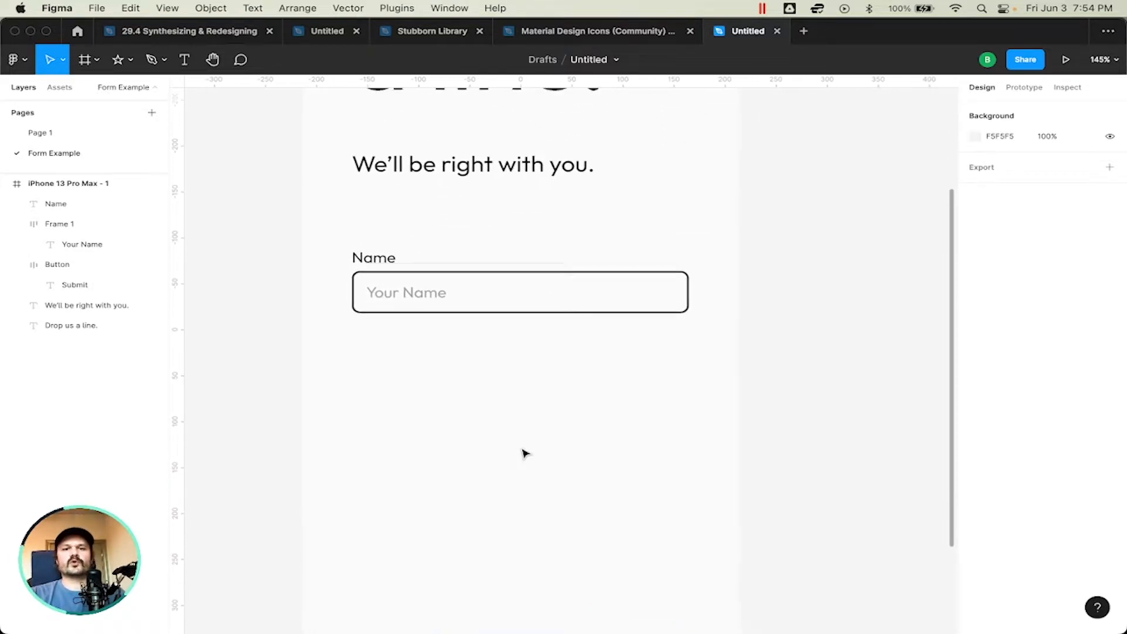
scroll(524, 452, left, 1)
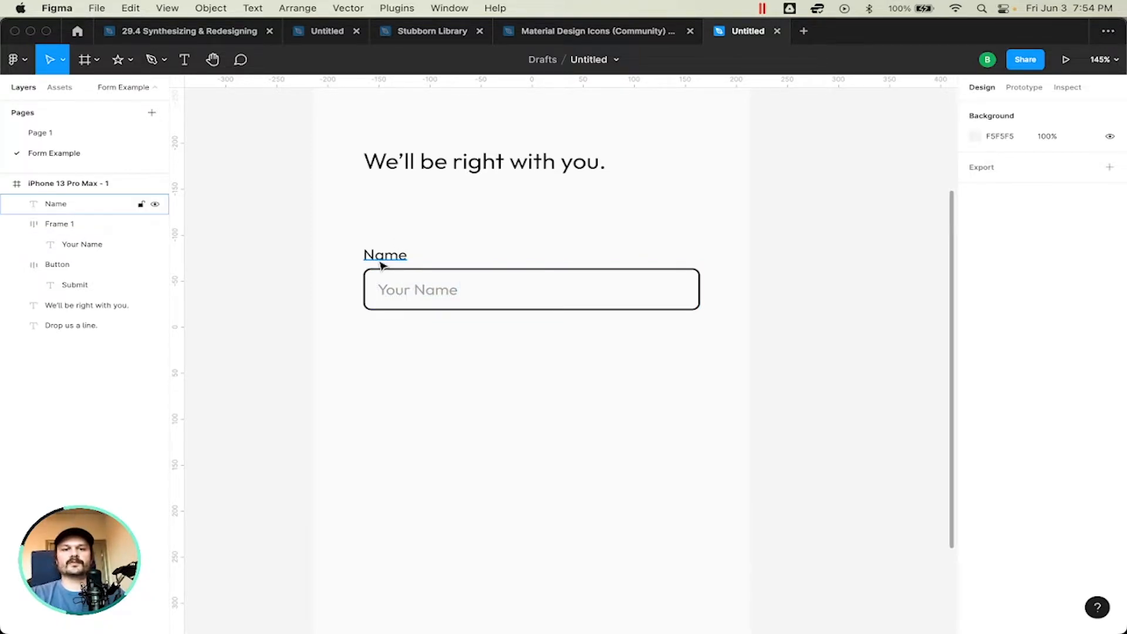
double_click(423, 290)
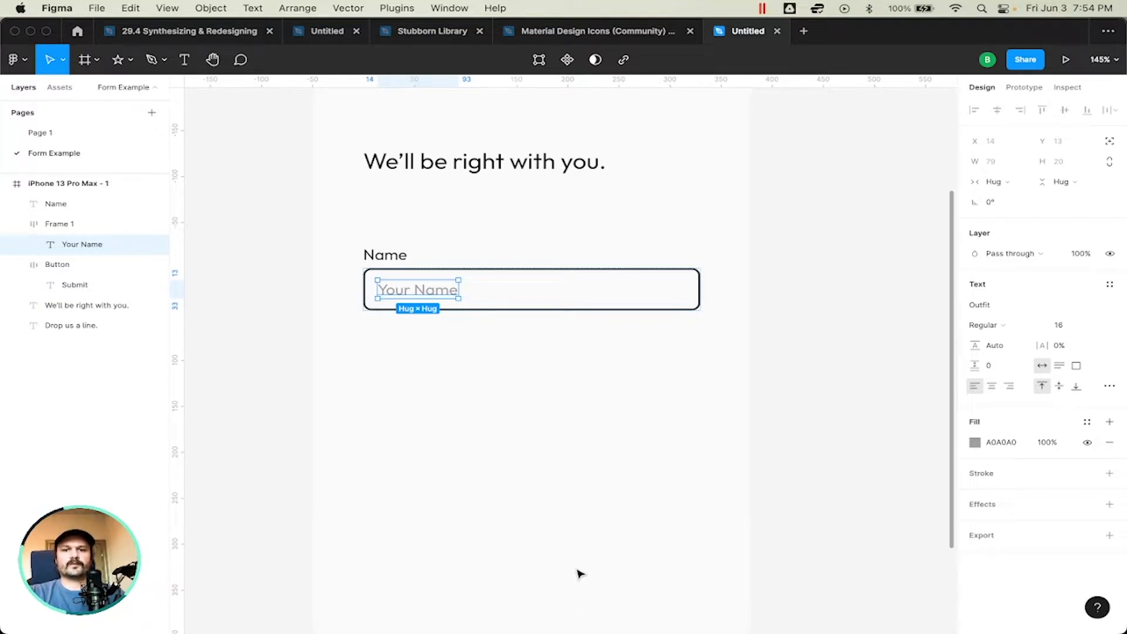
click(533, 468)
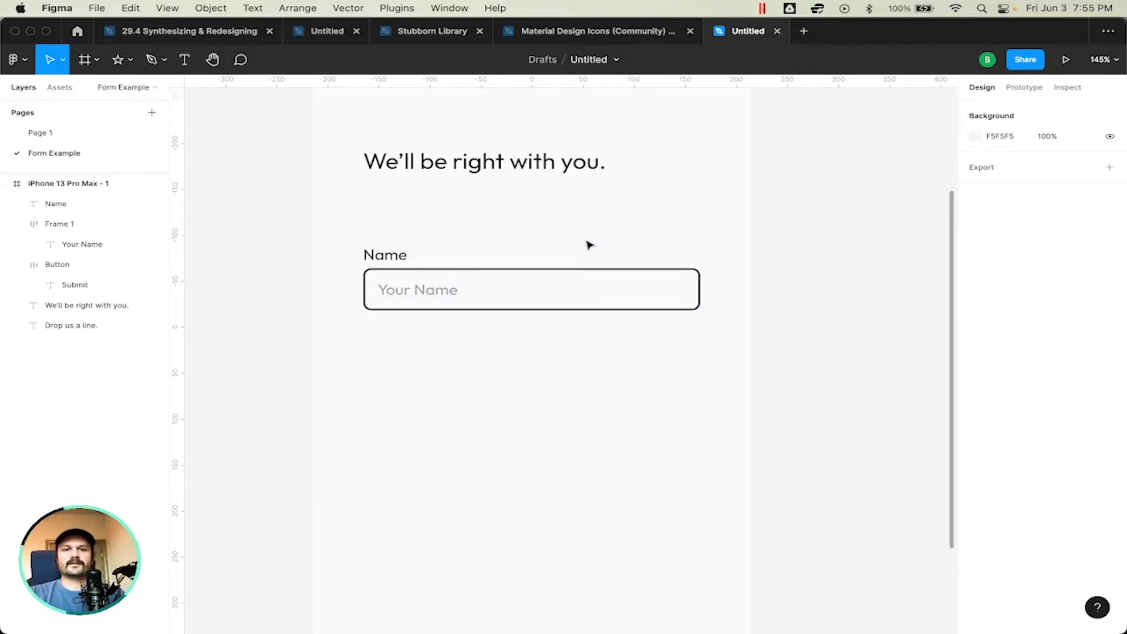
double_click(427, 290)
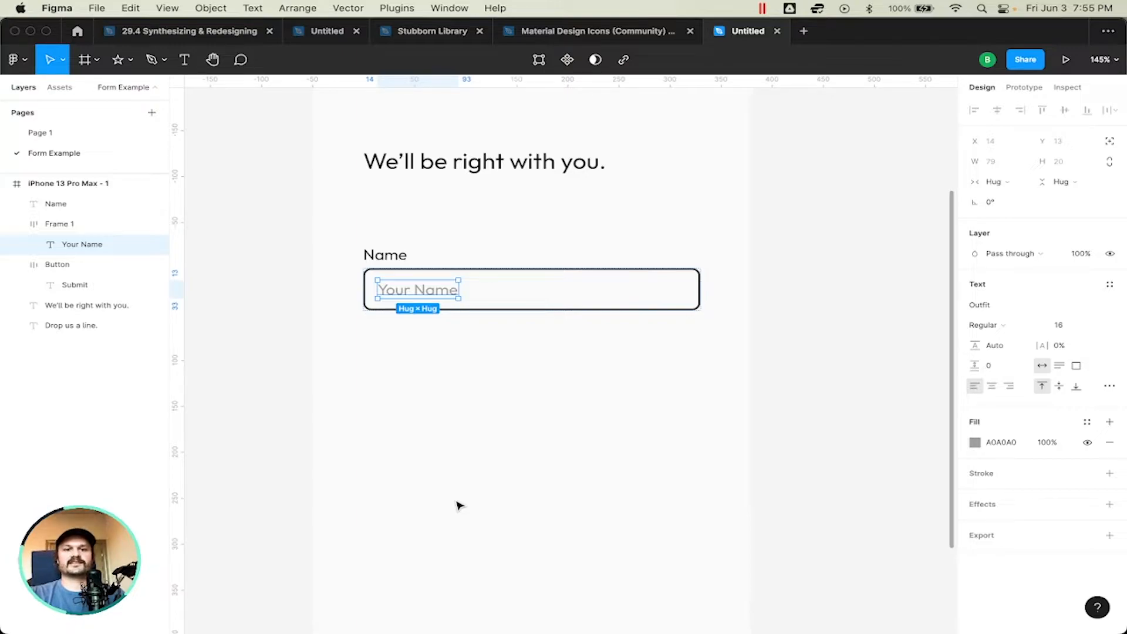
key(Delete)
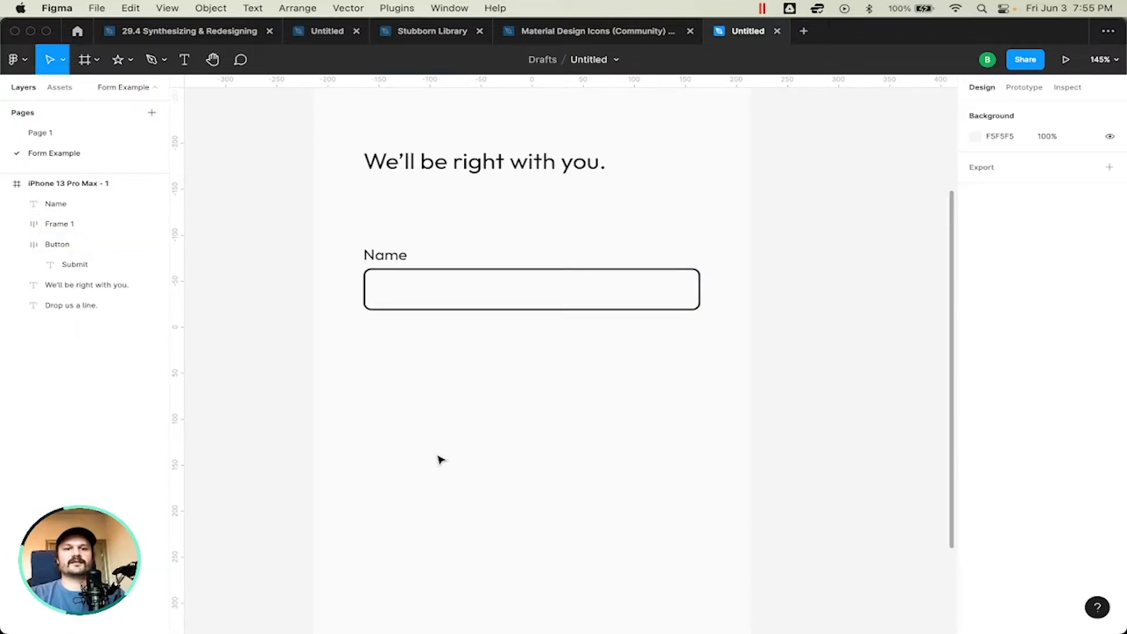
key(super+z)
click(464, 350)
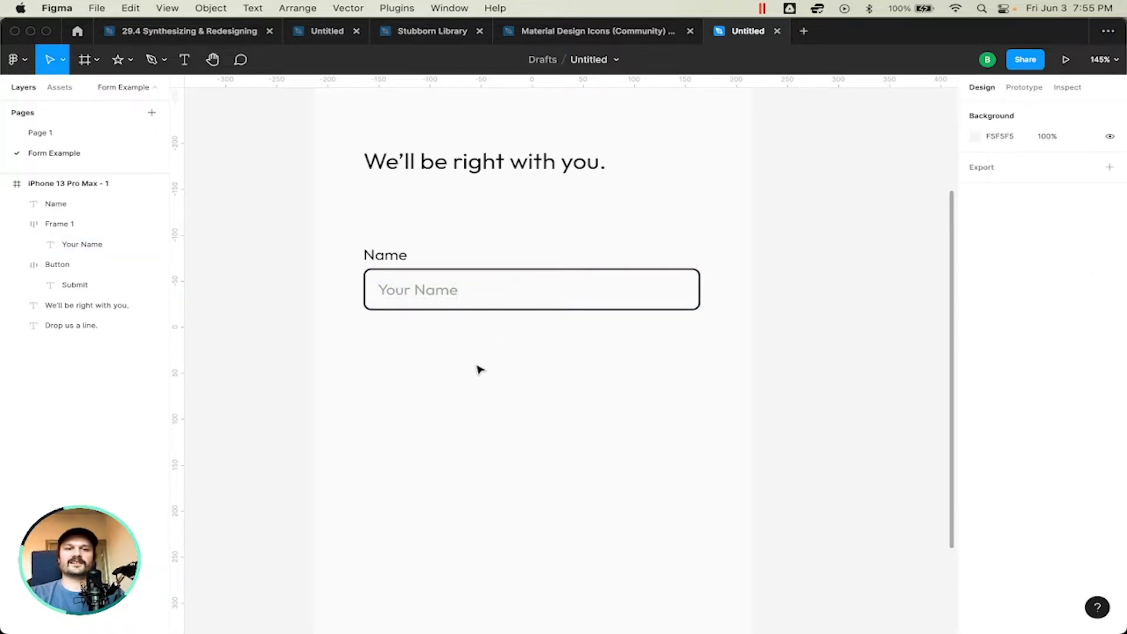
Step: Set the "Name" label's font size to 18 and its weight to Medium
click(417, 292)
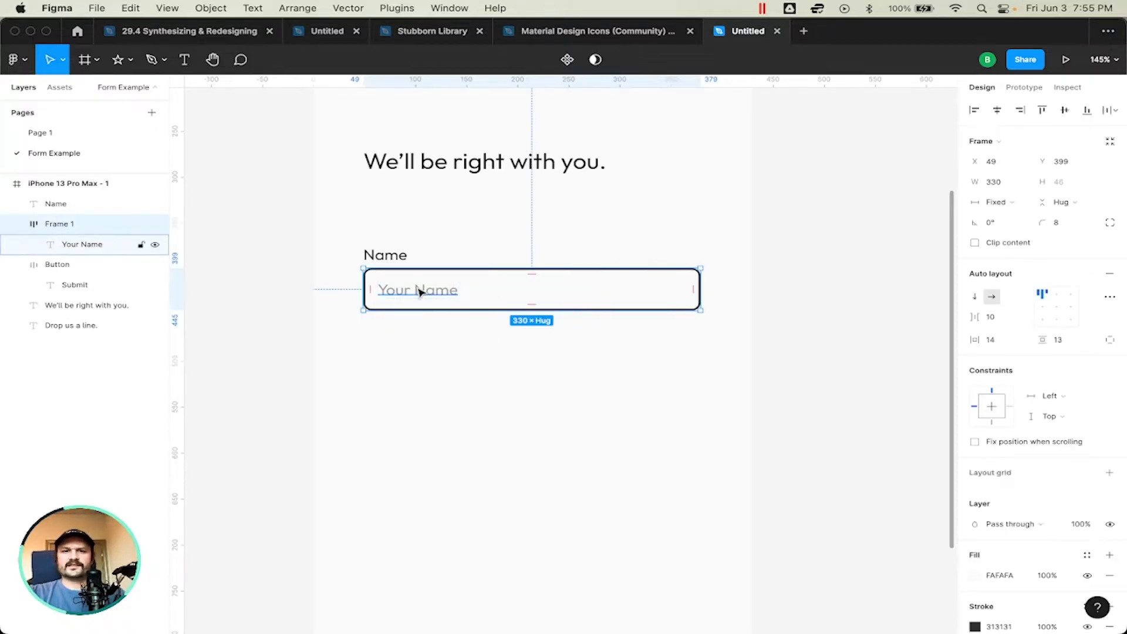
double_click(419, 292)
click(383, 257)
double_click(437, 295)
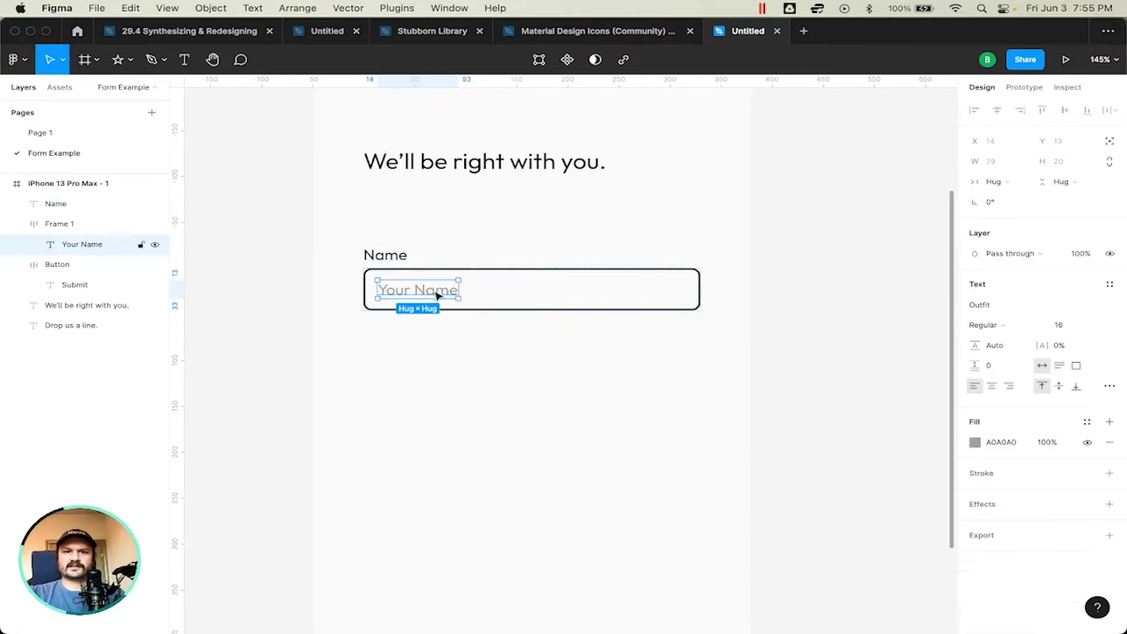
click(366, 255)
click(1066, 407)
text(18)
key(Return)
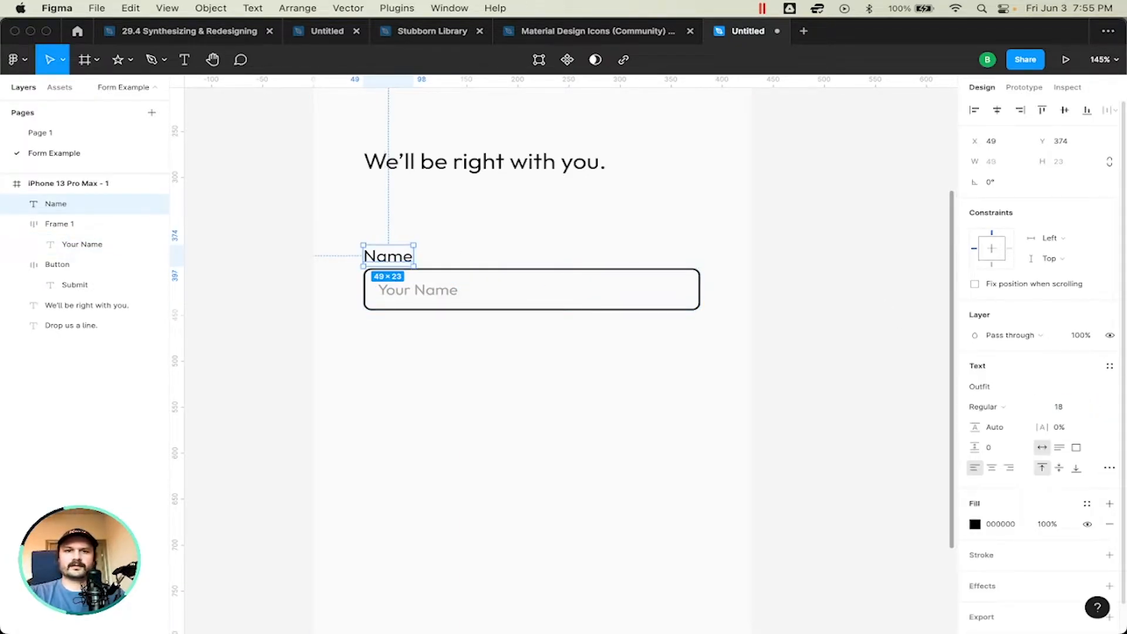
click(998, 407)
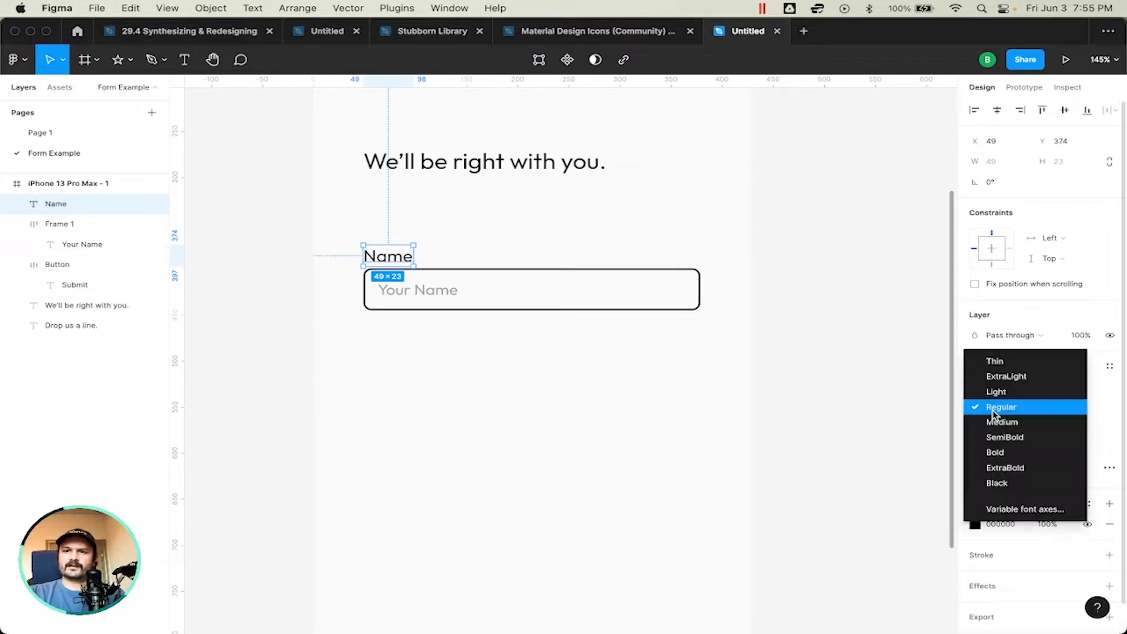
click(998, 422)
click(517, 378)
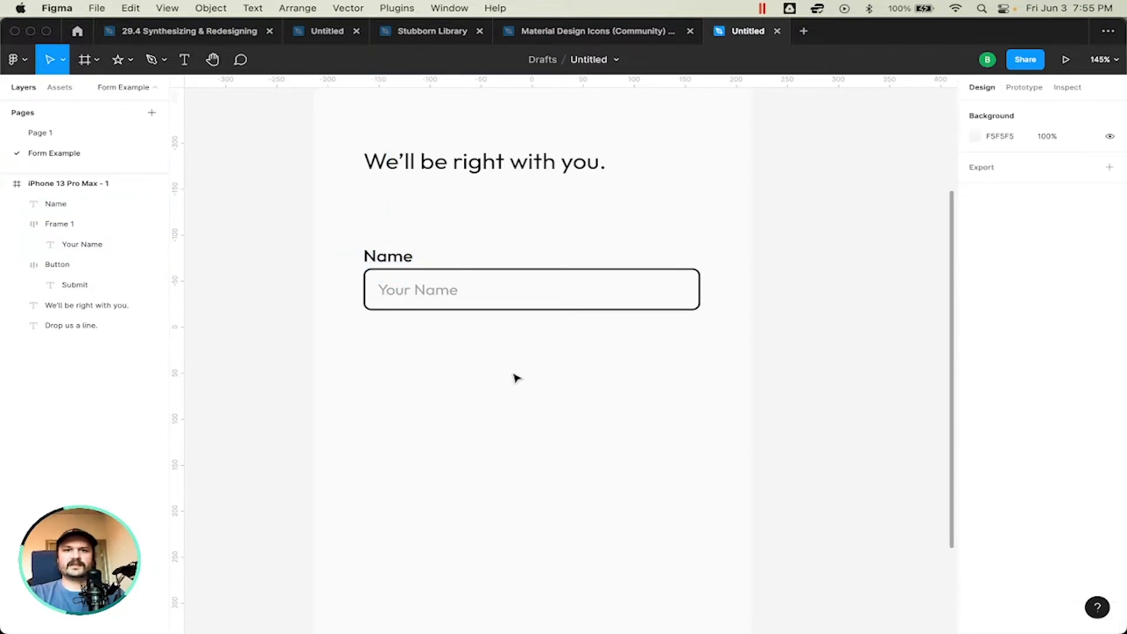
Step: Duplicate the "Name" label and its input field twice below the original, keeping the copies aligned and evenly spaced
scroll(517, 377, up, 1)
scroll(516, 378, up, 5)
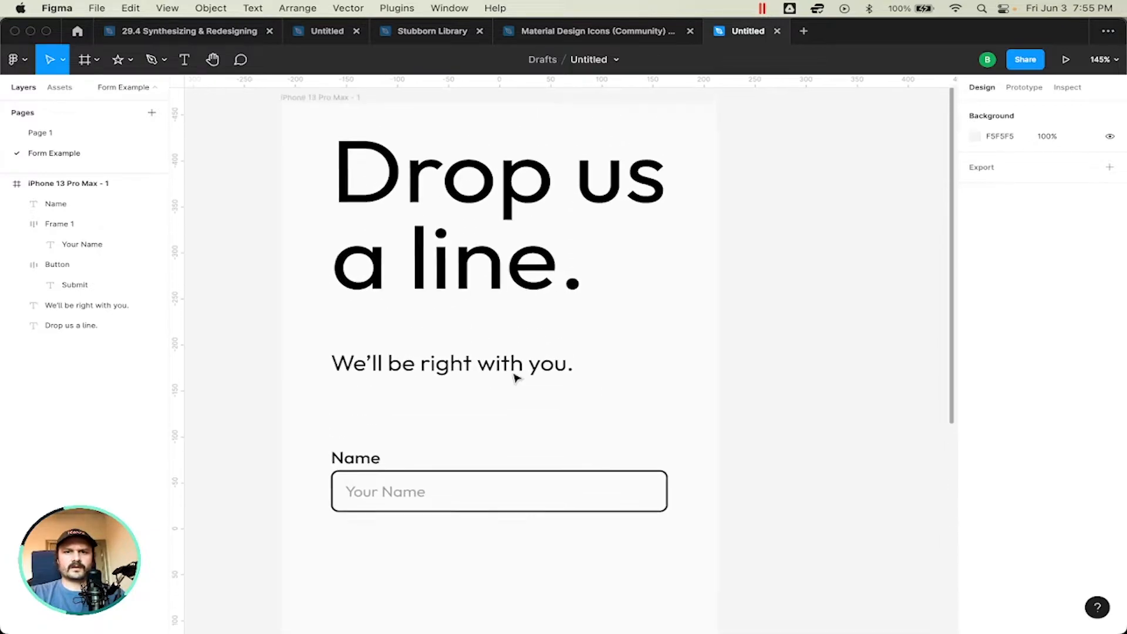
scroll(516, 378, down, 5)
scroll(516, 378, down, 5)
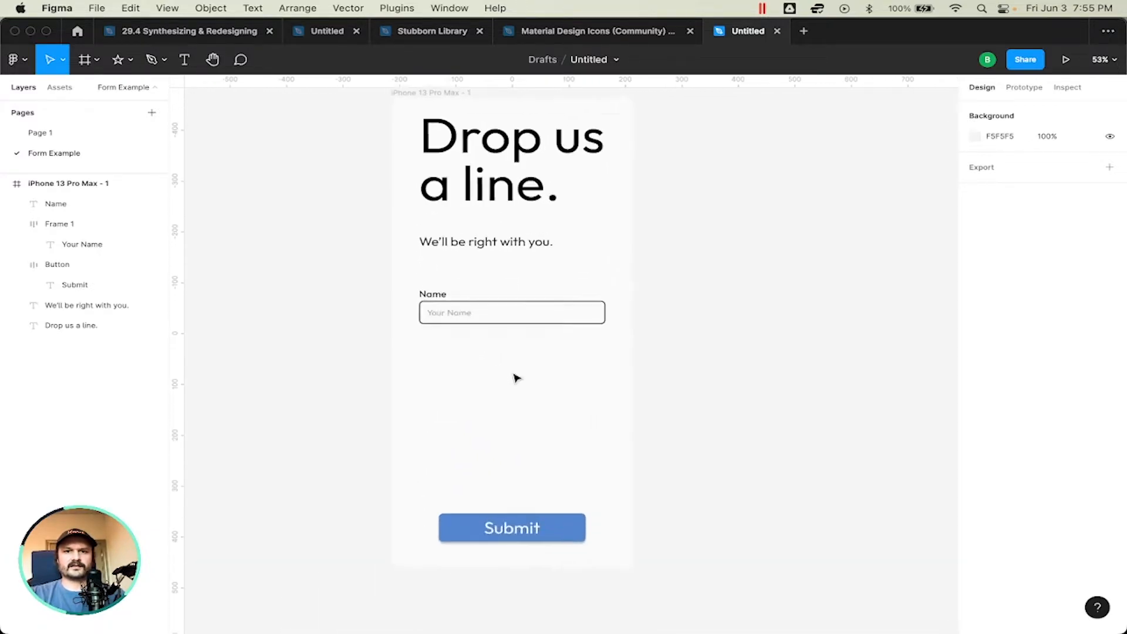
scroll(516, 378, up, 3)
scroll(601, 197, up, 2)
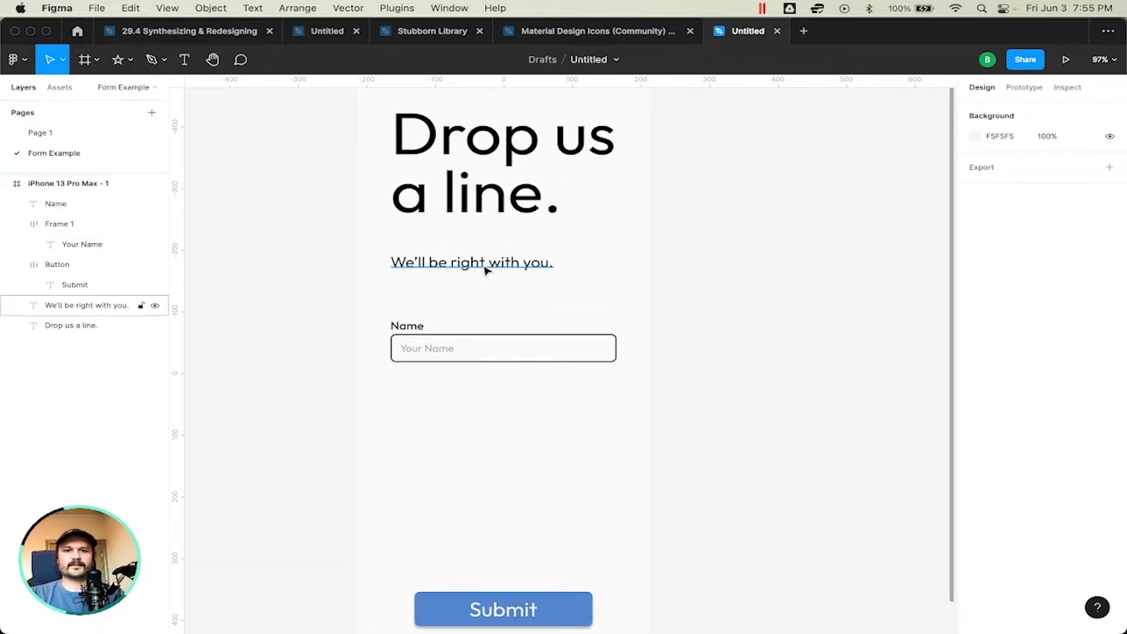
drag(373, 310, 630, 411)
drag(502, 338, 507, 396)
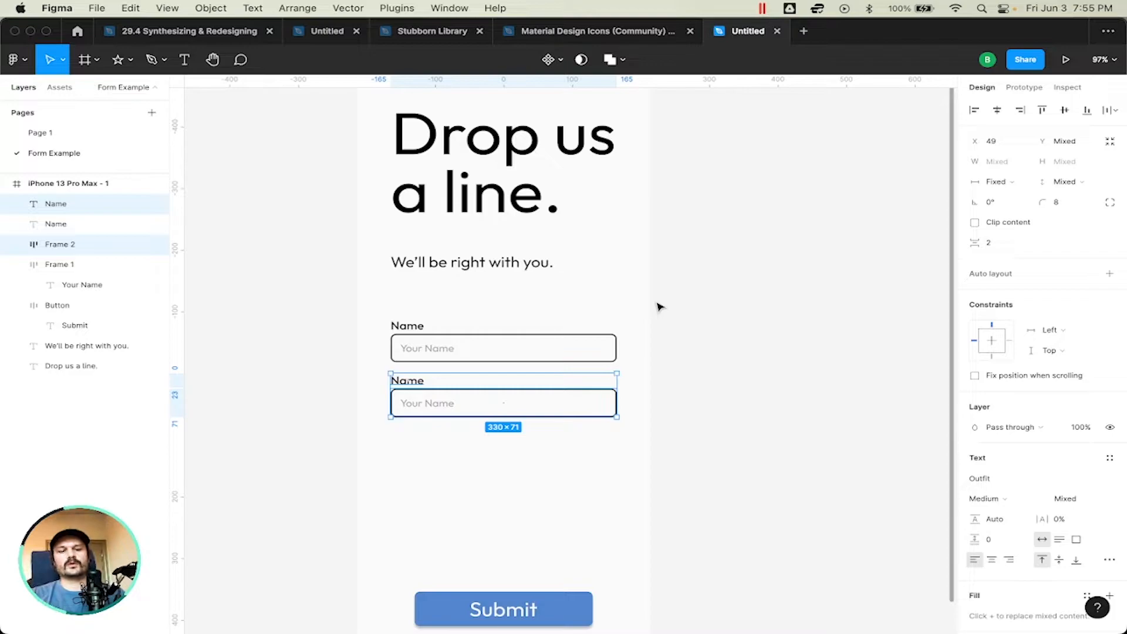
key(super+d)
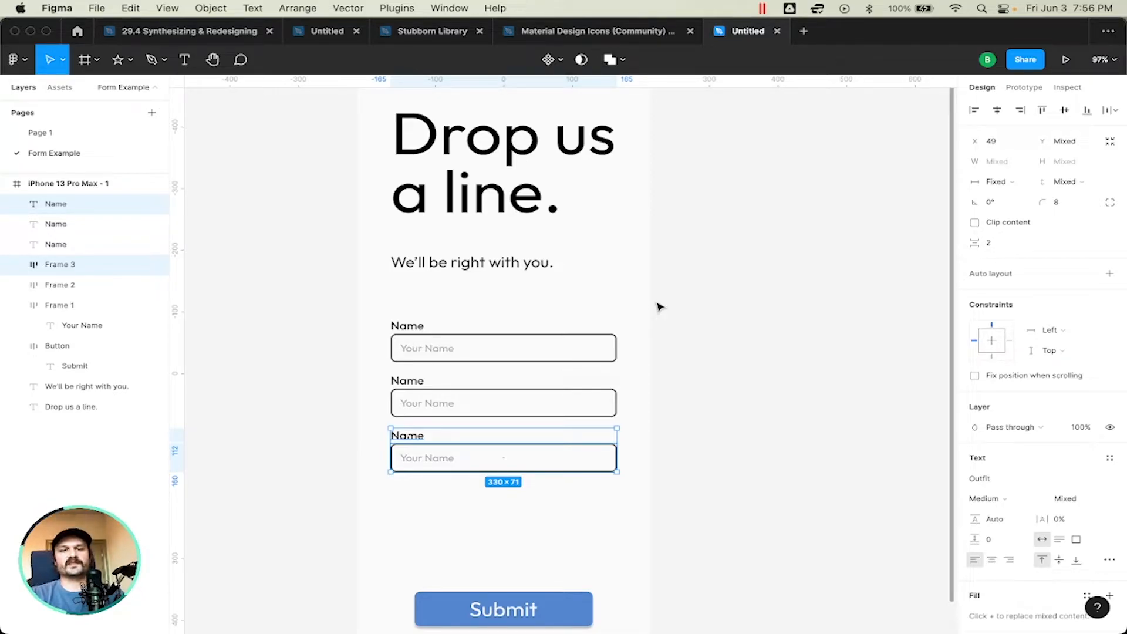
Step: Repeat the field duplication down past the Submit button, and undo the extra copies back to three fields
key(super+d)
key(super+d)
key(super+d)
key(super+d)
key(super+d)
key(super+d)
key(super+d)
key(super+d)
key(super+d)
key(super+d)
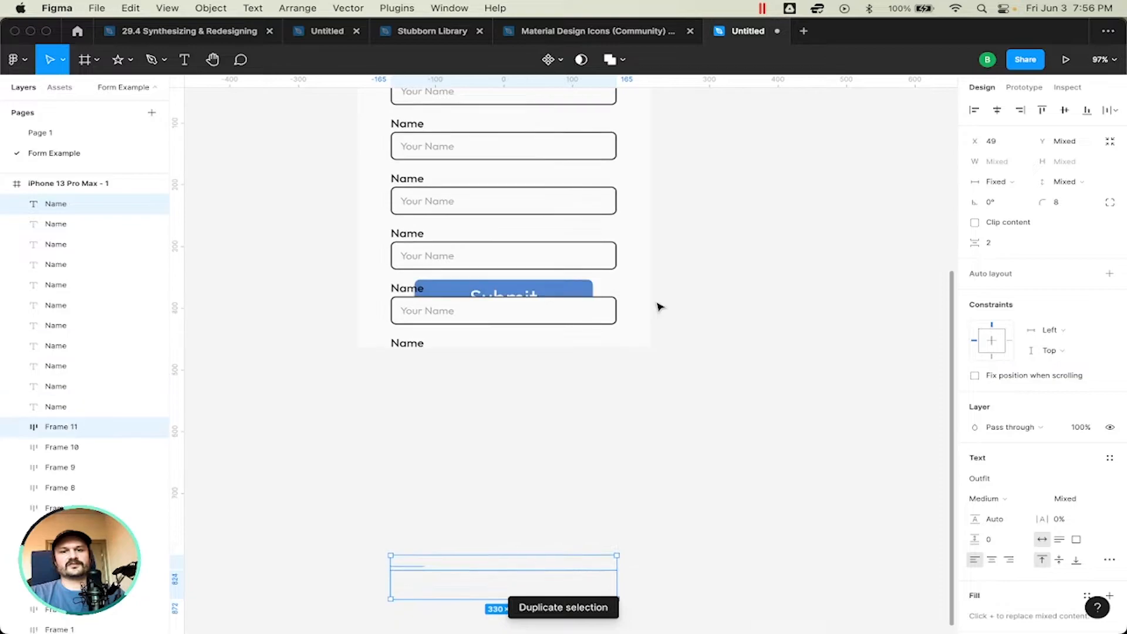
scroll(693, 220, up, 10)
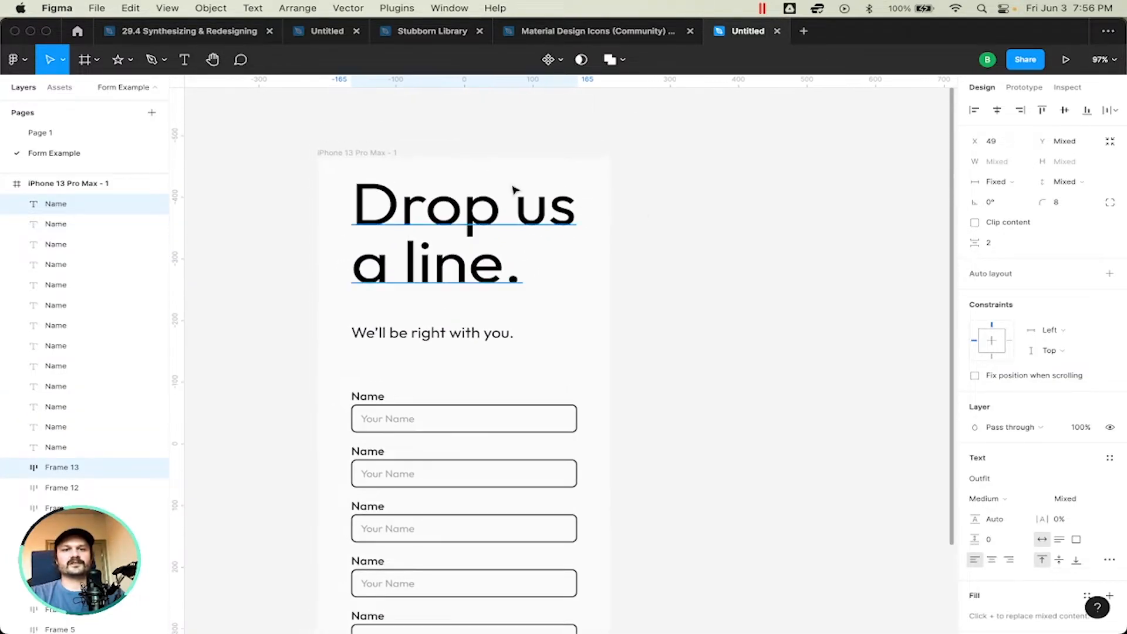
scroll(838, 393, down, 2)
scroll(838, 394, left, 1)
key(super+z)
key(super+z)
key(super+z)
key(super+z)
key(super+z)
key(super+z)
key(super+z)
key(super+z)
key(super+z)
key(super+z)
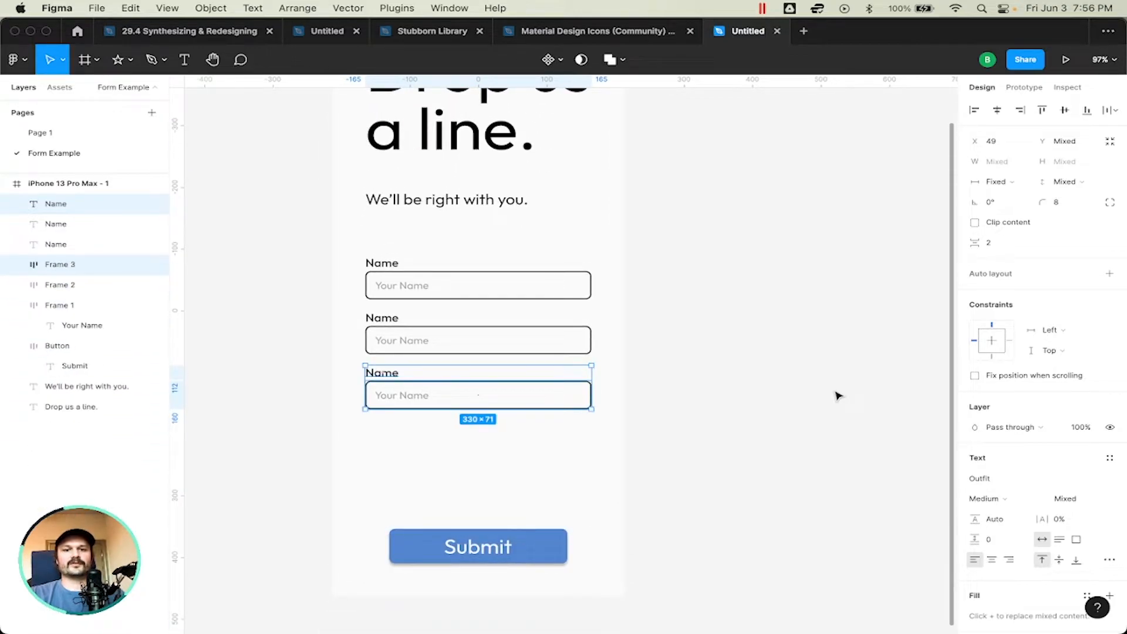
Step: Stretch the third input field's height down to just above the Submit button to make a large text area
scroll(838, 396, down, 3)
scroll(837, 396, up, 2)
click(838, 396)
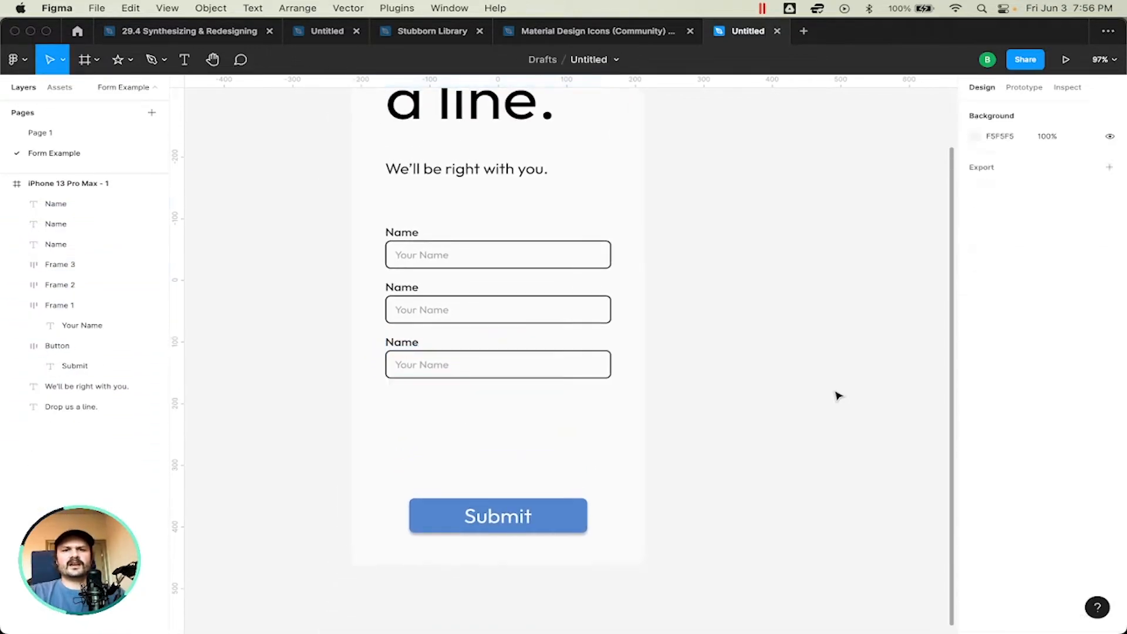
click(518, 377)
drag(512, 378, 504, 487)
click(727, 406)
scroll(727, 406, down, 1)
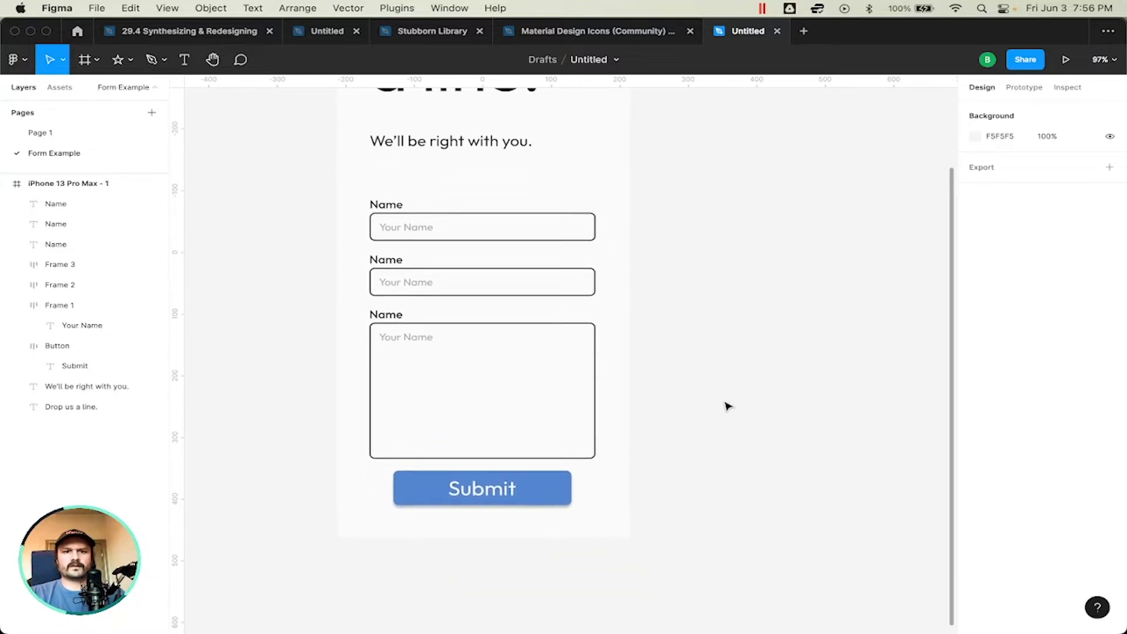
scroll(727, 406, up, 4)
scroll(727, 403, down, 2)
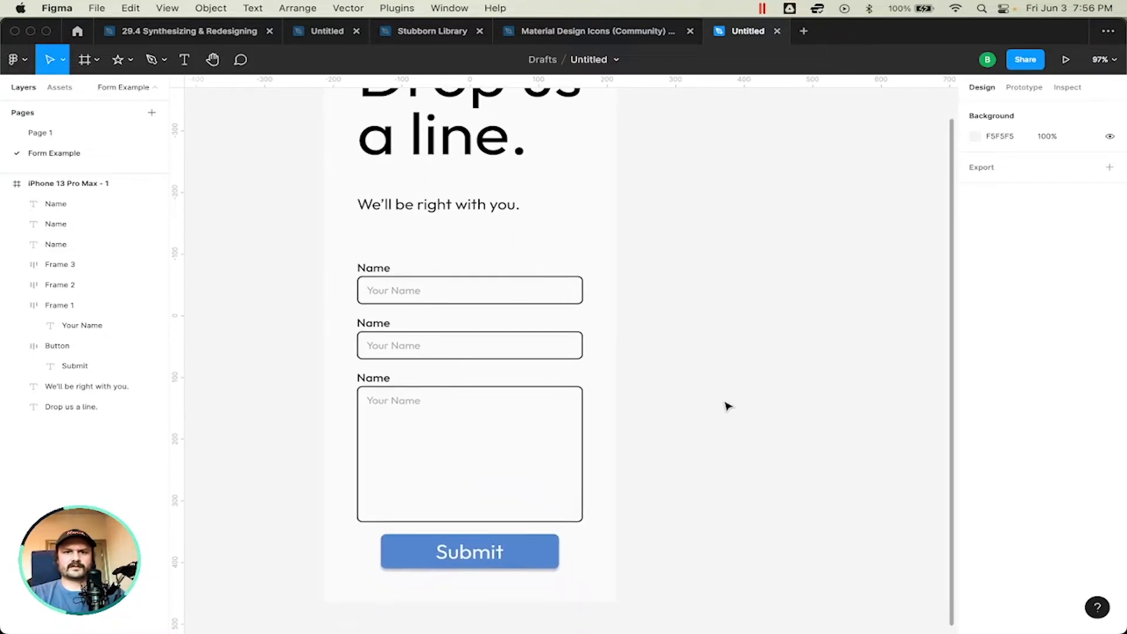
scroll(704, 390, up, 1)
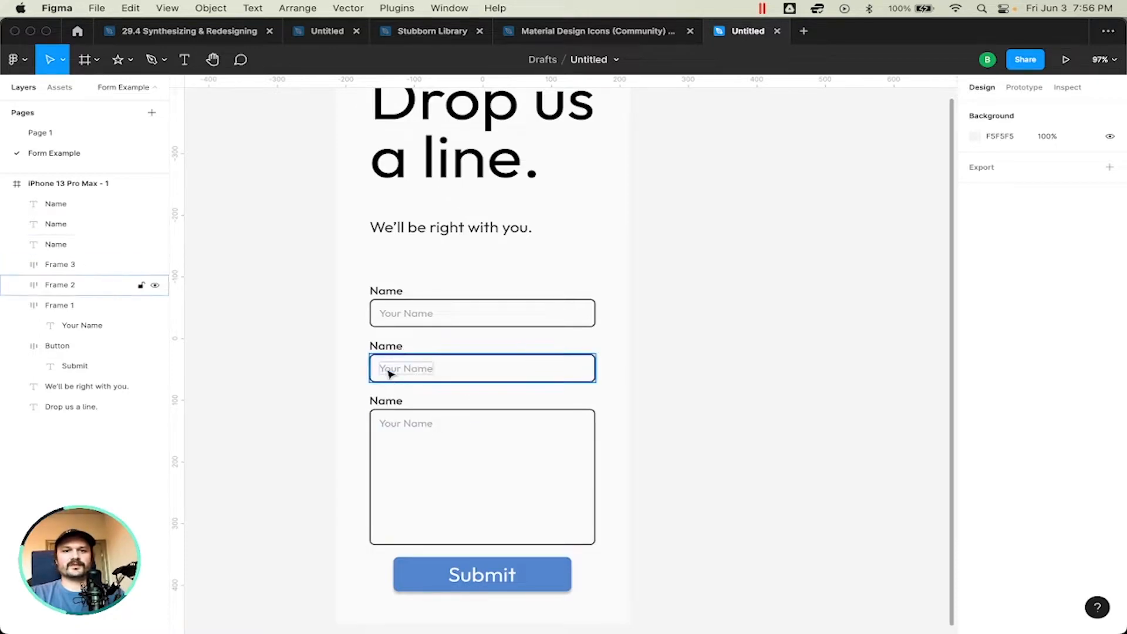
Step: Change the second field's label text to "Email Address"
key(t)
double_click(386, 345)
text(Email Address)
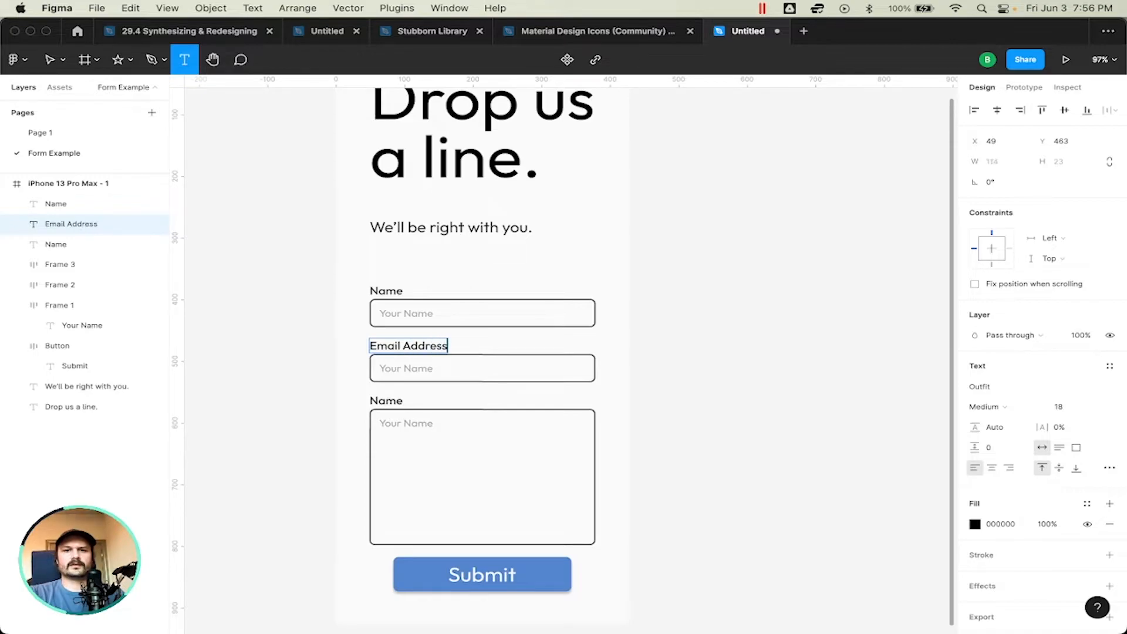
key(super+a)
Step: Replace the placeholder inside the Email Address field with a sample email address
double_click(405, 368)
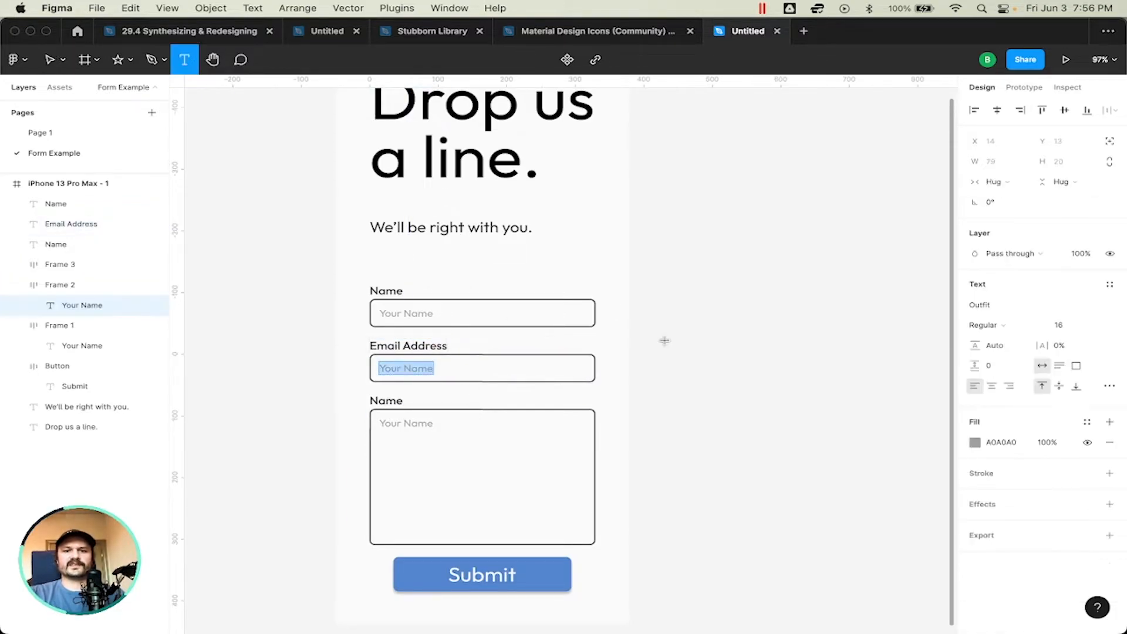
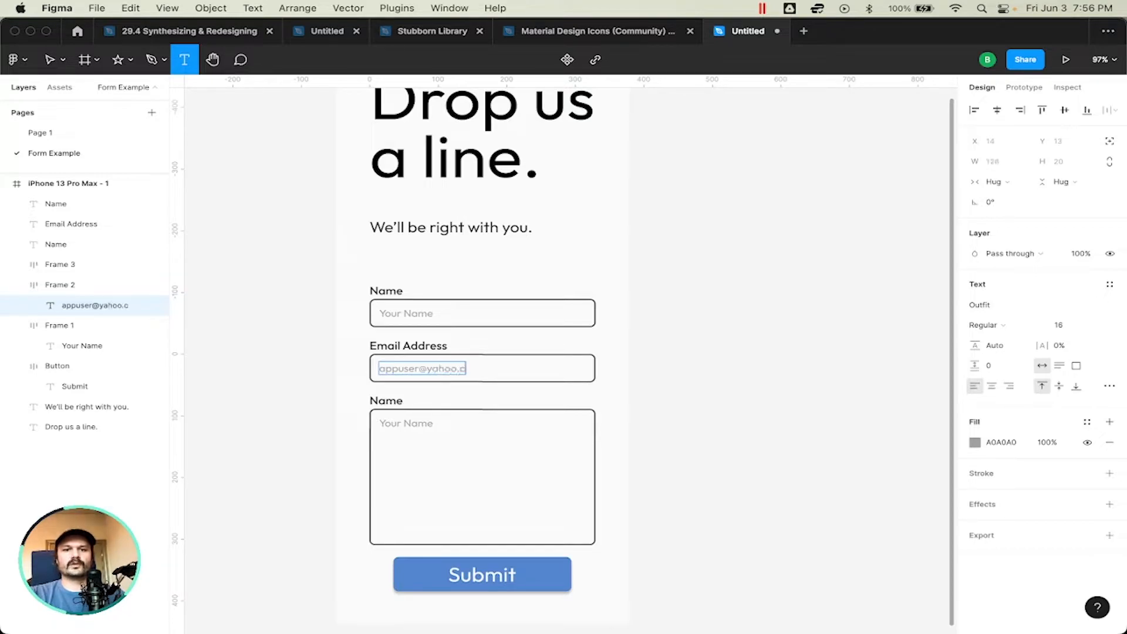
key(Escape)
click(536, 438)
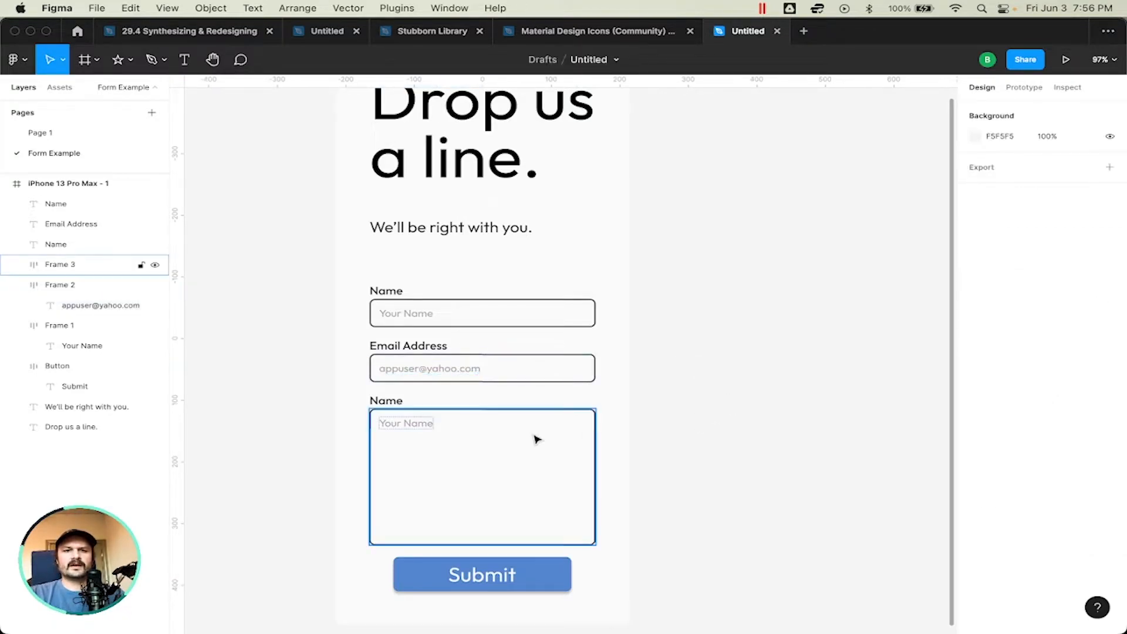
Step: Change the large field's placeholder to "Type your message here!" and its label to "Message"
double_click(404, 418)
text(T)
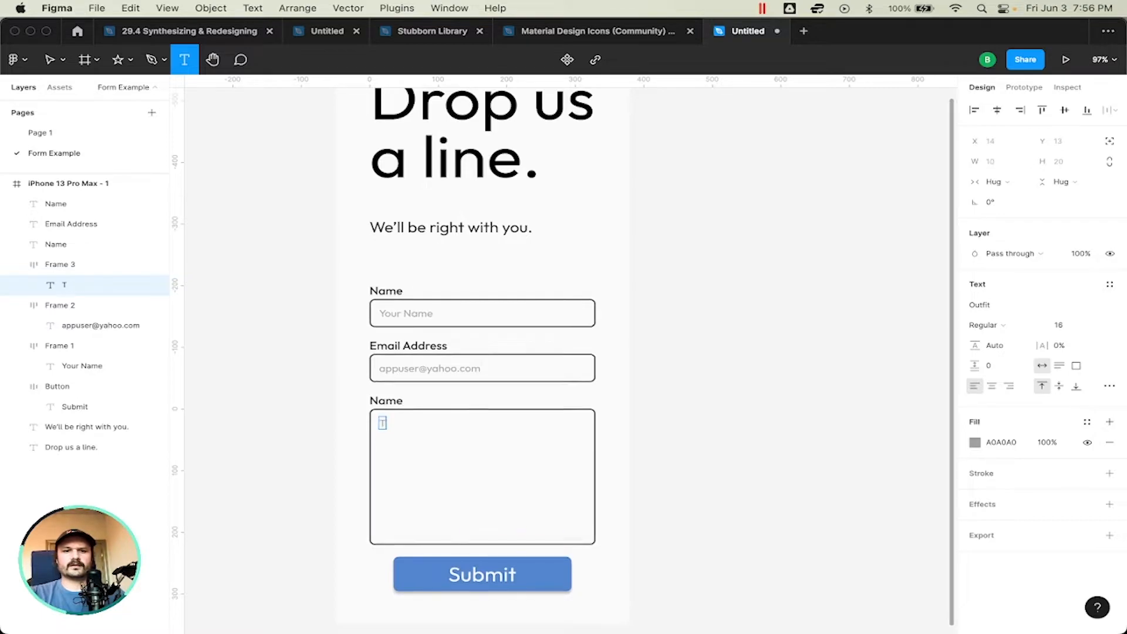
text(yoee your message here!)
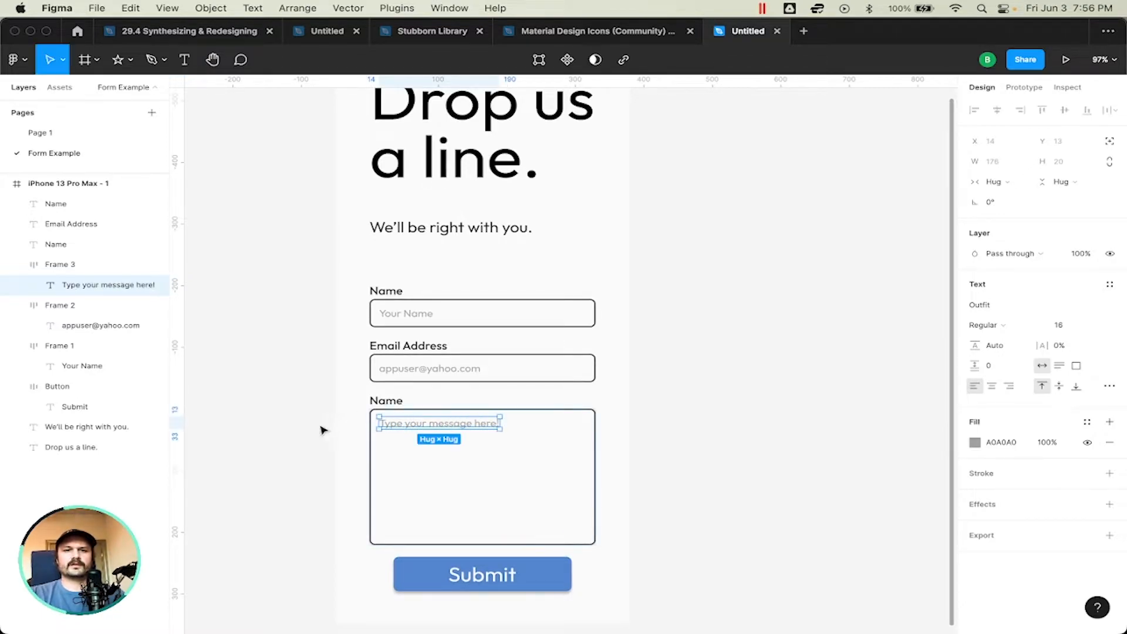
double_click(386, 399)
text(Message)
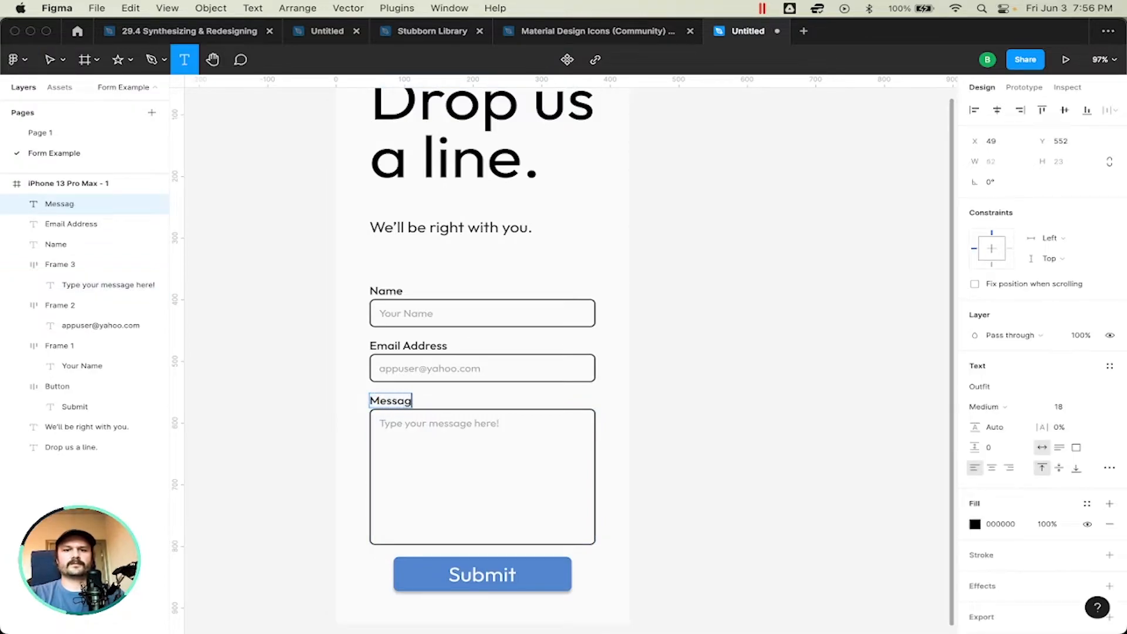
key(Escape)
click(726, 361)
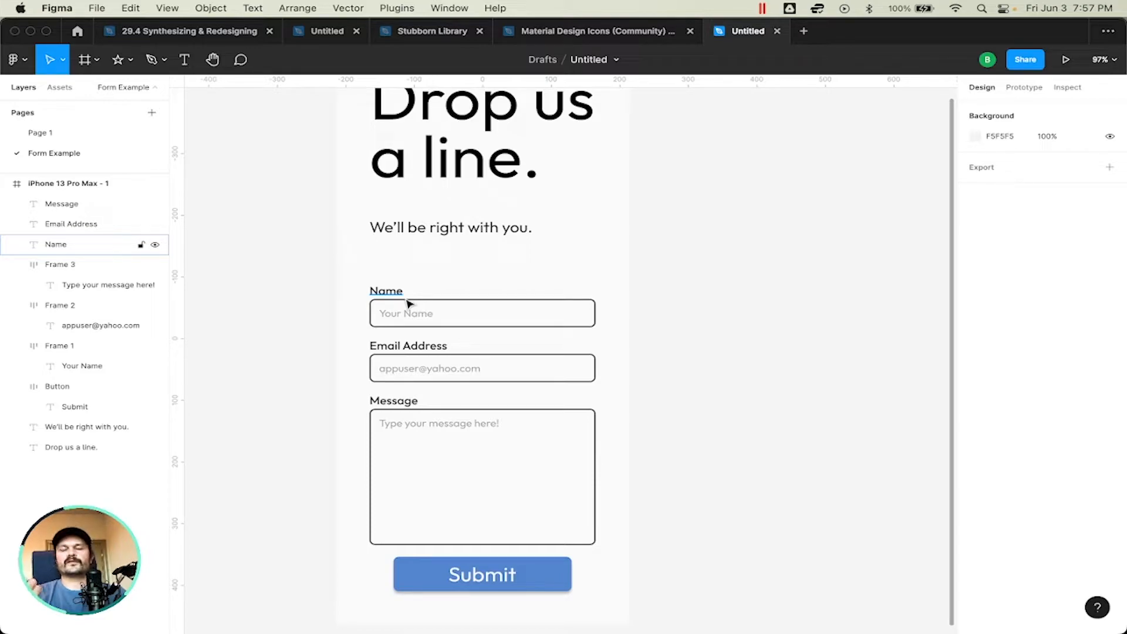
click(399, 320)
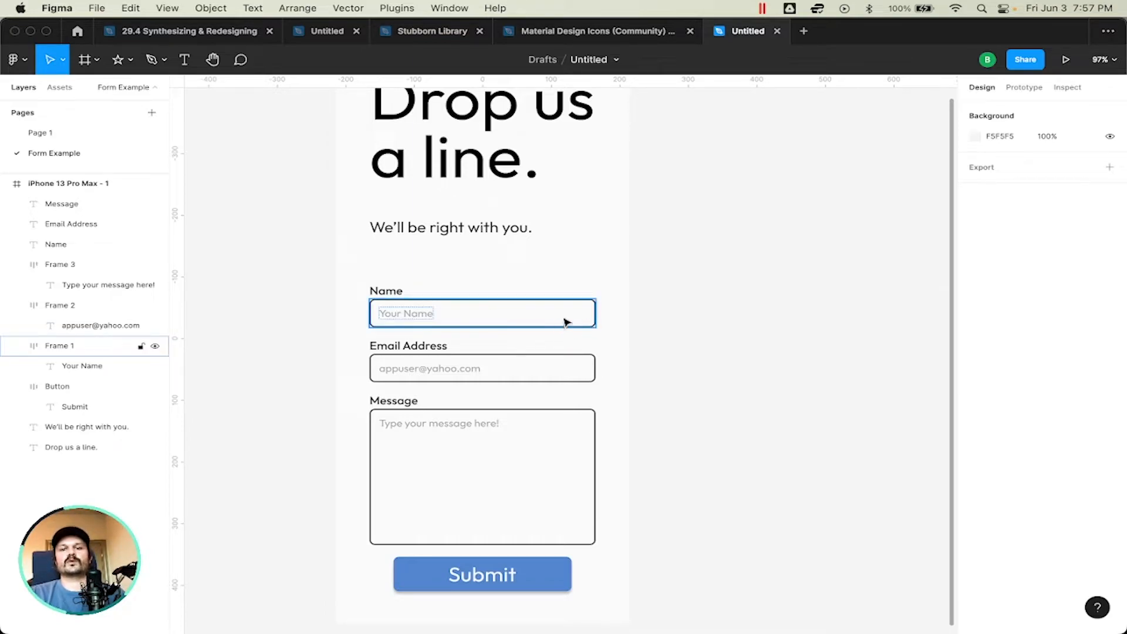
click(608, 276)
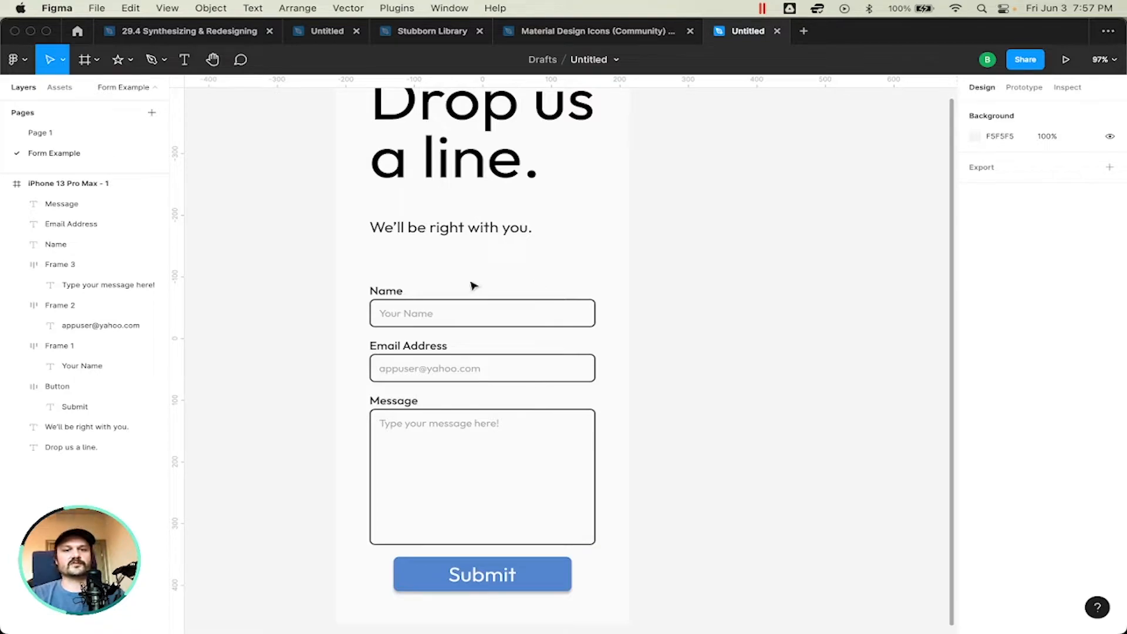
scroll(691, 267, up, 2)
scroll(691, 267, down, 5)
scroll(693, 268, up, 4)
scroll(694, 268, up, 1)
scroll(694, 268, down, 2)
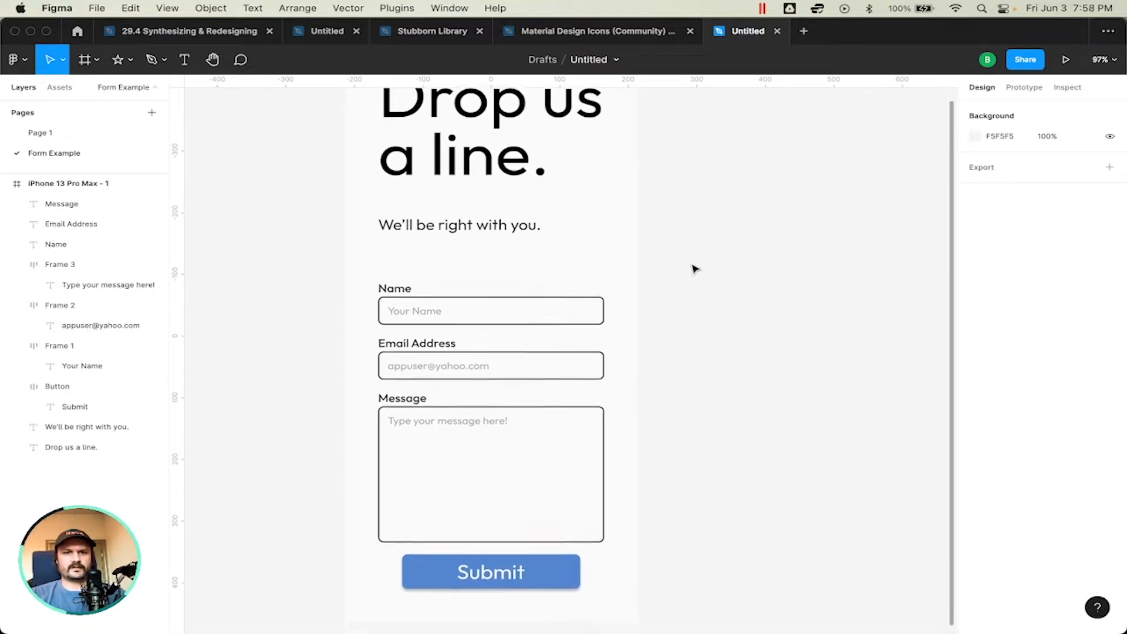
Step: Nudge the "Drop us a line." heading down to Y 39
scroll(694, 269, up, 4)
click(503, 269)
key(Down)
key(Down)
key(Down)
key(Down)
key(Down)
key(Down)
key(Down)
key(Down)
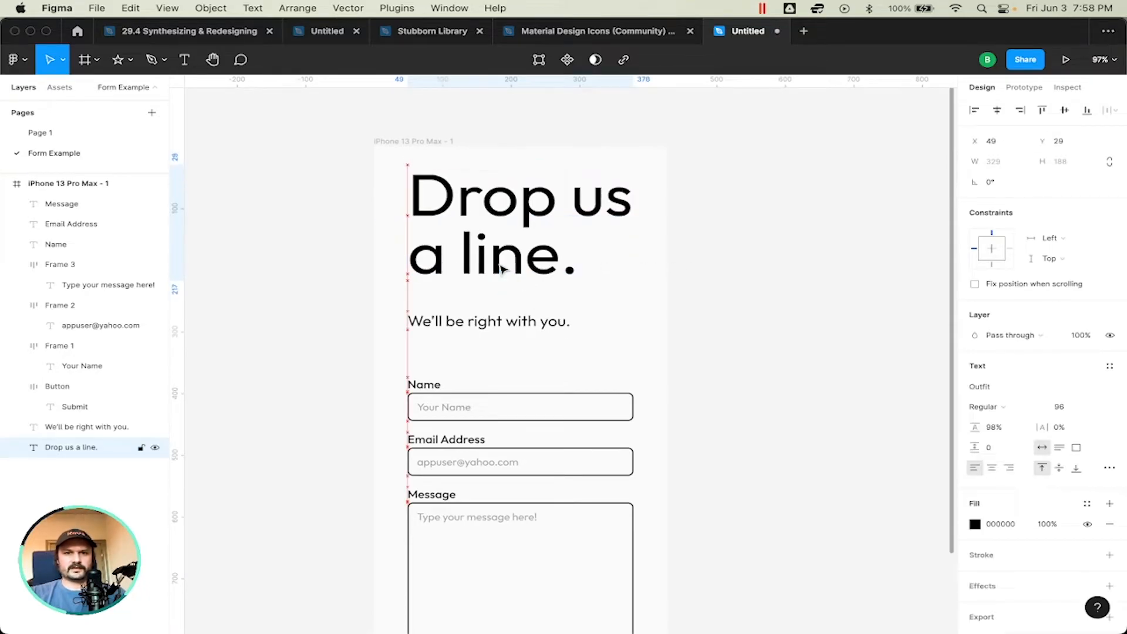
key(Down)
key(Down)
key(Down)
key(Down)
key(Down)
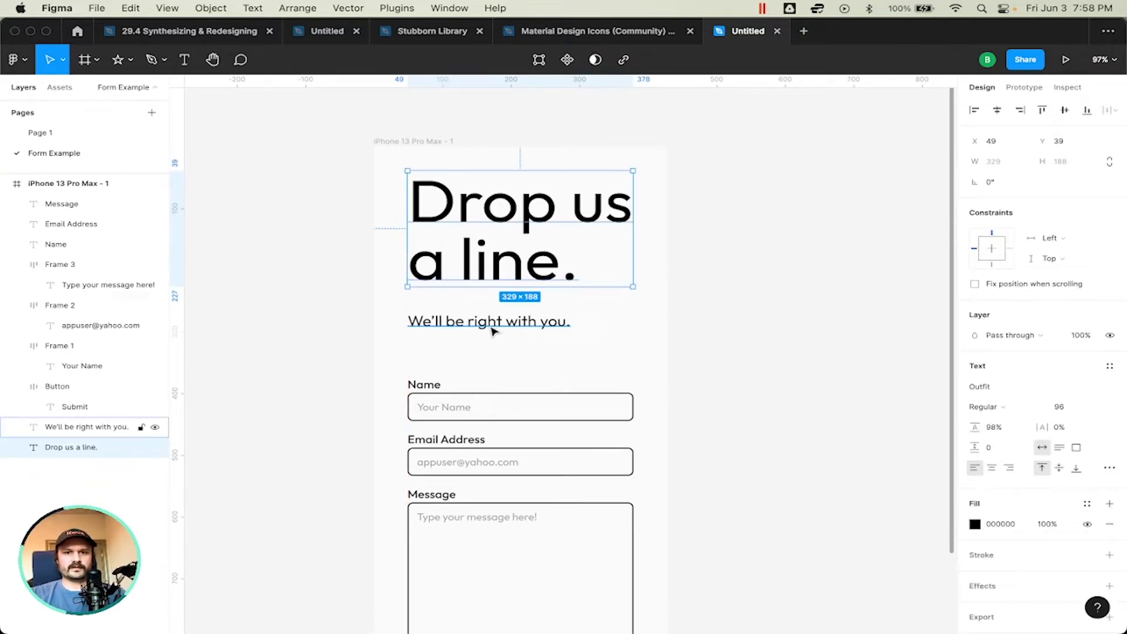
Step: Nudge the "We'll be right with you." text up to Y 262, closer to the heading
click(488, 324)
key(Up)
key(Up)
key(Up)
key(Up)
key(Up)
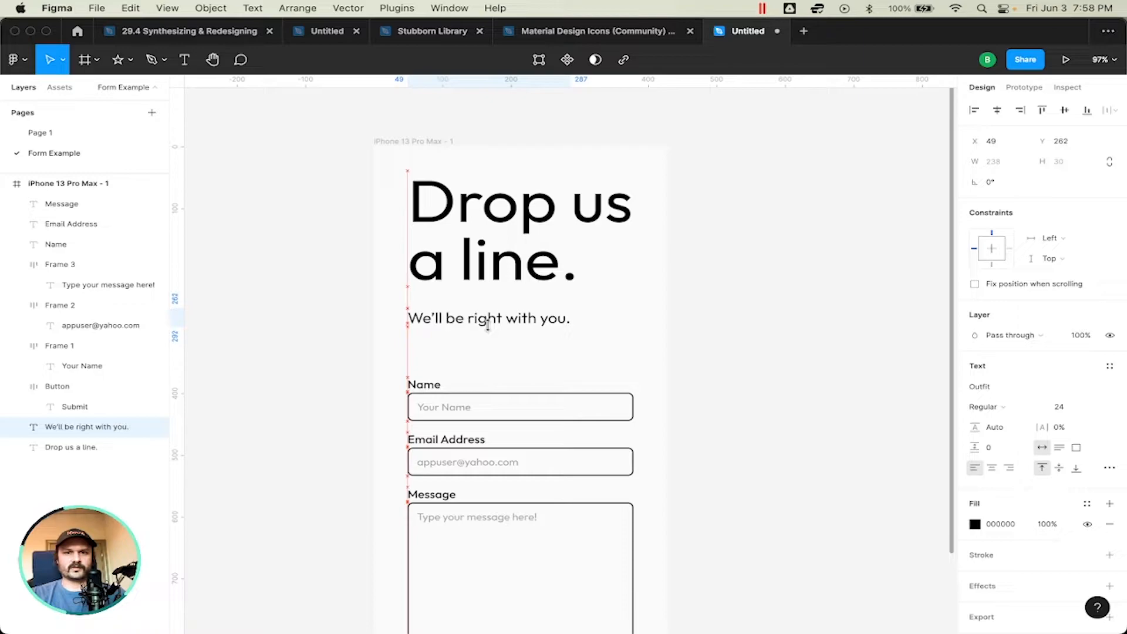
click(796, 313)
scroll(795, 312, down, 5)
scroll(795, 313, up, 1)
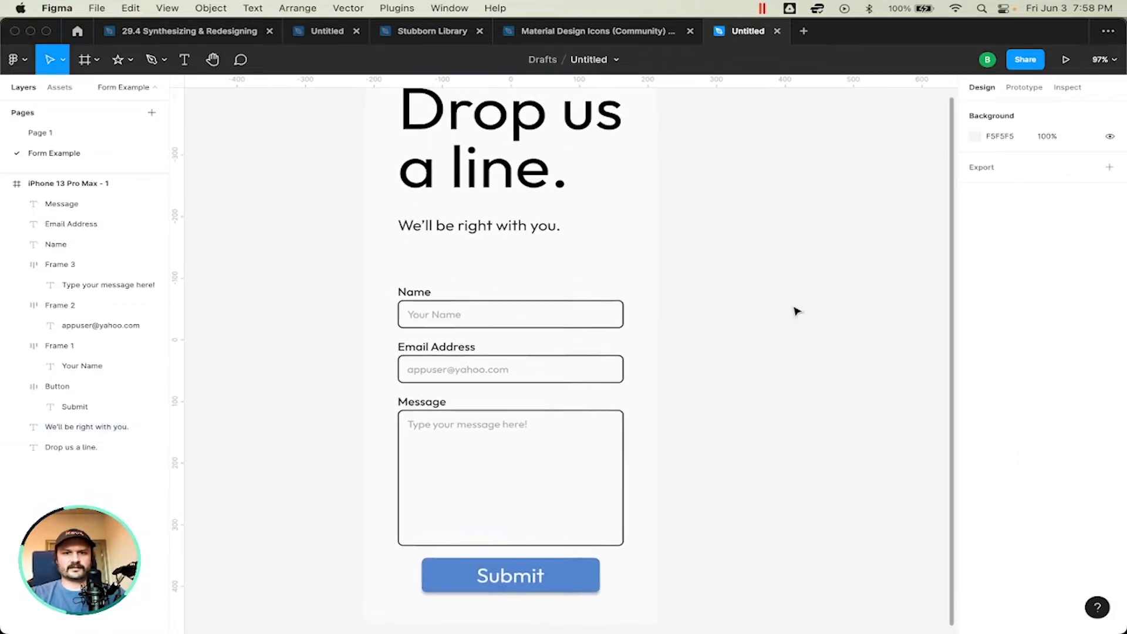
Step: Move the Name and Email Address fields up with their labels so the three form fields have wider, even gaps
scroll(795, 313, down, 2)
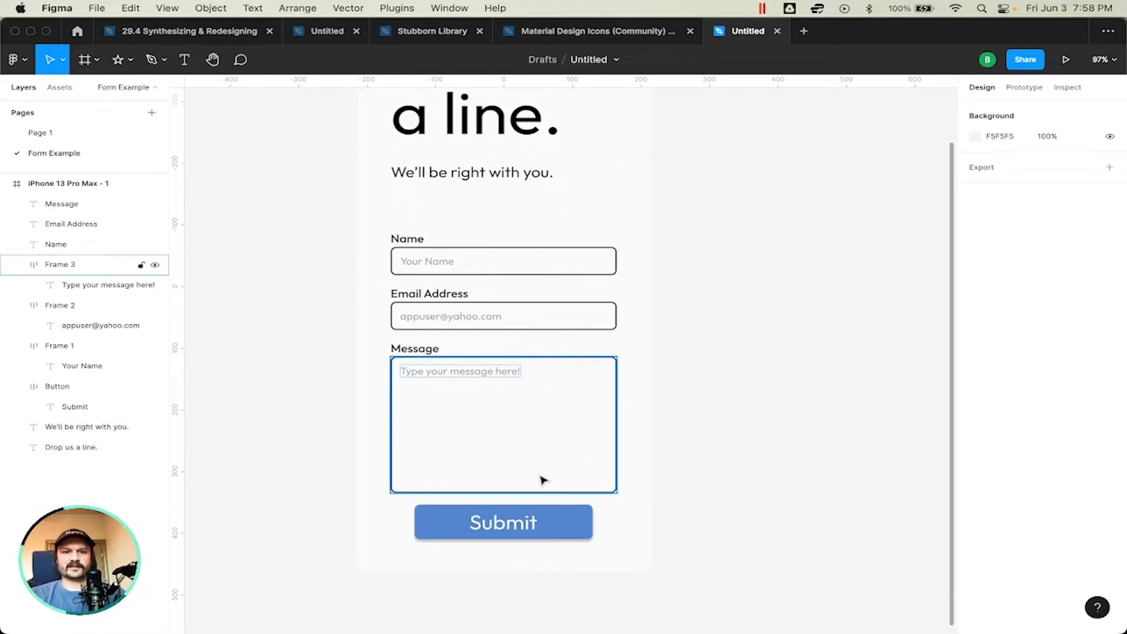
drag(389, 213, 478, 264)
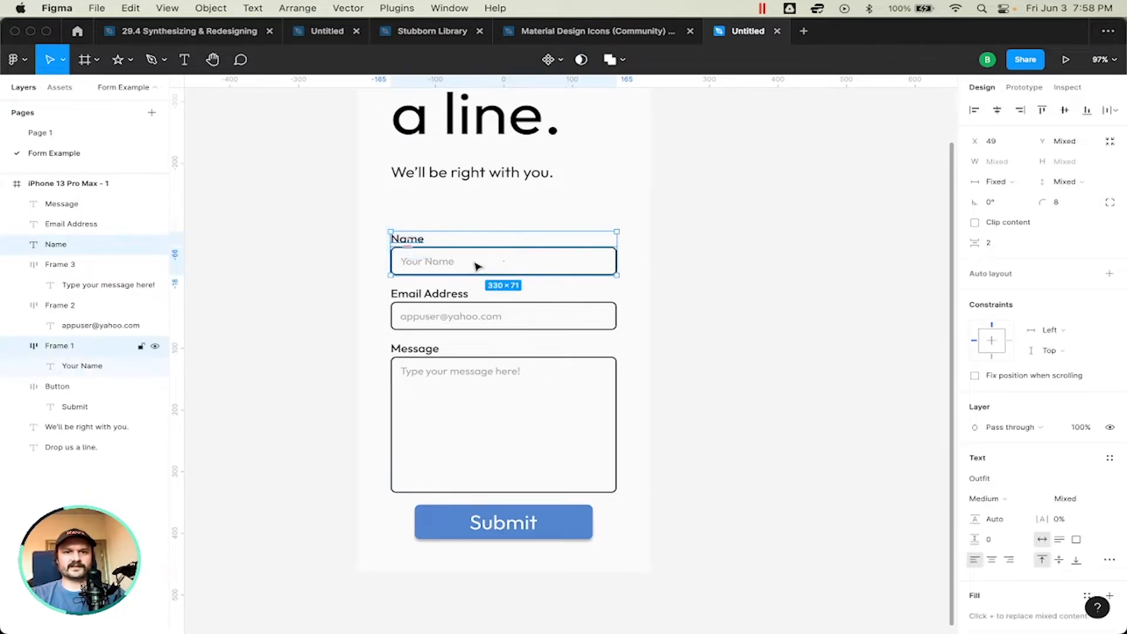
key(shift+Up)
key(shift+Up)
drag(371, 286, 446, 320)
key(shift+Up)
click(825, 334)
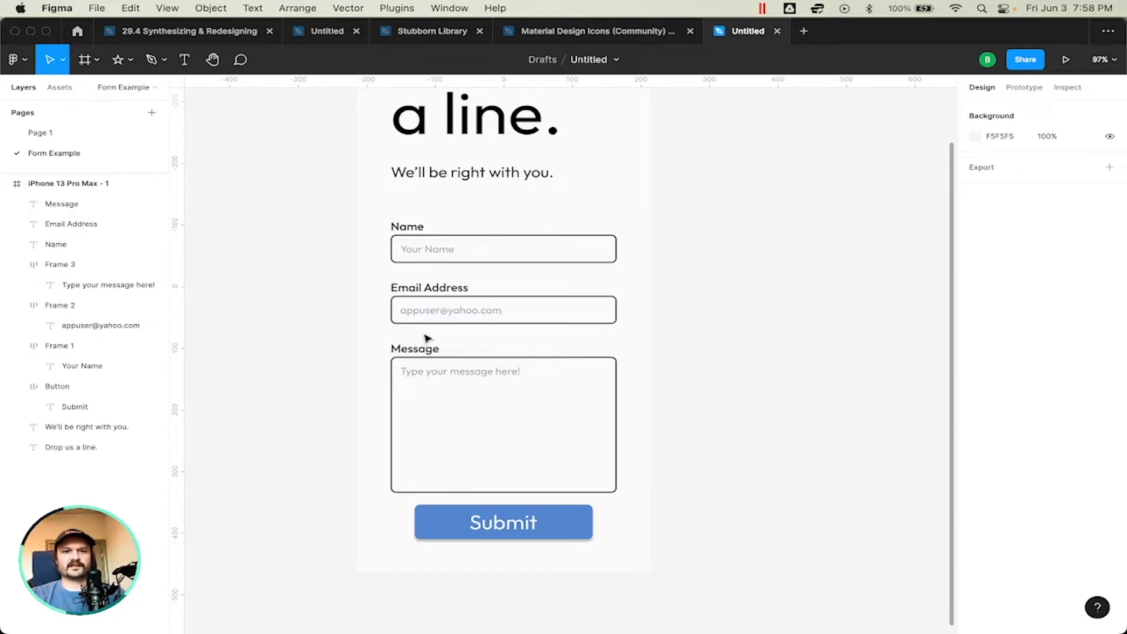
Step: Move the Submit button slightly down to widen the gap below the Message field
scroll(631, 334, up, 2)
scroll(631, 335, right, 2)
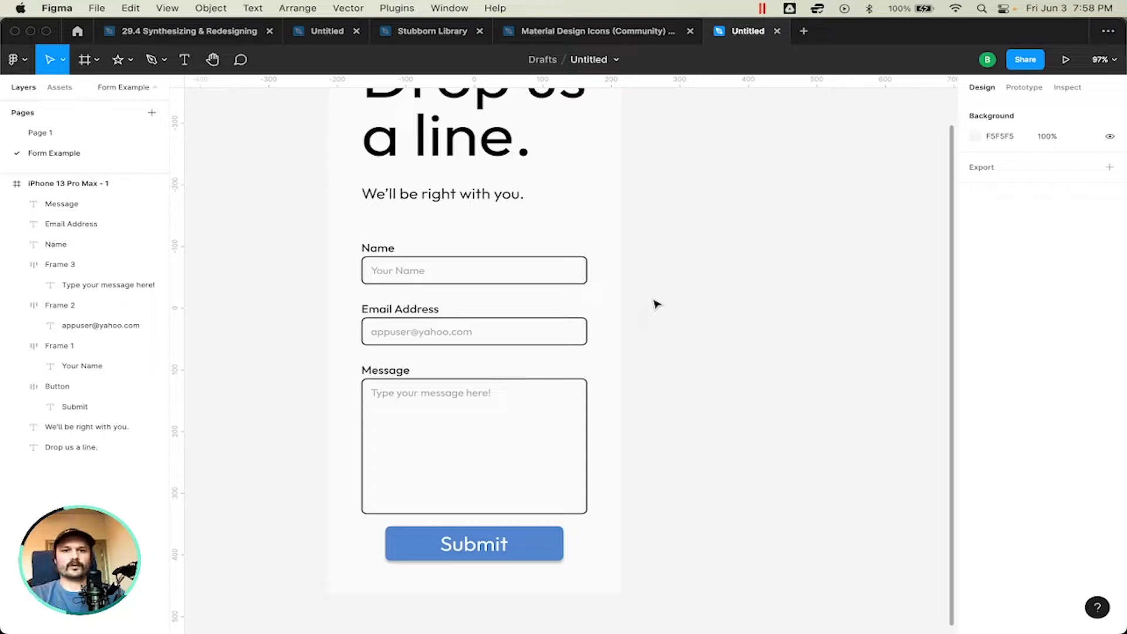
click(514, 543)
drag(512, 543, 512, 549)
click(867, 448)
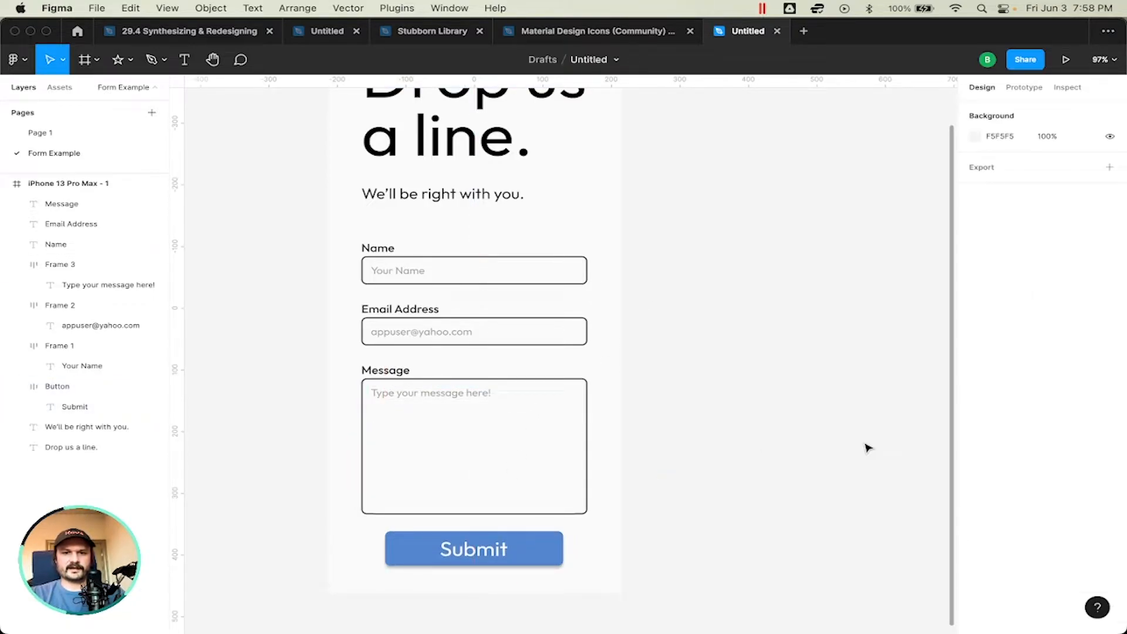
Step: Try centring the "We'll be right with you." text and aligning it to the frame's left edge, and undo both alignments
scroll(868, 448, down, 5)
scroll(868, 448, up, 4)
scroll(868, 448, right, 2)
scroll(868, 448, up, 1)
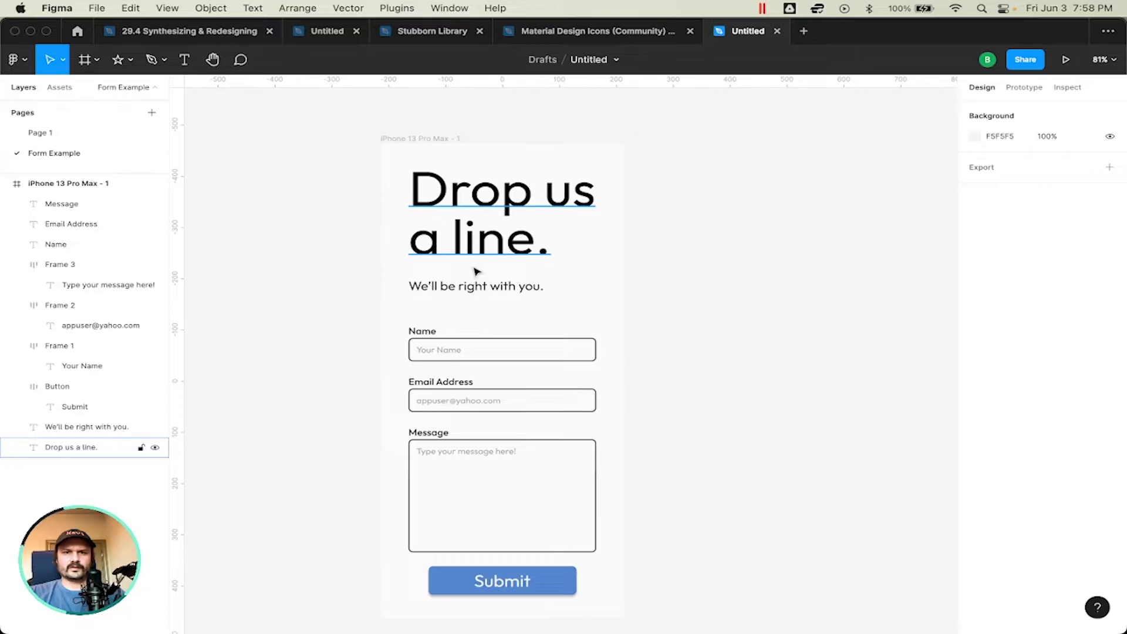
click(470, 287)
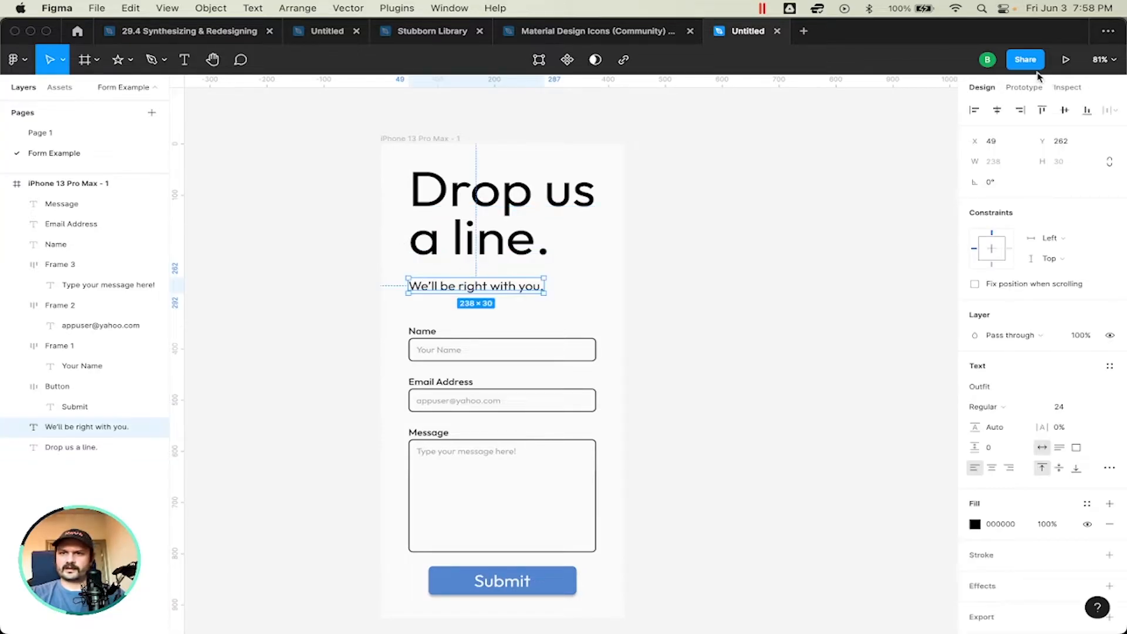
click(997, 110)
click(802, 298)
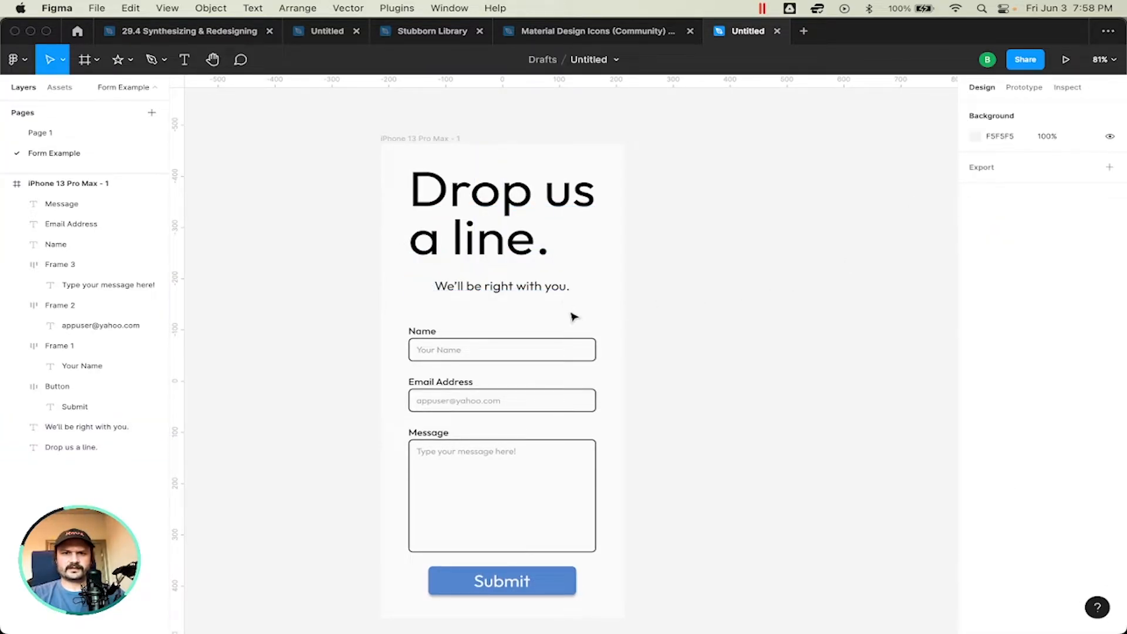
click(547, 292)
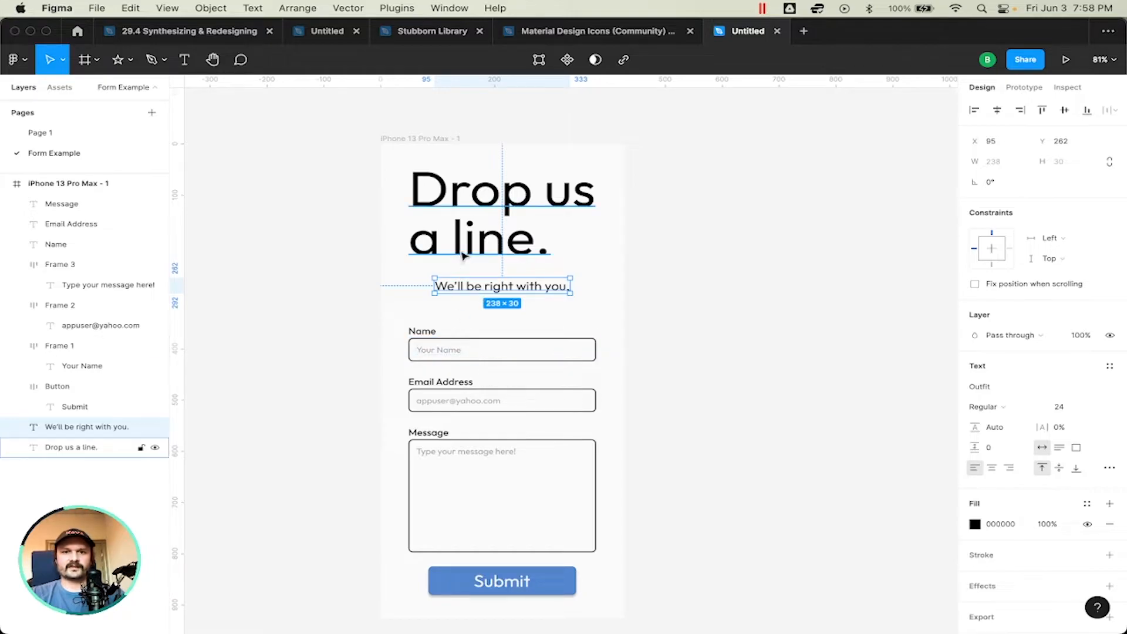
click(970, 114)
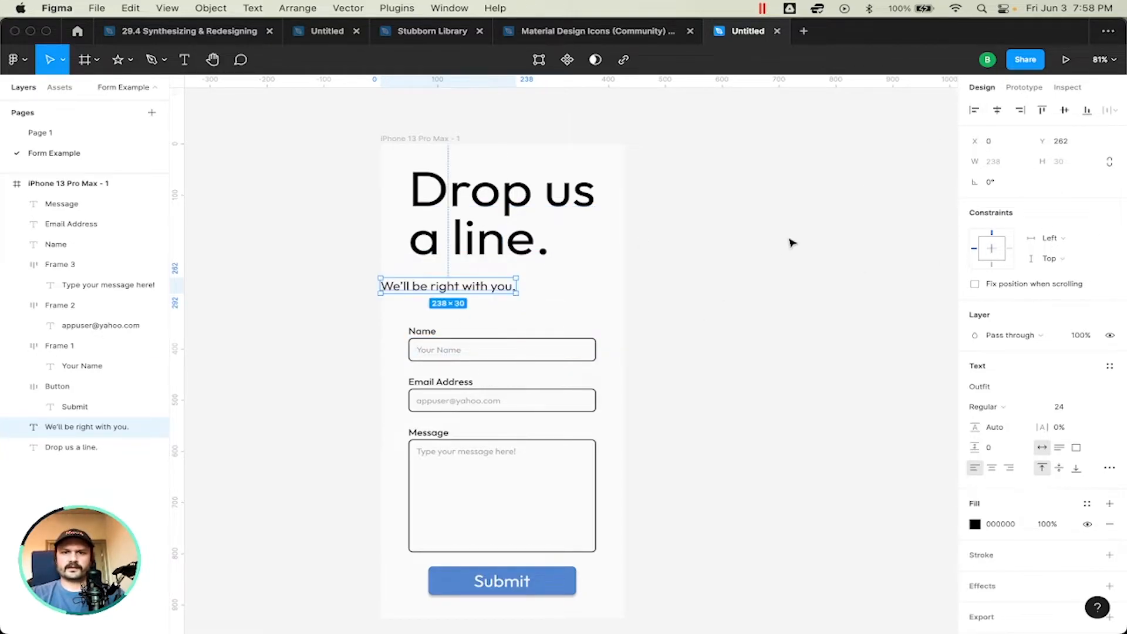
key(ctrl+z)
key(super+z)
key(super+z)
key(super+z)
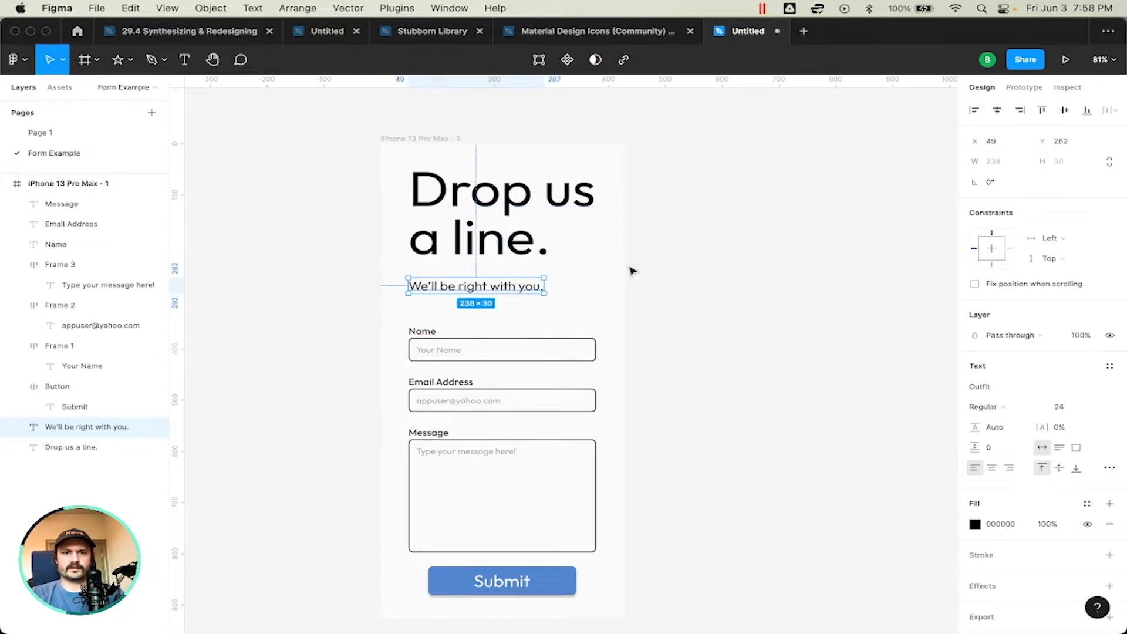
click(464, 241)
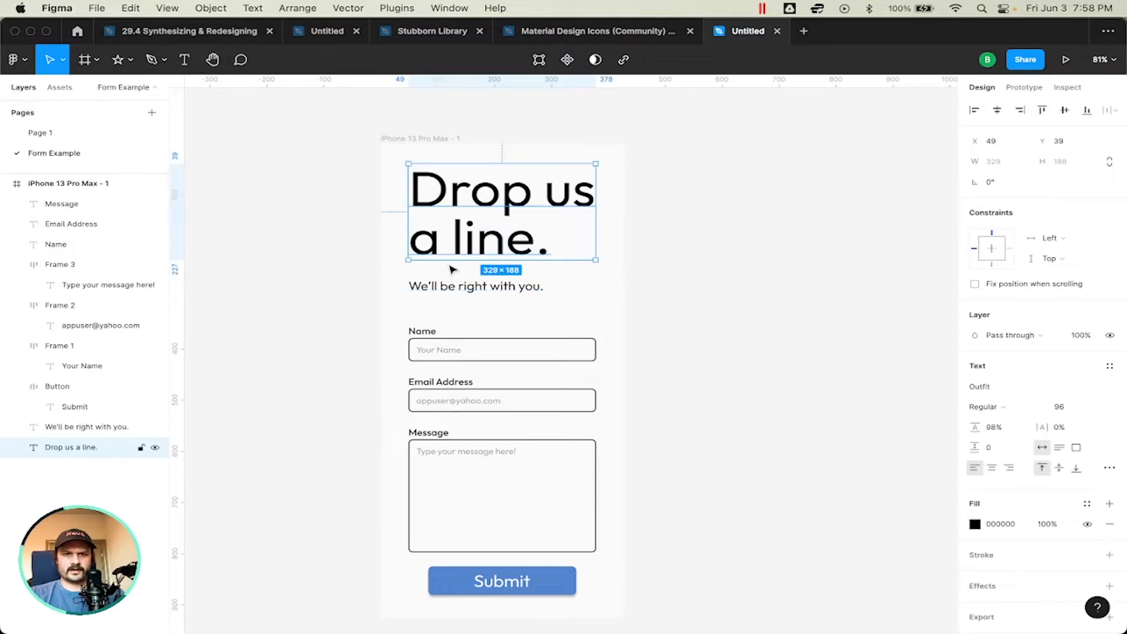
click(697, 272)
scroll(697, 272, down, 1)
scroll(697, 272, right, 1)
scroll(697, 276, up, 1)
scroll(697, 276, left, 1)
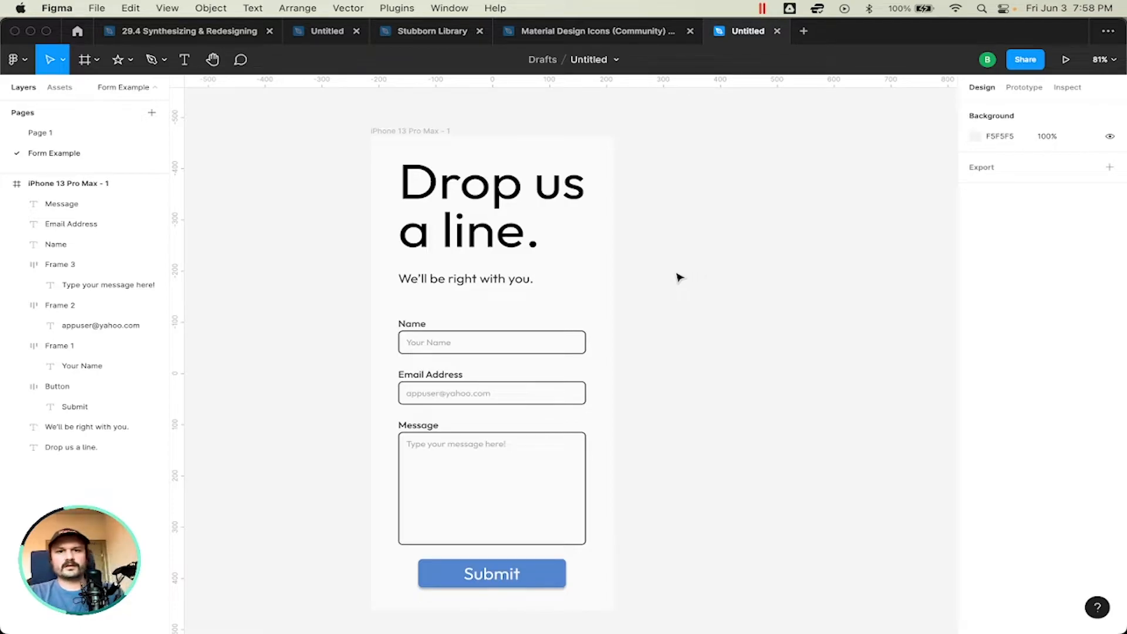
click(408, 134)
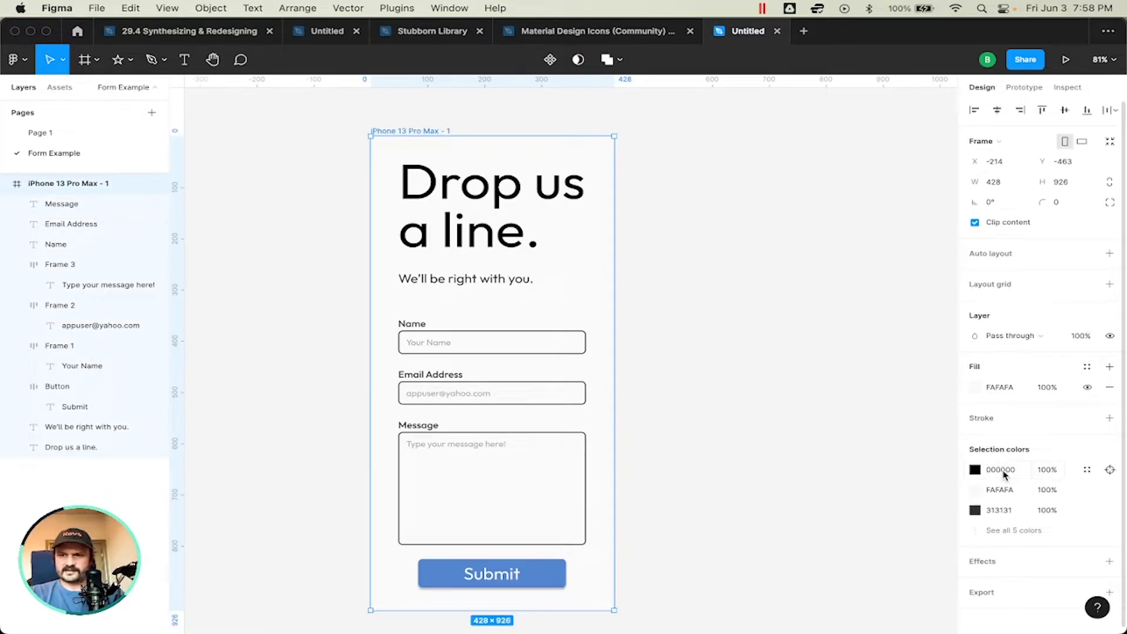
click(688, 241)
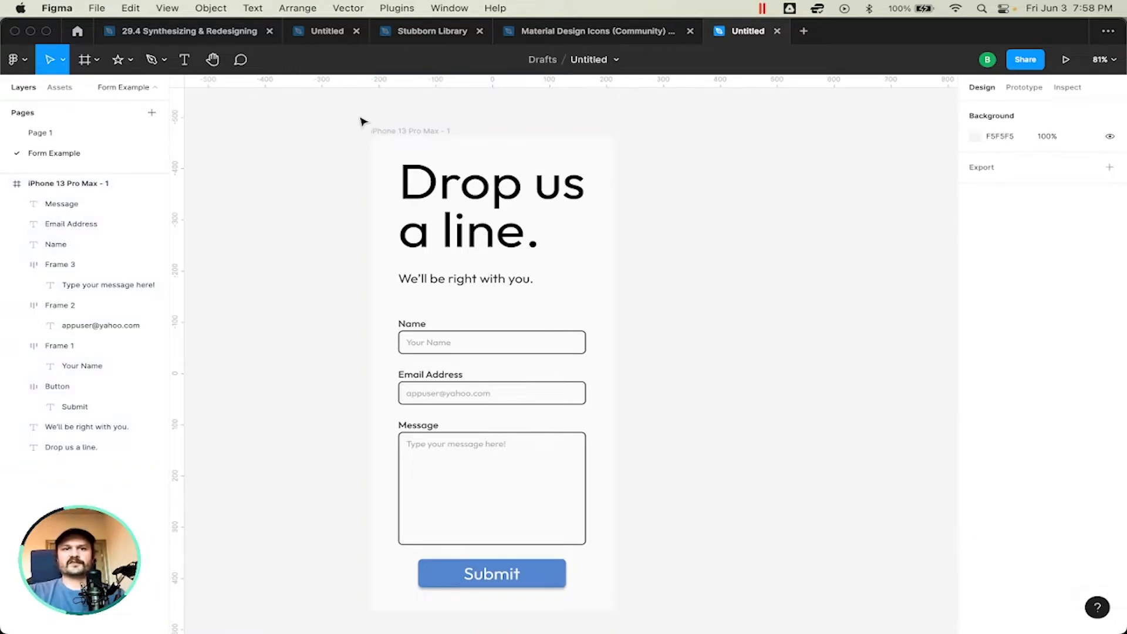
Step: Change the five text layers using black (000000) in the iPhone 13 Pro Max frame to the fill 313131
click(378, 130)
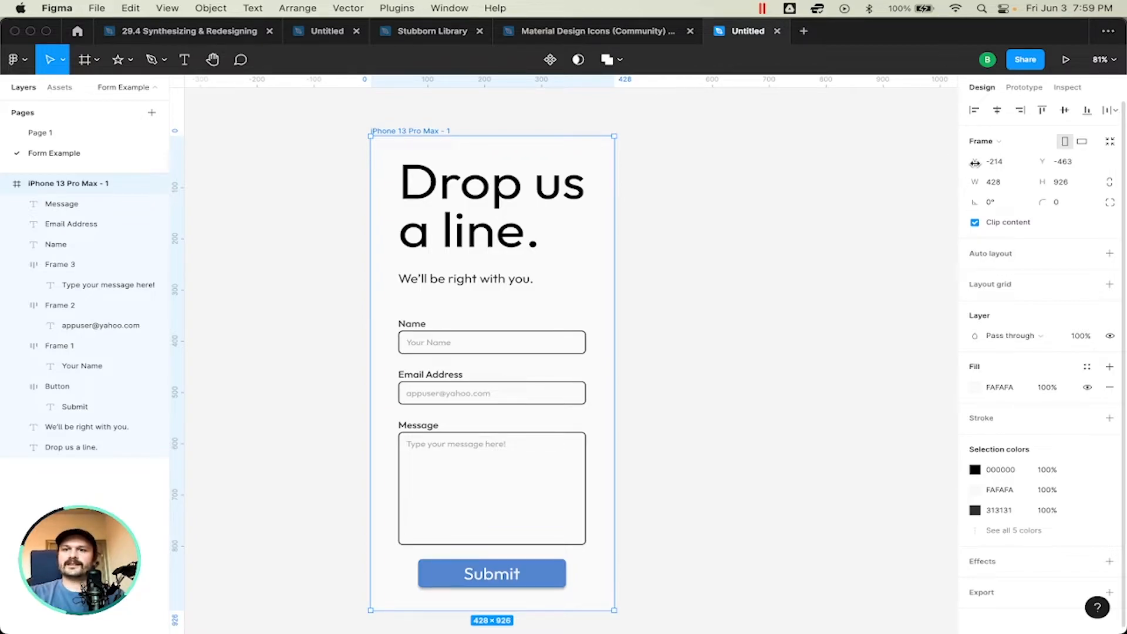
click(997, 528)
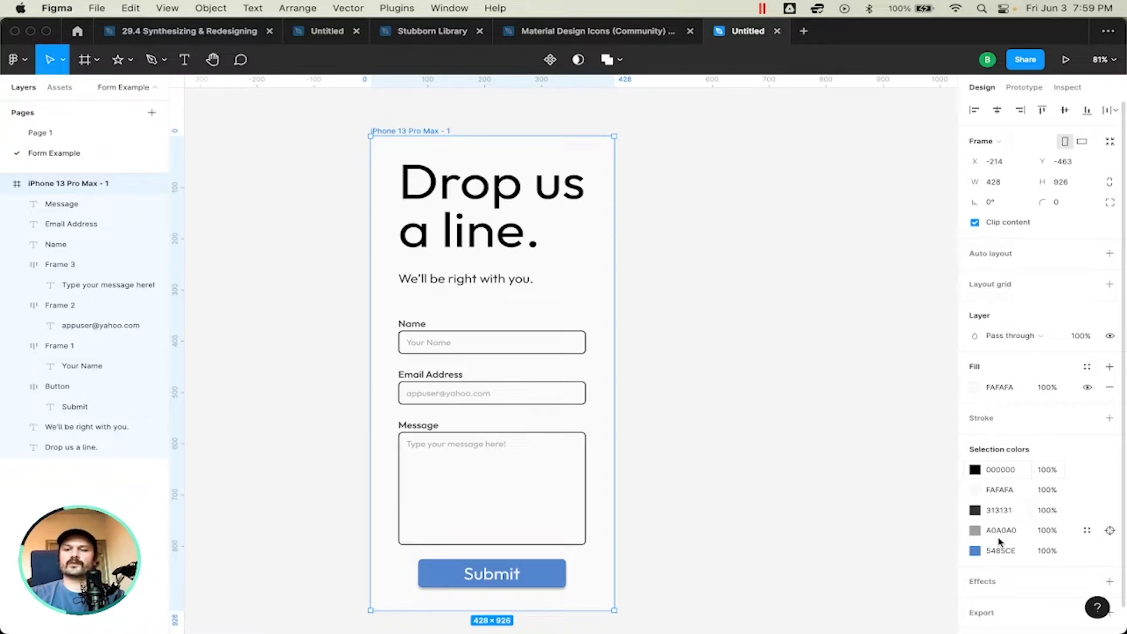
click(1000, 470)
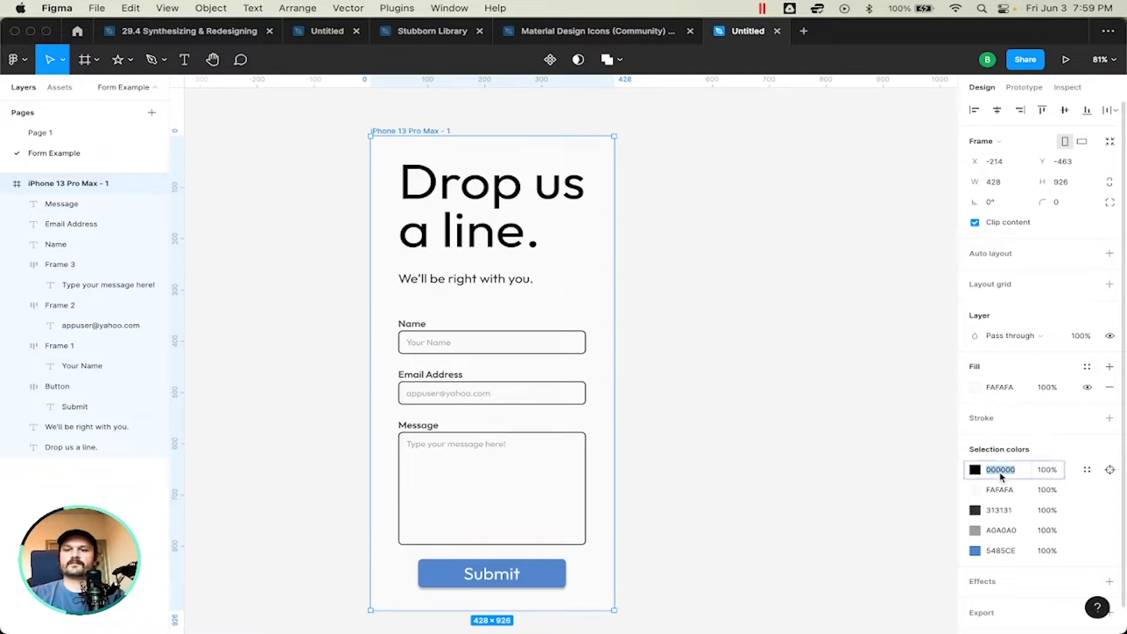
click(1109, 471)
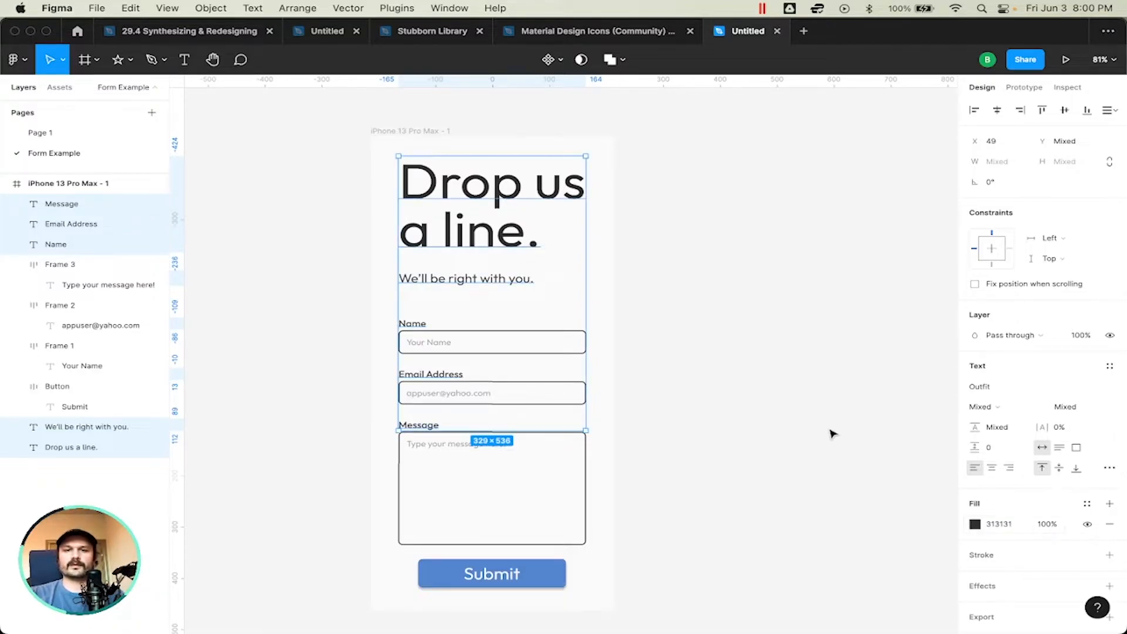
click(664, 306)
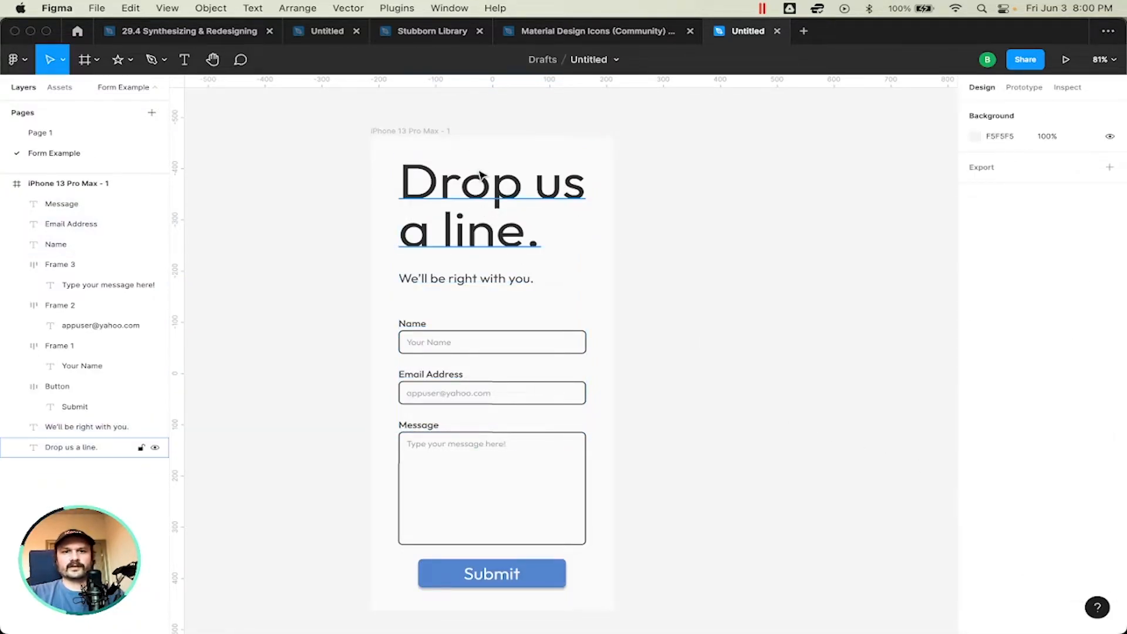
Step: Try applying the Grays/Dark colour style to the frame's 313131 colour, and undo it
click(411, 131)
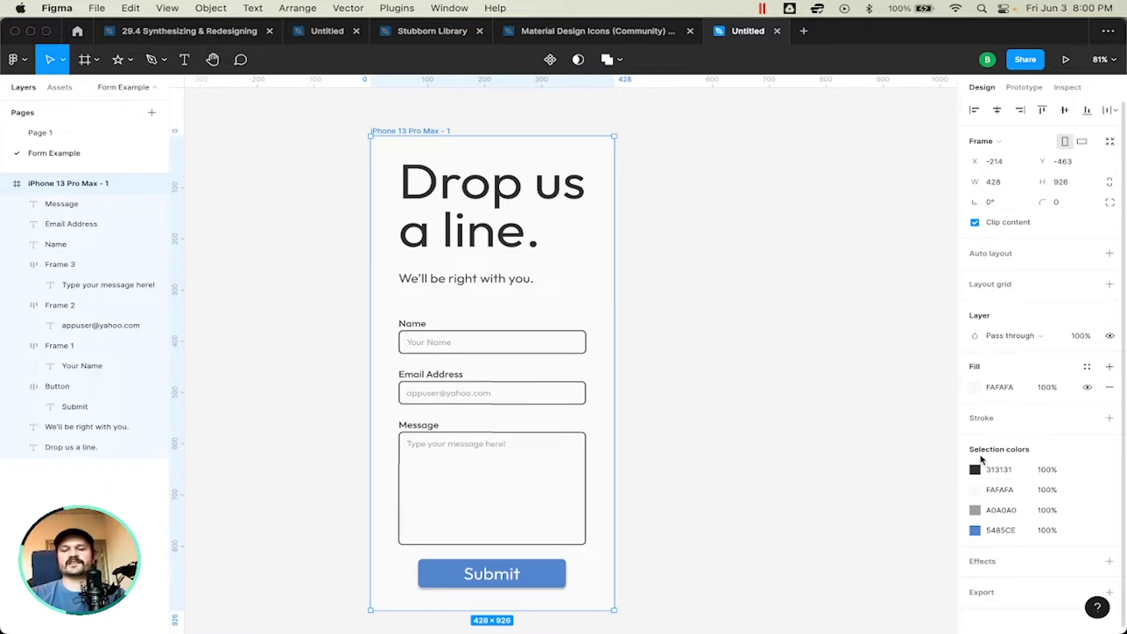
mouse_move(980, 471)
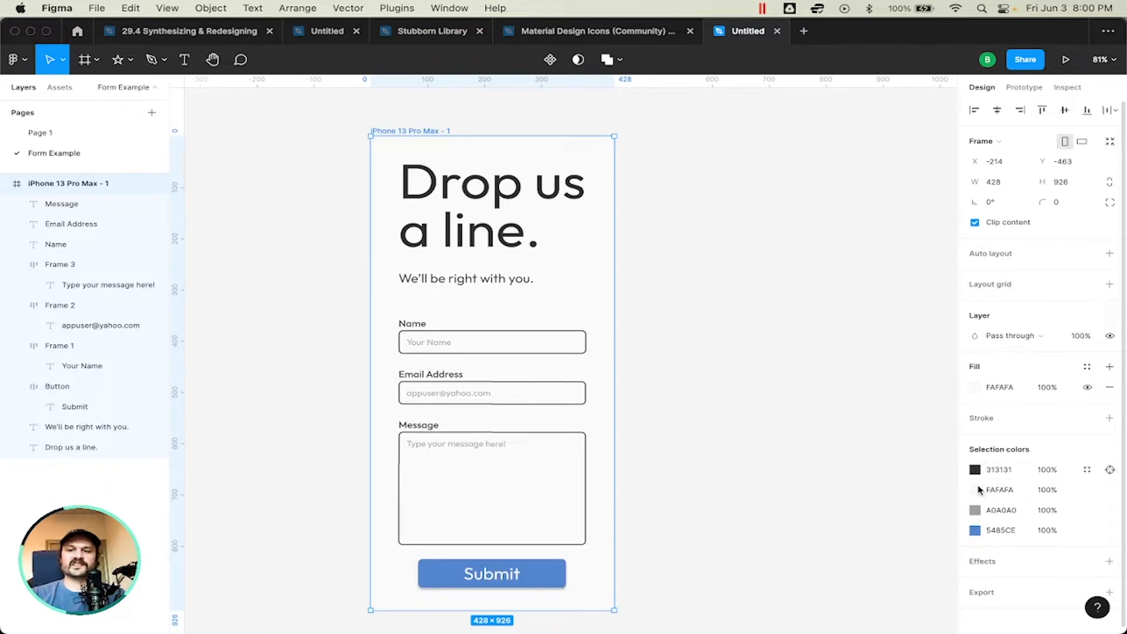
click(1088, 470)
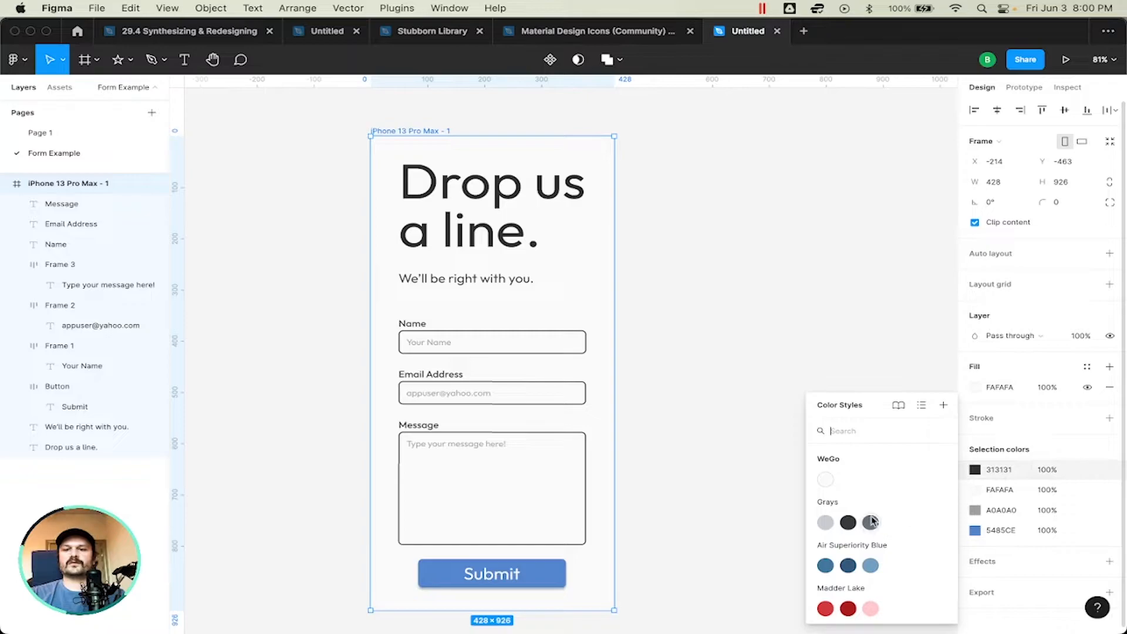
click(848, 523)
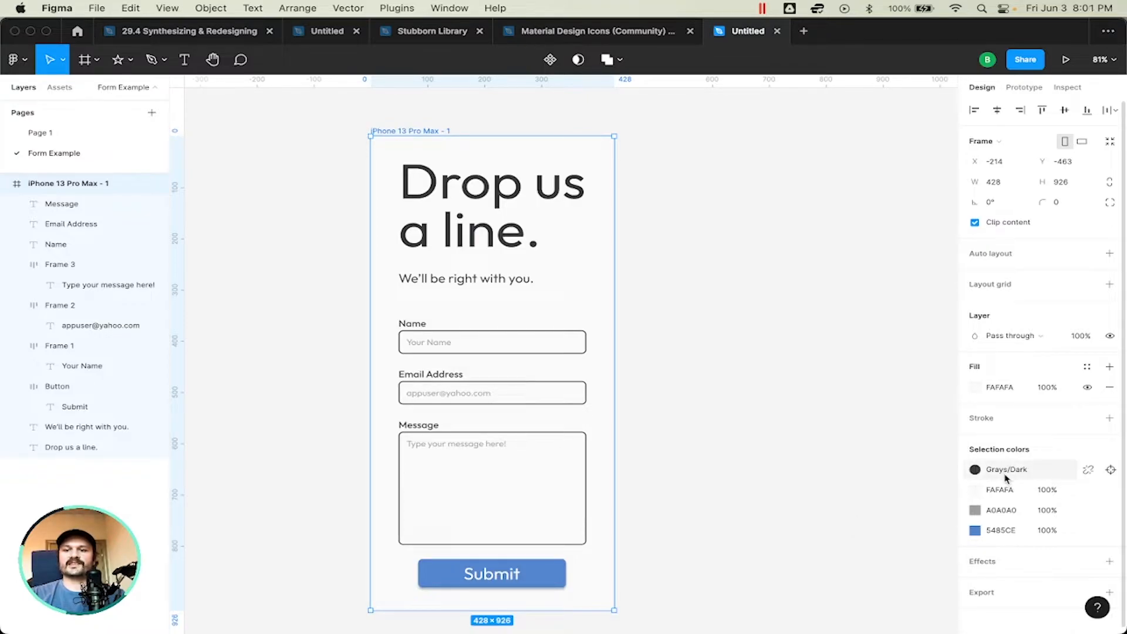
click(828, 417)
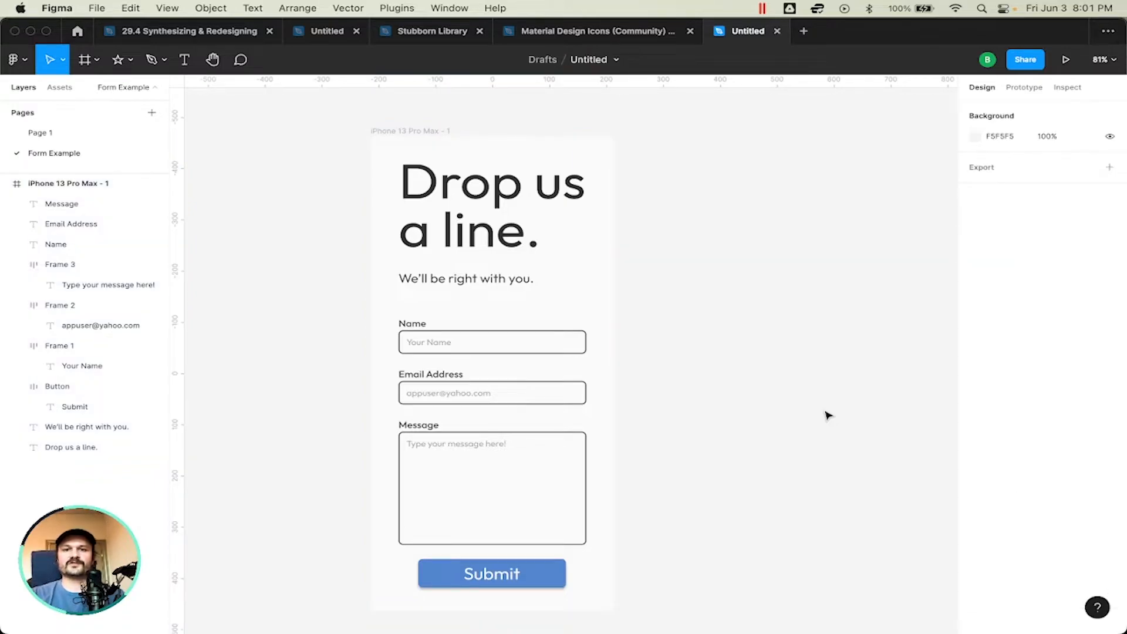
scroll(746, 355, left, 2)
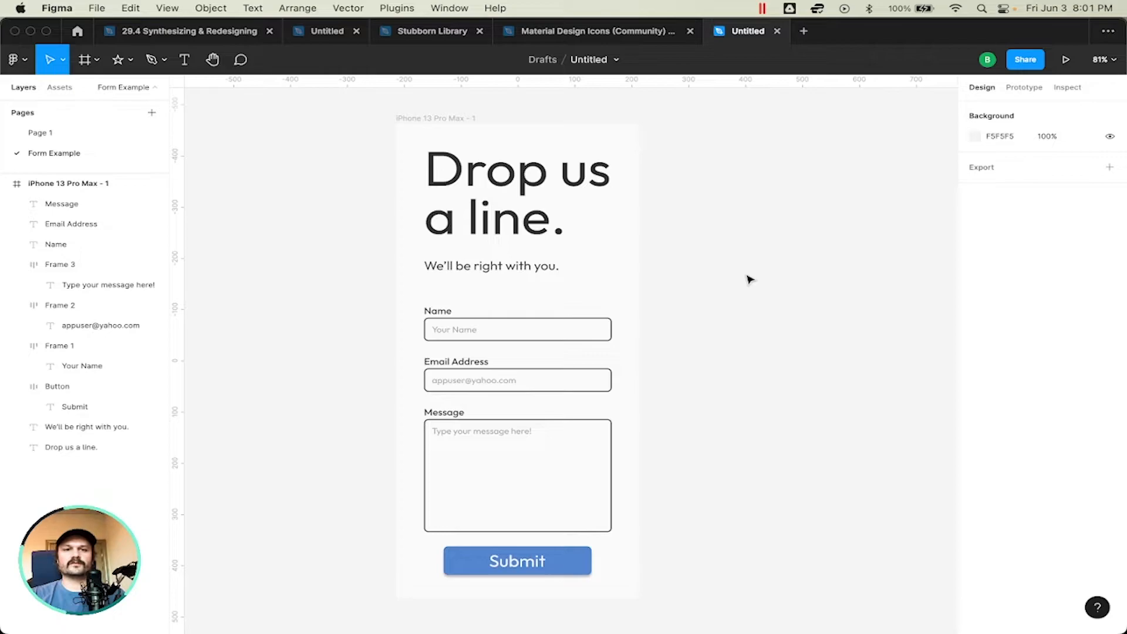
click(449, 120)
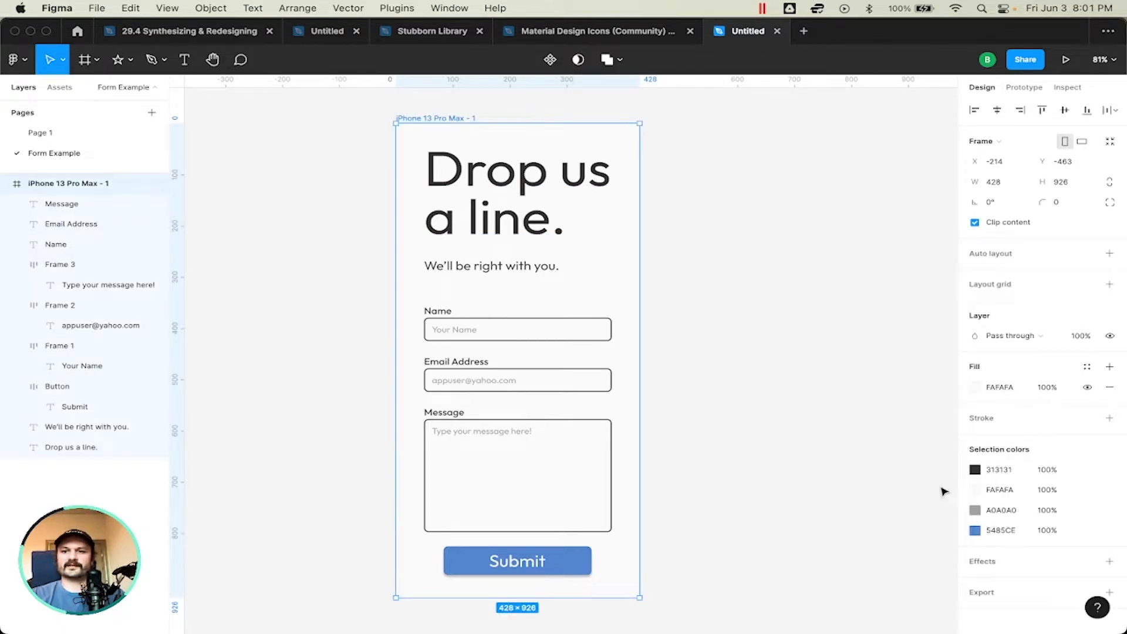
click(710, 267)
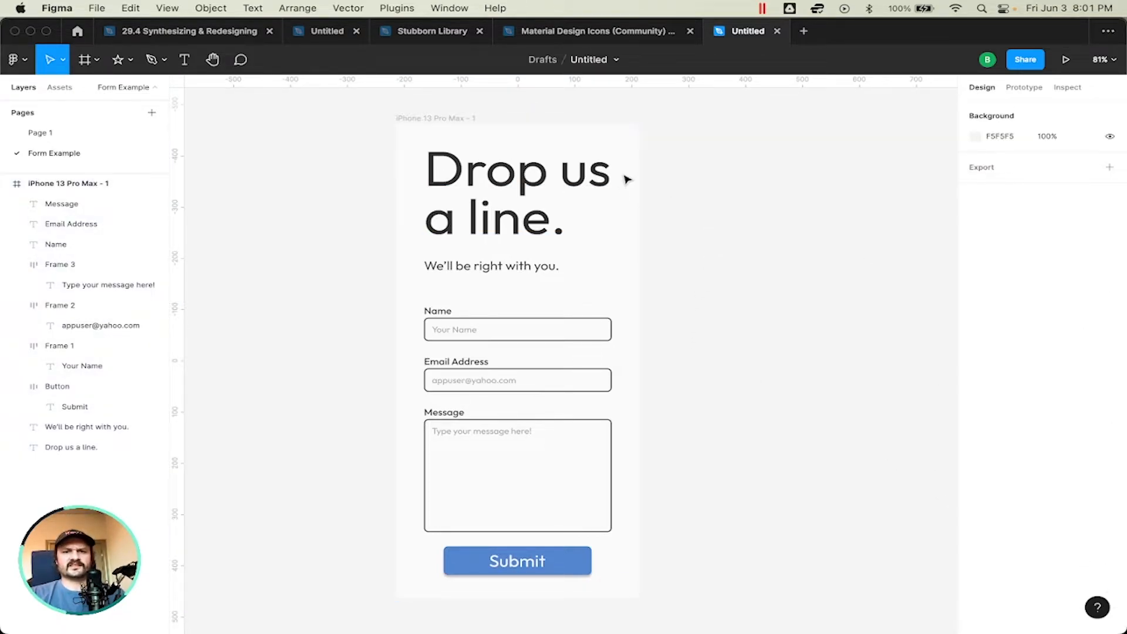
scroll(589, 361, right, 2)
scroll(587, 362, right, 2)
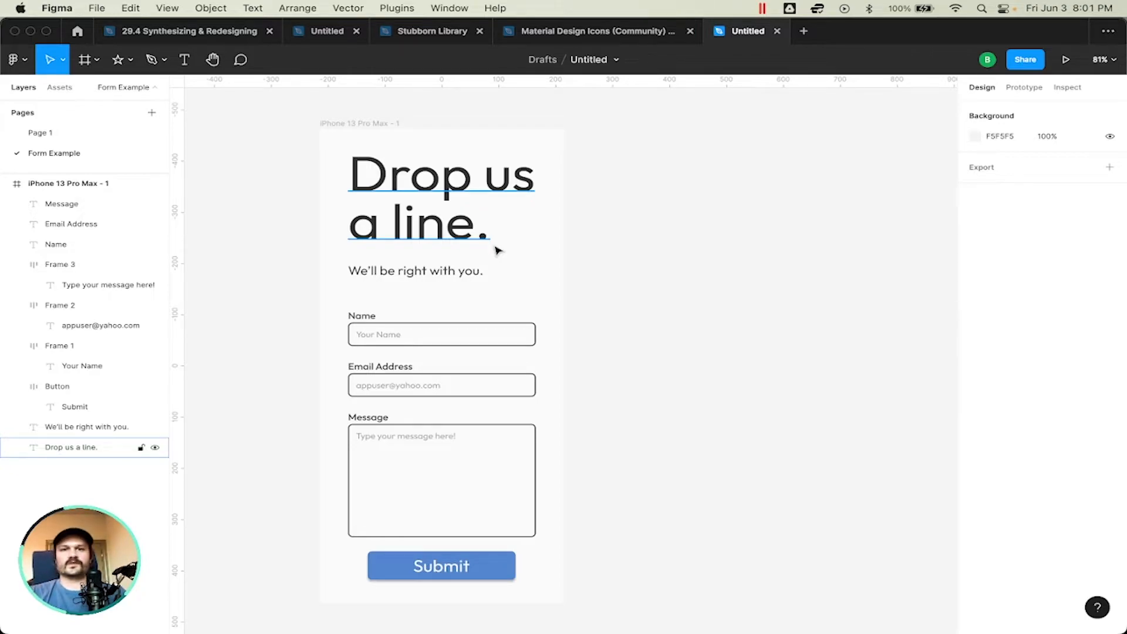
click(446, 276)
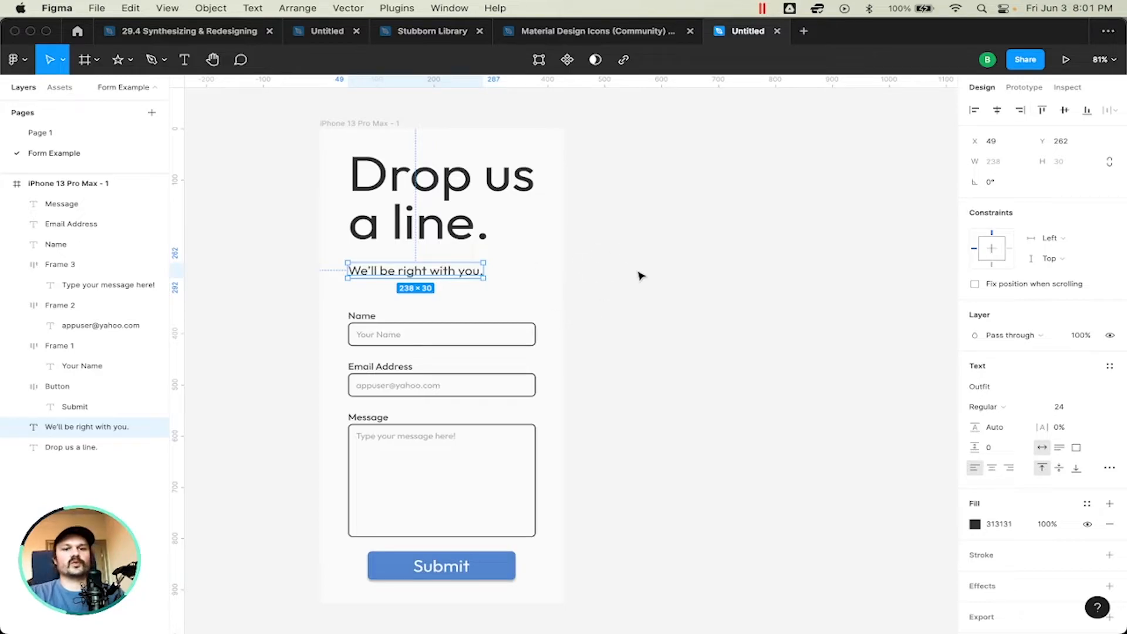
click(648, 366)
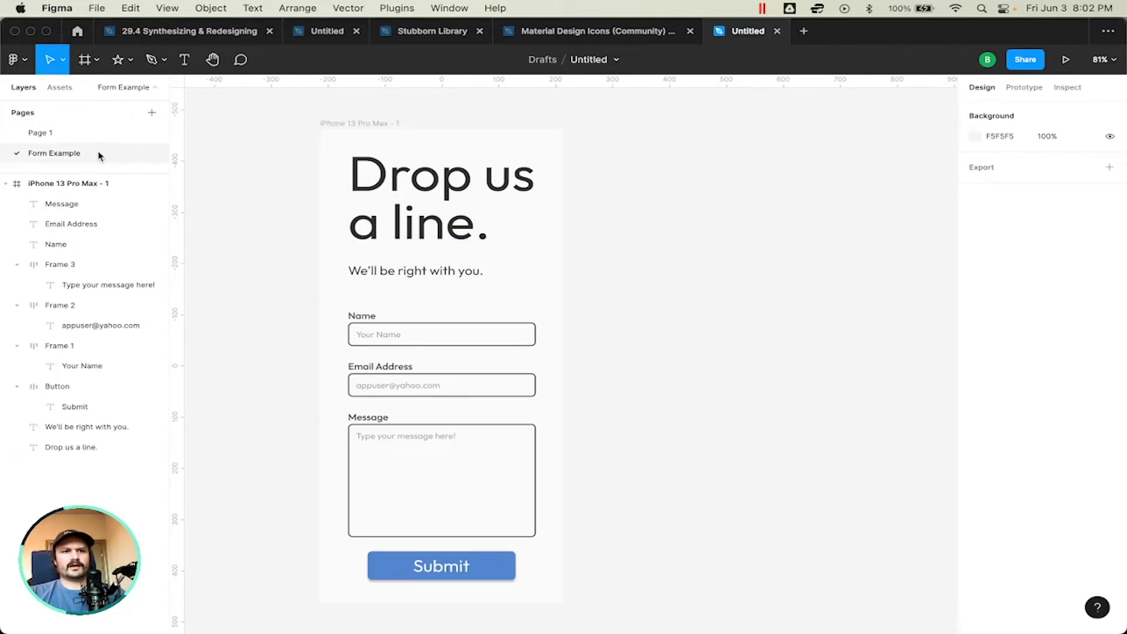
Step: Rename the message field's frame layer (Frame 3) to Textarea
click(68, 267)
double_click(69, 267)
text(Textarea)
key(Return)
Step: Rename the email field's frame layer to "email addy" and the name field's frame layer to "name"
double_click(65, 305)
text(email addy)
key(Return)
click(61, 346)
double_click(61, 346)
text(name)
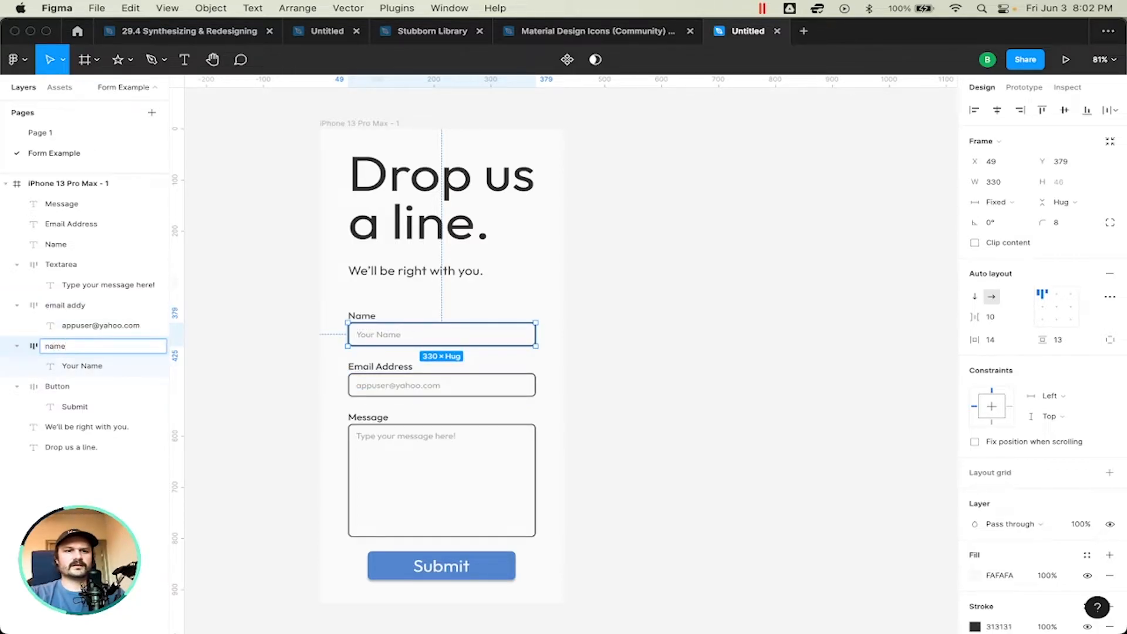
key(Return)
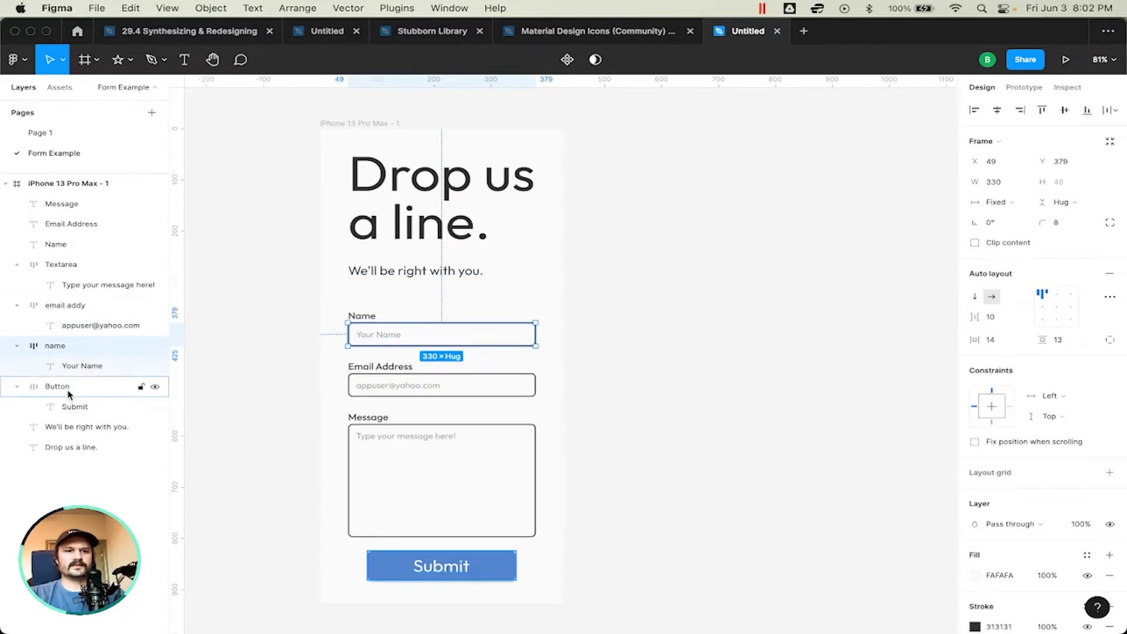
Step: Collapse the Button, name, email addy and Textarea layers in the layer list
click(17, 386)
click(16, 346)
click(17, 305)
click(21, 265)
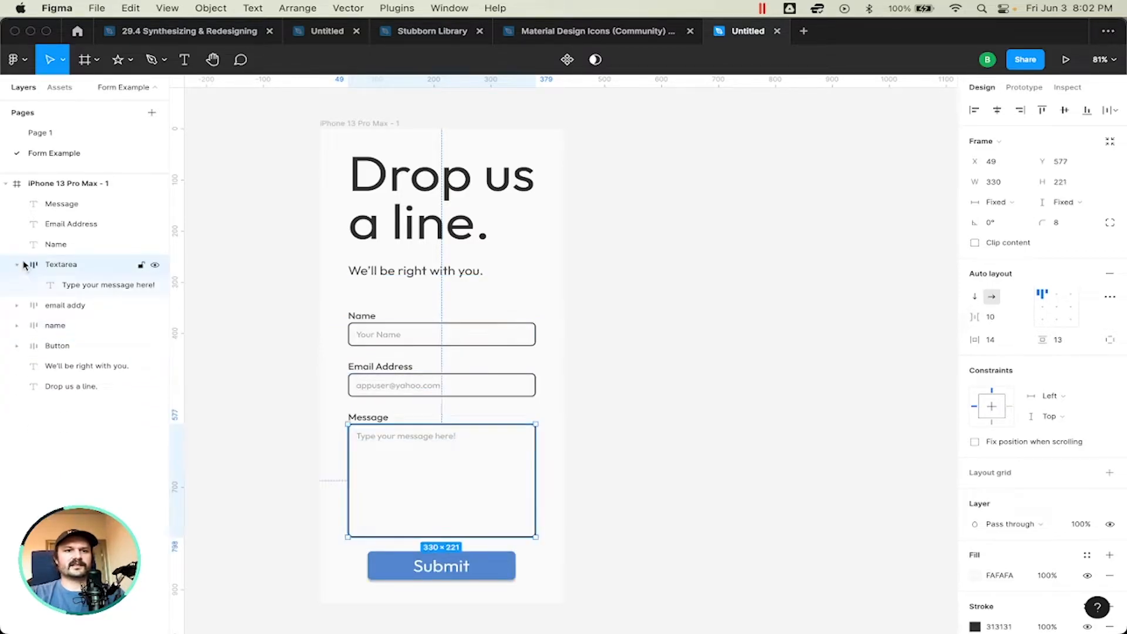
click(18, 265)
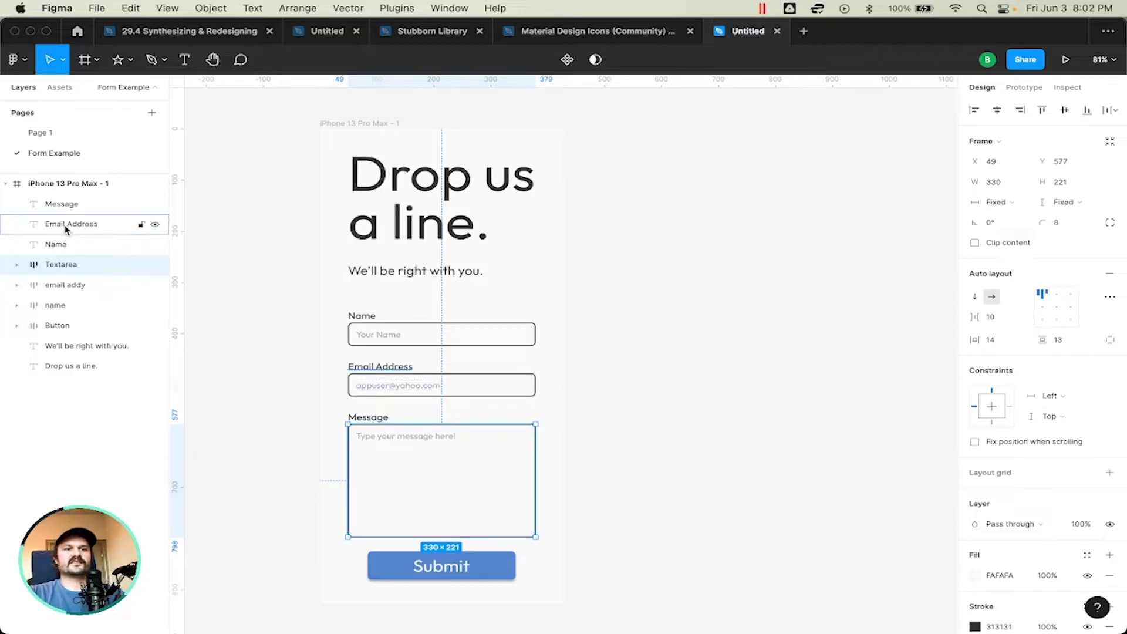
Step: Place the Message label directly above the Textarea layer and group the two under the name Text Area
click(70, 205)
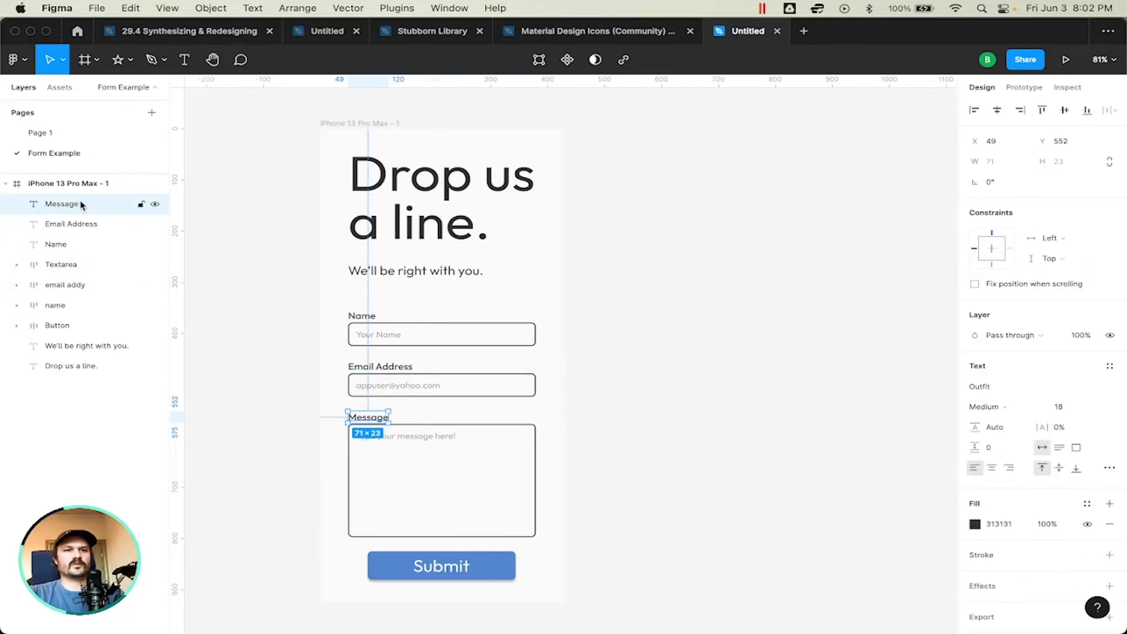
drag(70, 205, 75, 264)
shift+click(75, 264)
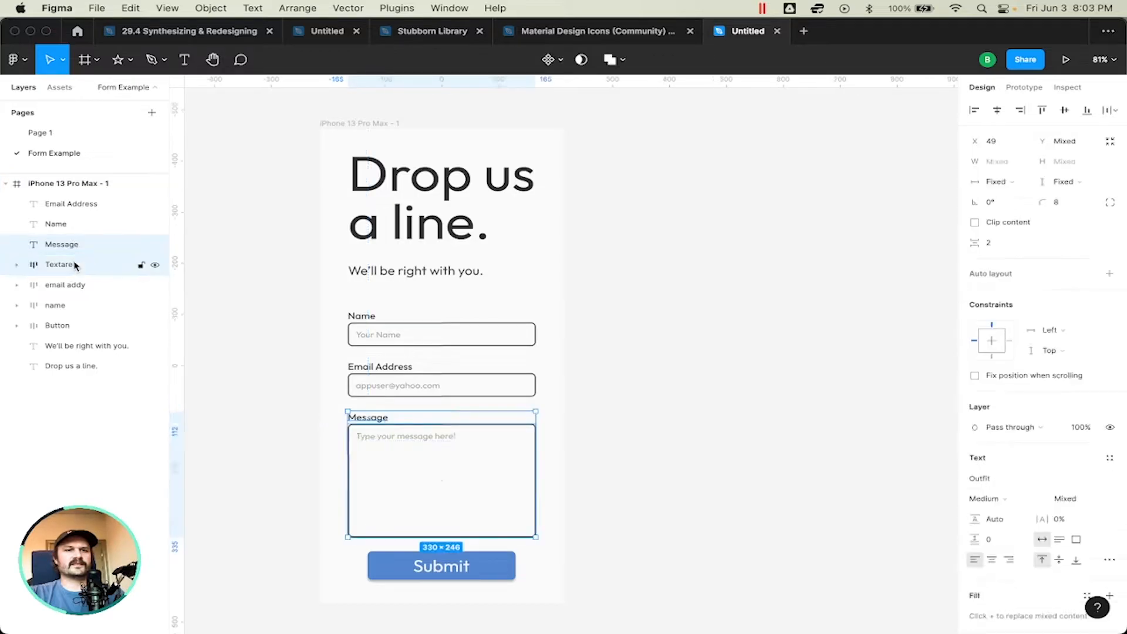
key(super+g)
double_click(65, 242)
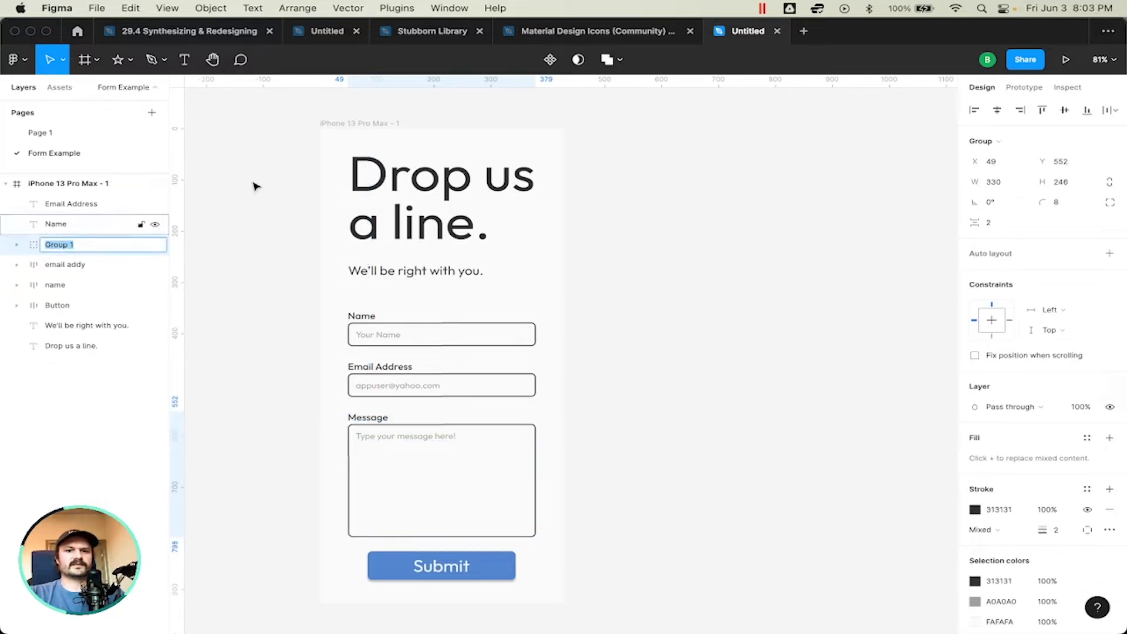
text(Text Area)
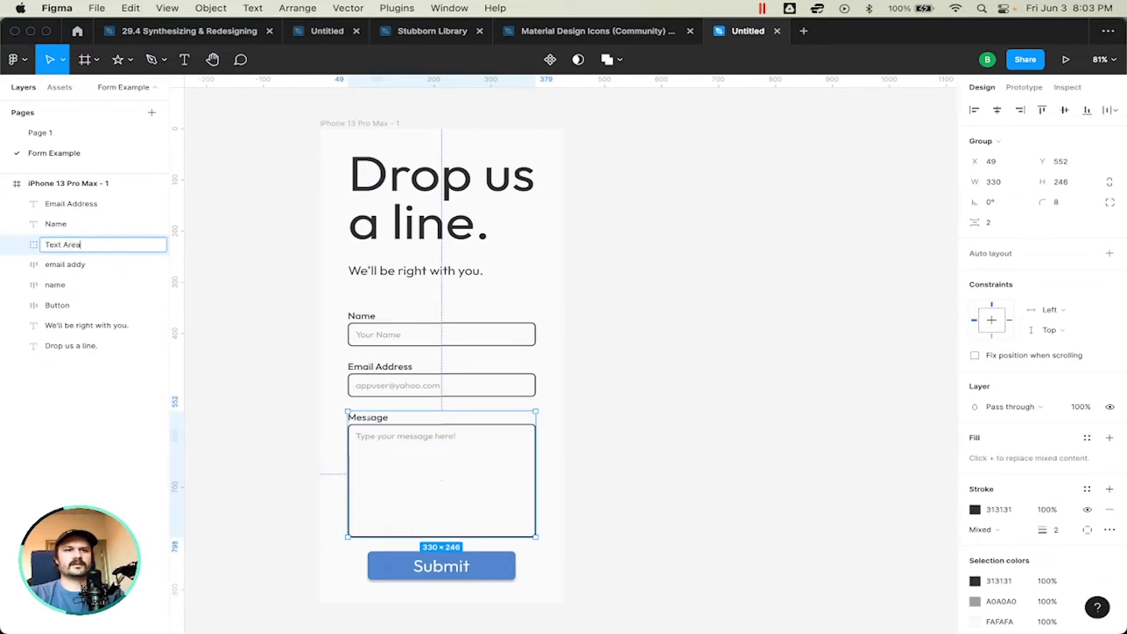
key(Return)
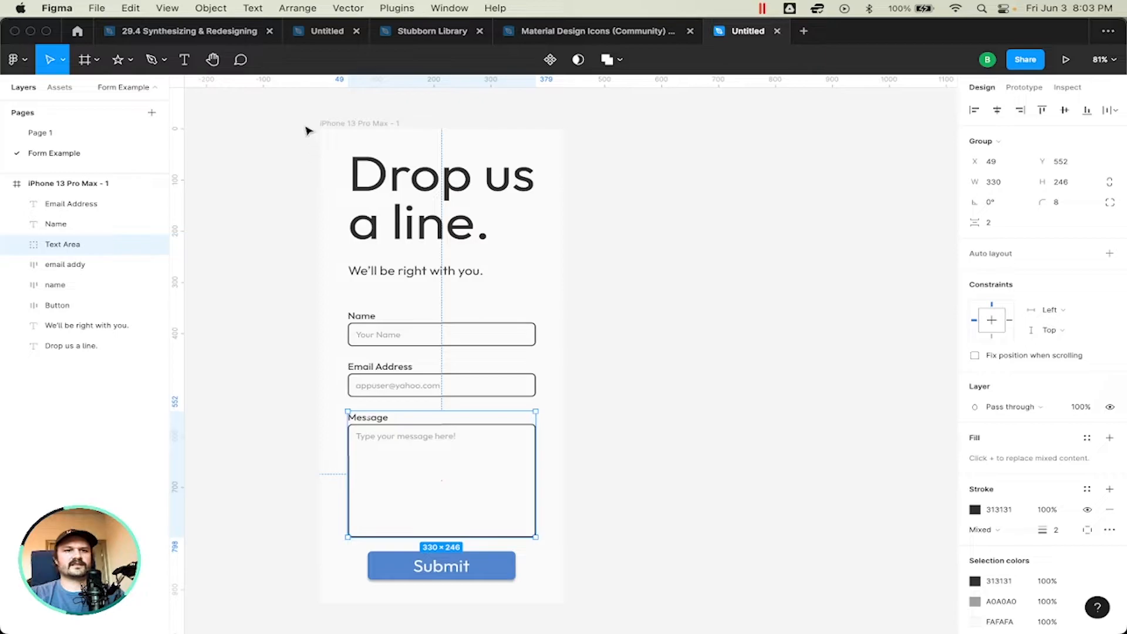
Step: Place the Name label directly above the name field layer and group the two under the name Name
click(71, 226)
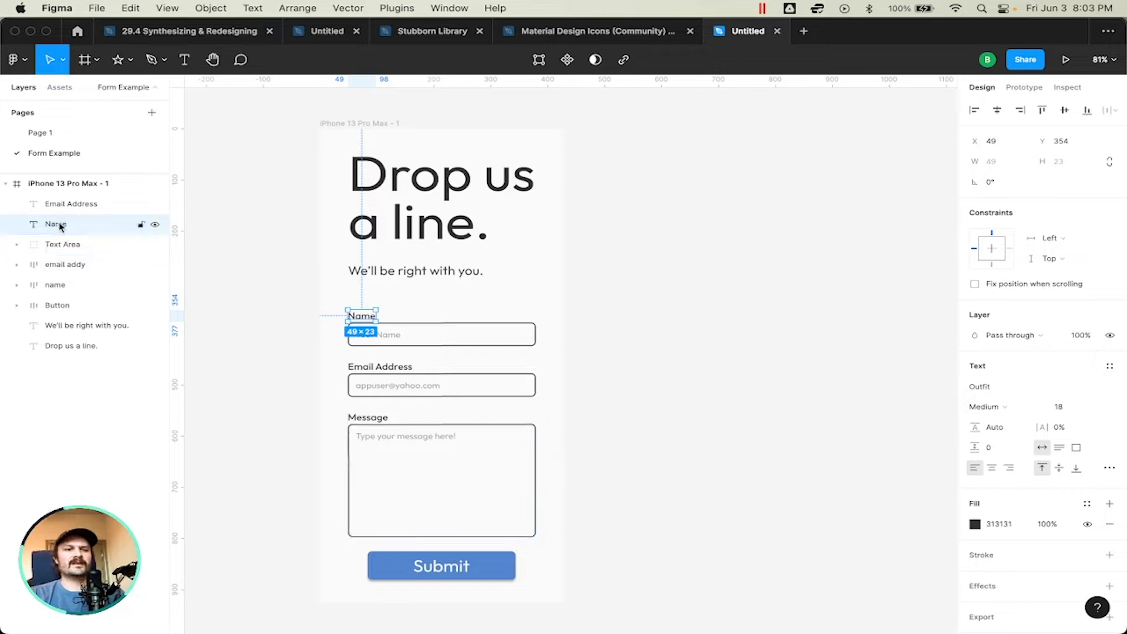
drag(60, 226, 62, 270)
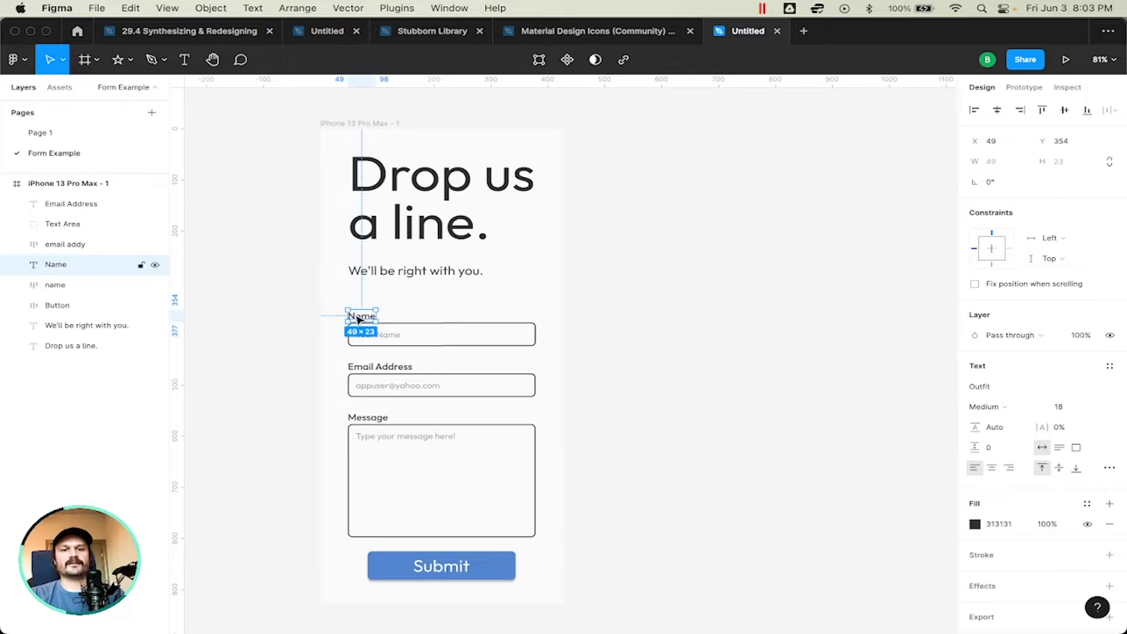
scroll(366, 313, up, 5)
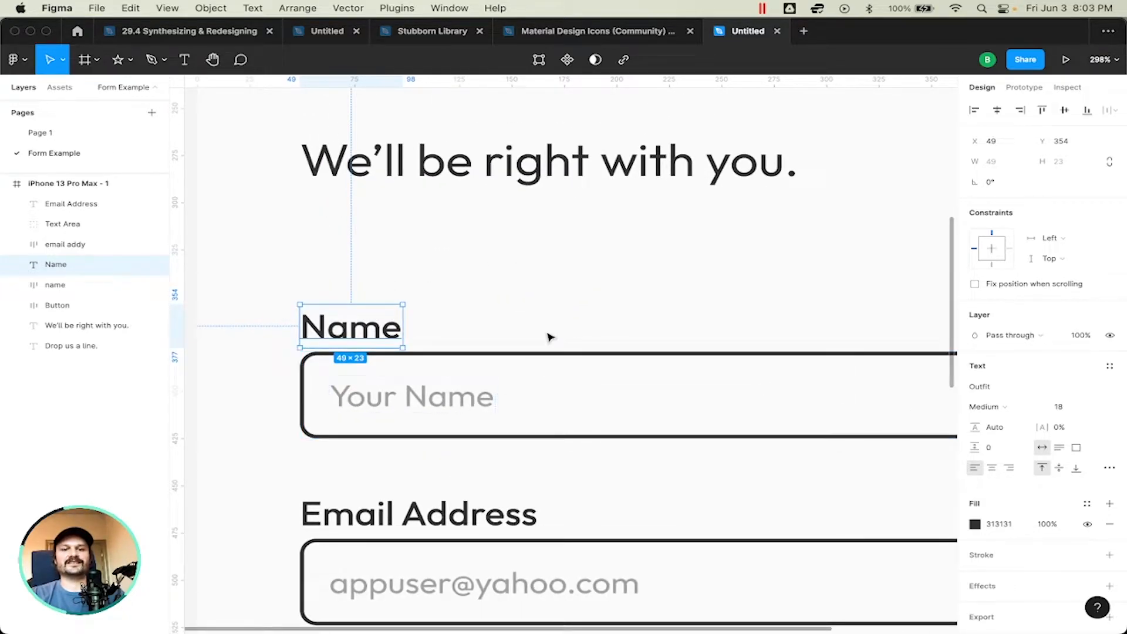
scroll(494, 277, down, 2)
scroll(495, 276, down, 4)
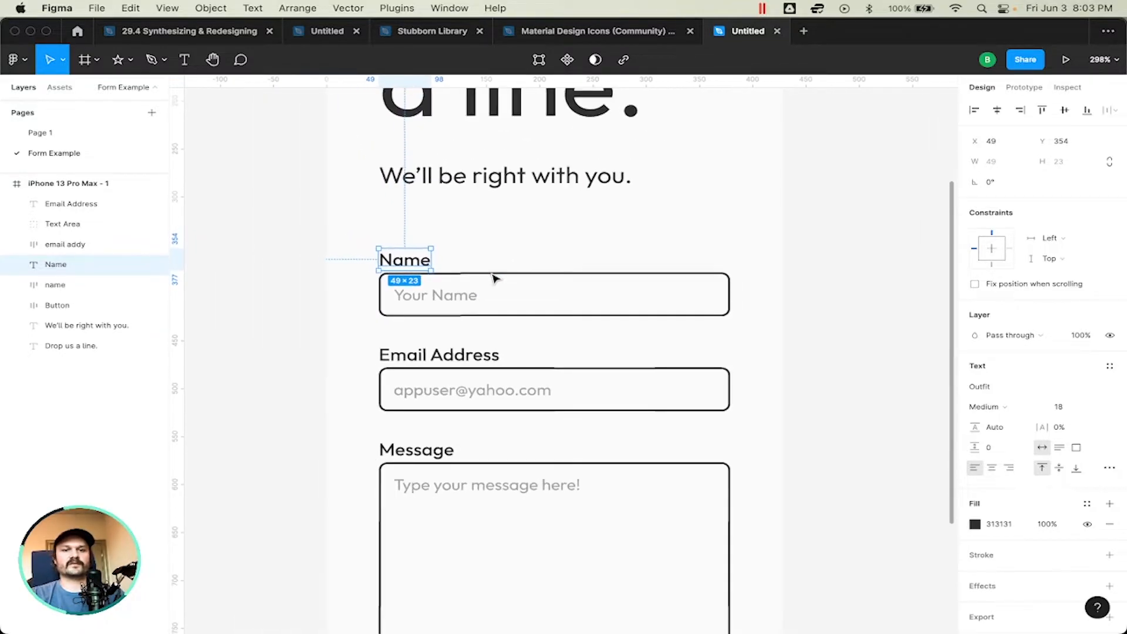
shift+click(62, 286)
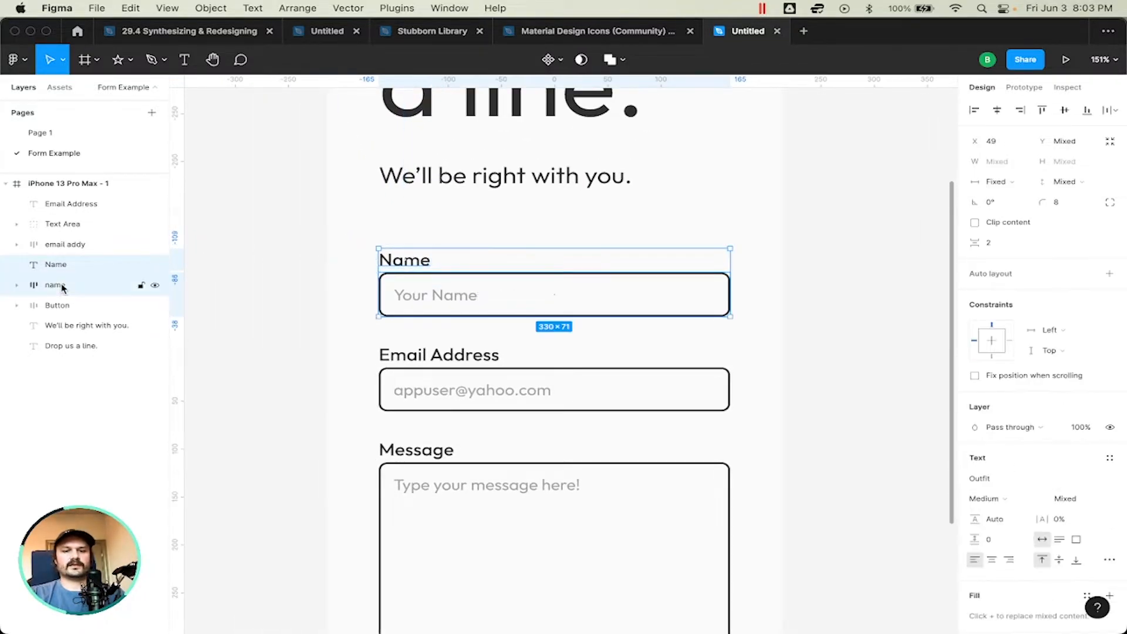
key(super+g)
double_click(57, 265)
text(Name)
key(Return)
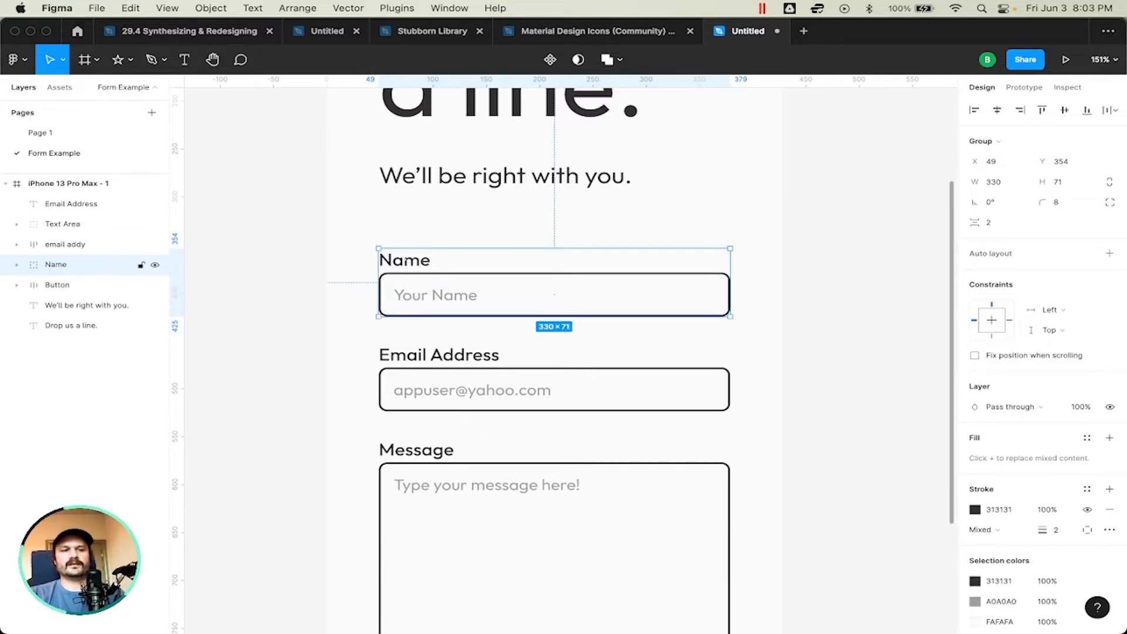
Step: Place the Email Address label directly above the email addy layer and group the two under the name Email Addy
drag(340, 348, 412, 409)
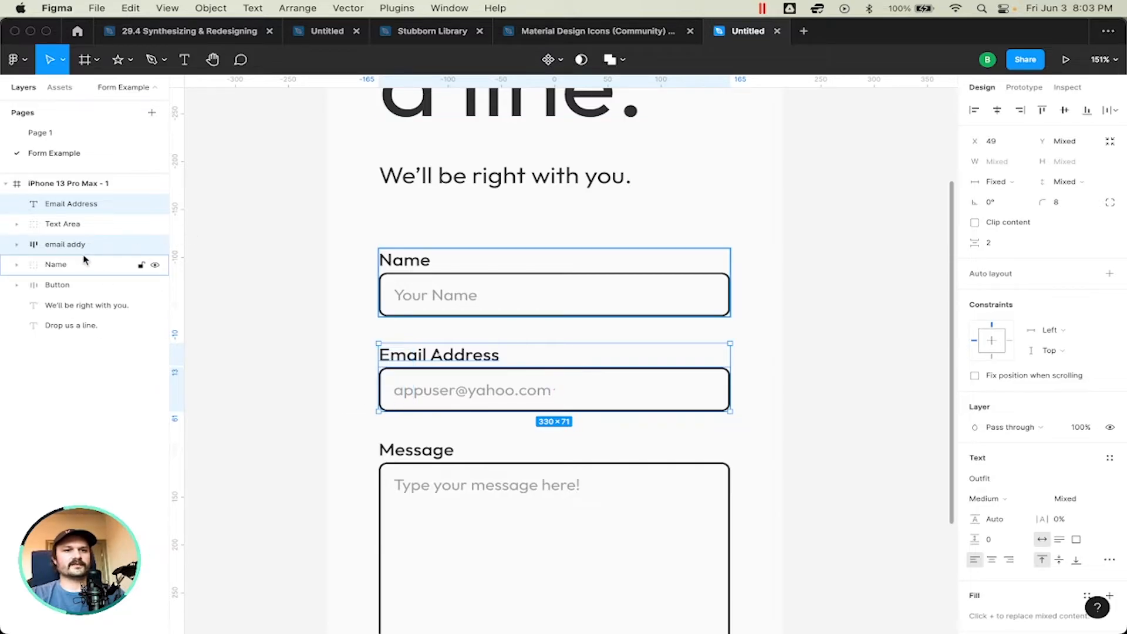
click(84, 205)
drag(85, 207, 88, 235)
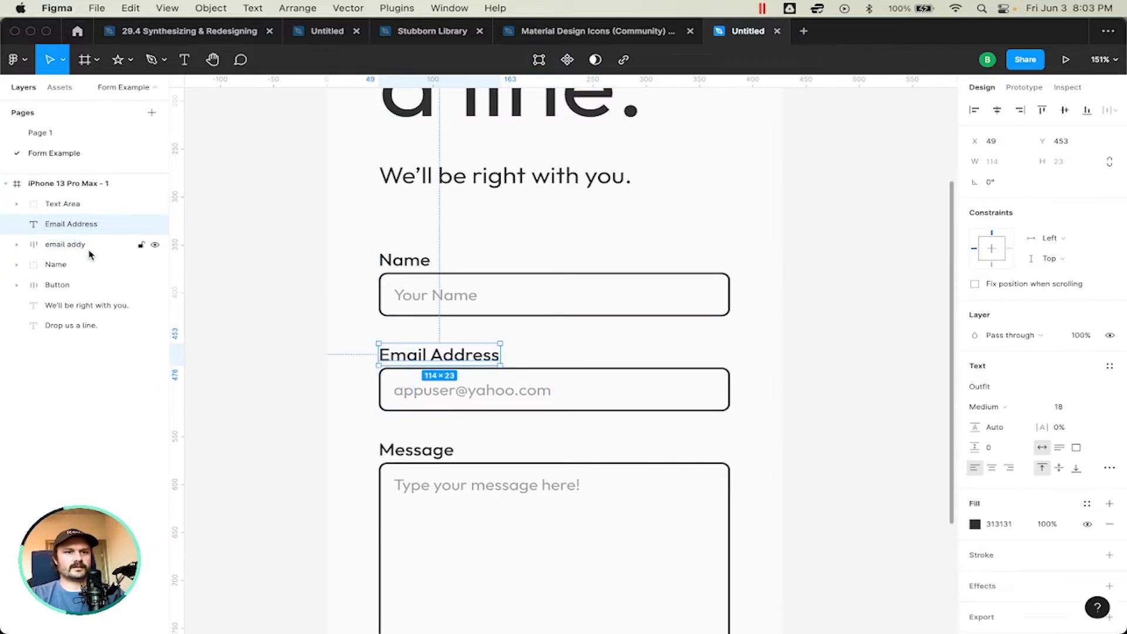
shift+click(85, 248)
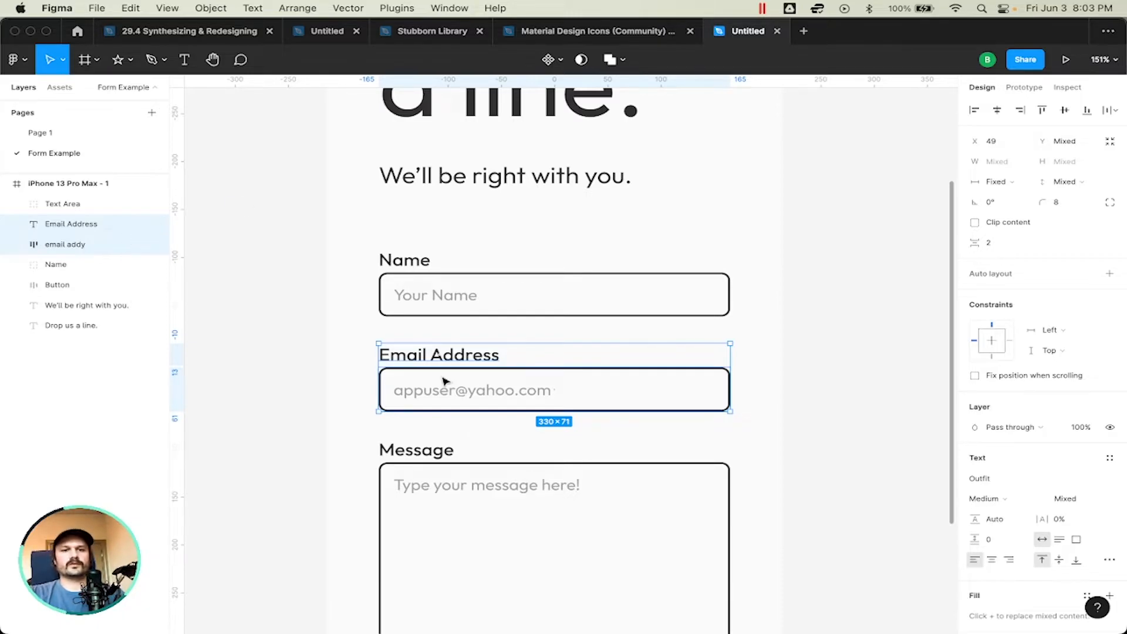
scroll(364, 309, up, 3)
right_click(615, 488)
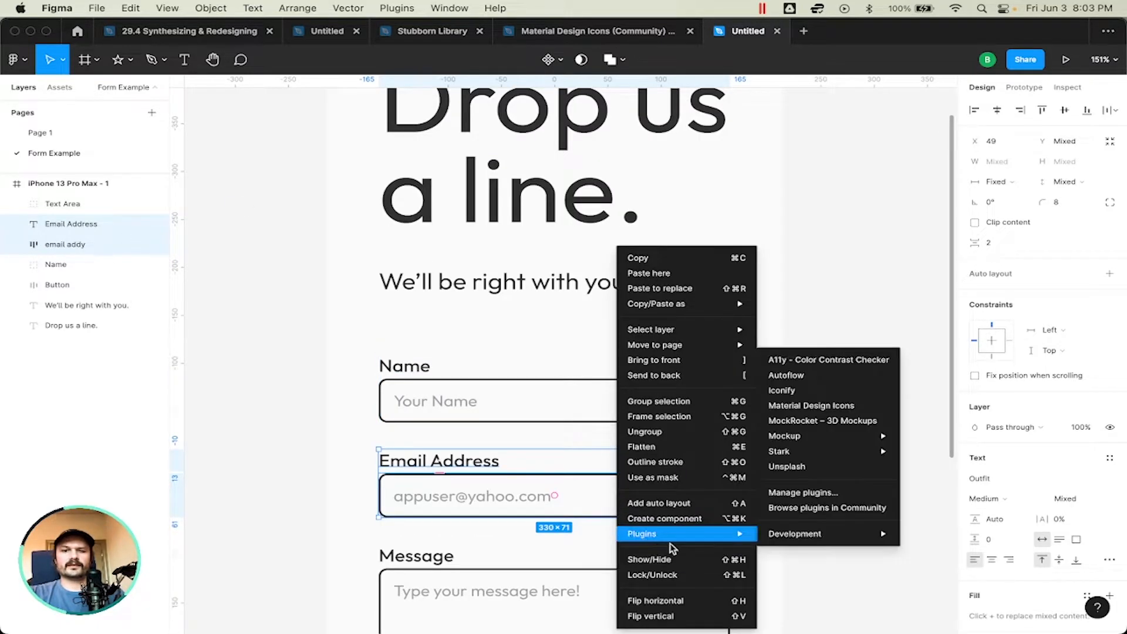
click(700, 402)
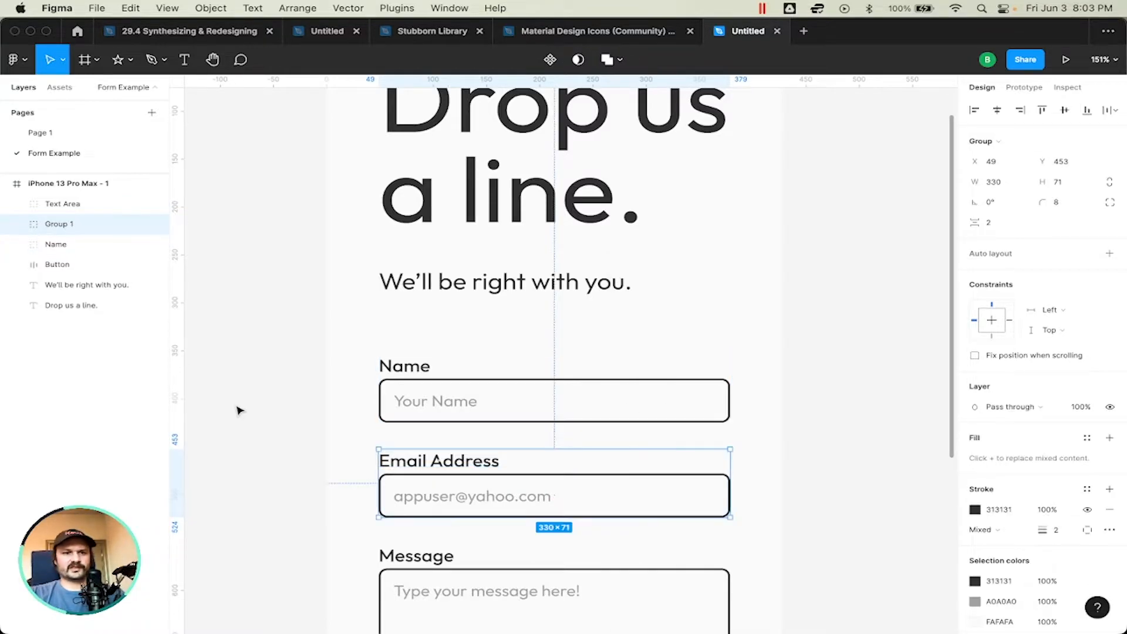
double_click(59, 225)
text(Ema)
key(Return)
scroll(574, 356, down, 3)
scroll(573, 357, down, 5)
scroll(574, 357, up, 5)
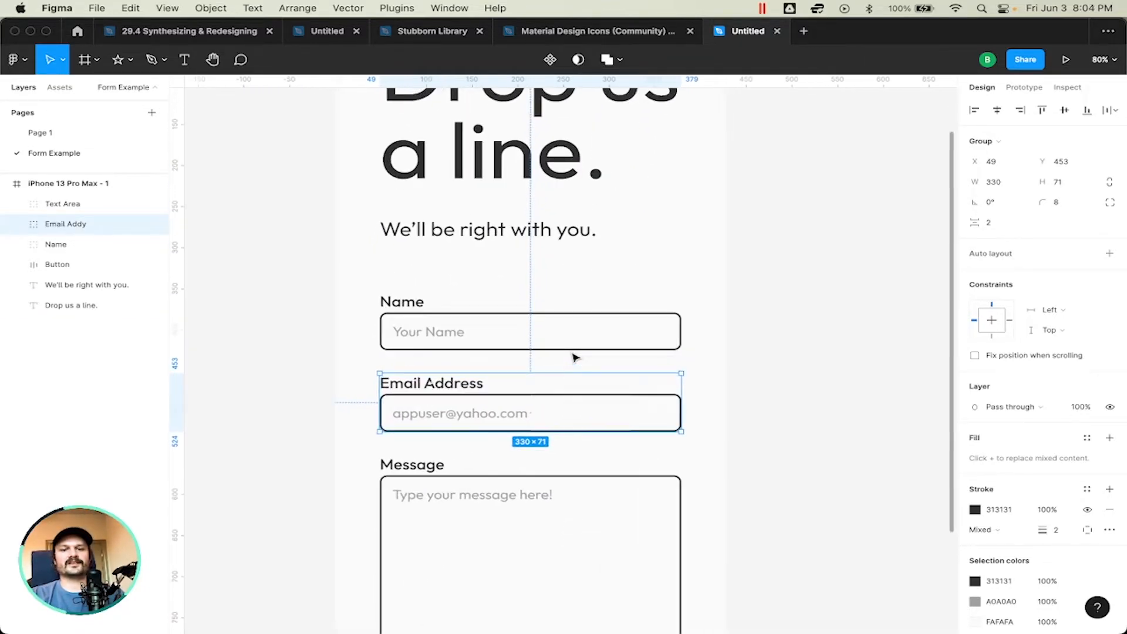
scroll(574, 357, down, 2)
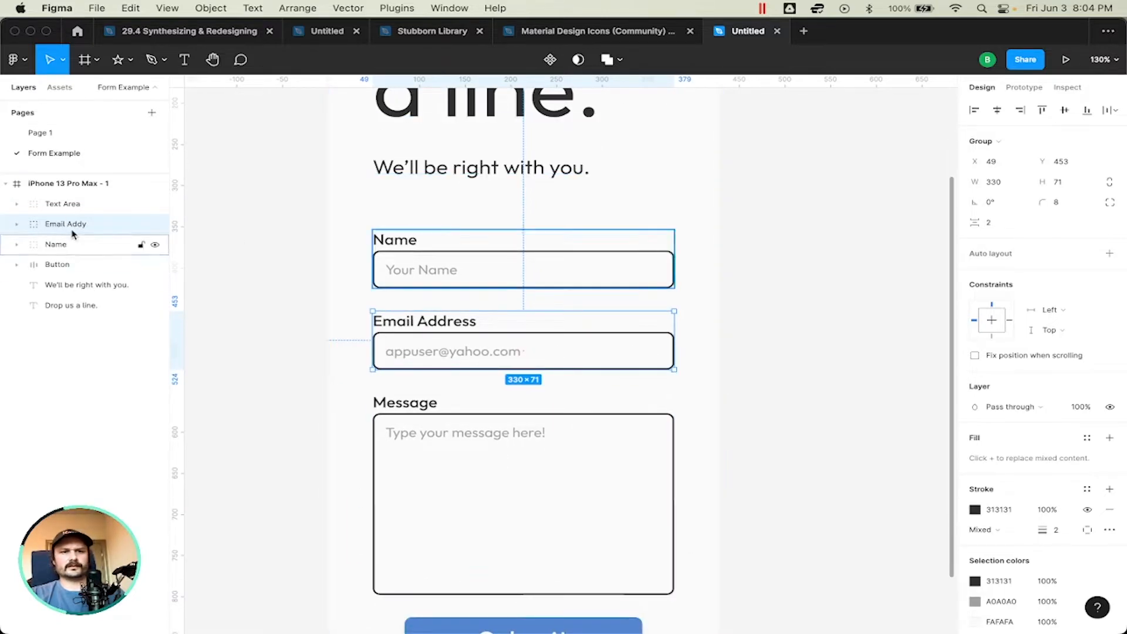
click(75, 360)
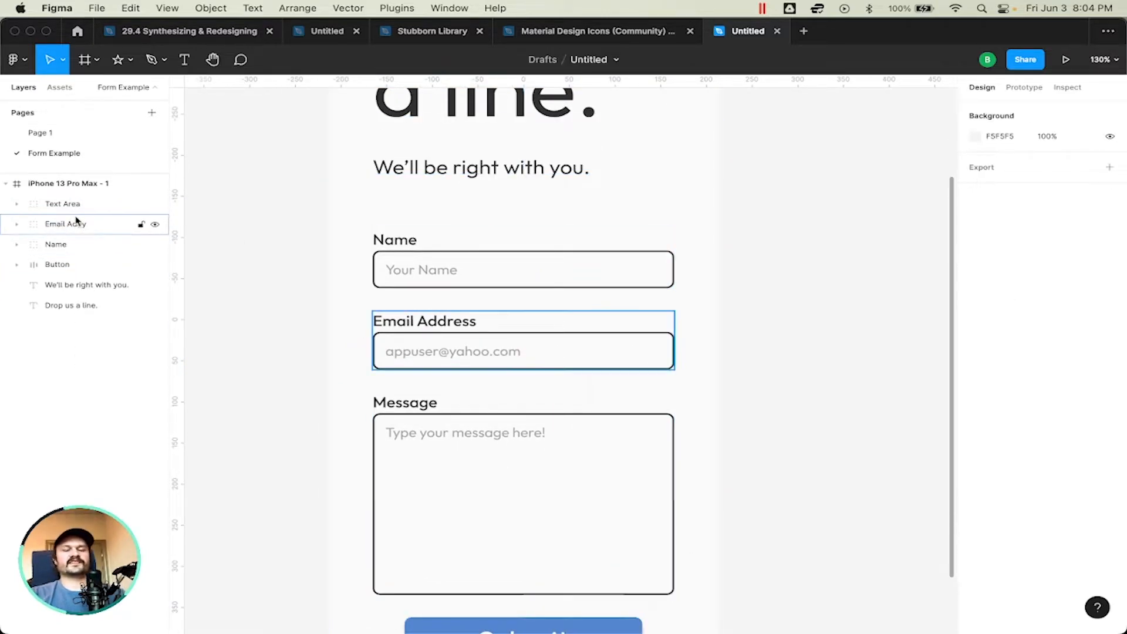
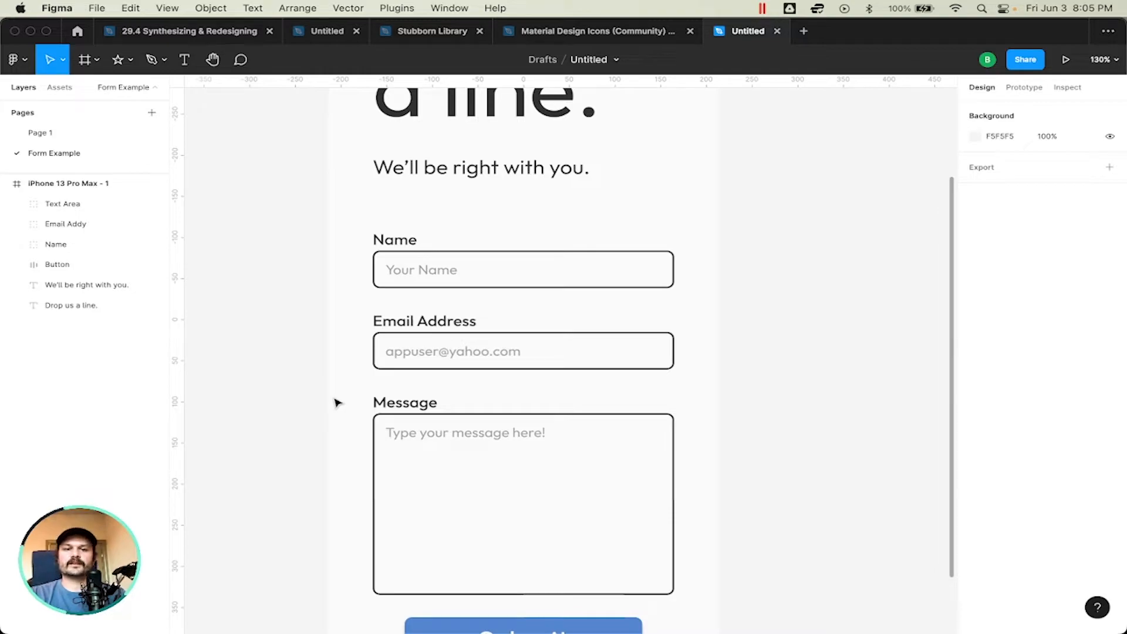
Step: Place a 100 × 100 triangle on the empty canvas beside the form frame and duplicate it directly below
scroll(338, 403, down, 5)
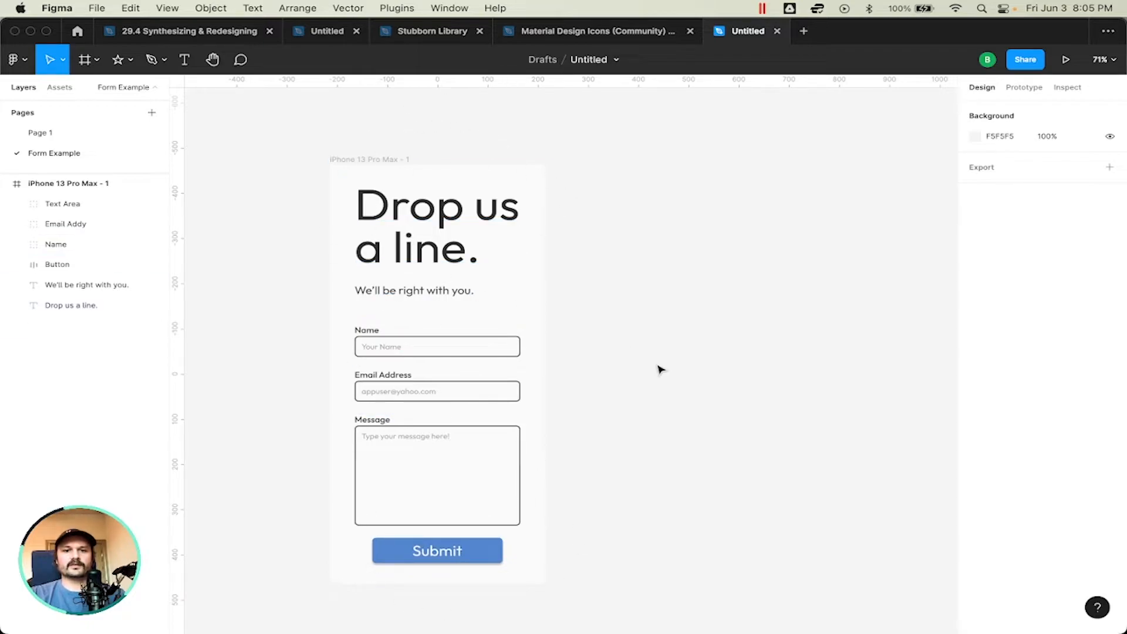
click(121, 61)
click(131, 62)
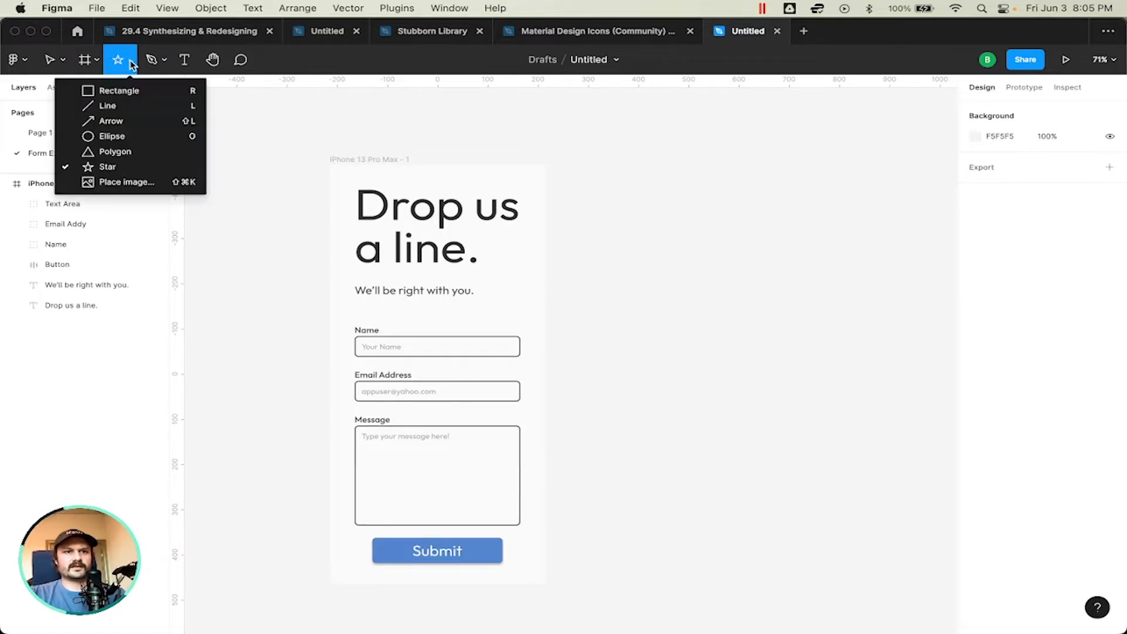
click(132, 154)
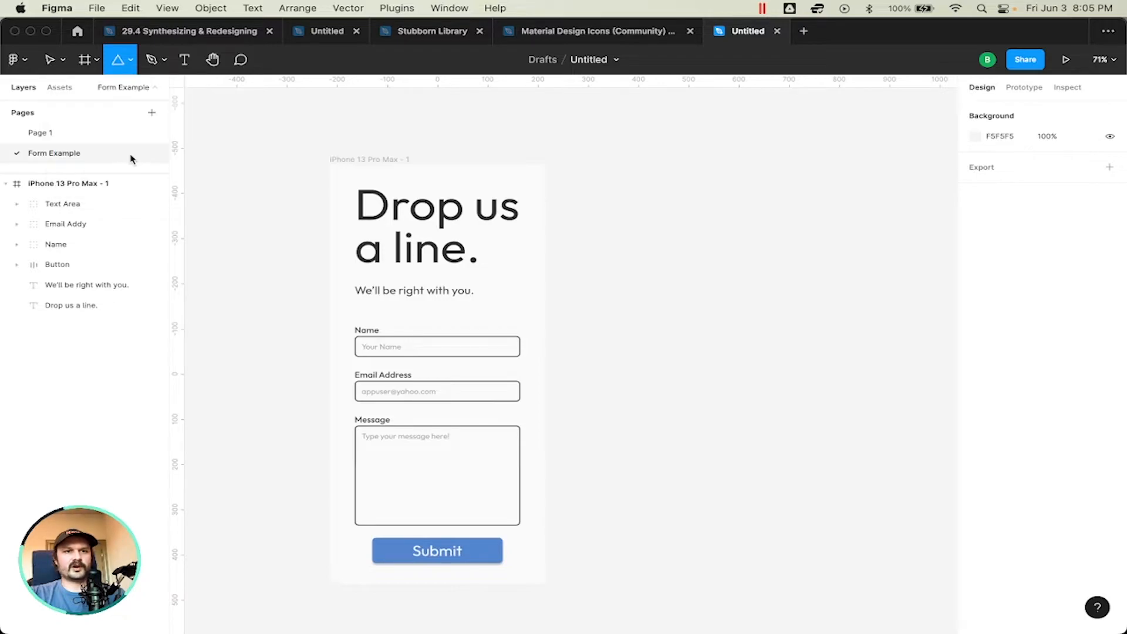
click(649, 269)
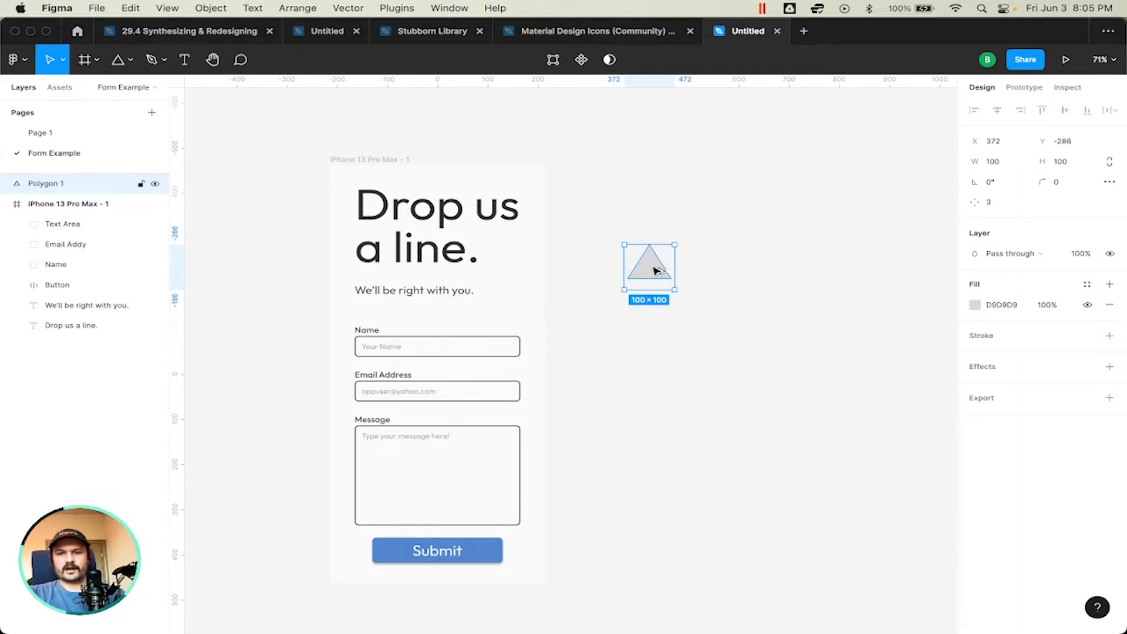
drag(651, 269, 659, 335)
Step: Set the lower triangle's side count to 5 to turn it into a pentagon
scroll(654, 338, up, 5)
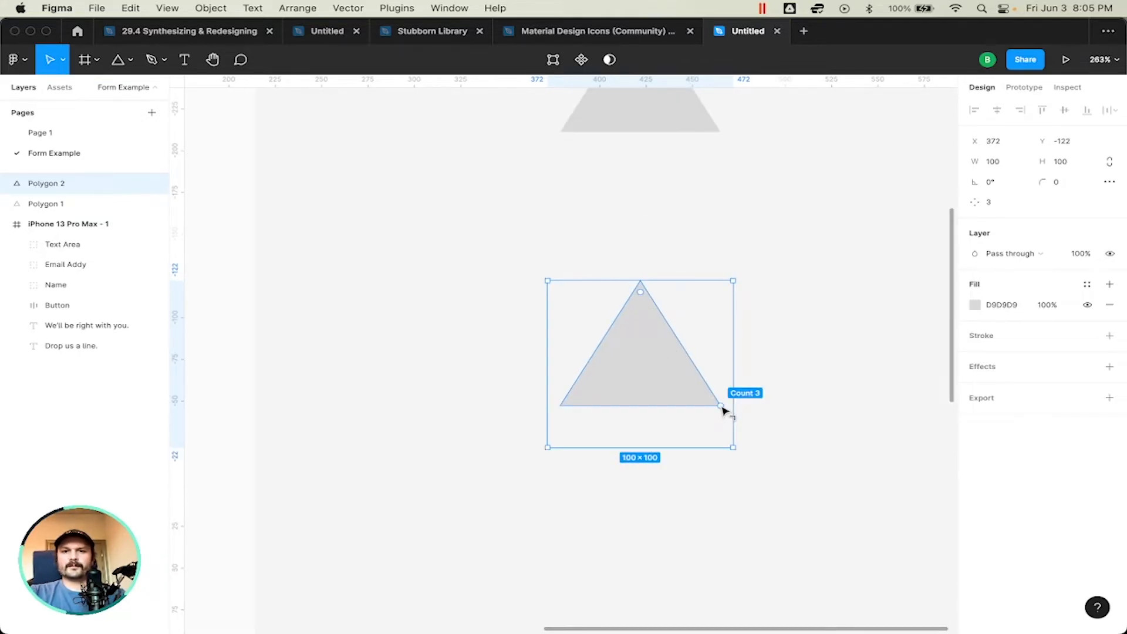
click(119, 61)
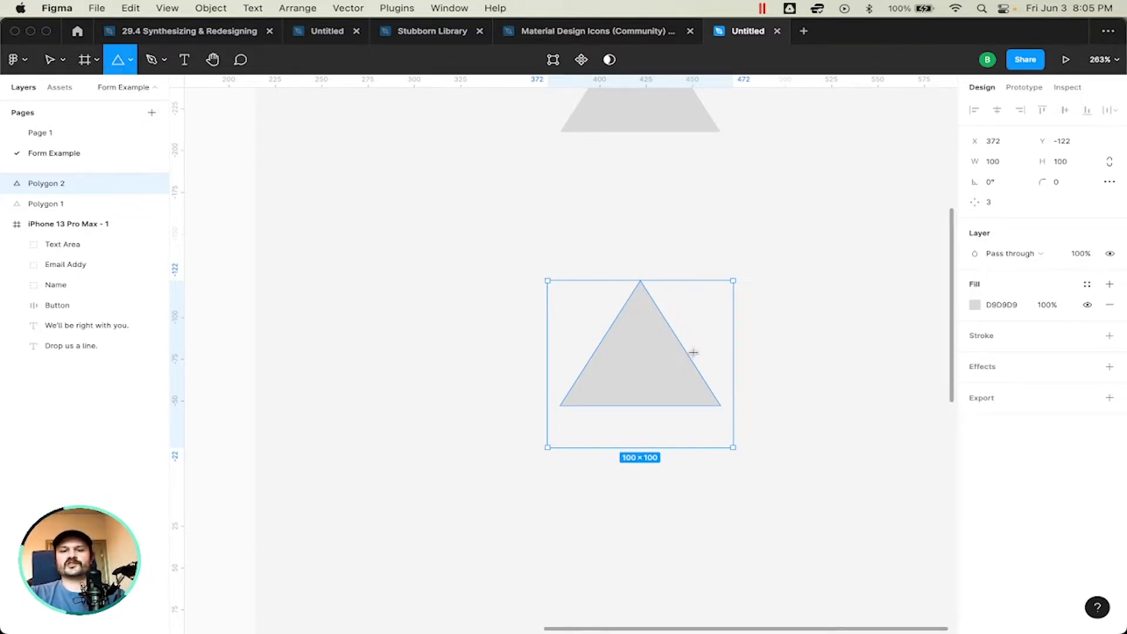
key(v)
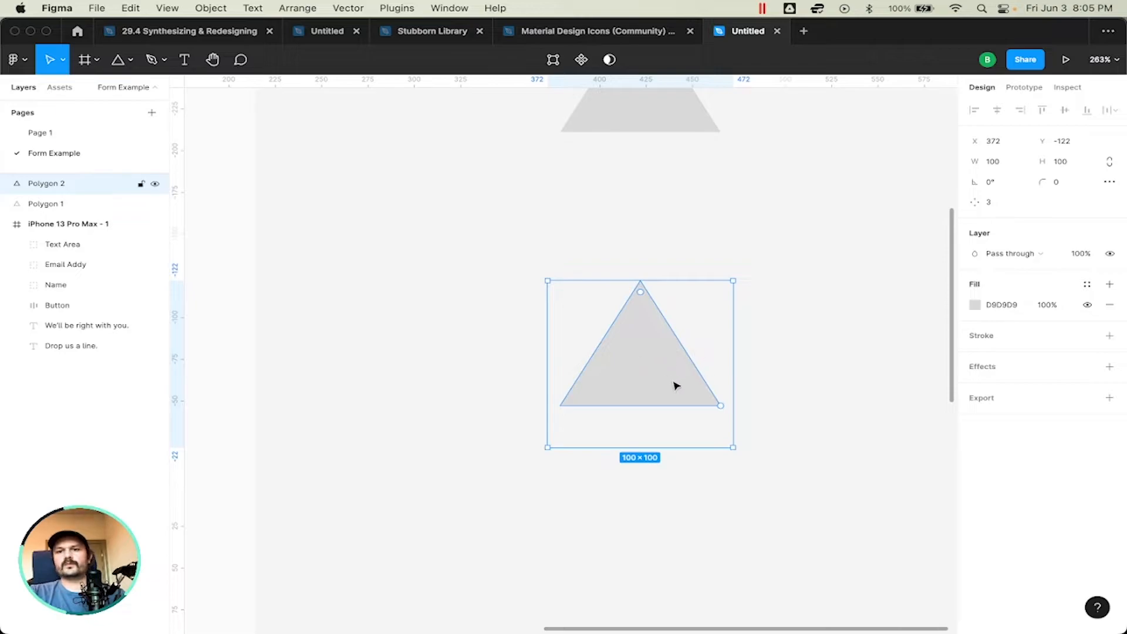
mouse_move(721, 406)
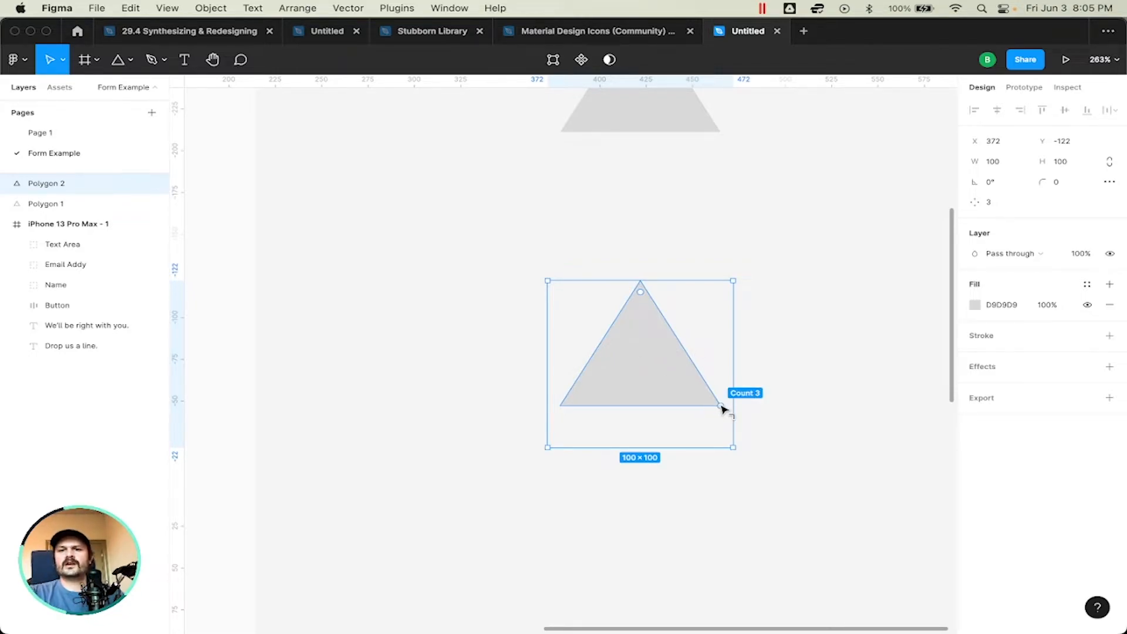
drag(724, 408, 738, 339)
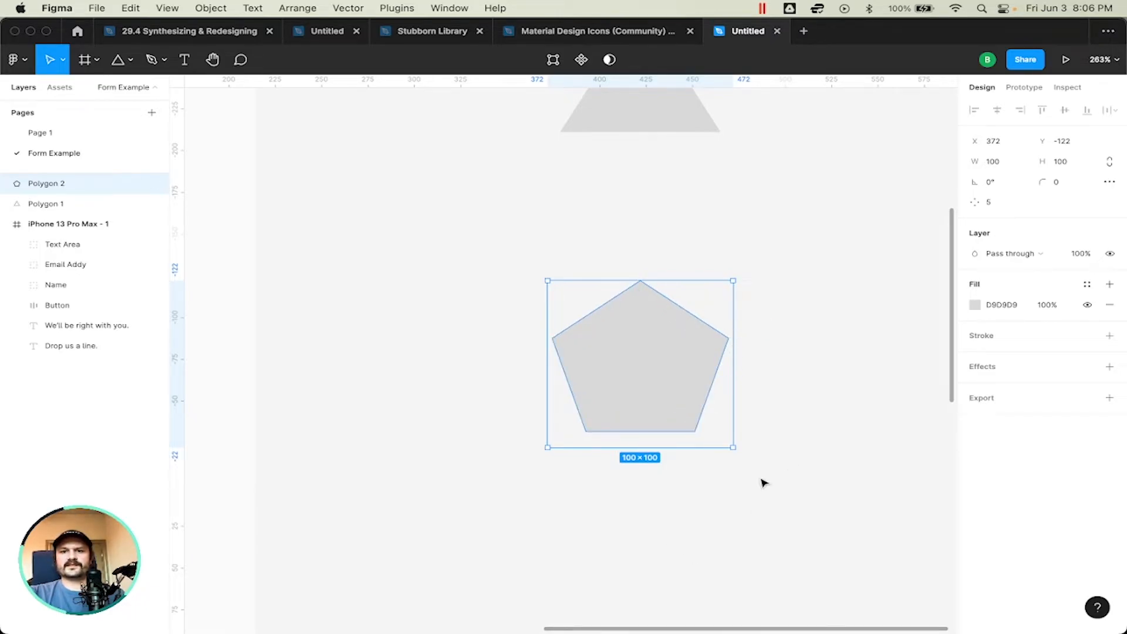
scroll(734, 323, down, 5)
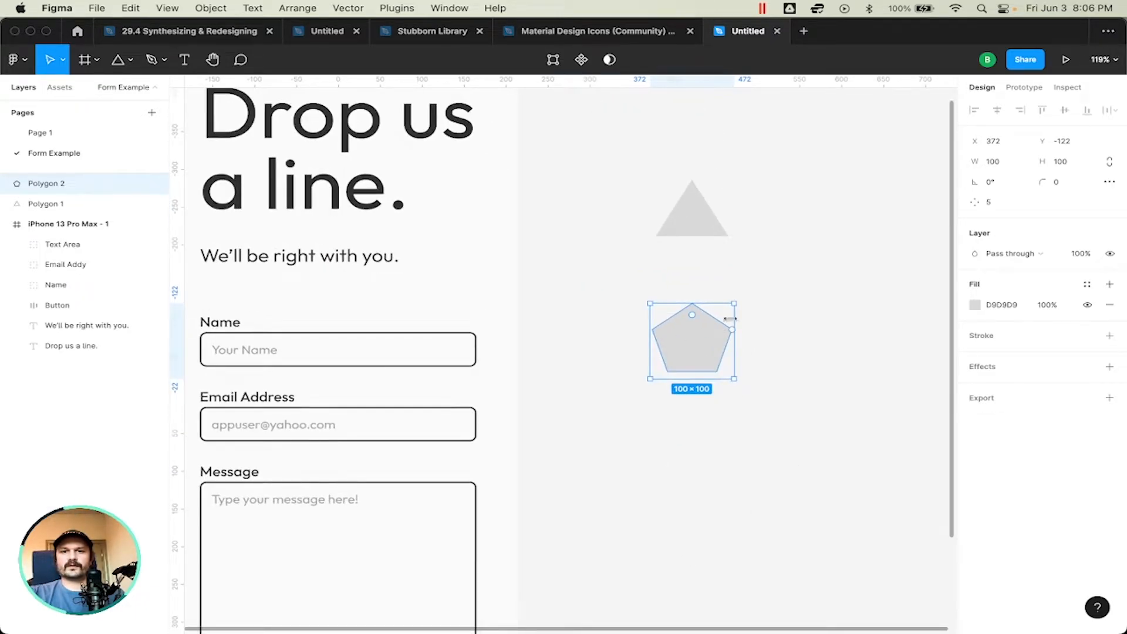
click(711, 229)
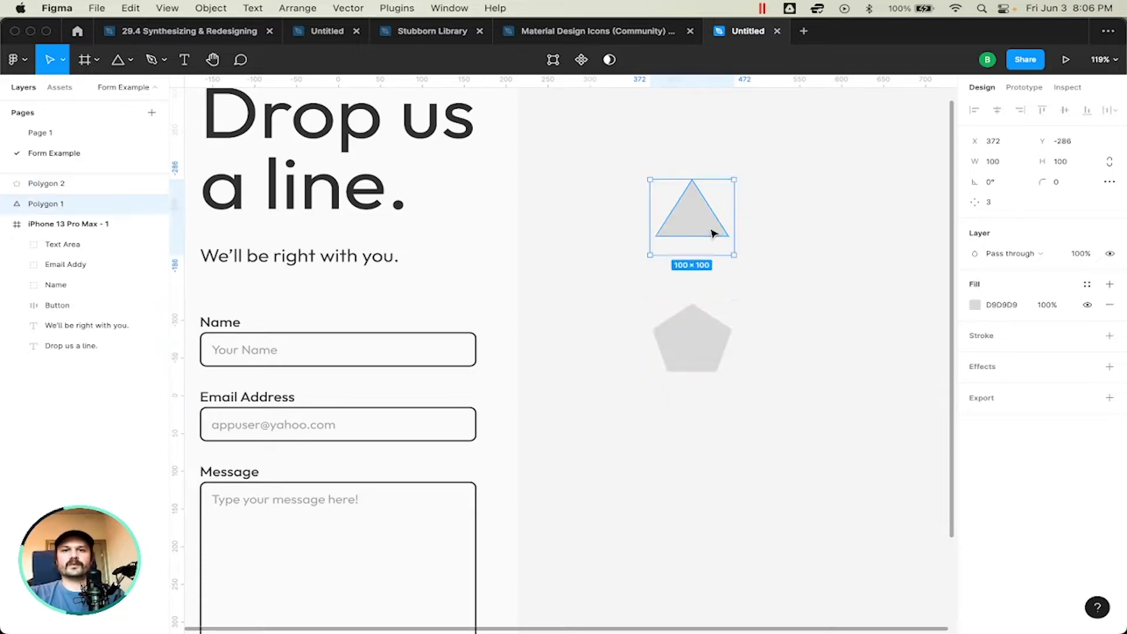
click(710, 402)
scroll(709, 403, right, 3)
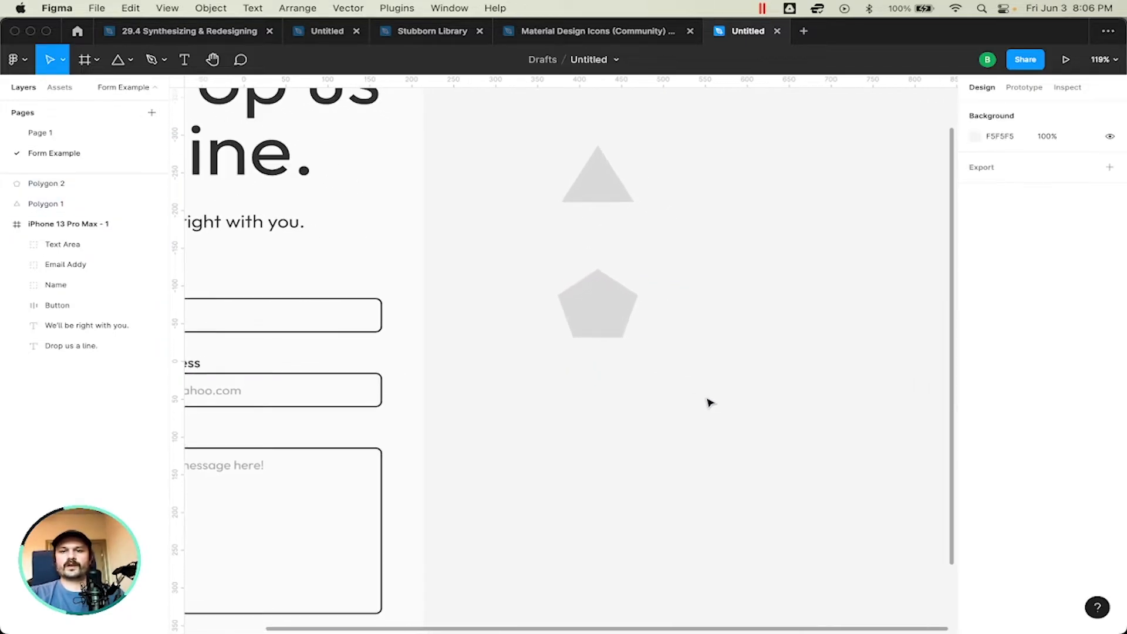
scroll(709, 403, down, 5)
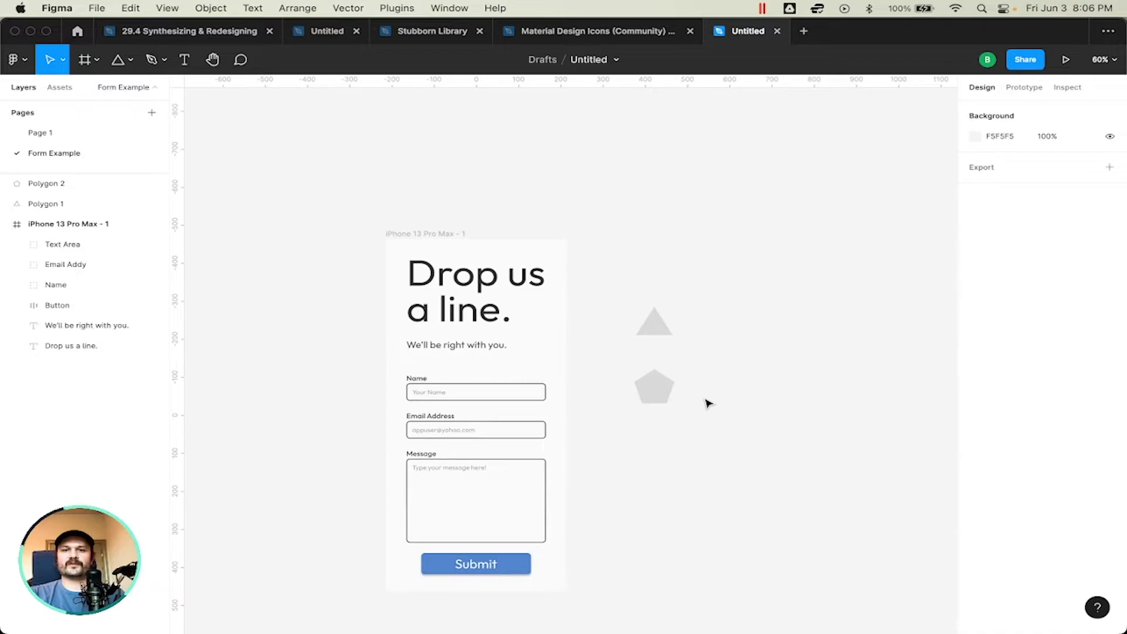
scroll(708, 404, up, 5)
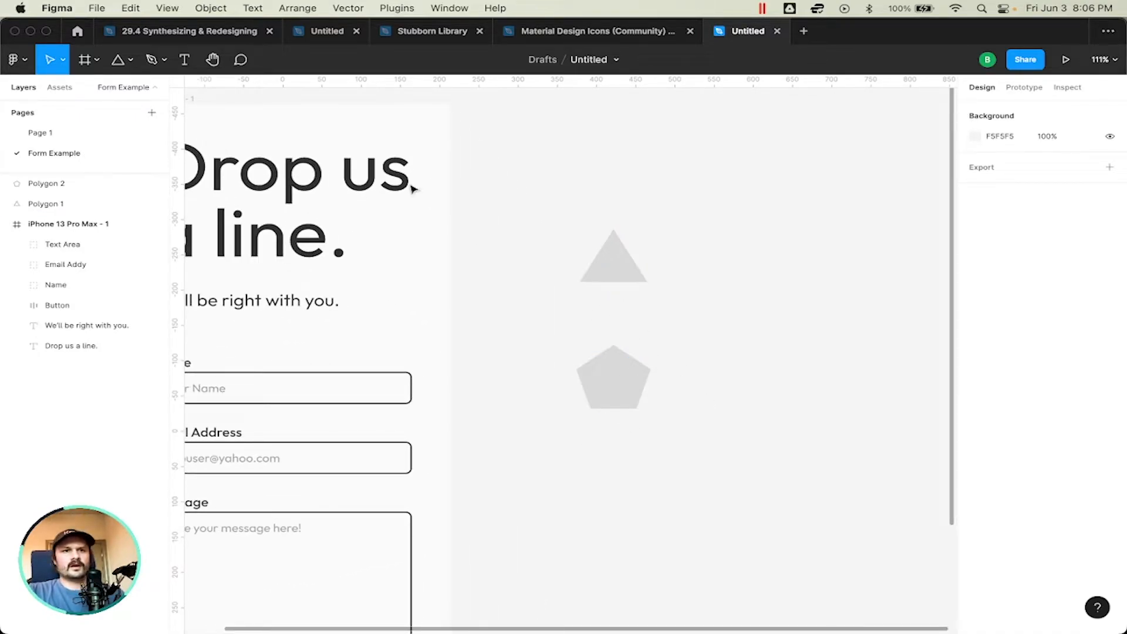
click(130, 59)
click(117, 170)
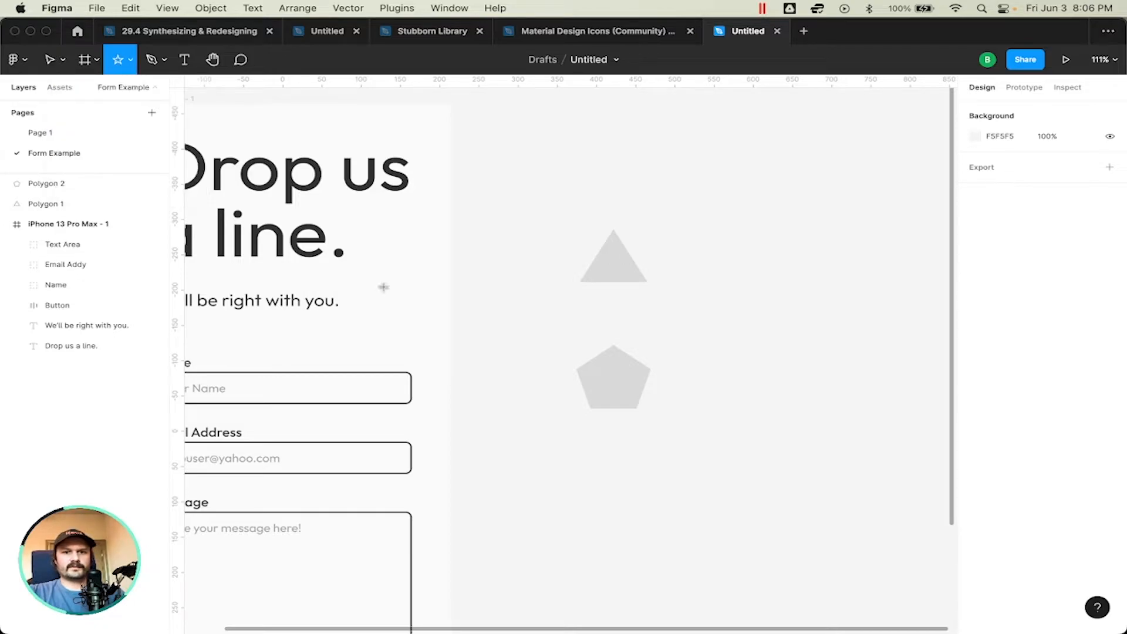
click(611, 474)
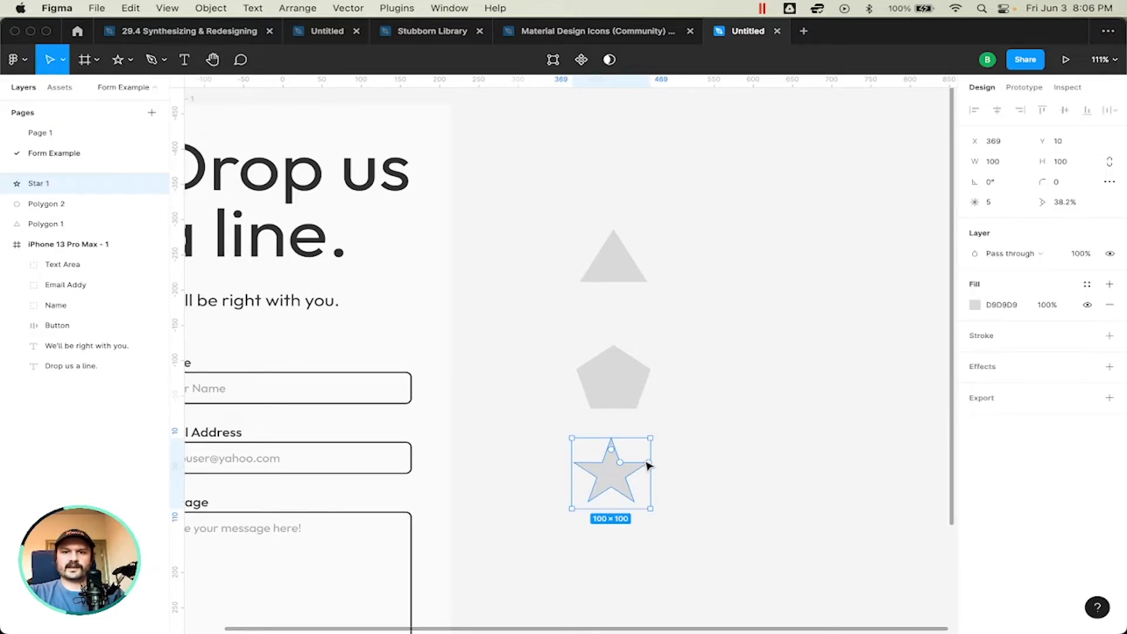
mouse_move(648, 464)
mouse_down()
mouse_move(632, 486)
mouse_move(652, 463)
mouse_move(635, 450)
mouse_move(641, 474)
mouse_move(626, 491)
mouse_move(641, 476)
mouse_move(637, 492)
mouse_move(617, 476)
mouse_move(627, 466)
mouse_up()
key(Delete)
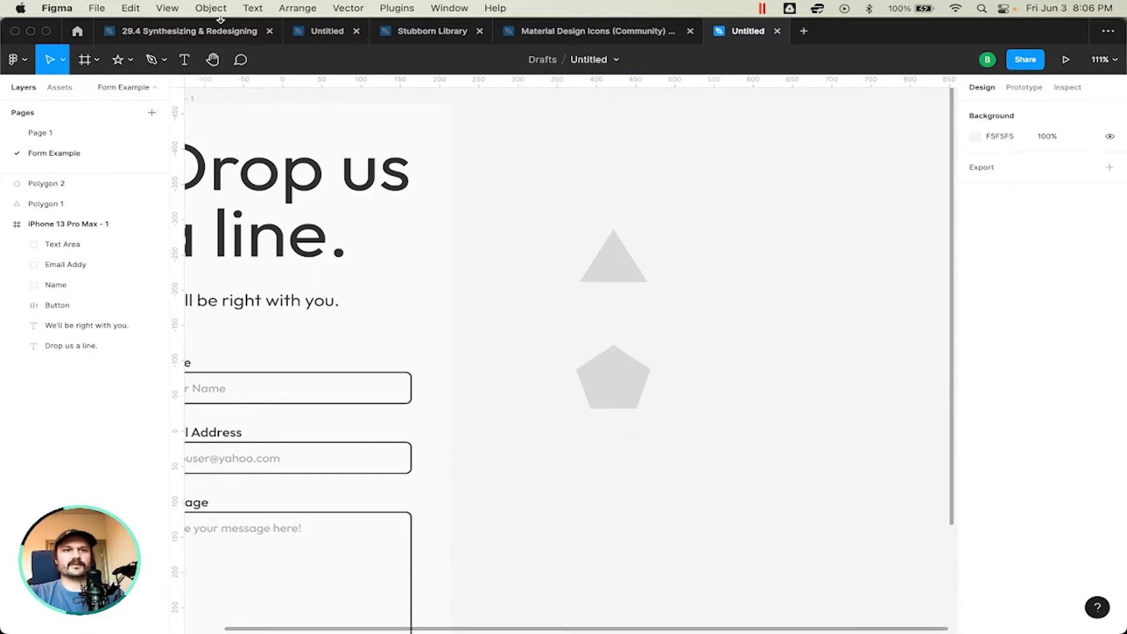
Step: Place a 100 × 100 star below the pentagon and set its point count to 4
click(118, 62)
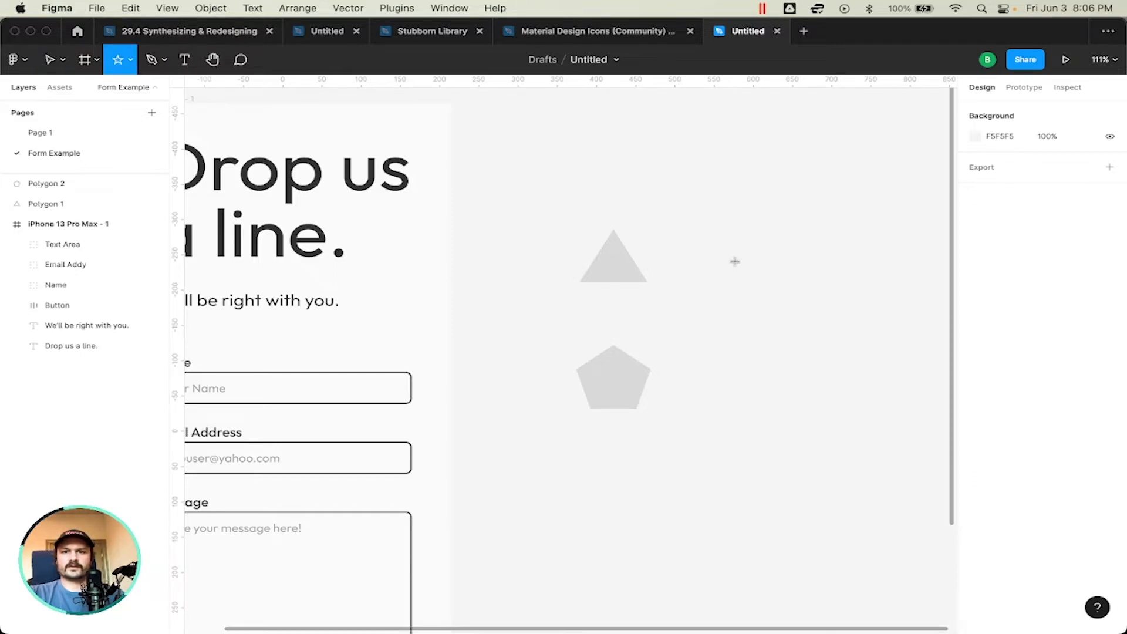
click(600, 485)
mouse_move(635, 470)
mouse_down()
mouse_move(640, 500)
mouse_move(640, 484)
mouse_up()
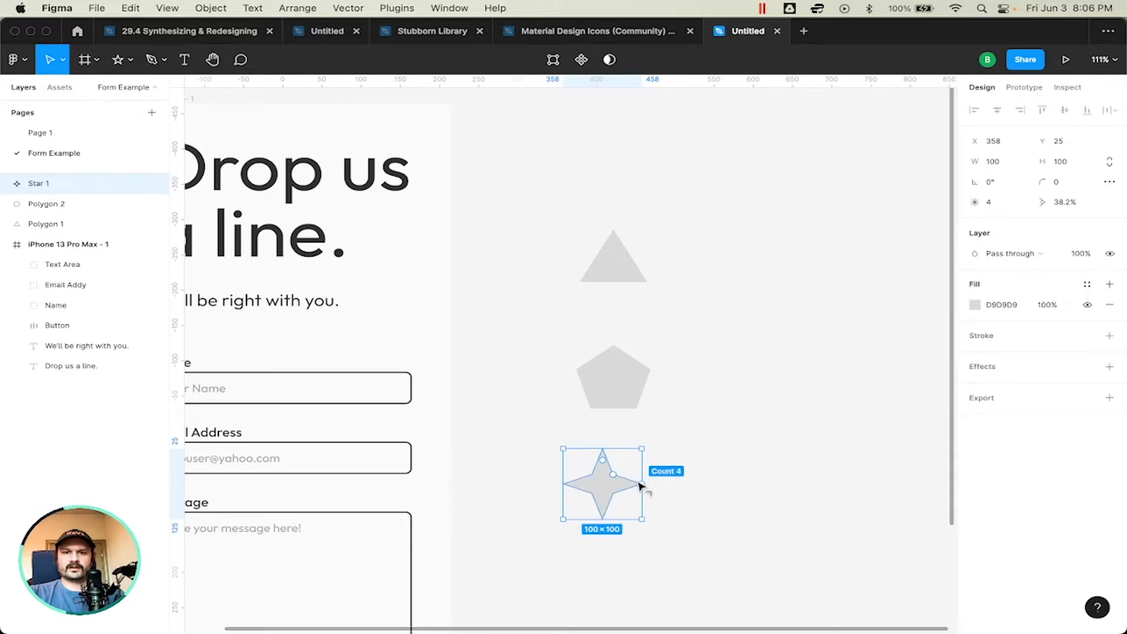
click(806, 481)
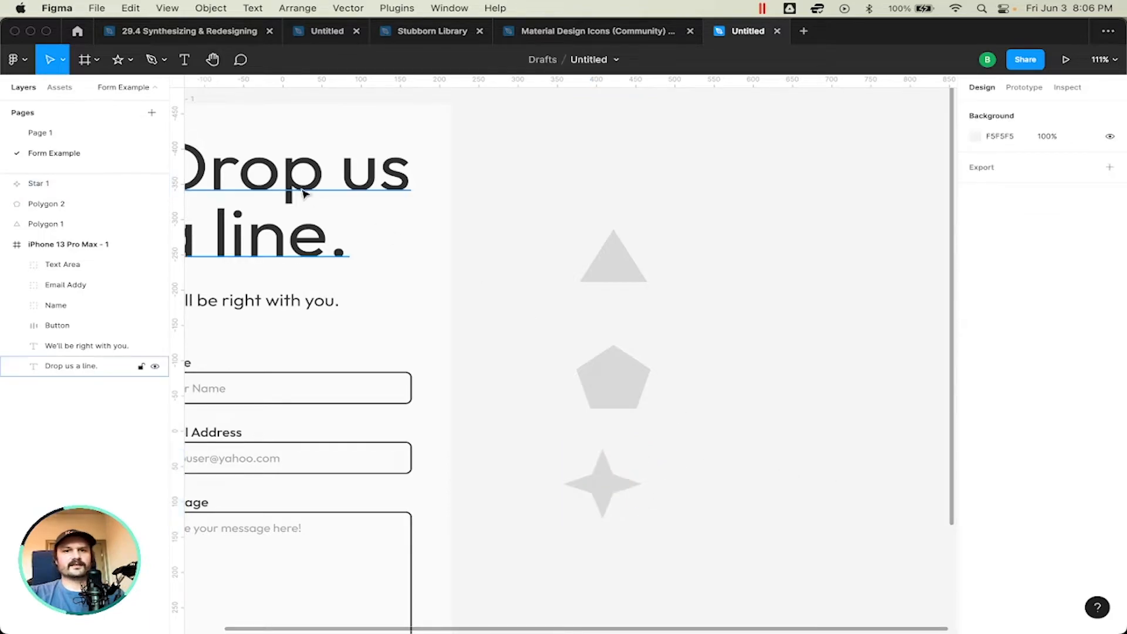
Step: Place a second 100 × 100 star to the right of the other shapes, between the triangle's and the pentagon's height
click(130, 60)
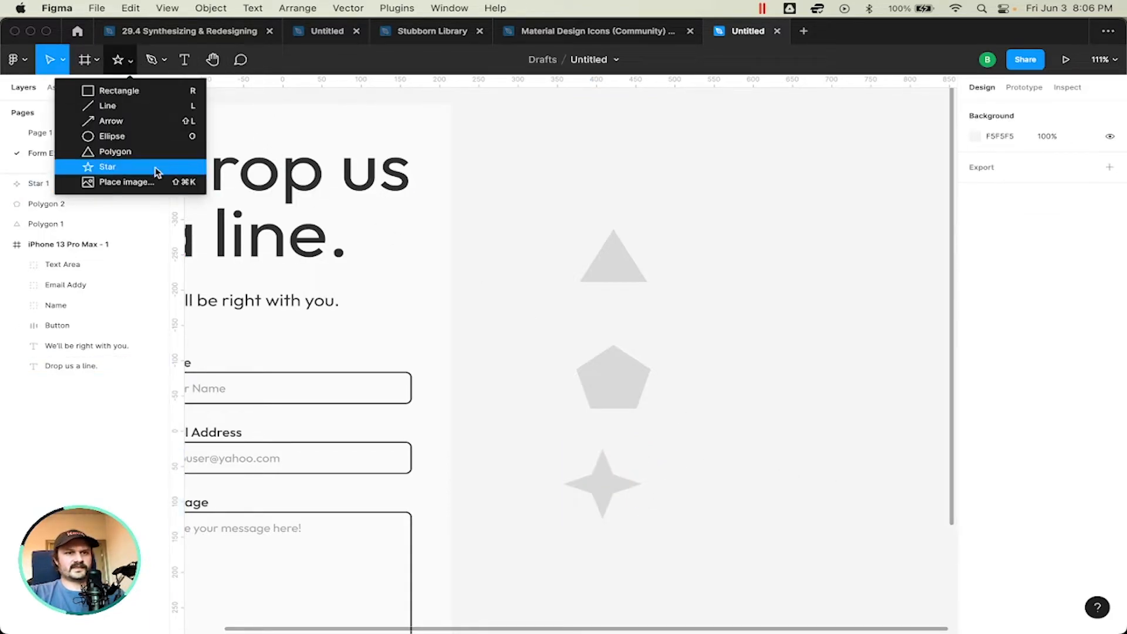
click(152, 170)
click(715, 309)
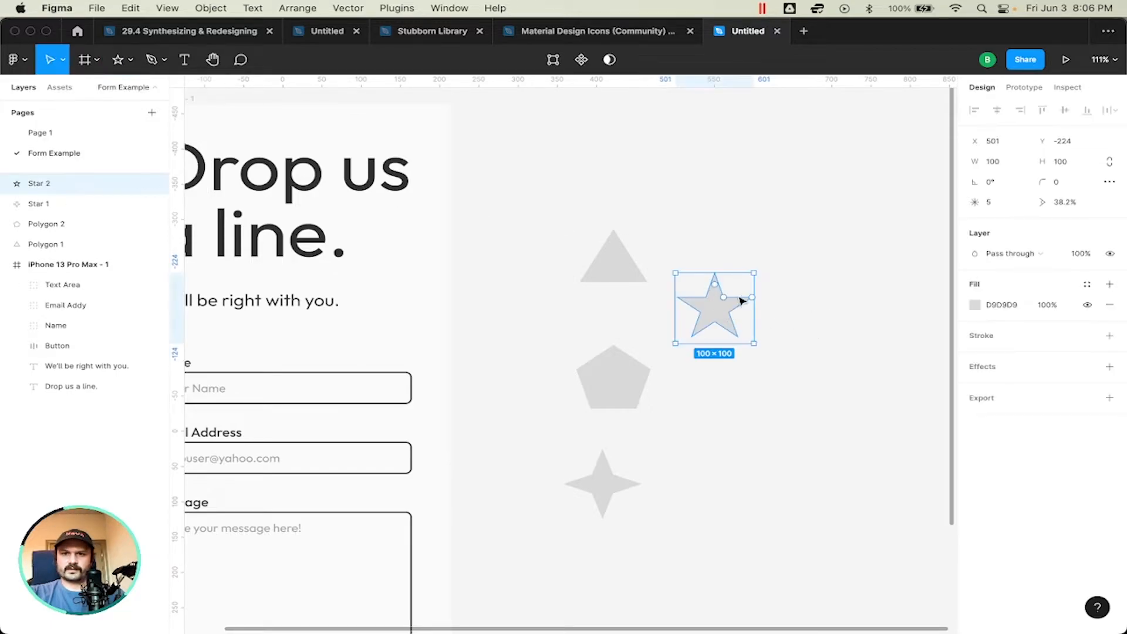
drag(752, 301, 806, 317)
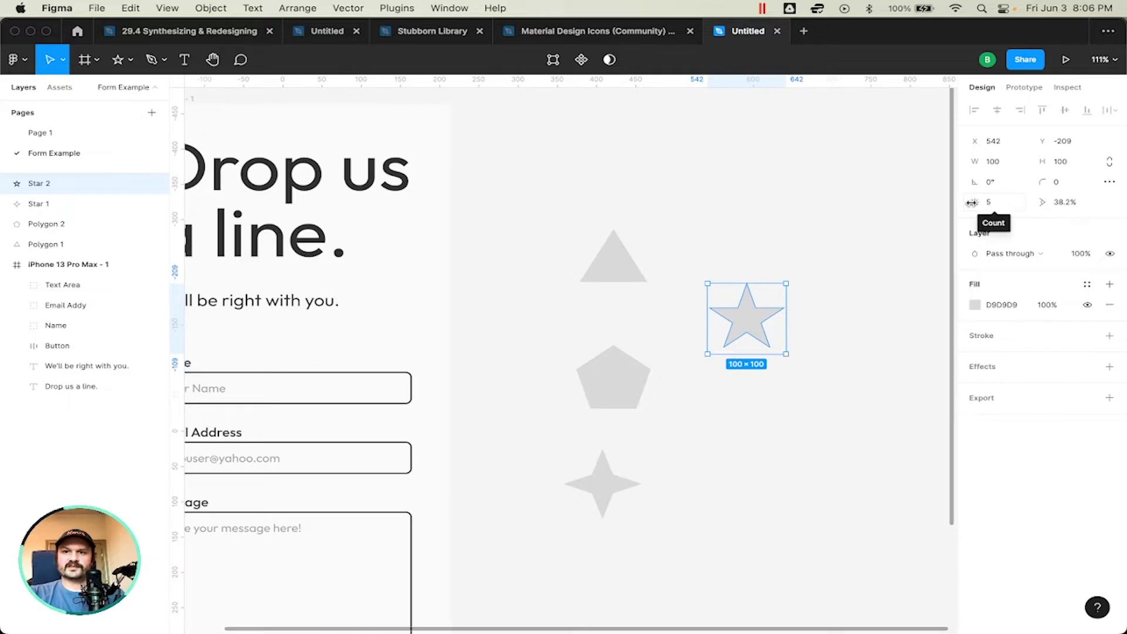
Step: Try a point count of 10 on the second star and settle on 3
click(1002, 207)
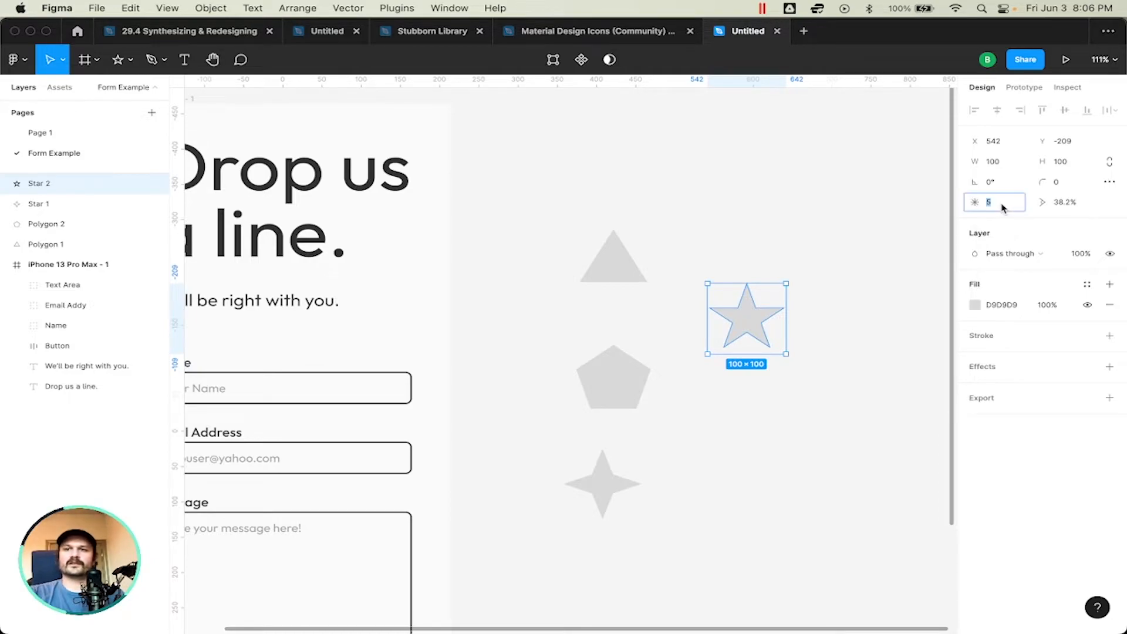
text(10)
key(Return)
key(Down)
key(Down)
key(Down)
key(Down)
key(Down)
key(Down)
key(Down)
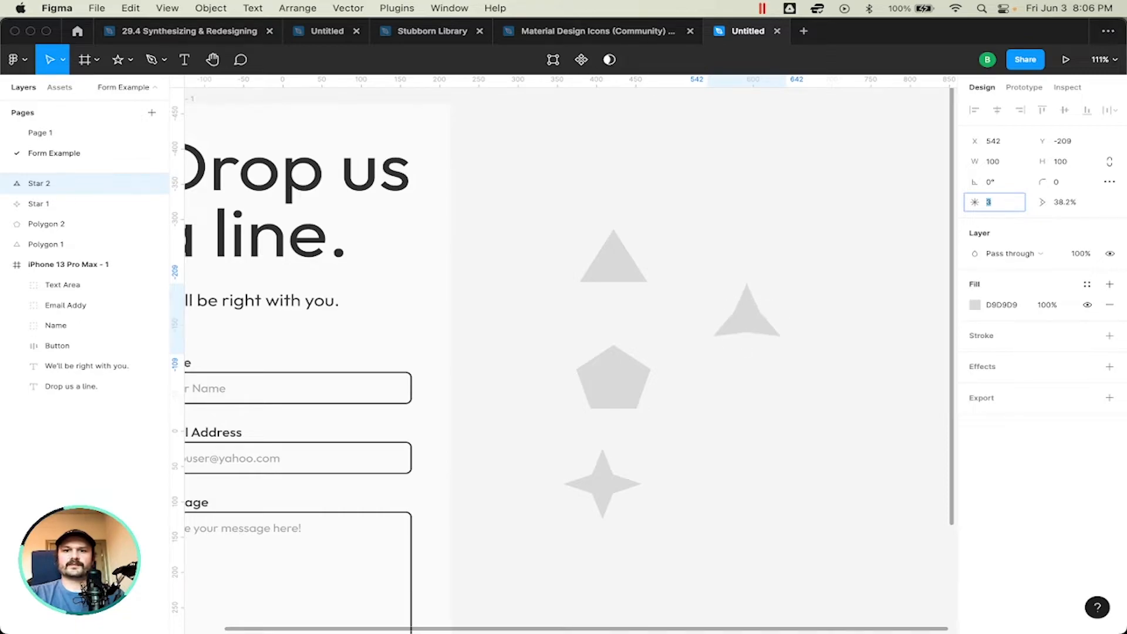
key(Return)
scroll(804, 377, down, 1)
scroll(805, 377, right, 1)
click(803, 378)
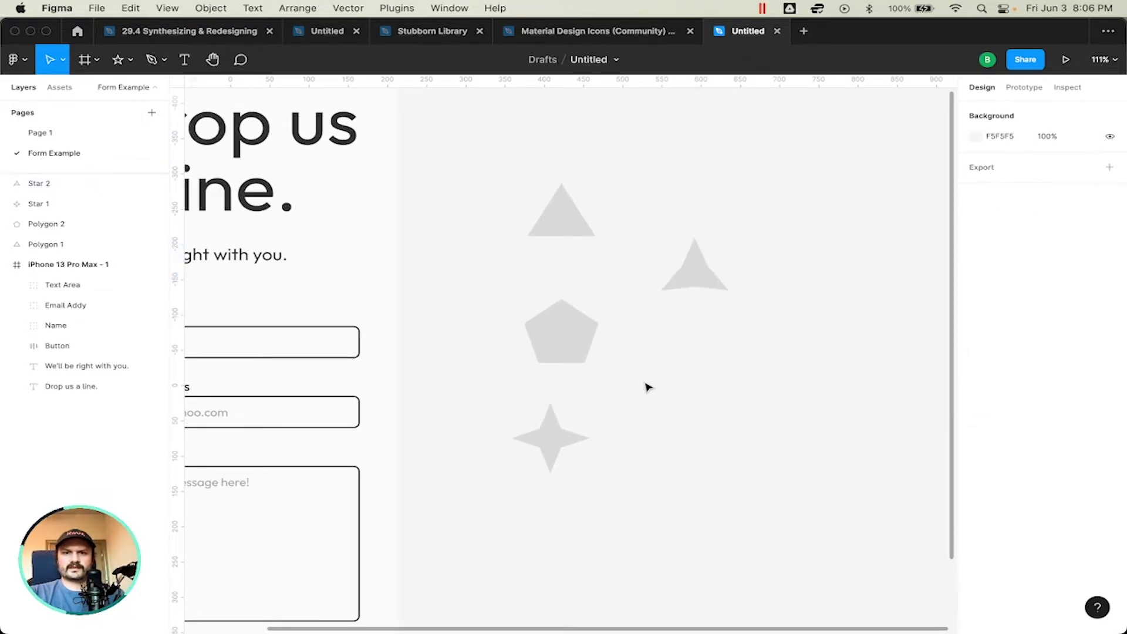
Step: Give the triangle, the pentagon and both stars a corner radius of 6
drag(823, 124, 449, 559)
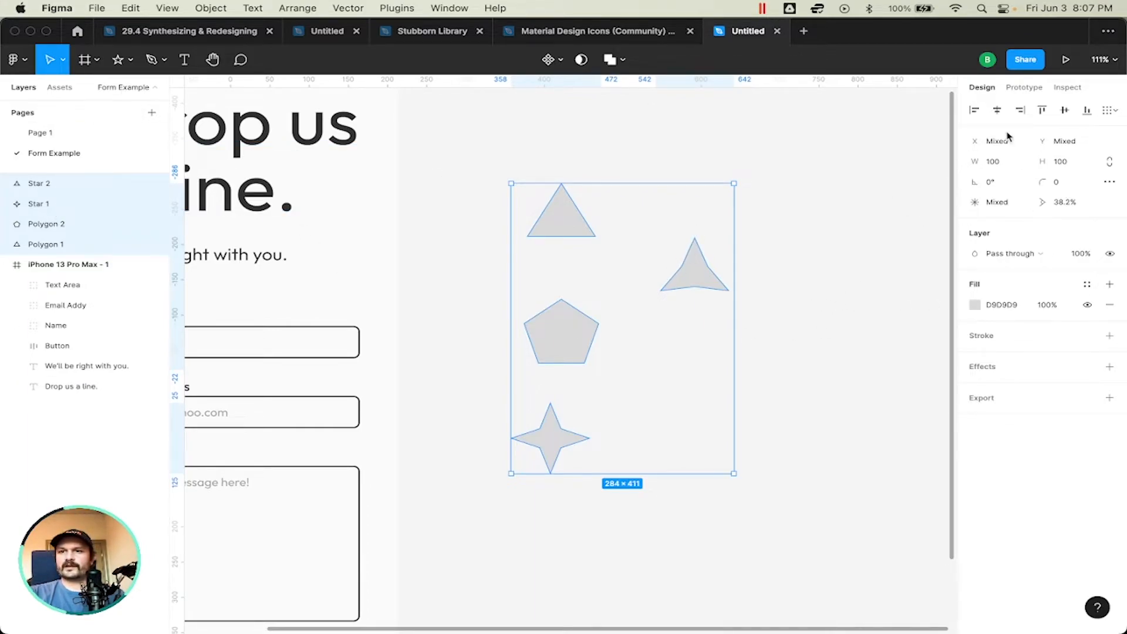
click(1059, 184)
key(Up)
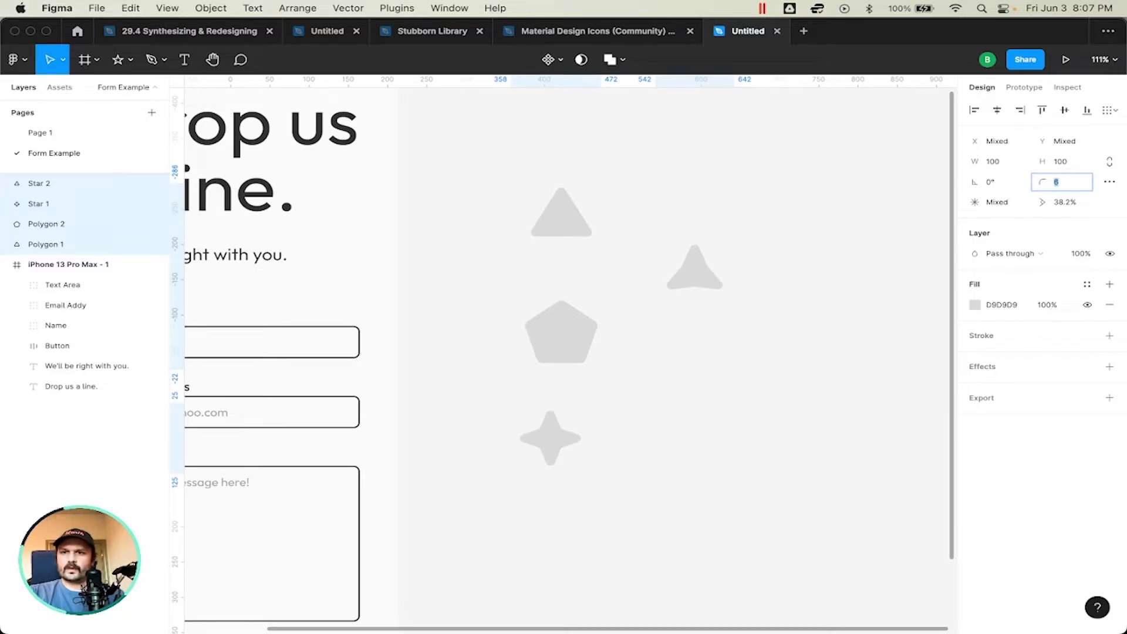
key(Return)
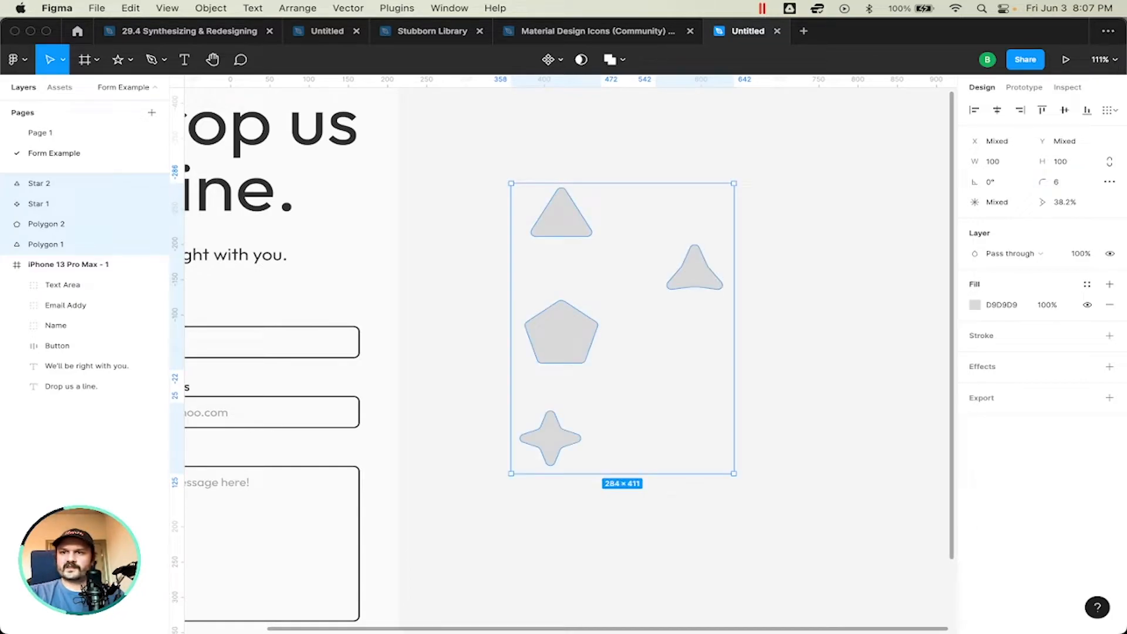
click(782, 385)
Step: Place a copy of the rounded triangle inside the form frame beside "We'll be right with you.", rotated about 22°
key(shift+1)
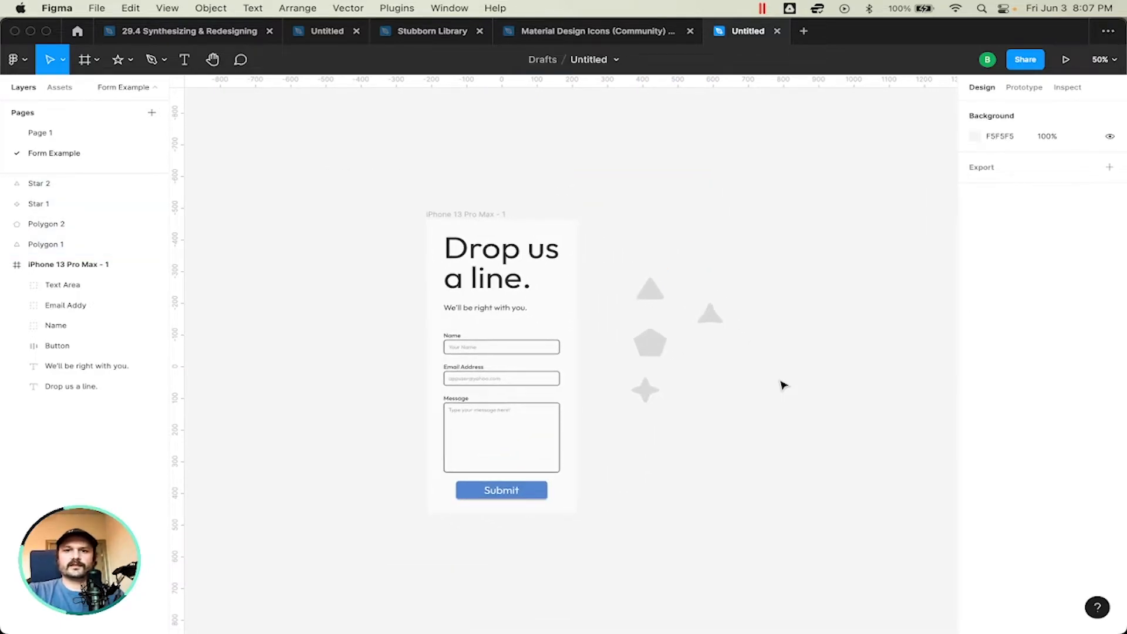
click(657, 340)
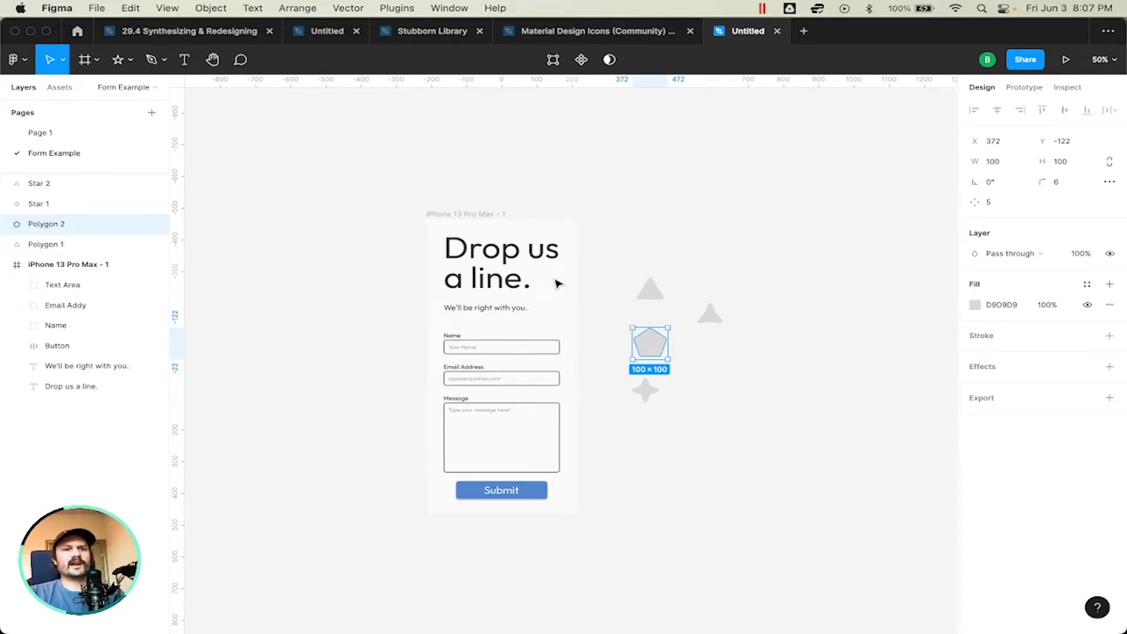
click(652, 295)
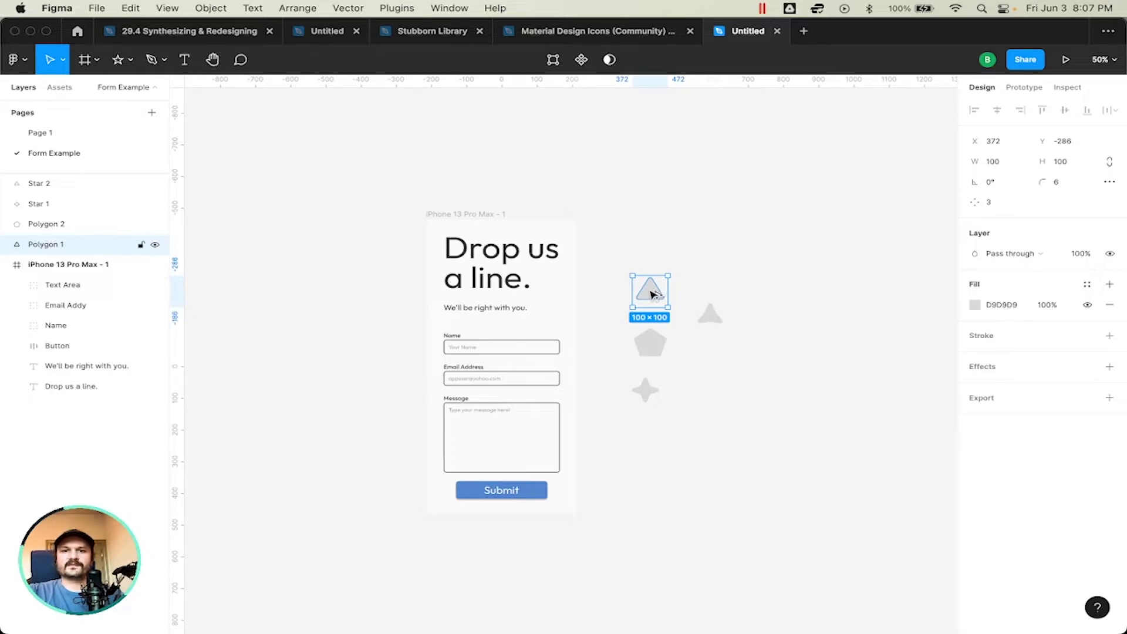
drag(652, 293, 577, 326)
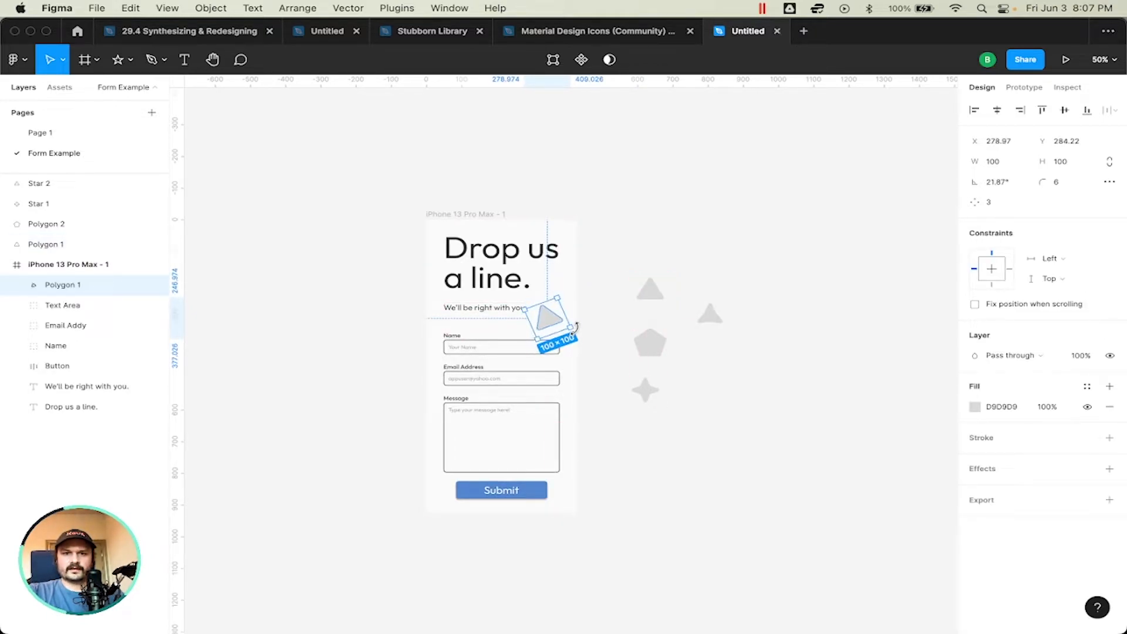
Step: Place a rotated copy of the three-pointed star over the form frame's left edge, beside the message box
click(653, 292)
click(718, 317)
drag(715, 320, 431, 440)
click(69, 286)
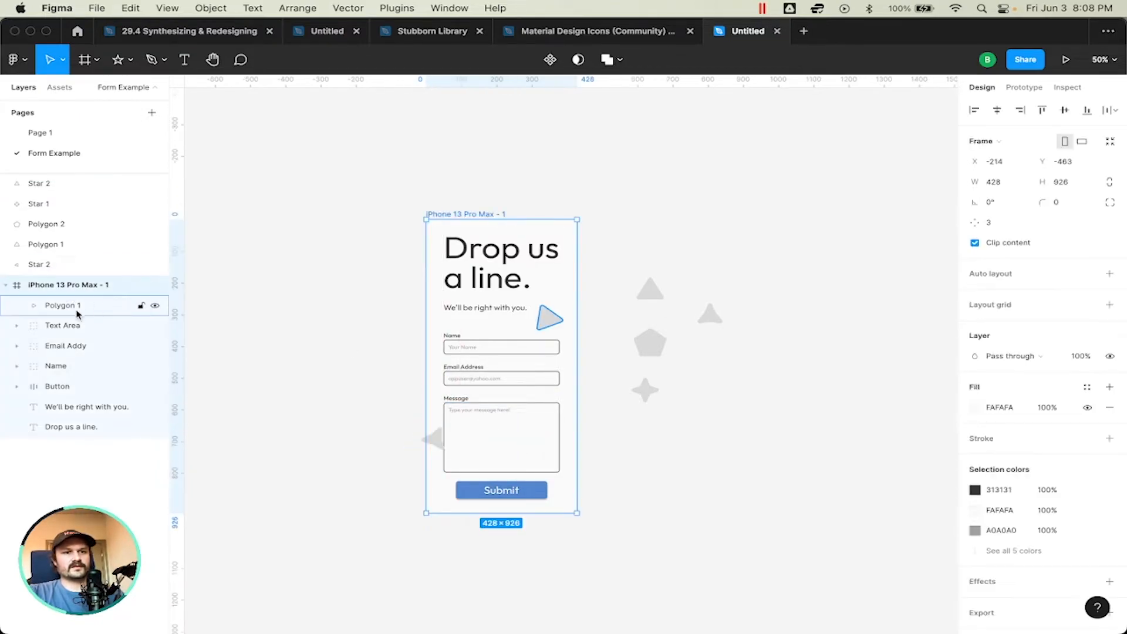
click(79, 314)
click(75, 326)
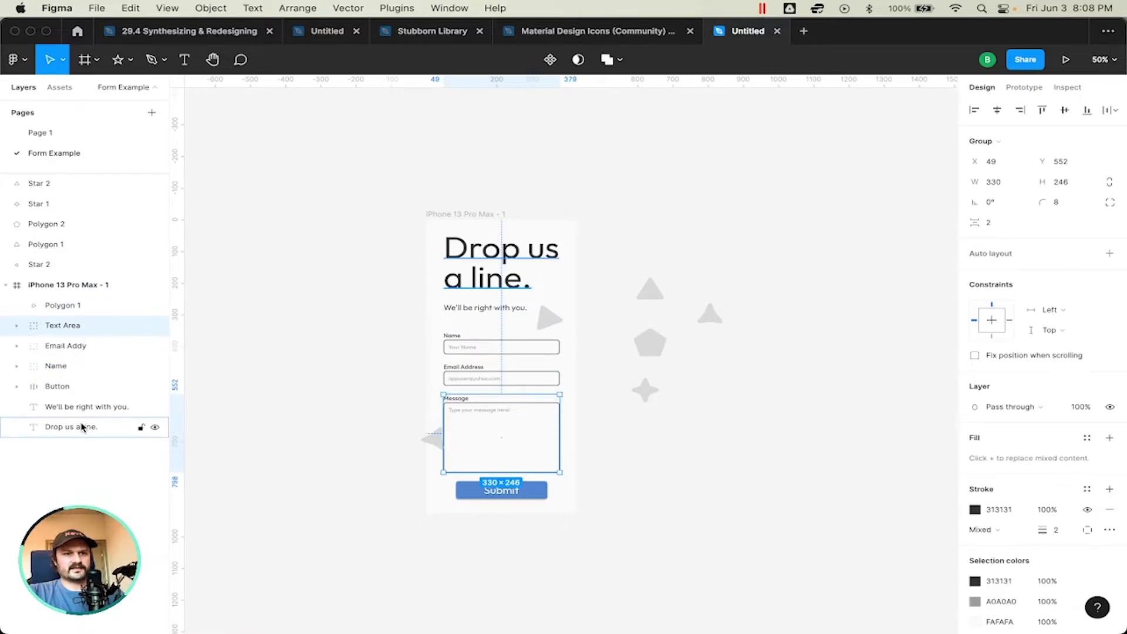
shift+click(82, 427)
click(154, 327)
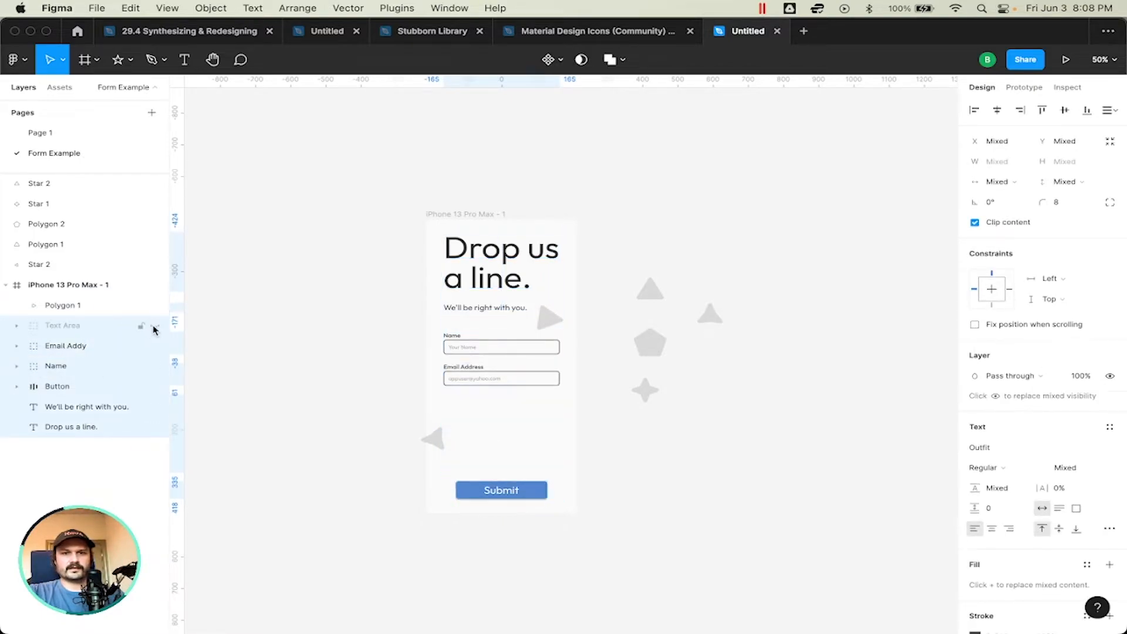
click(155, 327)
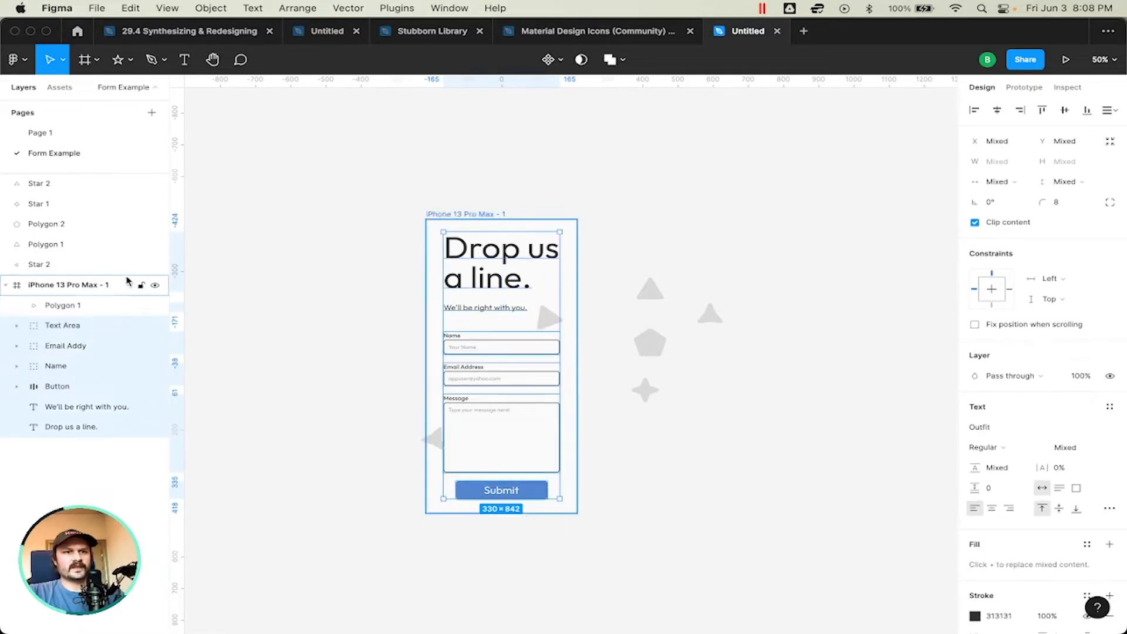
click(241, 247)
Step: Place a copy of the pentagon over the start of "a line." and a copy of the four-pointed star near the message box's upper-right corner
click(654, 345)
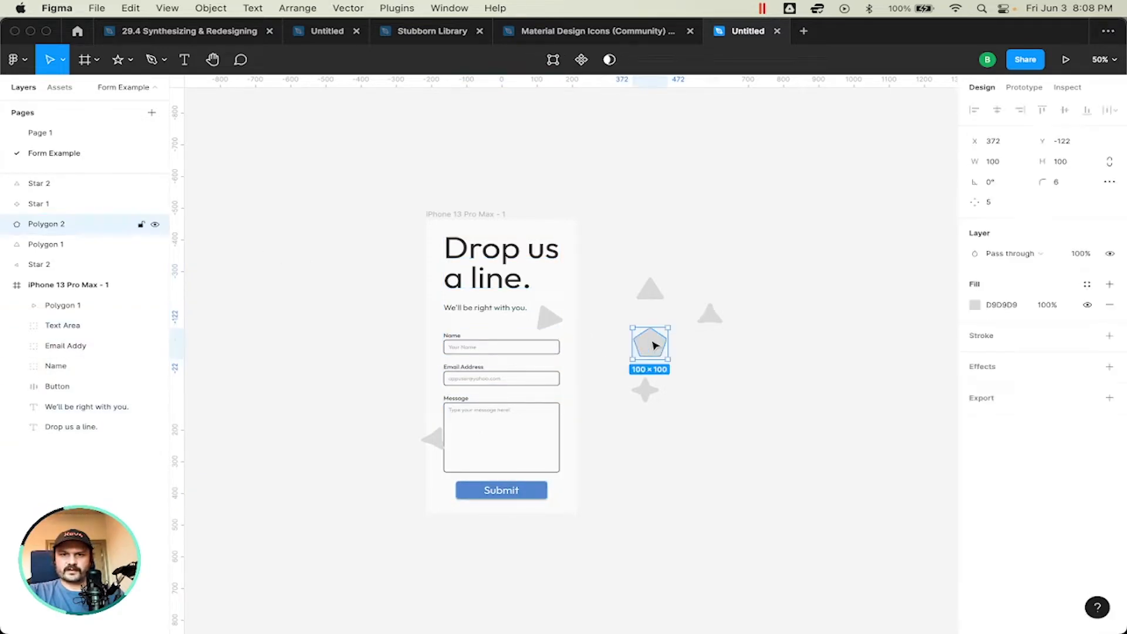
drag(654, 346, 488, 280)
click(650, 393)
drag(651, 395, 547, 397)
Step: Place another copy of the four-pointed star over the form frame's upper edge, above the heading
click(712, 320)
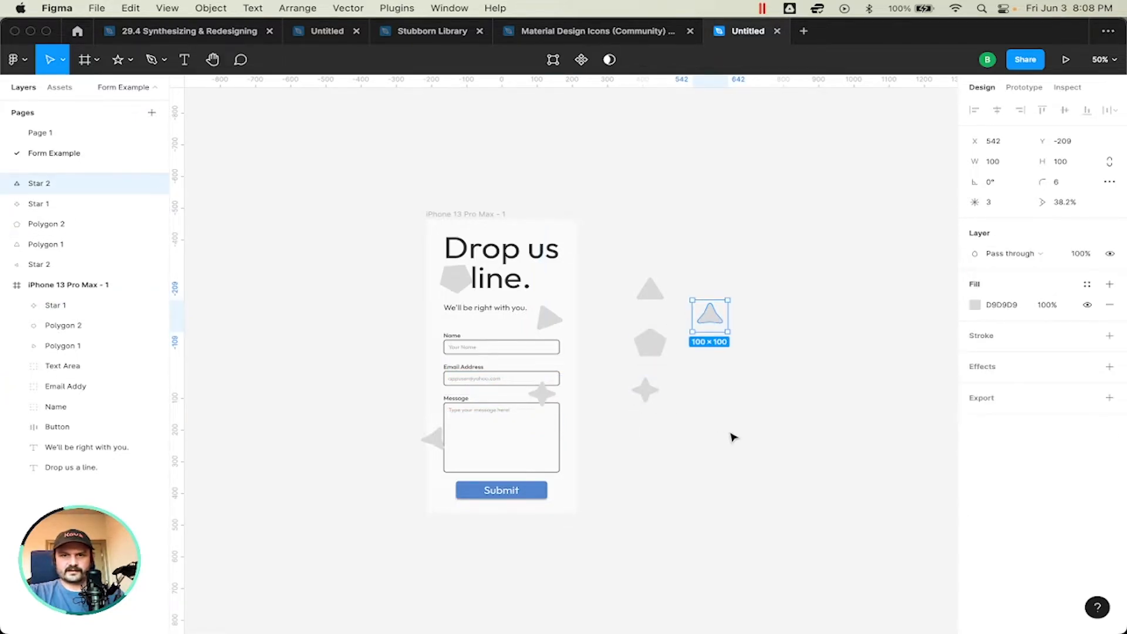
click(671, 364)
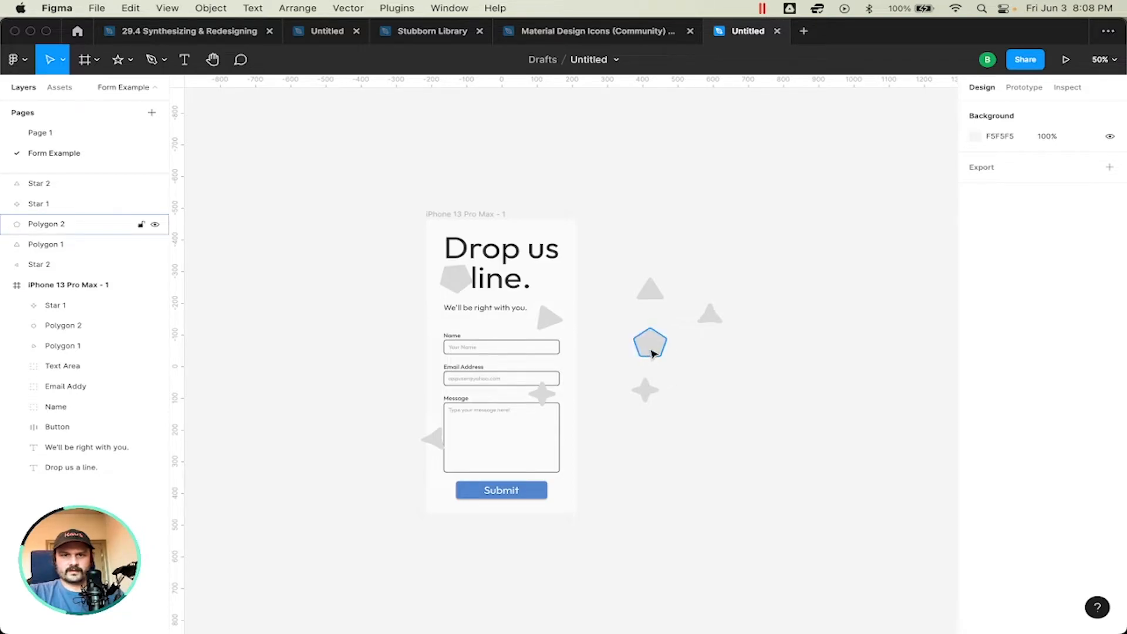
click(645, 391)
drag(645, 390, 530, 222)
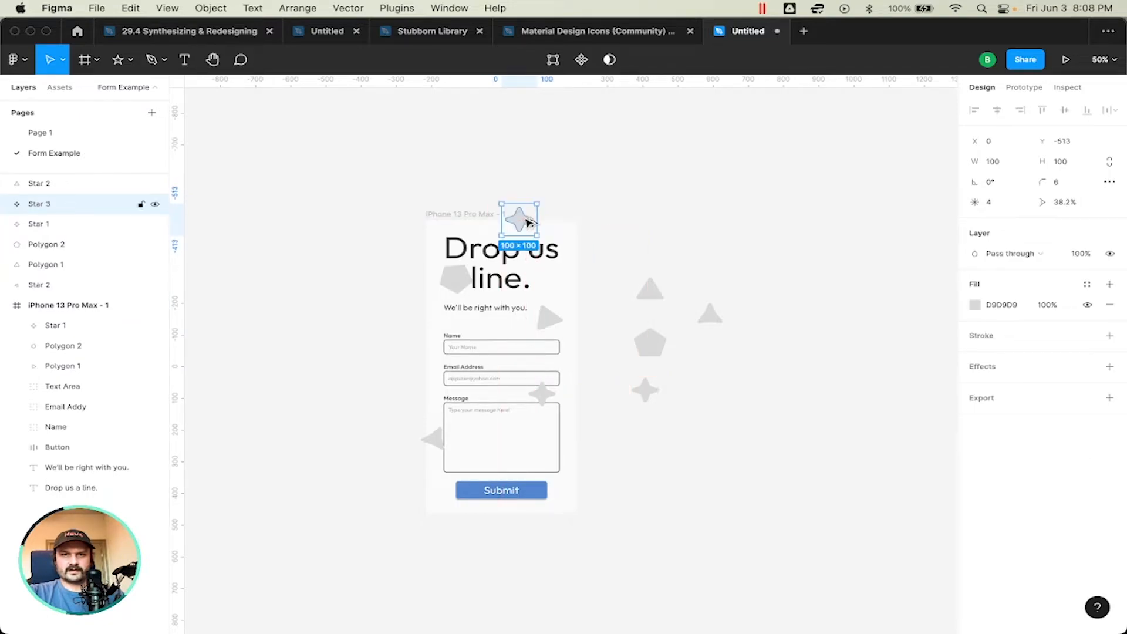
Step: Place a slightly rotated copy of the pentagon at the form's lower-right corner, overlapping the message box and the Submit button
click(648, 343)
drag(649, 343, 564, 481)
click(587, 460)
click(566, 479)
drag(585, 460, 590, 466)
Step: Group the four original shapes beside the form frame and name the group "Shapes collection"
click(818, 436)
drag(812, 460, 616, 234)
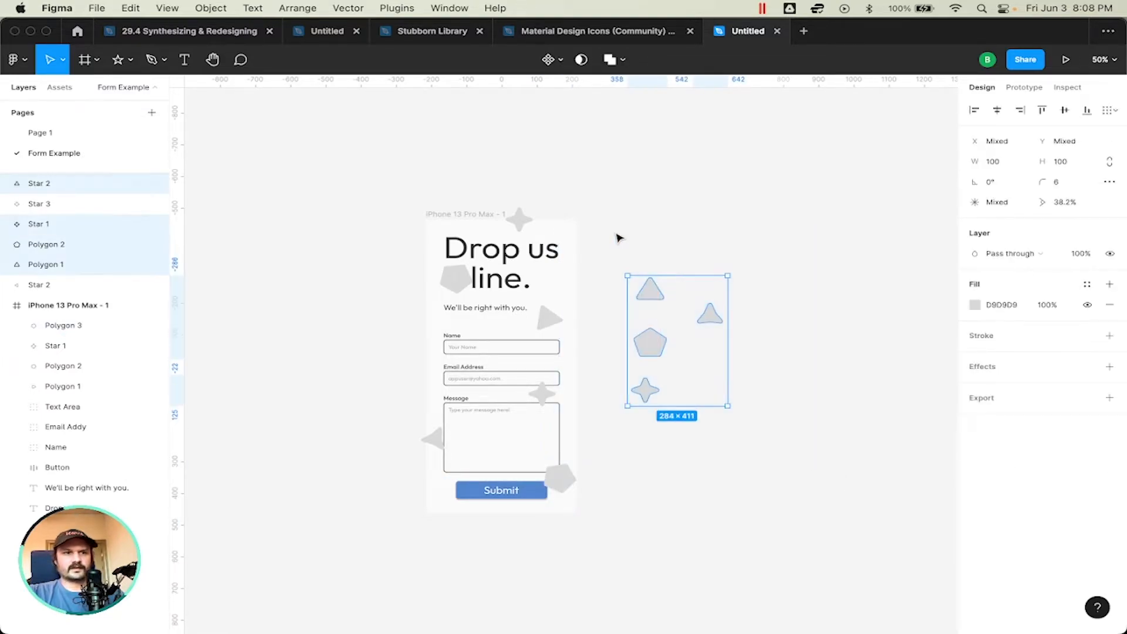
key(super+g)
double_click(49, 185)
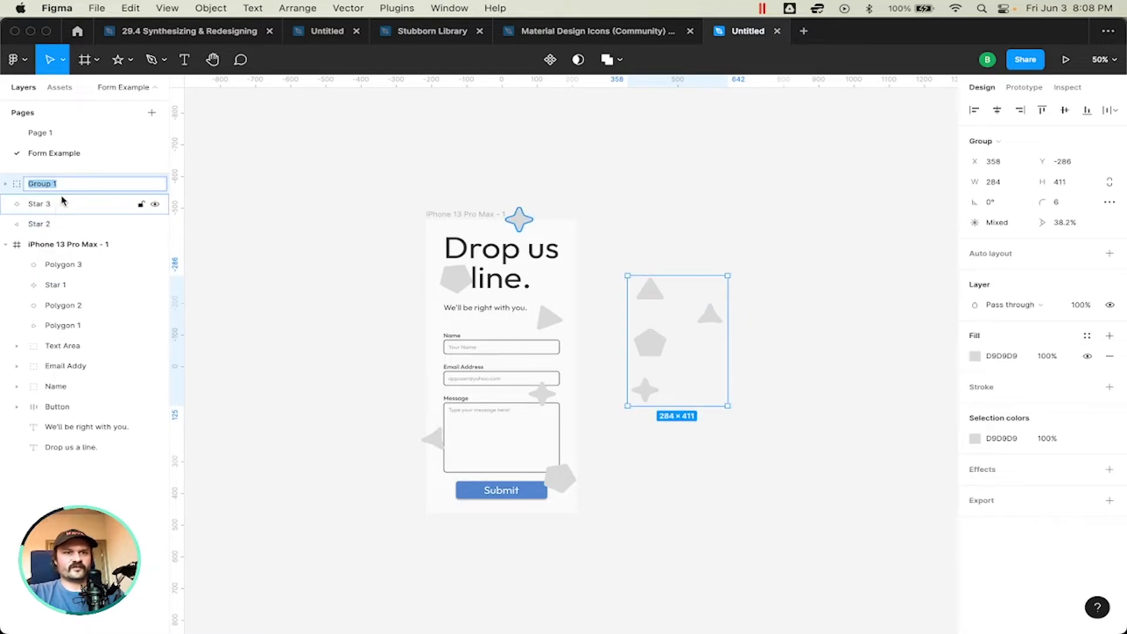
text(SH)
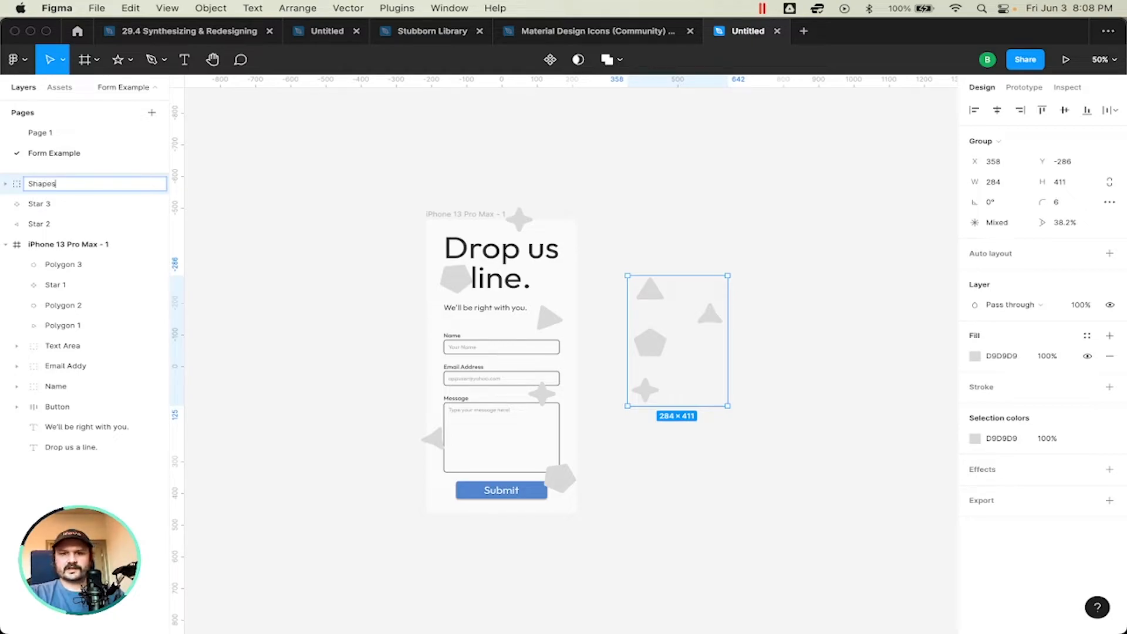
text(apes collection)
key(Return)
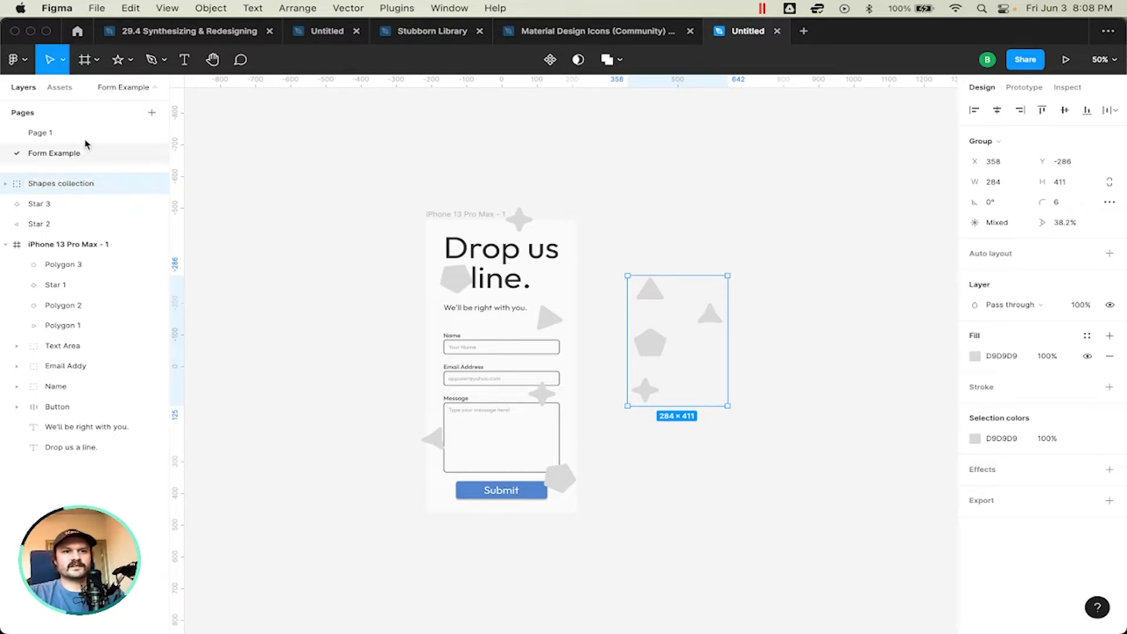
Step: Lock and hide the "Shapes collection" group
click(143, 184)
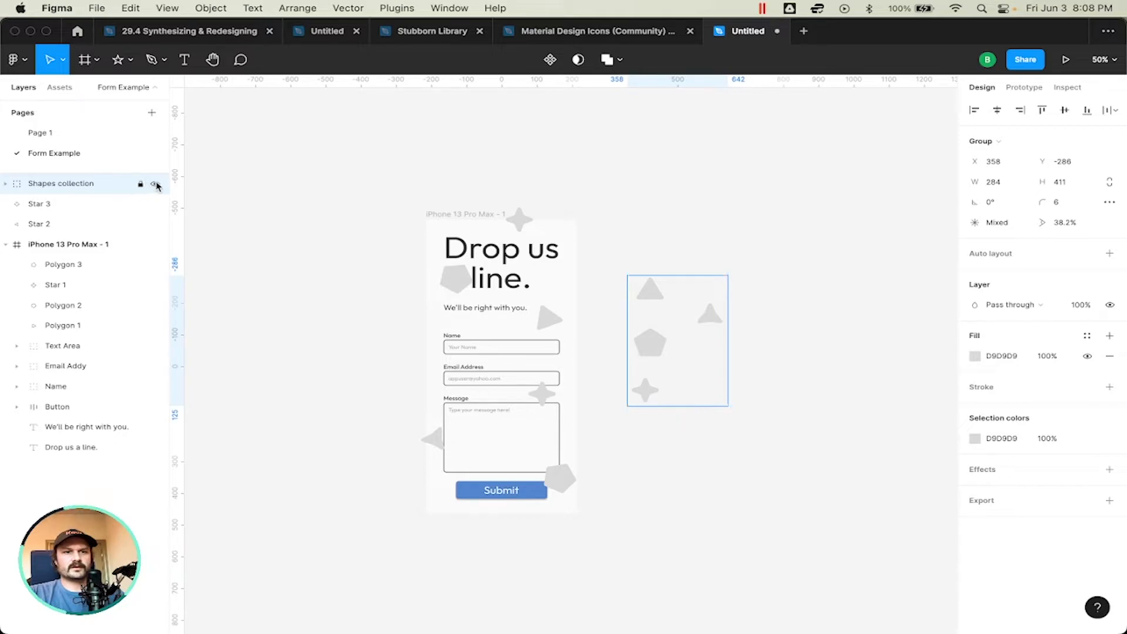
click(155, 184)
click(639, 252)
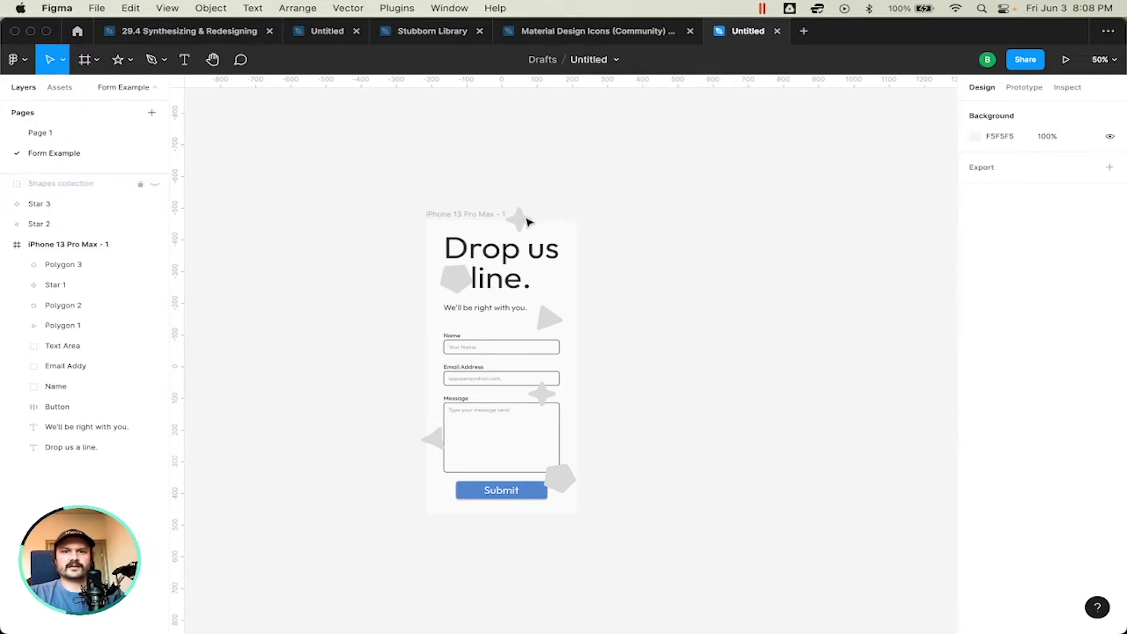
Step: Move the Star 3 and Star 2 layers into the iPhone 13 Pro Max - 1 frame, between Polygon 2 and Polygon 1
click(24, 208)
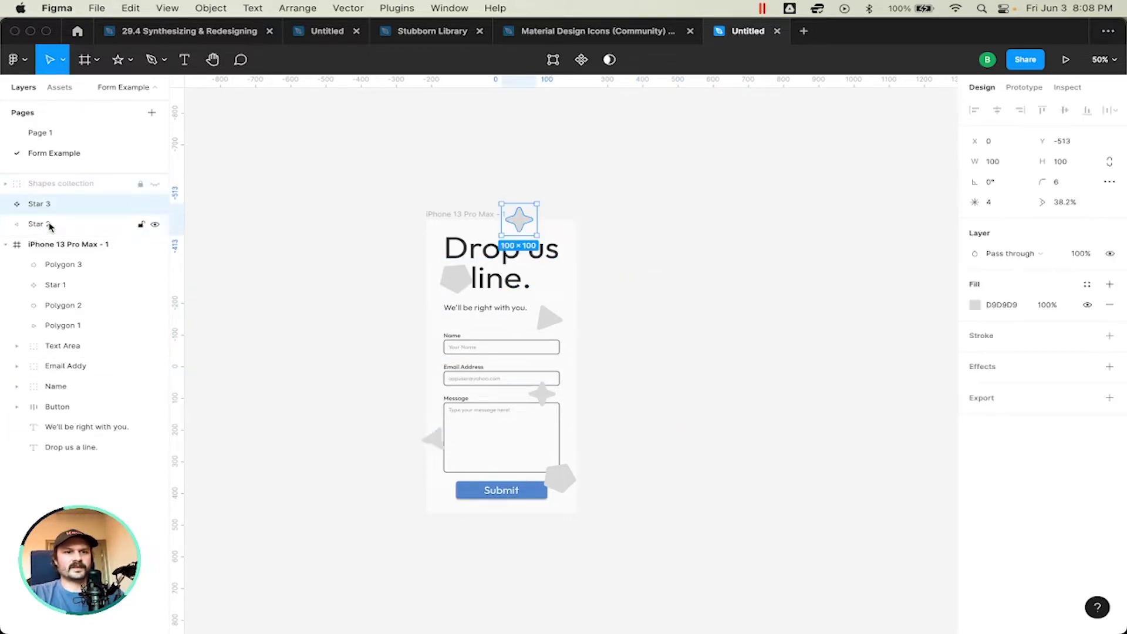
shift+click(55, 225)
drag(53, 226, 100, 317)
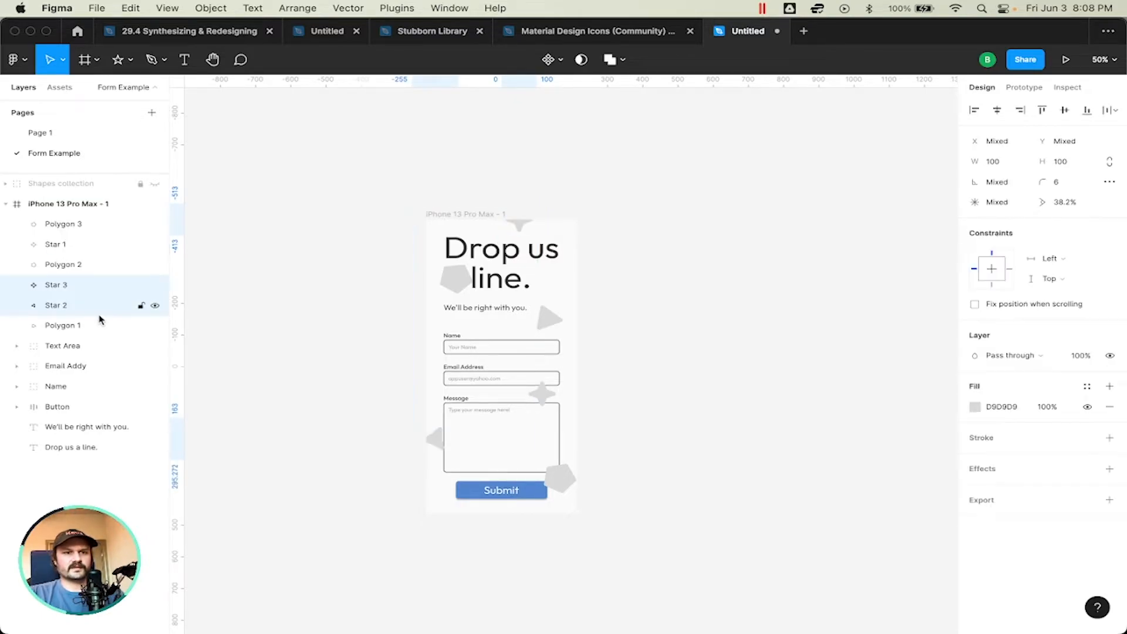
Step: Group the frame's six decorative shapes as "Shapes" and place the group beneath all other layers in the frame
click(83, 326)
shift+click(70, 228)
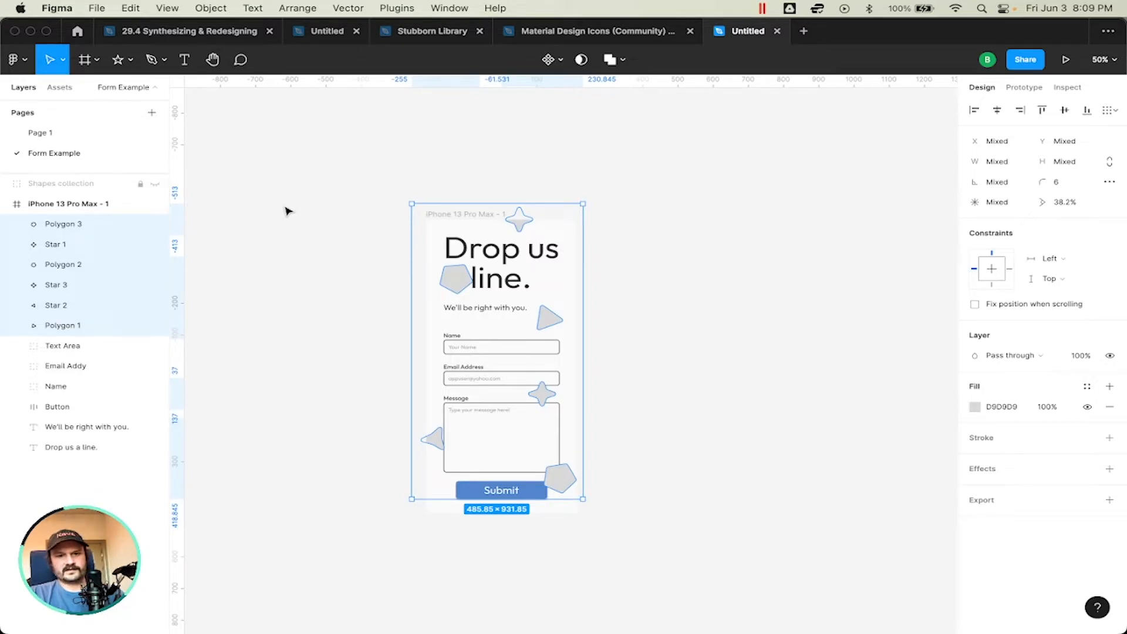
key(super+g)
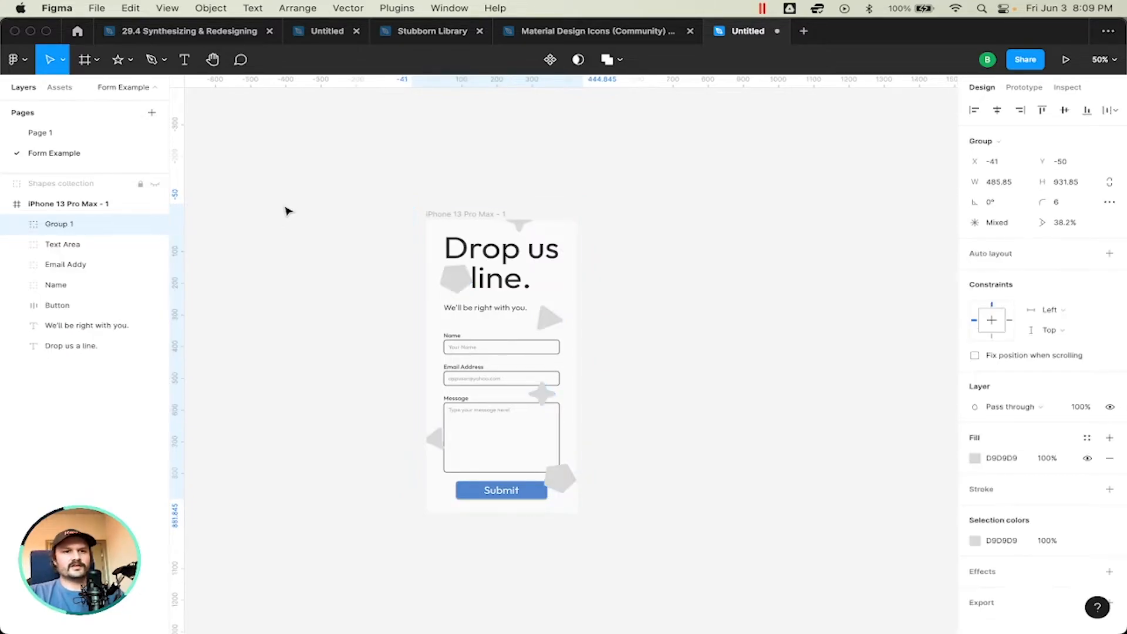
double_click(60, 225)
text(Shapes)
key(Return)
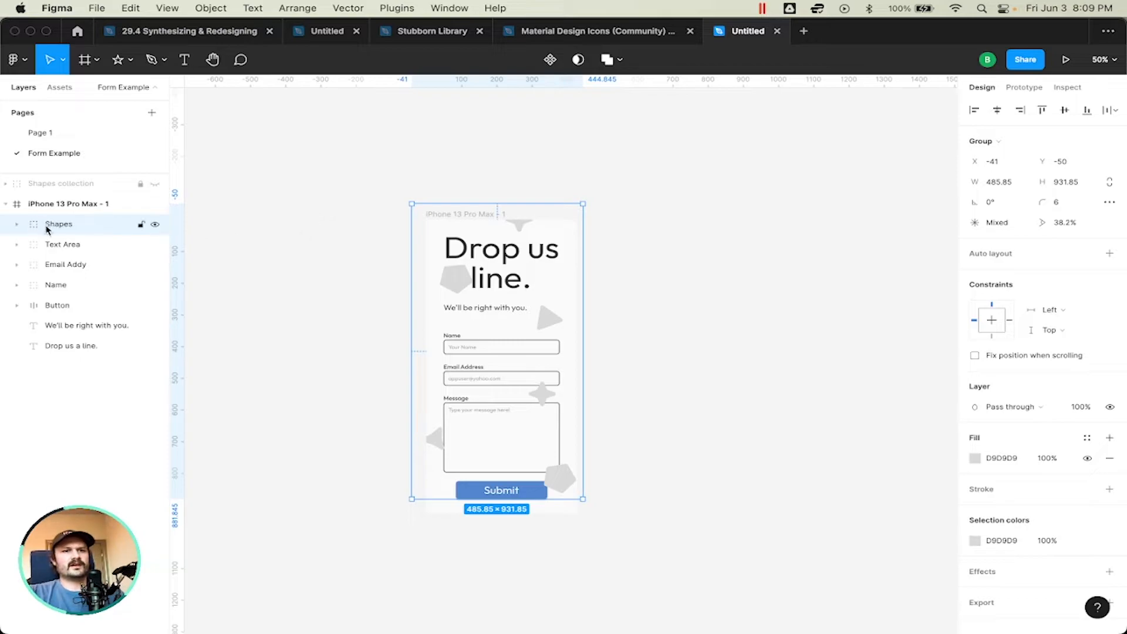
drag(59, 225, 57, 371)
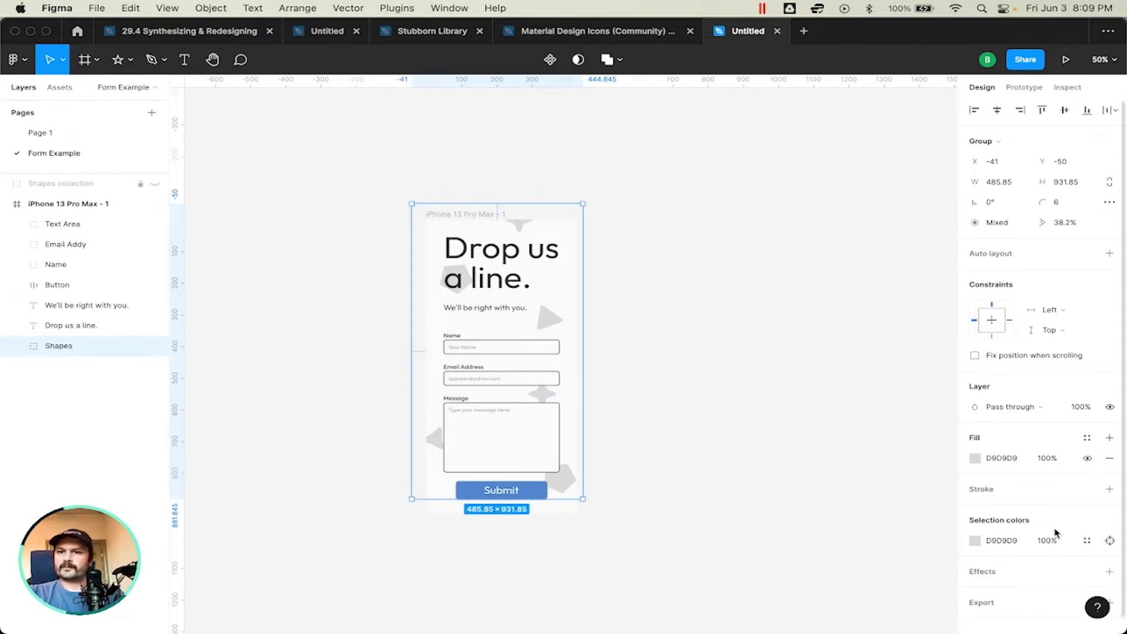
Step: Fill the Shapes group with the Submit button's blue, 5485CE, at 14% opacity
click(975, 459)
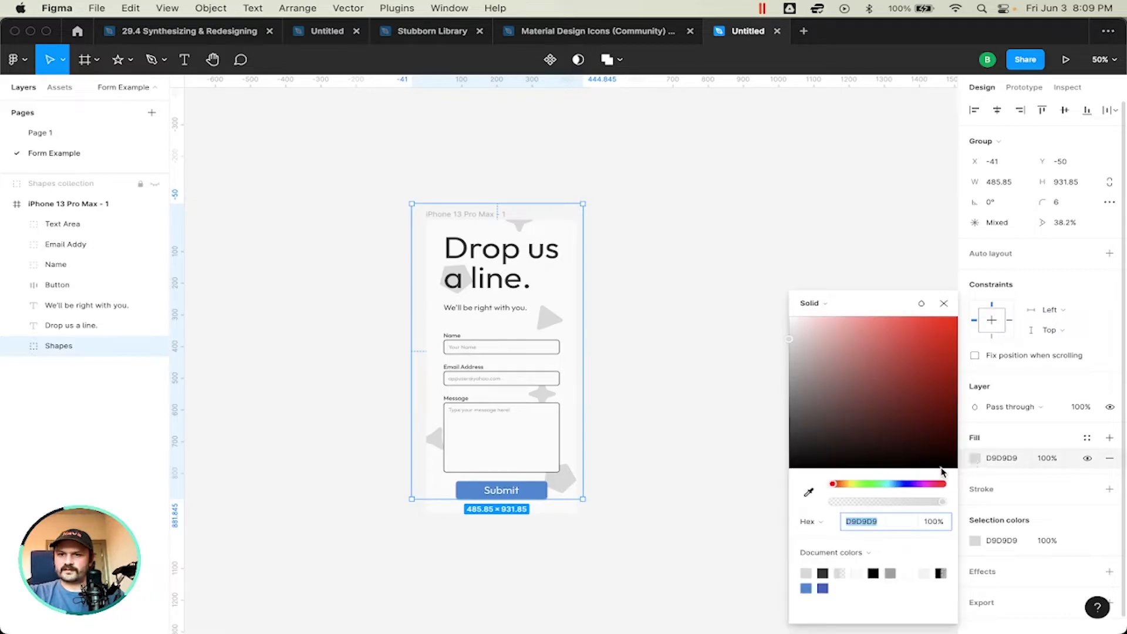
click(809, 492)
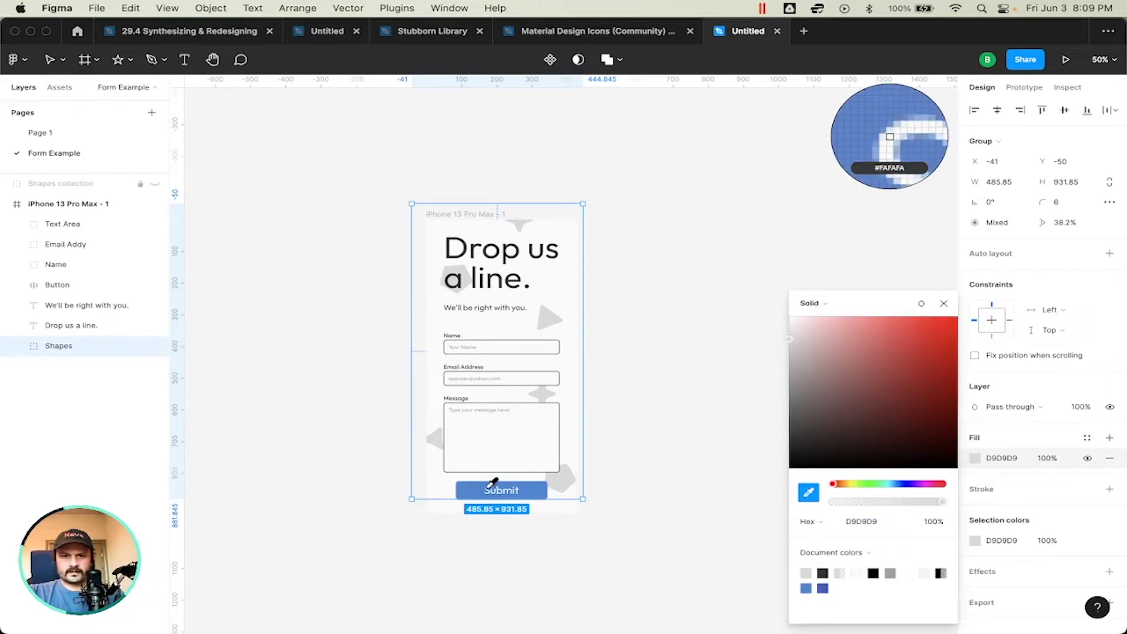
click(470, 490)
drag(904, 504, 851, 514)
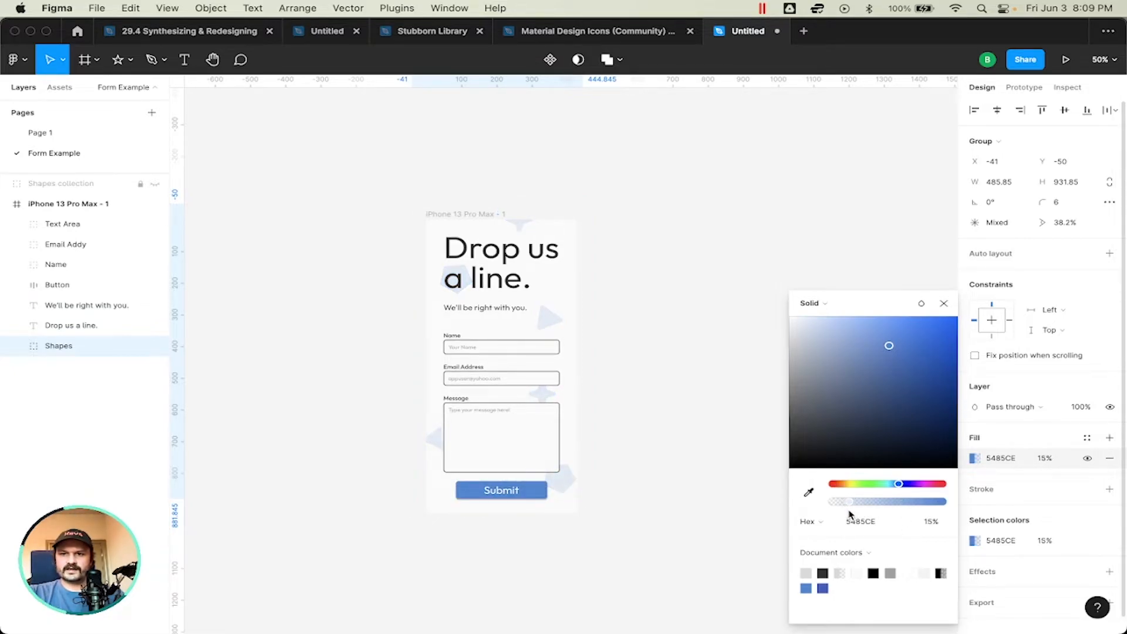
click(941, 307)
click(680, 269)
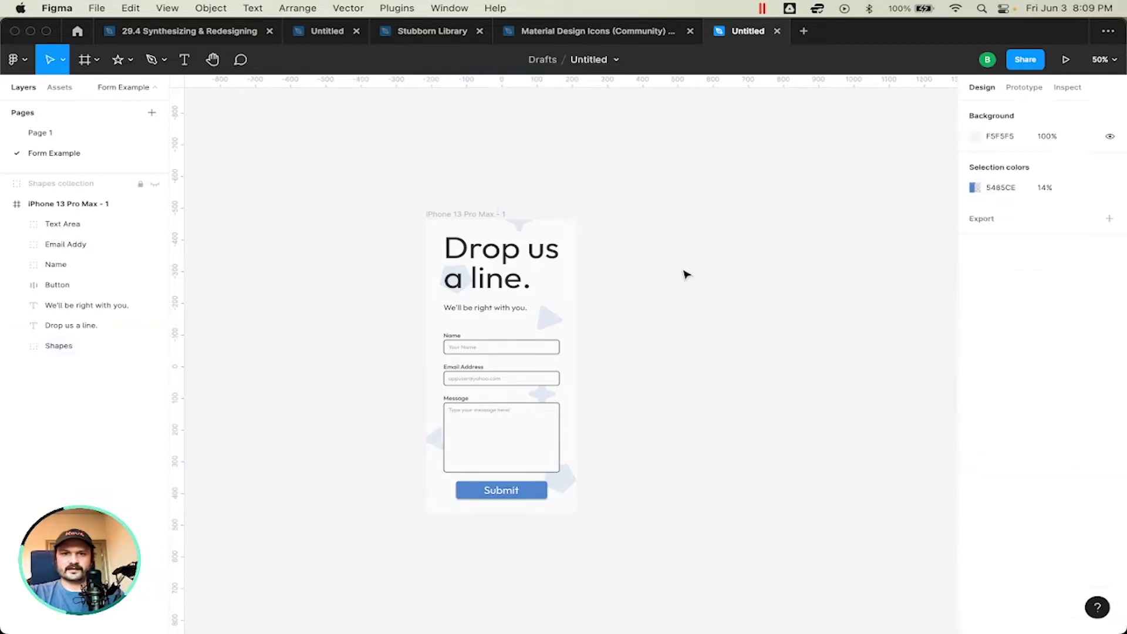
Step: Move the triangle left so it sits between "We'll be right with you." and the Name field, at about X 164
click(449, 216)
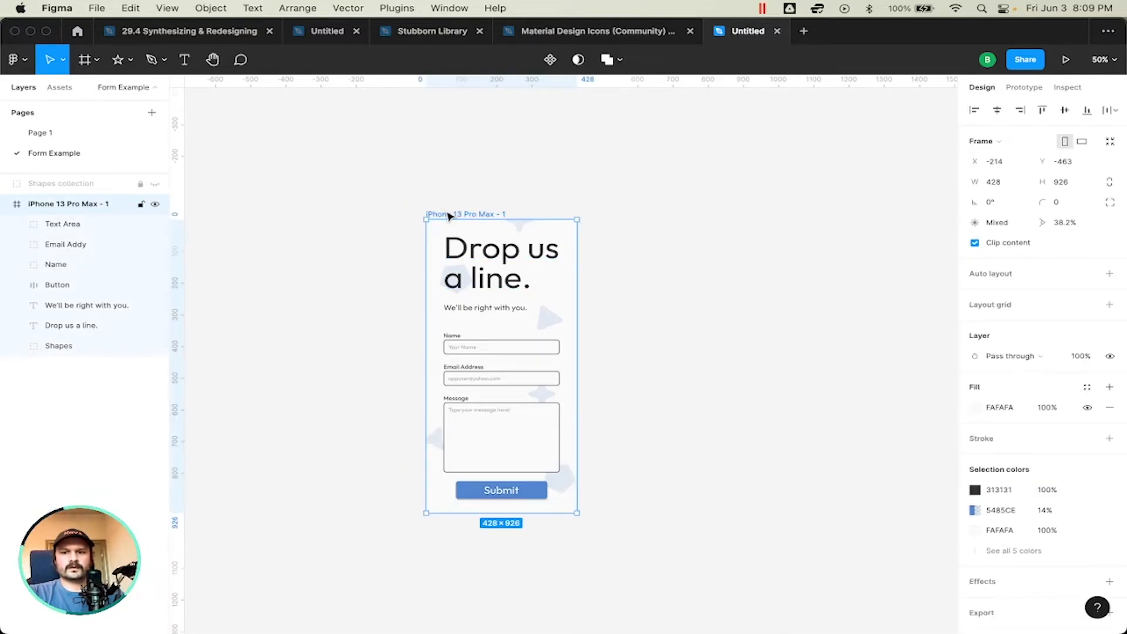
key(shift+2)
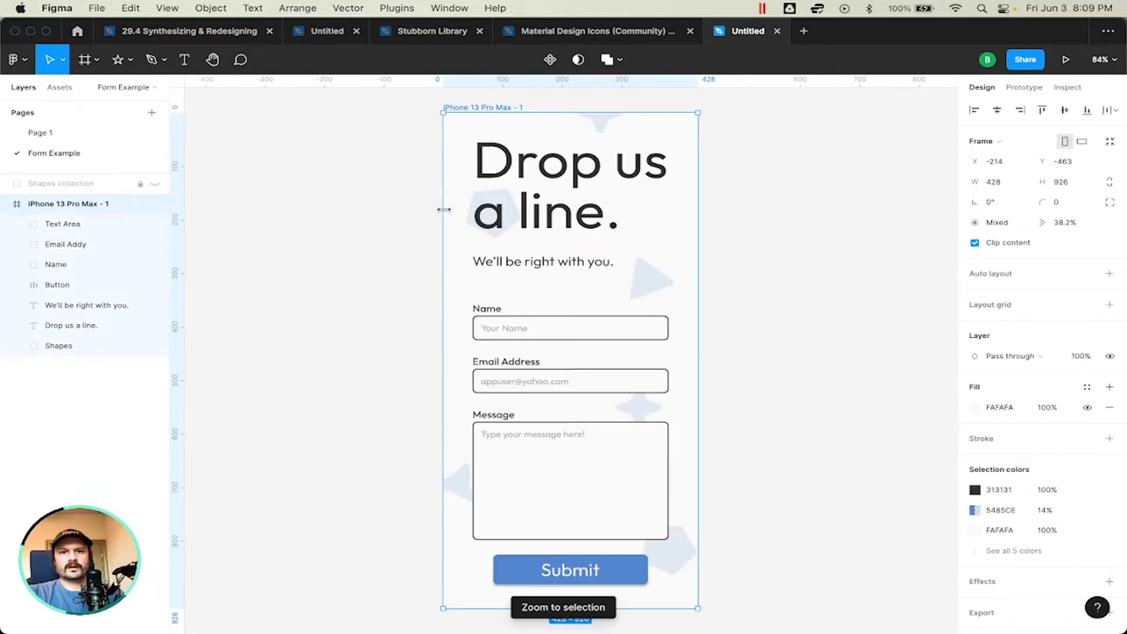
click(814, 229)
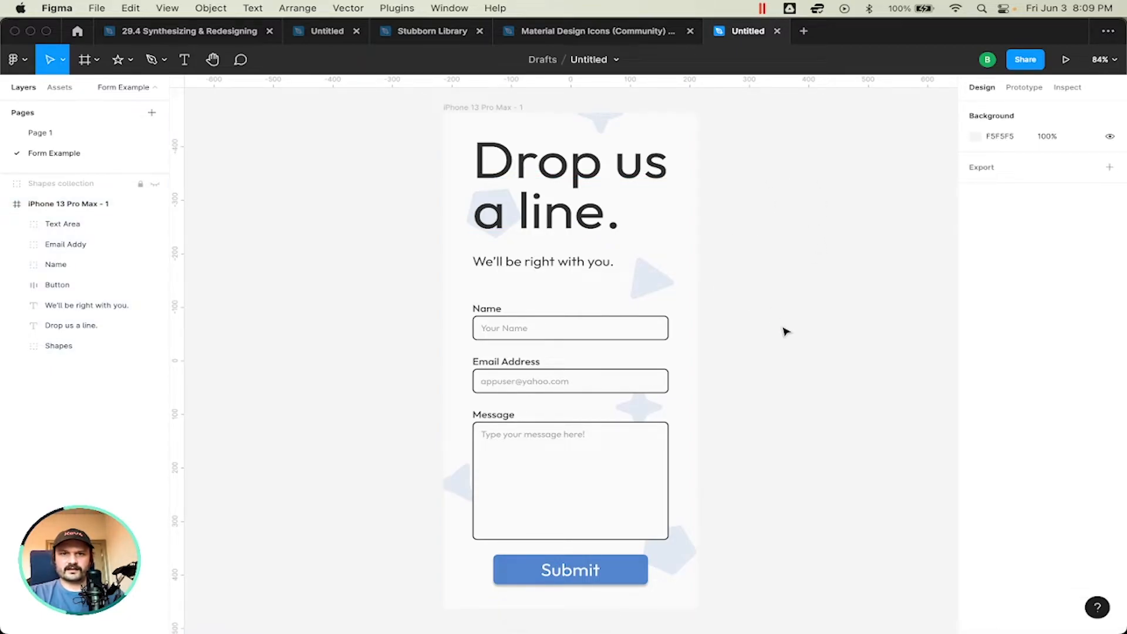
super+click(651, 282)
drag(651, 282, 581, 294)
click(844, 294)
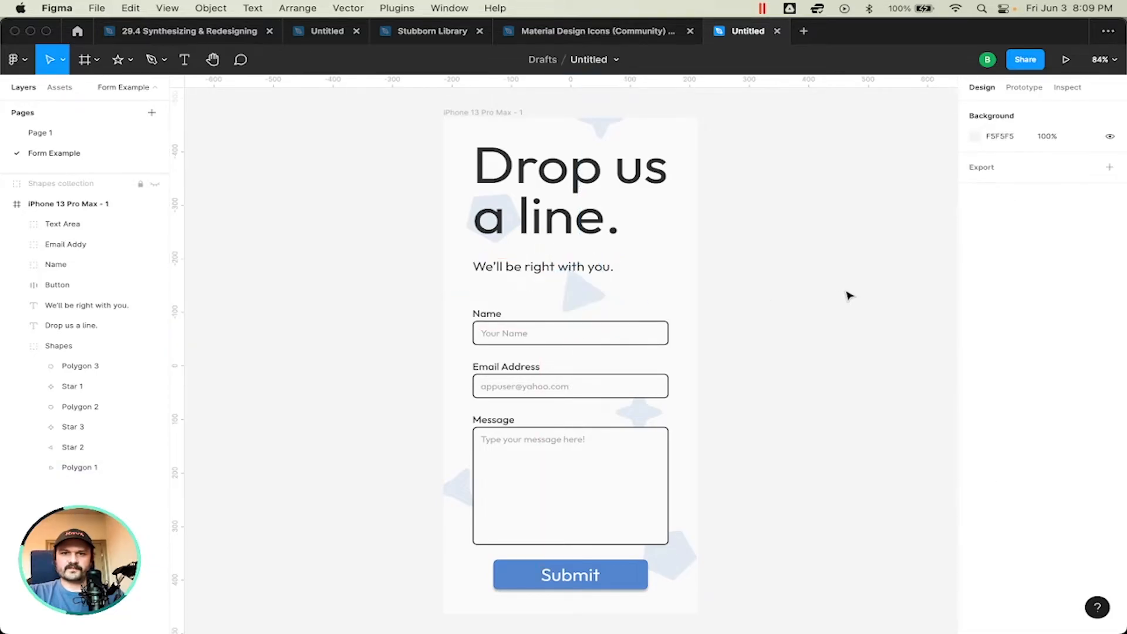
click(584, 289)
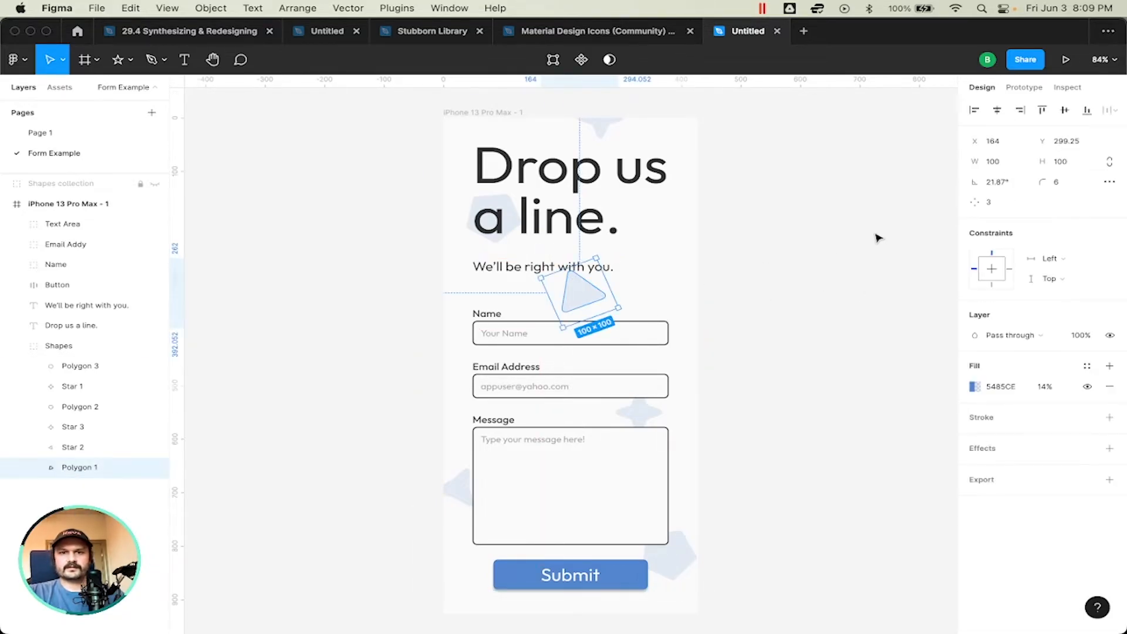
click(878, 247)
Step: Move the four-pointed star on the frame's upper edge right and down to X 304, Y -30
scroll(805, 254, right, 1)
scroll(804, 254, down, 1)
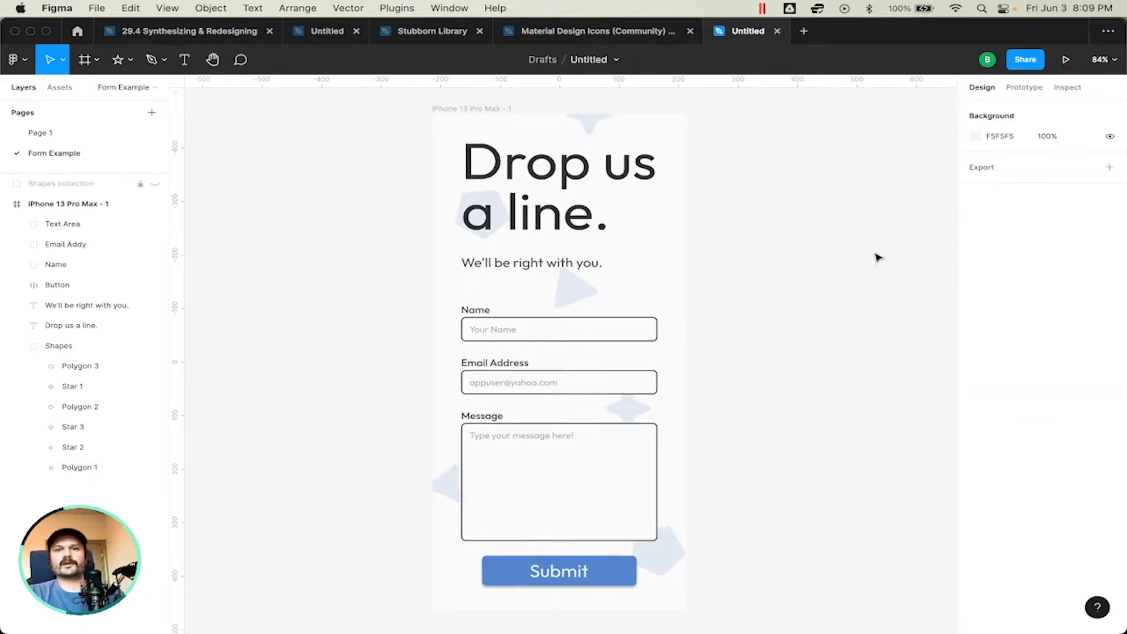
click(590, 126)
key(shift+Down)
key(shift+Right)
key(shift+Right)
key(shift+Right)
key(shift+Right)
key(shift+Right)
key(shift+Right)
key(shift+Down)
key(shift+Right)
key(shift+Right)
key(shift+Right)
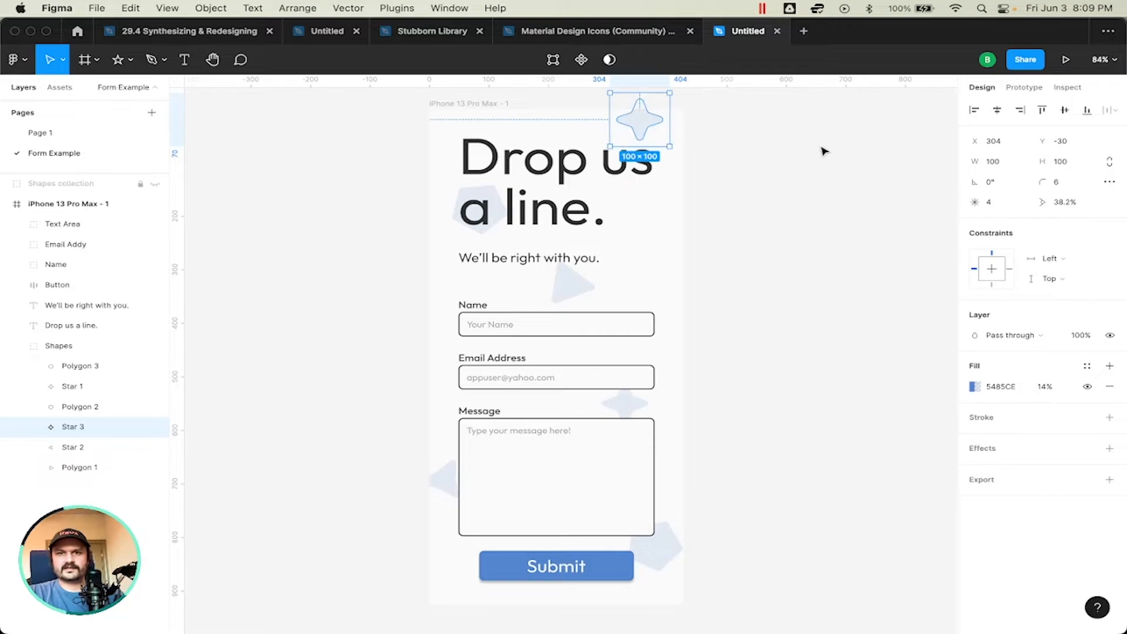
click(820, 148)
Step: Rotate the four-pointed star above the heading by about 15°
scroll(821, 157, down, 1)
scroll(822, 160, up, 1)
scroll(822, 161, right, 1)
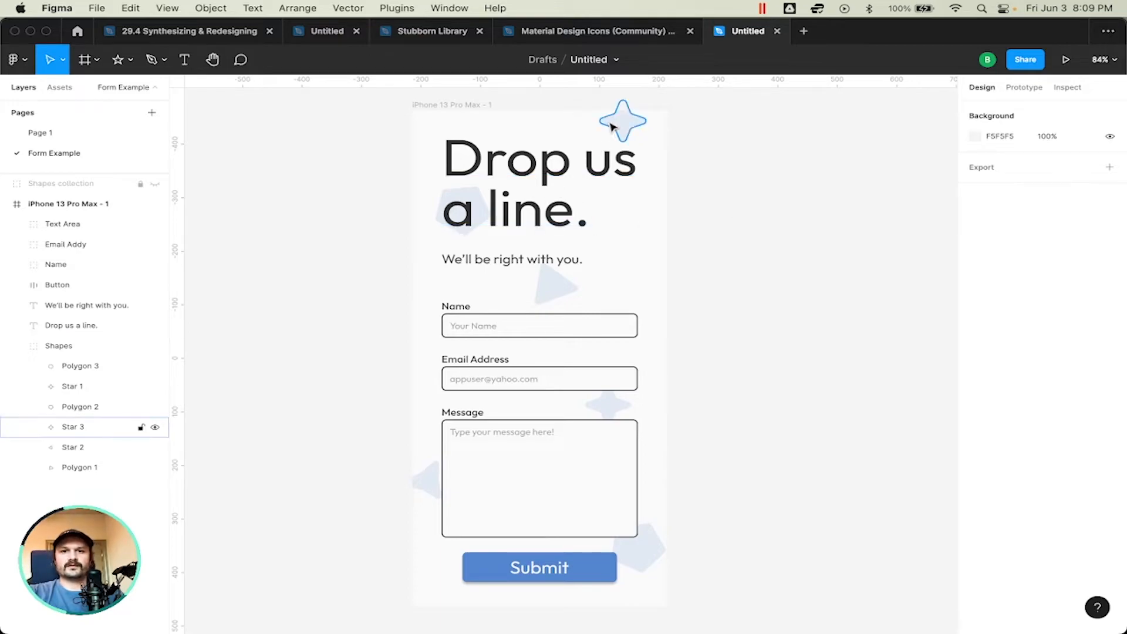
click(73, 427)
drag(655, 152, 646, 165)
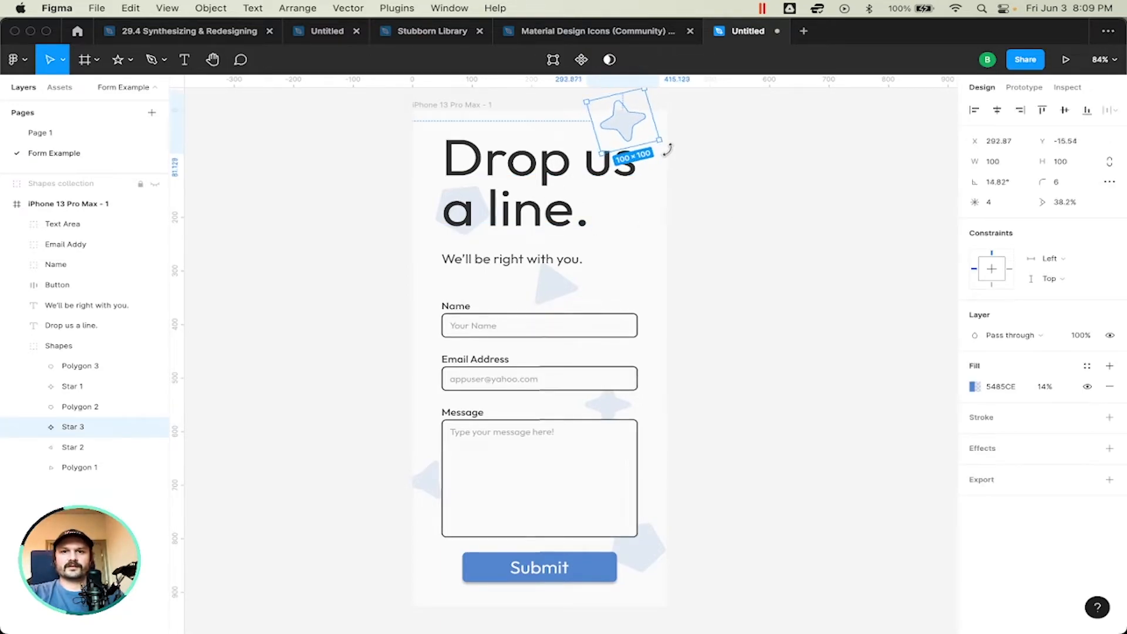
click(740, 186)
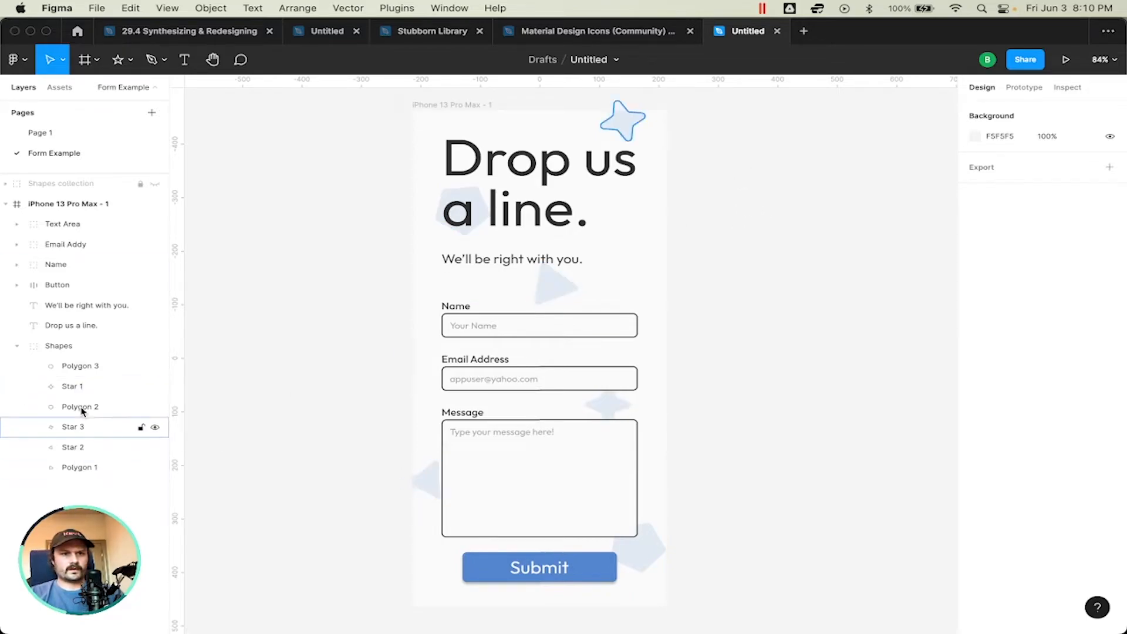
Step: Lower the fill opacity of the Shapes group to 12%
click(17, 347)
click(81, 346)
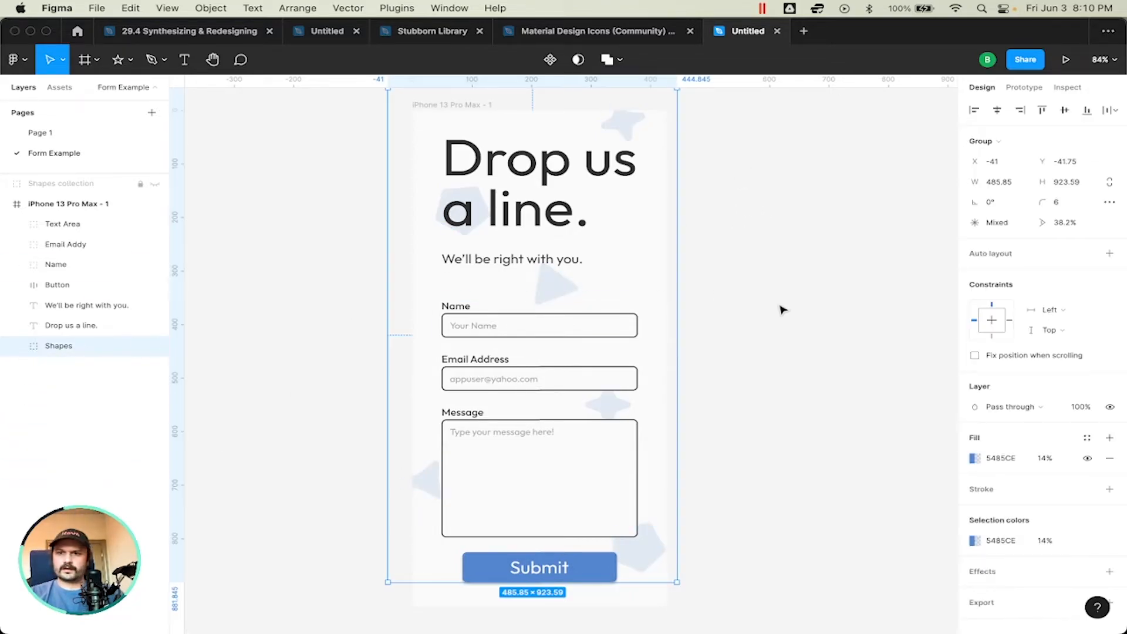
click(1045, 458)
text(12)
key(Return)
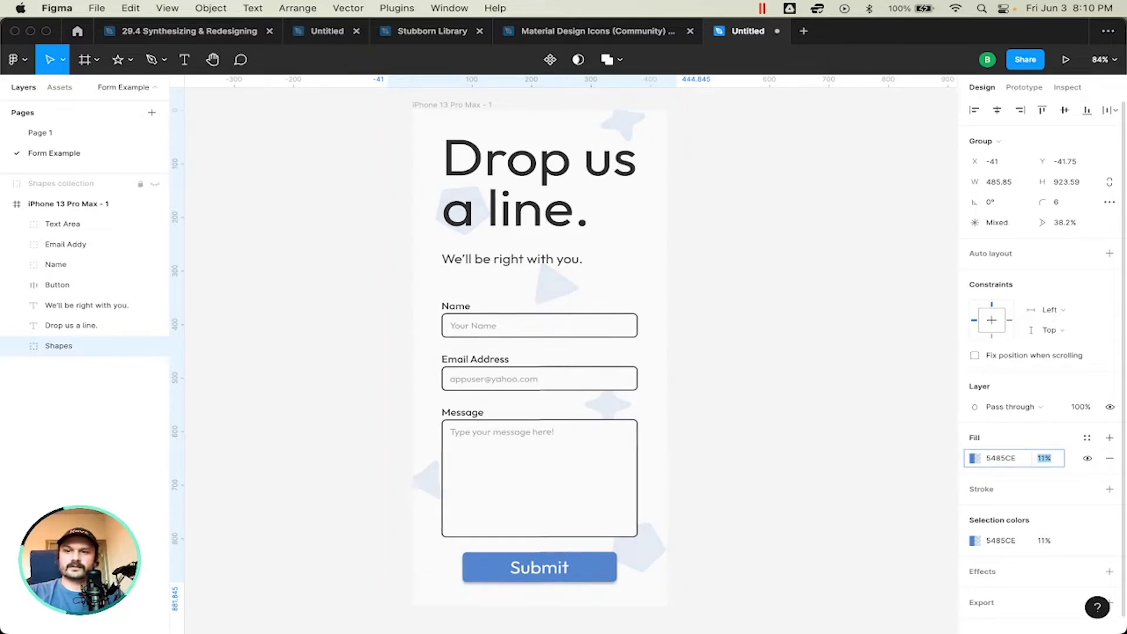
key(Escape)
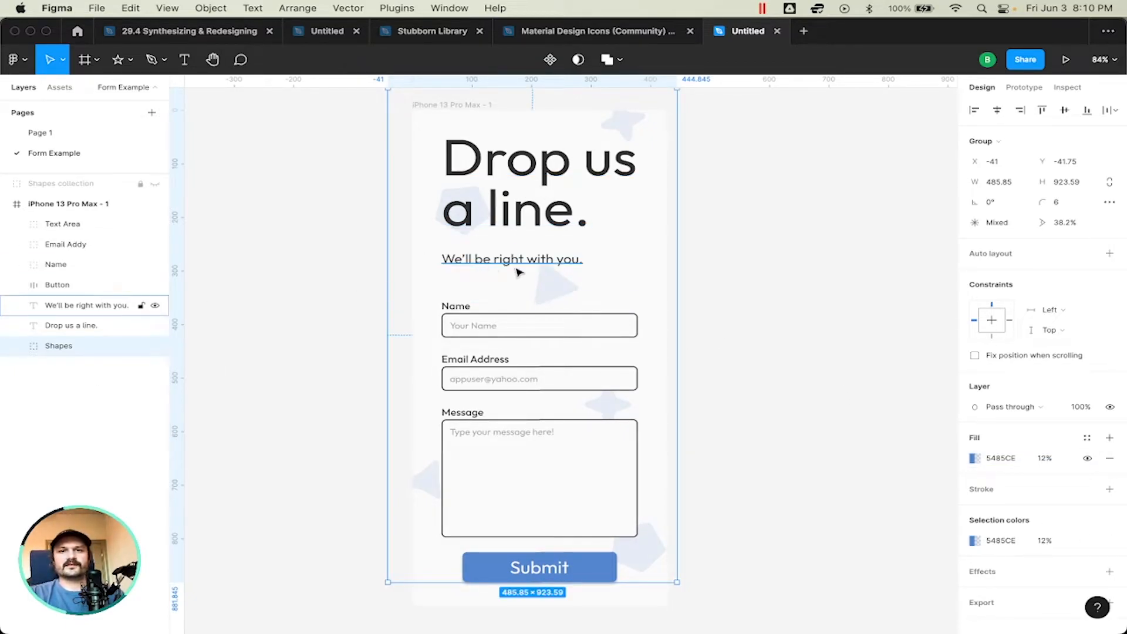
Step: Lock the Shapes group so the background shapes cannot be moved accidentally
drag(554, 279, 395, 298)
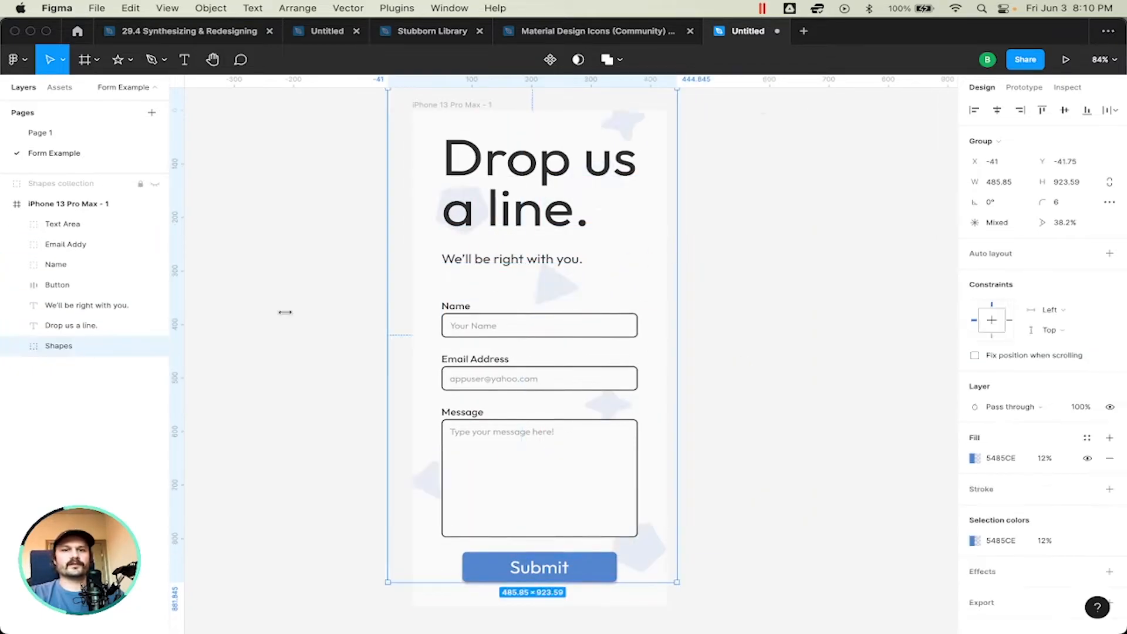
click(141, 346)
click(302, 347)
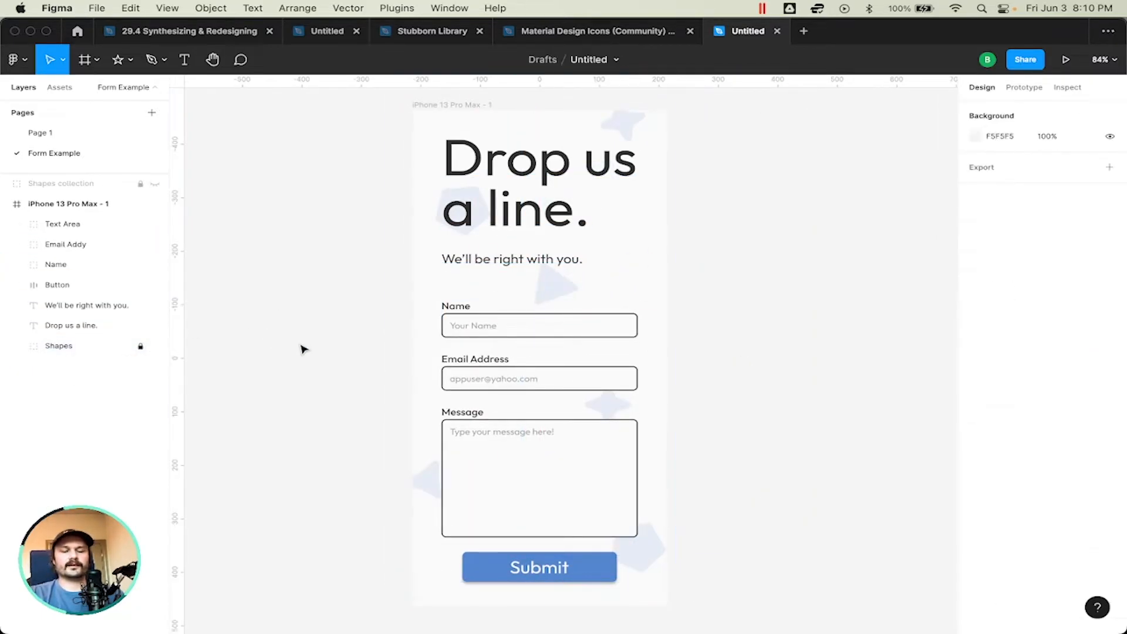
Step: Examine the whole contact form together with its faint background shapes
scroll(302, 346, down, 5)
scroll(305, 346, up, 5)
scroll(304, 347, up, 2)
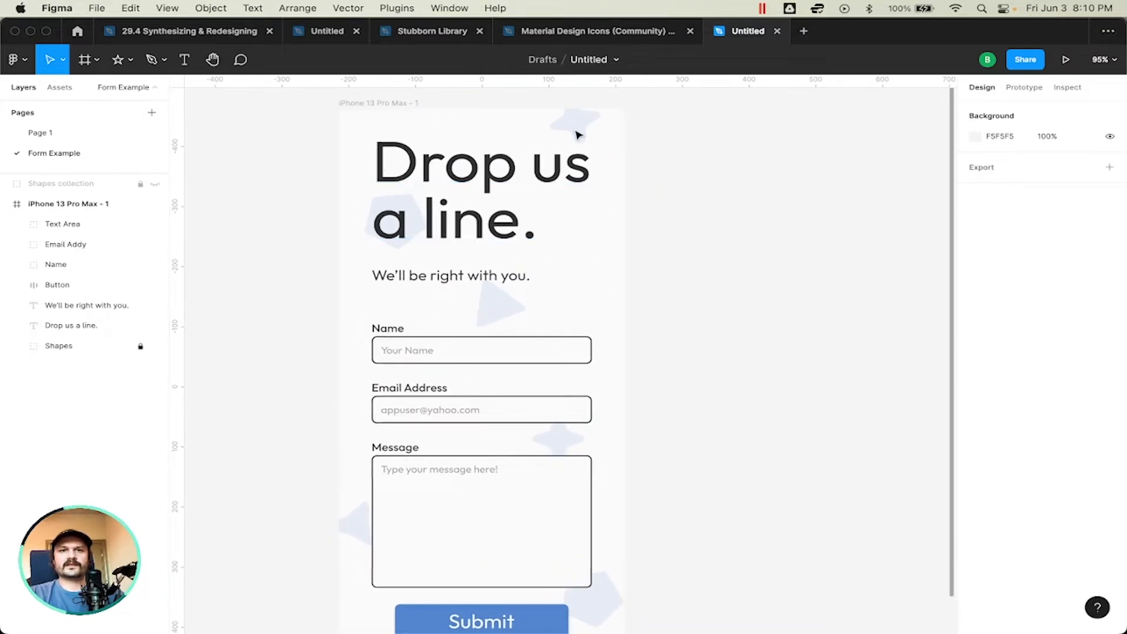
scroll(580, 132, down, 3)
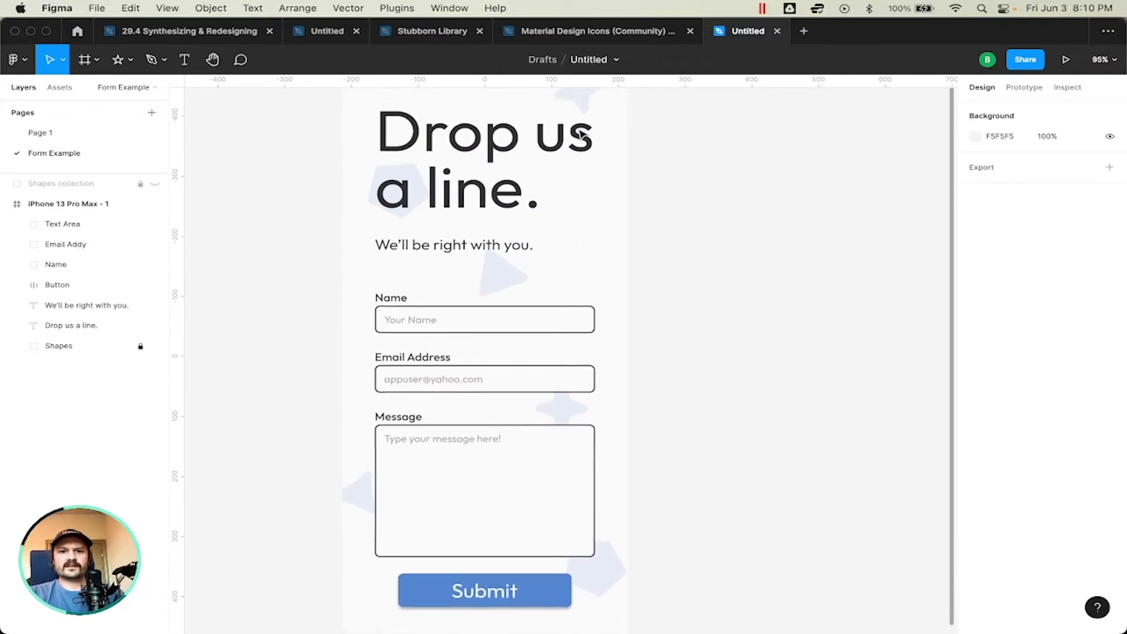
scroll(580, 132, up, 2)
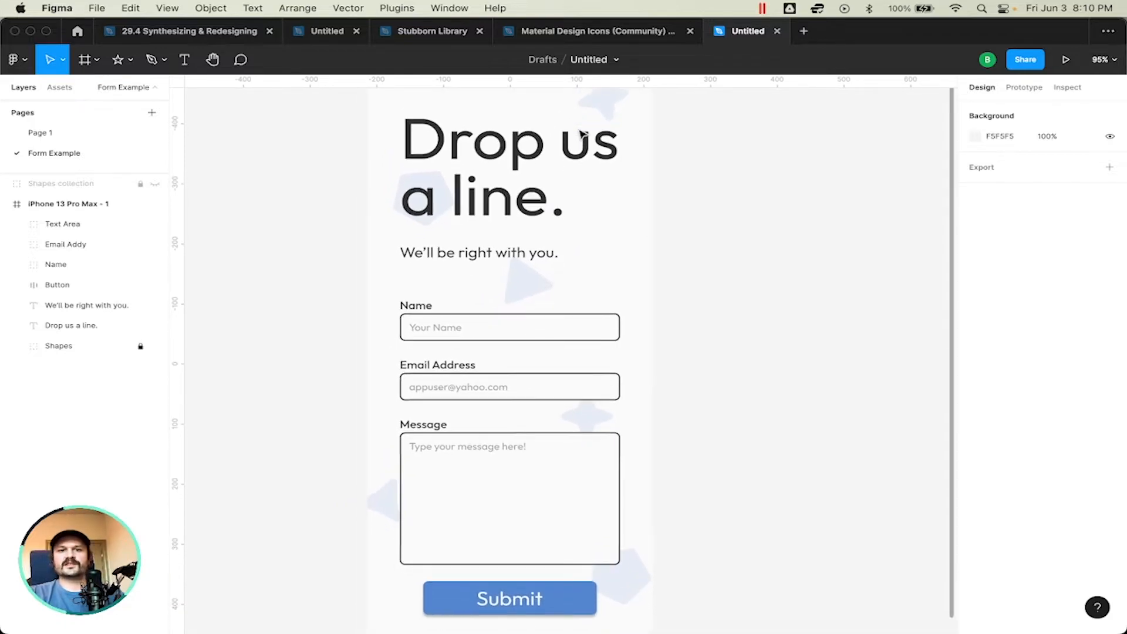
scroll(580, 132, down, 3)
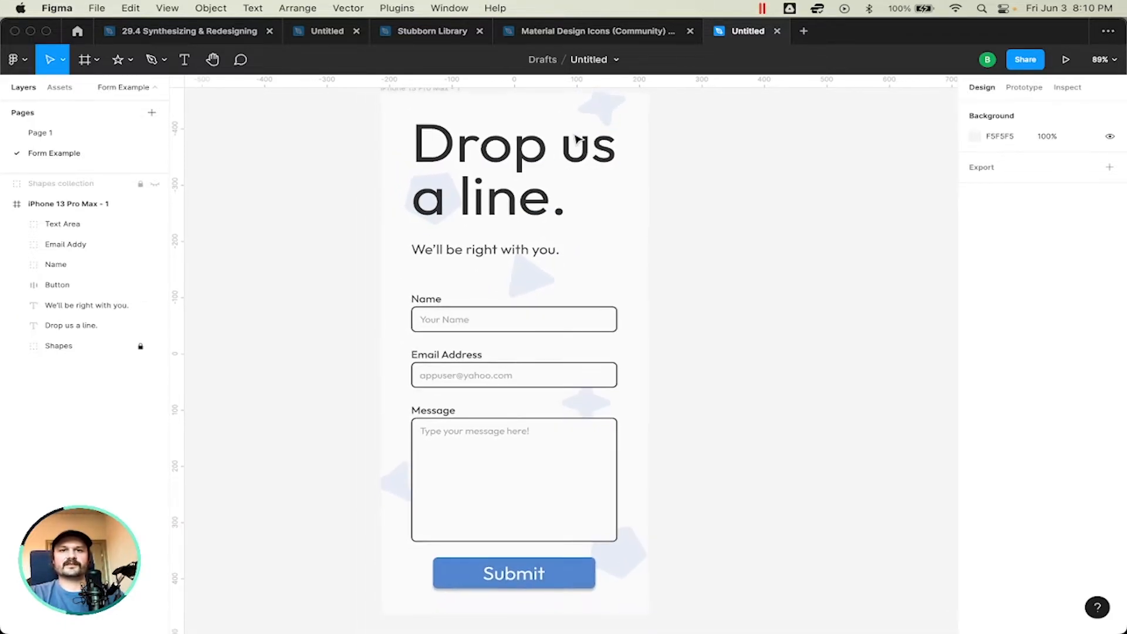
scroll(575, 138, down, 1)
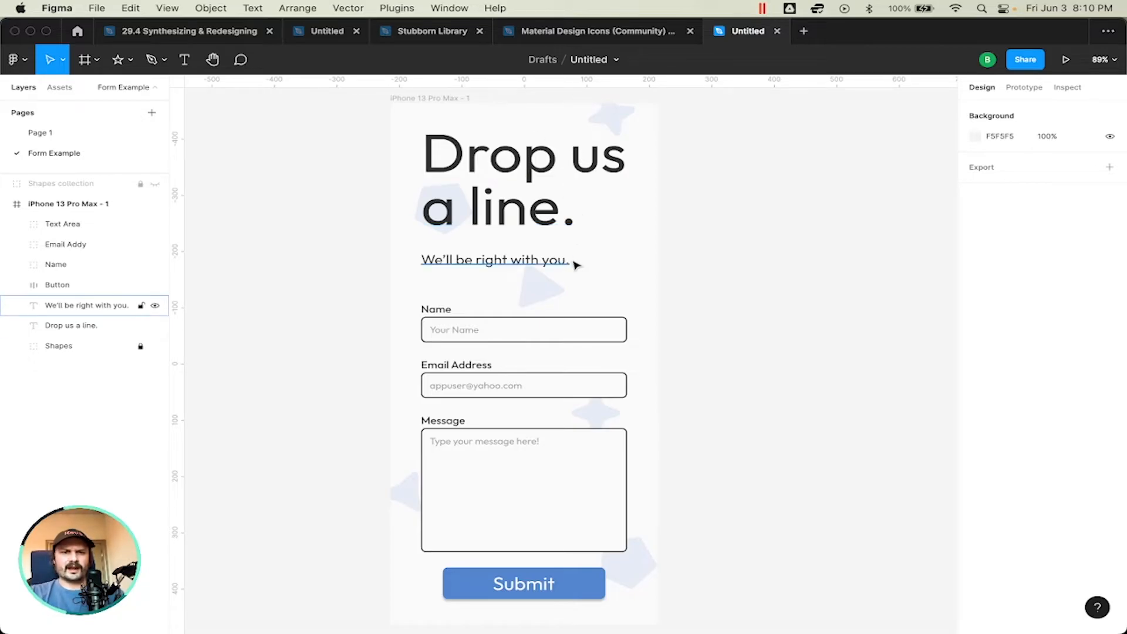
Step: Try recolouring the outlines of the Name, Email Address and Message boxes with the blue sampled from the Submit button
super+click(576, 435)
shift+super+click(594, 386)
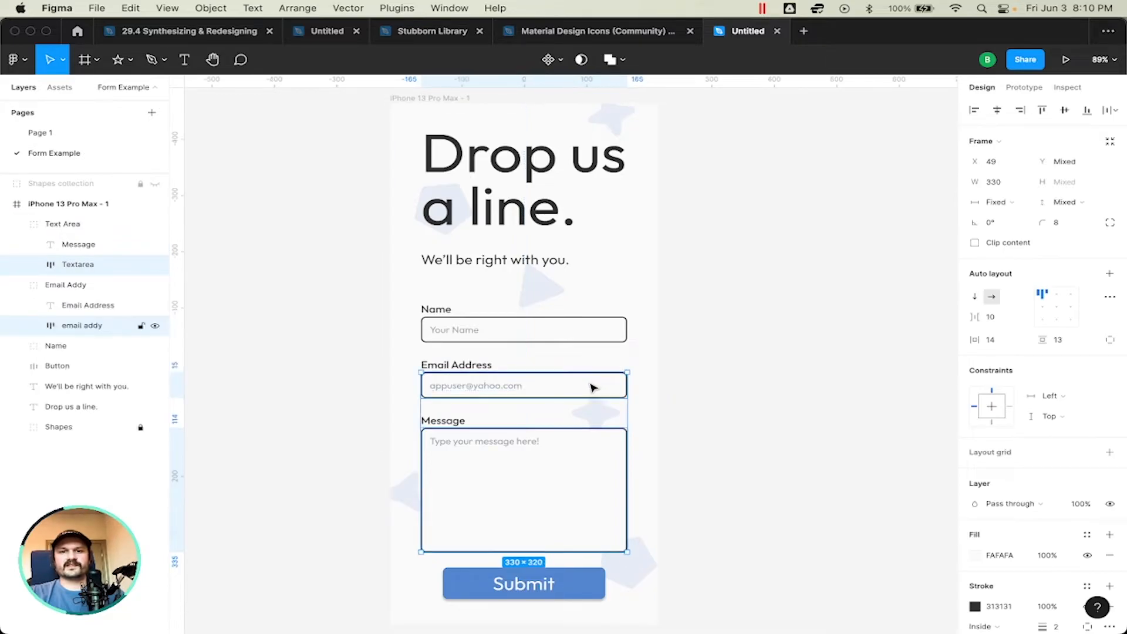
shift+super+click(599, 328)
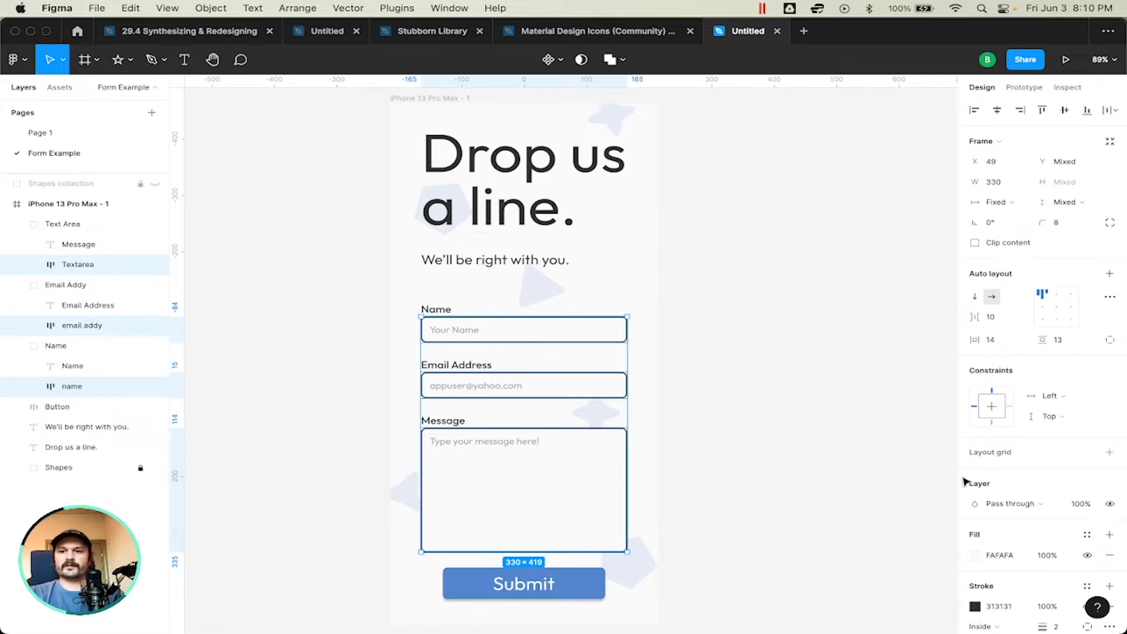
click(975, 607)
click(809, 493)
click(593, 583)
click(794, 386)
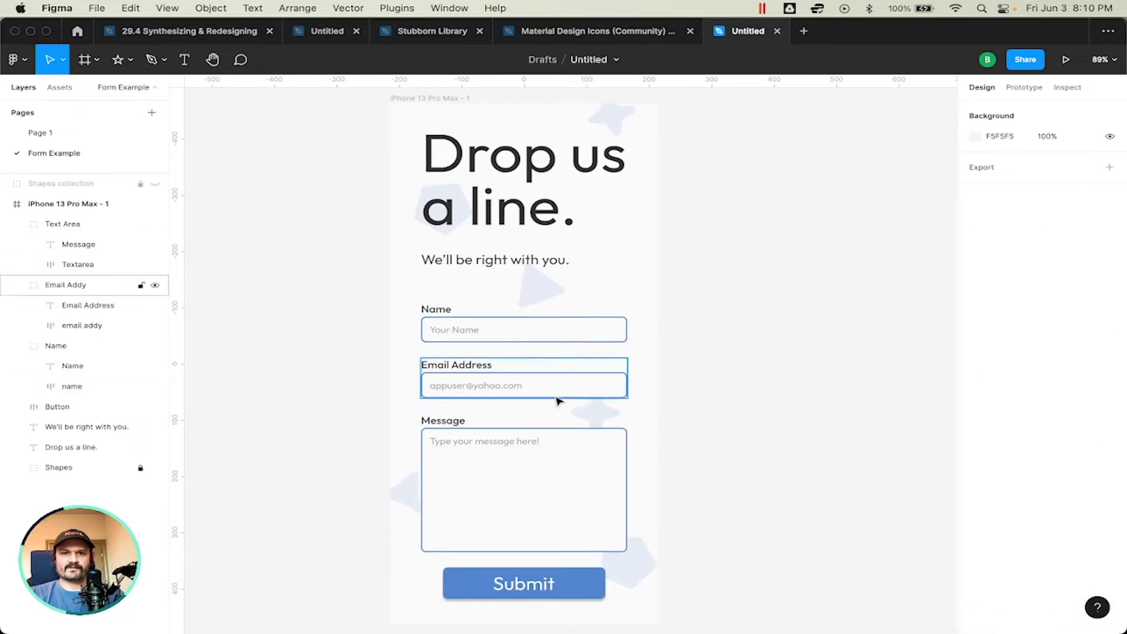
Step: Undo the blue outline colour on the Name, Email Address and Message boxes
key(super+z)
click(762, 318)
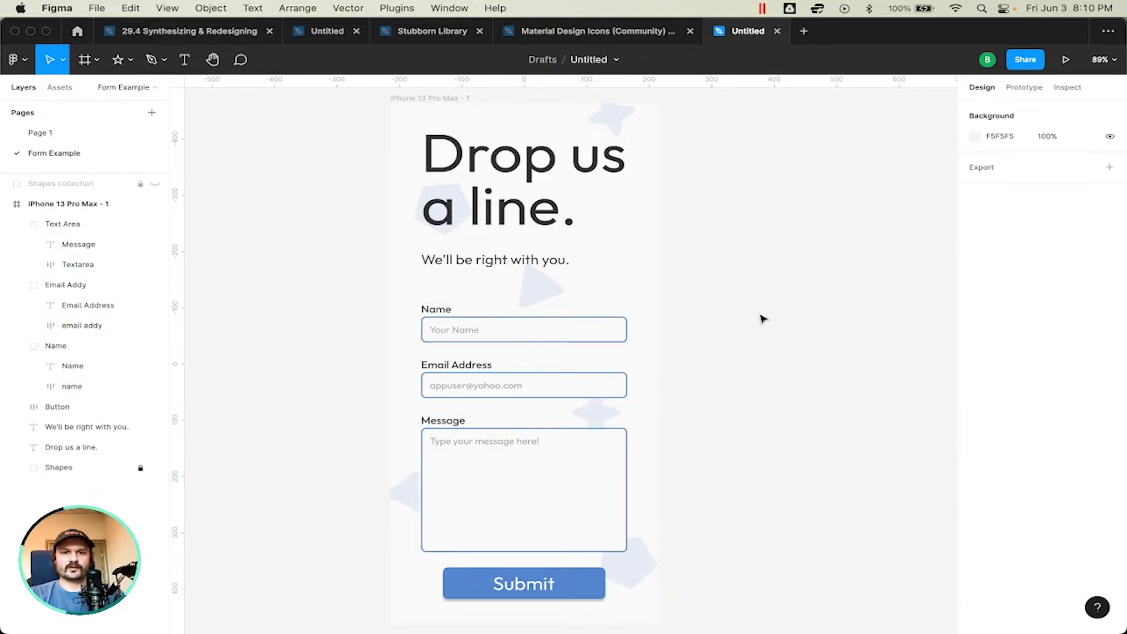
key(super+z)
key(super+z)
click(762, 319)
Step: Select the iPhone 13 Pro Max - 1 frame and collapse its Text Area, Email Addy and Name groups
scroll(763, 319, down, 2)
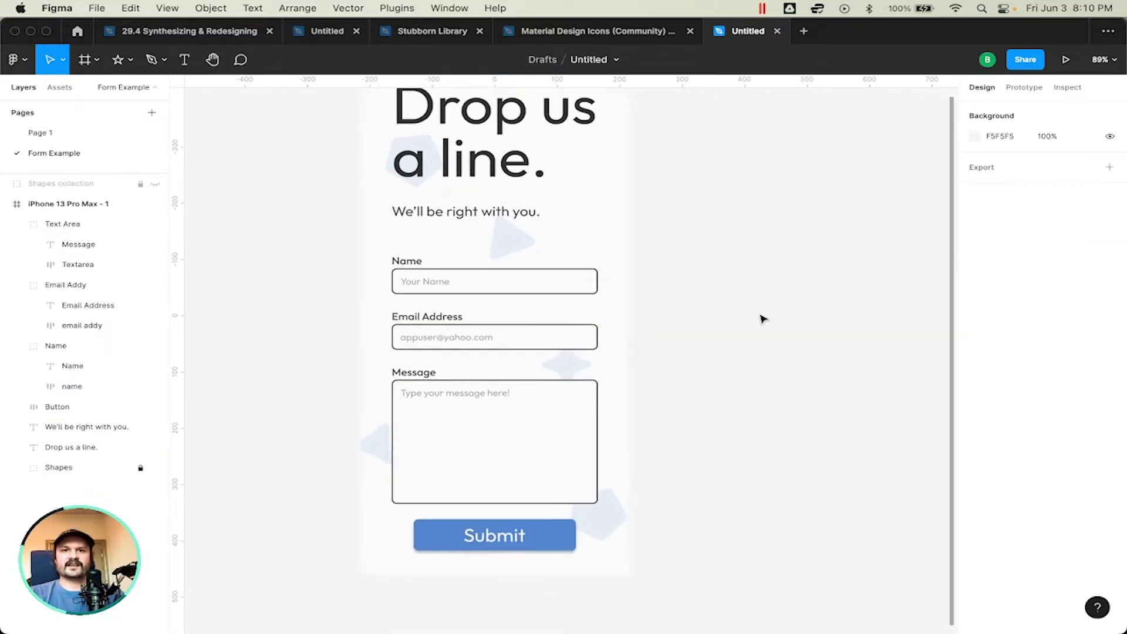
scroll(763, 319, up, 2)
scroll(761, 321, down, 1)
scroll(760, 321, down, 3)
click(558, 184)
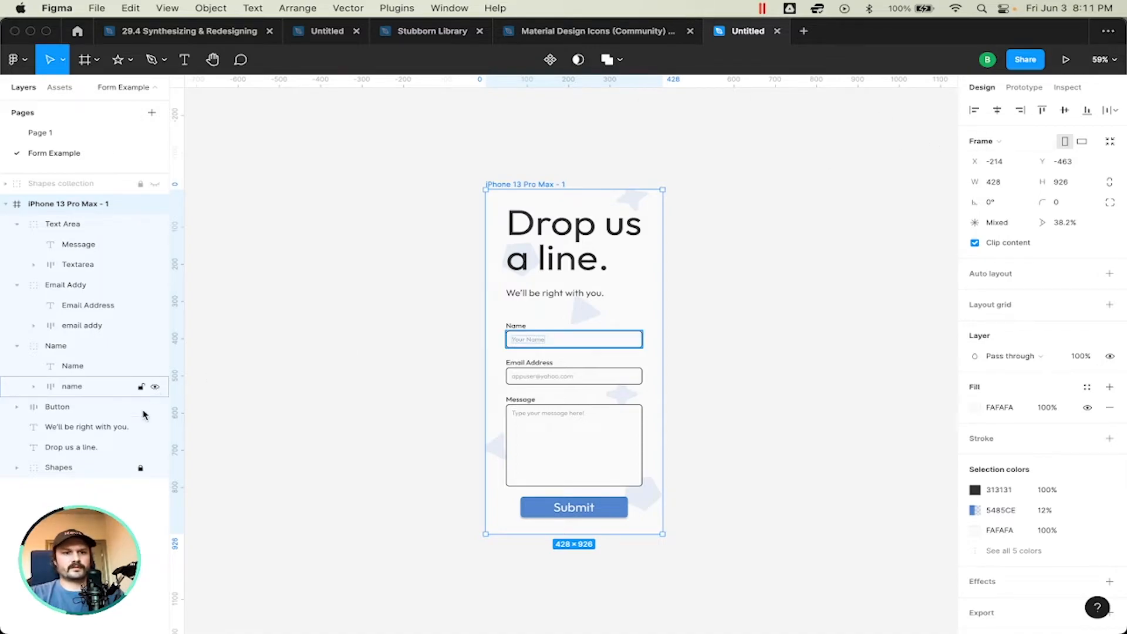
click(17, 224)
click(17, 245)
click(21, 267)
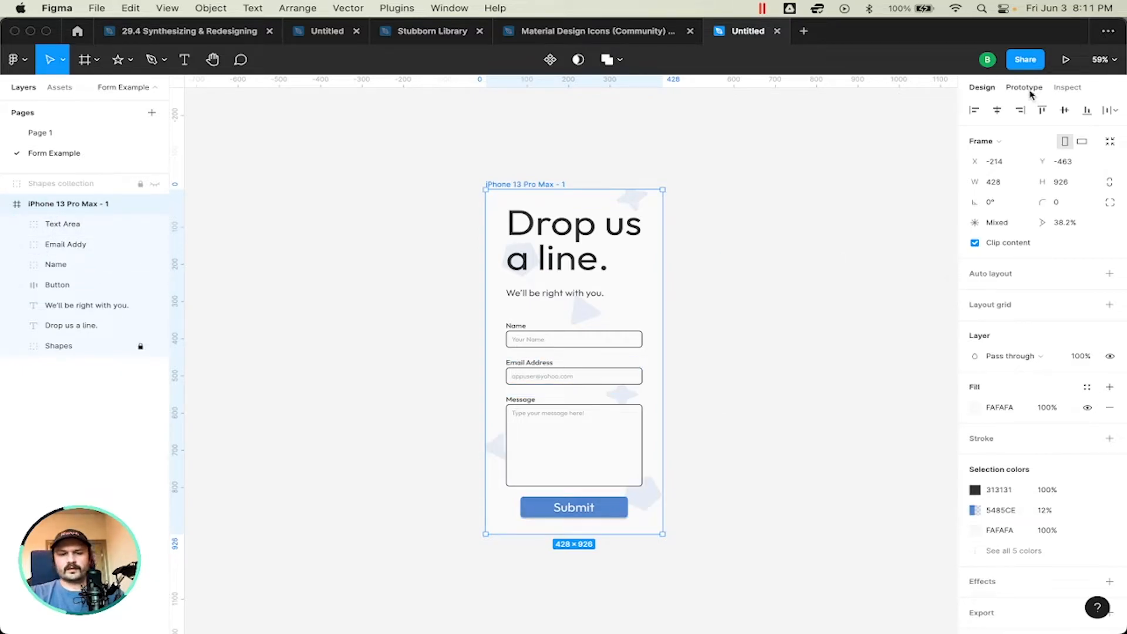
Step: Switch from designing to prototyping and show the prototype settings for the Form Example page
key(shift+e)
key(shift+e)
key(shift+e)
key(shift+e)
key(shift+e)
key(shift+e)
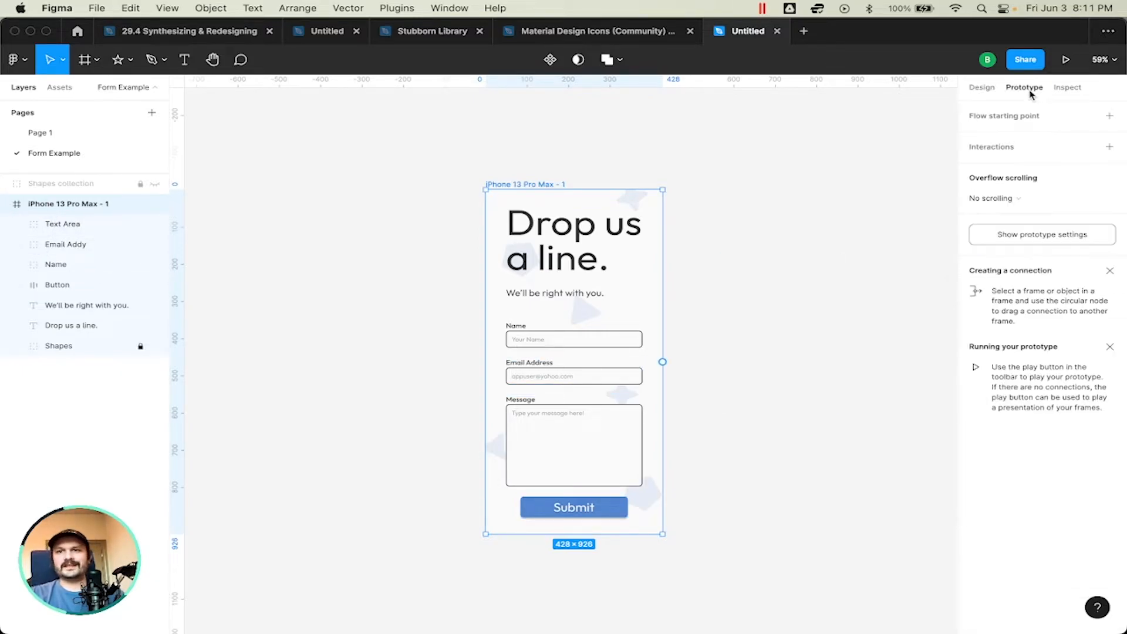
key(shift+e)
key(shift+e)
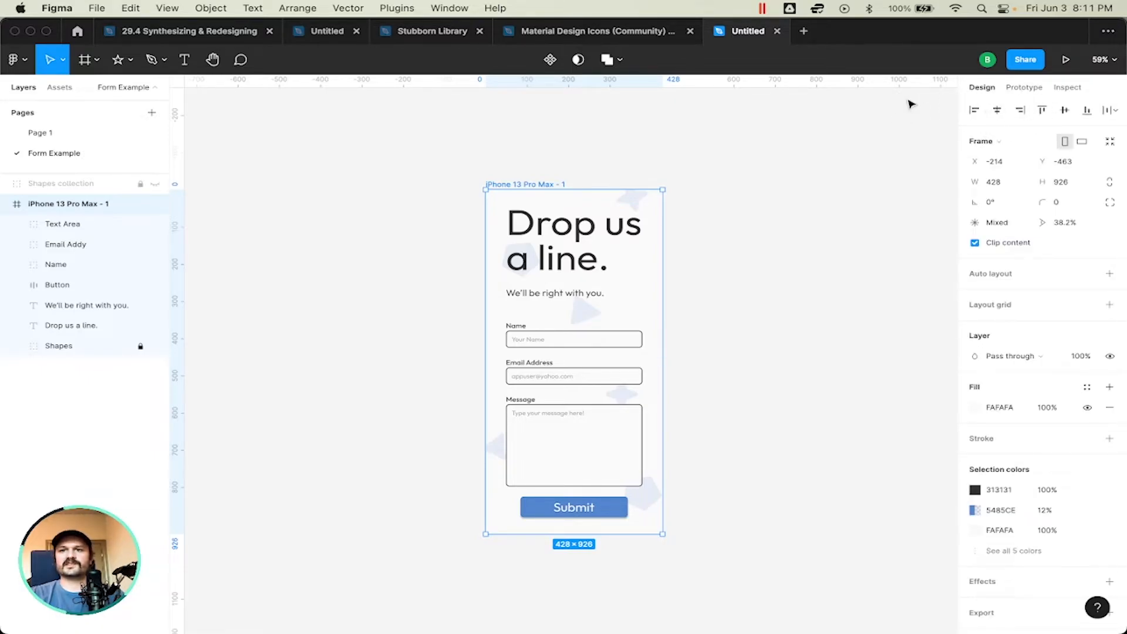
key(shift+e)
key(shift+e)
key(shift+e)
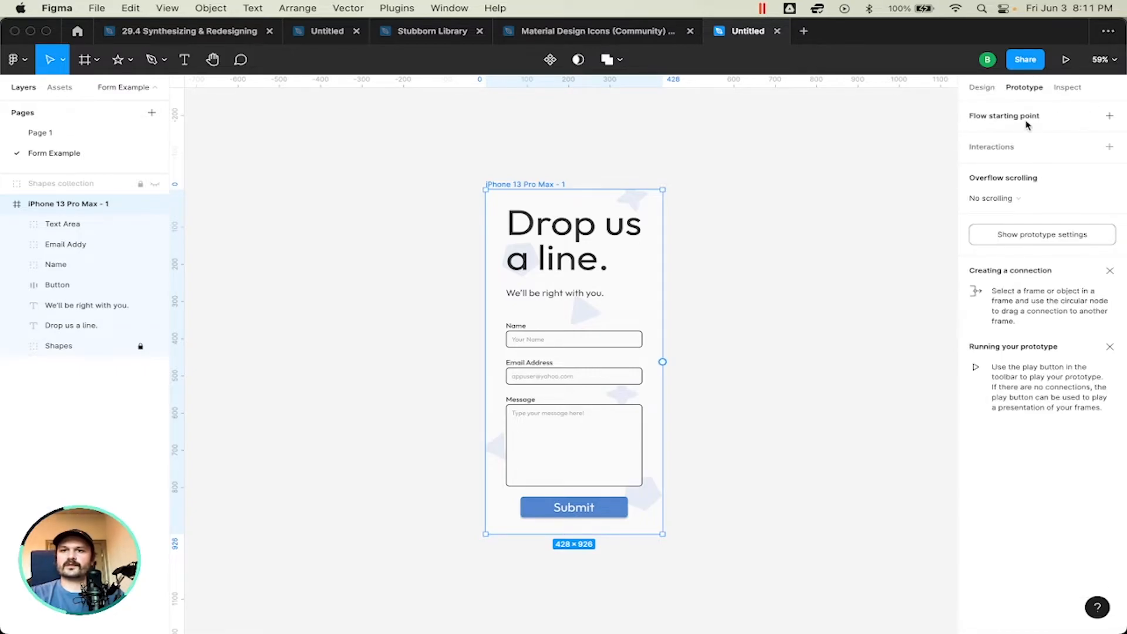
click(1035, 241)
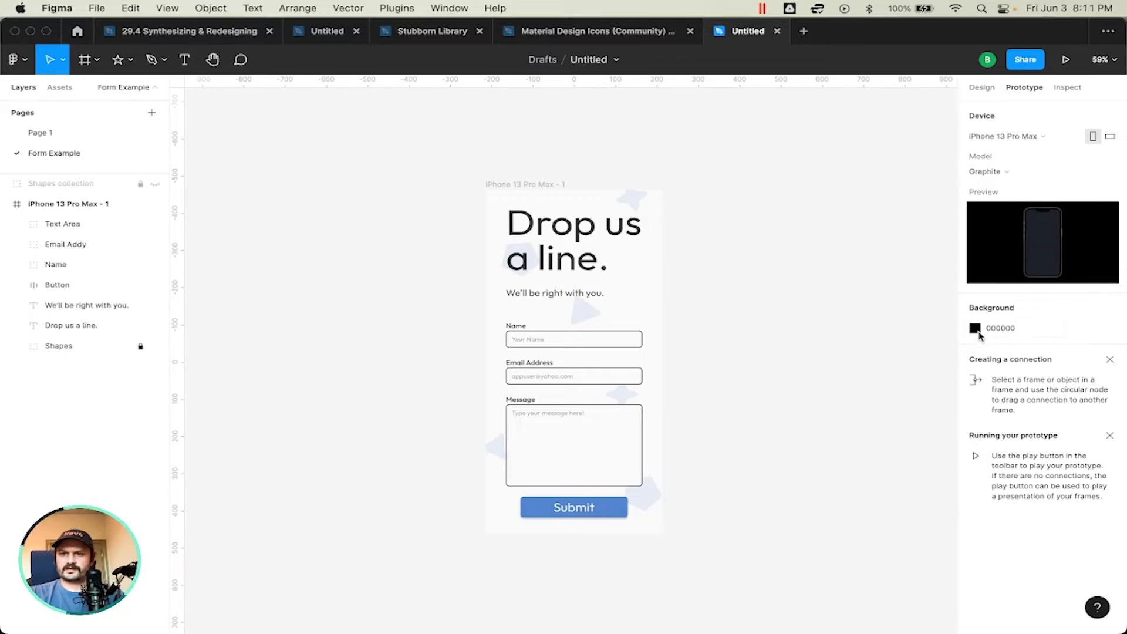
Step: Set the prototype's background colour to the grey B6B6B6
click(975, 328)
drag(848, 354, 748, 368)
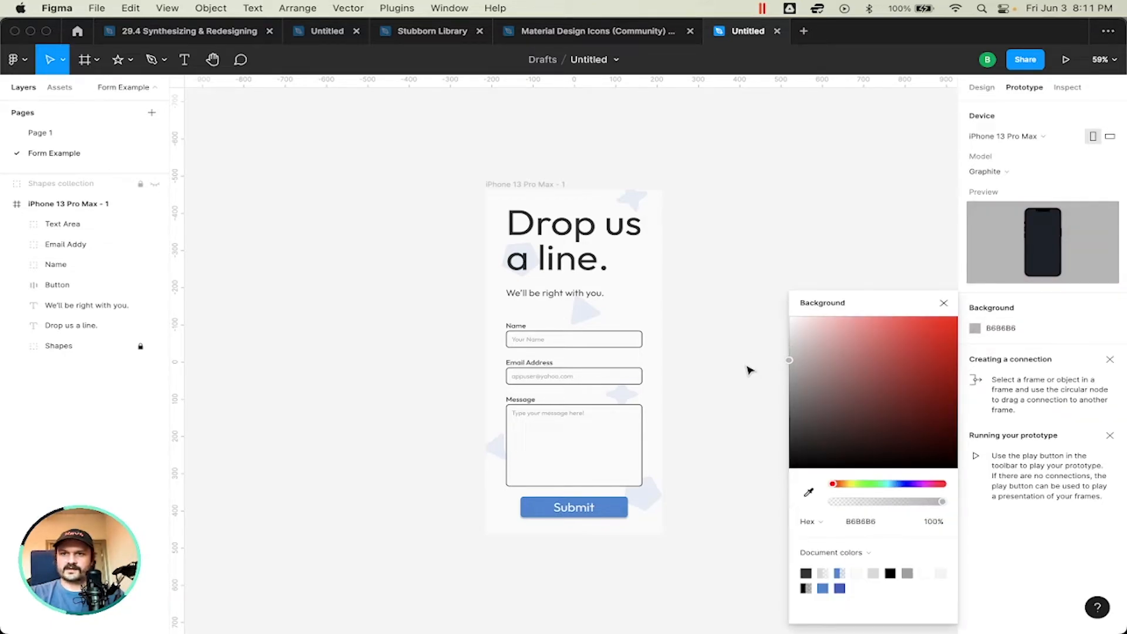
click(944, 303)
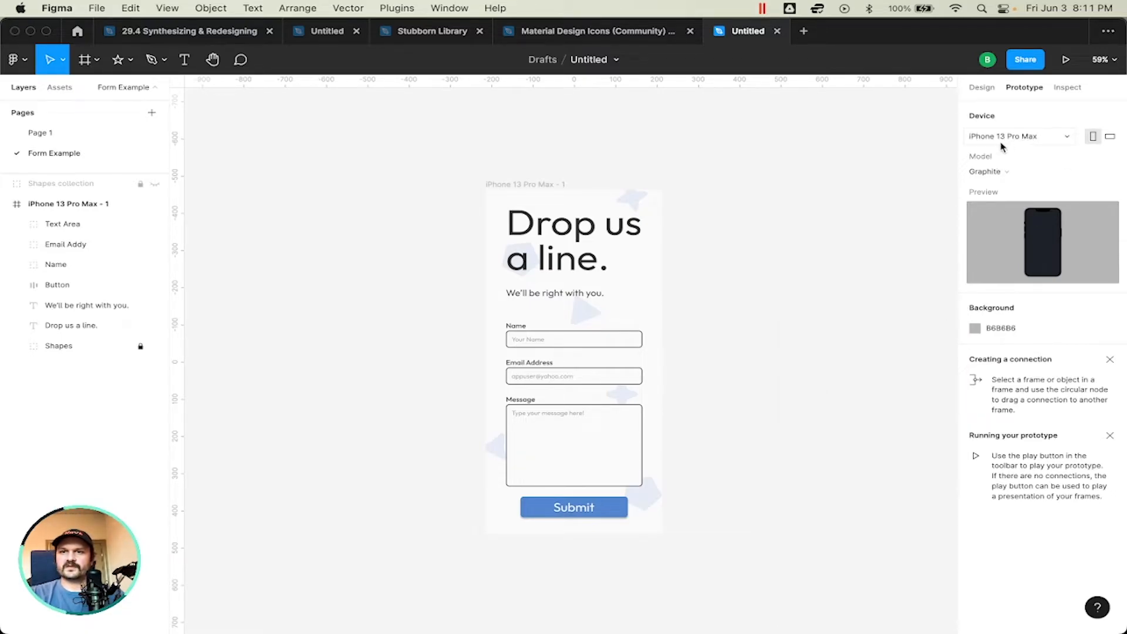
Step: Keep iPhone 13 Pro Max as the prototype device and set its model to Silver
click(1026, 136)
click(1026, 137)
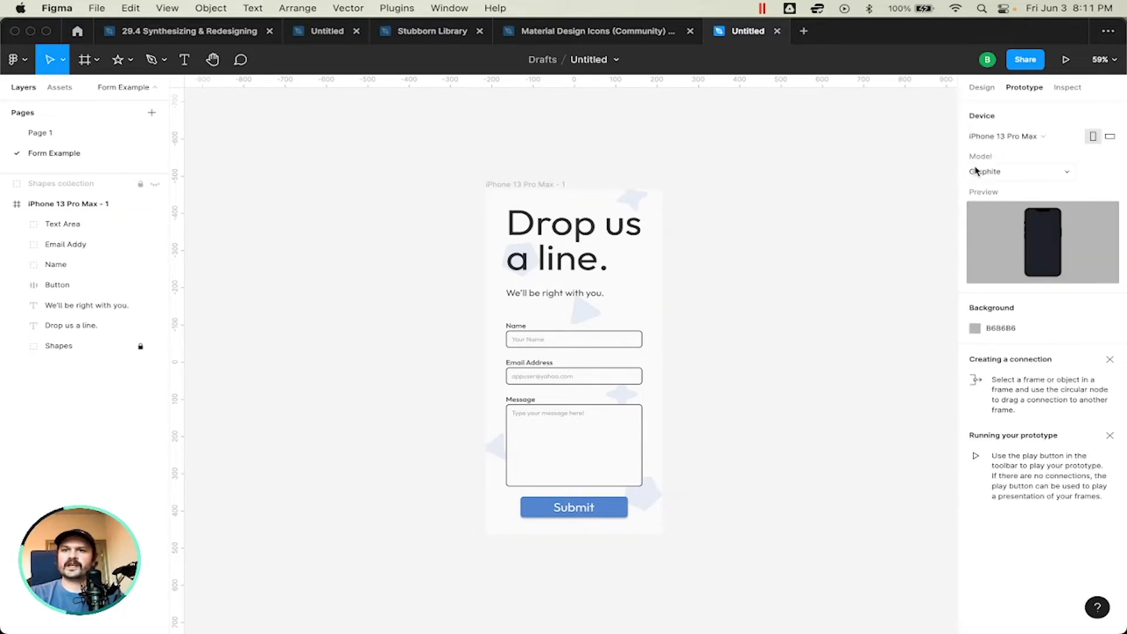
click(992, 176)
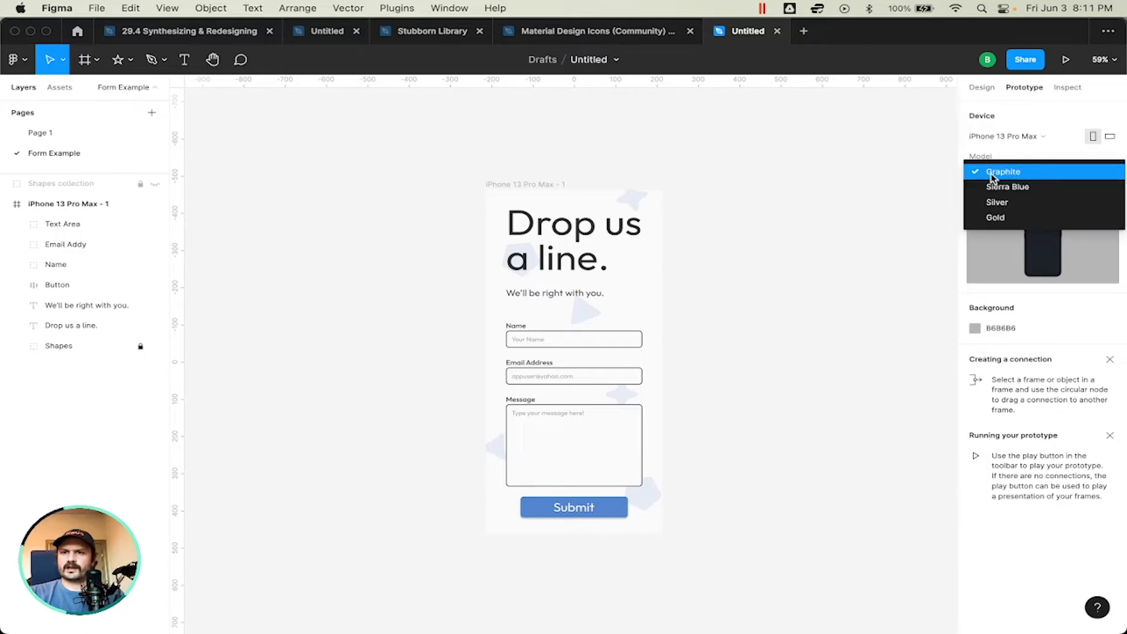
click(1036, 201)
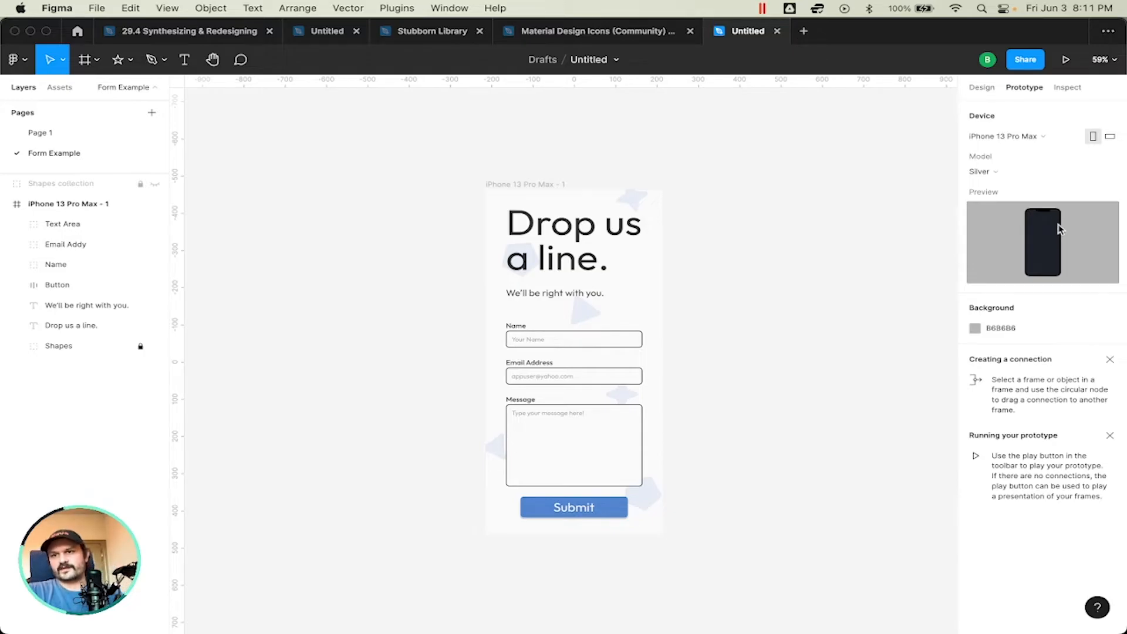
Step: Present the iPhone 13 Pro Max - 1 frame as a prototype and compare it with the design file
click(531, 185)
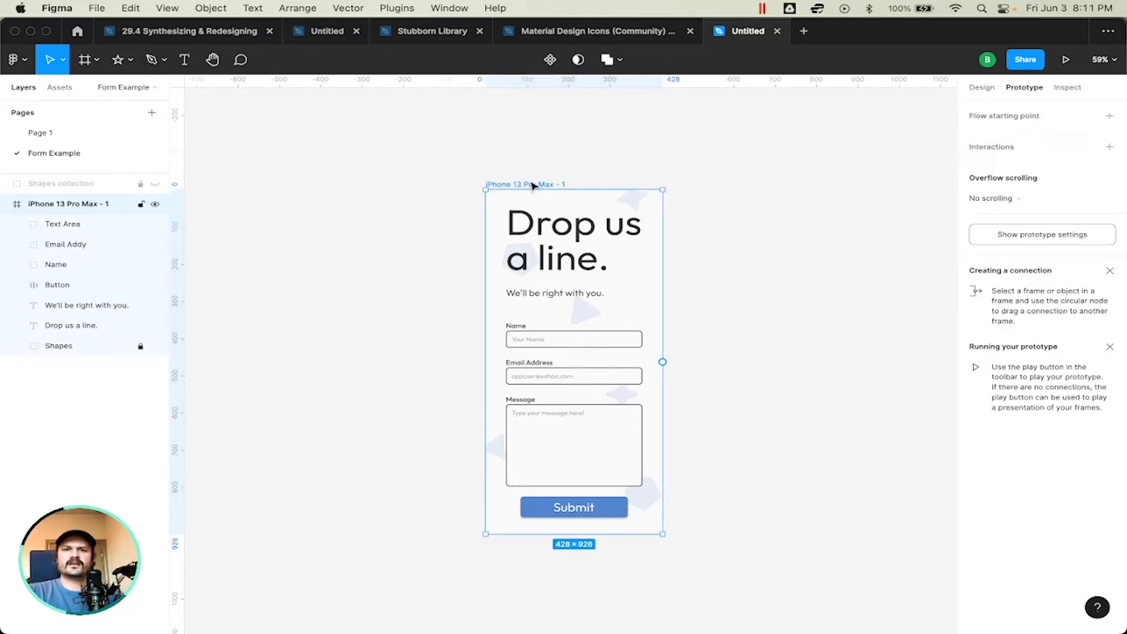
click(760, 174)
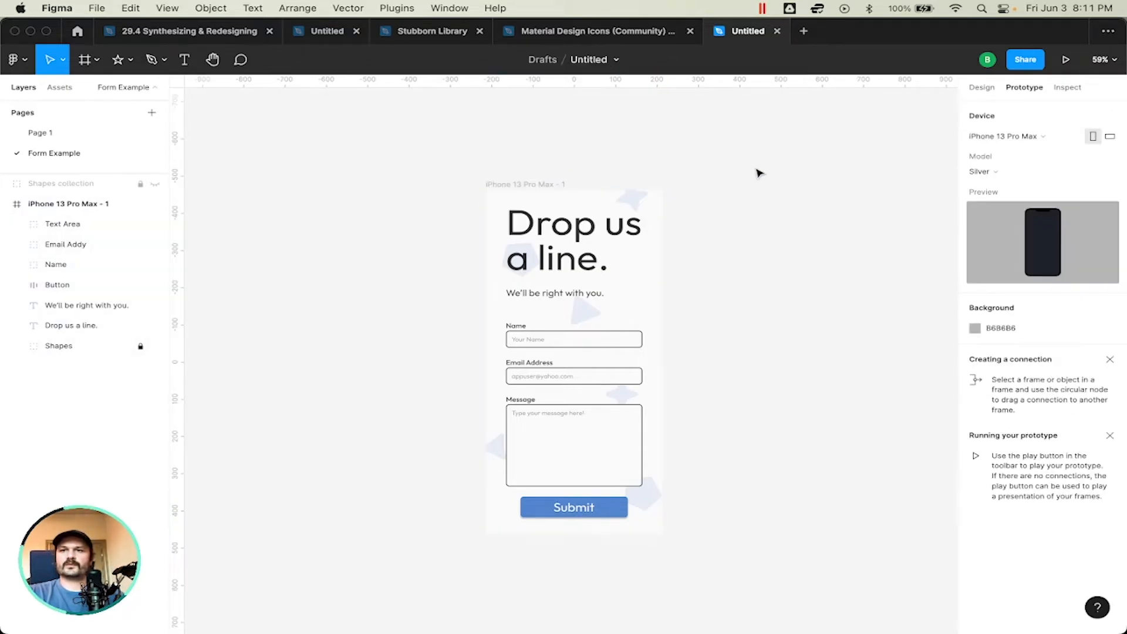
click(536, 185)
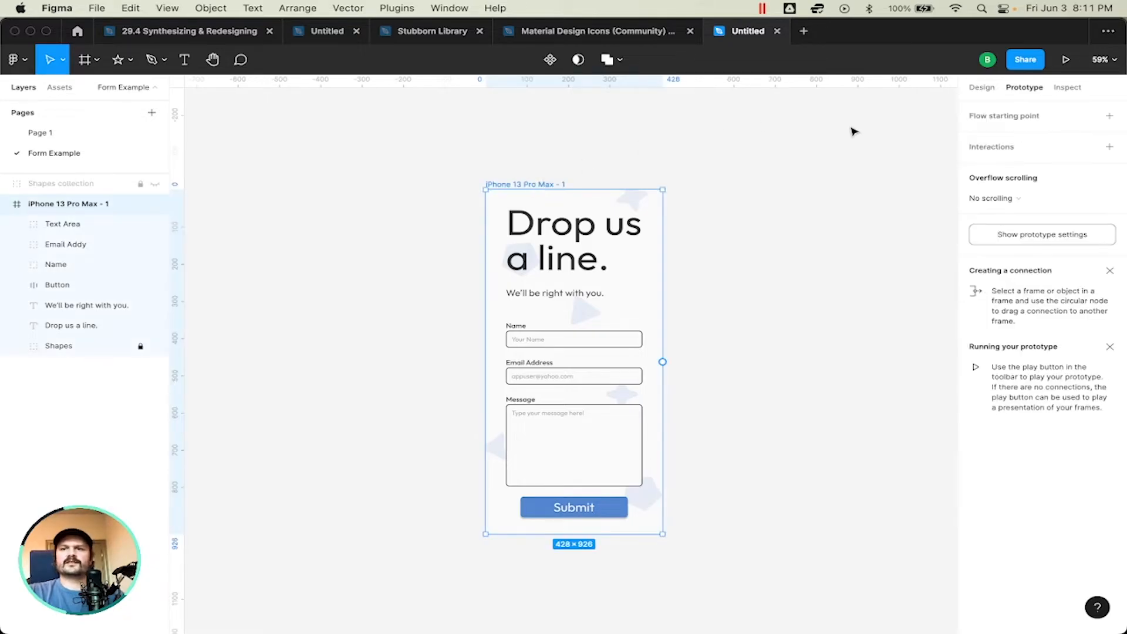
click(1066, 60)
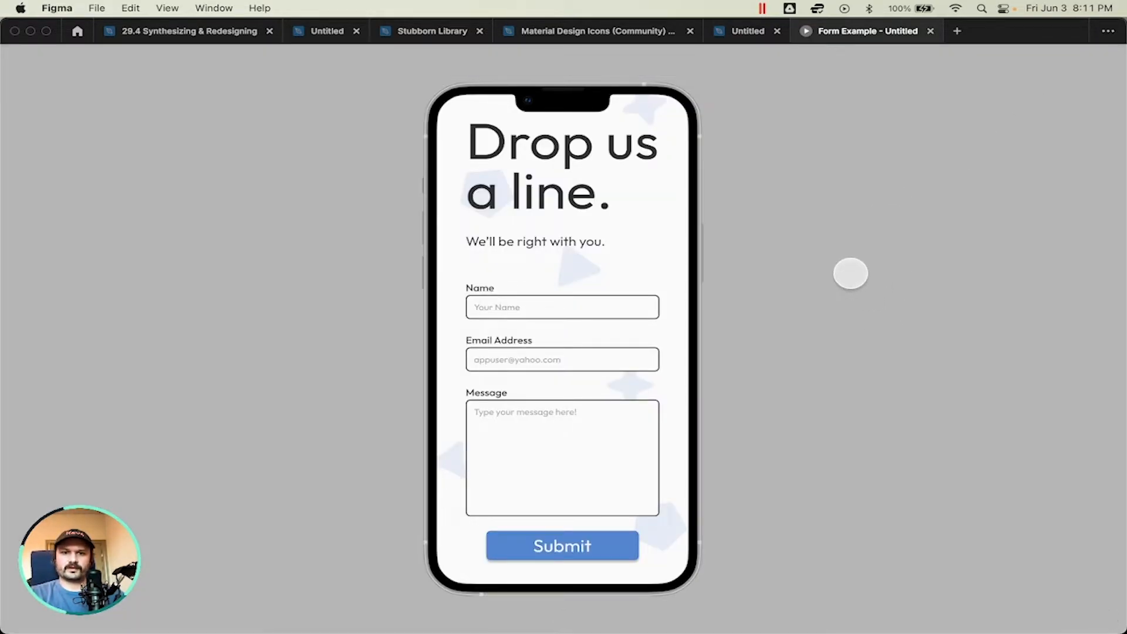
click(728, 29)
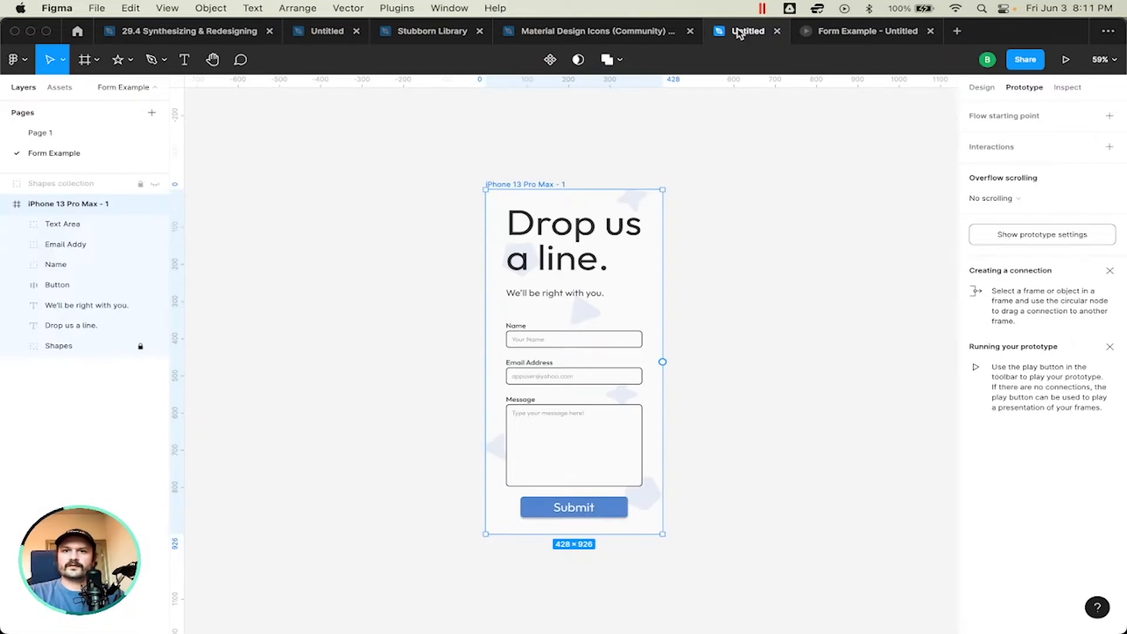
click(843, 32)
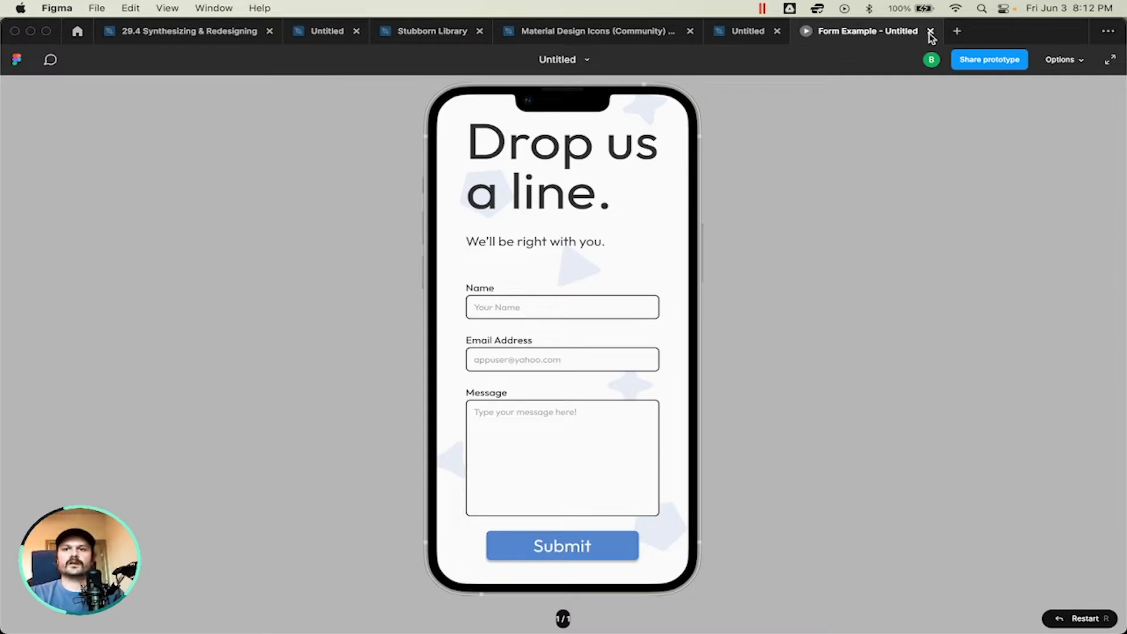
Step: Change the prototype's background colour to the light blue C2D8F1
click(732, 36)
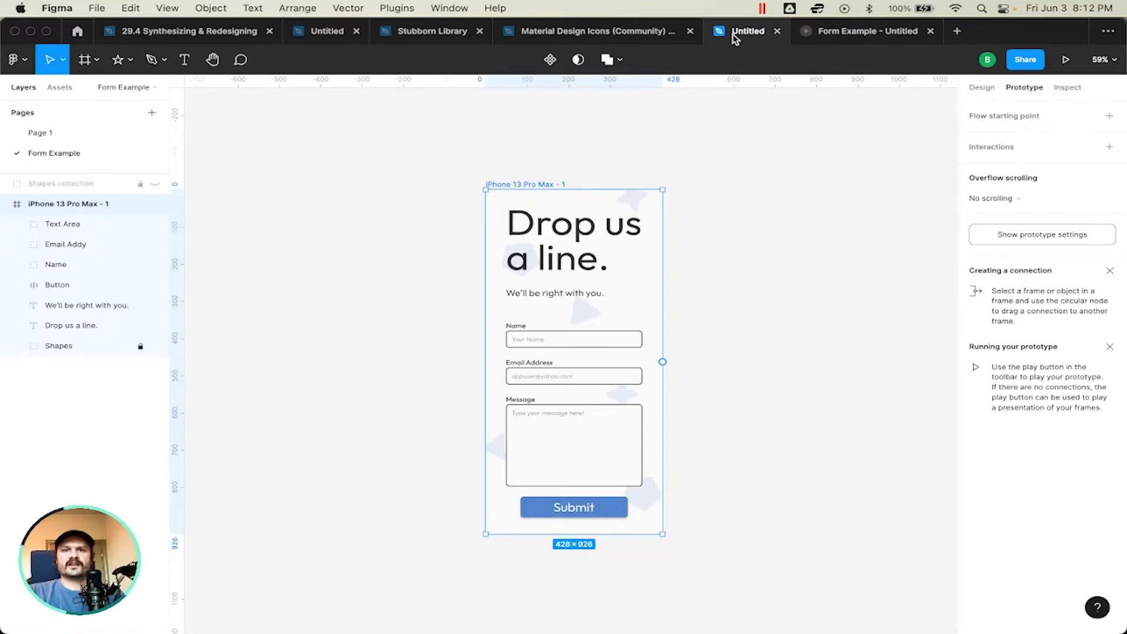
click(769, 166)
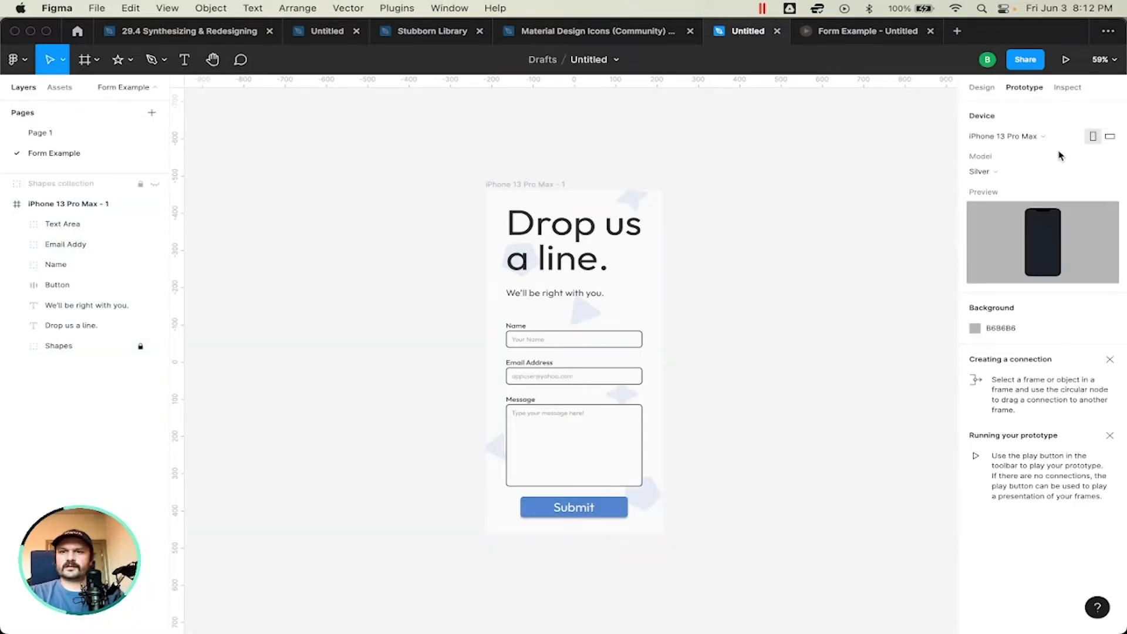
click(975, 328)
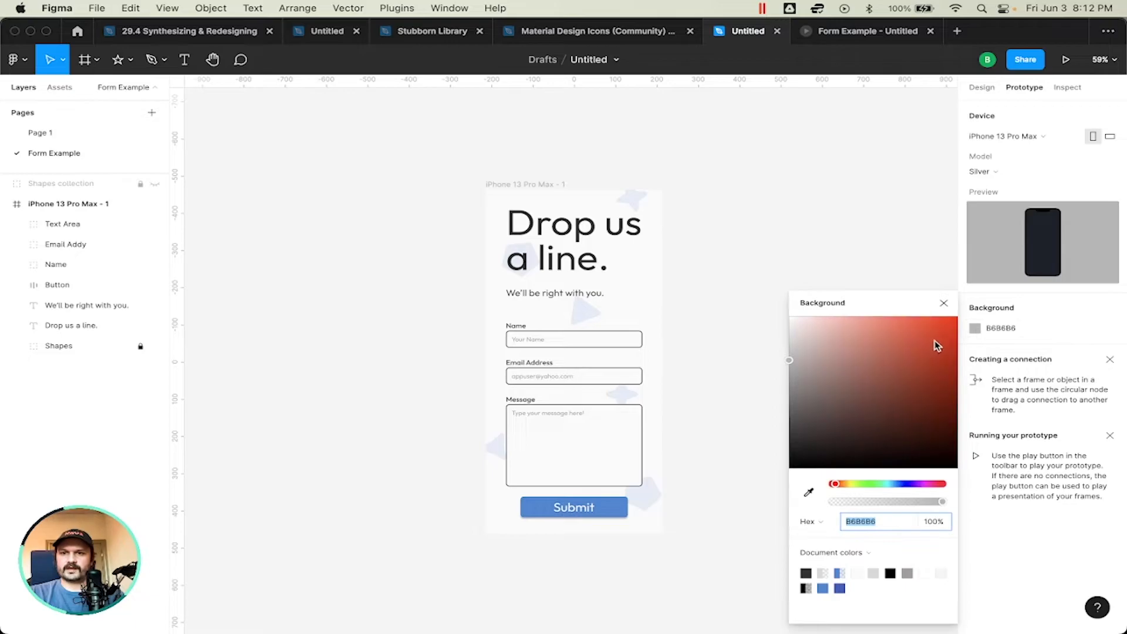
click(899, 484)
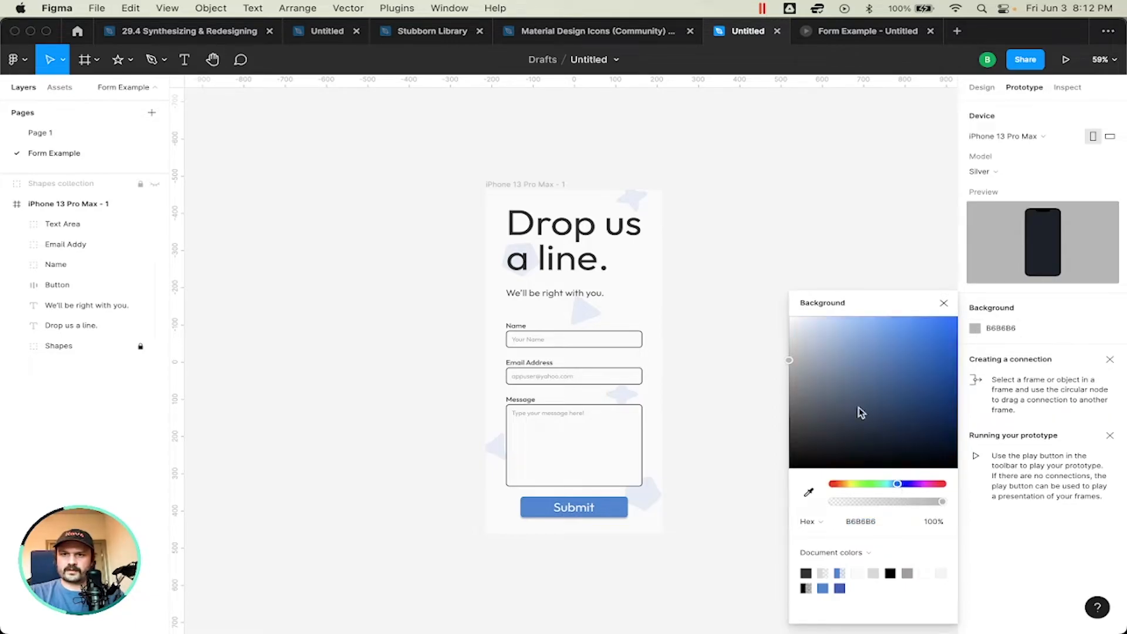
click(822, 324)
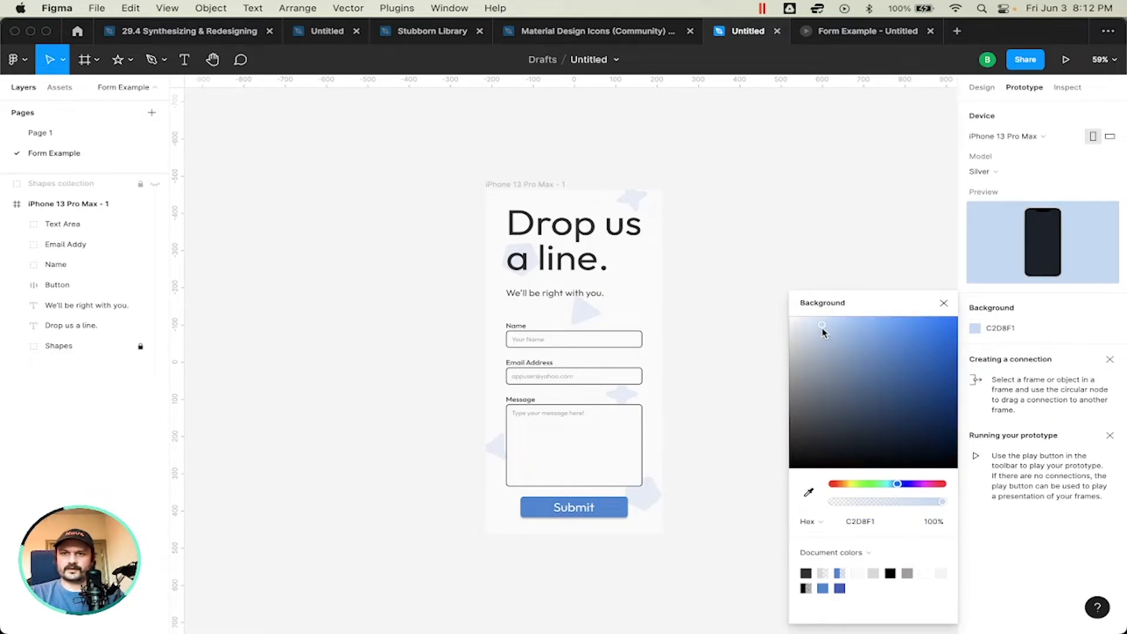
click(943, 303)
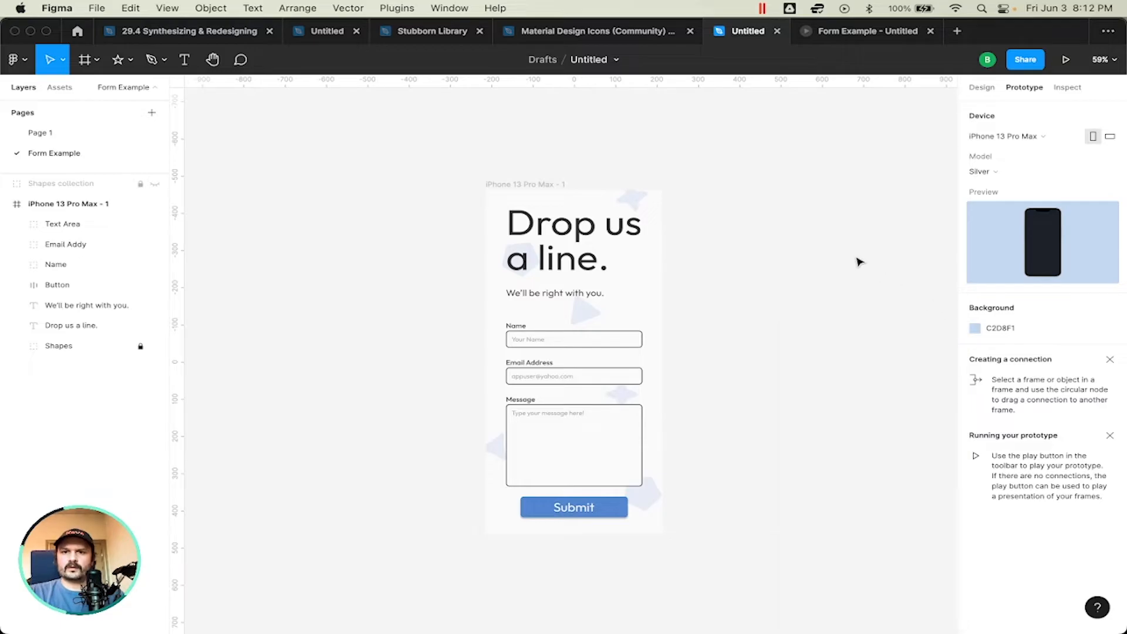
Step: View the form prototype full screen against its new background and return to the design file
click(887, 35)
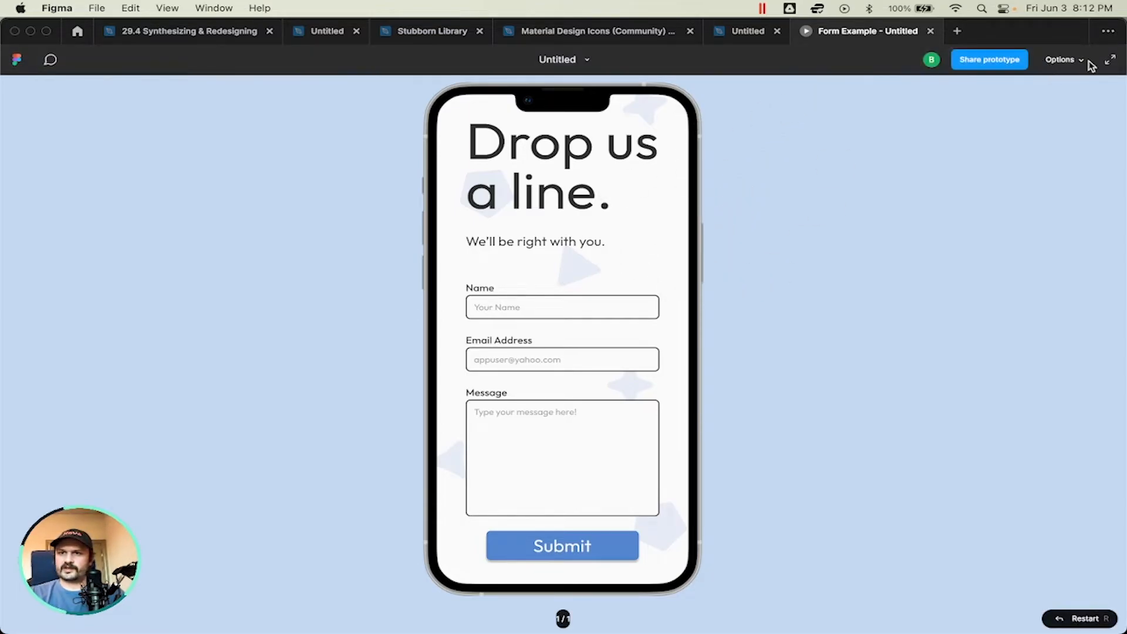
click(1110, 60)
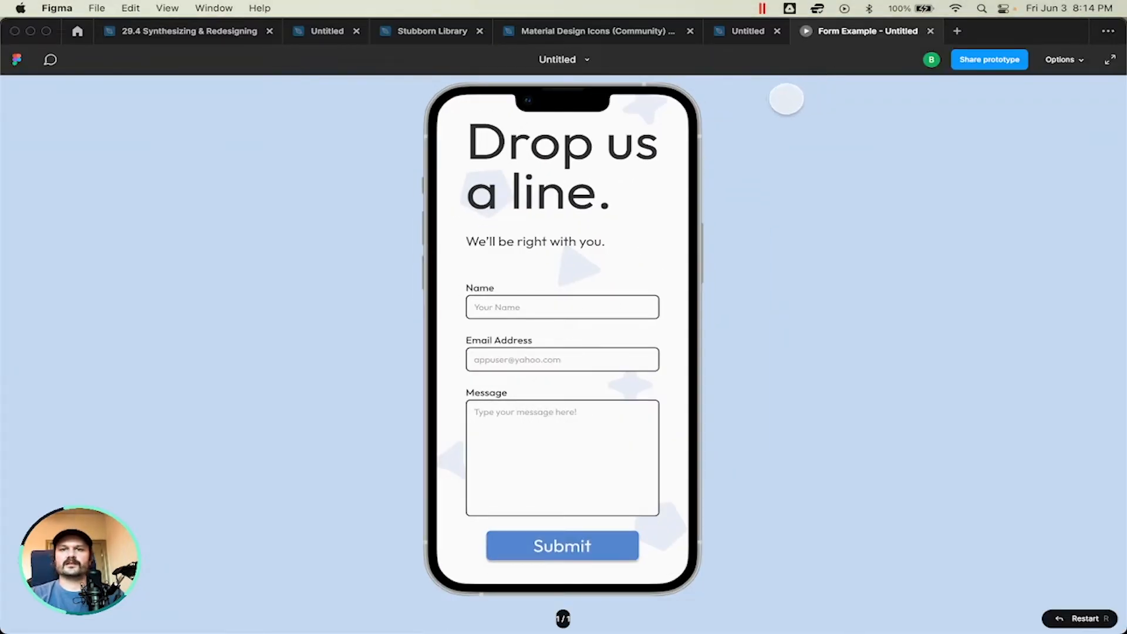
click(750, 30)
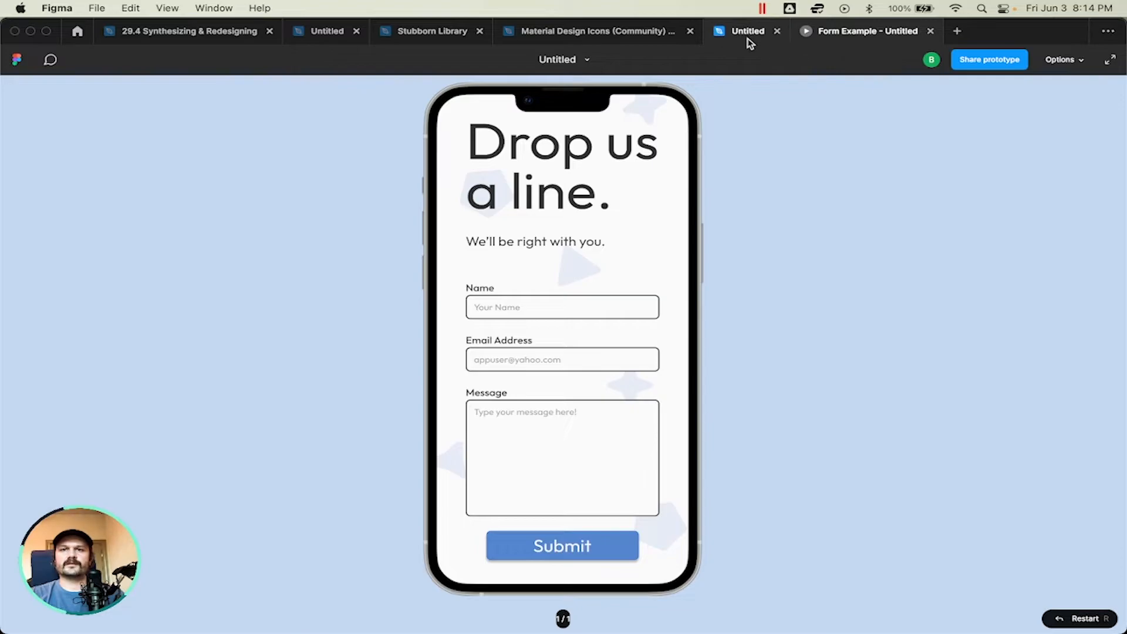
Step: Replace the Email Address field's placeholder with an incomplete Gmail address that lacks its domain ending
click(620, 345)
ctrl+scroll(620, 345, up, 10)
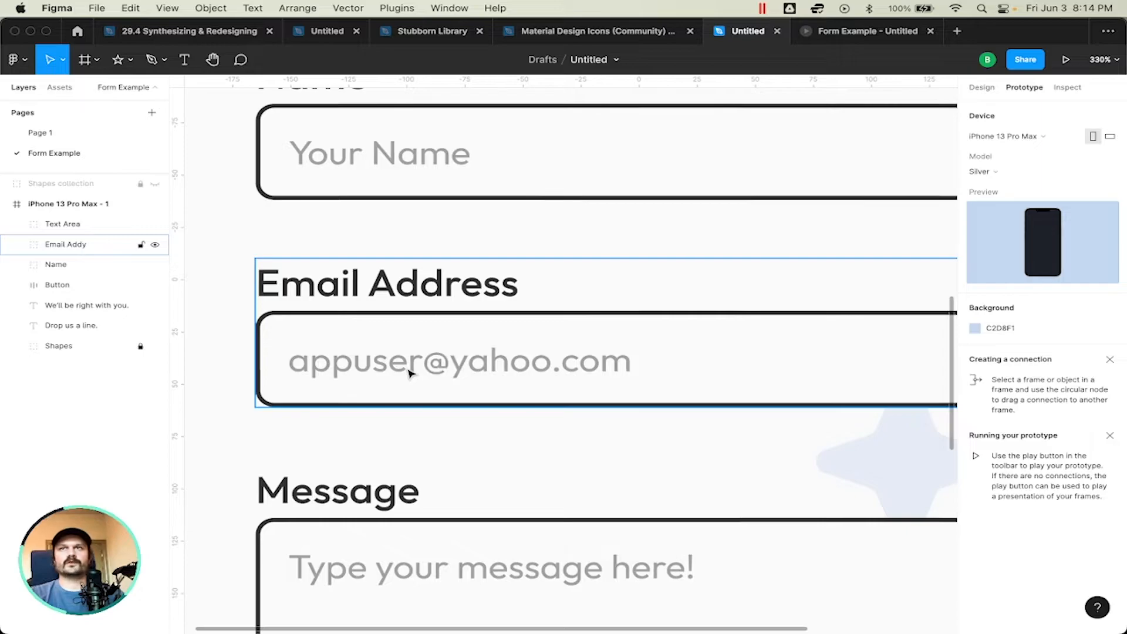
key(t)
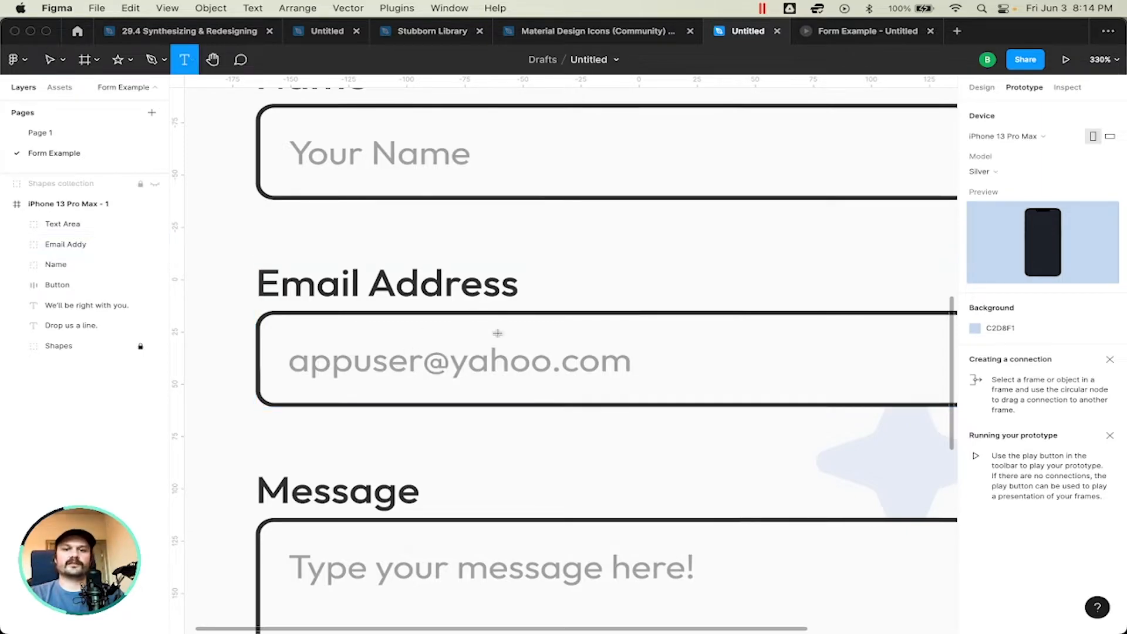
click(464, 364)
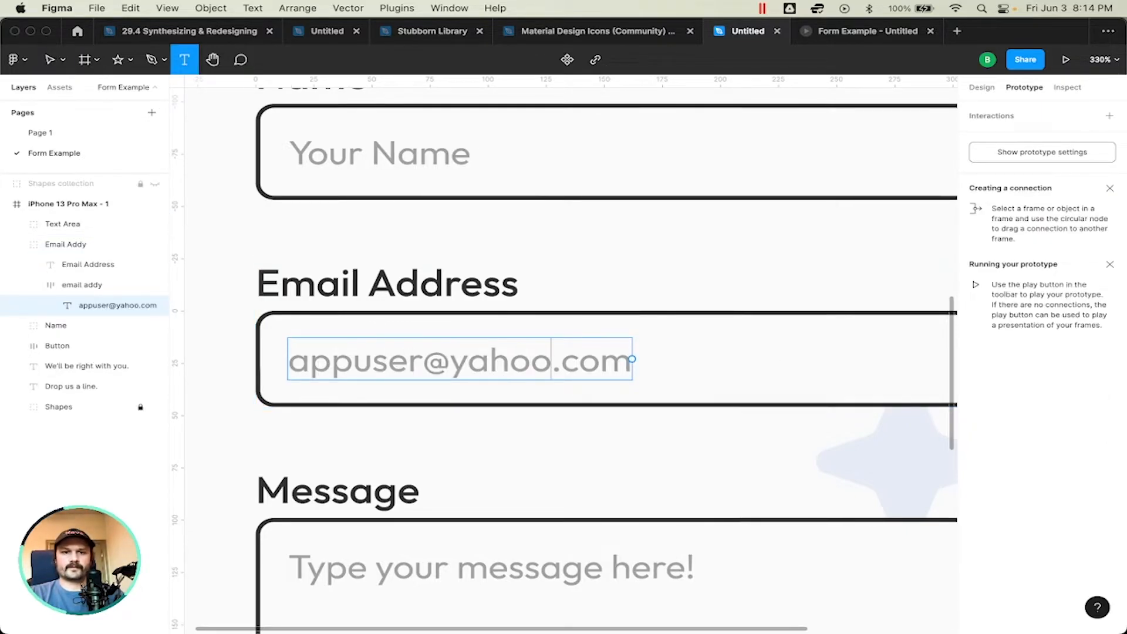
key(super+a)
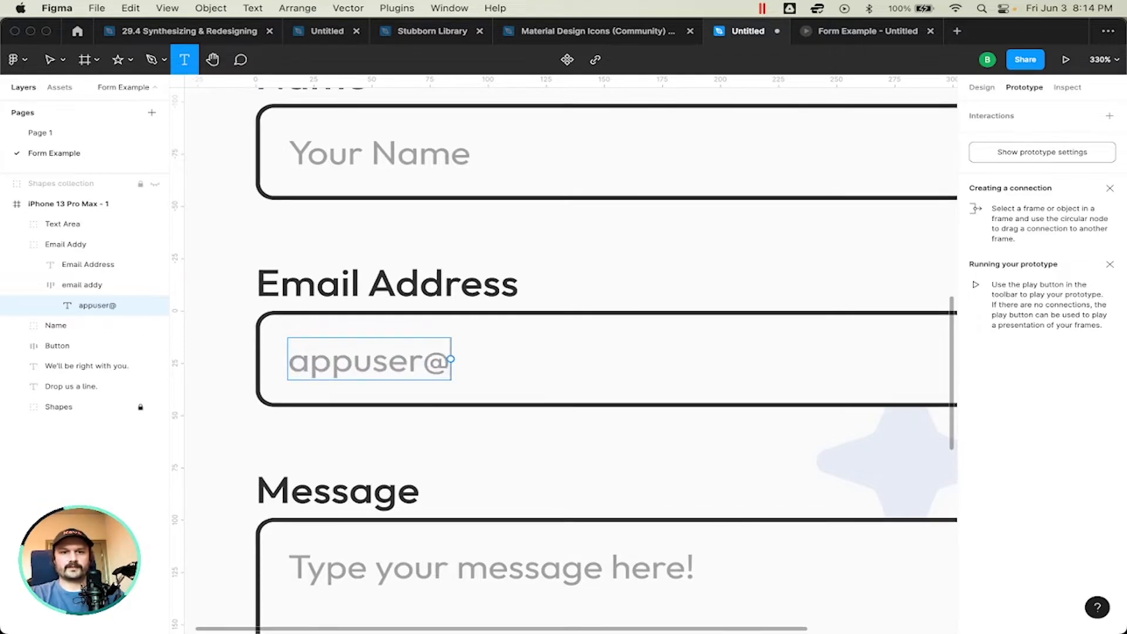
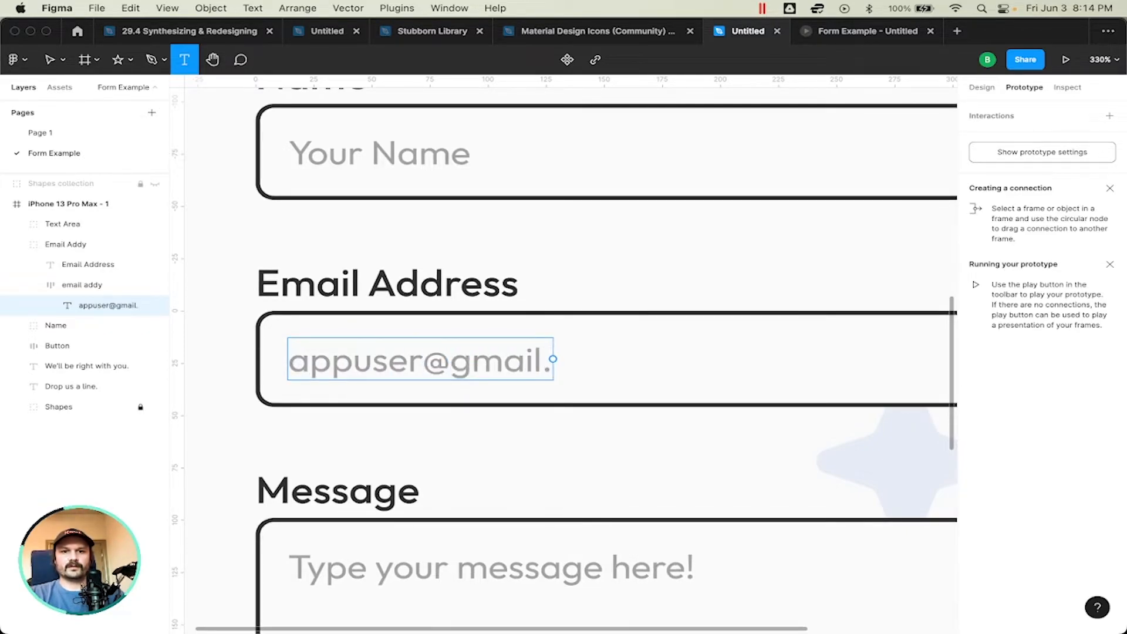
click(783, 270)
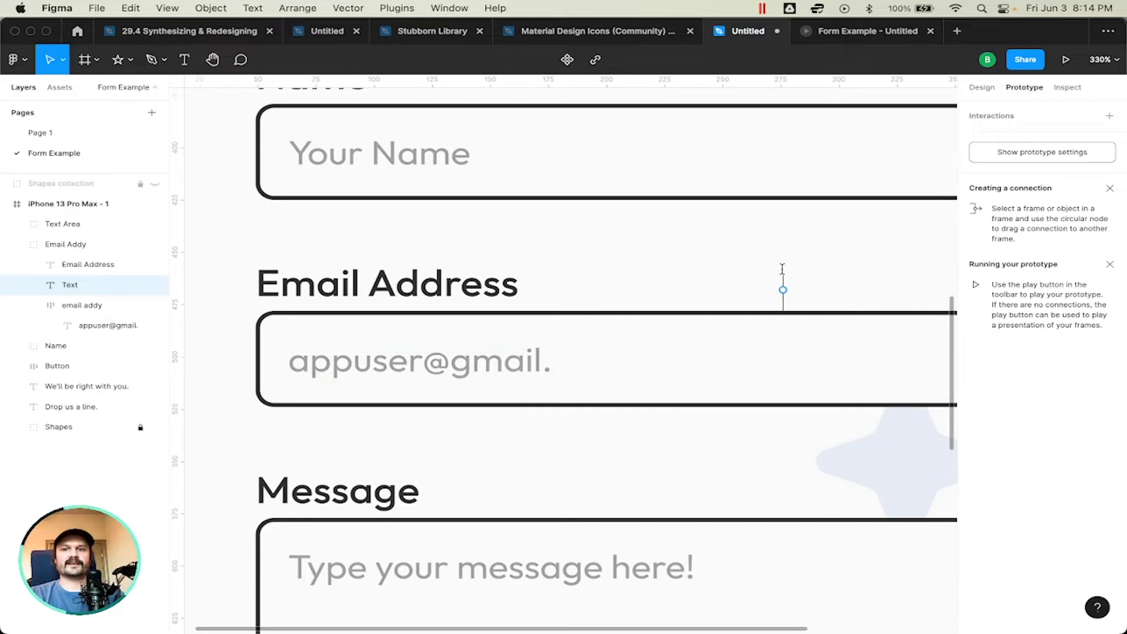
click(739, 258)
scroll(738, 258, down, 1)
scroll(738, 257, right, 1)
scroll(734, 255, down, 1)
scroll(734, 255, left, 1)
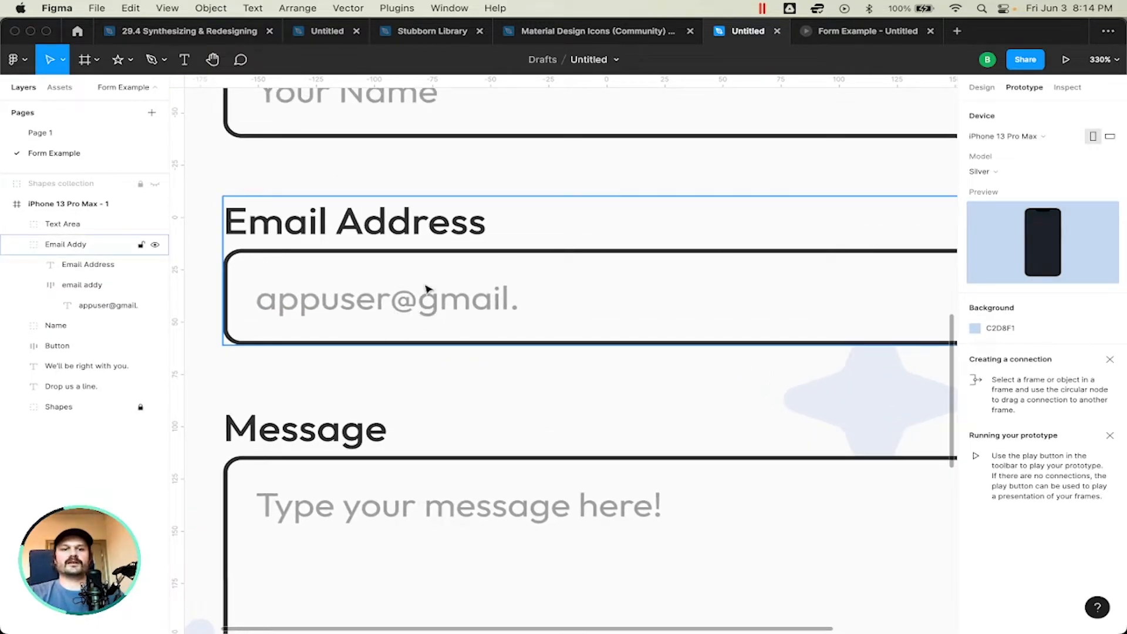
scroll(414, 283, down, 1)
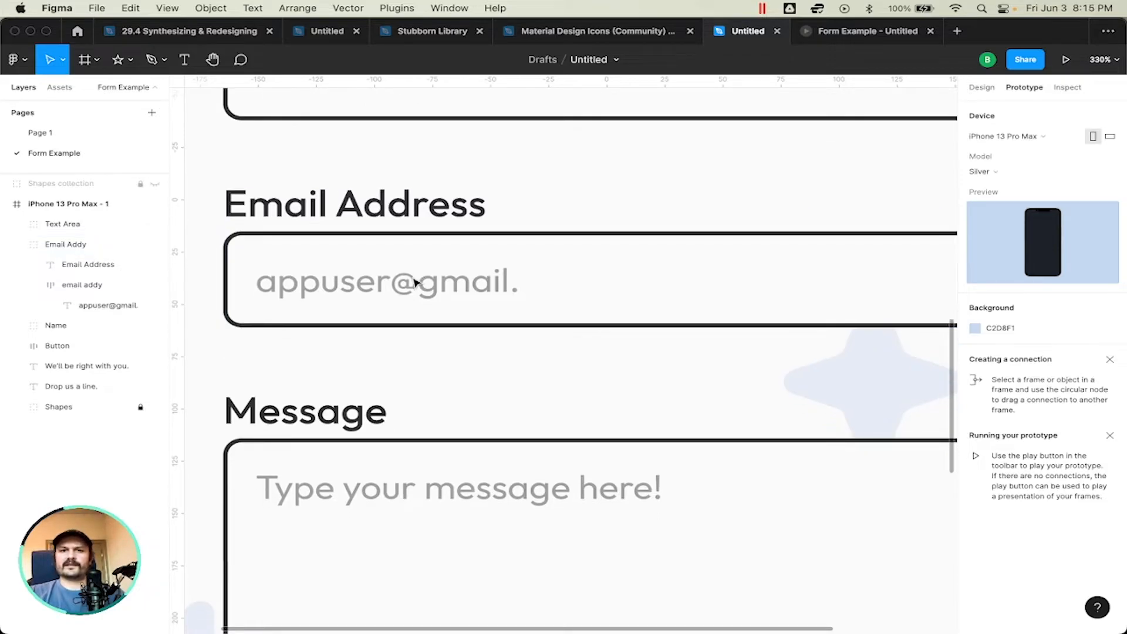
scroll(443, 296, down, 5)
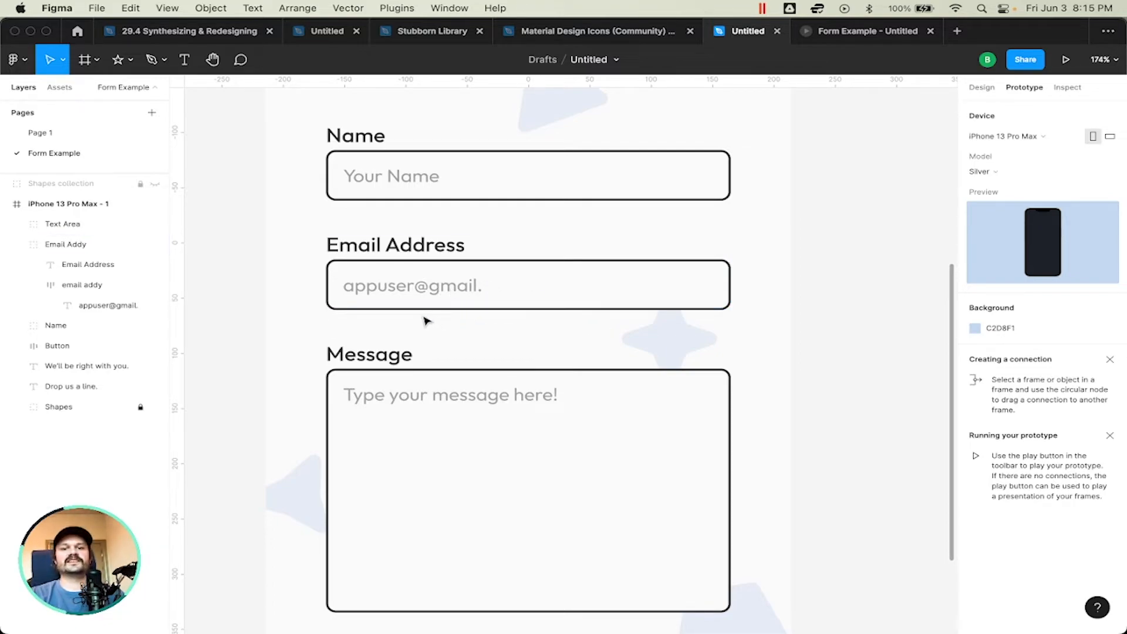
scroll(427, 320, up, 5)
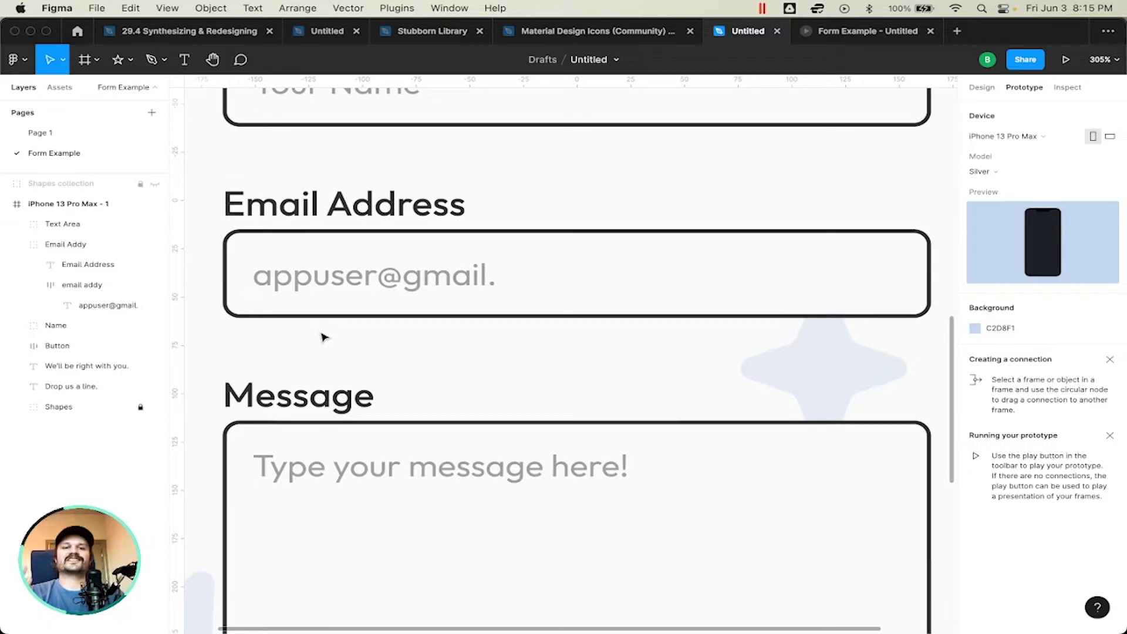
key(t)
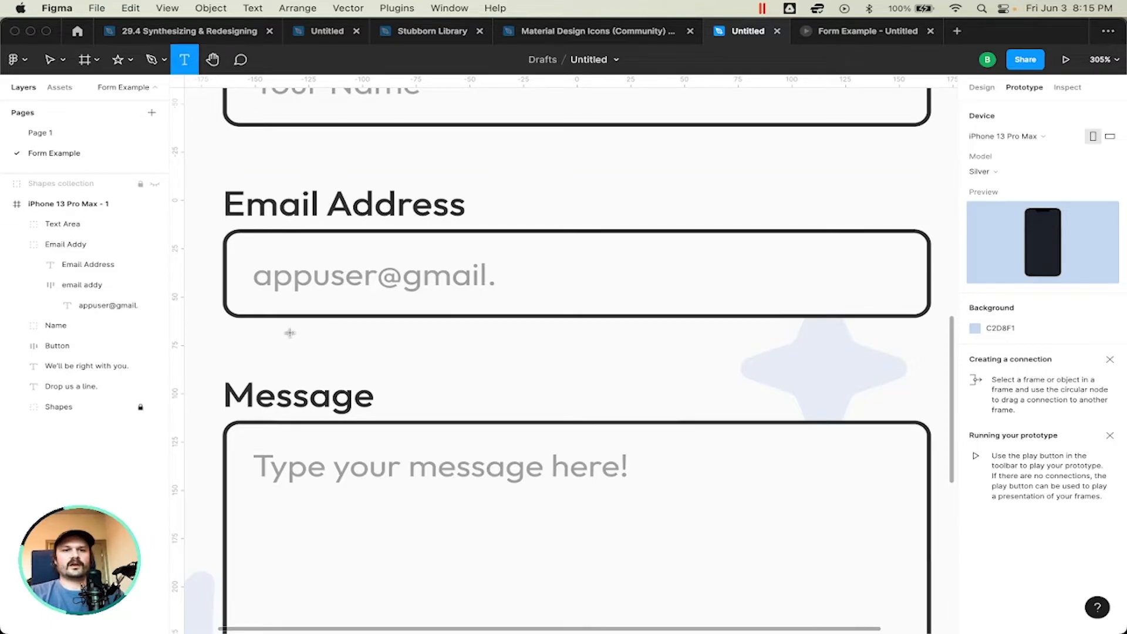
click(344, 277)
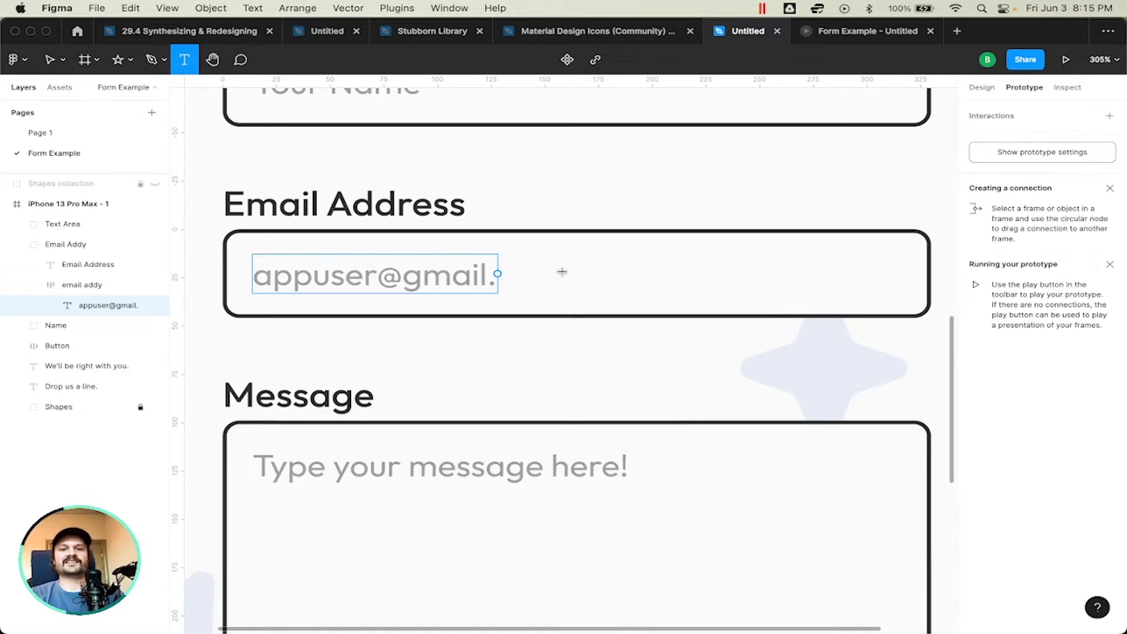
key(Escape)
Step: Add an "Accepted input type:" hint followed by a generic sample e-mail address, between the Email Address field and the Message label
key(t)
click(321, 351)
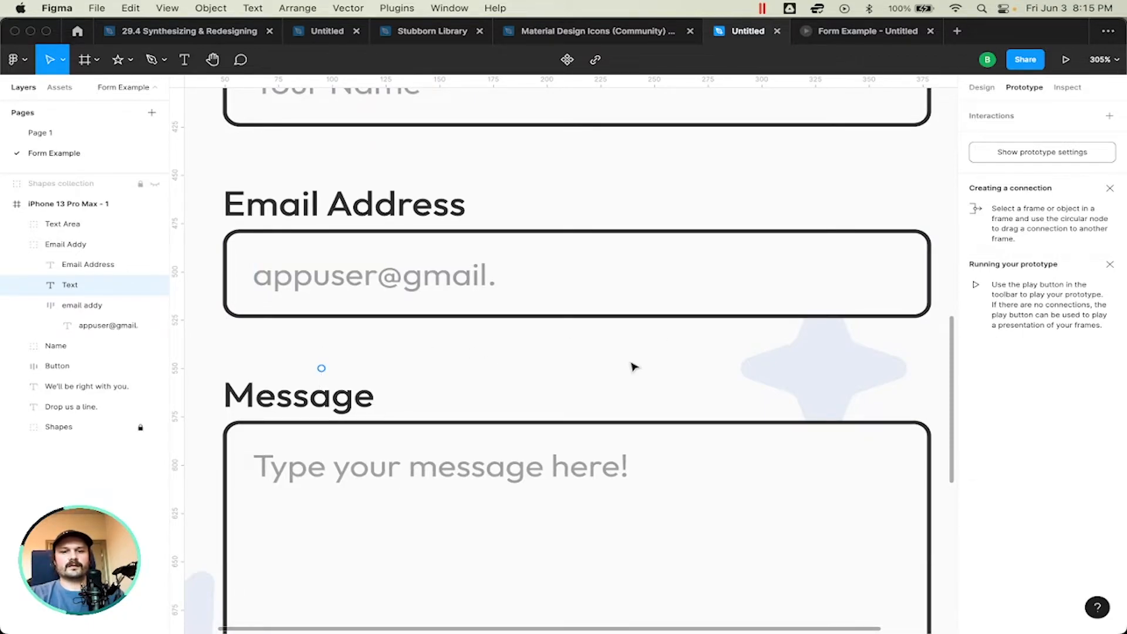
text(Acceptaed input type:)
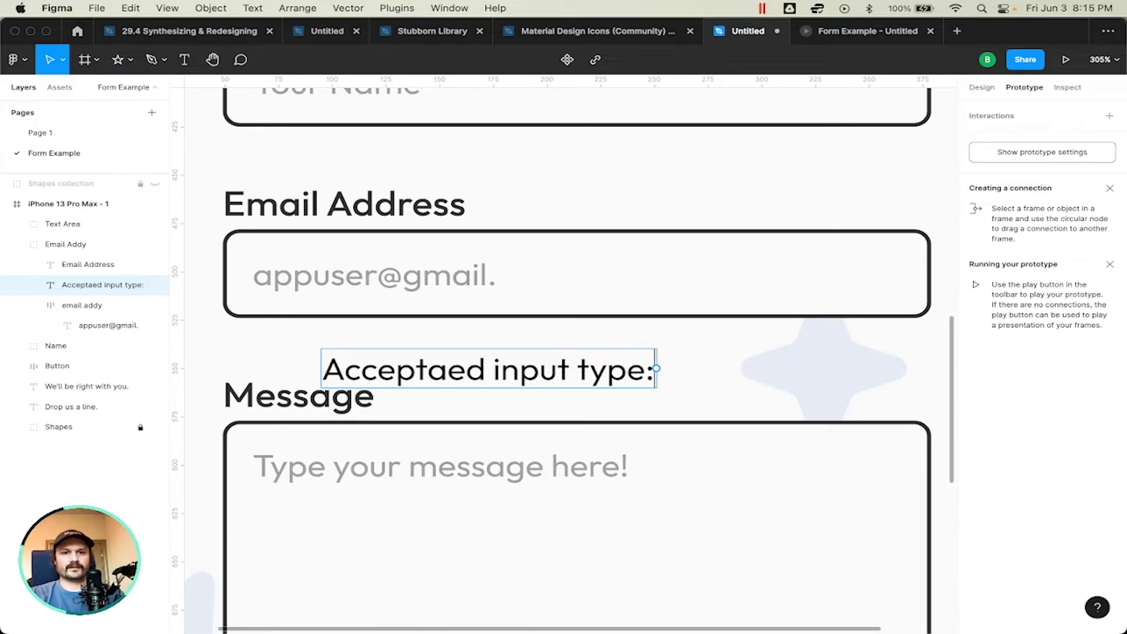
key(BackSpace)
key(BackSpace)
key(BackSpace)
key(BackSpace)
key(BackSpace)
key(BackSpace)
key(BackSpace)
key(BackSpace)
key(BackSpace)
key(BackSpace)
key(BackSpace)
key(BackSpace)
key(BackSpace)
key(BackSpace)
key(BackSpace)
key(BackSpace)
text(ted input)
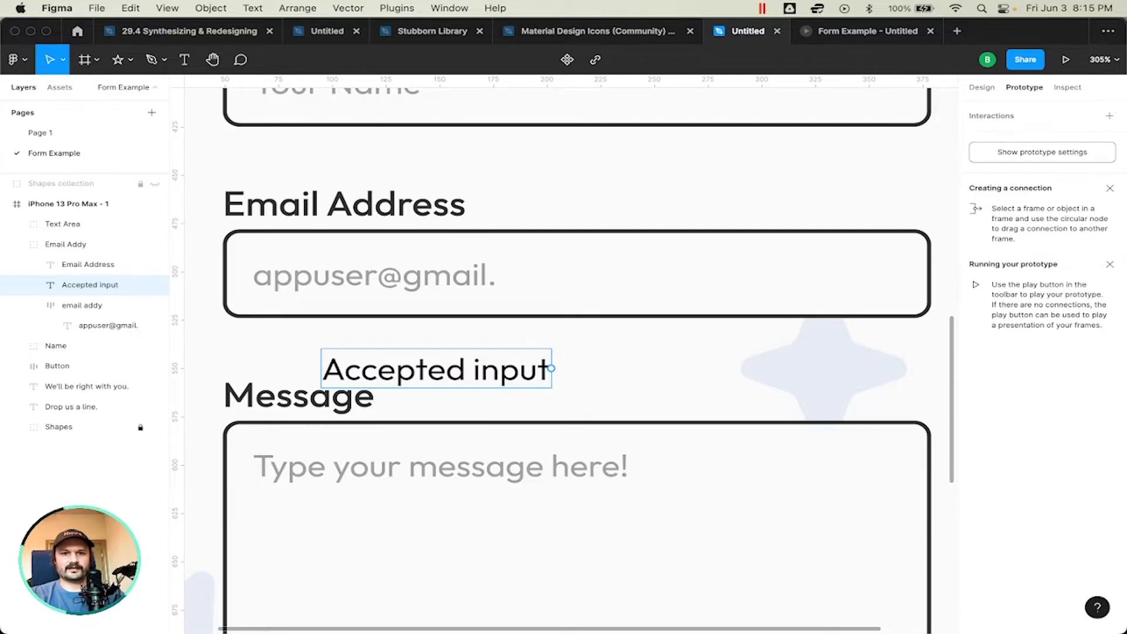
text( type: user@domain.com)
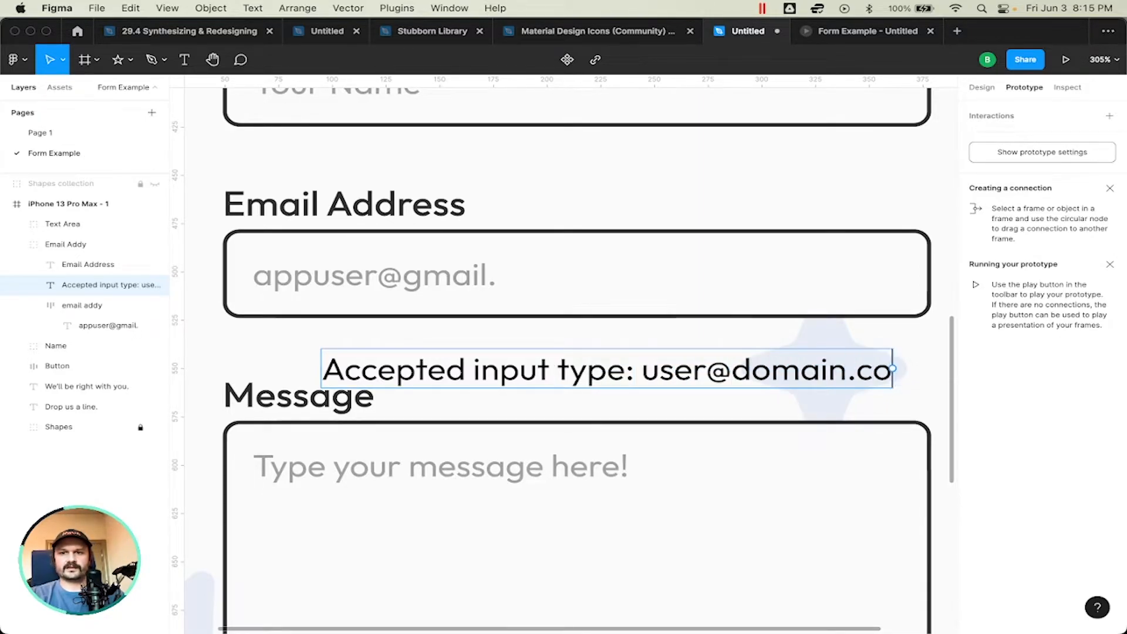
Step: Set the text size of the accepted input hint to 12
key(super+a)
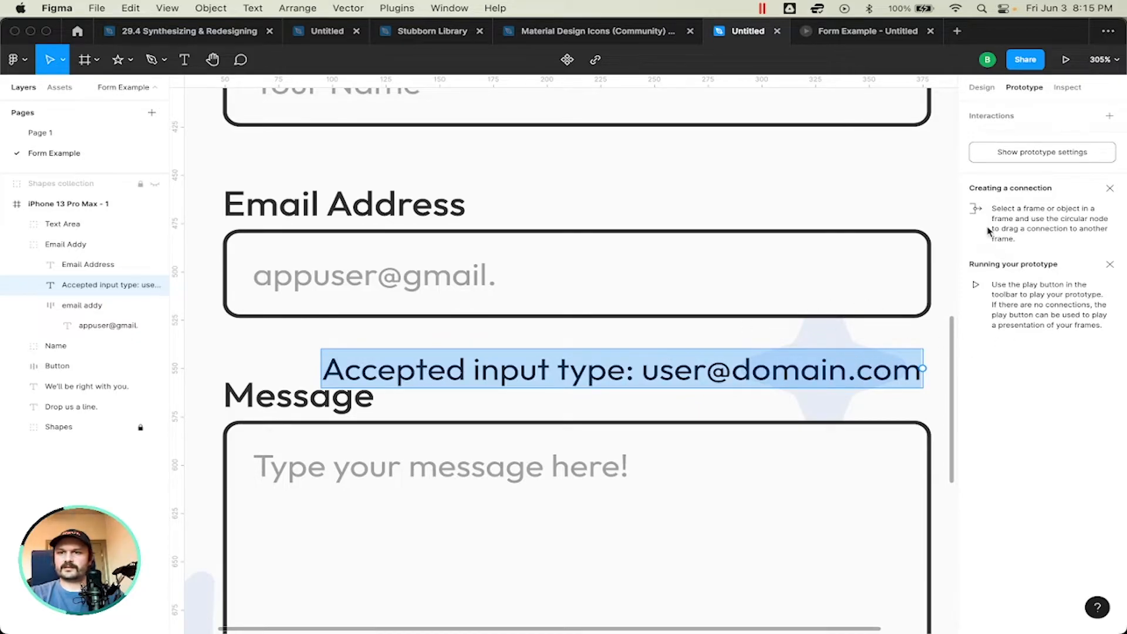
text(E)
key(super+z)
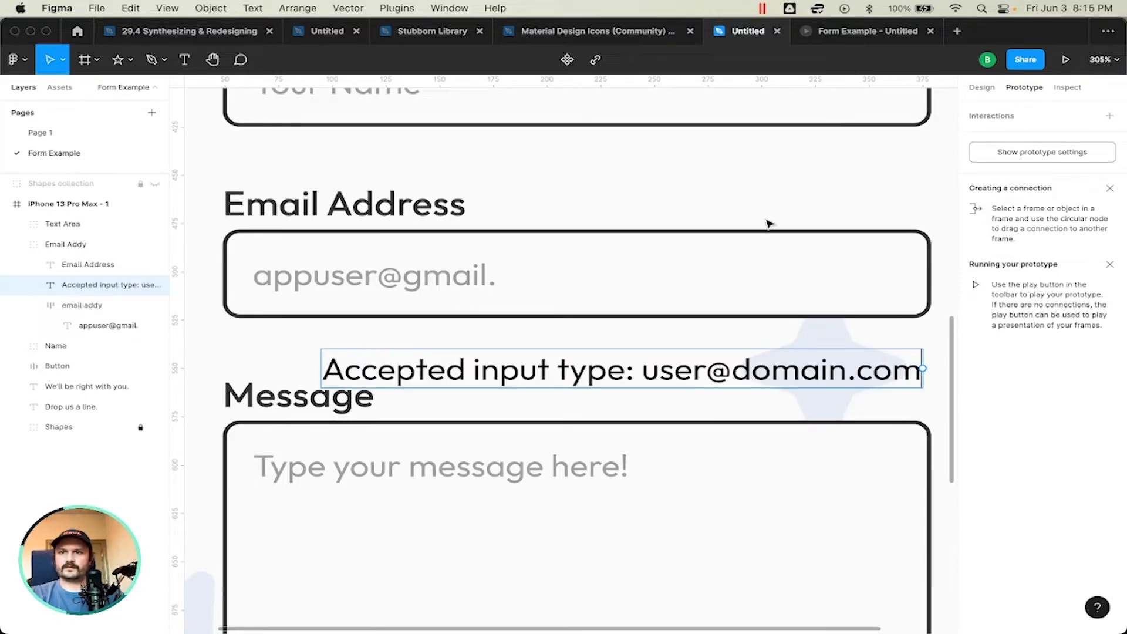
click(986, 89)
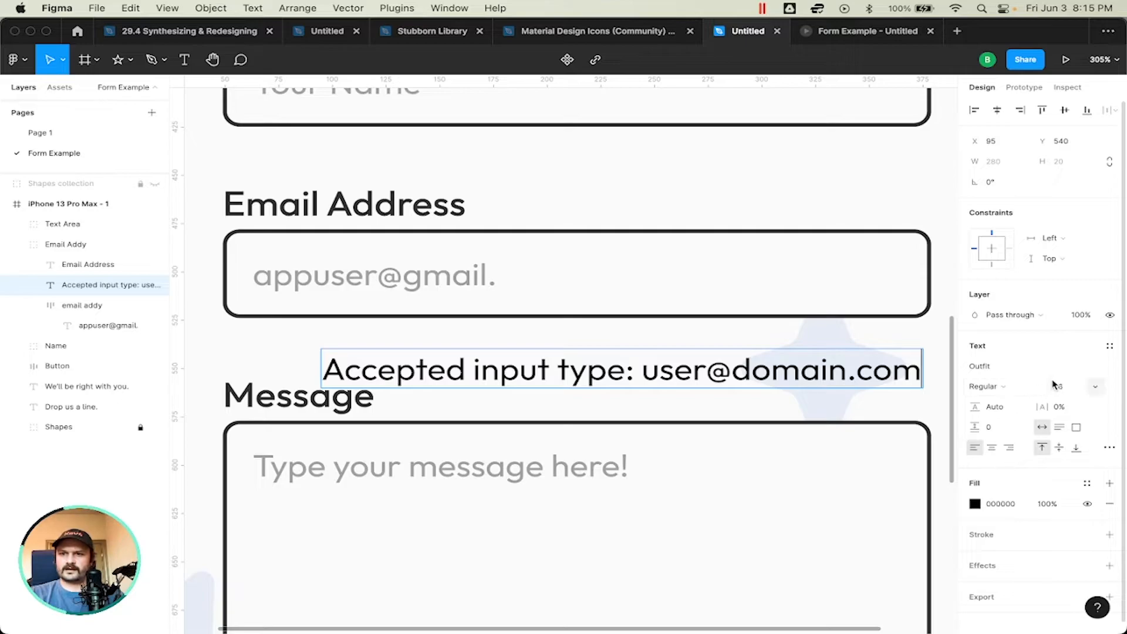
click(1099, 385)
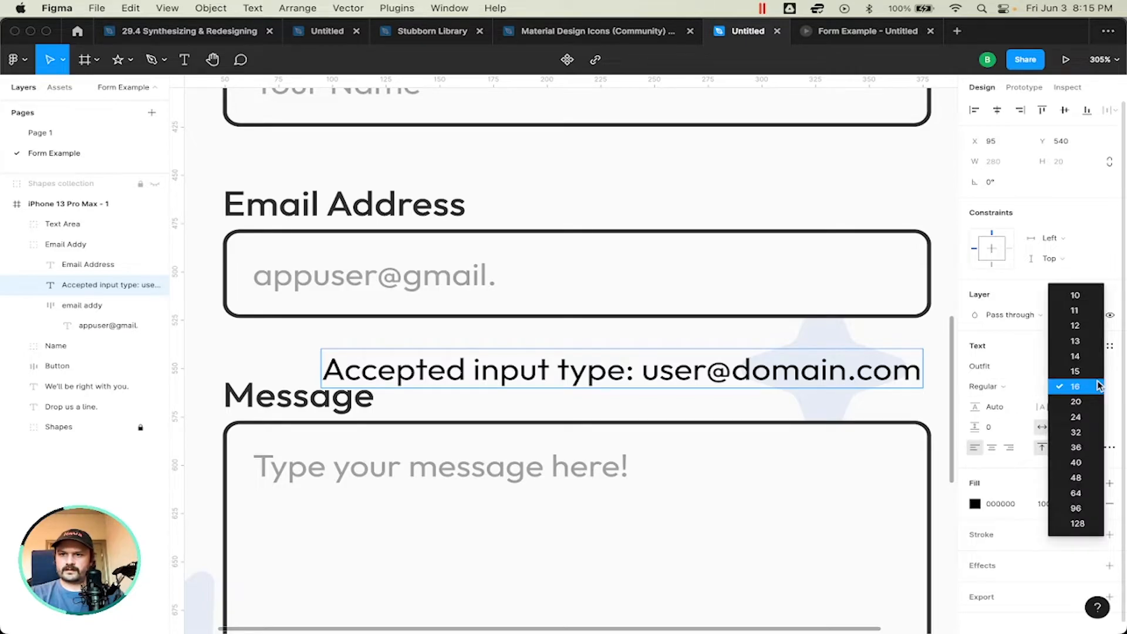
click(1075, 326)
click(1060, 387)
text(2)
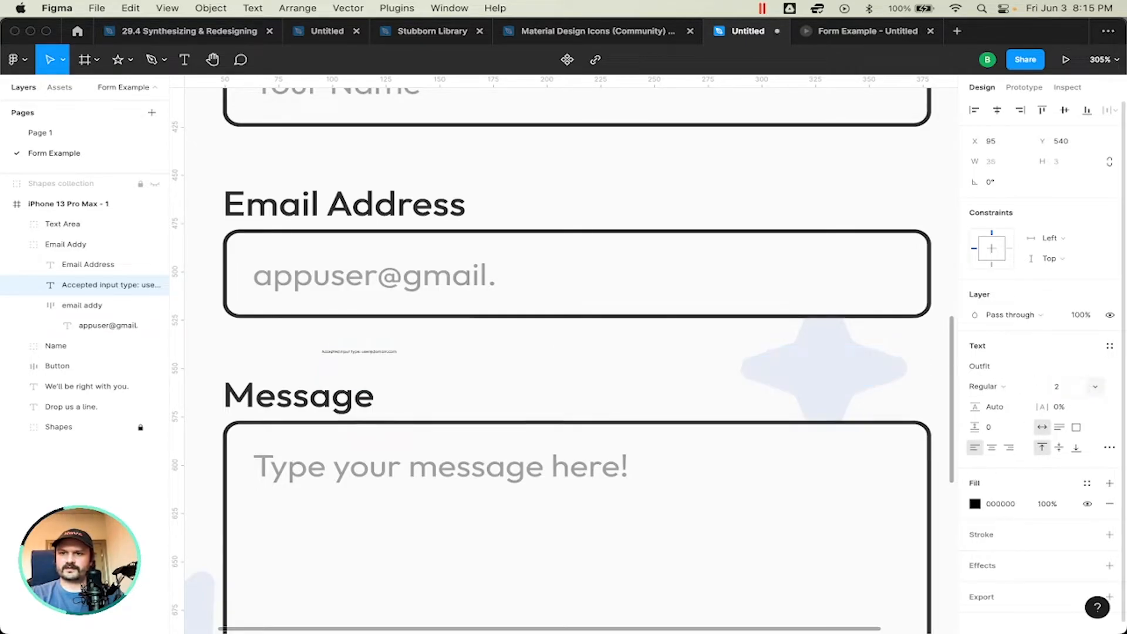
click(1059, 388)
text(12)
key(Return)
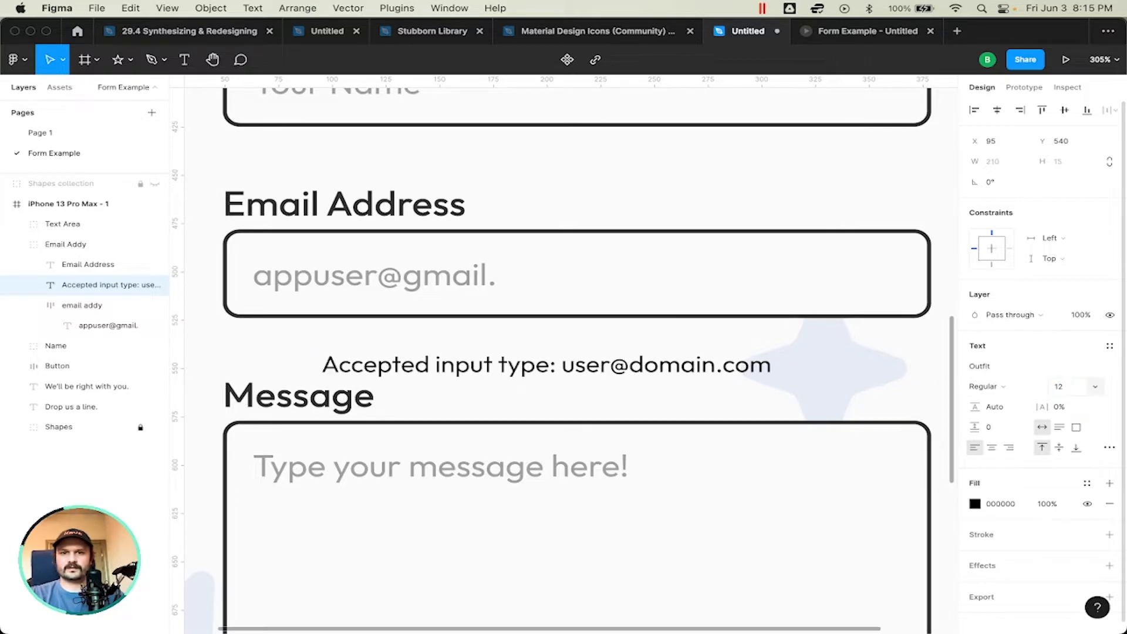
Step: Colour the accepted input hint red with the fill EC1A1A
click(975, 504)
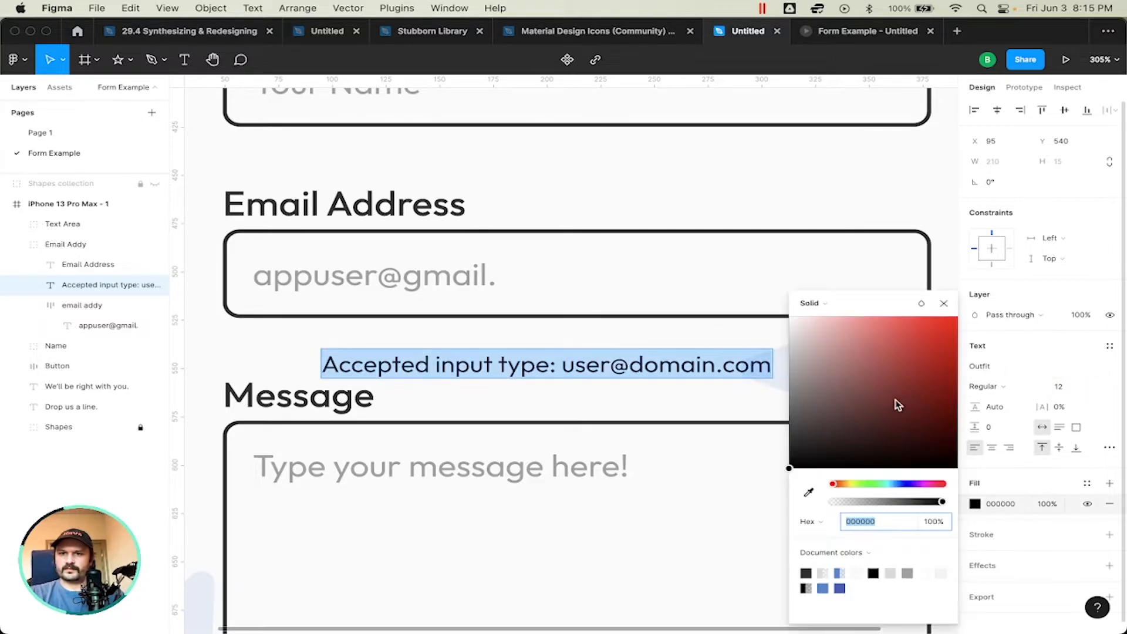
click(937, 330)
drag(937, 333, 939, 330)
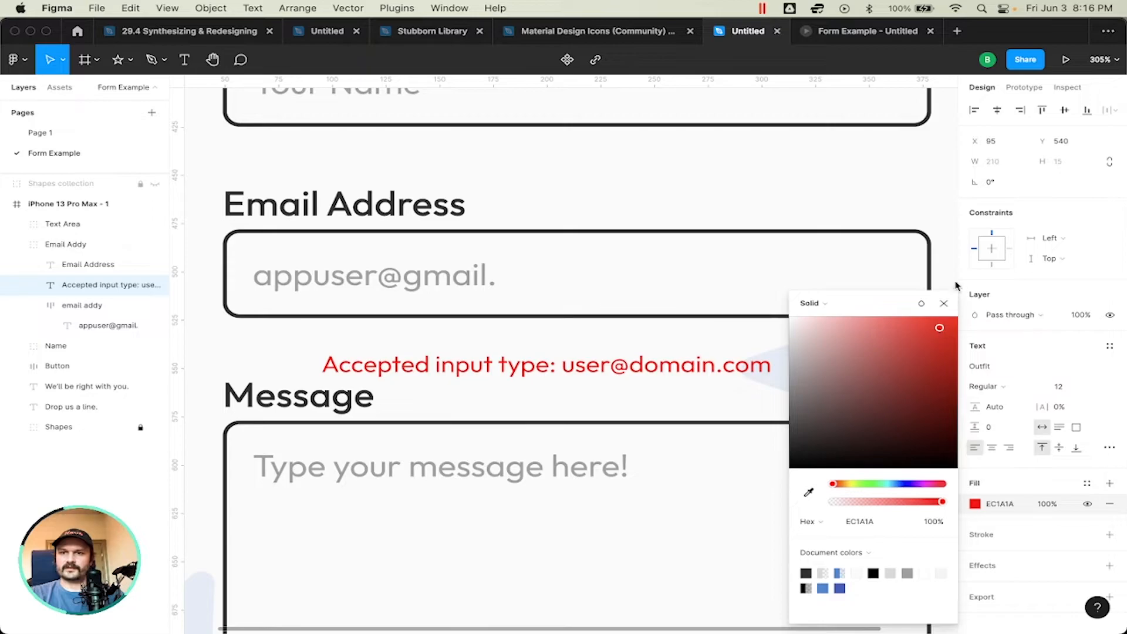
click(944, 304)
Step: Move the red hint directly under the Email Address field, at X 63 and Y 524, in line with its placeholder
drag(705, 368, 628, 336)
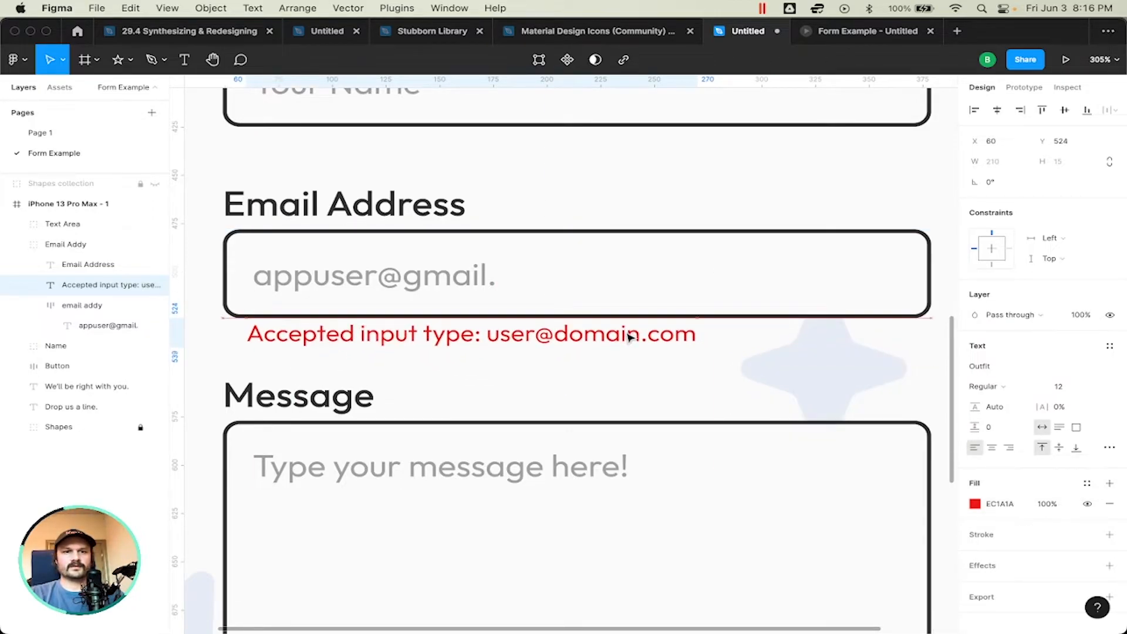
click(732, 405)
scroll(735, 407, up, 2)
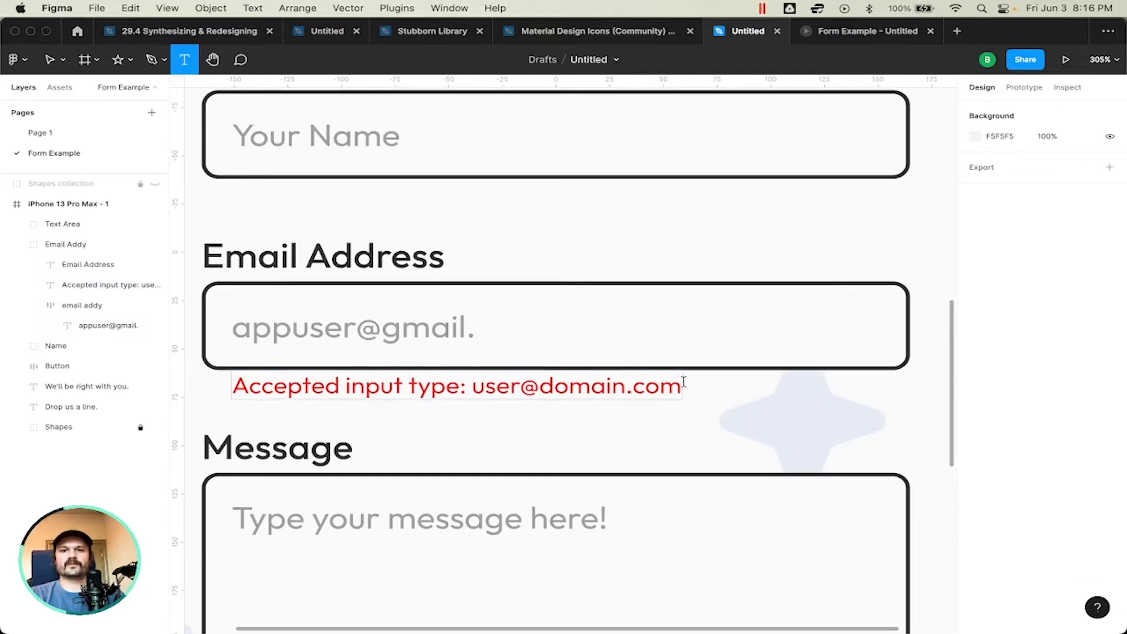
Step: Examine the red accepted input hint and its placement between the Email Address field and the Message label
key(v)
scroll(679, 427, down, 5)
scroll(679, 427, up, 3)
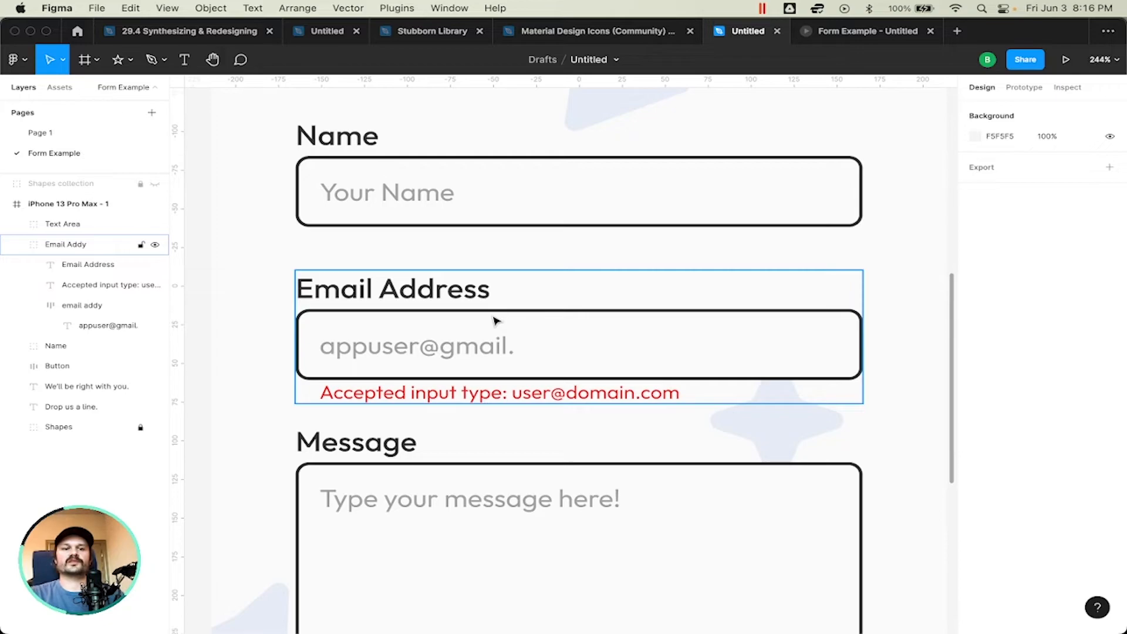
click(466, 412)
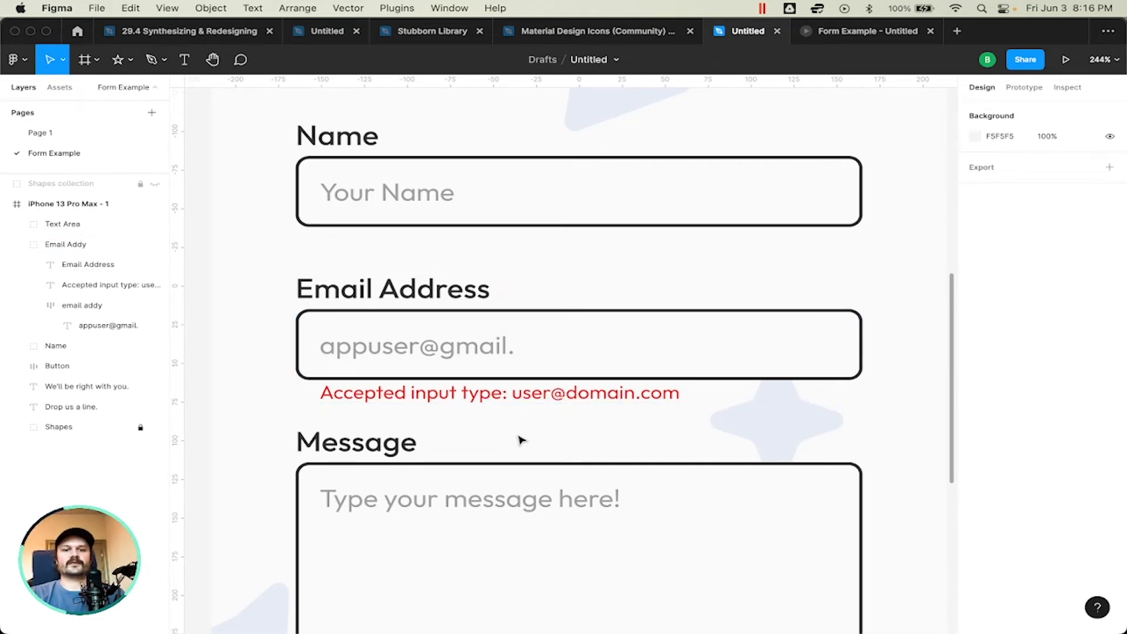
scroll(522, 440, down, 2)
scroll(504, 453, down, 3)
scroll(505, 452, down, 5)
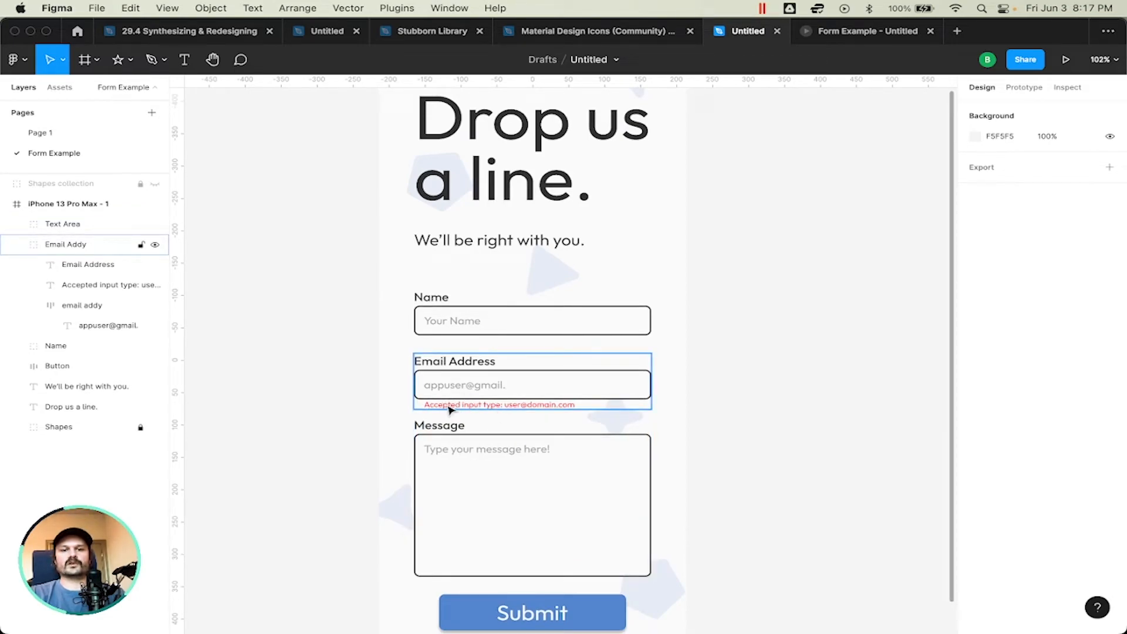
Step: Complete the sample e-mail address in the Email Address placeholder with the ending ".com"
scroll(503, 407, up, 2)
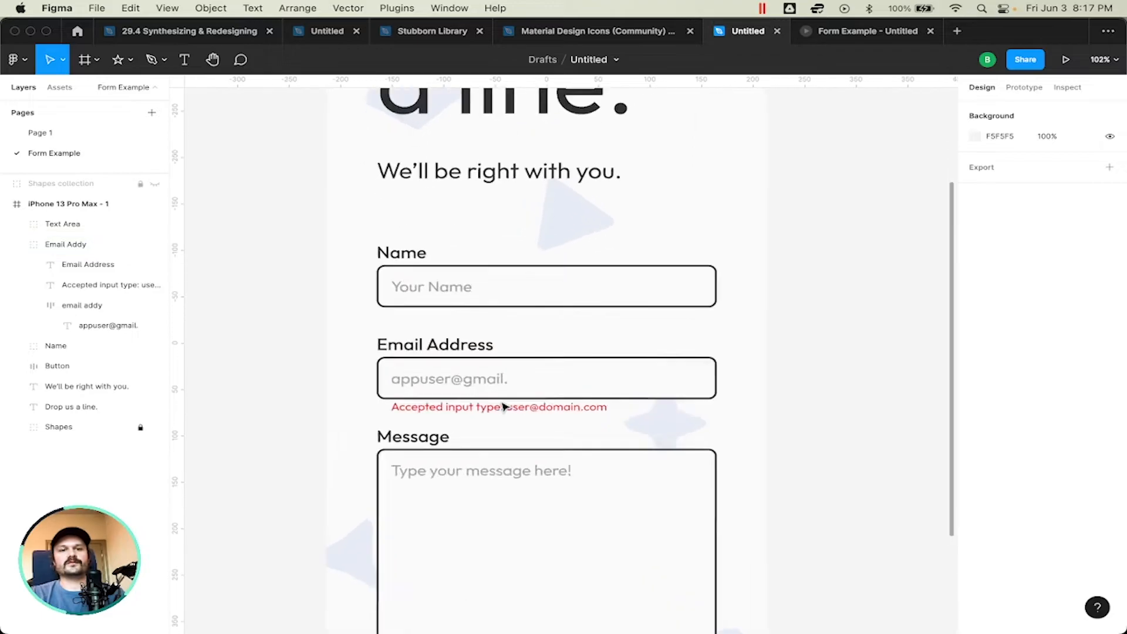
scroll(503, 406, up, 3)
double_click(507, 369)
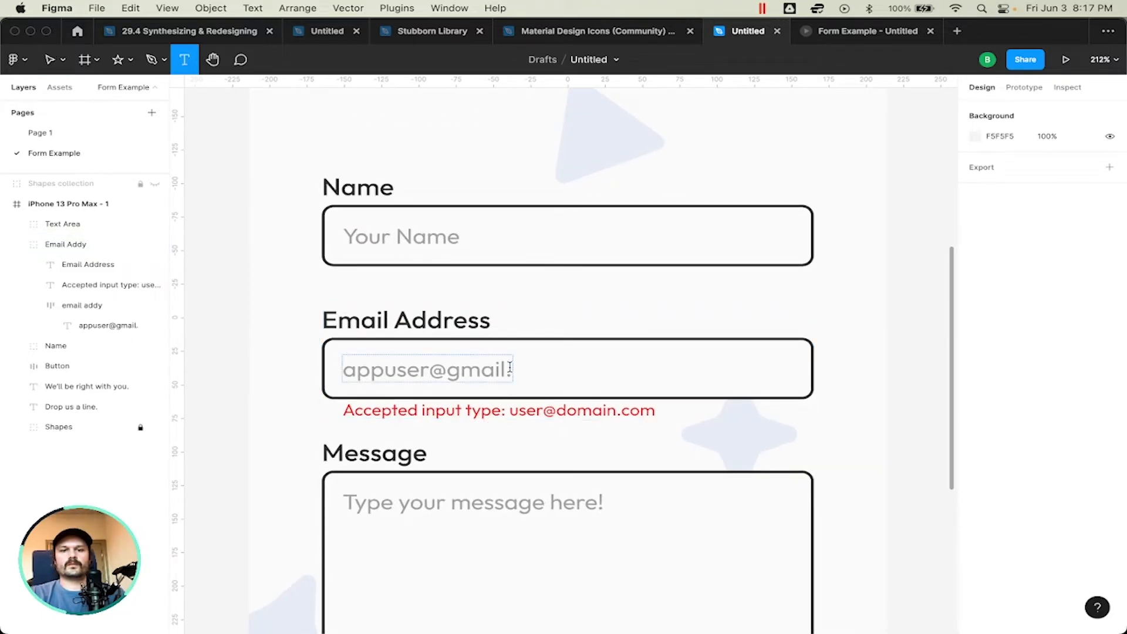
key(BackSpace)
text(.com)
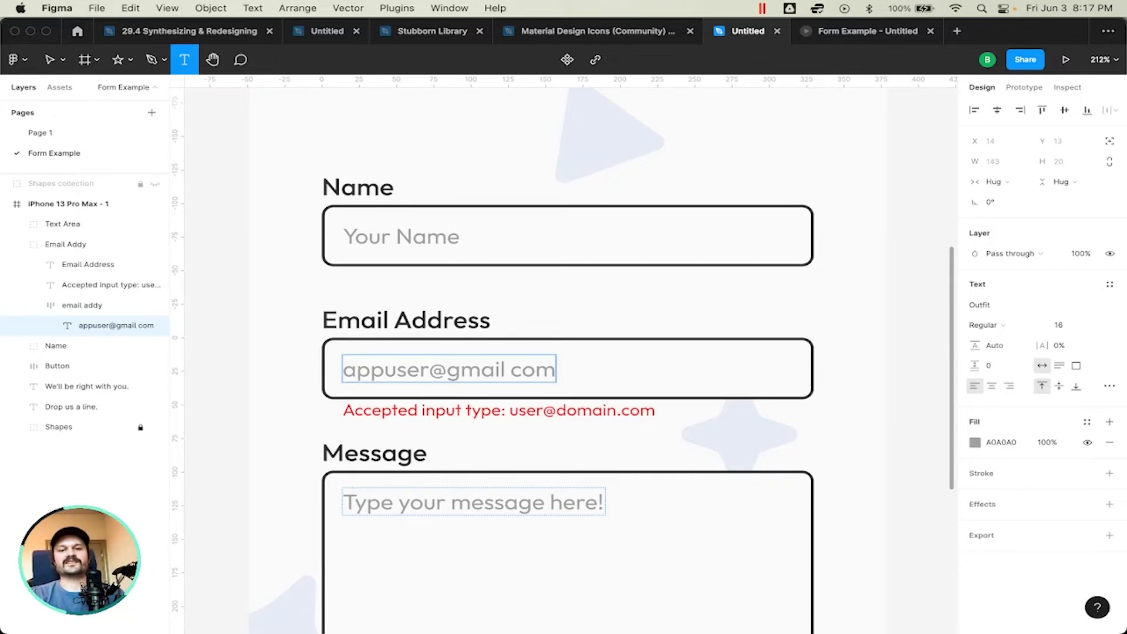
key(BackSpace)
key(BackSpace)
key(BackSpace)
key(BackSpace)
text(.com)
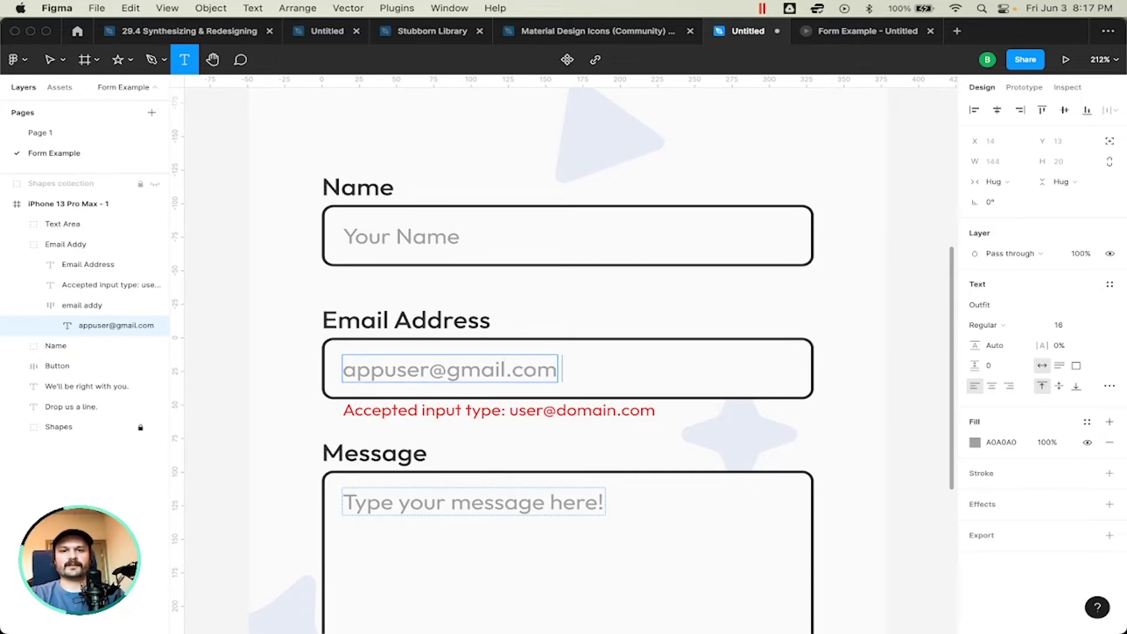
key(Escape)
Step: Delete the red accepted input hint under the Email Address field
click(606, 410)
key(Delete)
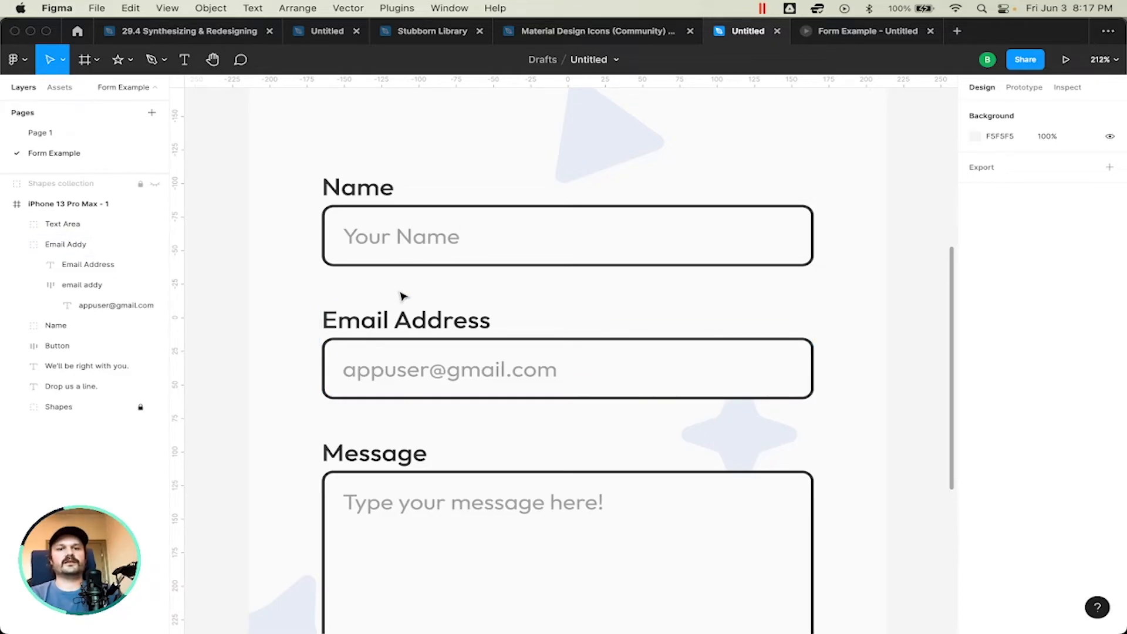
Step: Examine the whole contact form layout, from the heading and input fields down to the Submit button
scroll(399, 294, down, 5)
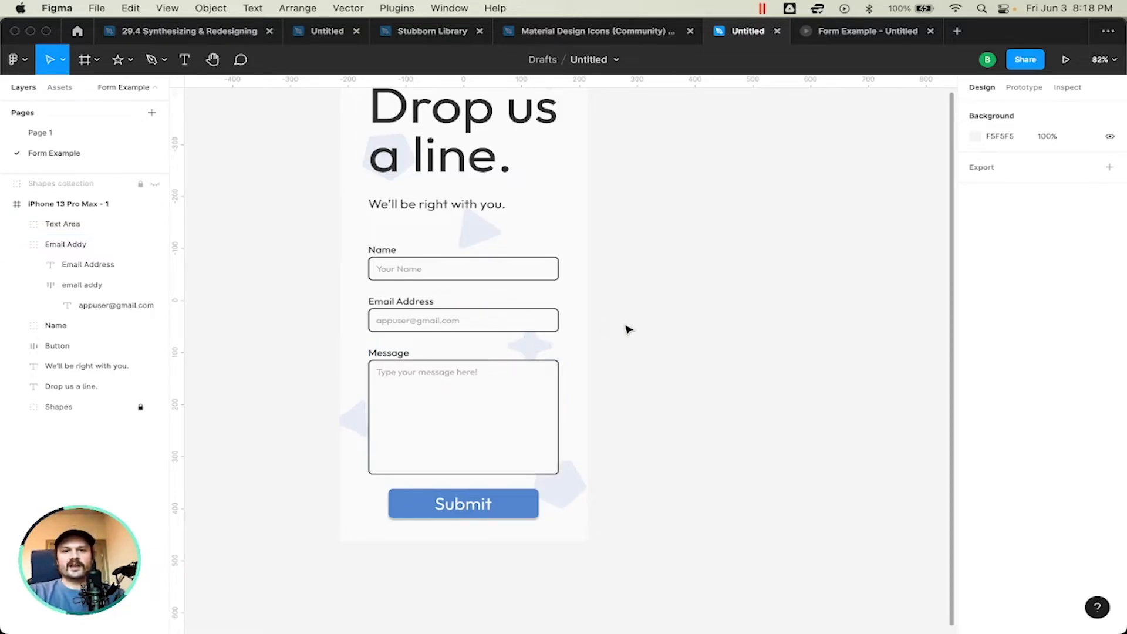
scroll(626, 327, up, 5)
scroll(627, 327, up, 1)
scroll(626, 327, left, 10)
scroll(626, 327, right, 3)
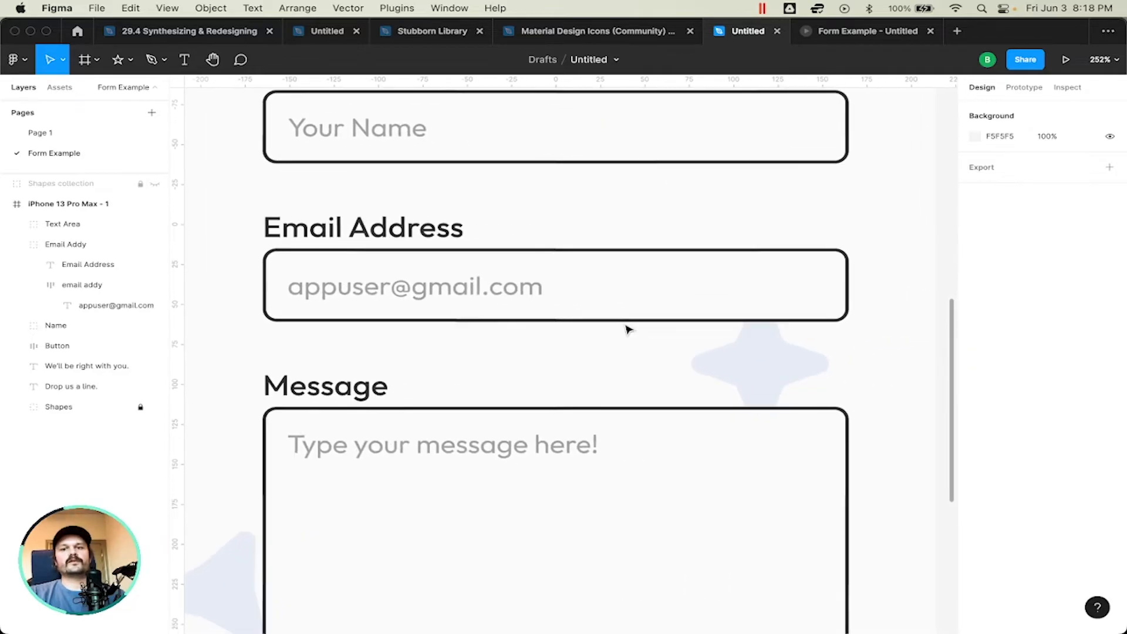
scroll(627, 327, down, 3)
scroll(627, 327, down, 5)
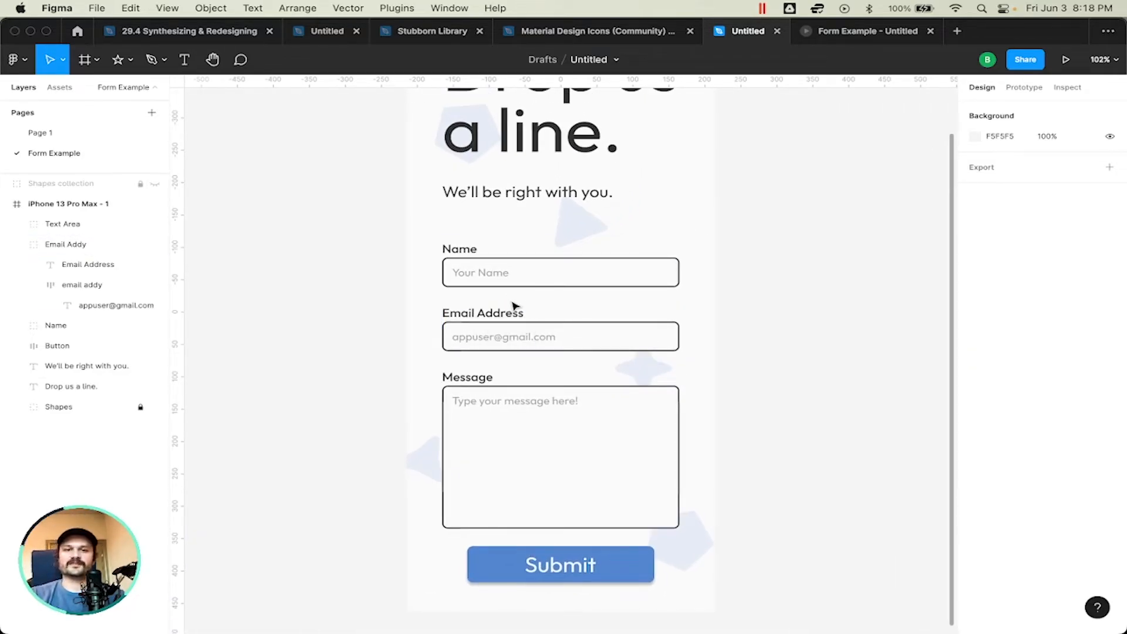
scroll(514, 305, up, 3)
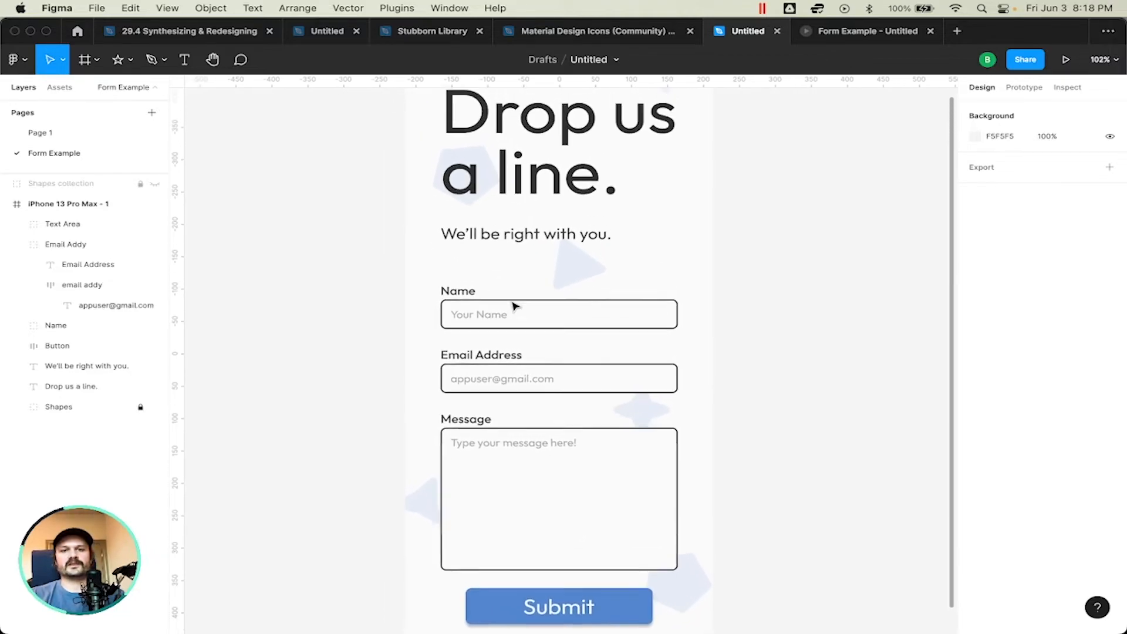
scroll(645, 266, down, 5)
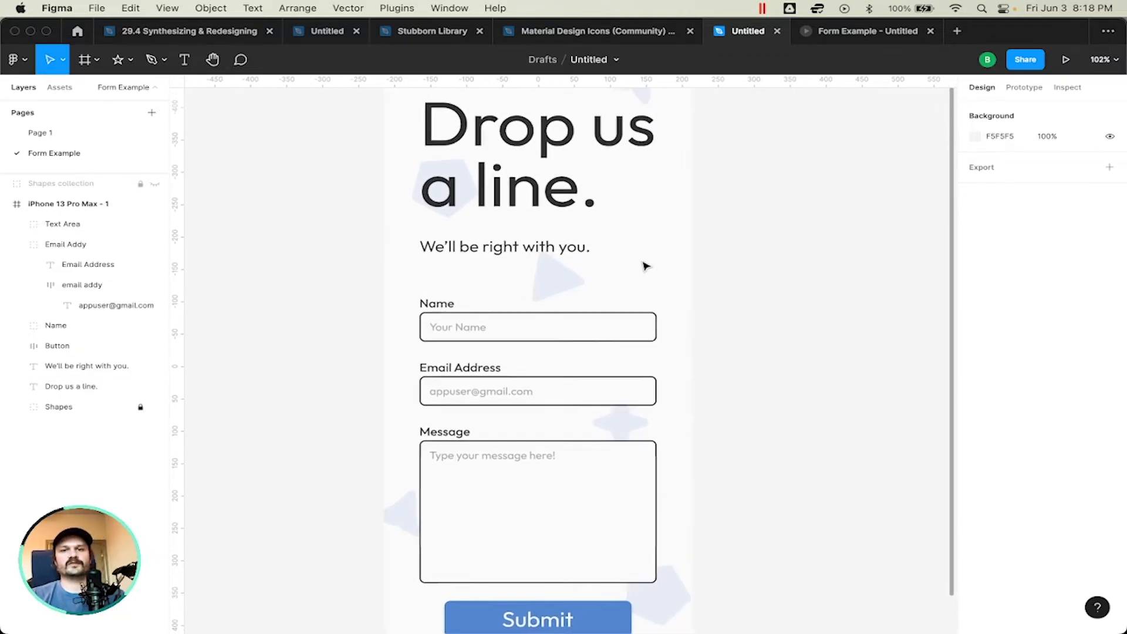
scroll(646, 267, up, 5)
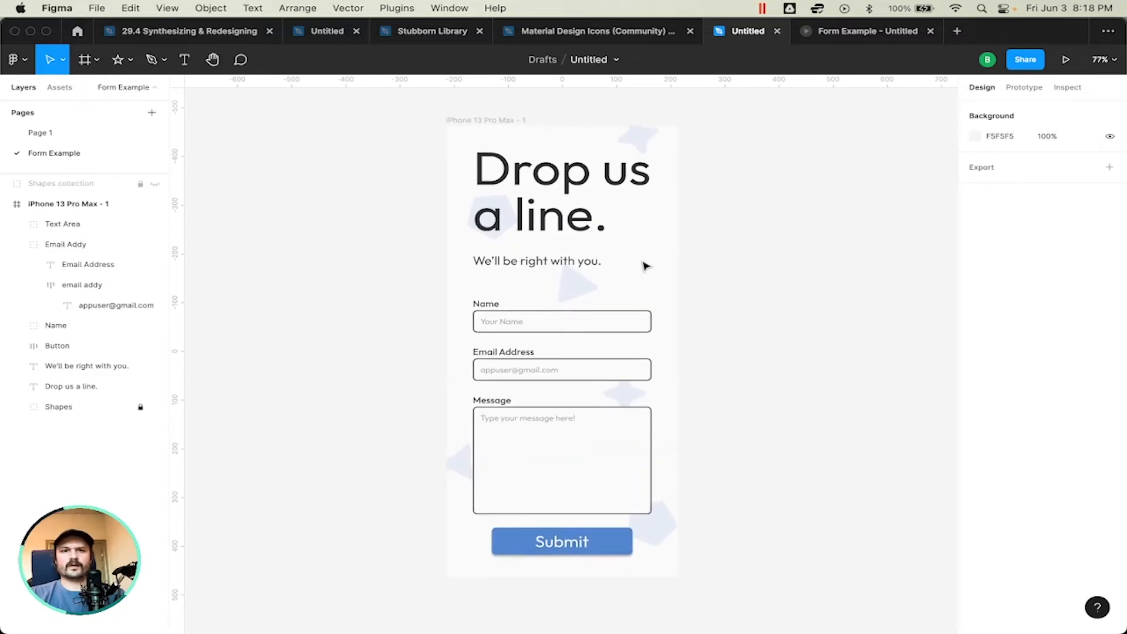
scroll(646, 266, up, 2)
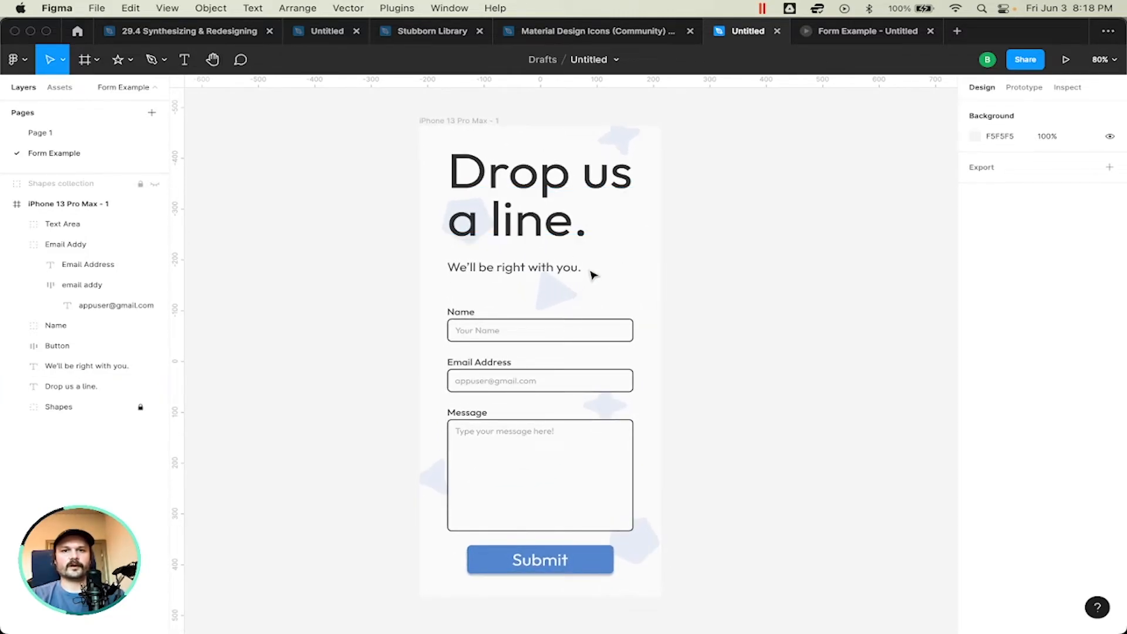
scroll(590, 275, up, 3)
scroll(592, 275, down, 2)
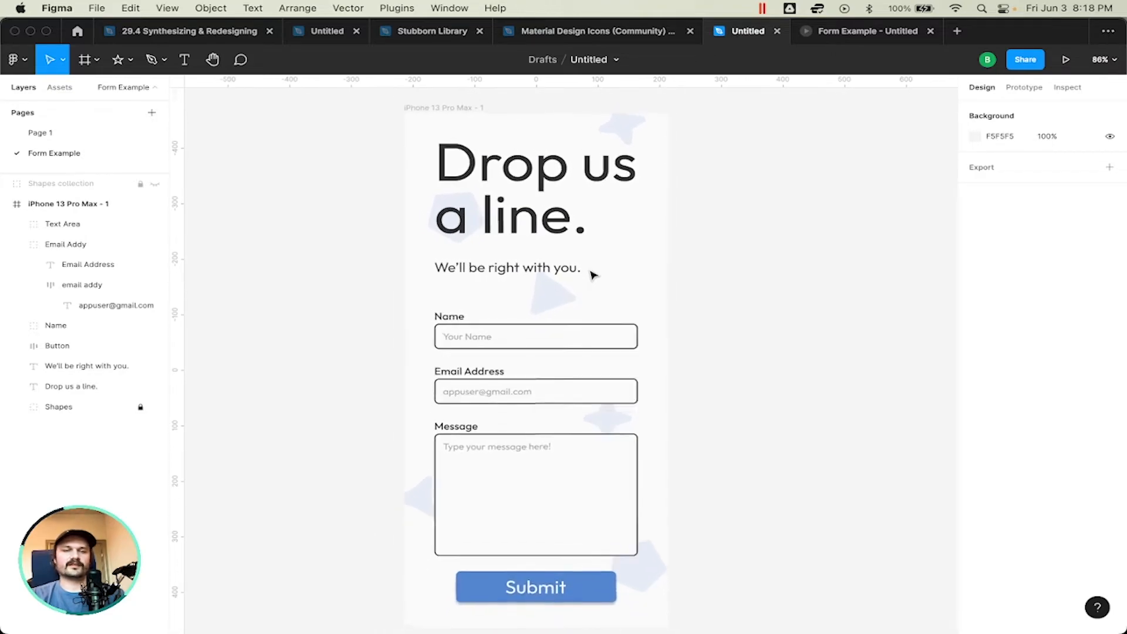
scroll(592, 275, down, 2)
scroll(592, 274, up, 2)
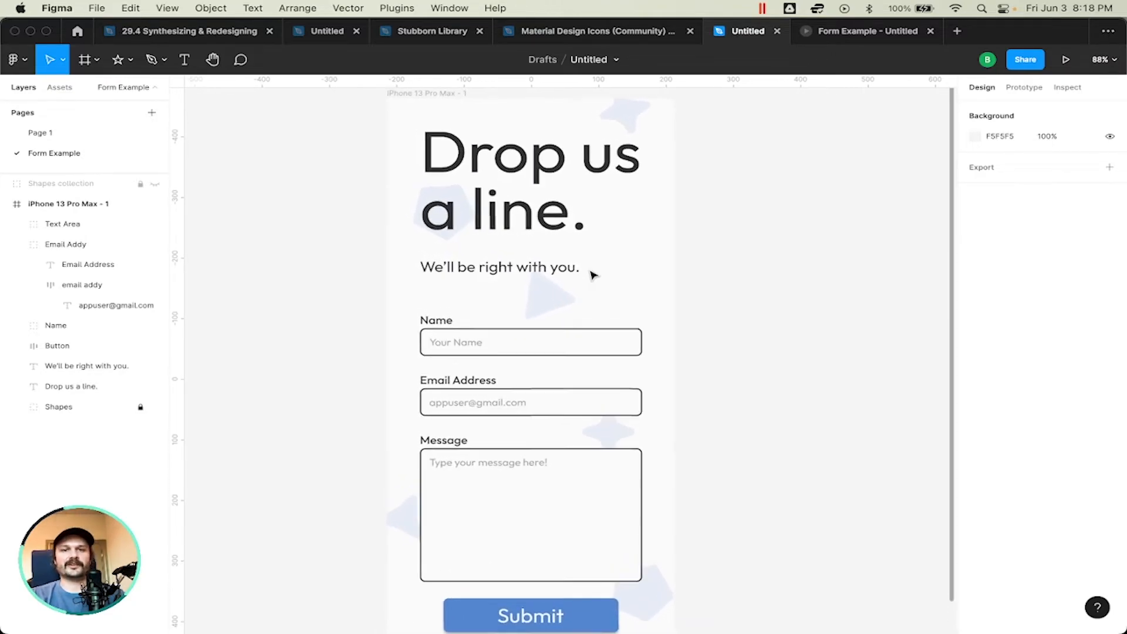
scroll(592, 275, down, 2)
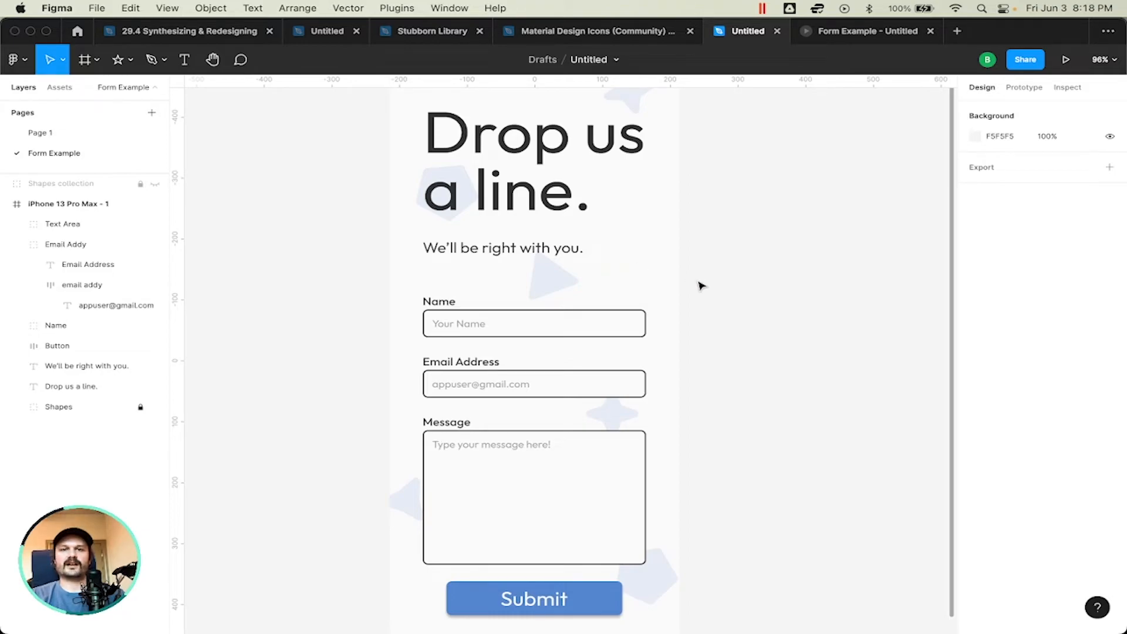
scroll(700, 286, down, 2)
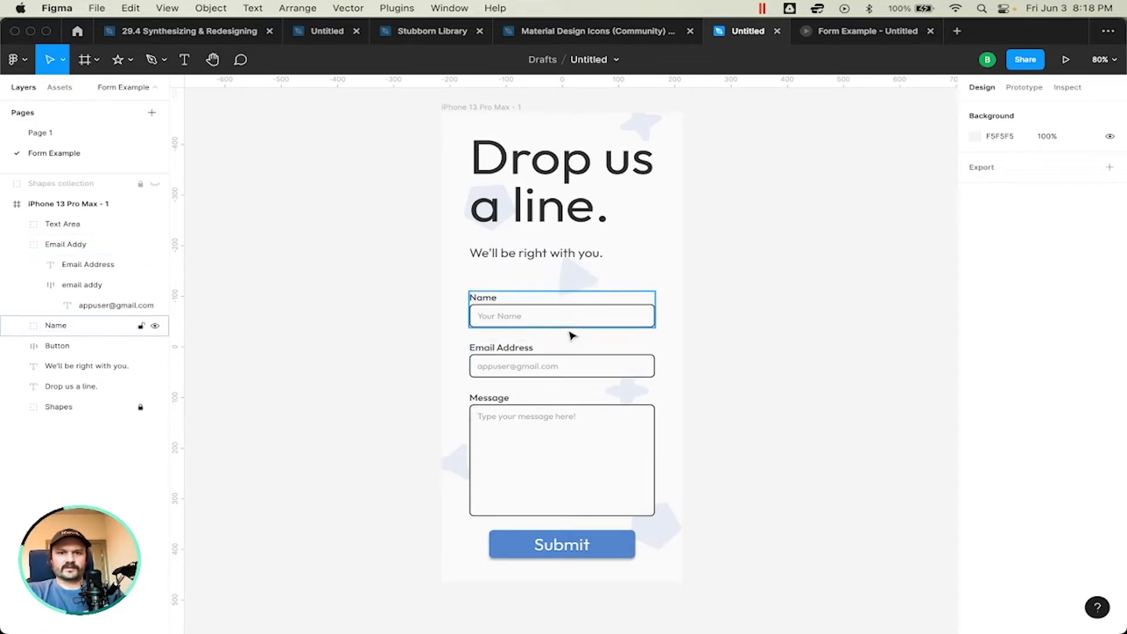
scroll(546, 377, up, 5)
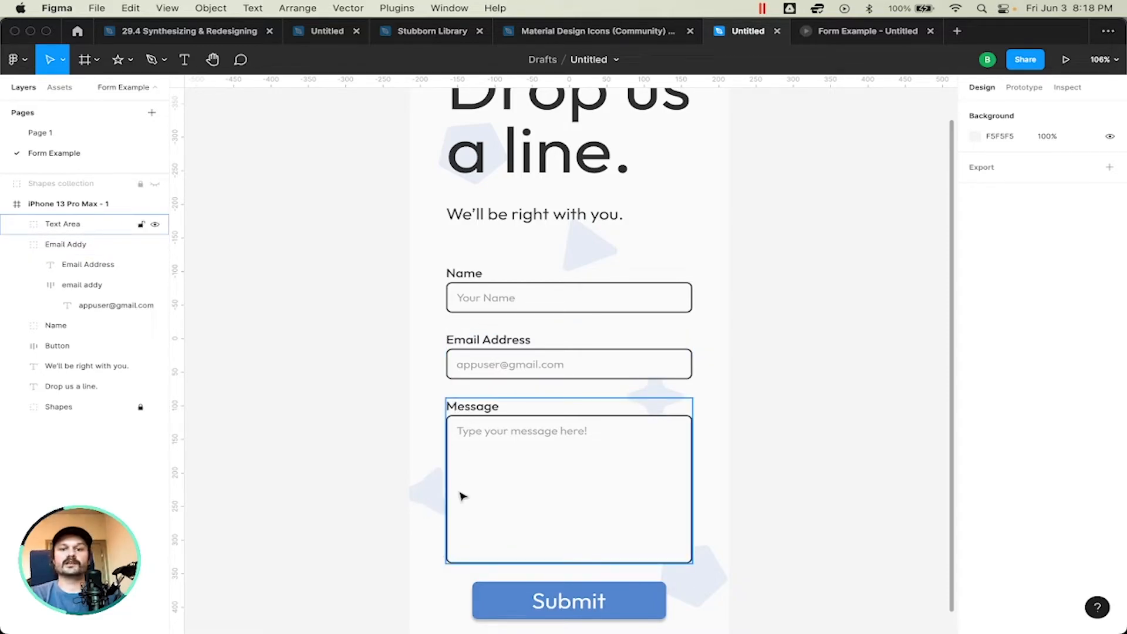
scroll(568, 561, down, 2)
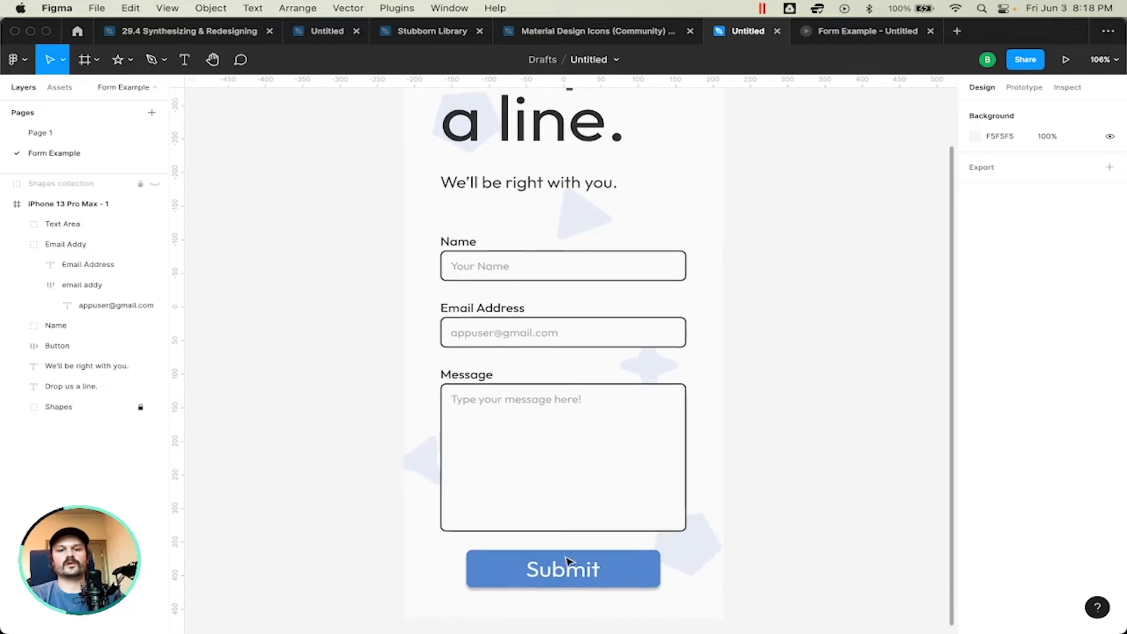
click(623, 565)
click(777, 523)
scroll(777, 523, down, 5)
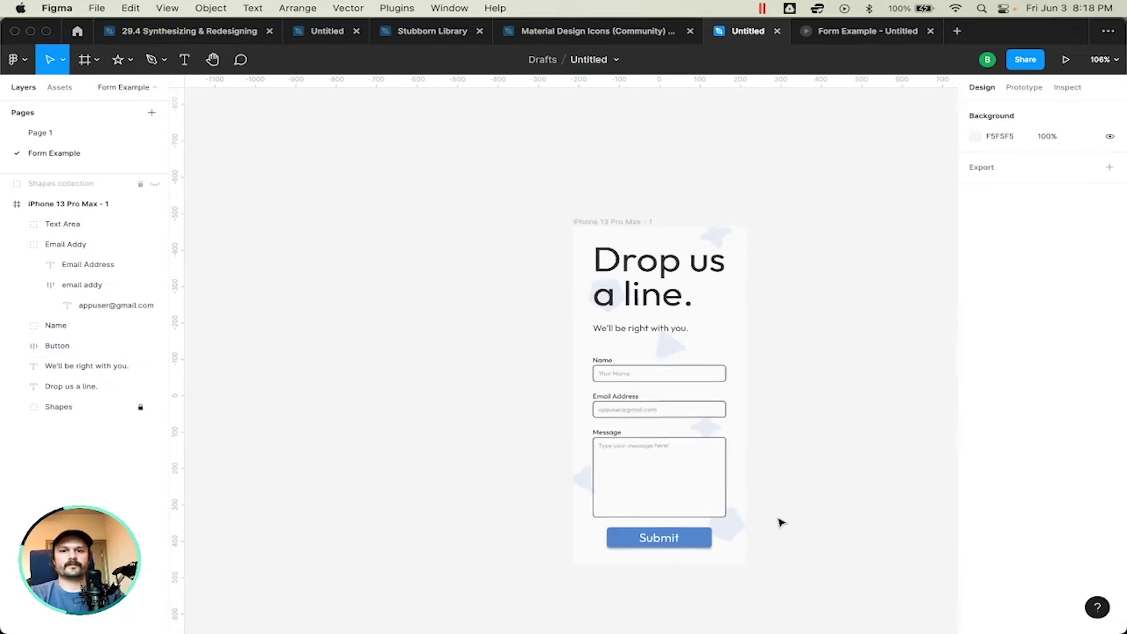
scroll(781, 522, right, 2)
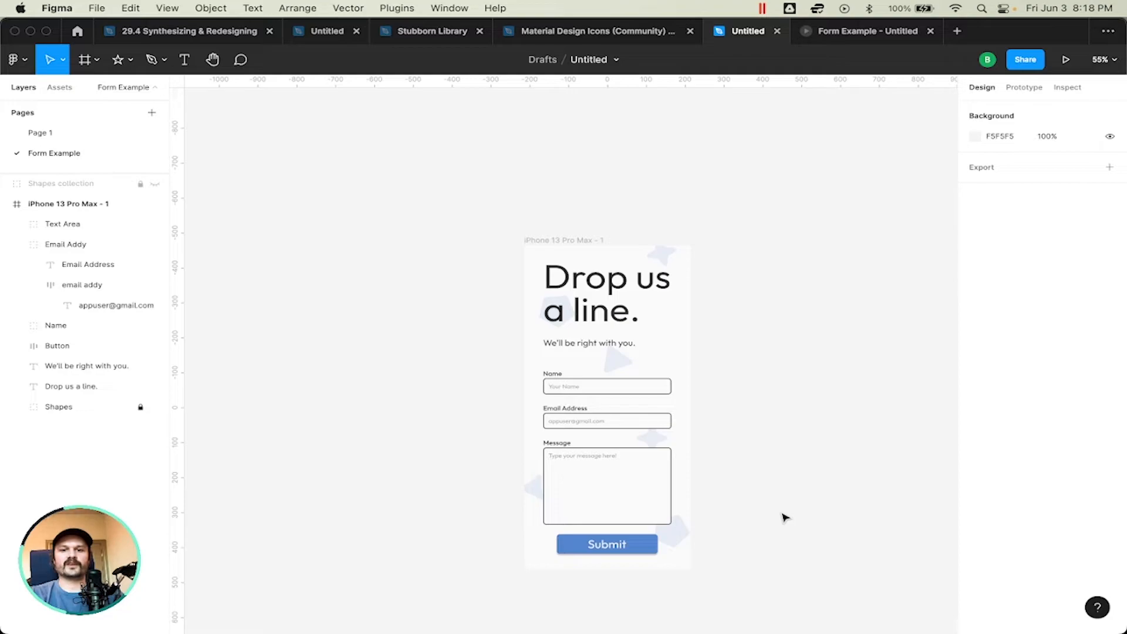
scroll(785, 518, up, 2)
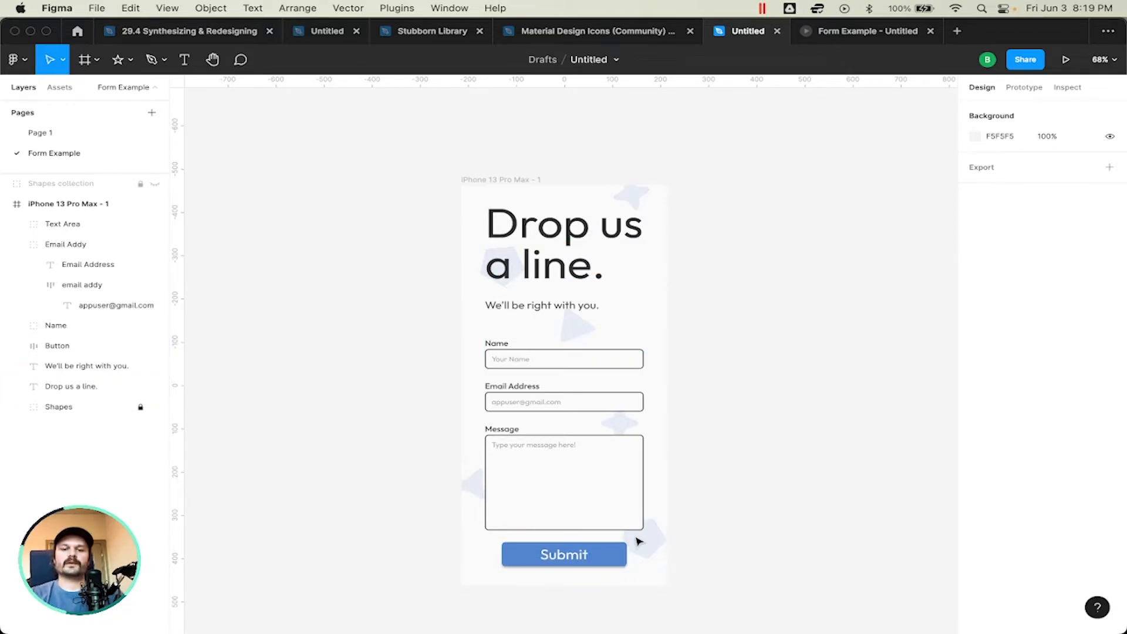
scroll(638, 541, right, 5)
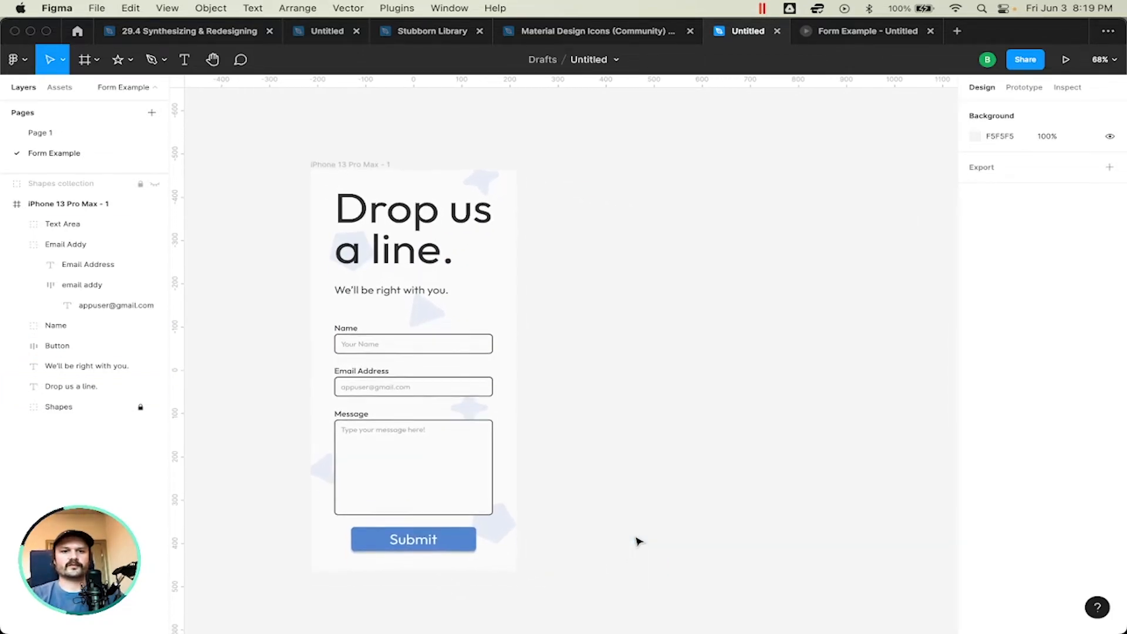
scroll(638, 541, left, 1)
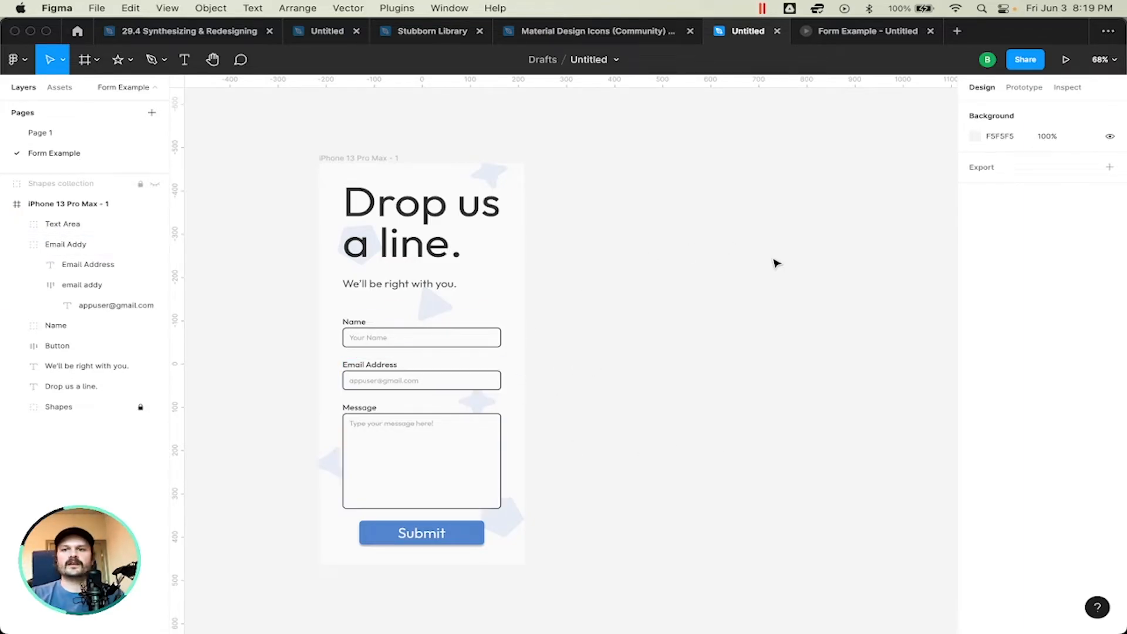
Step: Review the prototype device and background settings, and return to the design settings
click(1012, 92)
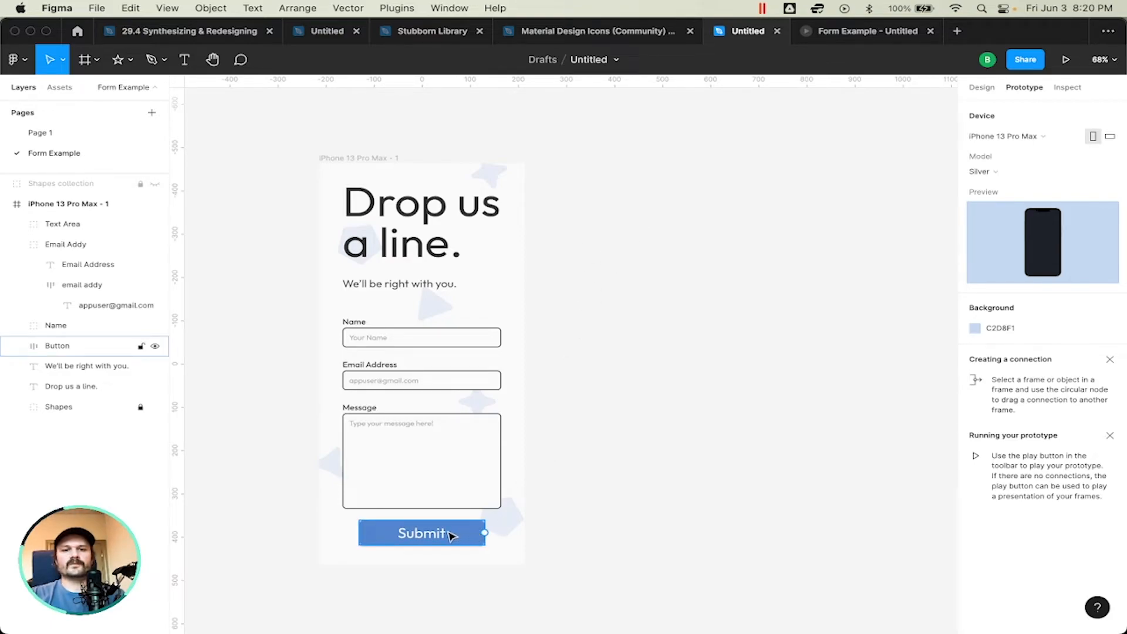
key(shift+e)
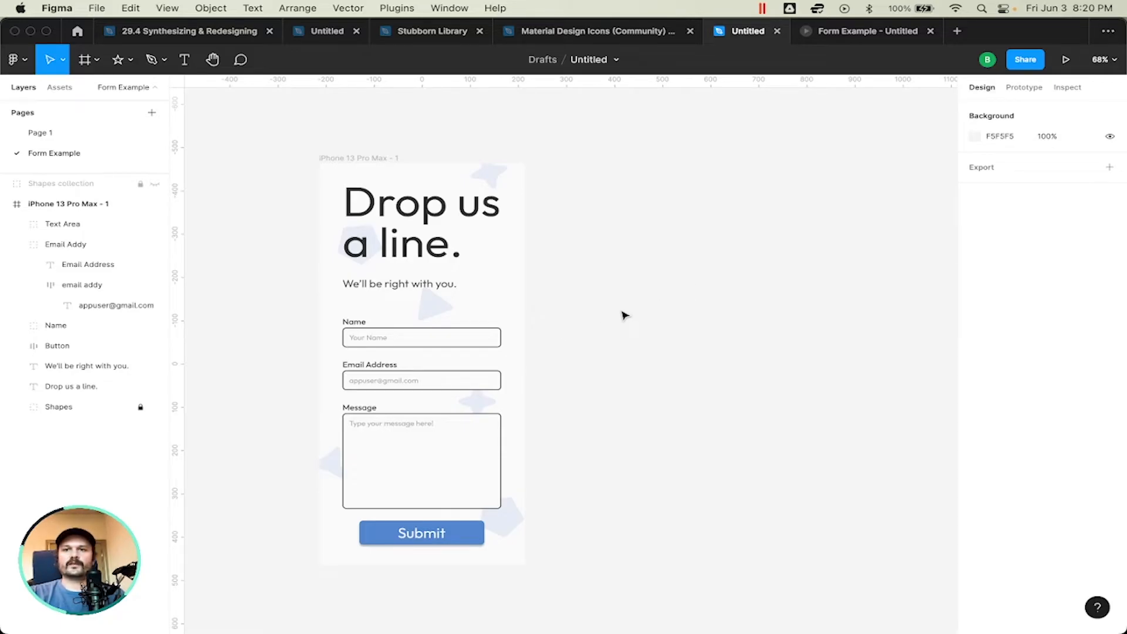
Step: Duplicate the iPhone 13 Pro Max contact form frame and place the copy to its right at X 314, Y -463
scroll(622, 316, up, 5)
scroll(625, 316, down, 5)
scroll(624, 315, left, 3)
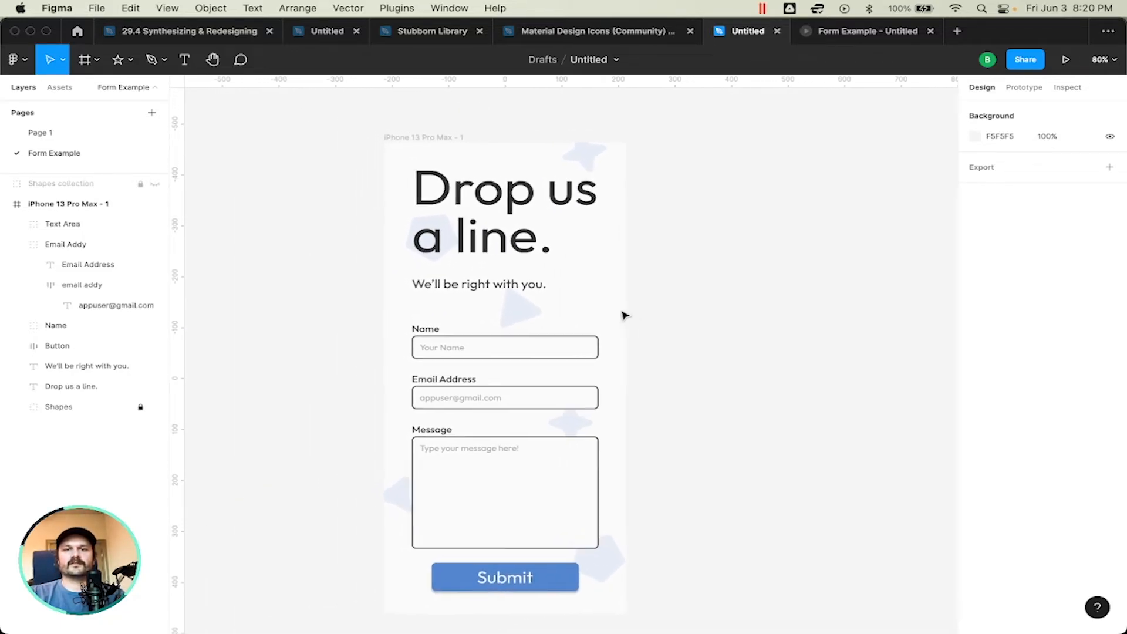
scroll(624, 315, right, 2)
scroll(624, 315, up, 1)
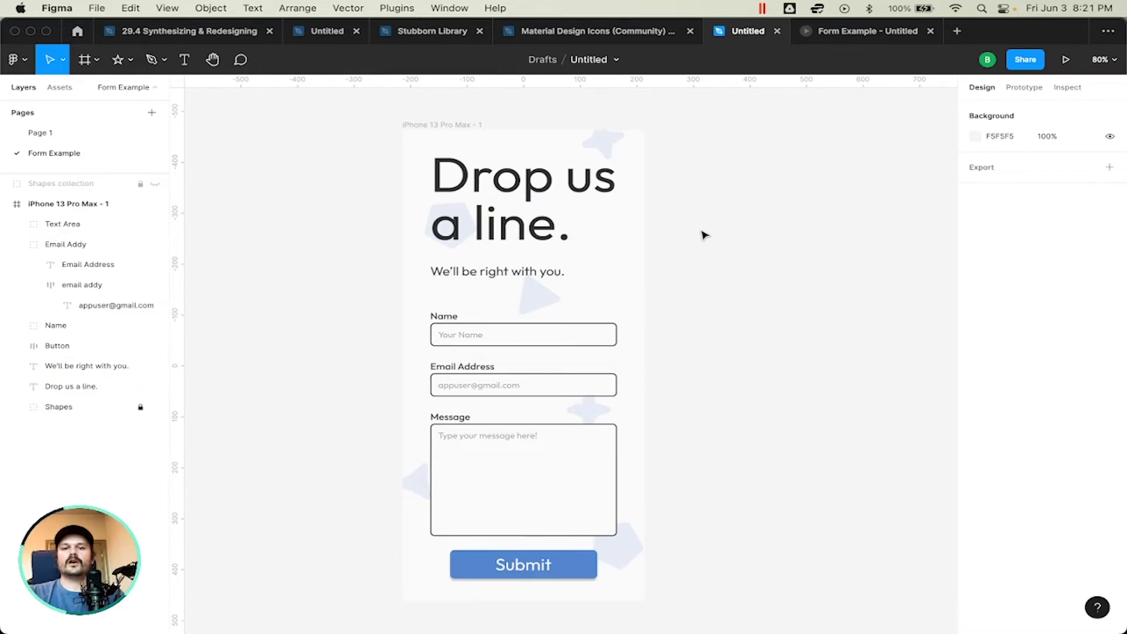
click(474, 126)
drag(473, 128, 757, 134)
click(672, 151)
scroll(673, 151, right, 5)
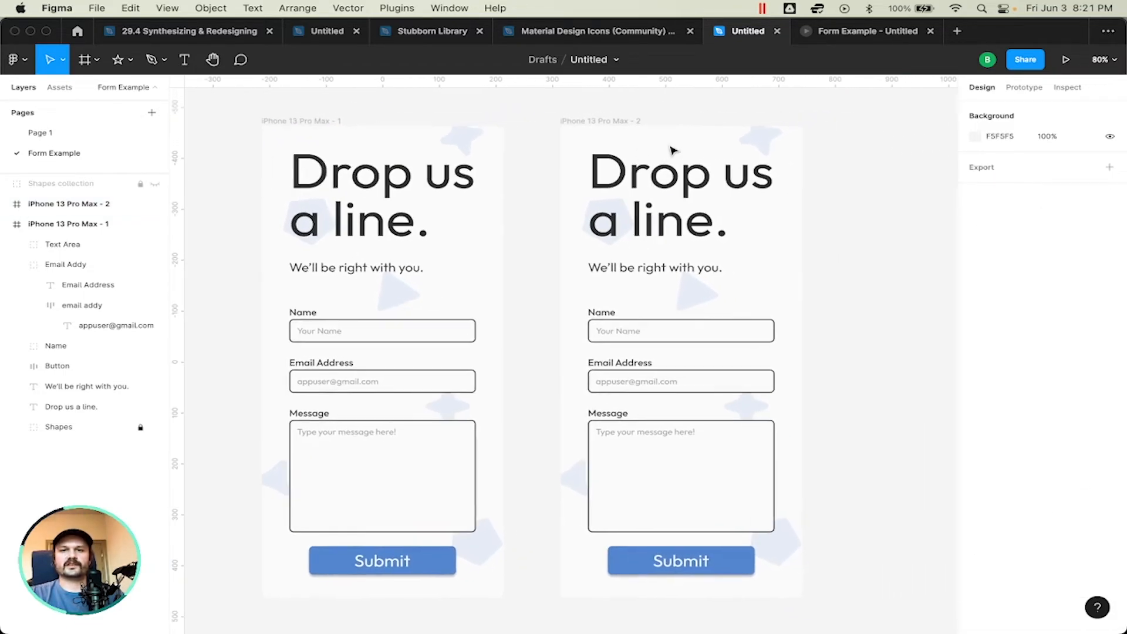
Step: Collapse the layers of the original iPhone 13 Pro Max frame and select the duplicate frame
scroll(673, 151, down, 2)
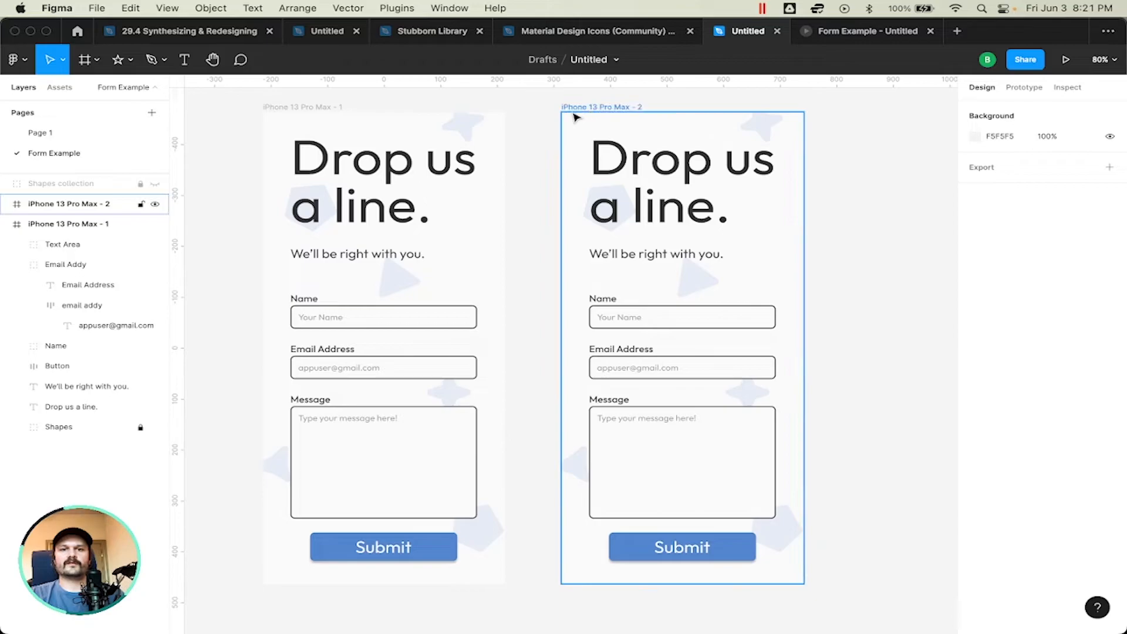
click(301, 108)
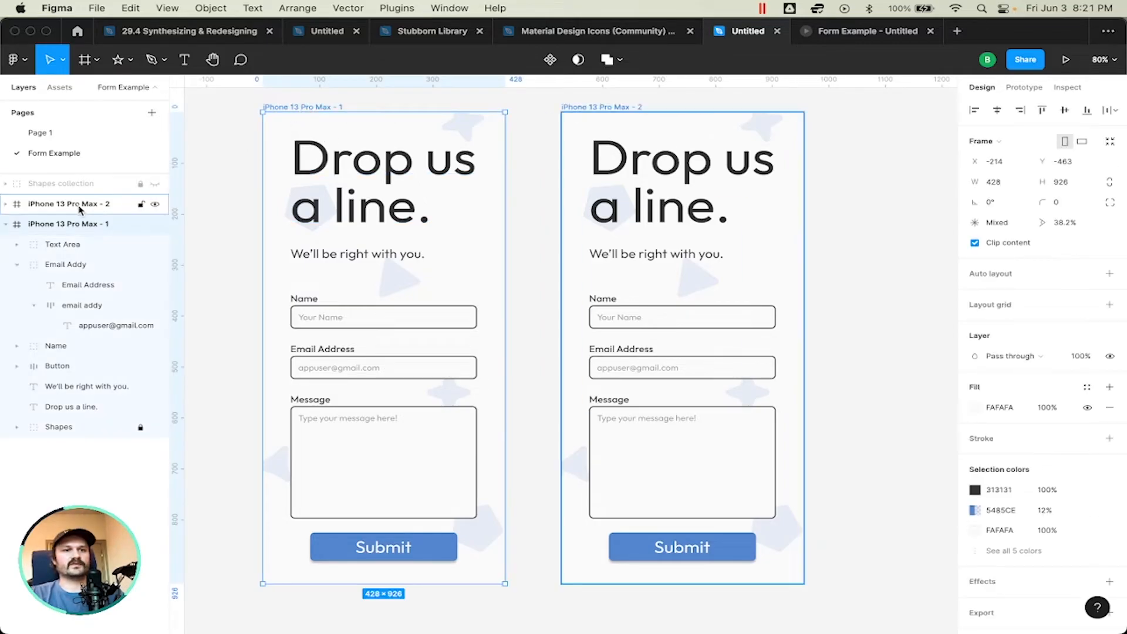
click(6, 224)
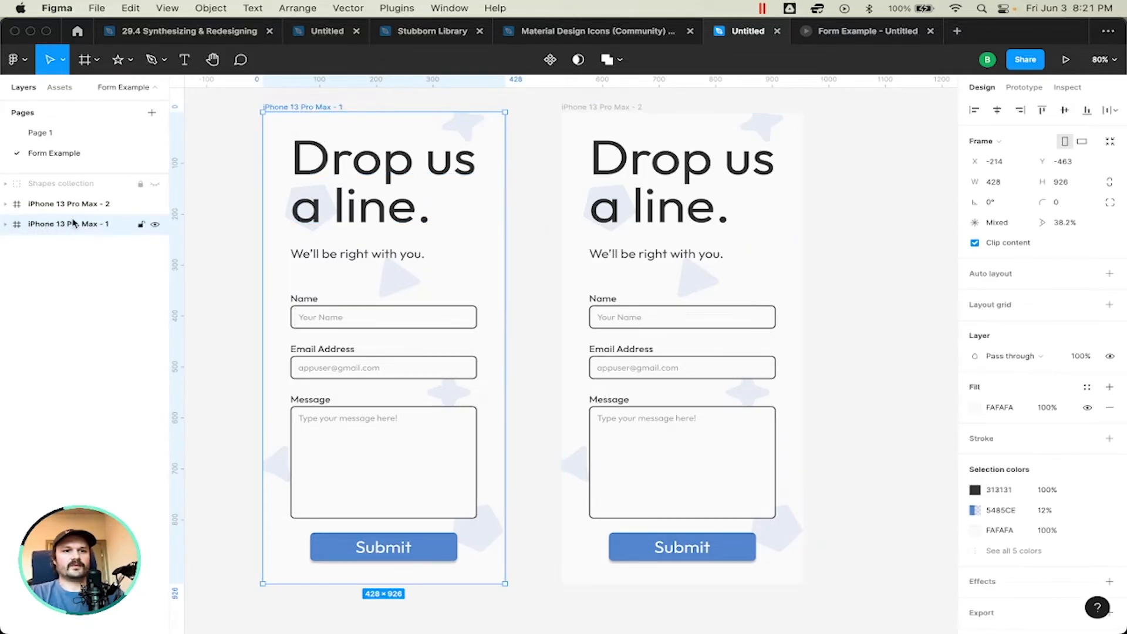
click(77, 205)
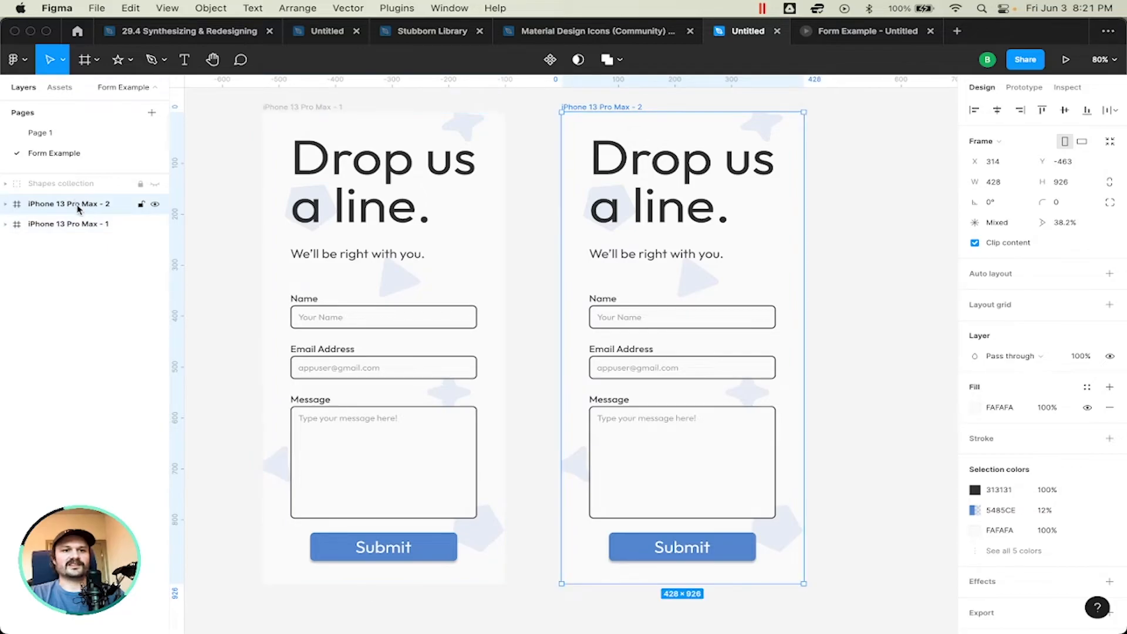
Step: Move the duplicate frame below the original in the layer order and rename it "Overlay Example"
drag(78, 209, 82, 233)
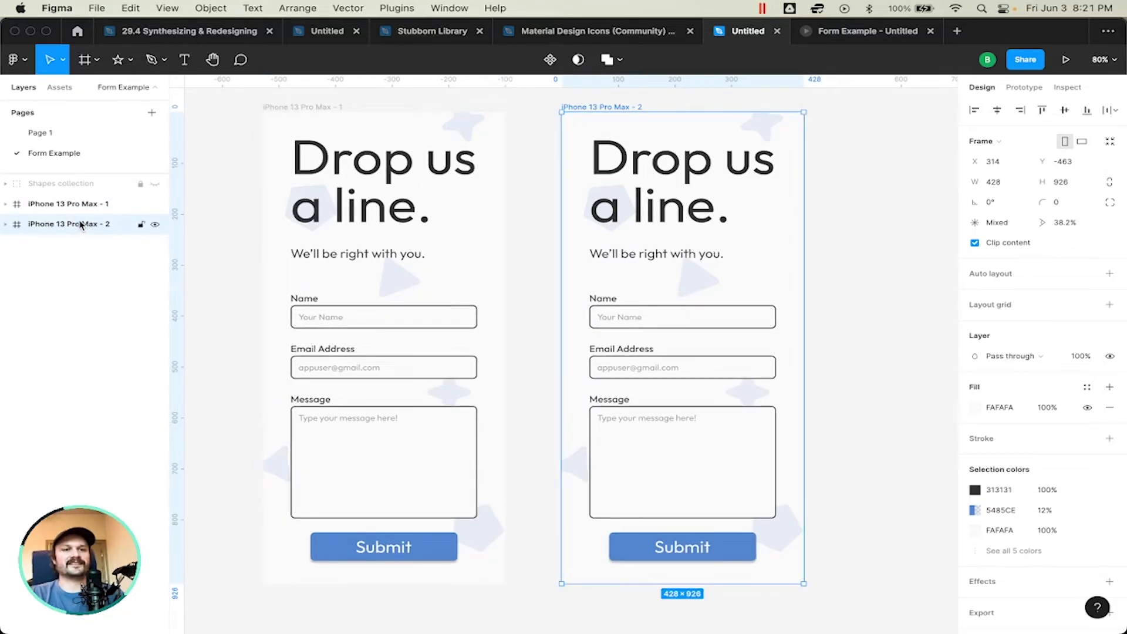
double_click(81, 225)
text(O)
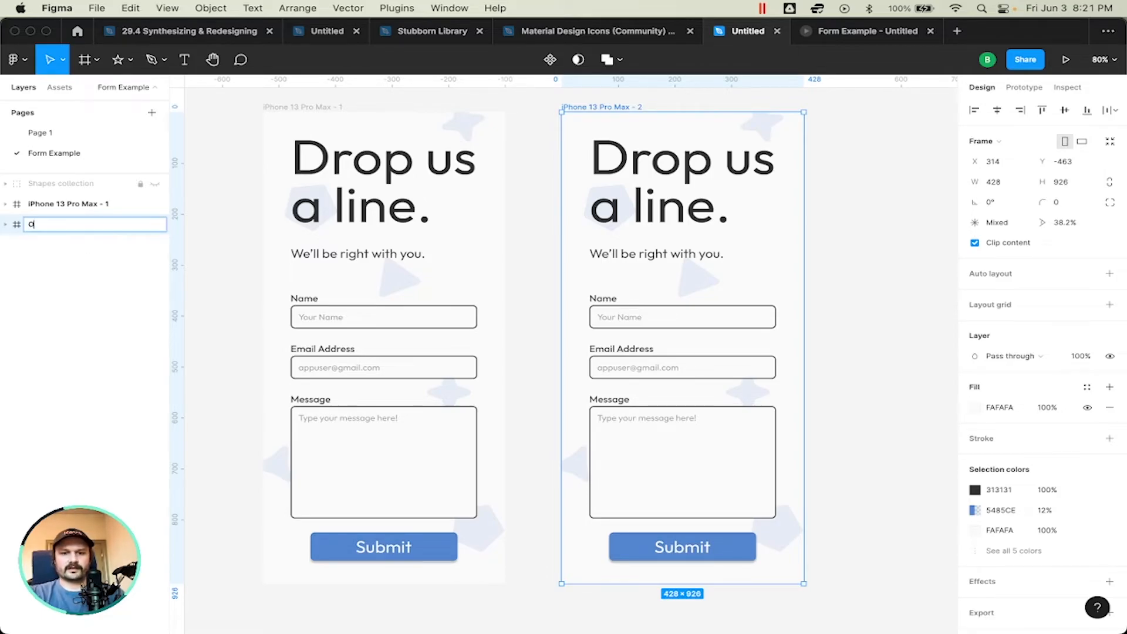
text(verlay Example)
key(Return)
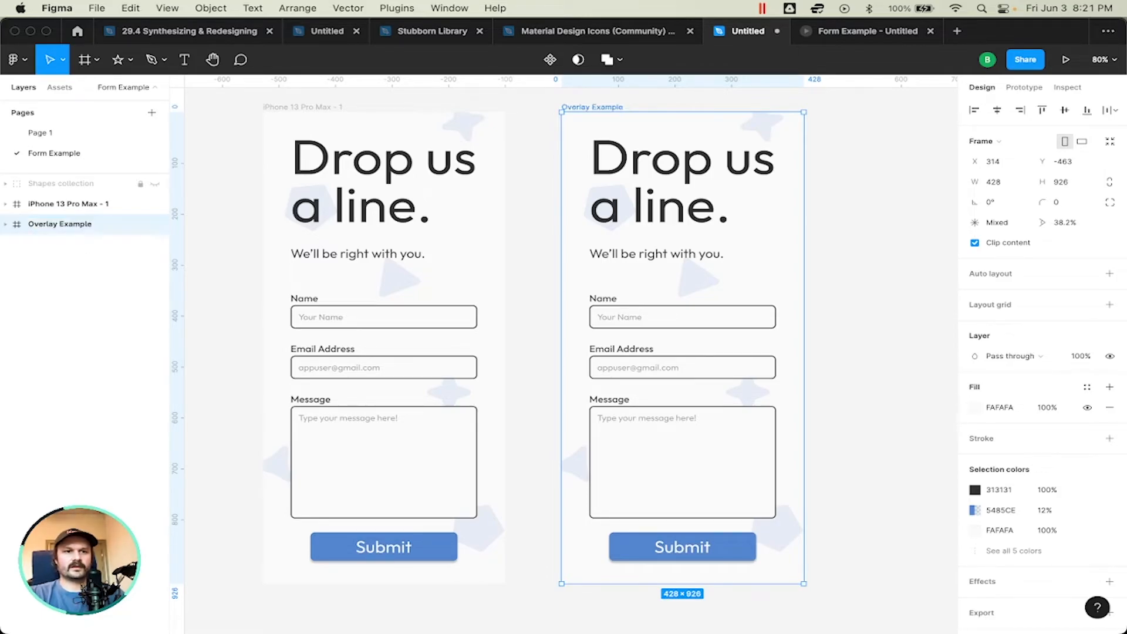
Step: Rename the original iPhone 13 Pro Max frame "Form Screen"
double_click(65, 204)
text(Form Screen)
key(Return)
click(532, 181)
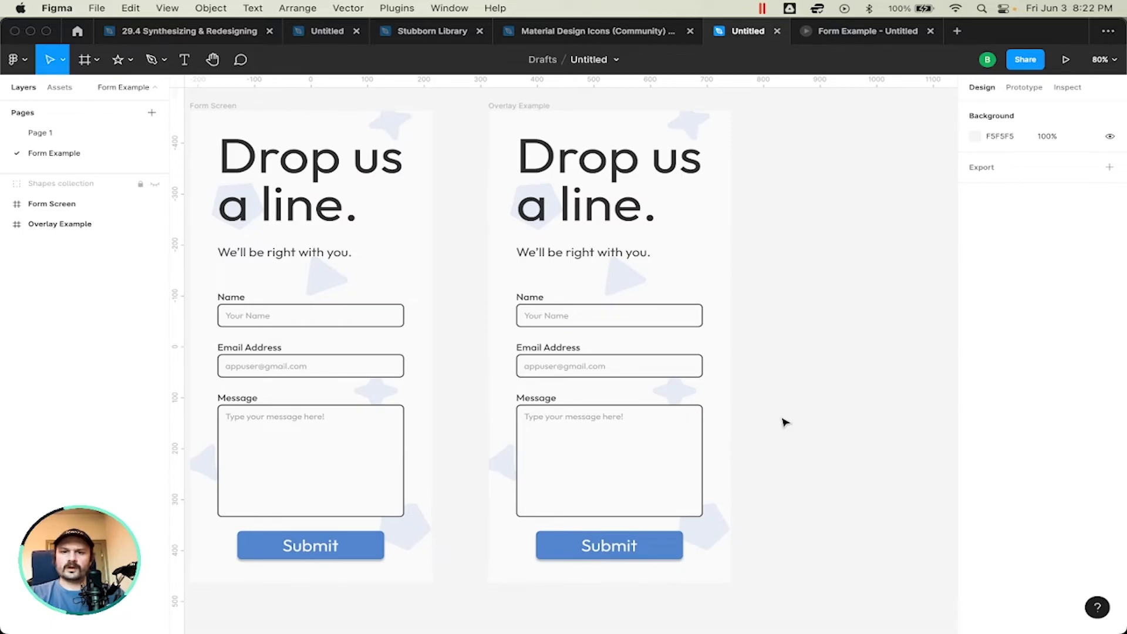
Step: Check the dimensions of the Message field group in the Overlay Example frame
scroll(783, 423, down, 5)
scroll(590, 409, up, 3)
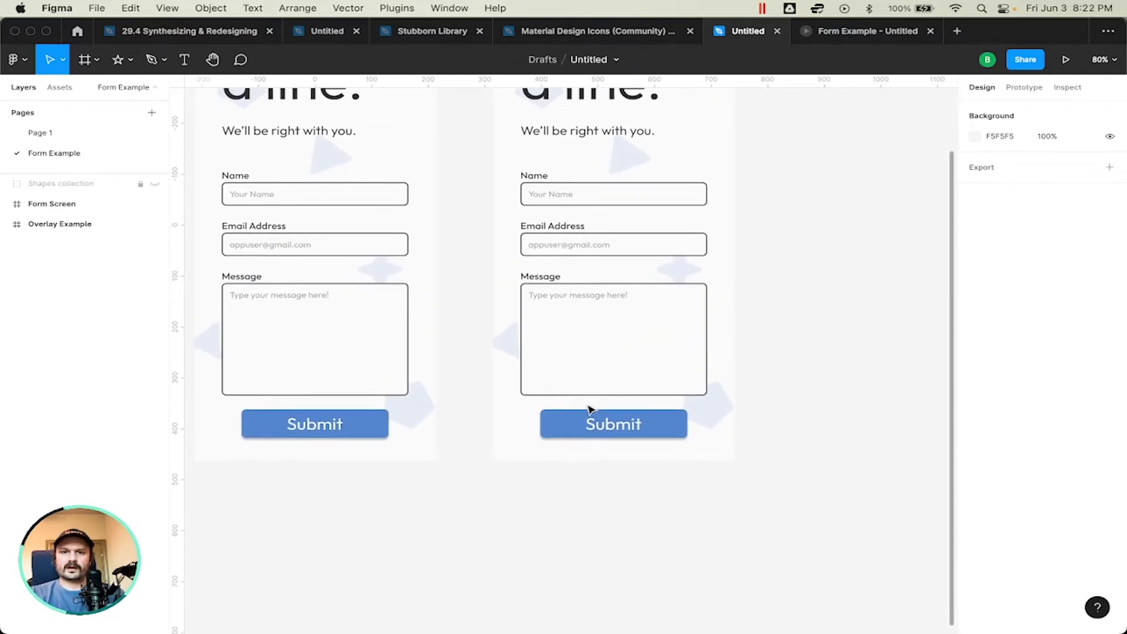
scroll(591, 407, down, 2)
scroll(530, 444, up, 2)
scroll(528, 445, down, 4)
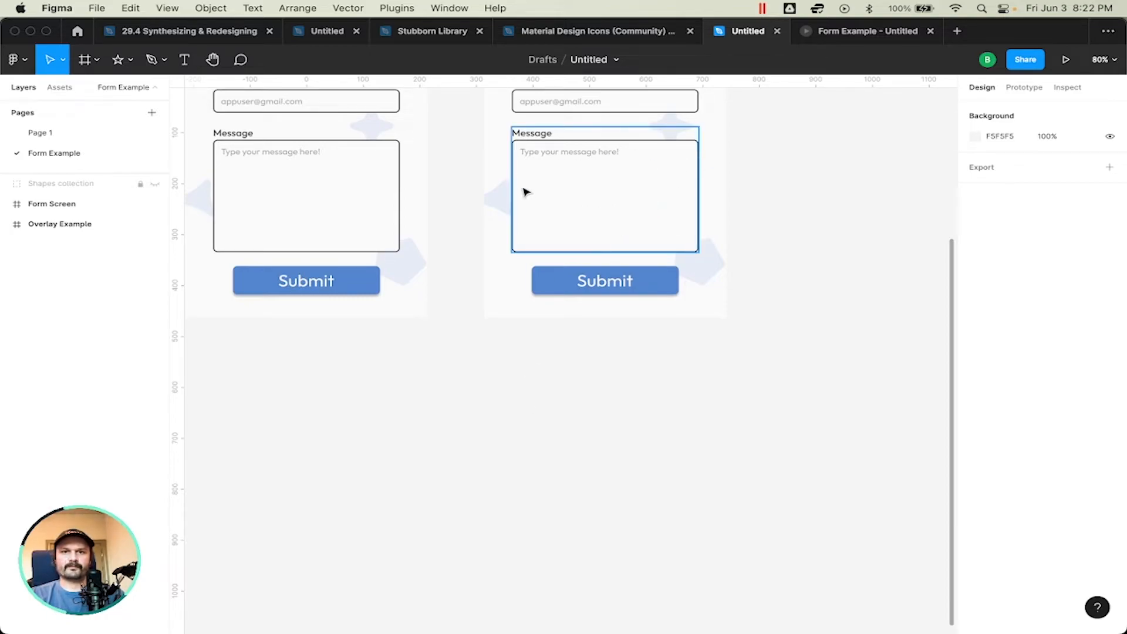
click(612, 173)
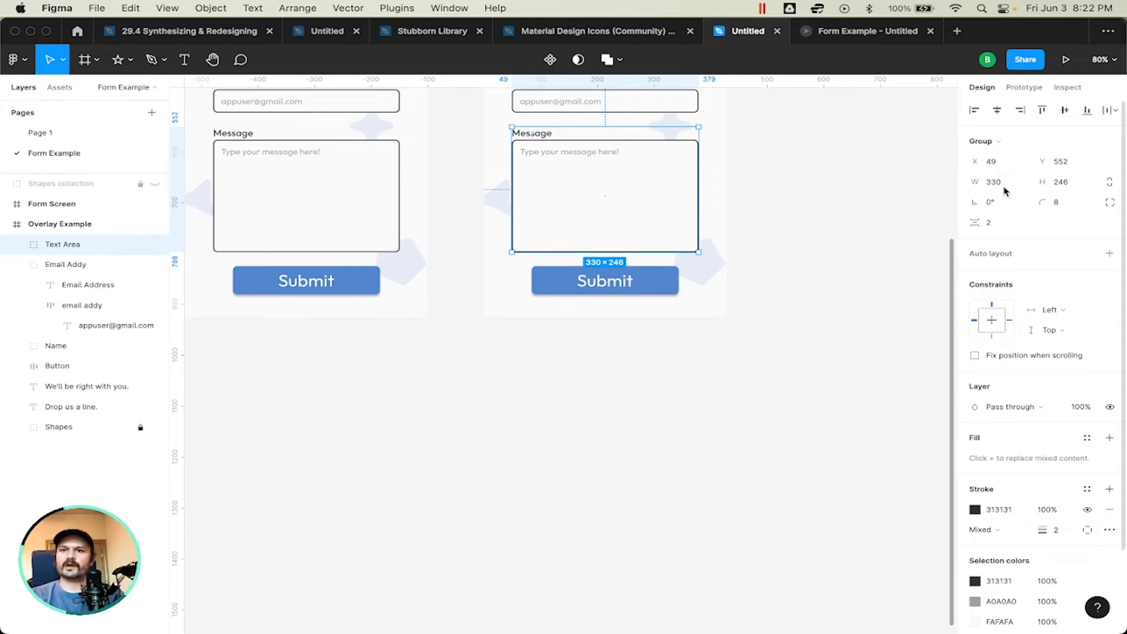
click(499, 436)
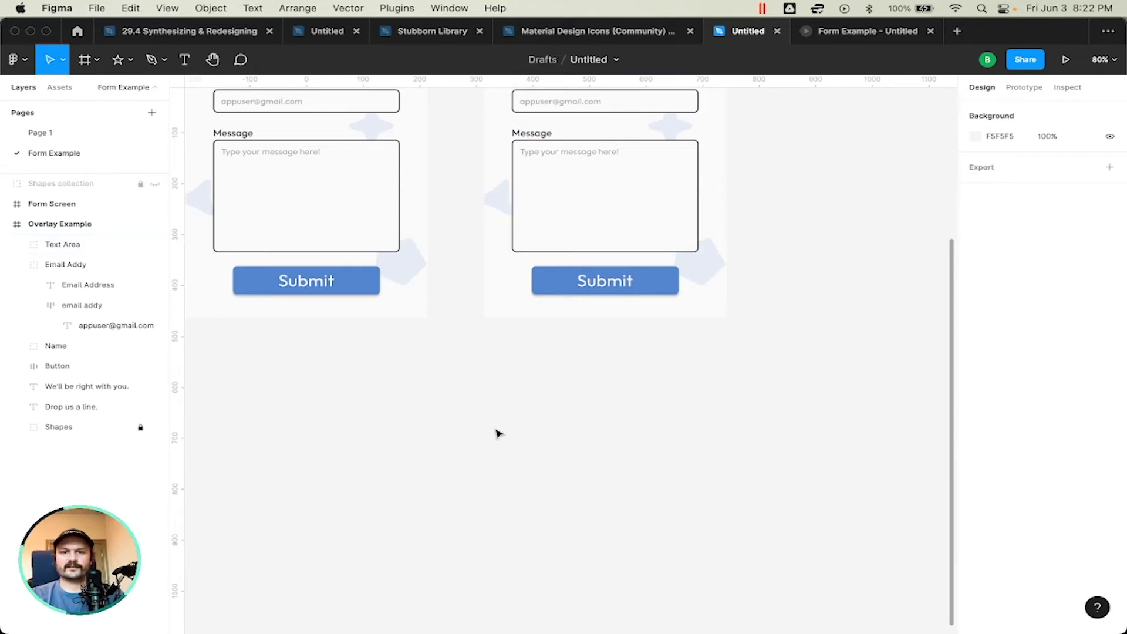
Step: Draw a rectangle on the empty canvas below the Overlay Example frame and size it 330 wide by 214 high
key(r)
click(539, 422)
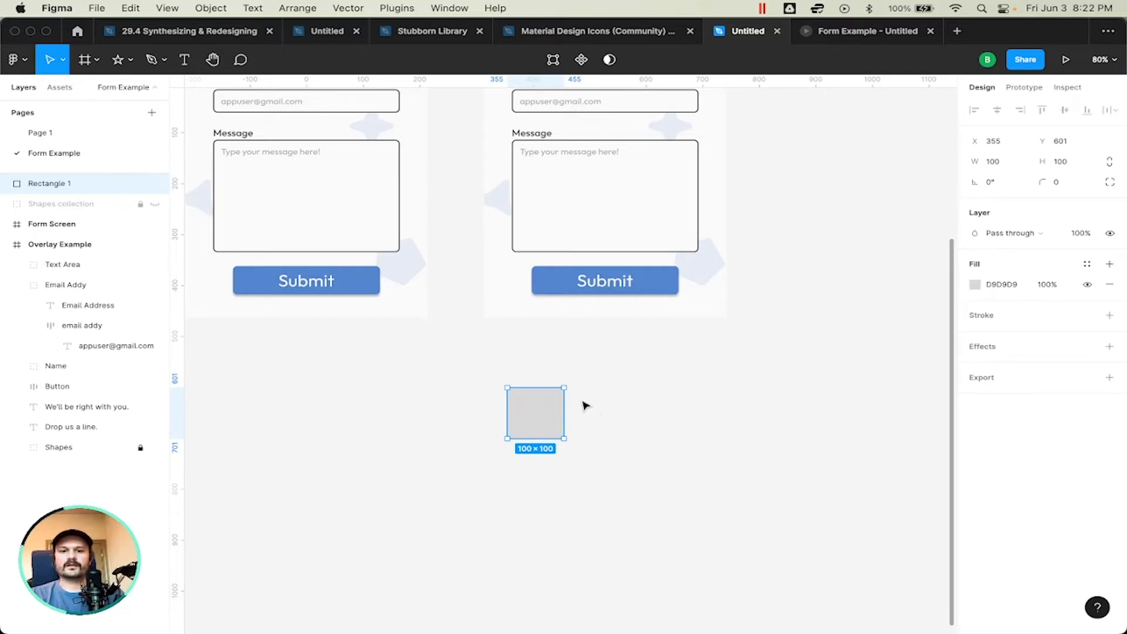
click(994, 165)
text(330)
key(Return)
click(1070, 164)
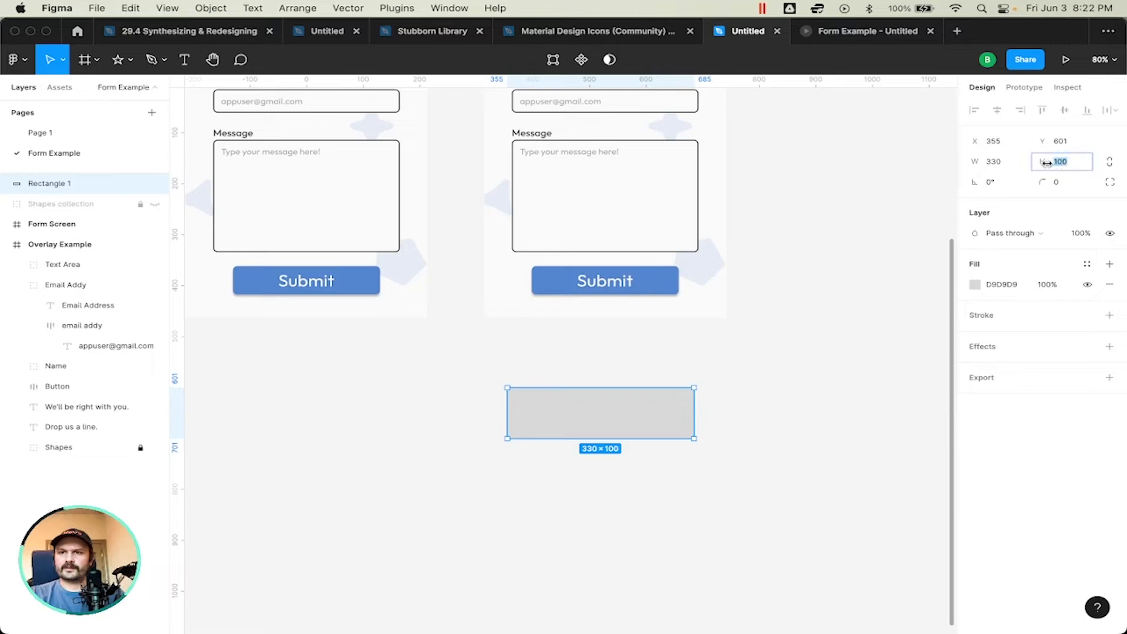
drag(617, 439, 617, 468)
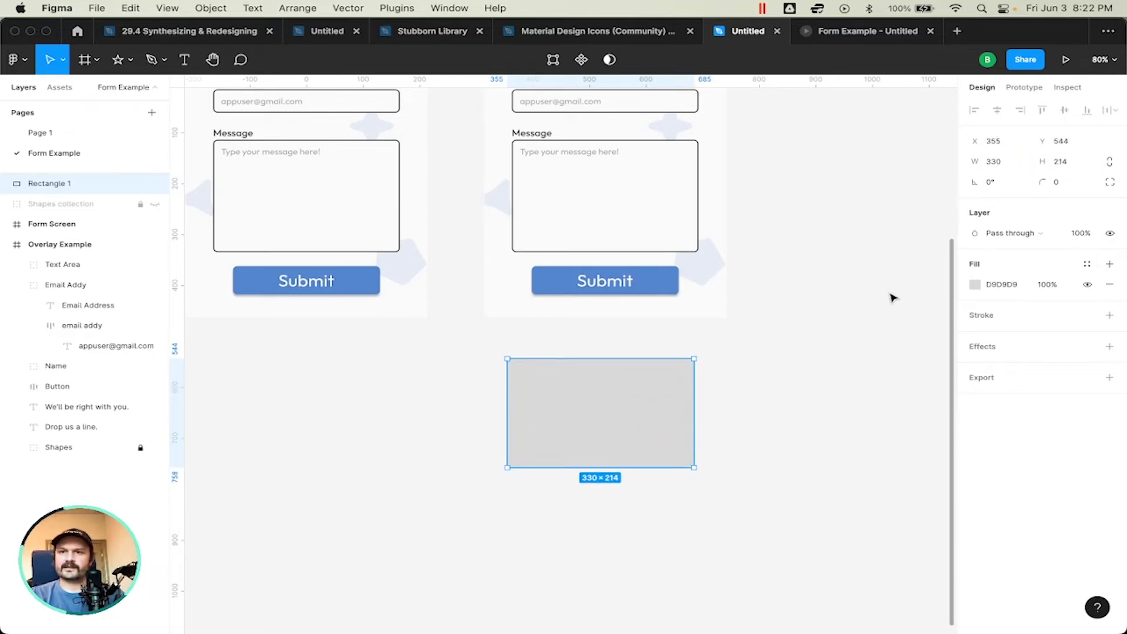
Step: Give the new rectangle a corner radius of 8 and a FAFAFA fill
scroll(617, 306, up, 3)
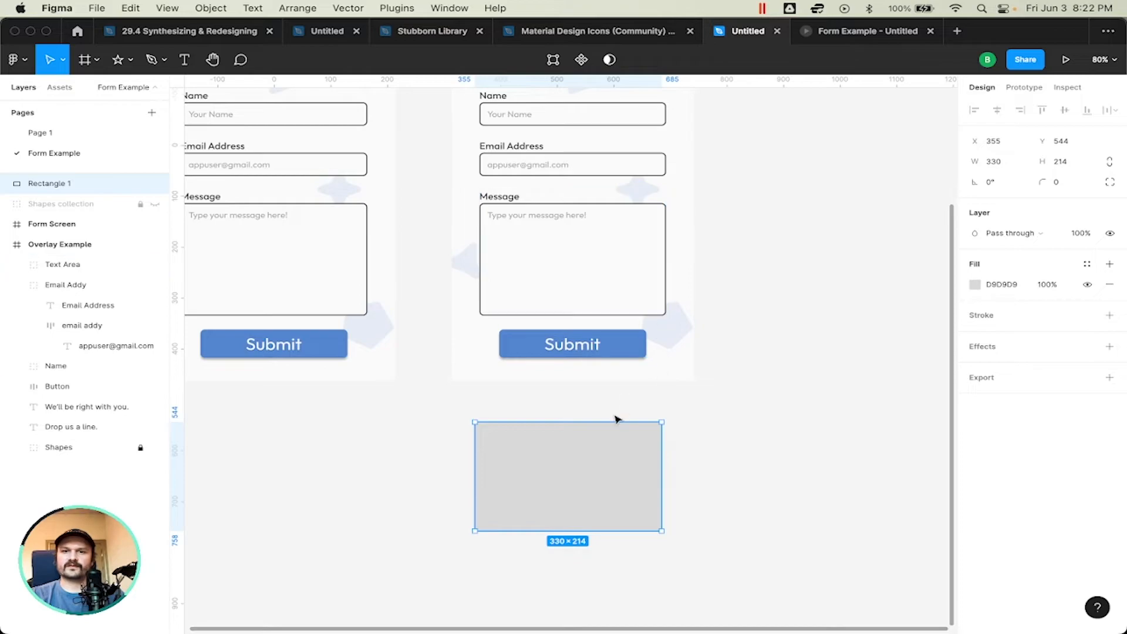
click(1059, 182)
text(8)
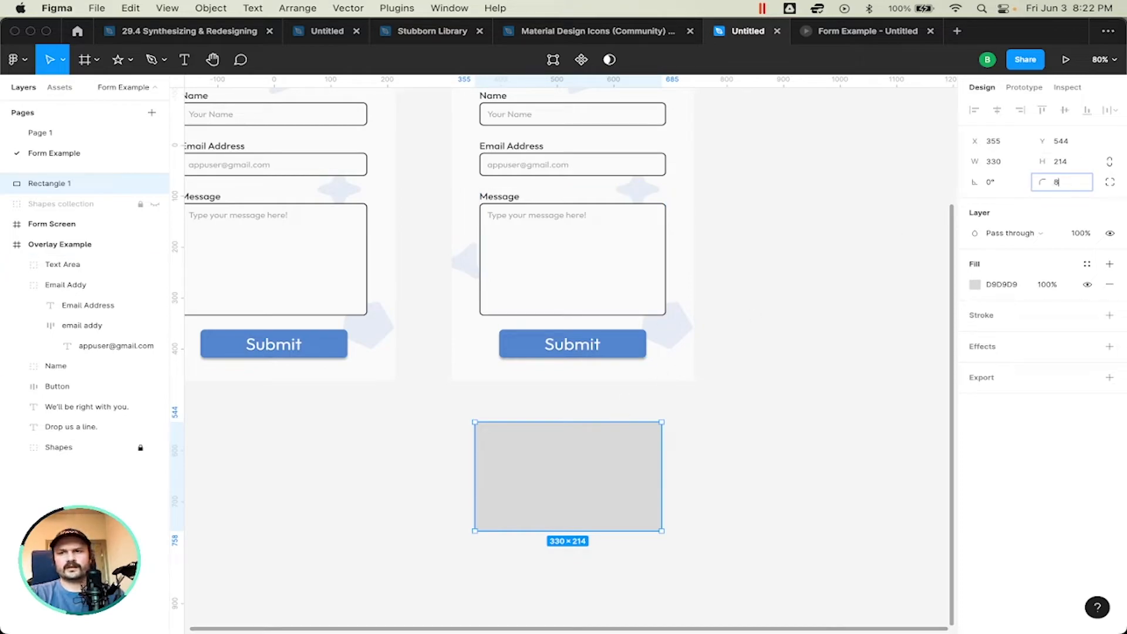
key(Return)
click(992, 285)
text(FAFAFA)
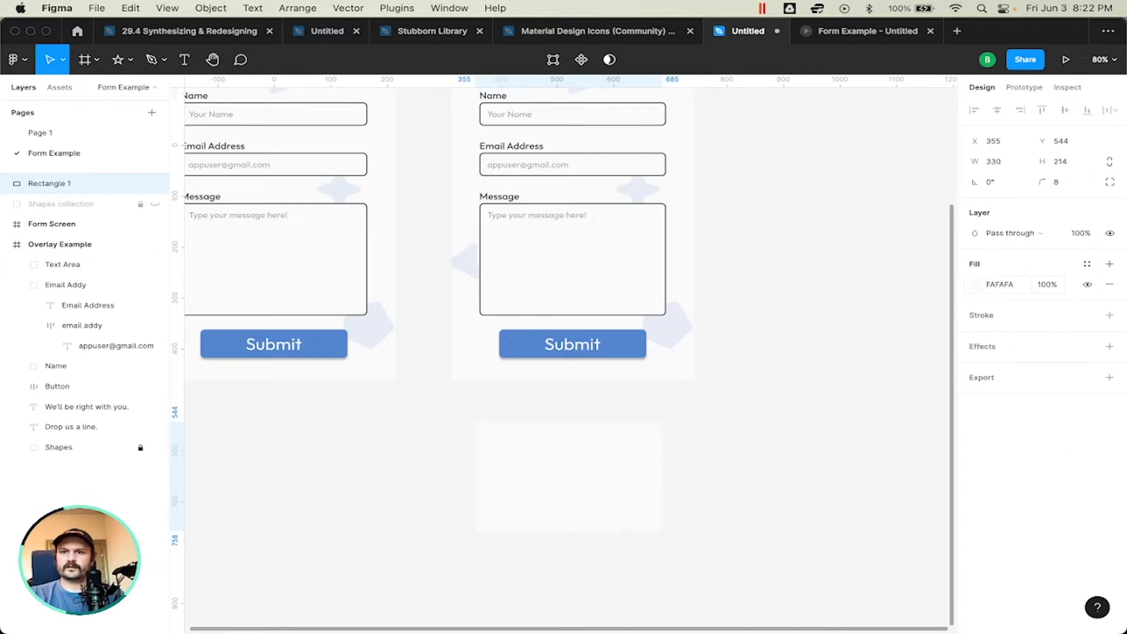
key(Return)
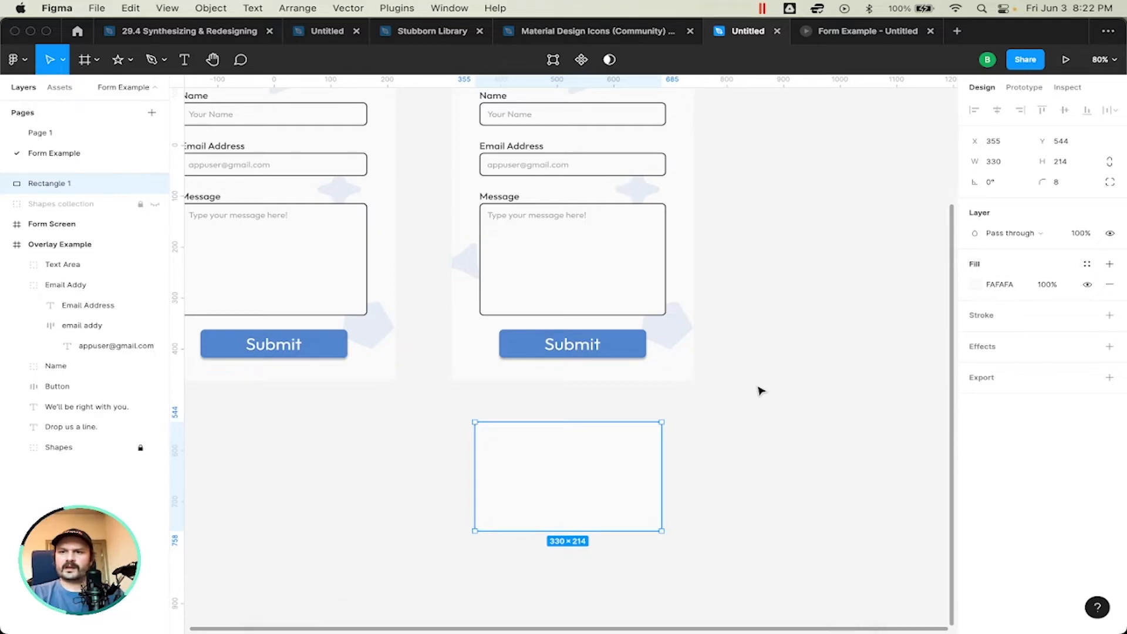
Step: Re-enter the rectangle's fill colour with the shorthand "fa"
scroll(705, 399, up, 2)
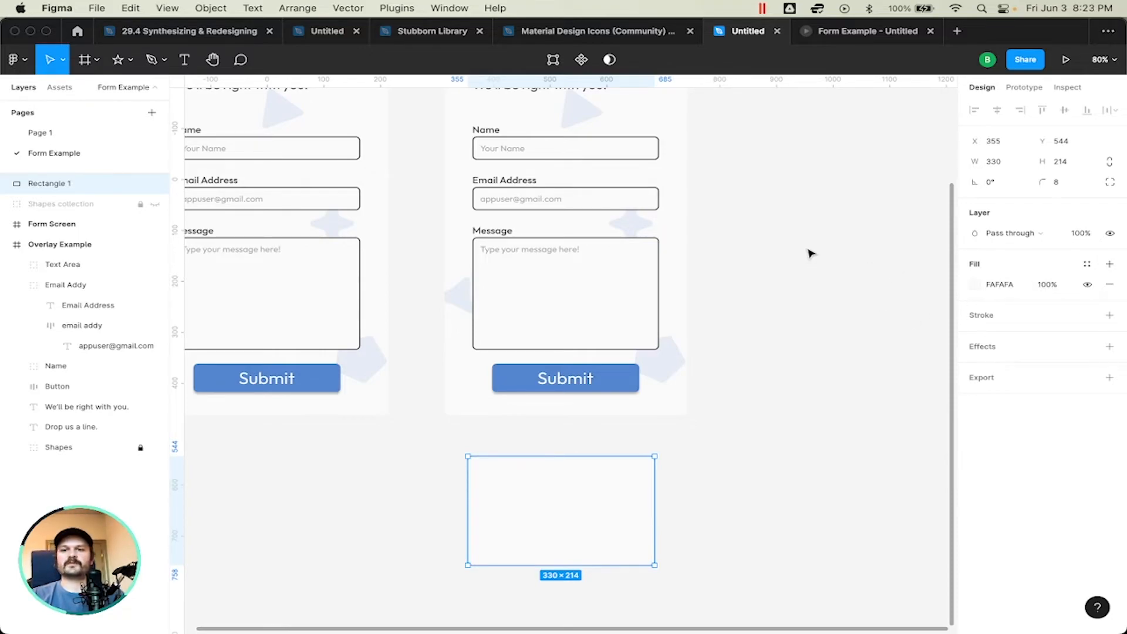
click(813, 327)
click(585, 498)
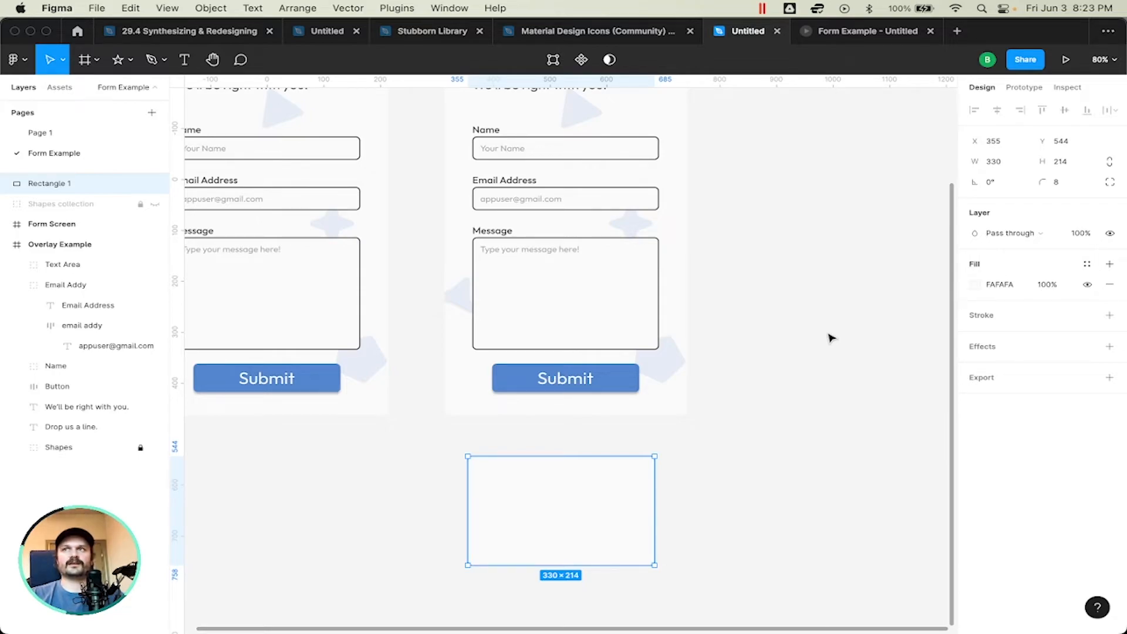
click(995, 285)
text(fa)
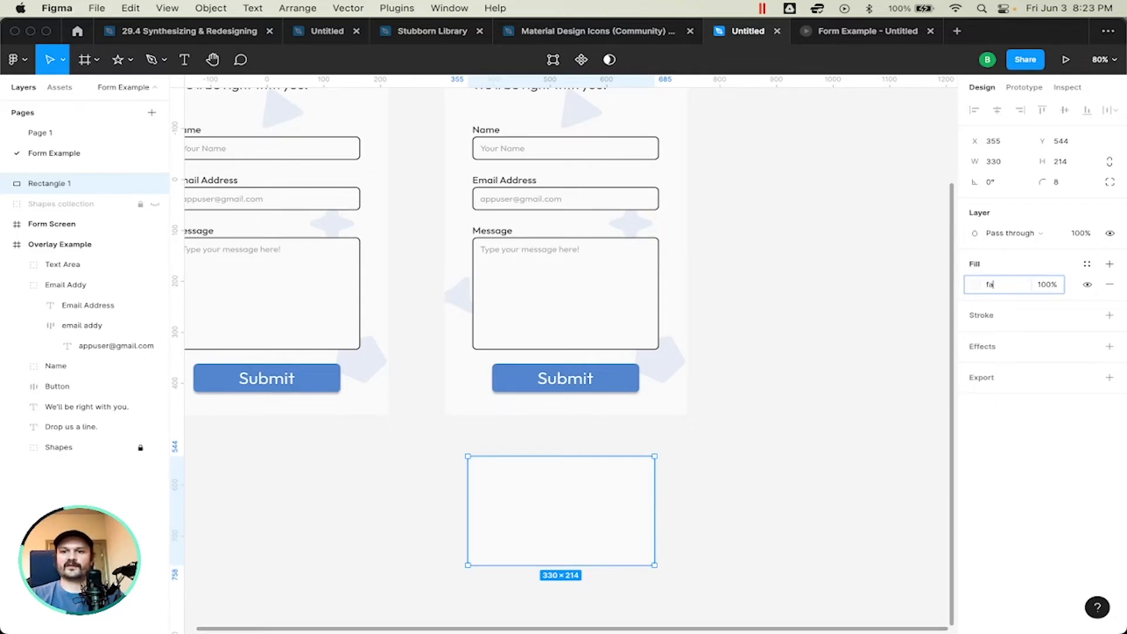
key(Return)
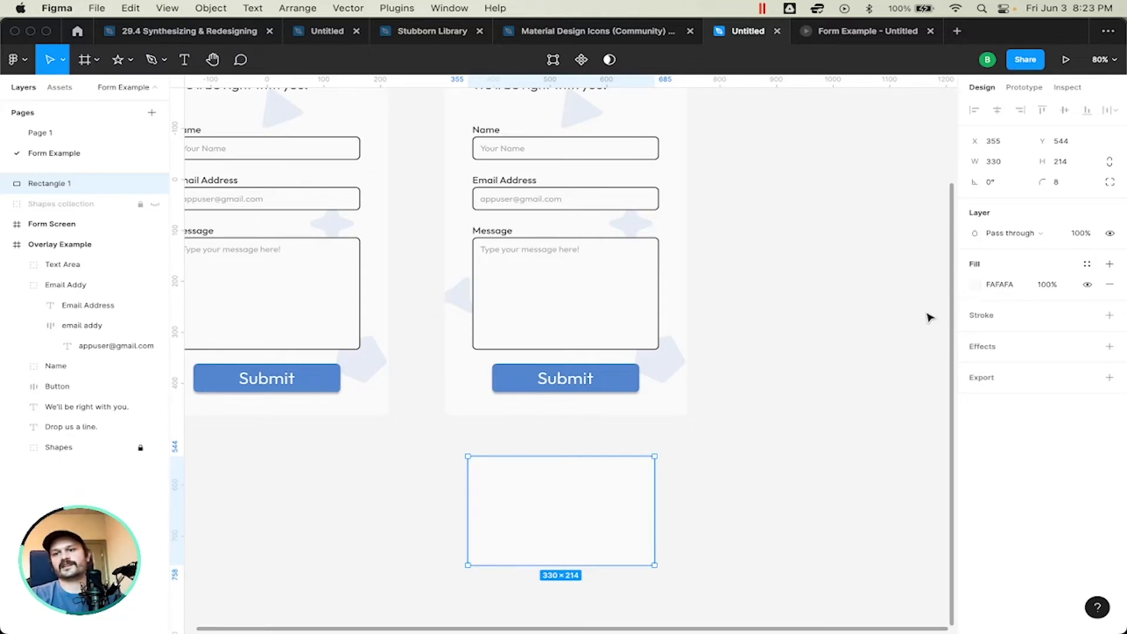
click(867, 386)
click(562, 528)
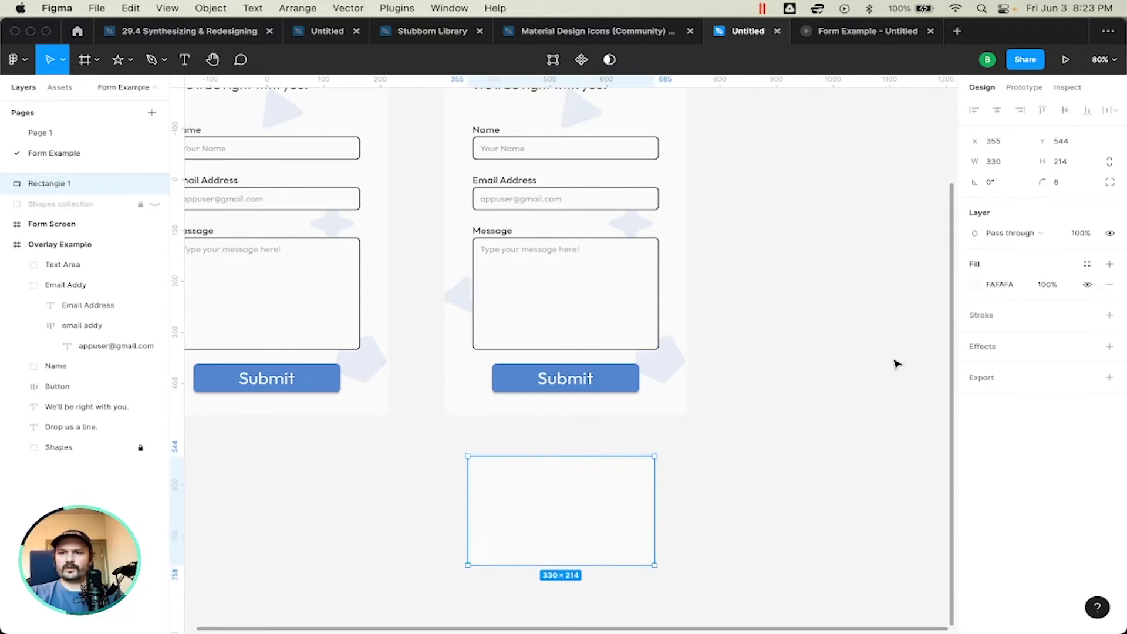
Step: Try a black 000000 fill on the rectangle and restore the FAFAFA fill
click(998, 285)
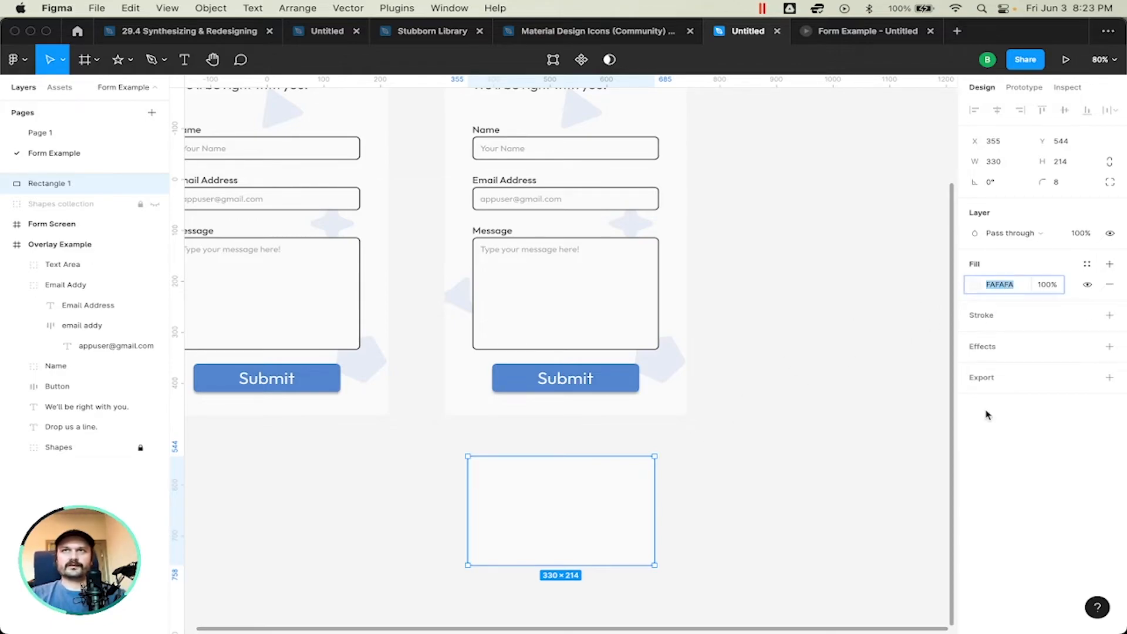
text(000000)
key(Return)
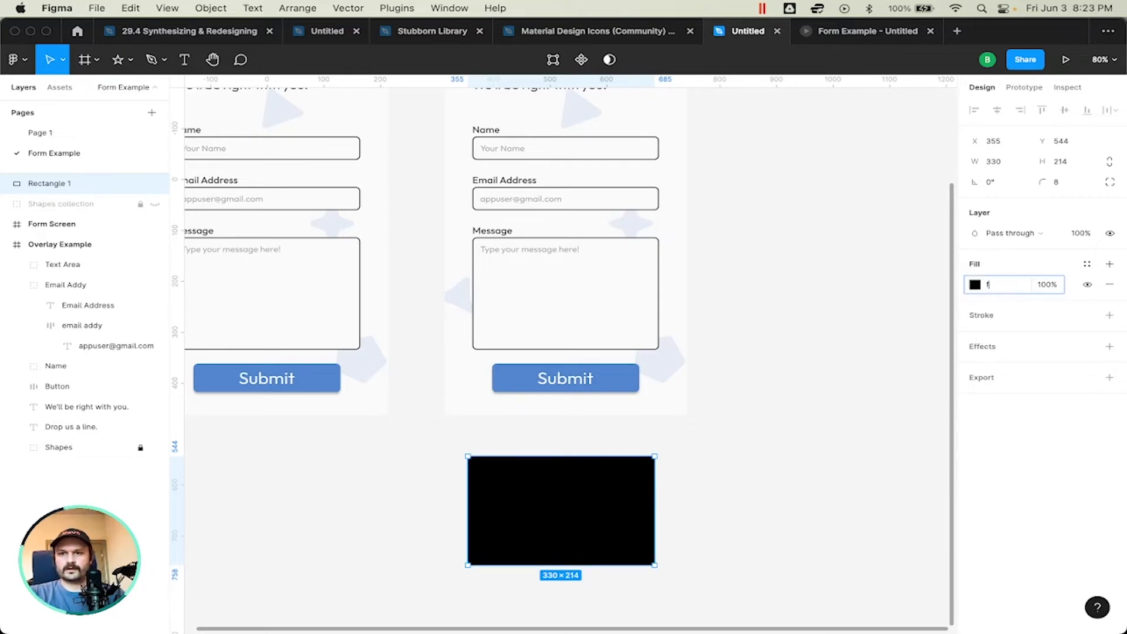
key(super+z)
click(857, 395)
click(521, 511)
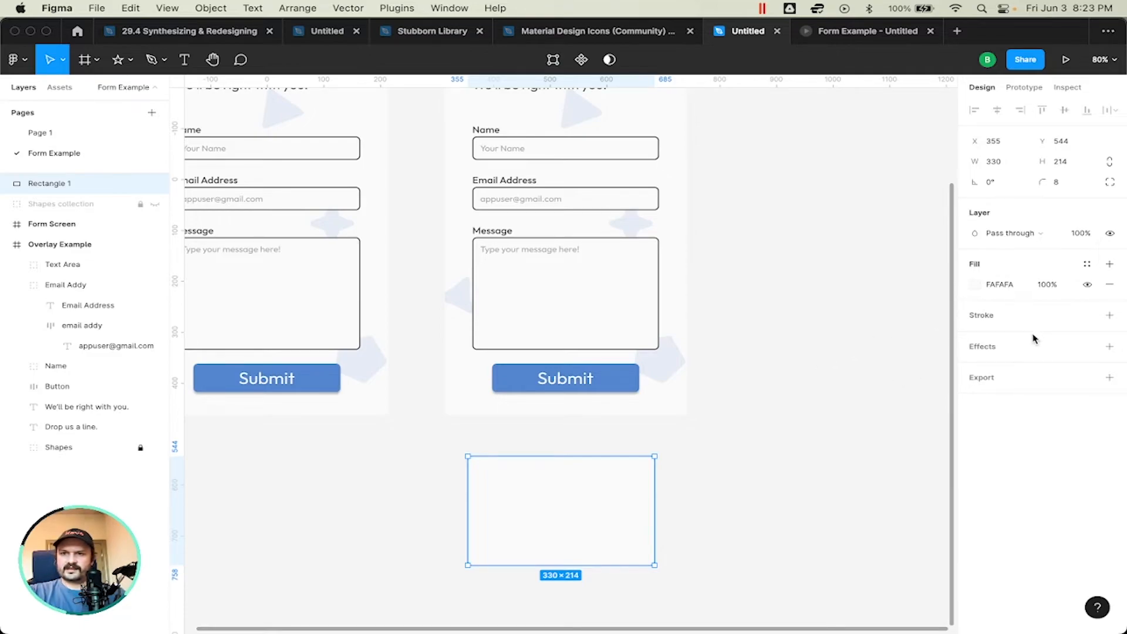
Step: Add a drop shadow effect to the rectangle below the Overlay Example frame
scroll(838, 396, up, 4)
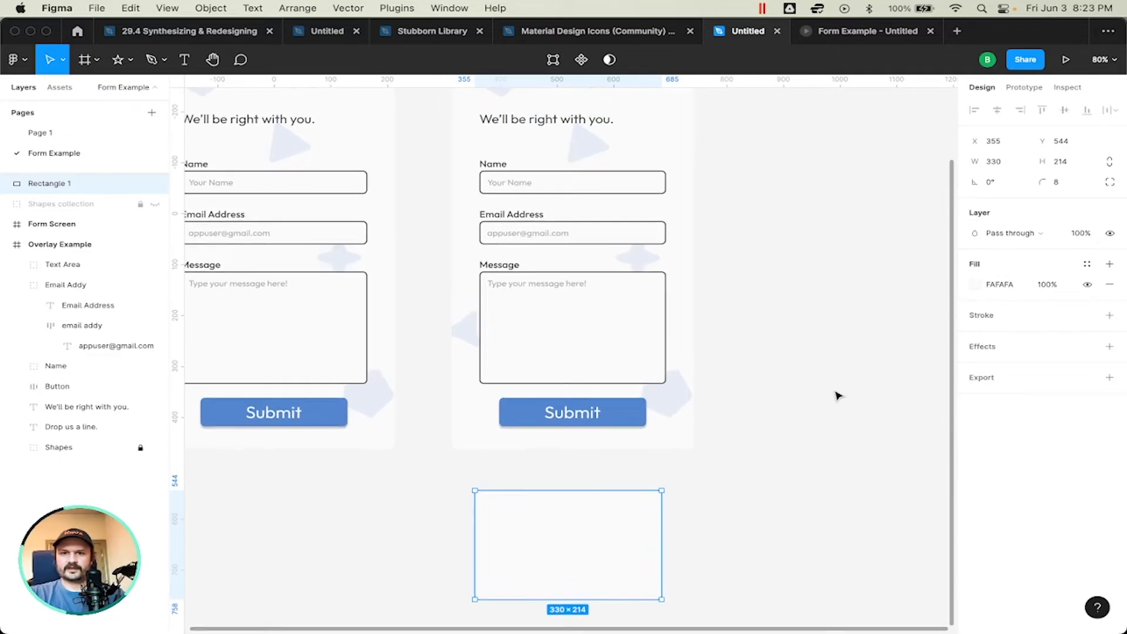
scroll(838, 396, down, 2)
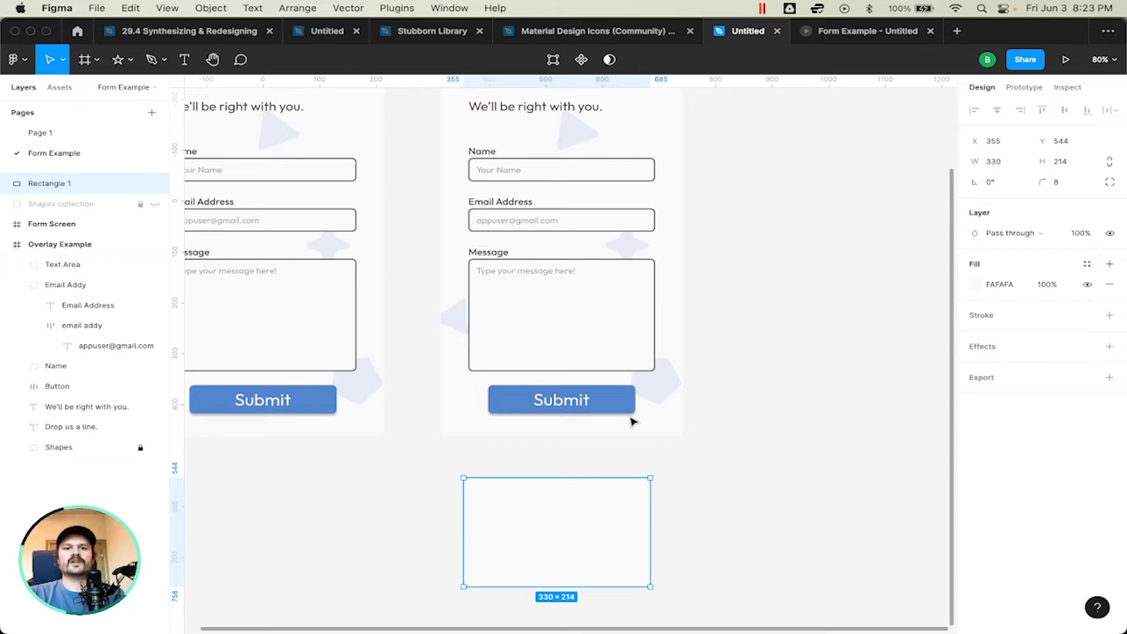
click(617, 402)
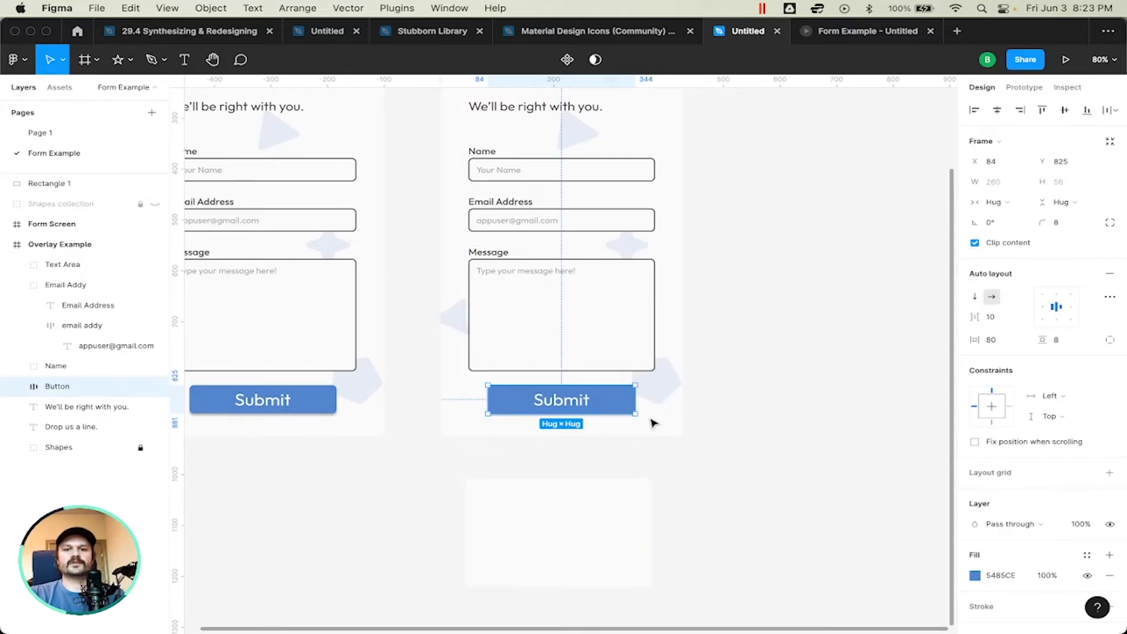
click(601, 527)
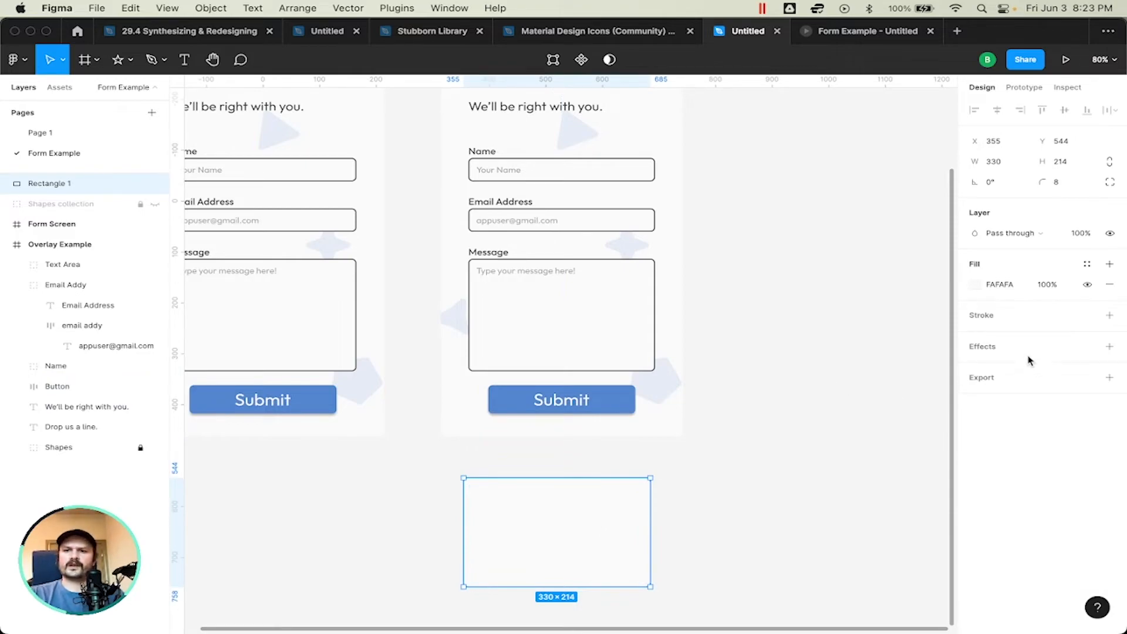
click(991, 350)
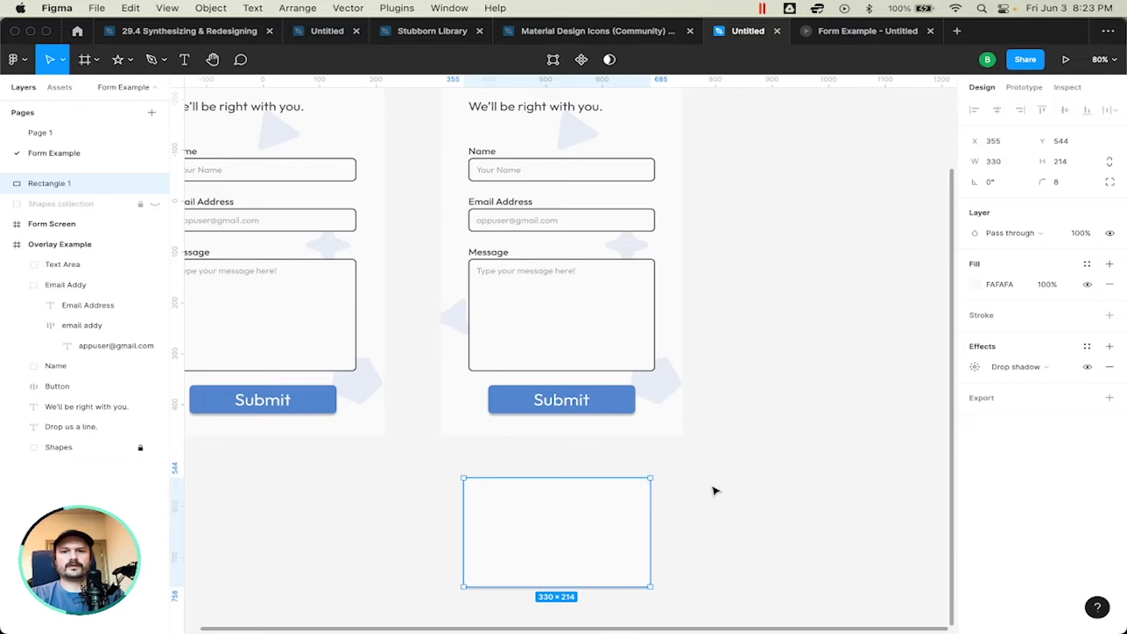
Step: Add the text "Are you sure you want to send this?" on three lines over the rectangle
key(t)
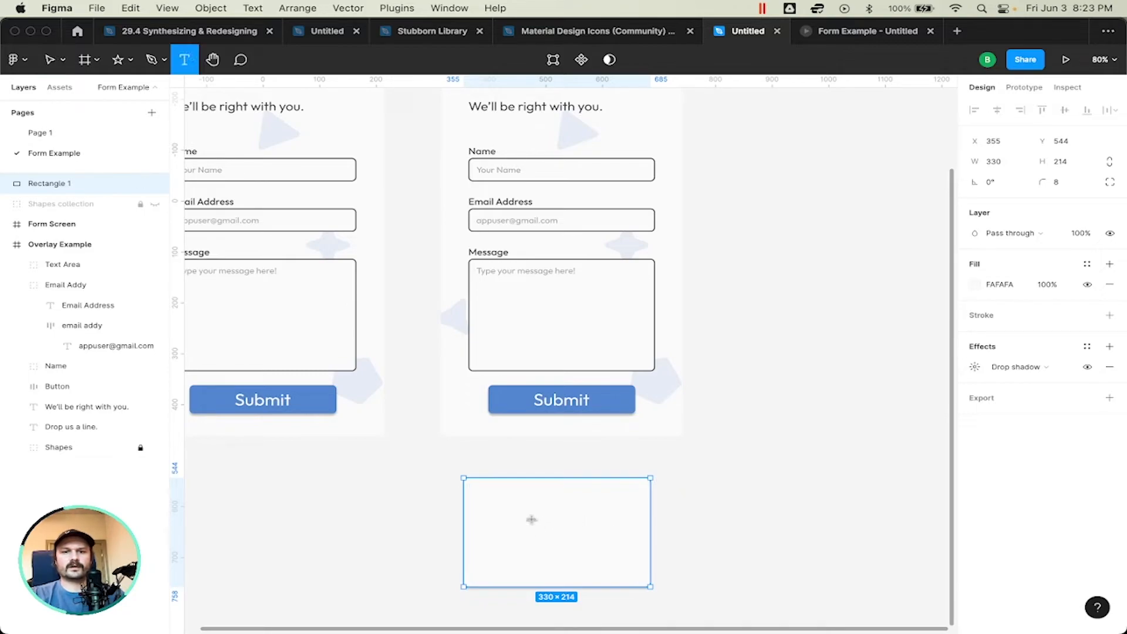
click(506, 508)
text(Are you sure)
key(Return)
text(you want to send this?)
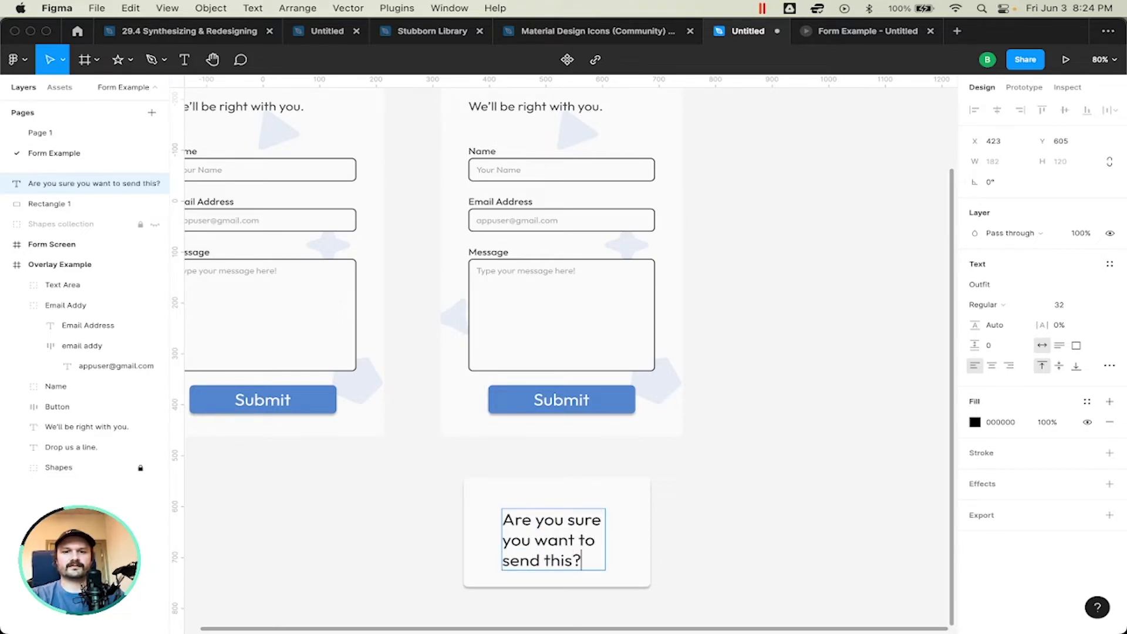
Step: Center-align the confirmation text and move it up within the rectangle to X 429, Y 579
key(super+a)
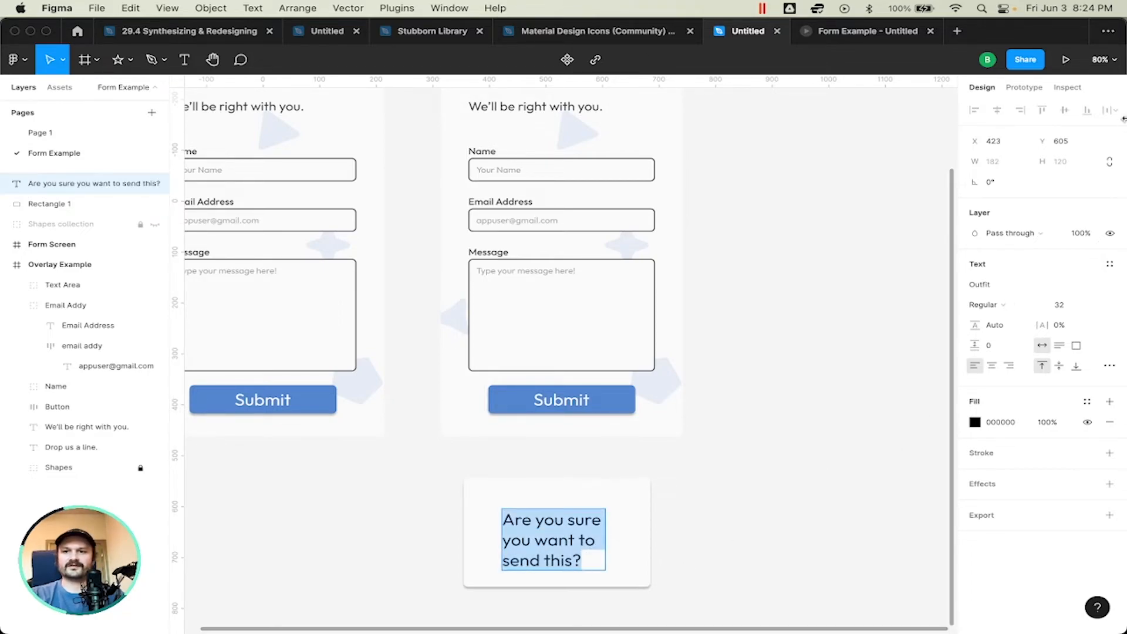
click(993, 366)
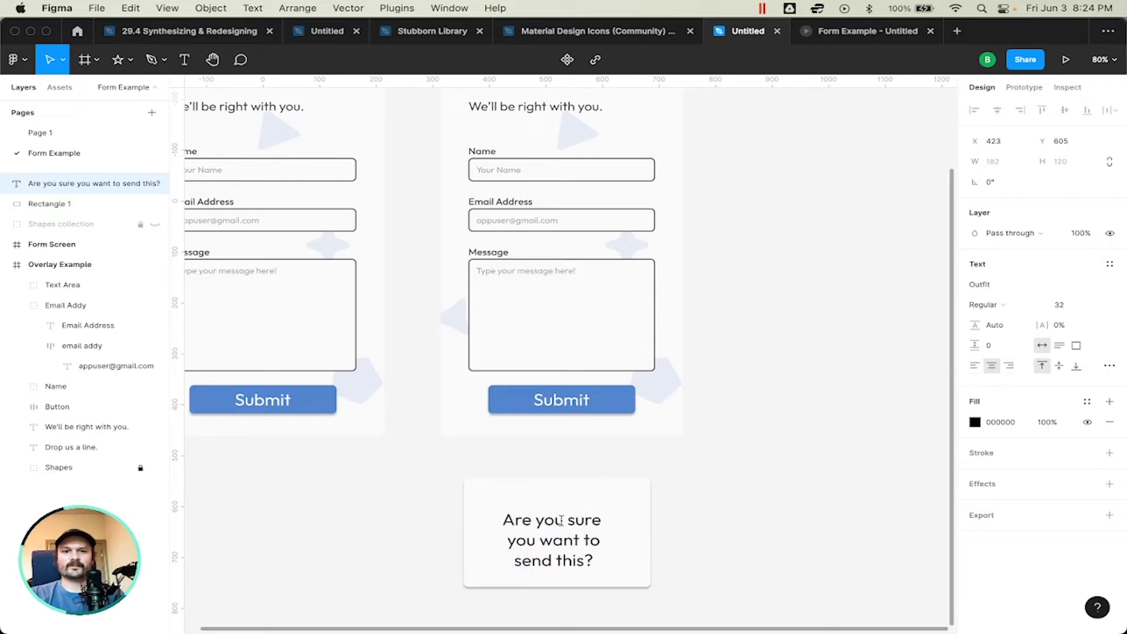
key(Escape)
drag(552, 539, 555, 525)
key(super+c)
Step: Set the confirmation text's font size to 24
key(Return)
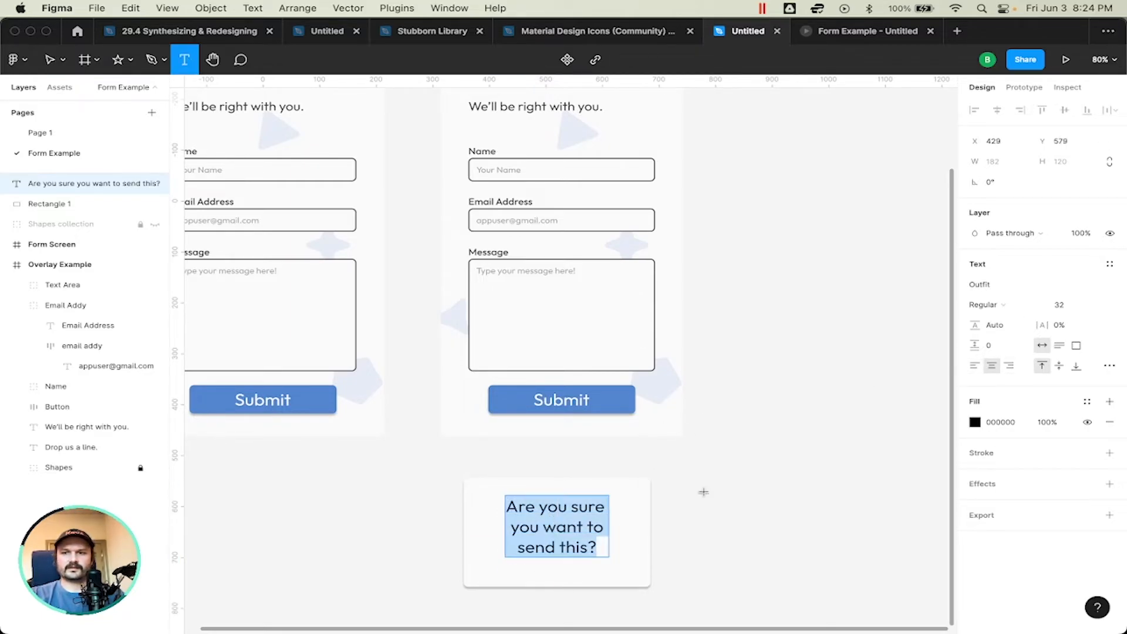
click(1064, 305)
text(24)
key(Return)
Step: Replace the confirmation text with "Are you sure you want to send this message?"
text(t)
key(BackSpace)
key(super+v)
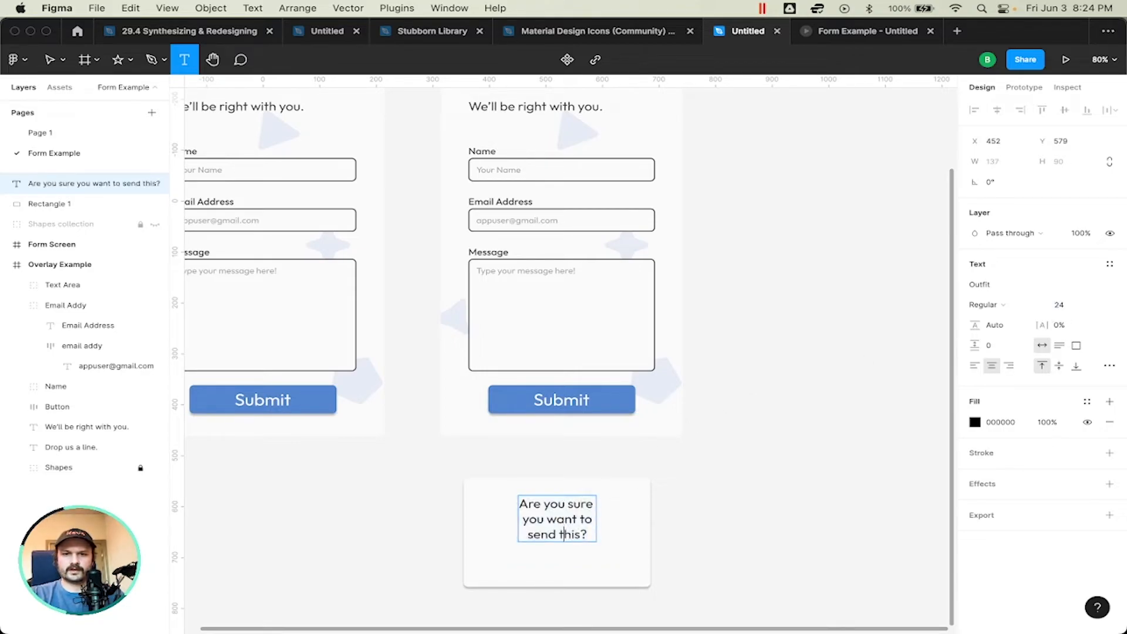
key(super+a)
text(Are you sure)
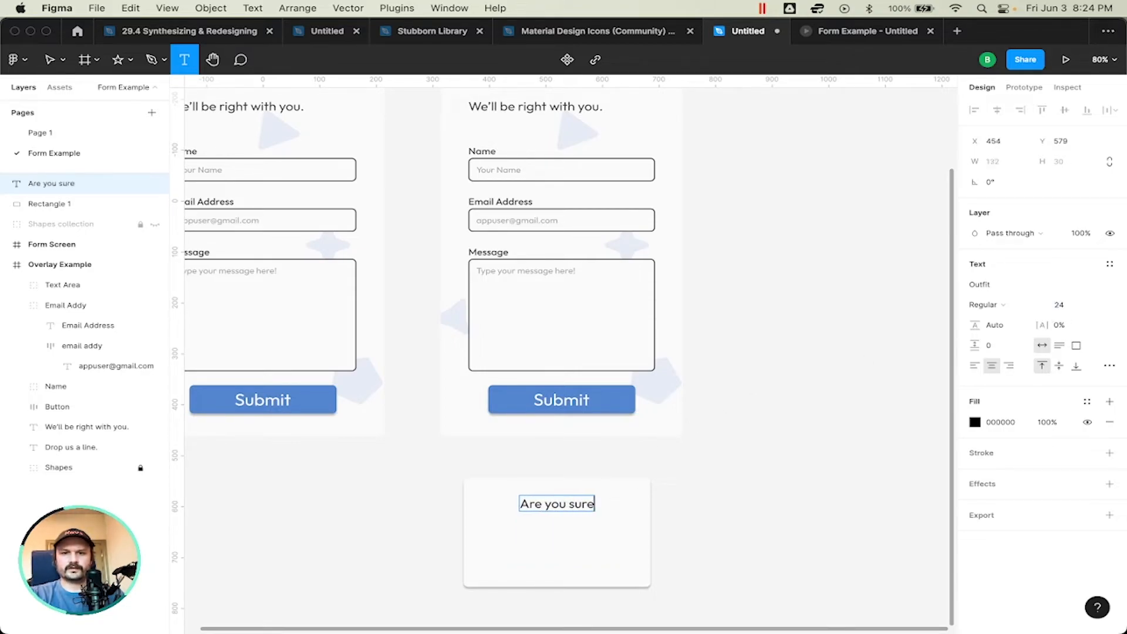
text( you want to send this )
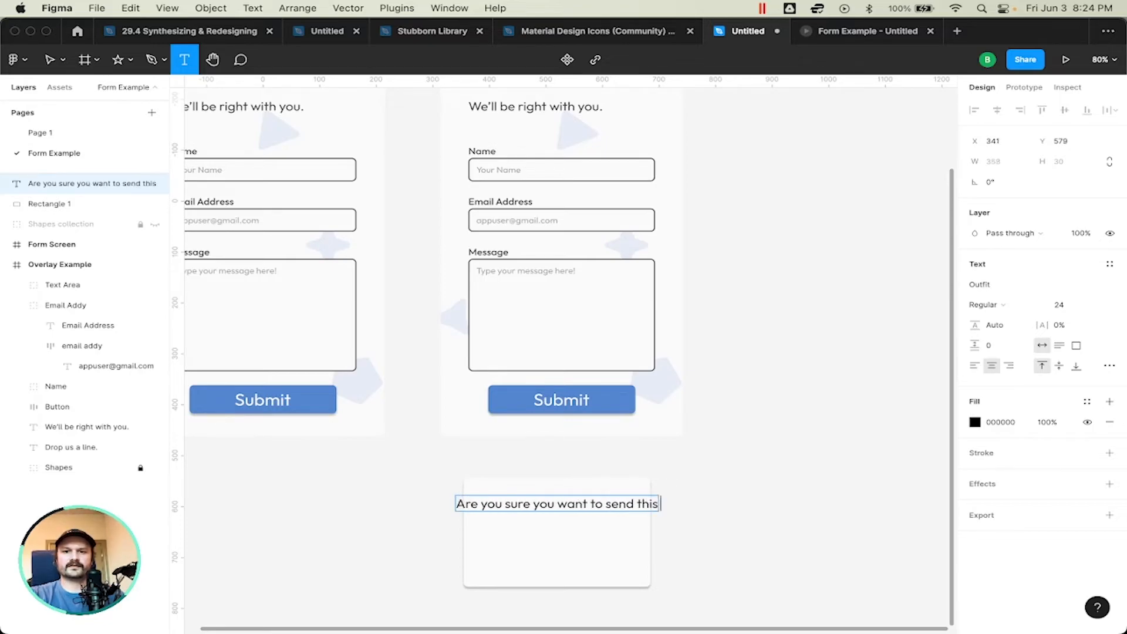
text(message)
key(Escape)
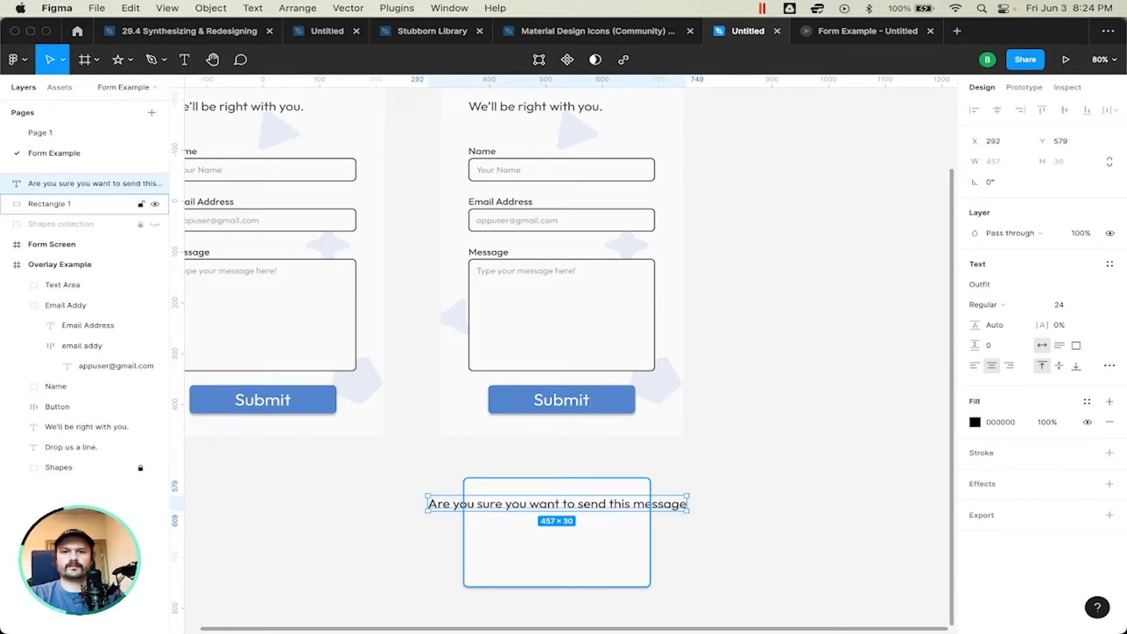
double_click(615, 503)
click(687, 504)
text(?)
key(Escape)
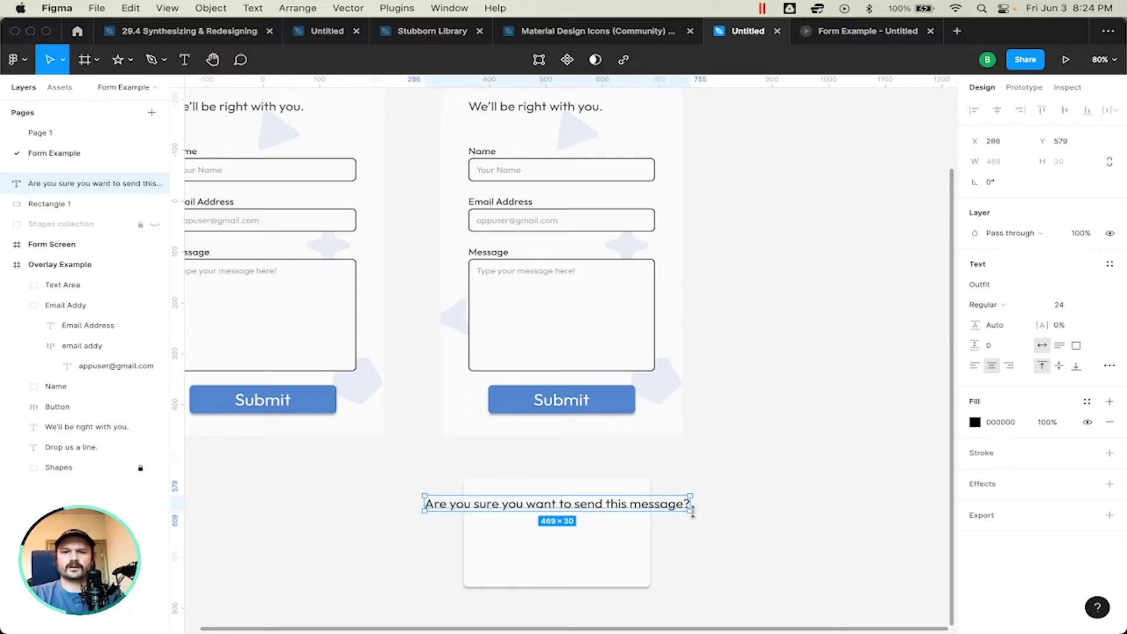
Step: Resize the confirmation text box to about 251 × 136 so it wraps onto two lines, and move it down within the rectangle
drag(692, 510, 627, 538)
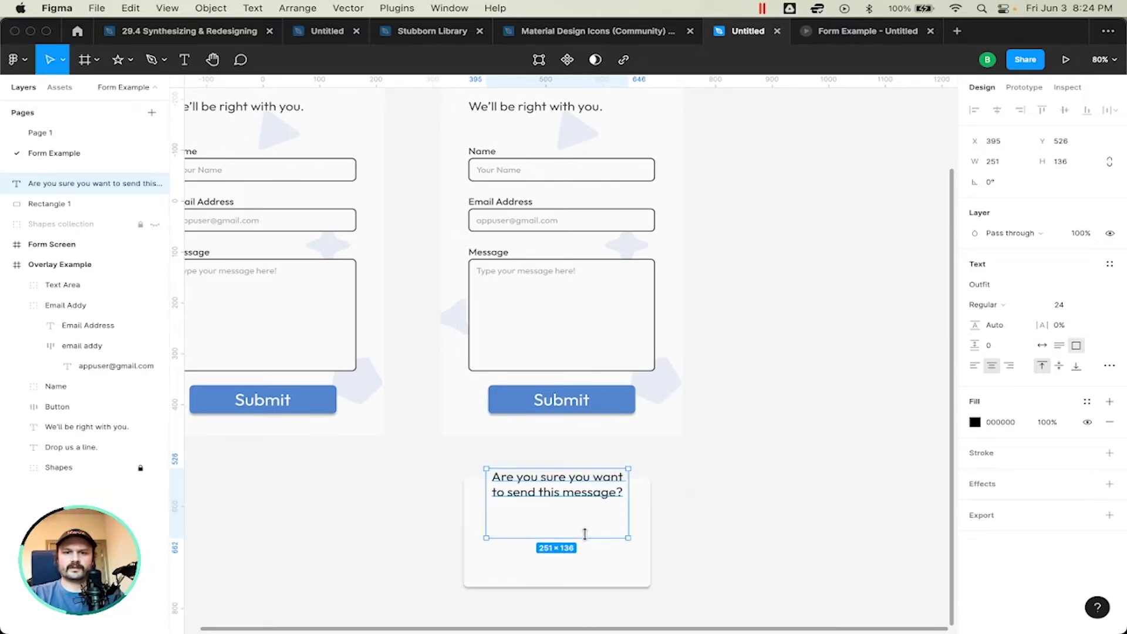
drag(552, 496, 555, 539)
click(737, 473)
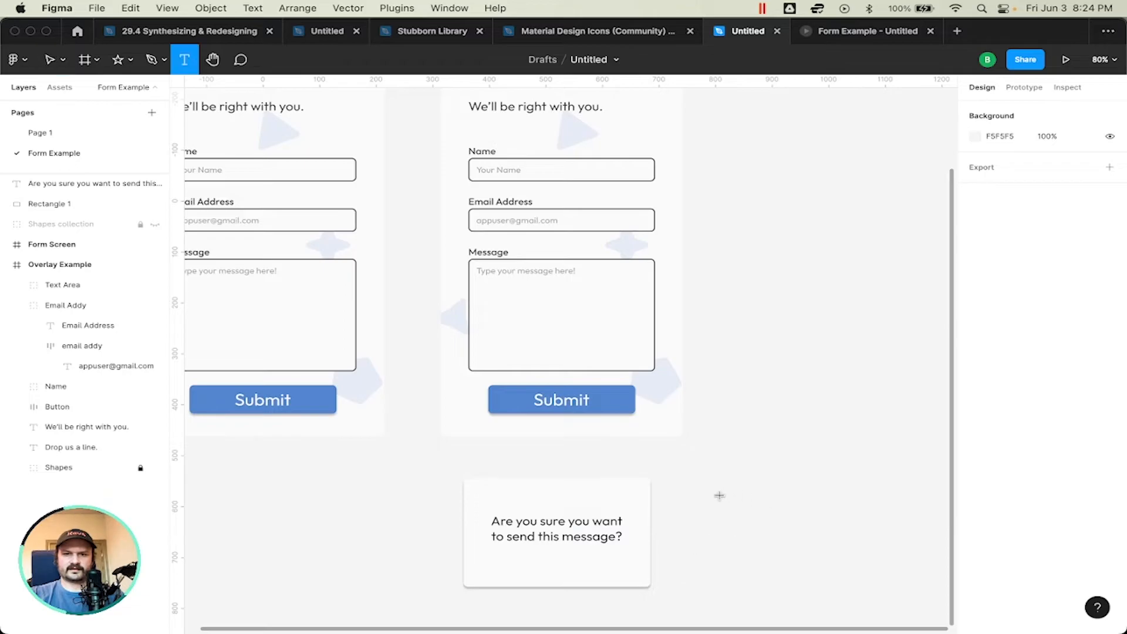
Step: Duplicate the Overlay Example screen's Submit button and place the copy on the confirmation rectangle below the text
click(619, 408)
drag(607, 401, 605, 585)
key(super+z)
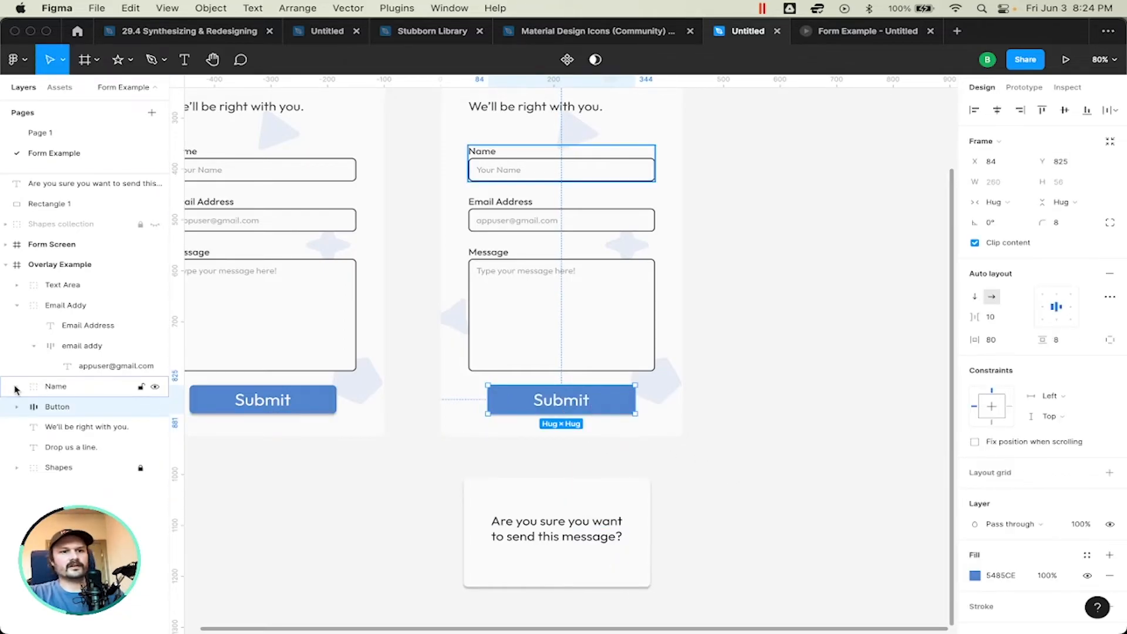
key(super+d)
drag(610, 404, 608, 555)
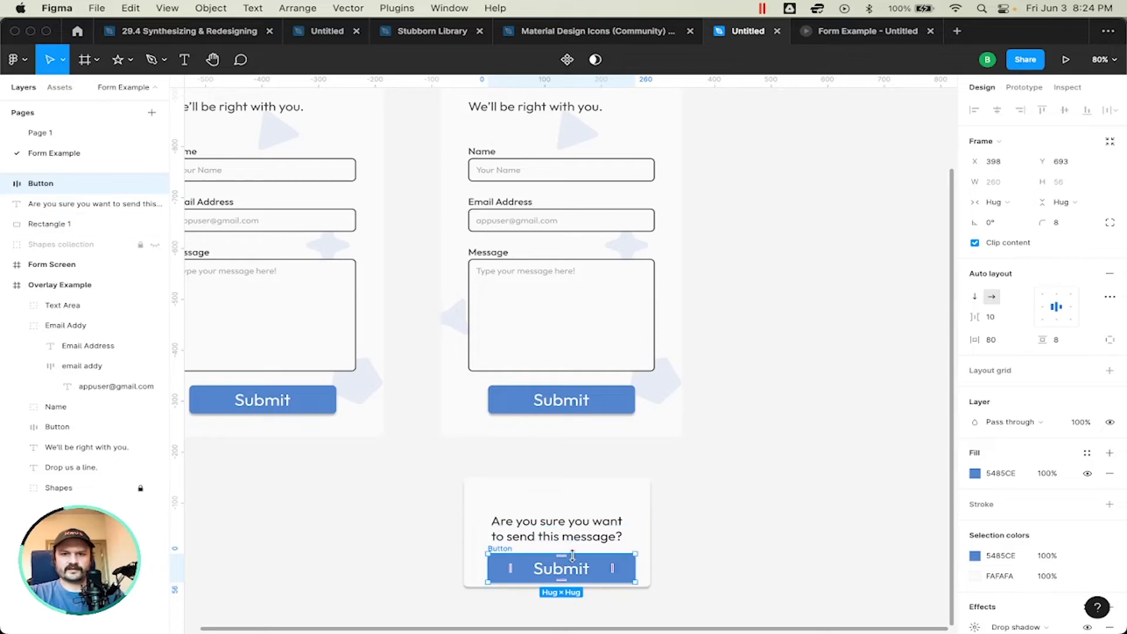
Step: Change the copied button's label to "Yes"
double_click(592, 561)
text(yes)
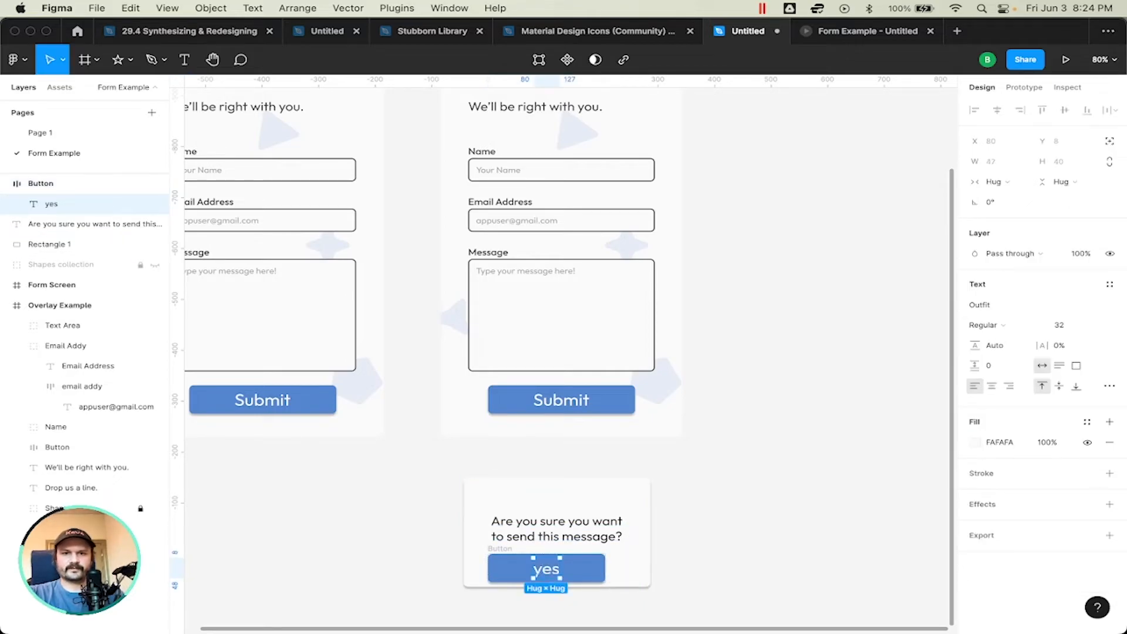
key(Left)
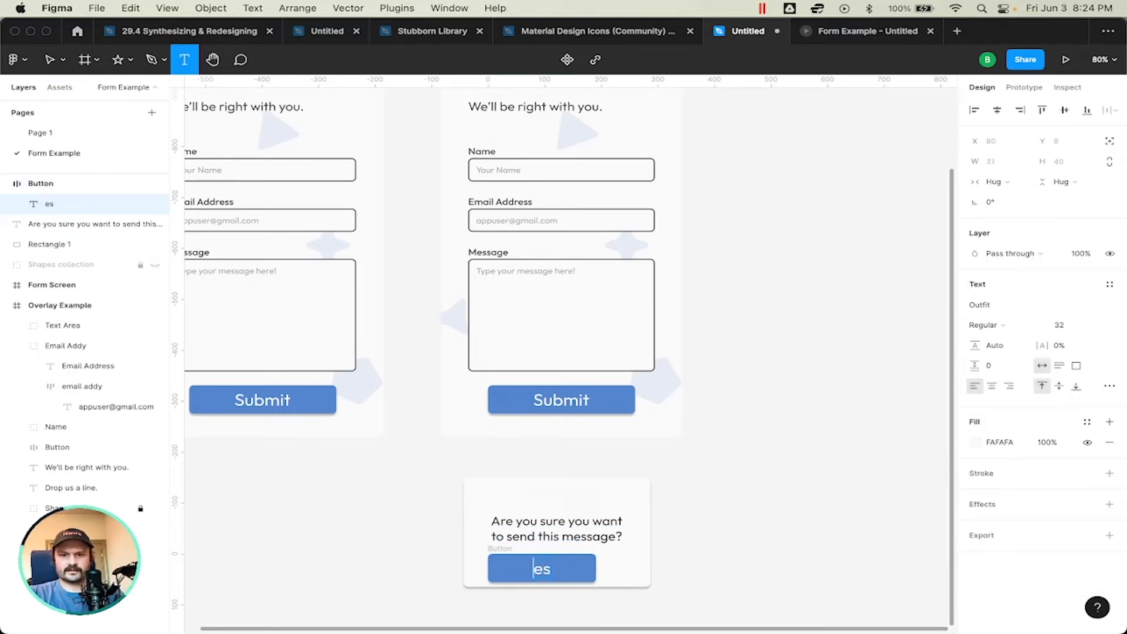
key(BackSpace)
text(Y)
key(Escape)
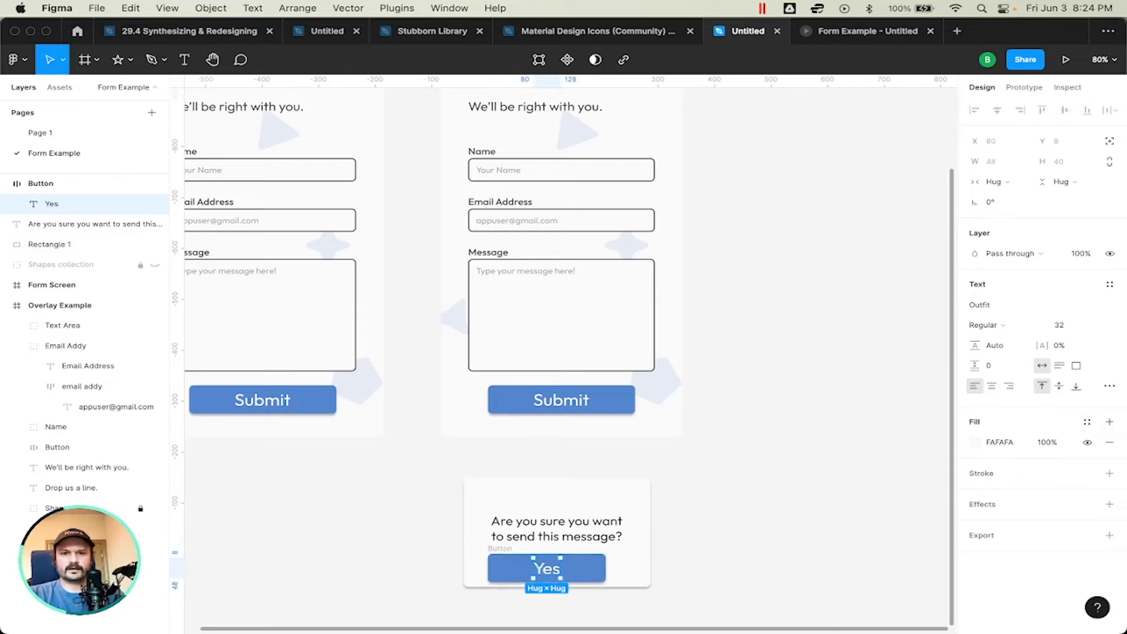
Step: Center the Yes button horizontally on the confirmation rectangle
click(822, 434)
scroll(779, 475, down, 2)
scroll(779, 475, left, 1)
click(614, 512)
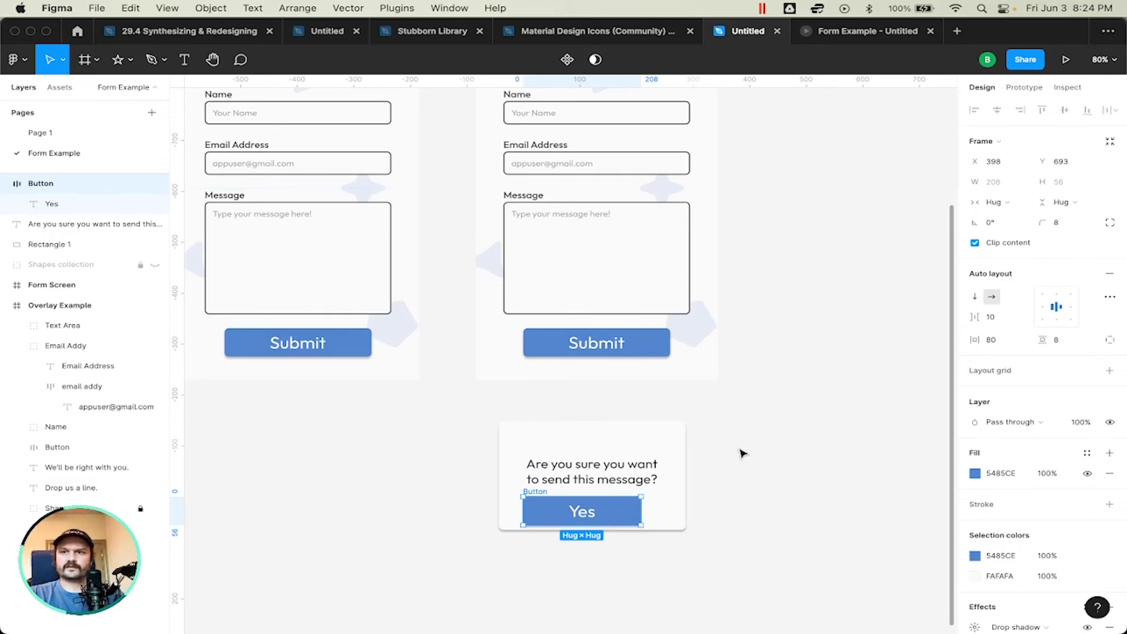
shift+click(616, 429)
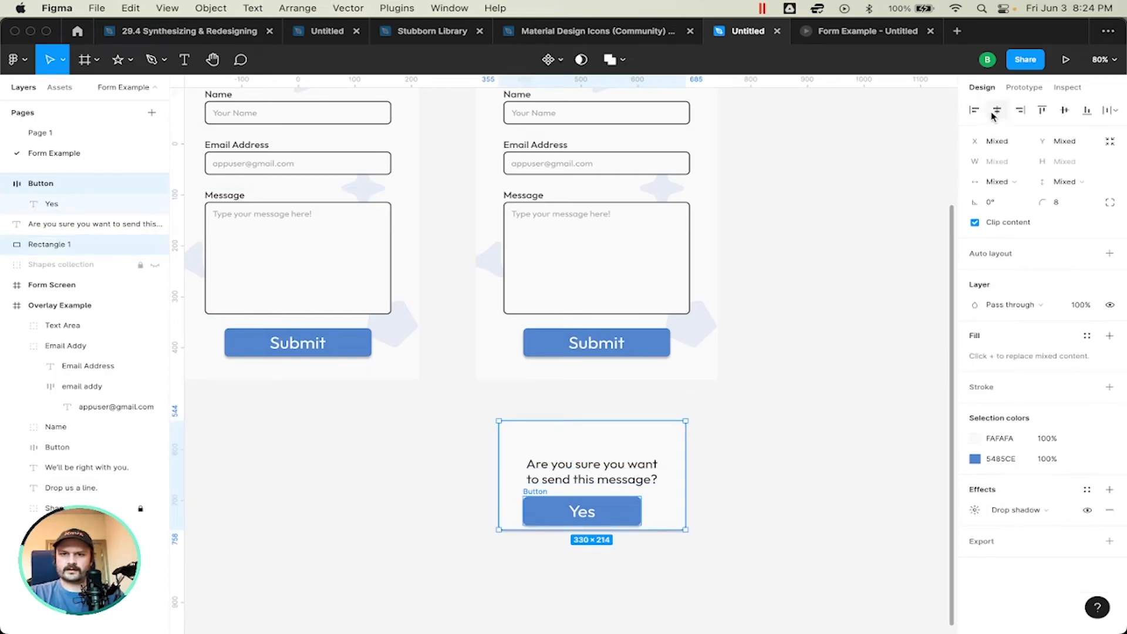
click(997, 110)
click(708, 467)
Step: Move the confirmation rectangle down to Y 575 behind its text and button
click(676, 441)
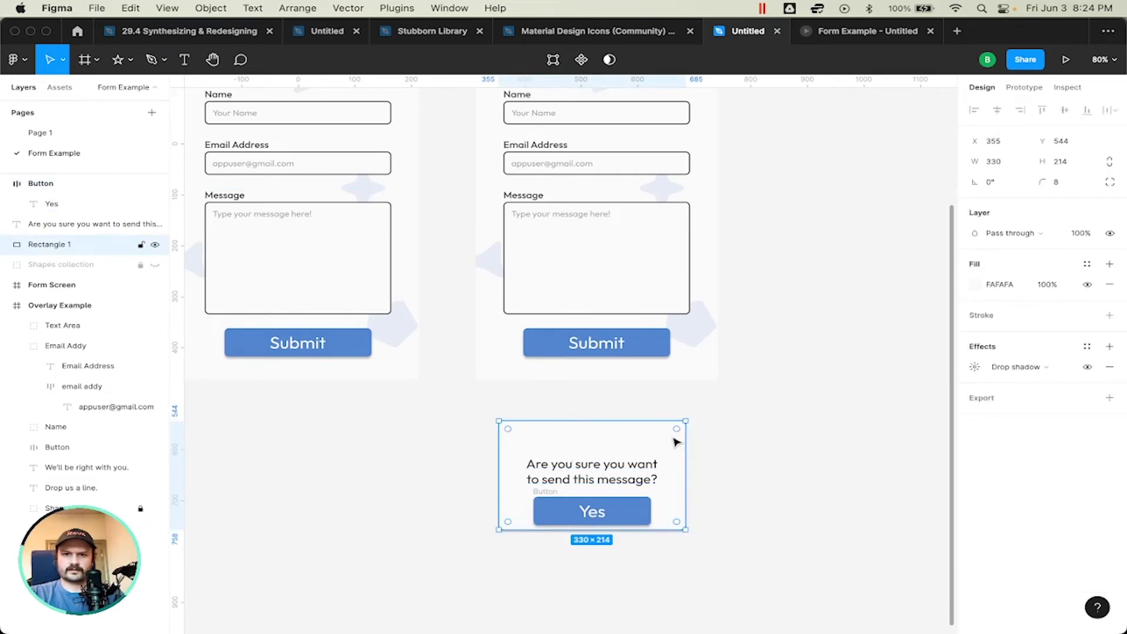
key(shift+Down)
key(Down)
key(Down)
key(Down)
key(Down)
key(Down)
key(Down)
key(Down)
key(Down)
key(Down)
key(Down)
key(Down)
key(Down)
key(Down)
key(Down)
key(Down)
key(Down)
key(Down)
key(Down)
key(Down)
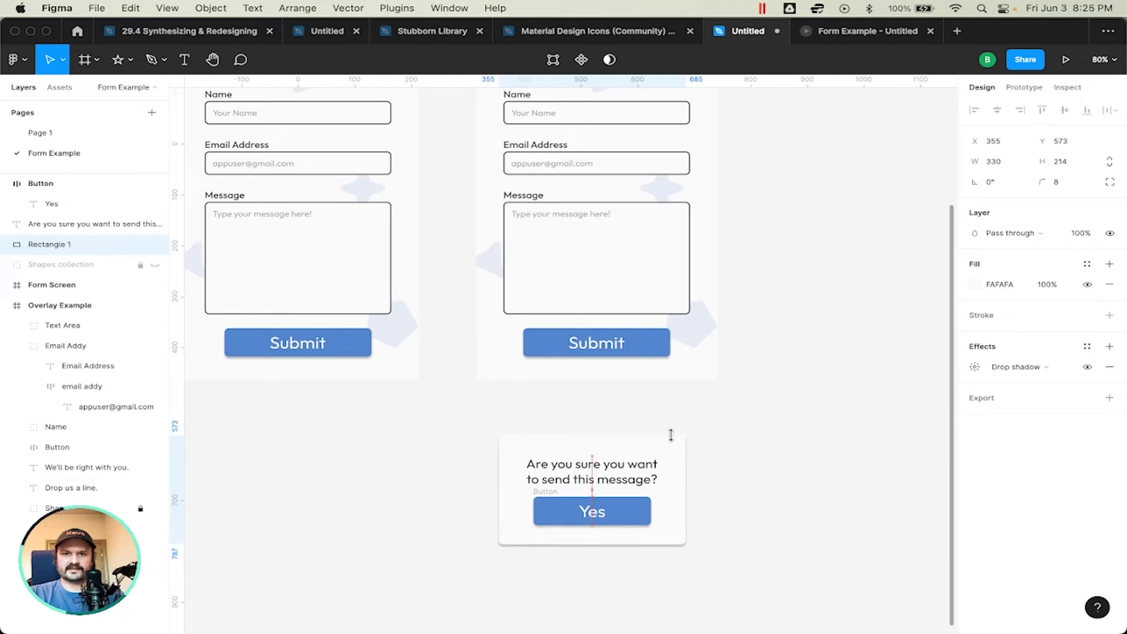
key(Down)
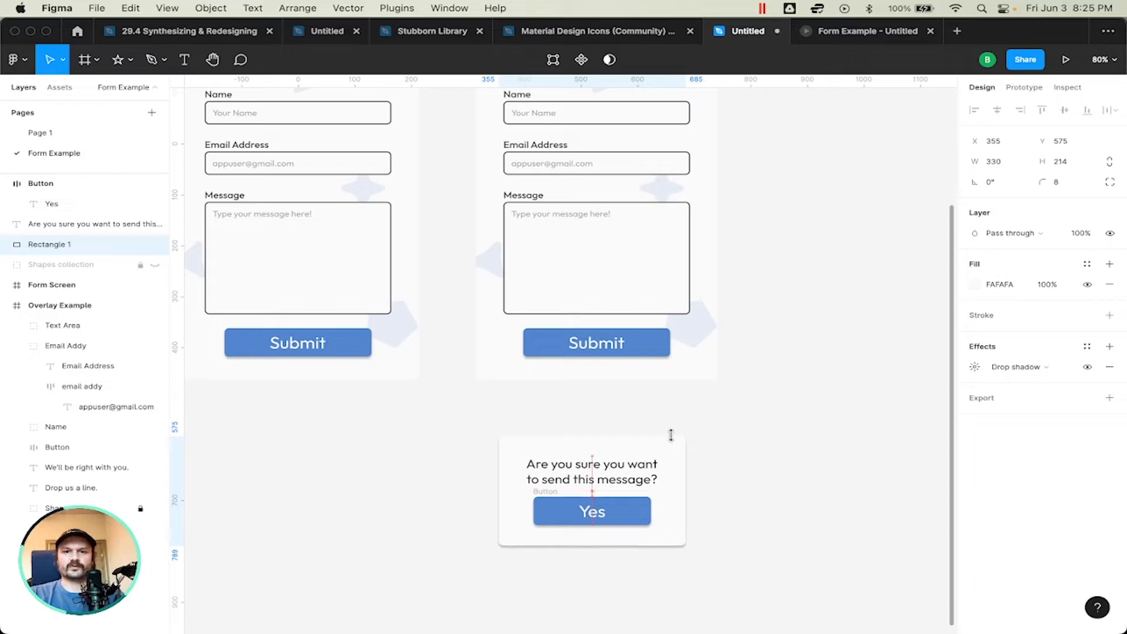
Step: Balance the card's spacing by moving the Yes button down to Y 707 and the rectangle to Y 581
click(630, 516)
key(Down)
key(Down)
key(Down)
key(Down)
key(Down)
key(Down)
key(Down)
key(Down)
key(Down)
key(Down)
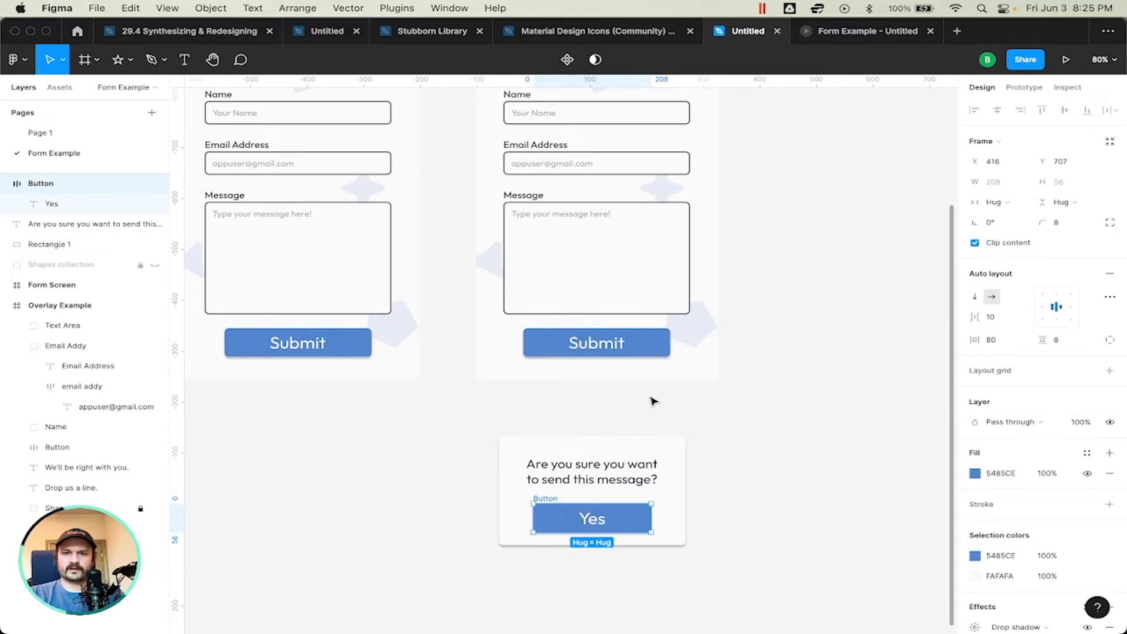
click(634, 444)
key(Down)
key(Down)
key(Down)
key(Down)
key(Down)
key(Down)
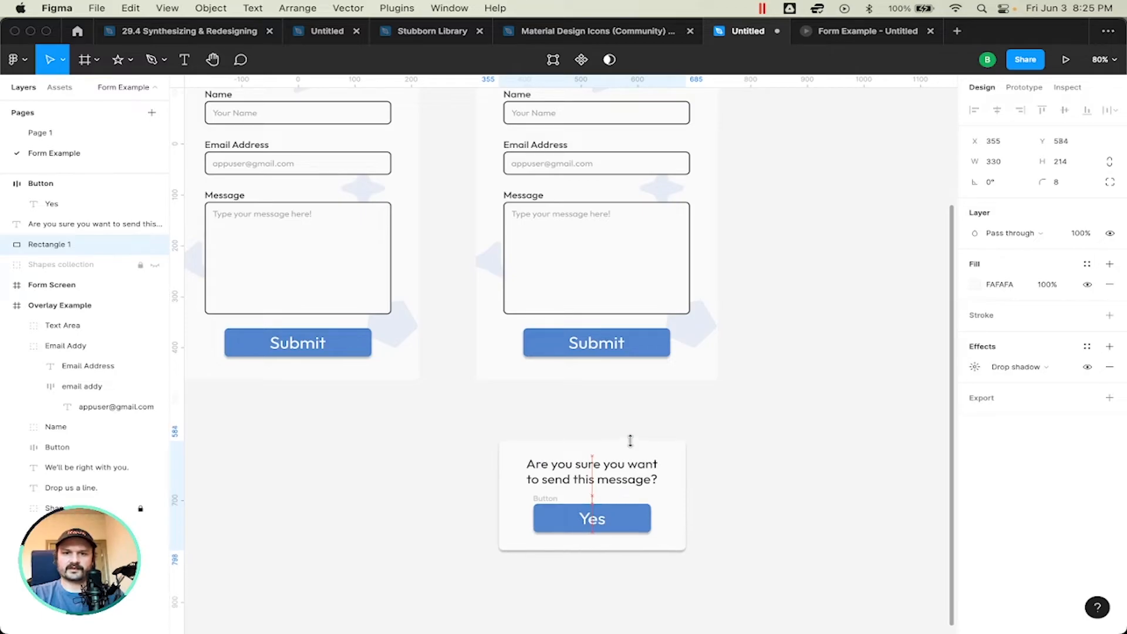
click(772, 469)
Step: Frame the confirmation rectangle, text and Yes button together and name the frame Overlay
drag(748, 419, 435, 482)
scroll(449, 474, up, 2)
scroll(449, 473, right, 2)
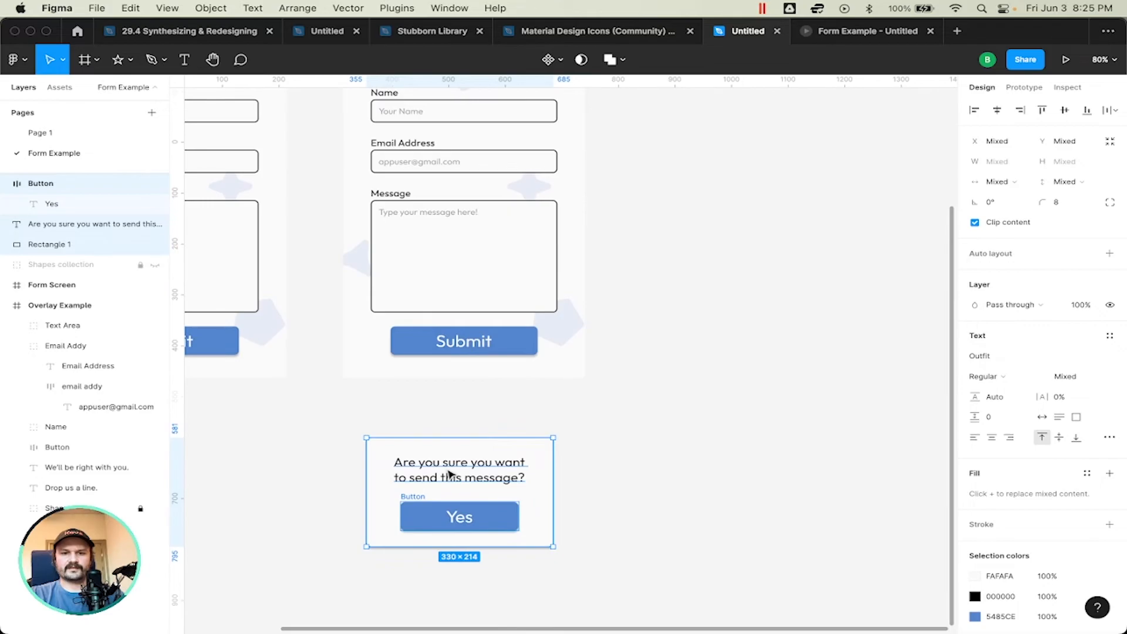
right_click(466, 473)
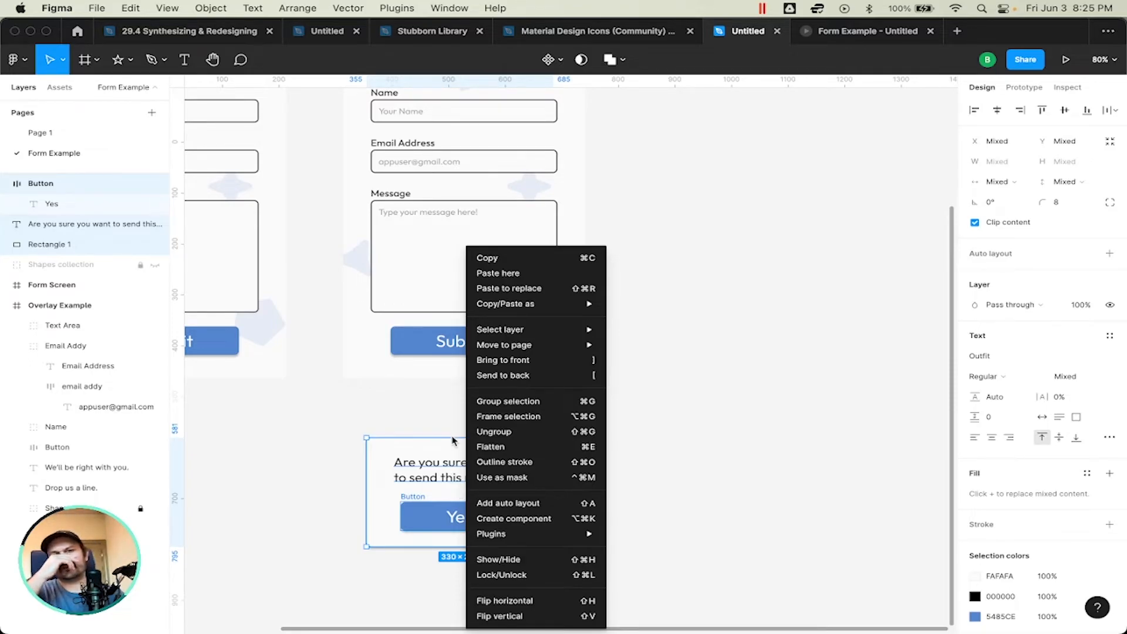
click(533, 418)
double_click(39, 185)
text(Ov)
key(Return)
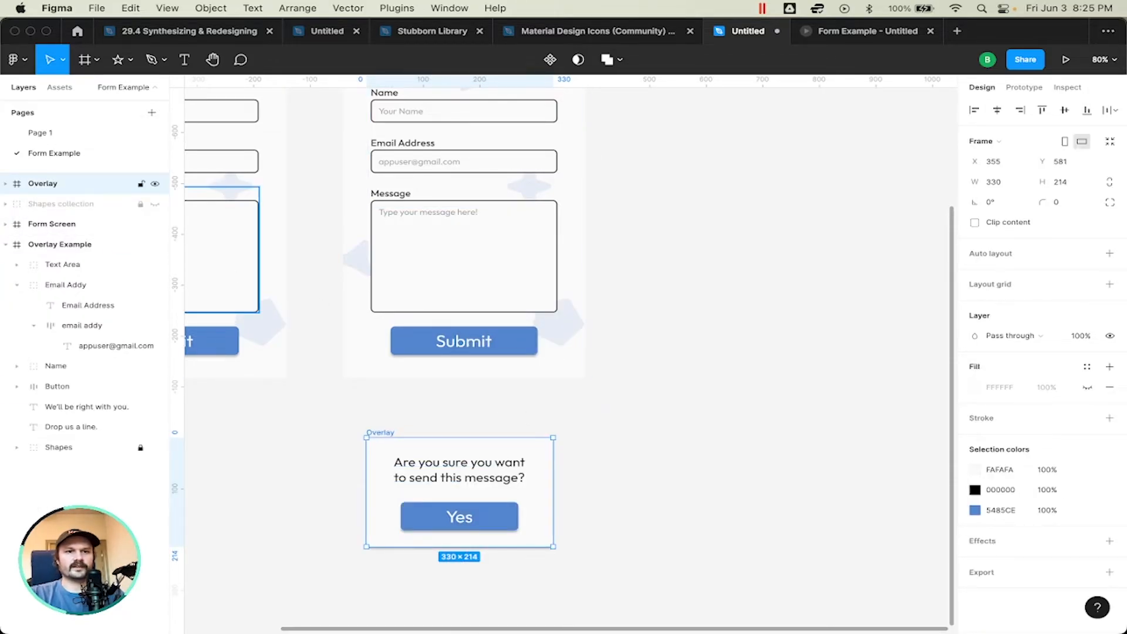
Step: Place the Overlay frame on the Overlay Example screen at about Y 318 and center it horizontally
drag(526, 513, 494, 317)
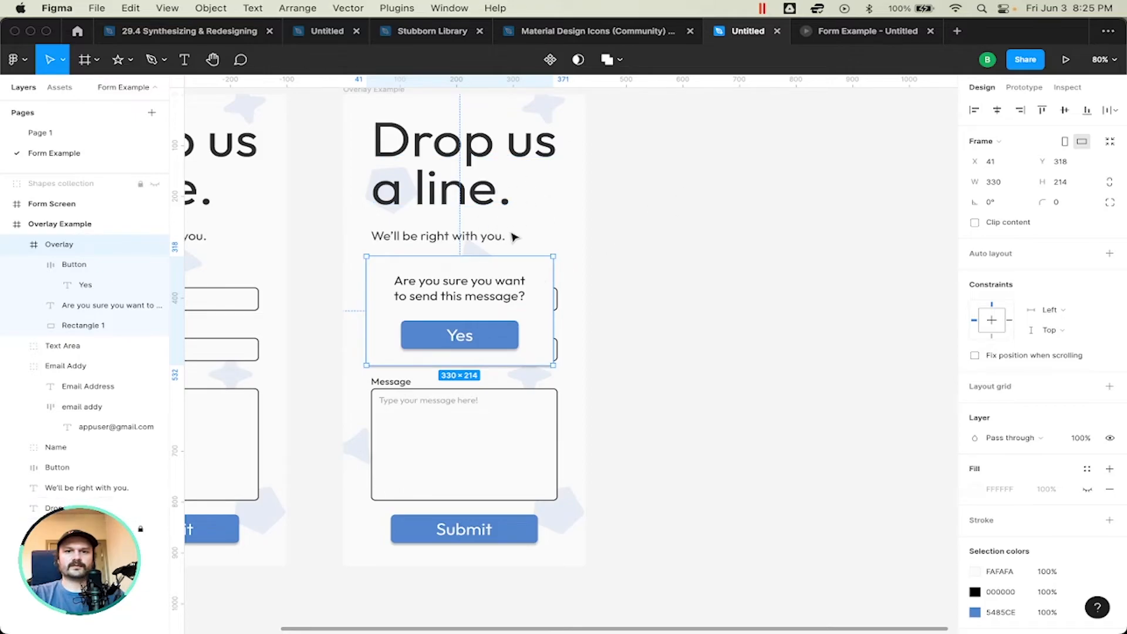
click(997, 115)
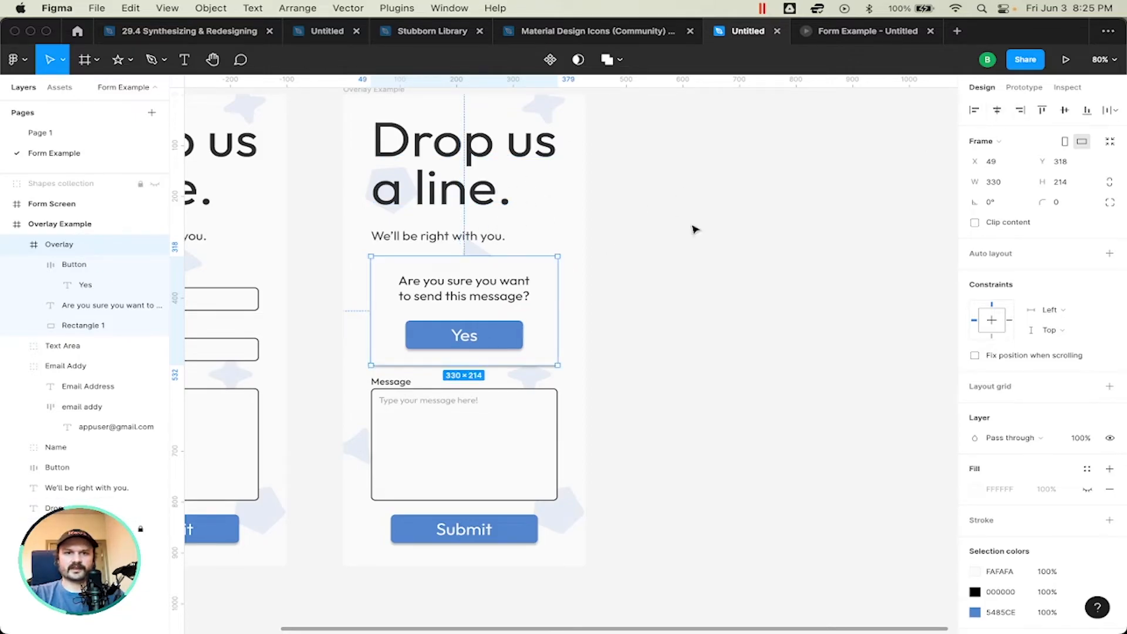
click(631, 247)
scroll(483, 155, up, 1)
scroll(482, 155, down, 2)
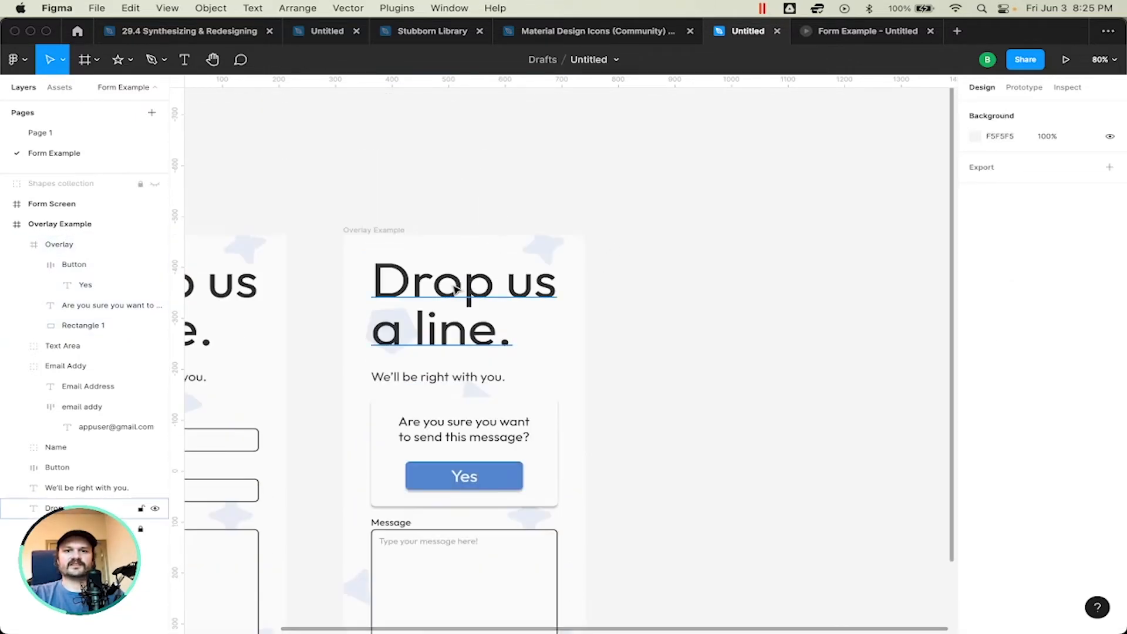
scroll(478, 177, up, 3)
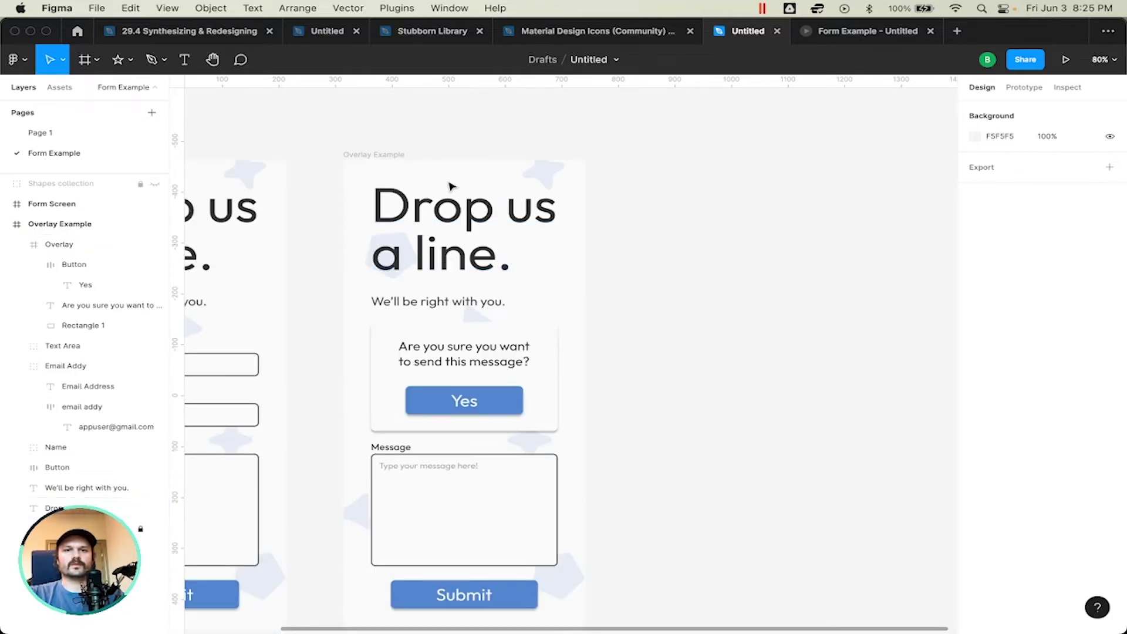
Step: Nudge the Yes button slightly up within the Overlay frame
click(539, 349)
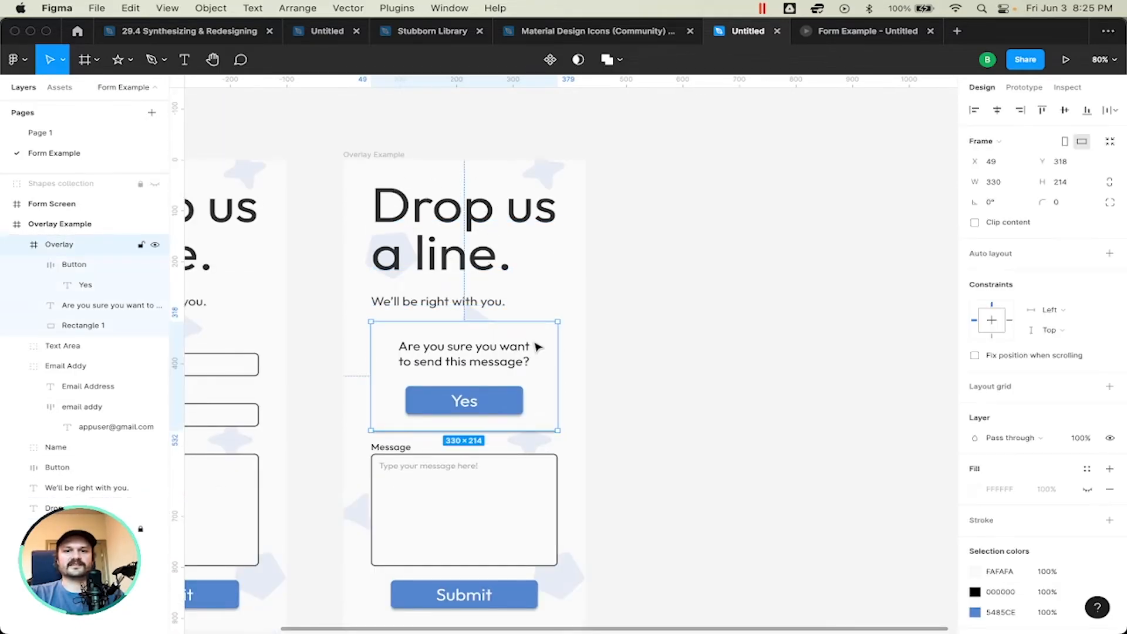
click(516, 399)
key(Up)
key(Up)
key(Up)
key(Up)
key(Up)
key(Up)
key(Up)
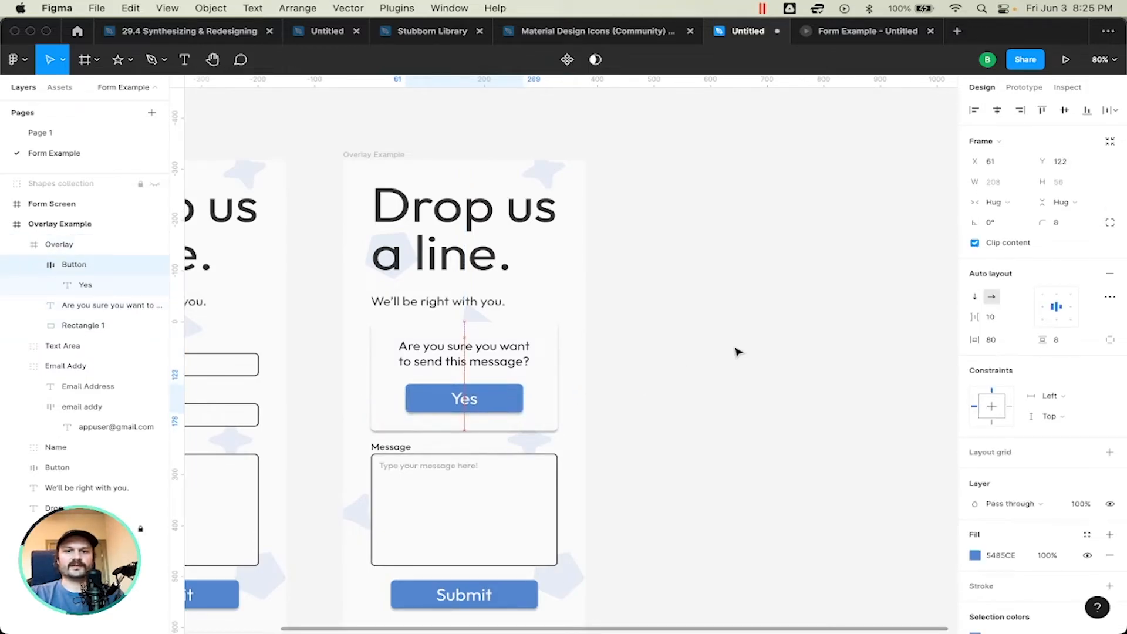
click(738, 347)
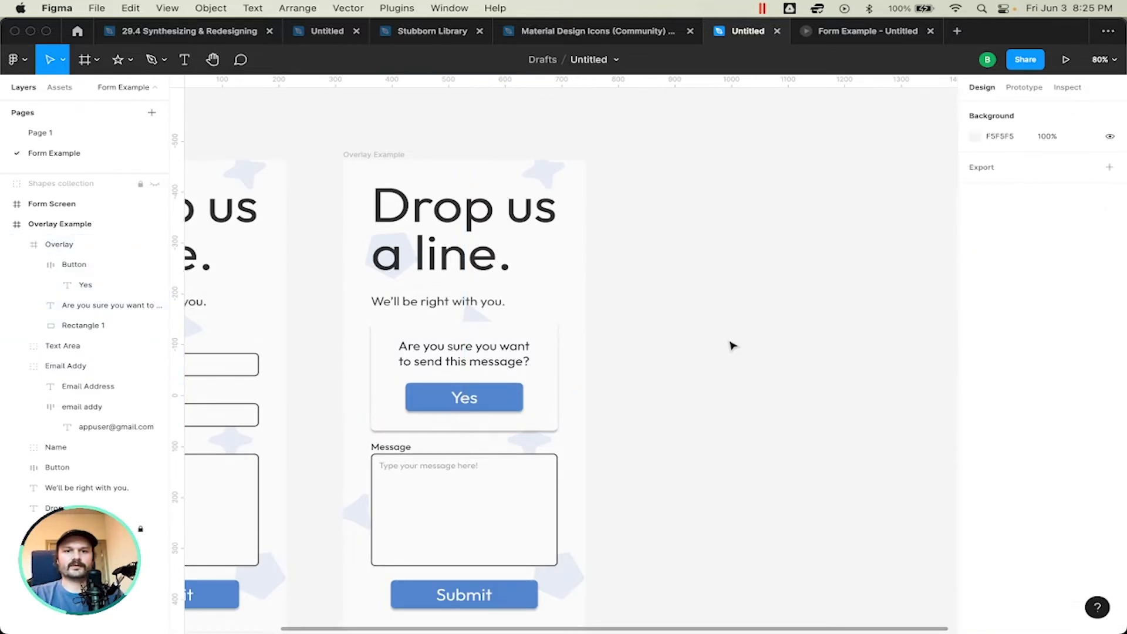
Step: Move the Overlay frame out of the Overlay Example screen onto the empty canvas beside it, at about X 901, Y -145
click(429, 339)
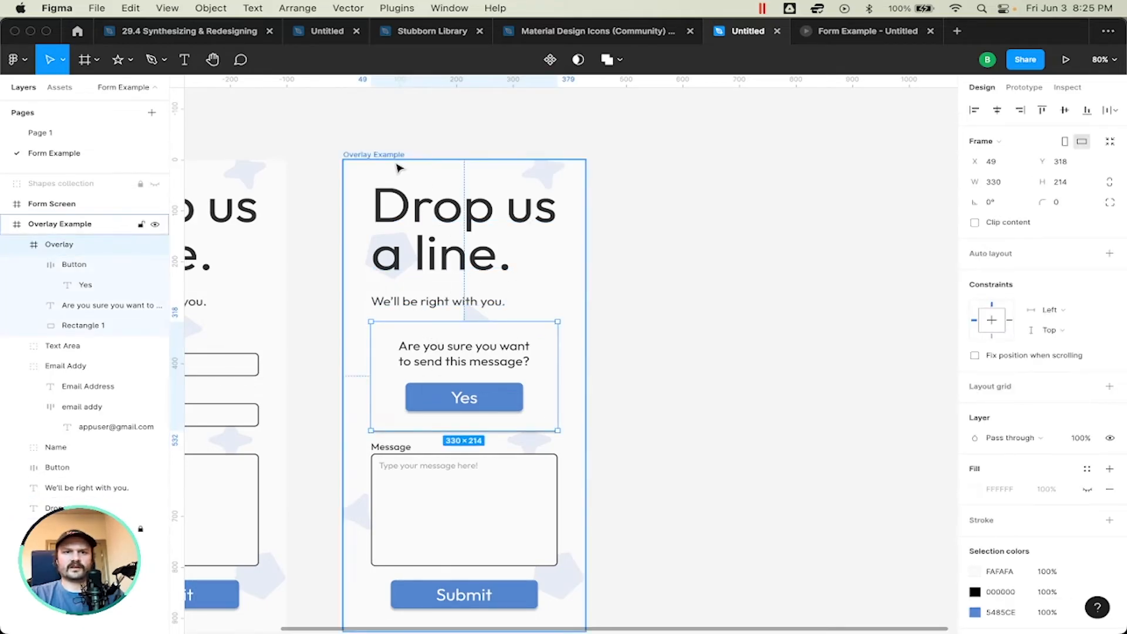
click(720, 366)
click(445, 343)
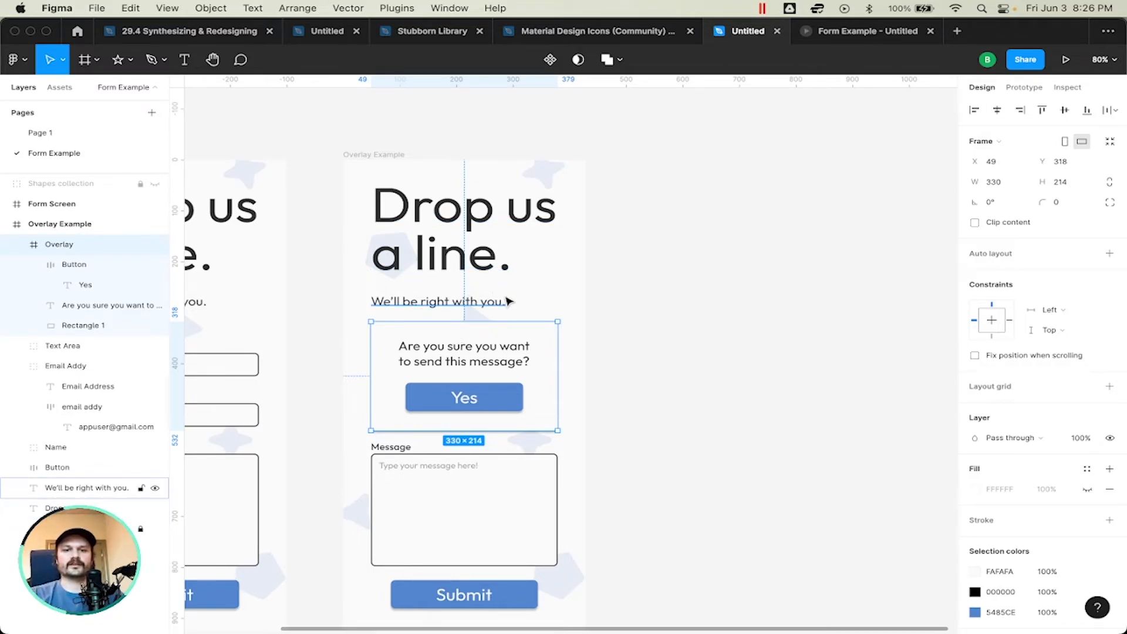
drag(511, 334, 815, 319)
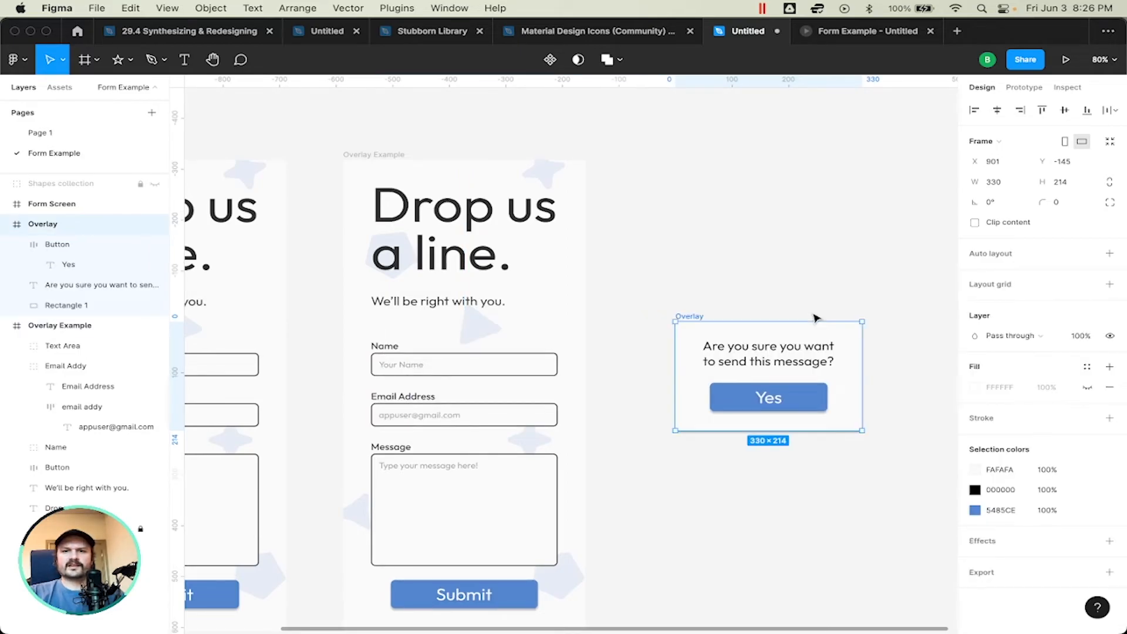
click(681, 216)
key(f)
click(618, 174)
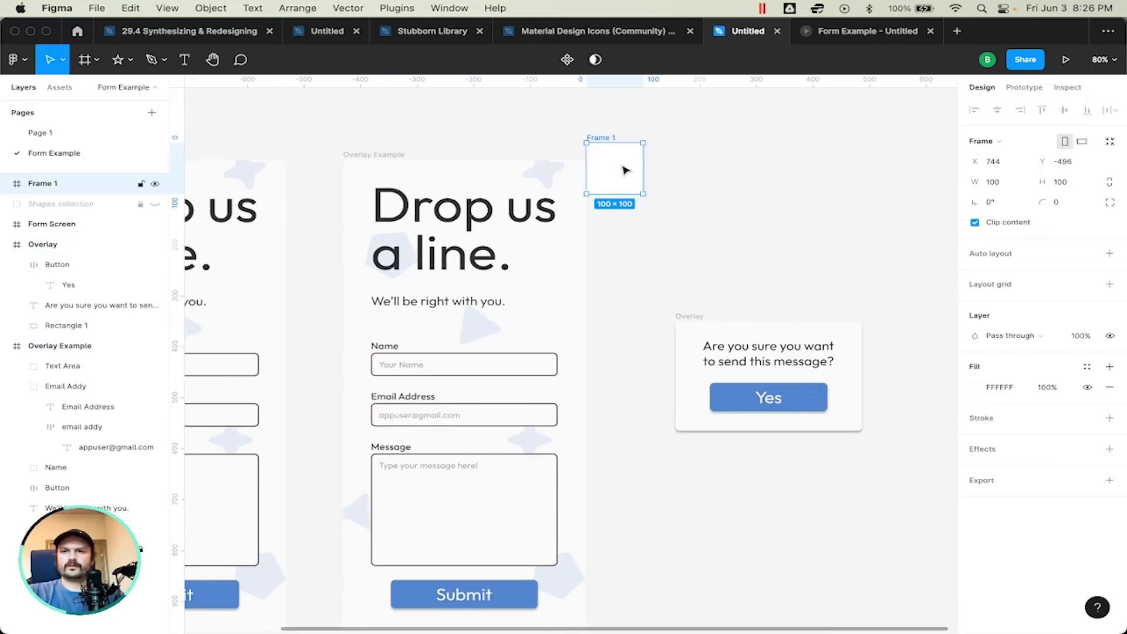
key(BackSpace)
Step: Add a new iPhone 13 Pro Max frame, 428 × 926, to the canvas
key(f)
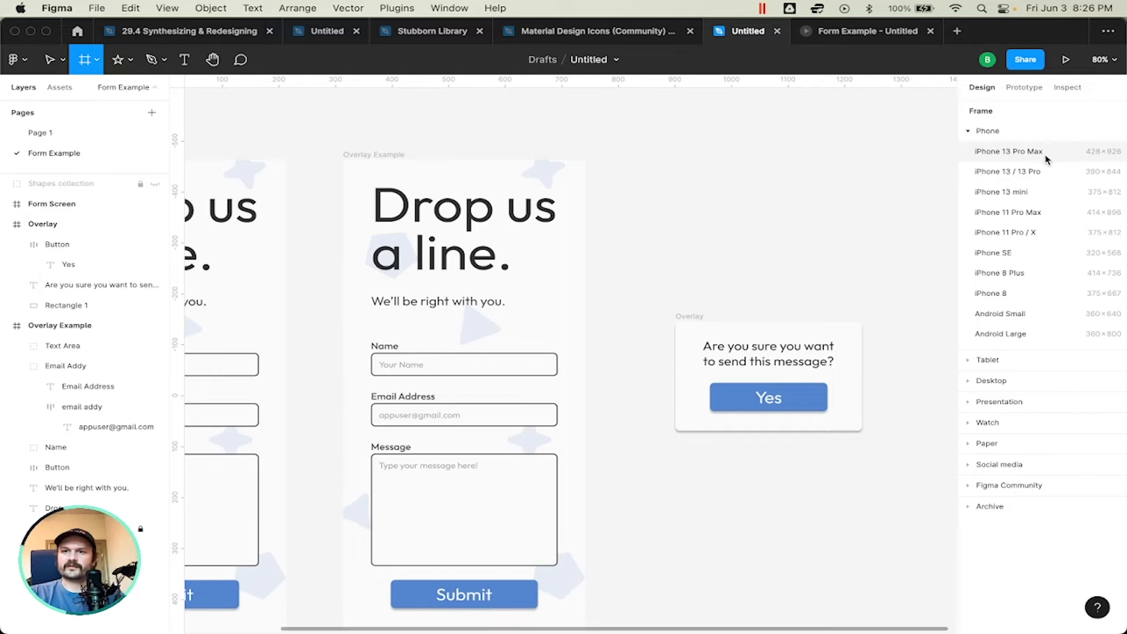
click(978, 152)
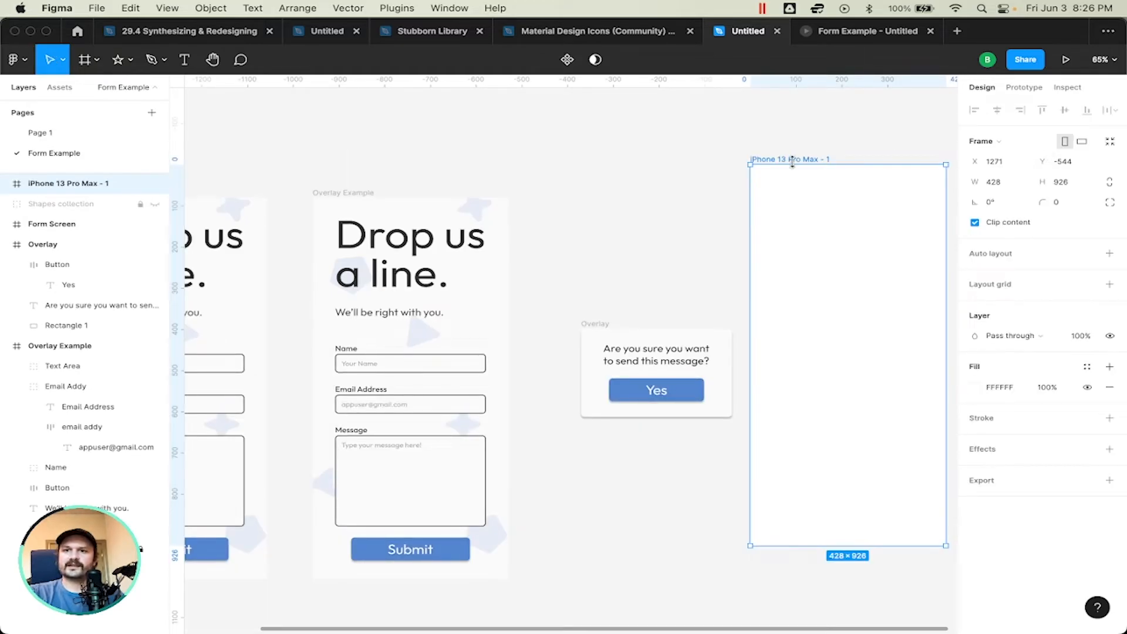
Step: Delete the blank iPhone 13 Pro Max frame and place a 100 × 100 rectangle at X 0, Y 0 in Overlay Example
key(BackSpace)
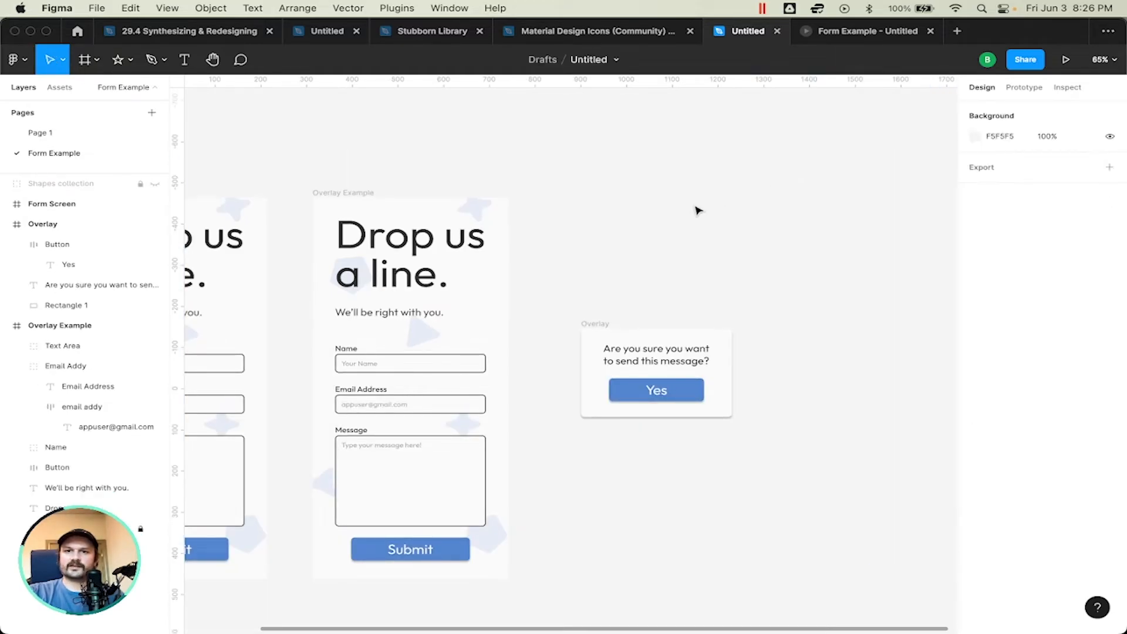
key(r)
click(595, 210)
drag(594, 210, 348, 220)
key(shift+2)
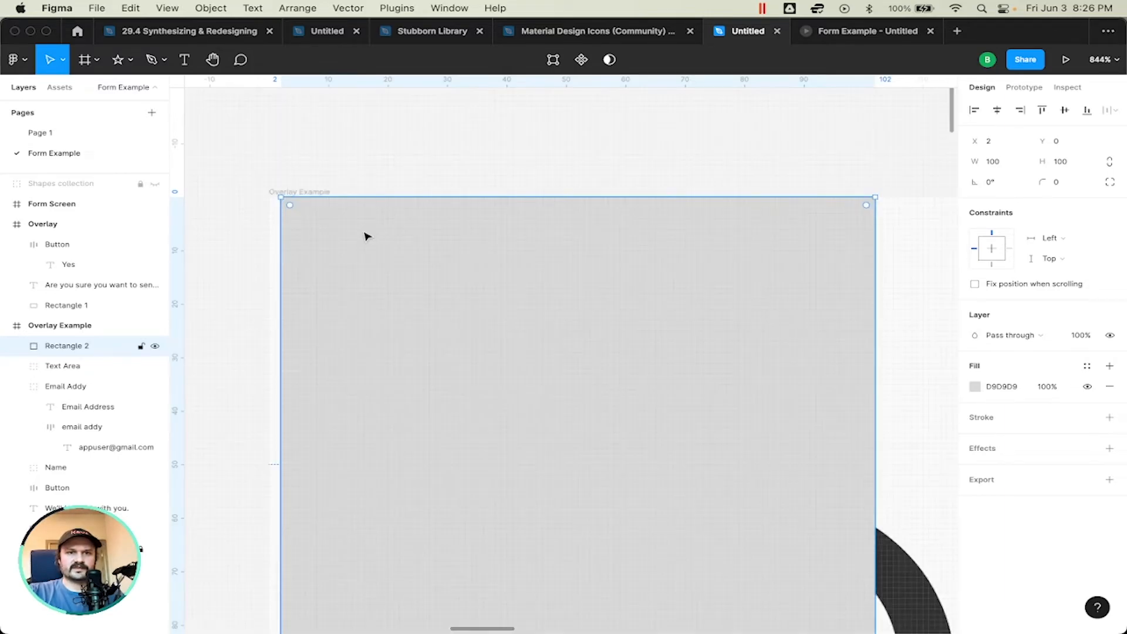
key(Left)
key(Left)
scroll(343, 227, down, 8)
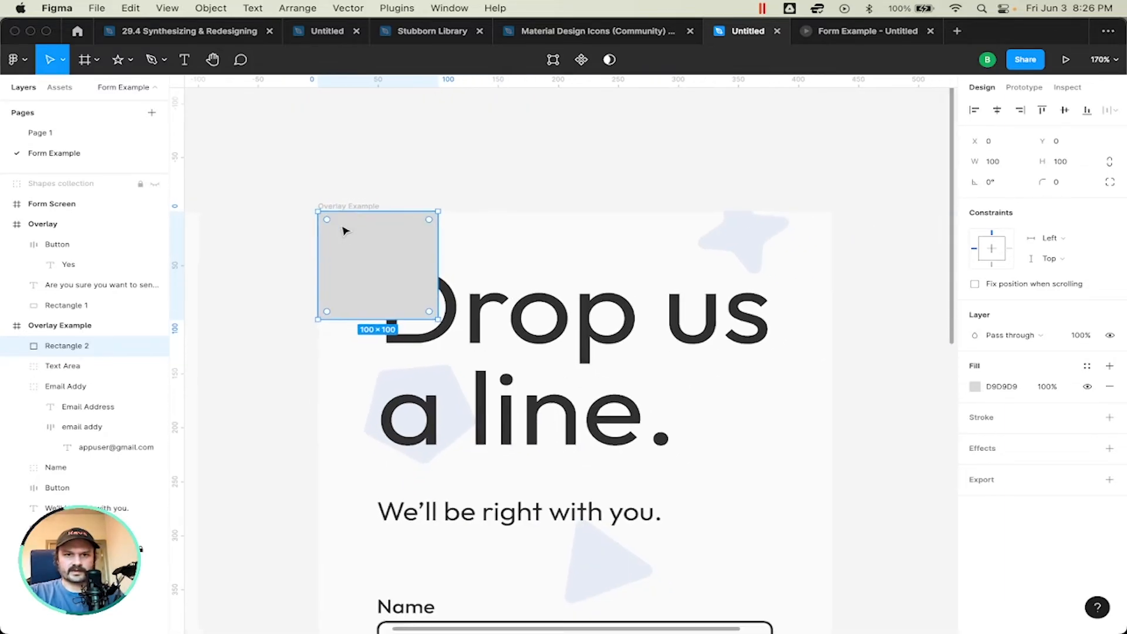
Step: Enlarge the new rectangle to 428 × 926 so it covers the whole Overlay Example screen
scroll(340, 228, down, 3)
scroll(341, 228, right, 3)
scroll(343, 231, down, 5)
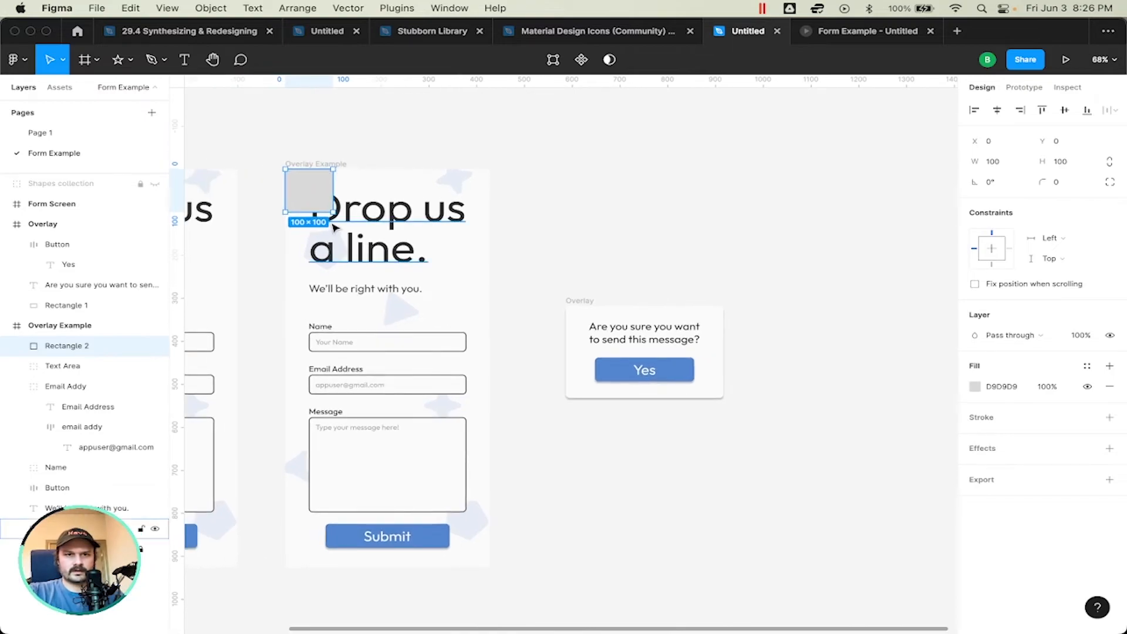
drag(333, 212, 490, 567)
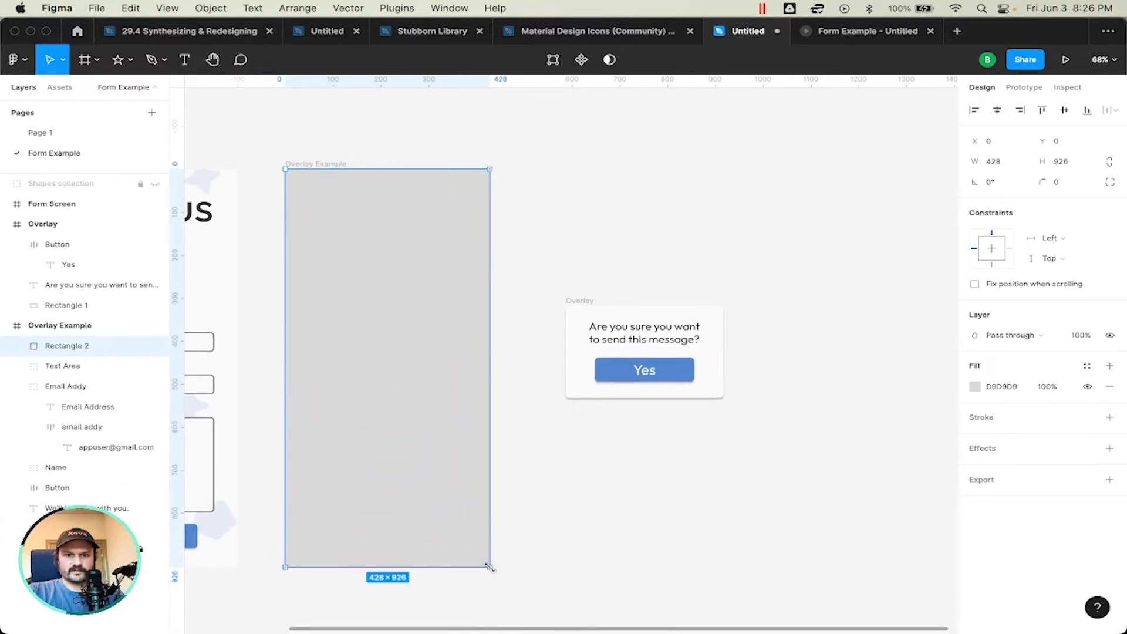
Step: Set the covering rectangle's fill to dark gray 313131 at 60% opacity
click(976, 392)
drag(827, 398, 767, 448)
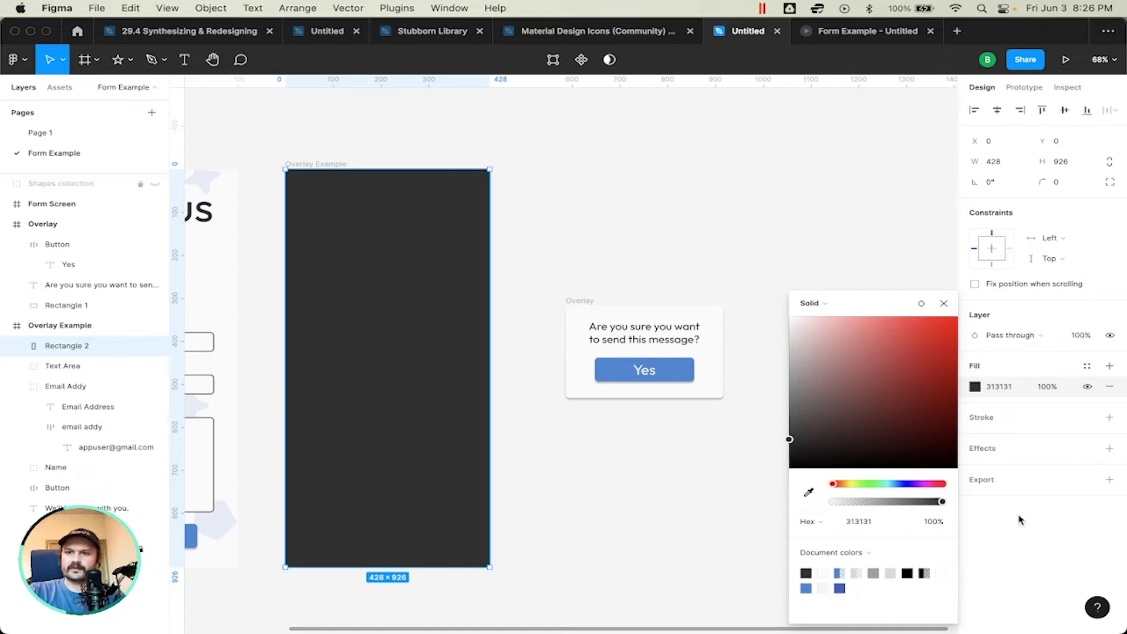
click(1049, 468)
click(1049, 387)
text(74)
key(Return)
text(54)
key(Return)
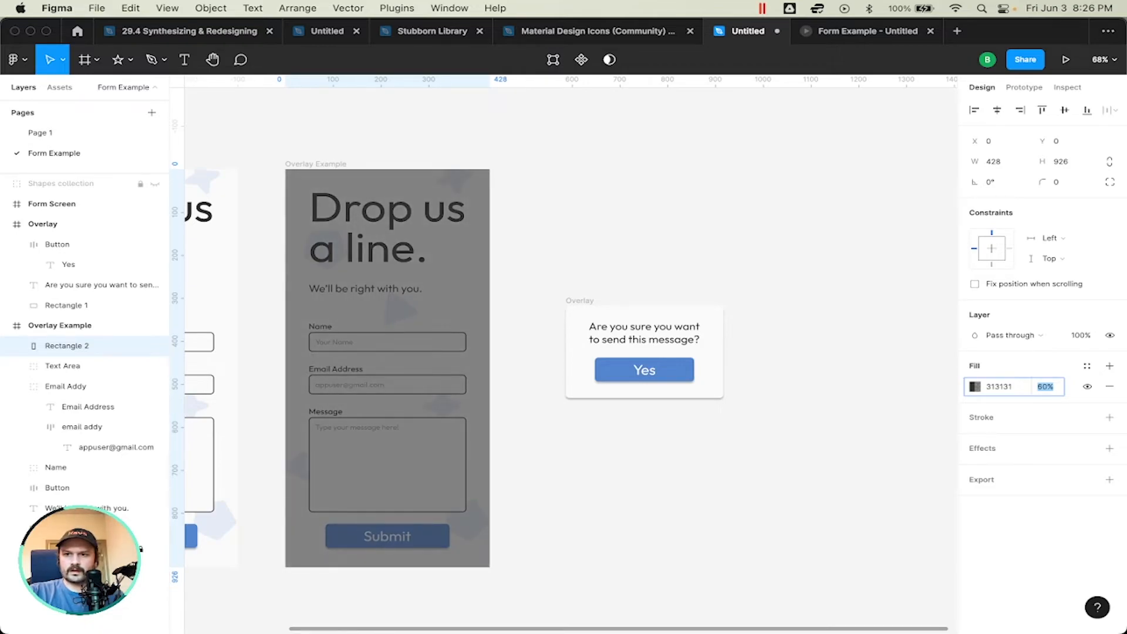
key(Return)
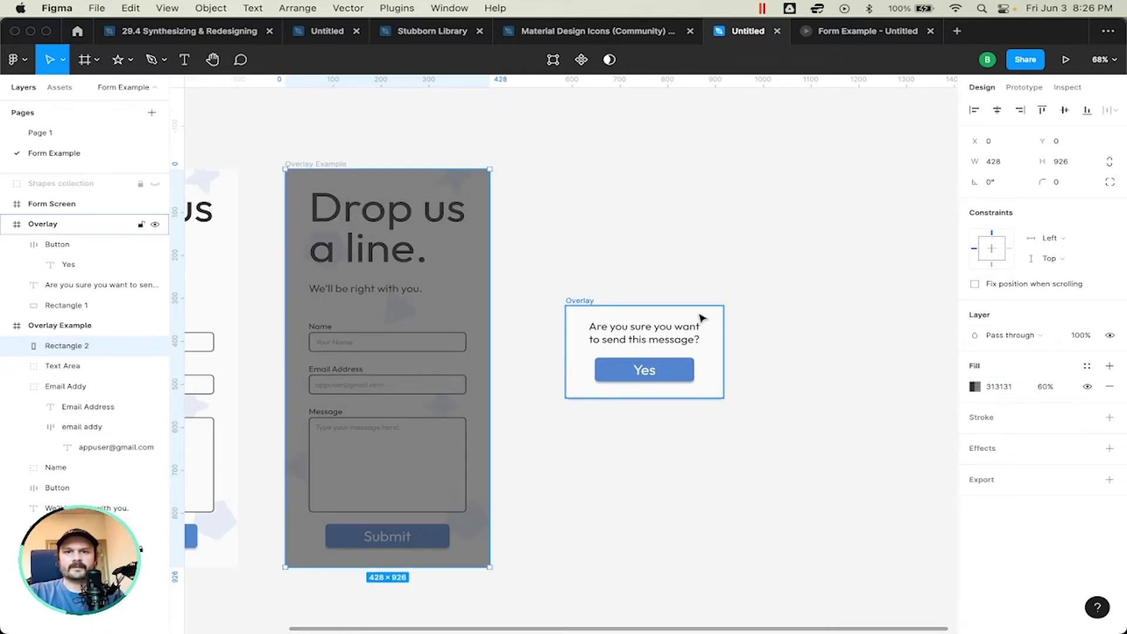
Step: Move the Overlay frame back onto the Overlay Example screen, centered horizontally above the dark rectangle, and nudge it down one large step
click(576, 313)
drag(615, 322, 371, 324)
key(shift+Down)
click(781, 225)
scroll(772, 223, left, 5)
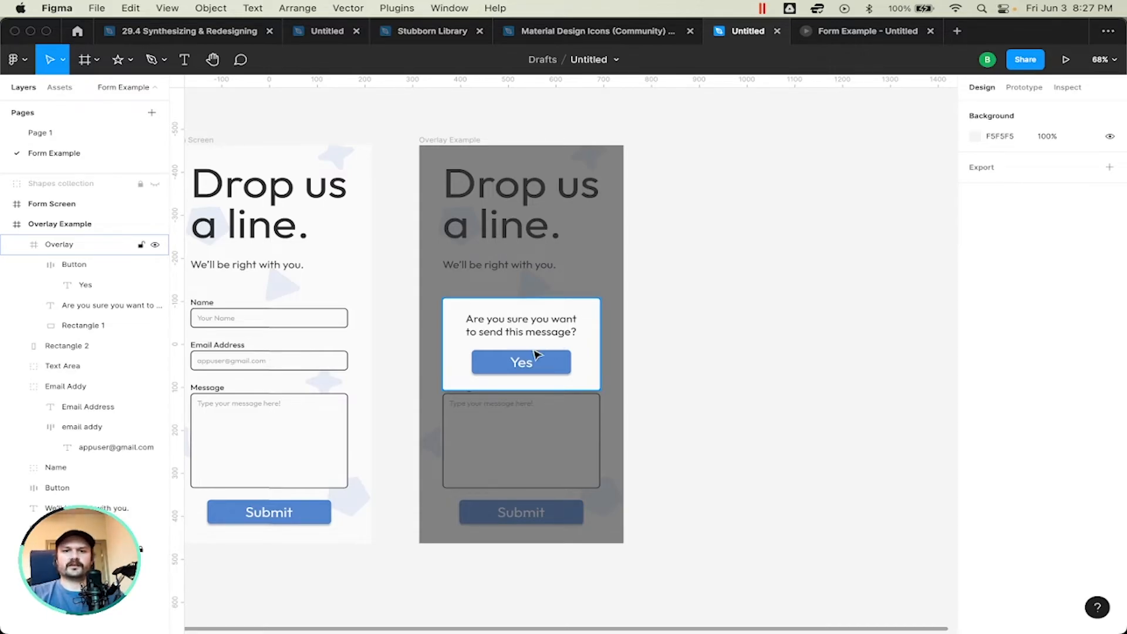
click(518, 318)
click(744, 354)
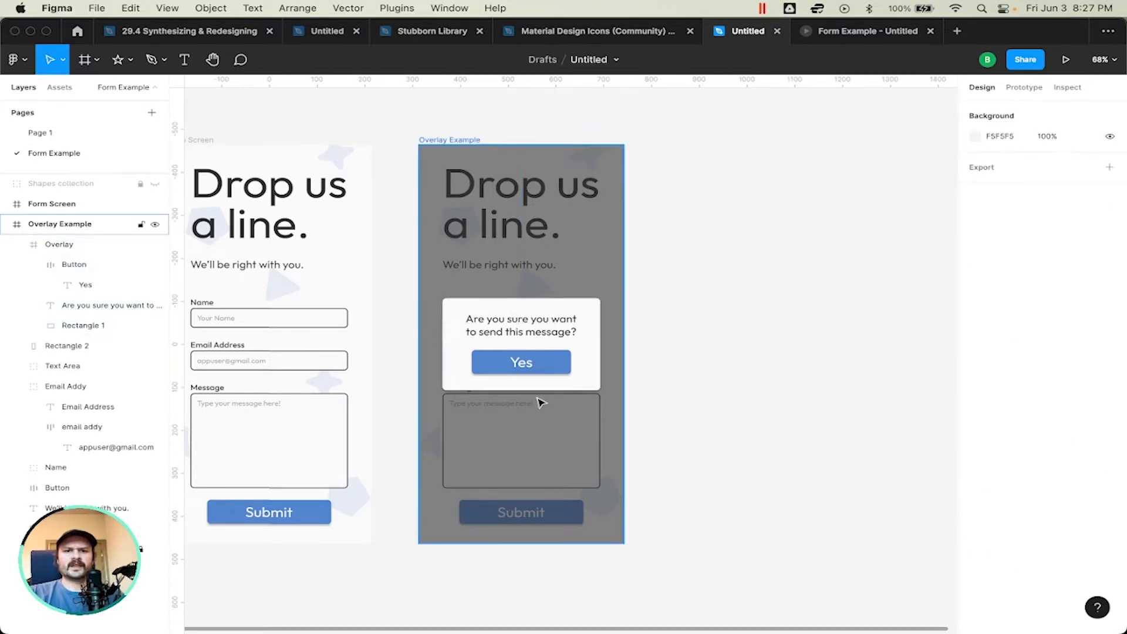
Step: Create an on-tap prototype connection from the Submit button on Form Screen to the Overlay Example screen
scroll(540, 403, left, 5)
scroll(540, 402, down, 1)
click(1027, 88)
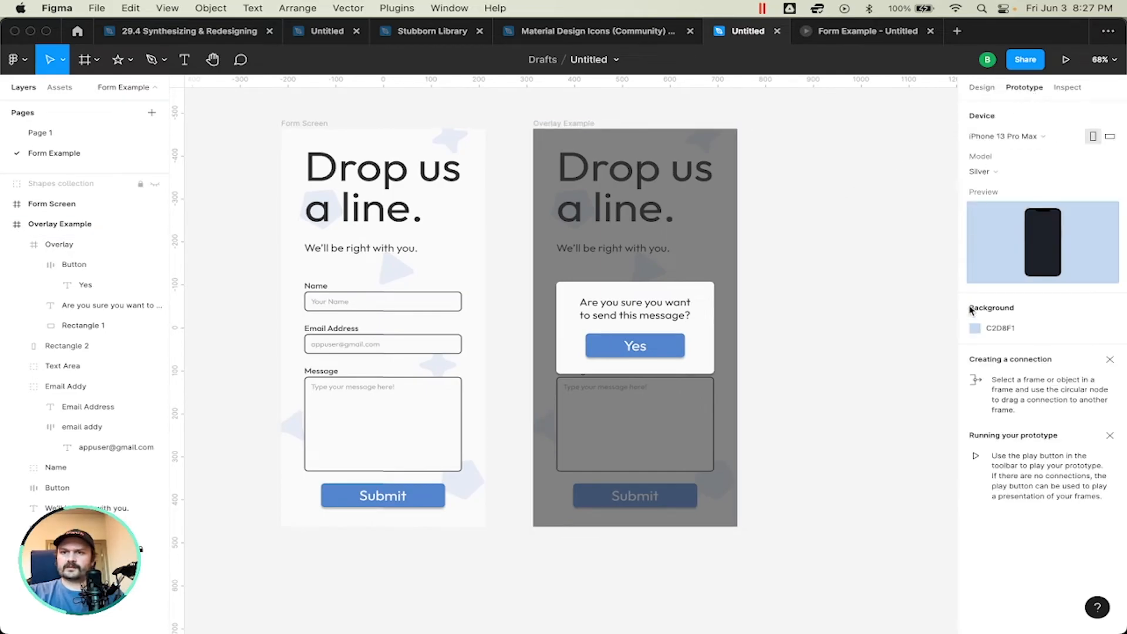
click(302, 123)
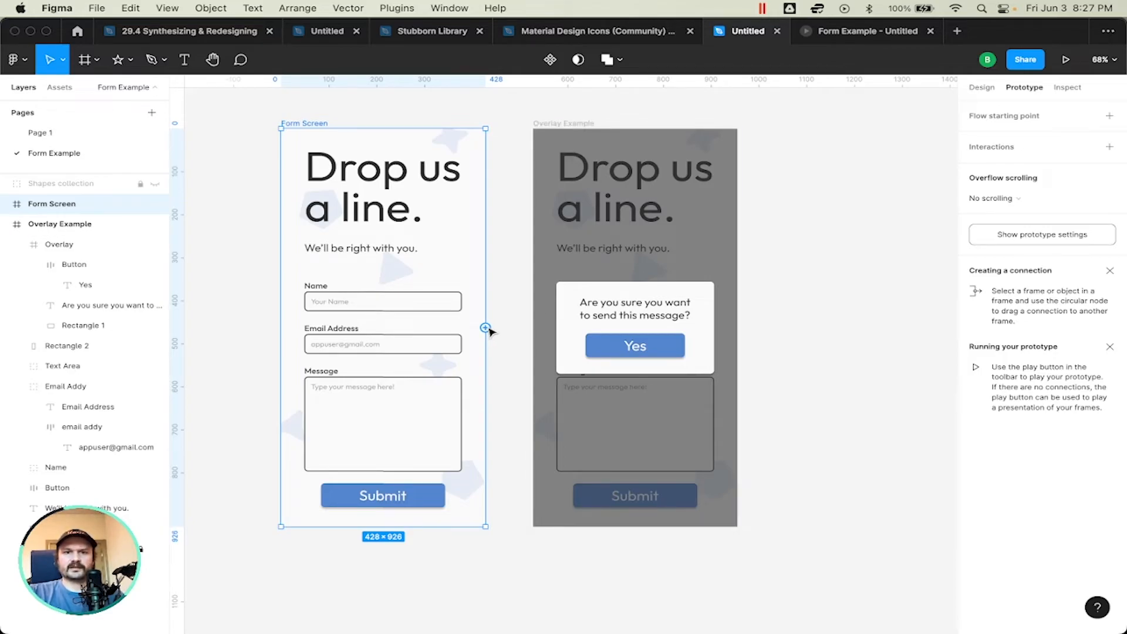
mouse_move(487, 327)
mouse_down()
mouse_move(531, 314)
mouse_move(484, 334)
mouse_up()
key(super+z)
click(422, 503)
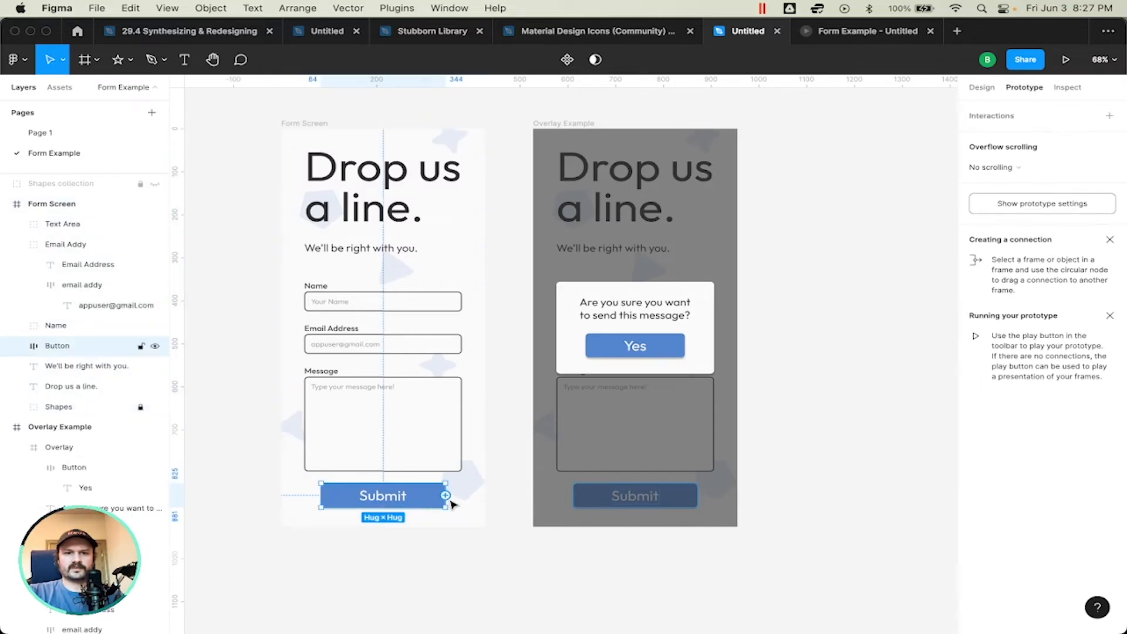
drag(447, 497, 547, 304)
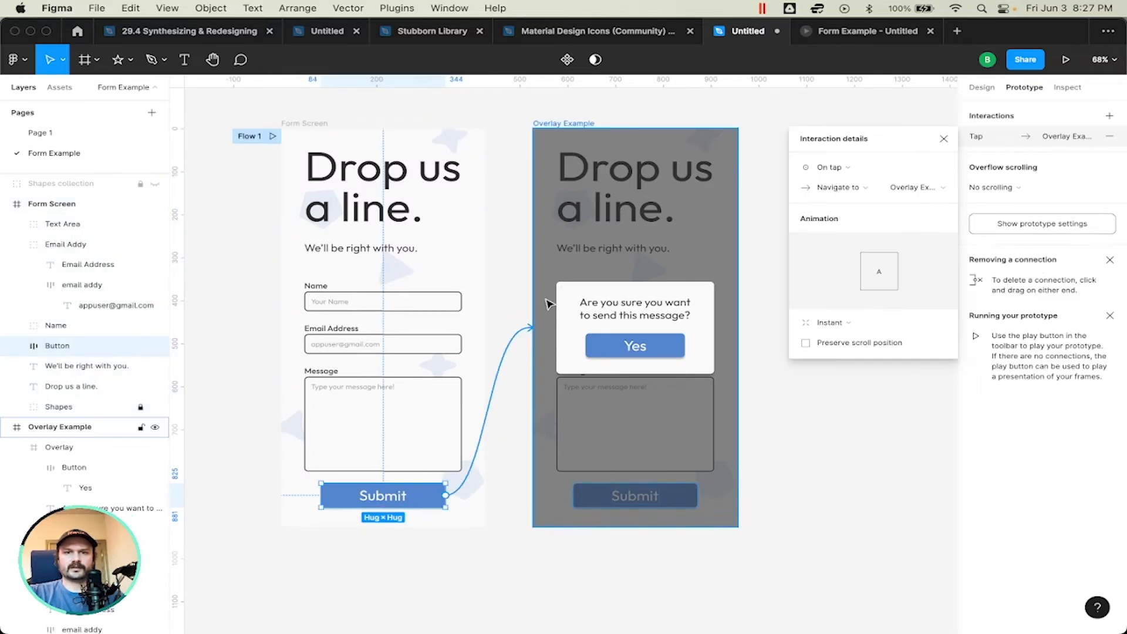
Step: Review the animation types available for the Submit connection, keeping Instant, and close the interaction details
click(849, 324)
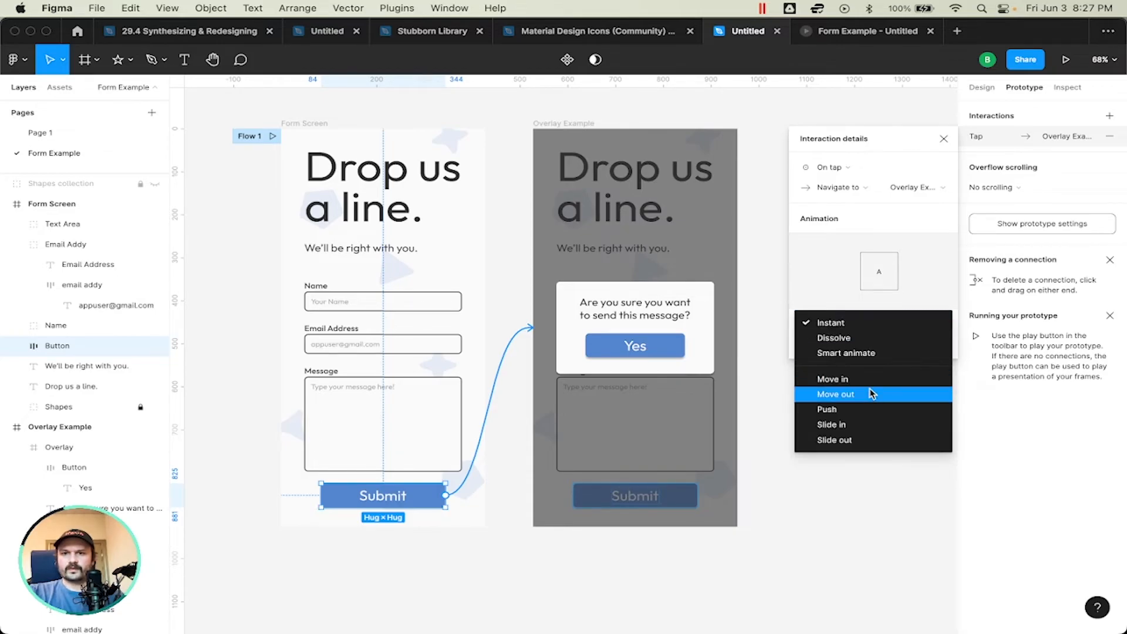
click(838, 326)
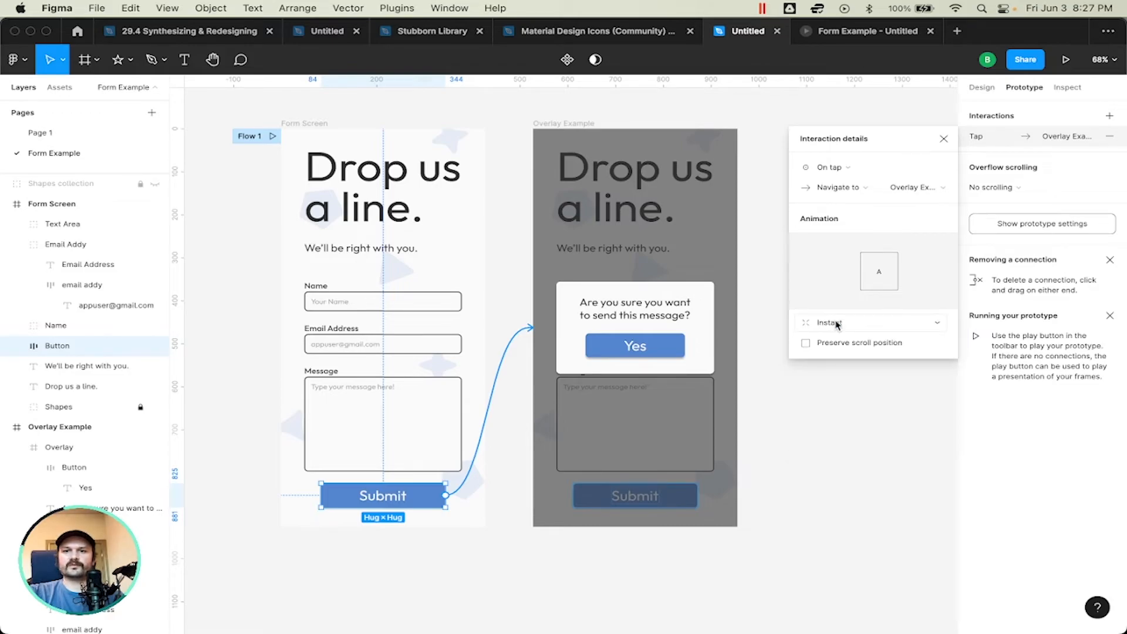
click(837, 325)
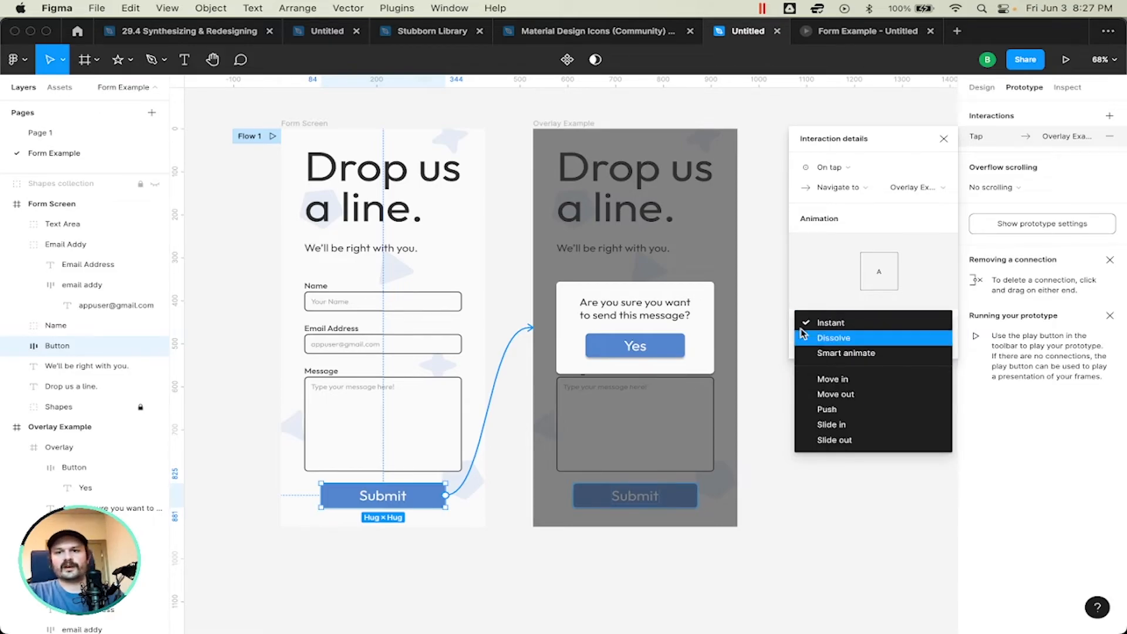
click(874, 222)
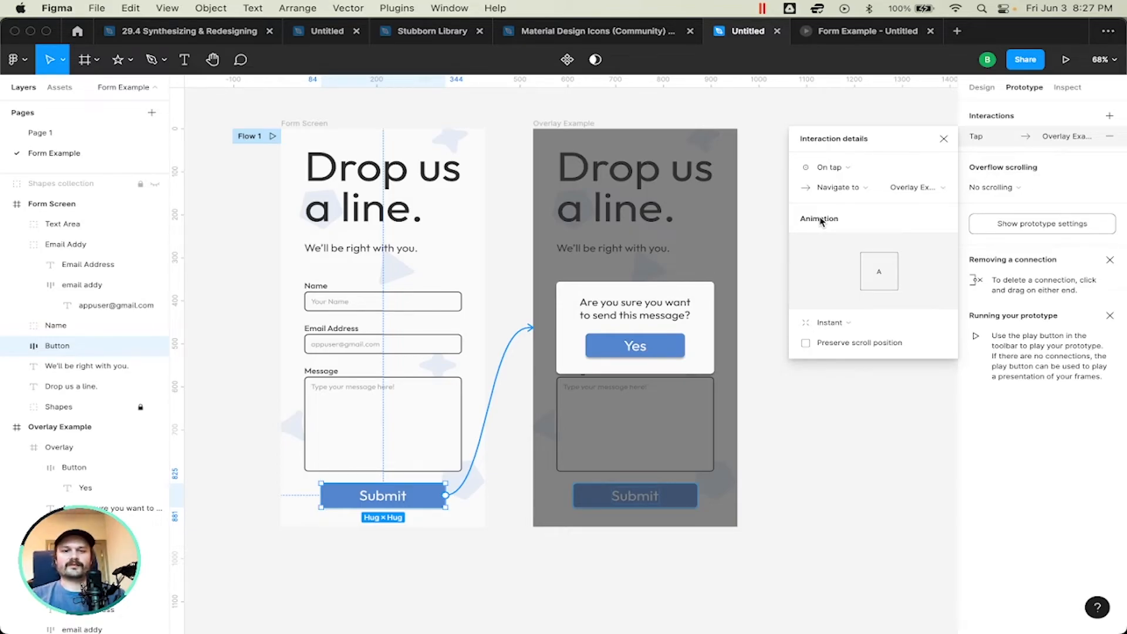
click(943, 140)
Step: Close the old Form Example preview and start a fresh prototype presentation from Form Screen
click(298, 123)
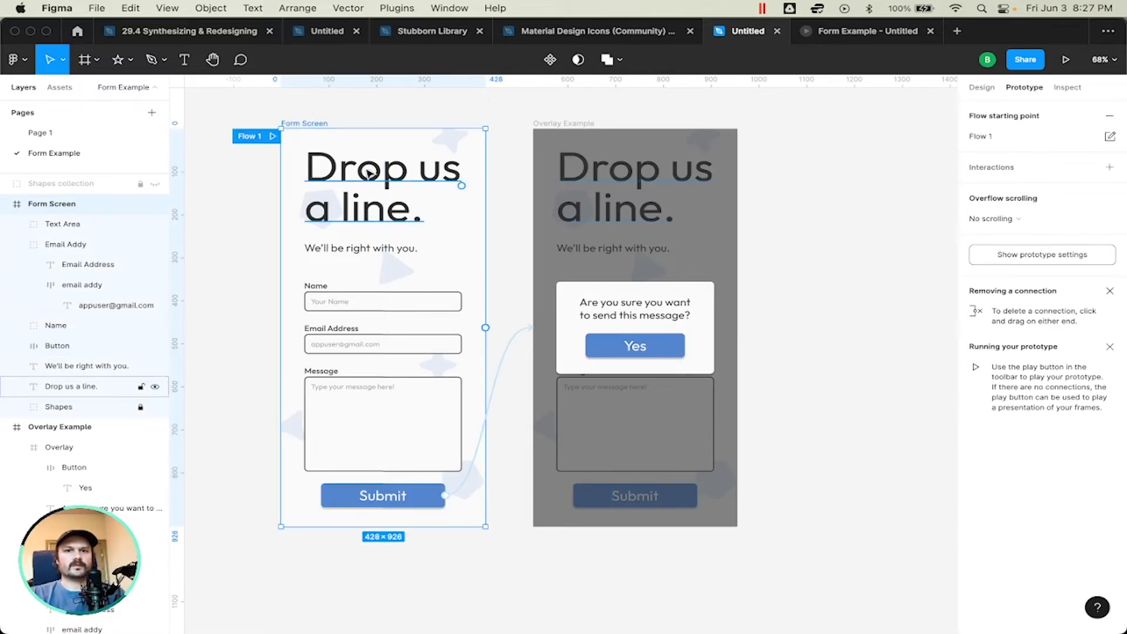
click(851, 43)
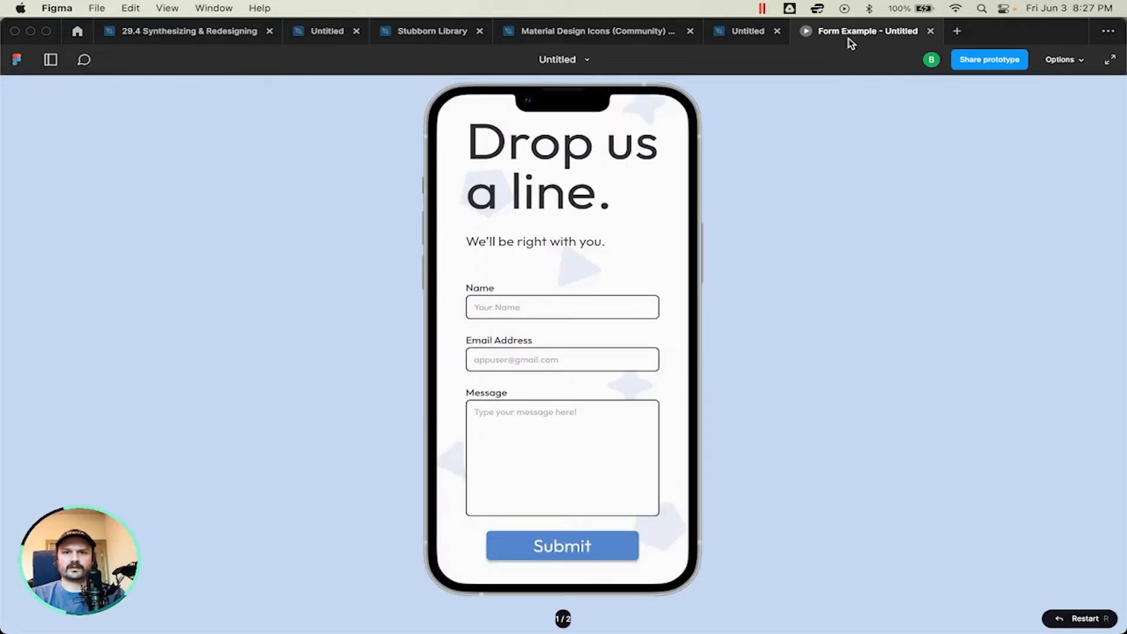
click(930, 33)
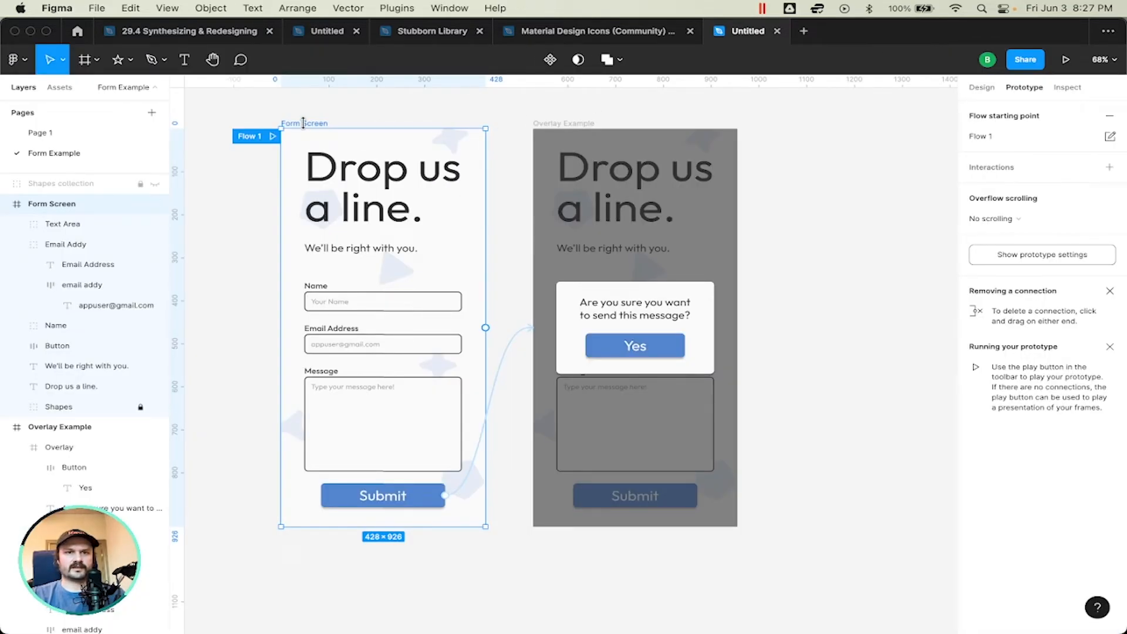
click(1063, 61)
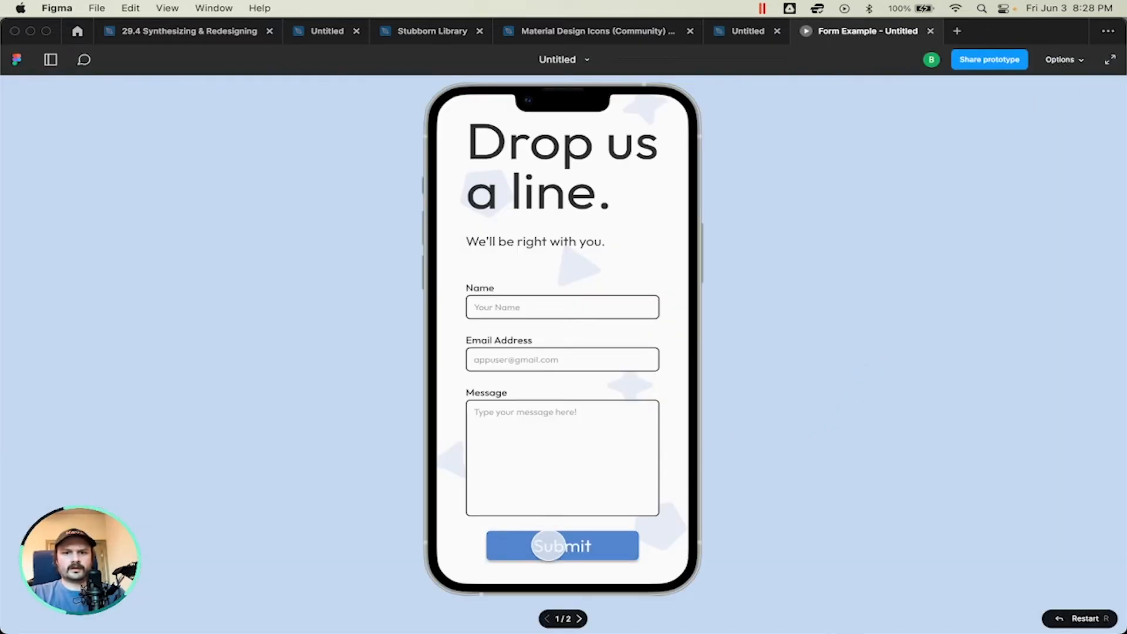
Step: Test the Submit button in the running prototype to check its transition to the confirmation overlay
click(548, 546)
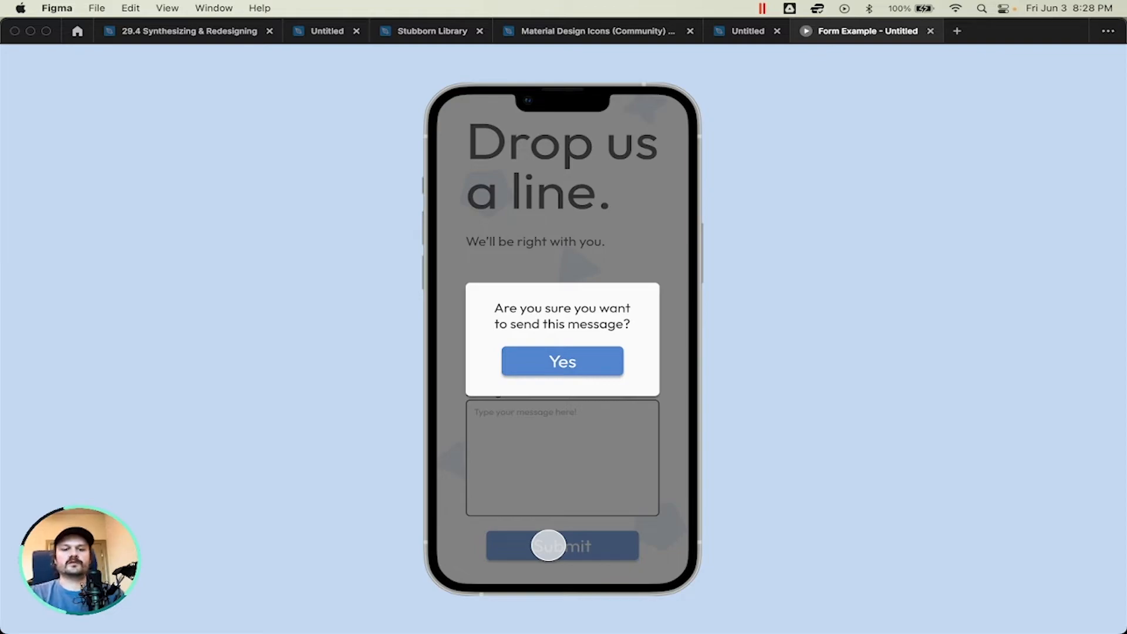
click(549, 546)
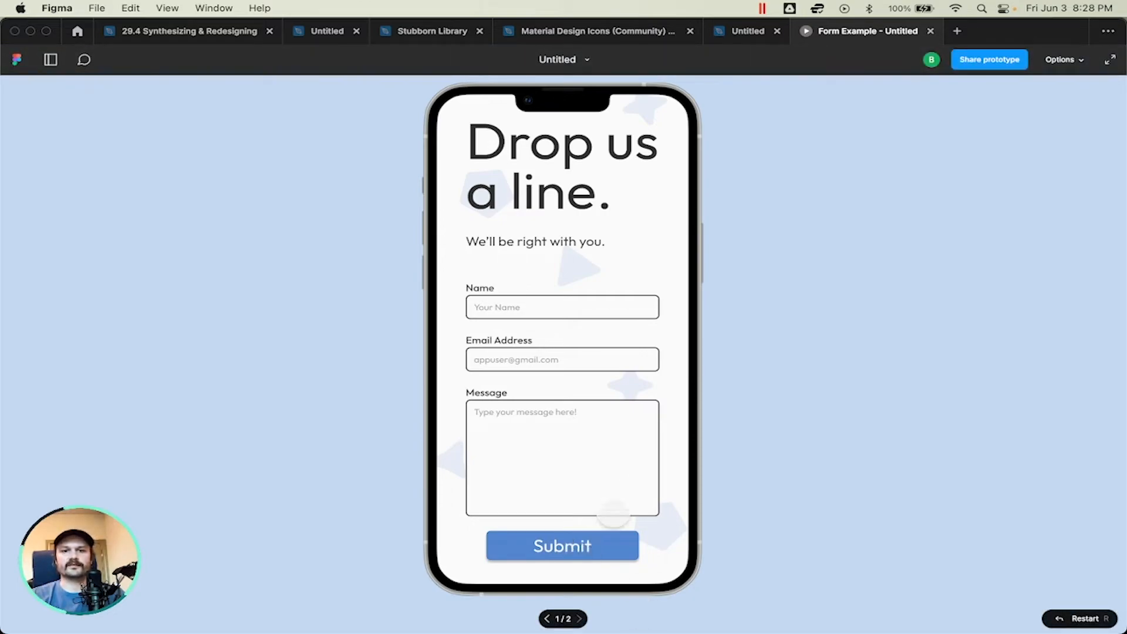
click(582, 543)
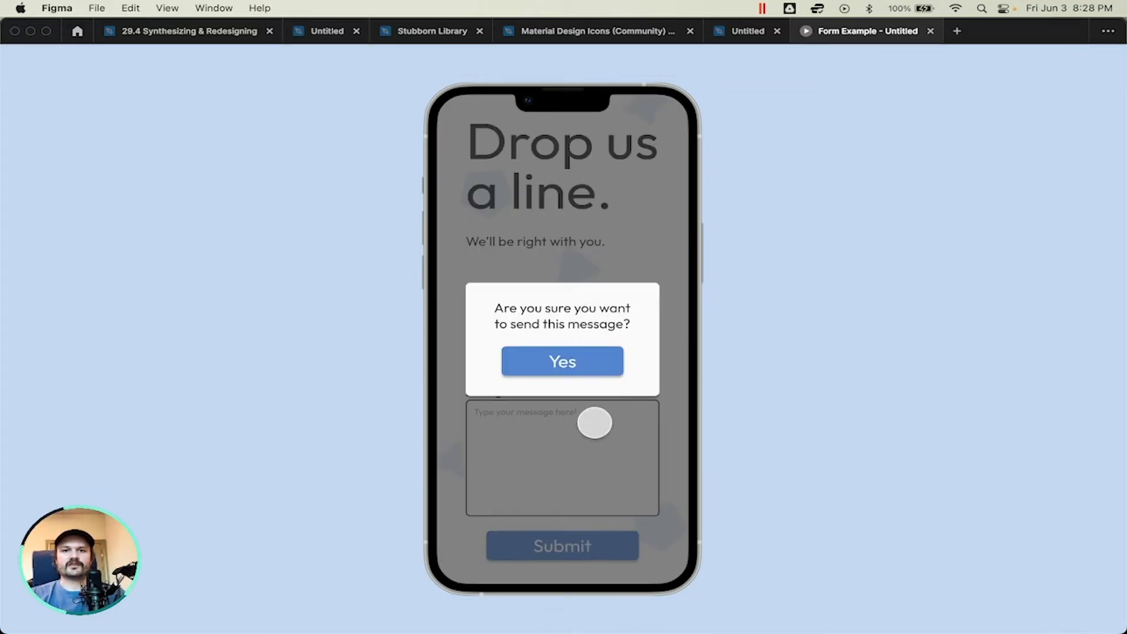
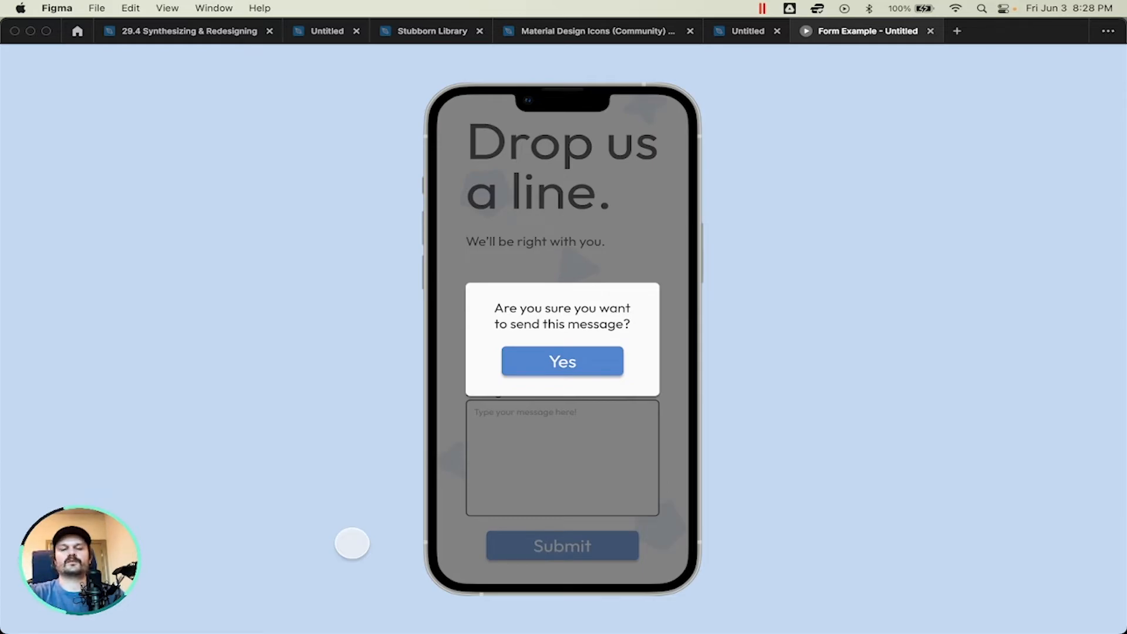
Step: Close the prototype preview and move the Overlay Example frame farther away from Form Screen to open space between them
click(931, 30)
click(827, 274)
scroll(827, 274, left, 2)
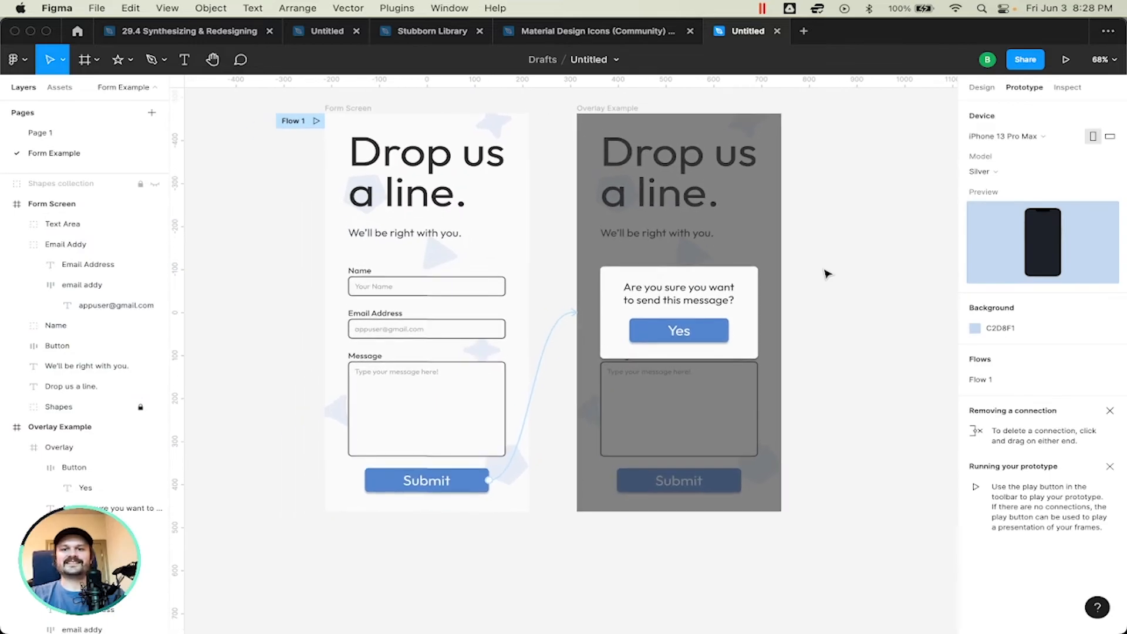
scroll(826, 273, down, 3)
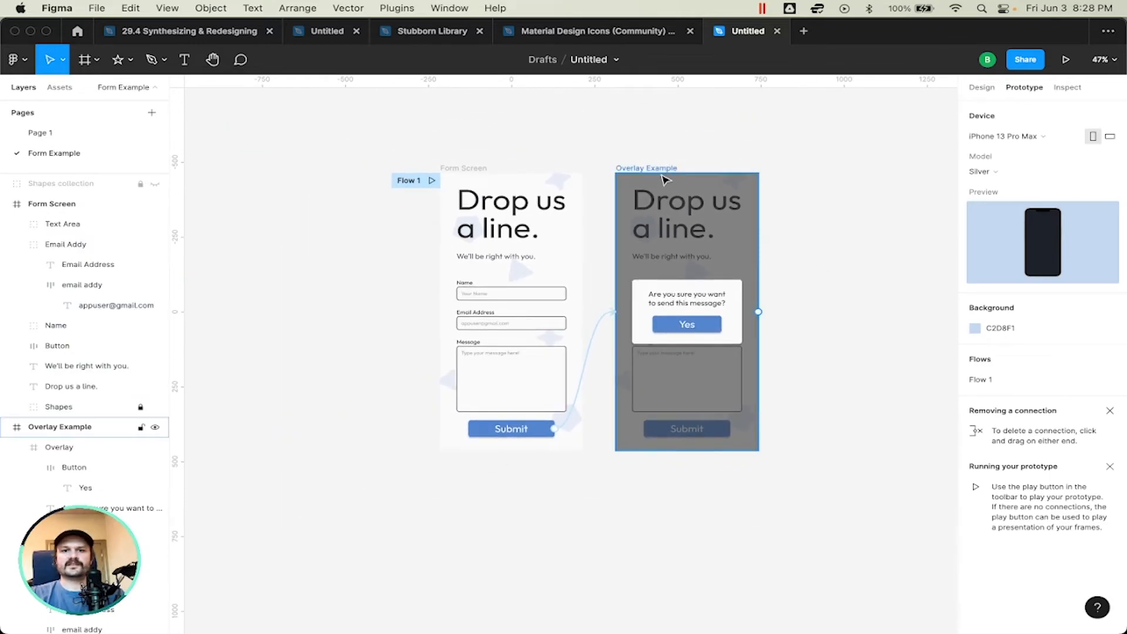
drag(667, 170, 867, 175)
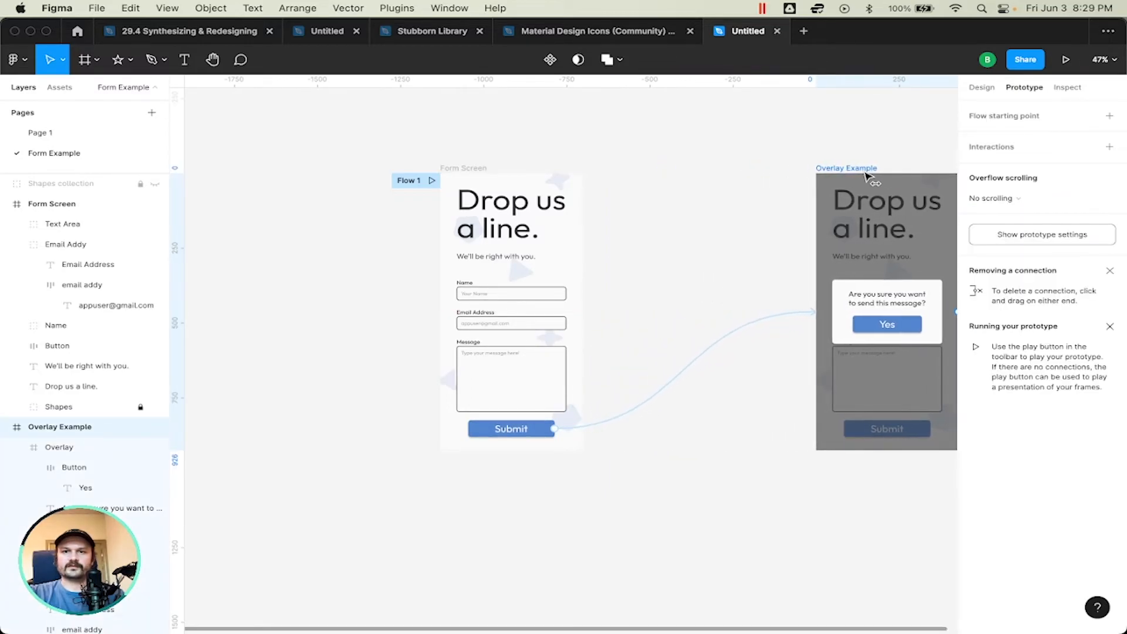
click(673, 168)
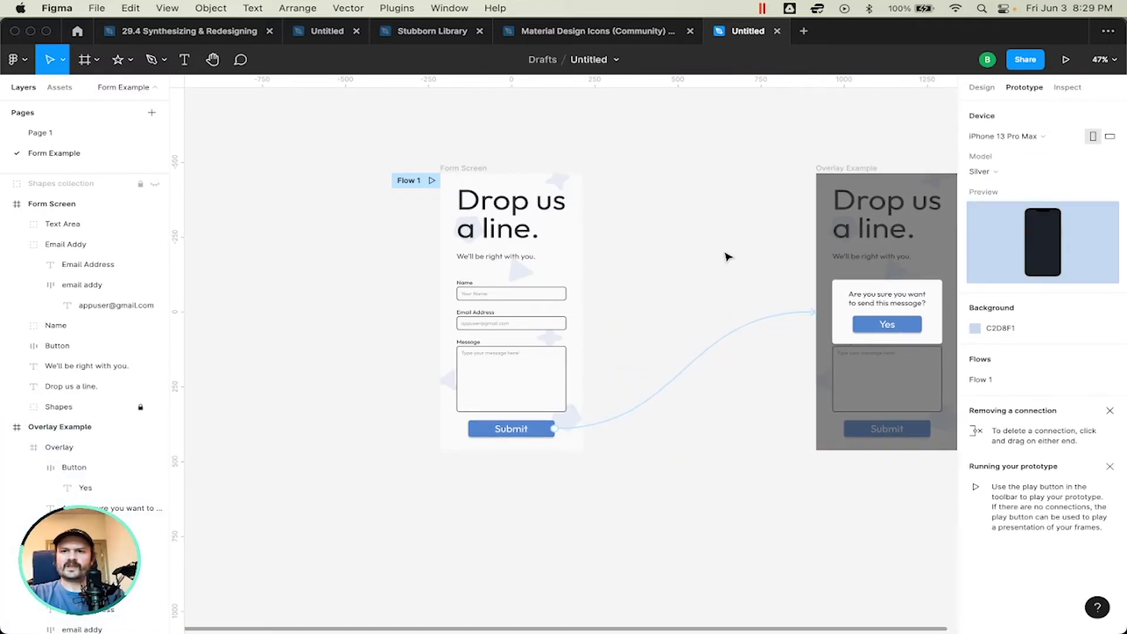
Step: Duplicate the Overlay confirmation popup out of Overlay Example into the empty space between the two screens
scroll(717, 237, right, 5)
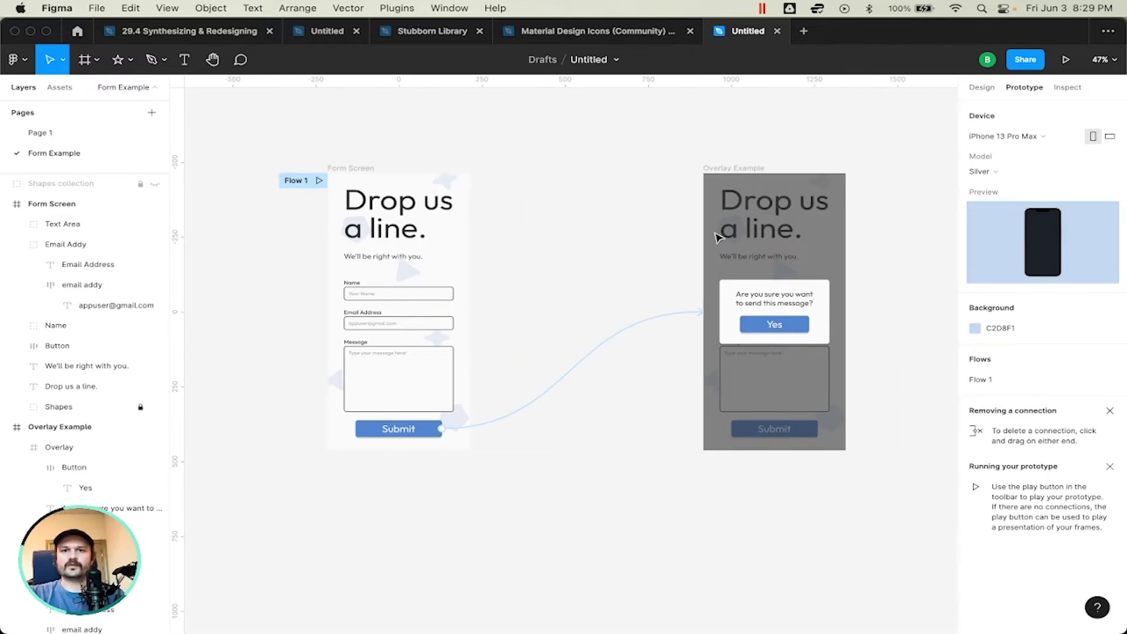
scroll(717, 237, left, 2)
scroll(717, 238, right, 10)
scroll(717, 238, left, 8)
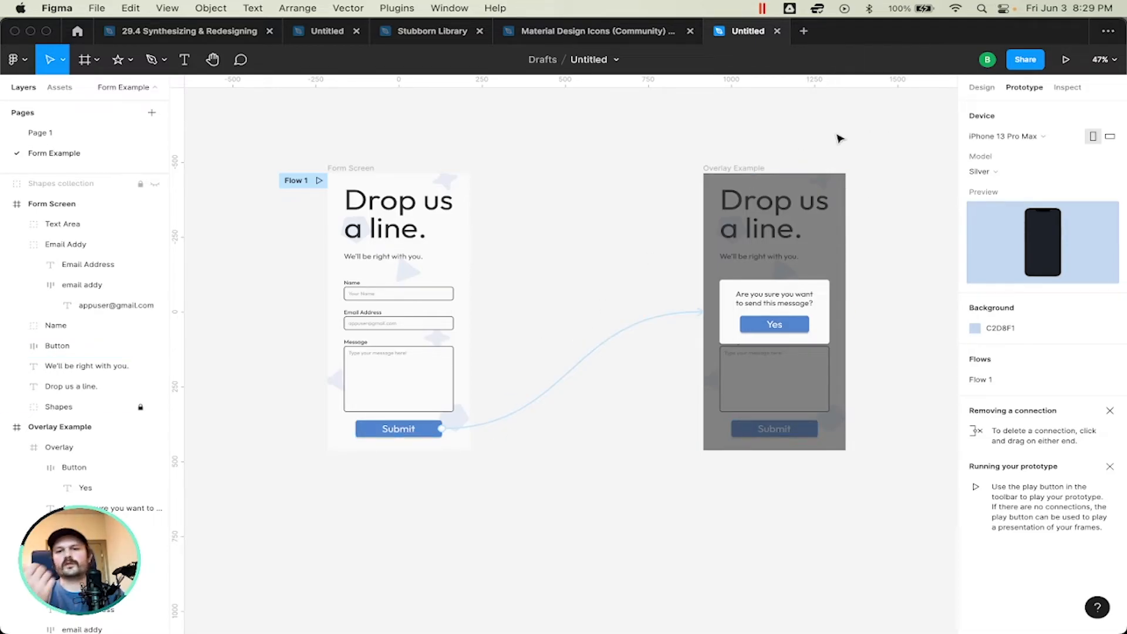
click(744, 295)
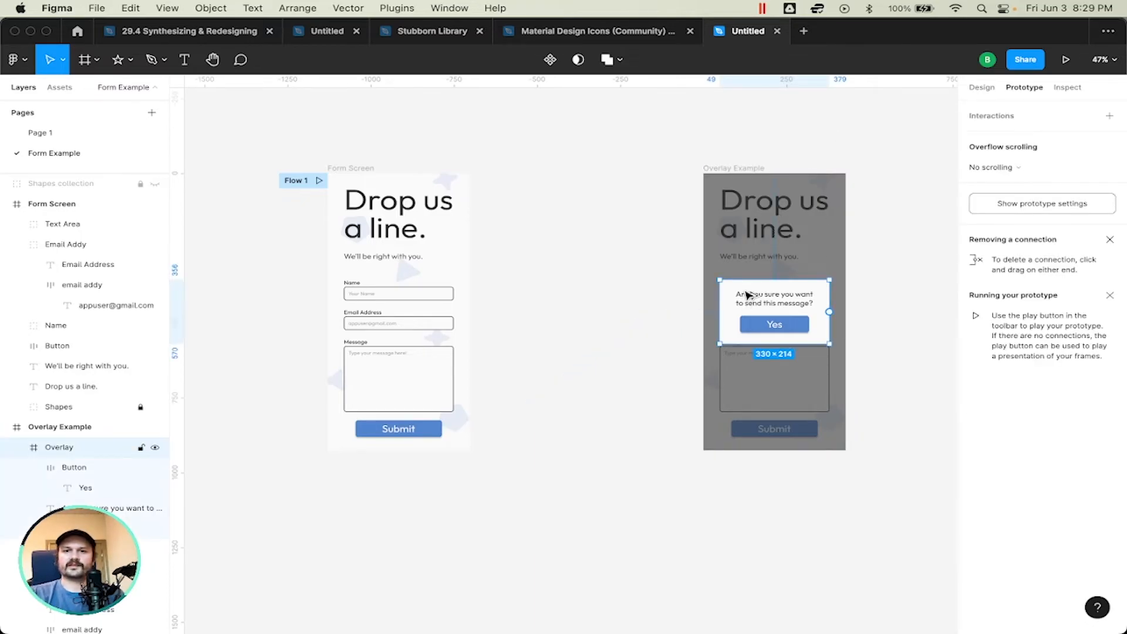
drag(745, 296, 568, 284)
click(573, 256)
scroll(524, 325, up, 5)
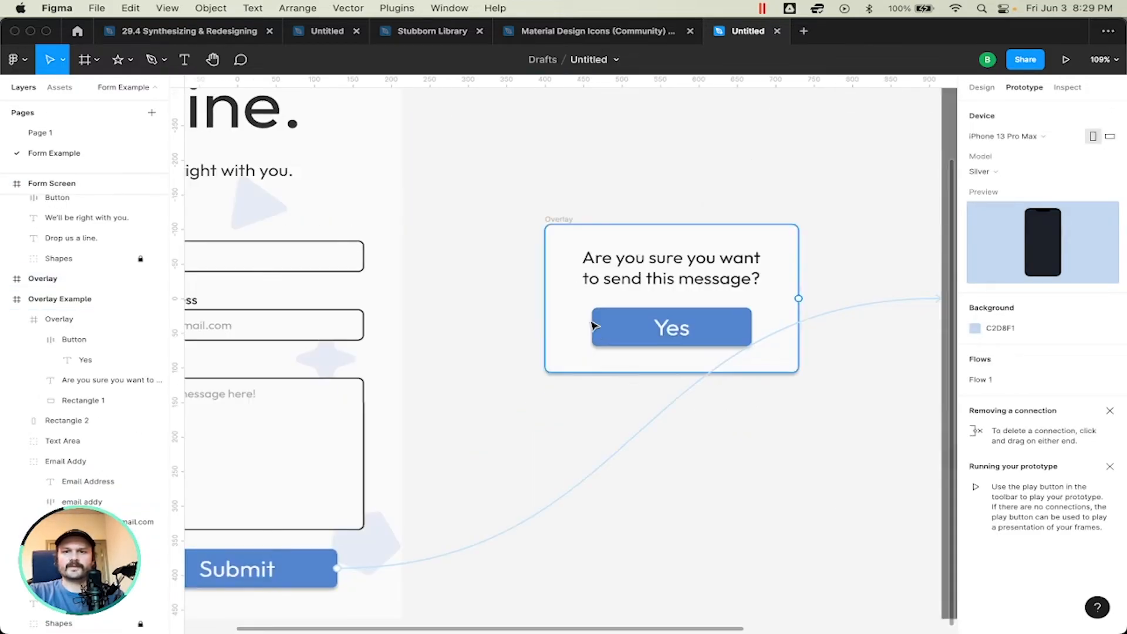
Step: Stretch the standalone popup's white background rectangle downward to about 403 high
scroll(580, 326, down, 2)
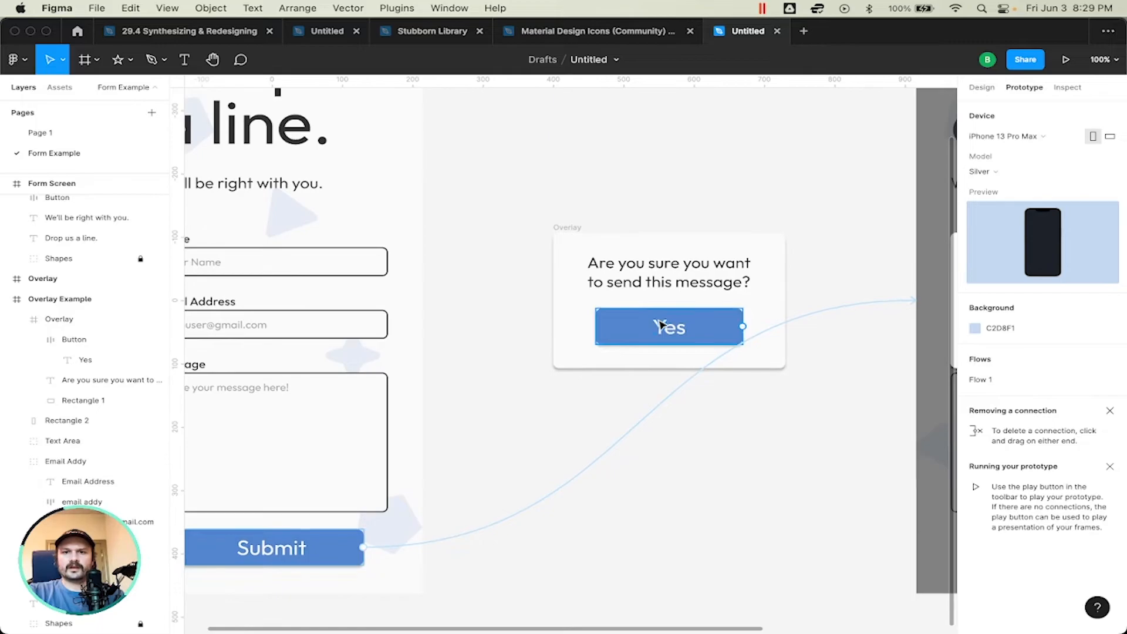
click(608, 360)
drag(653, 371, 670, 494)
click(629, 362)
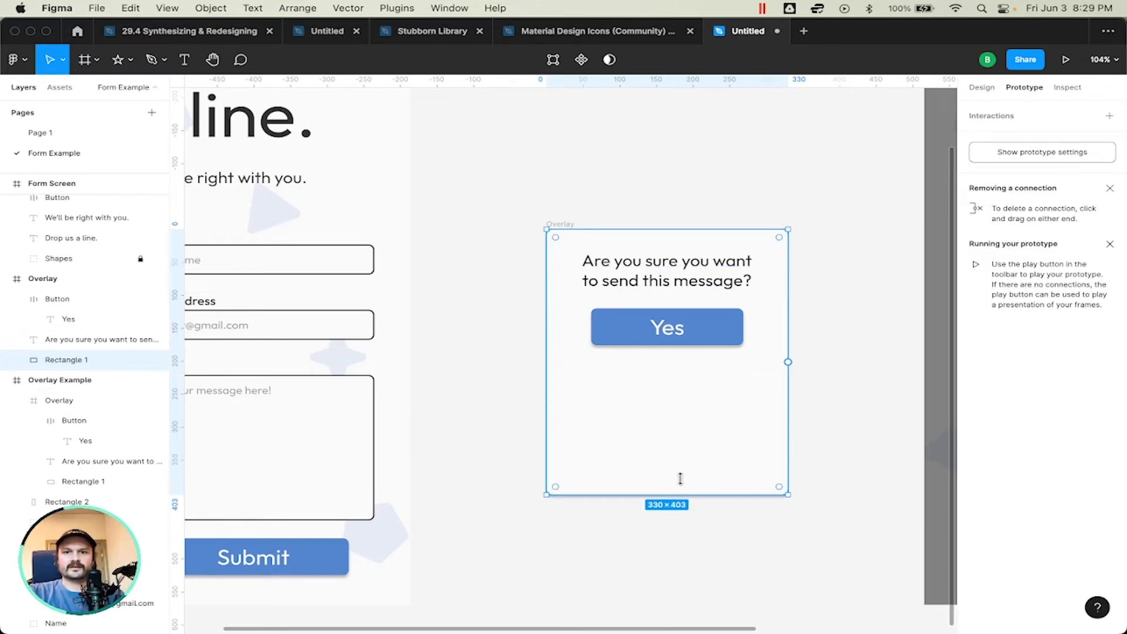
Step: Duplicate the Yes button below itself in the standalone popup and change the copy's label to No
double_click(727, 316)
key(Escape)
click(722, 368)
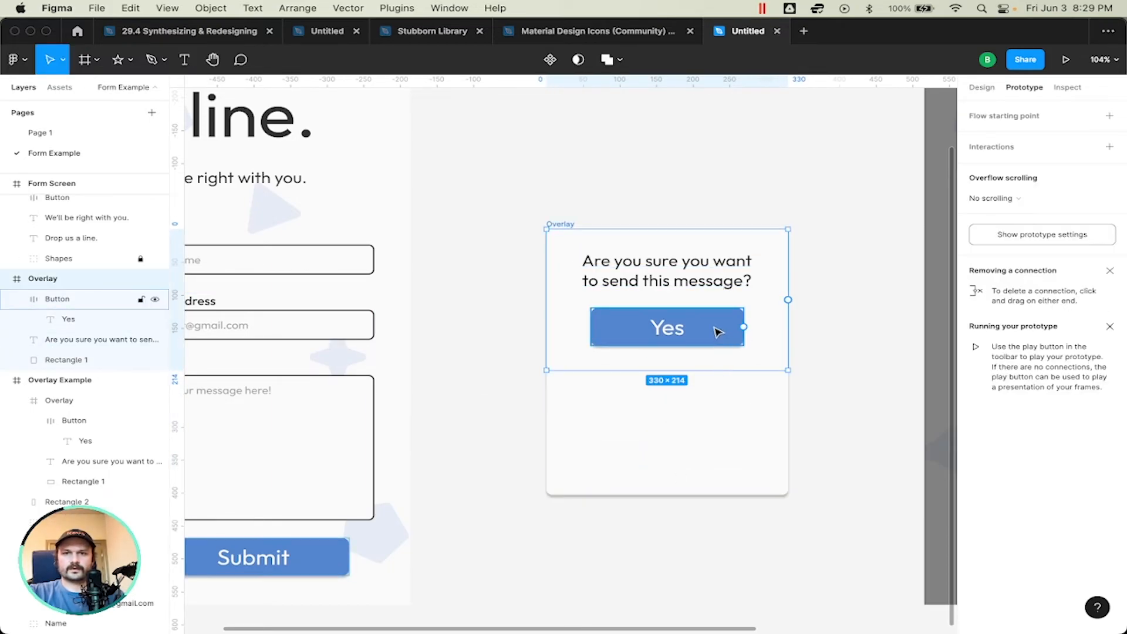
alt+drag(720, 330, 721, 393)
double_click(716, 382)
text(No)
key(Escape)
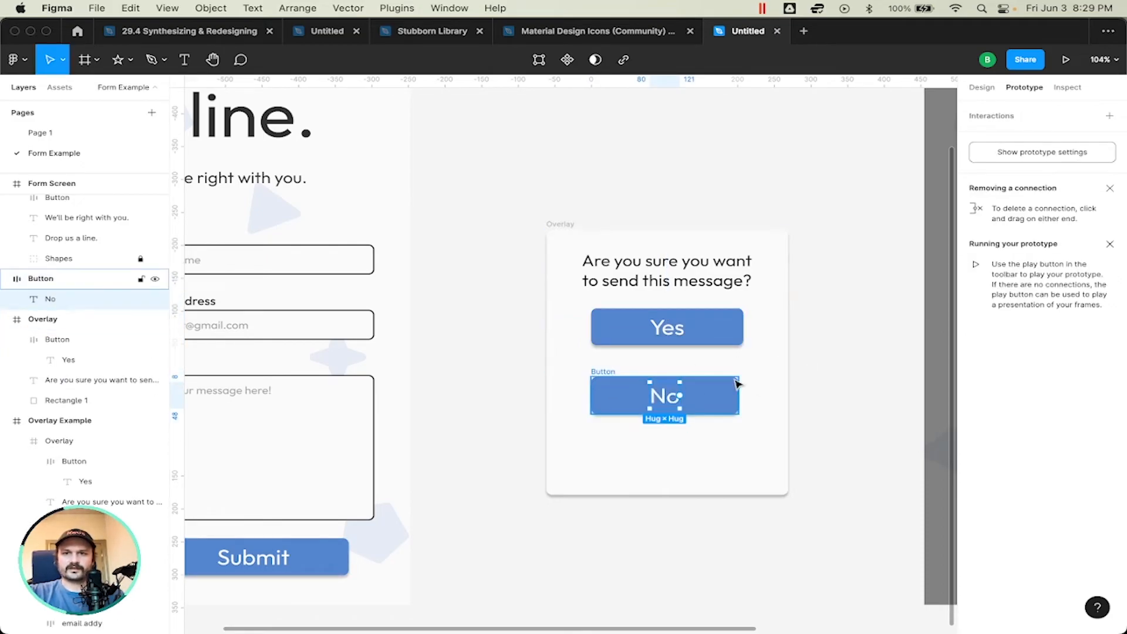
Step: Change the No button's fill to red CE5C54
key(shift+e)
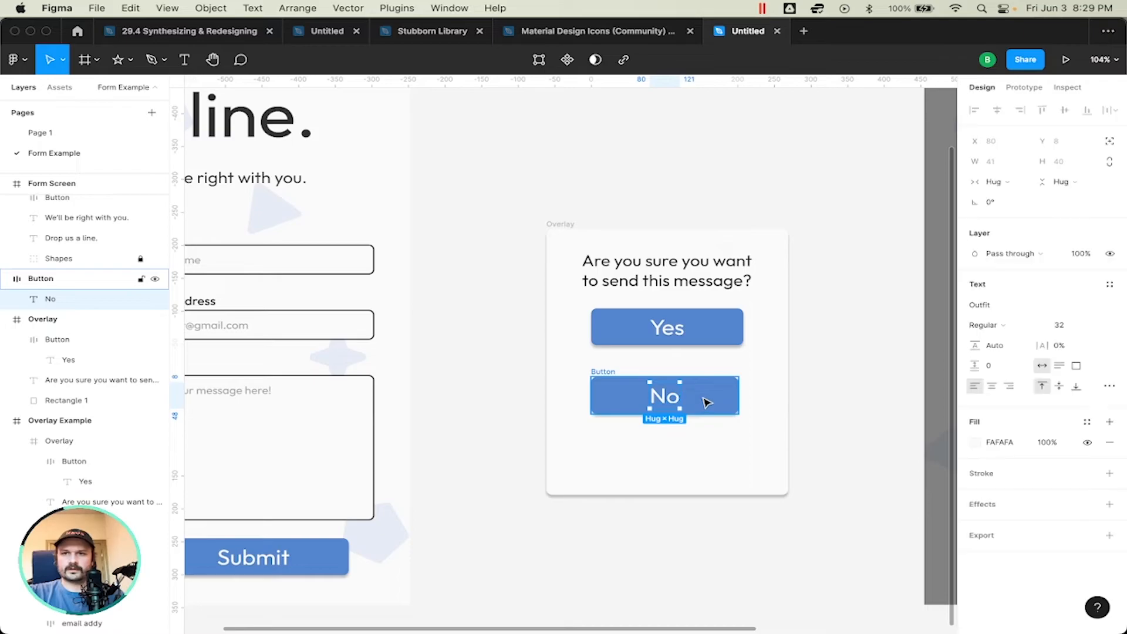
click(714, 402)
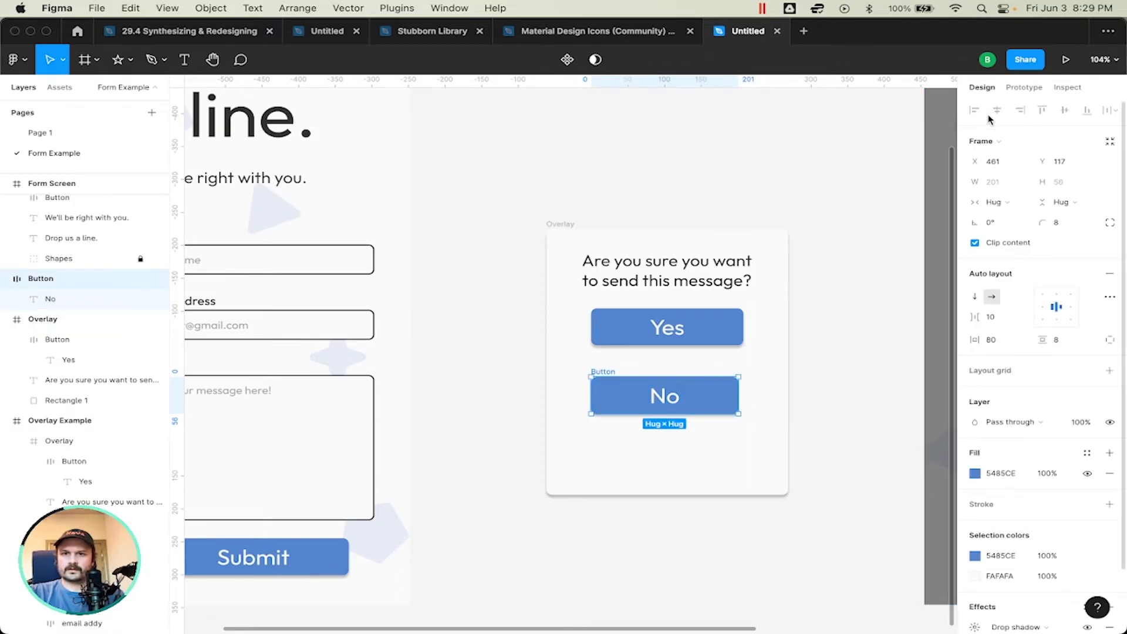
click(672, 405)
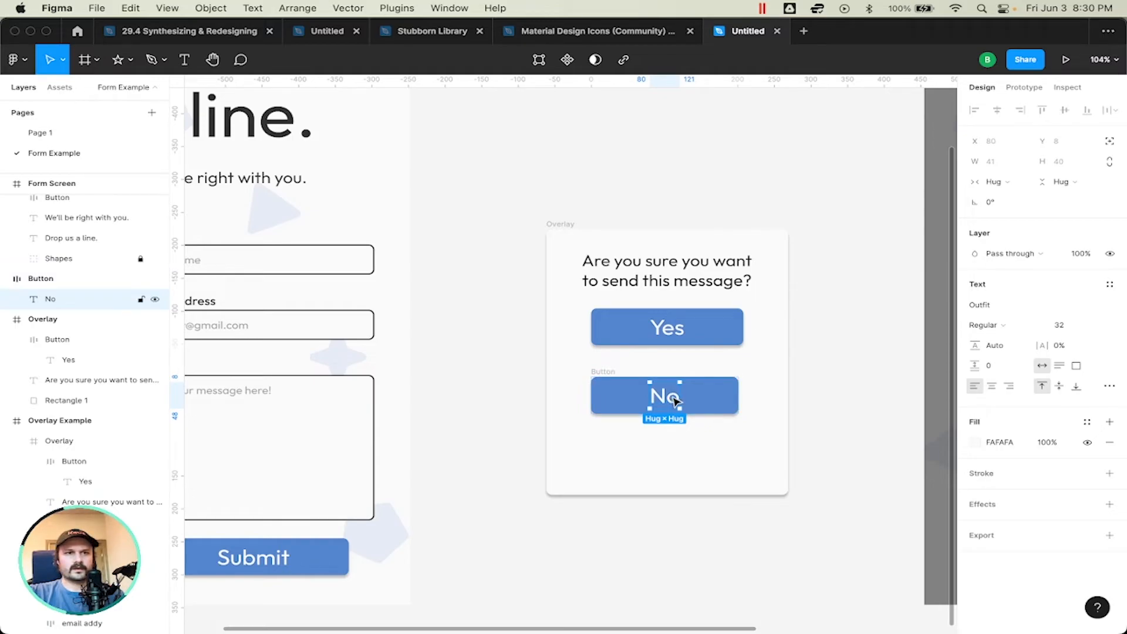
key(Escape)
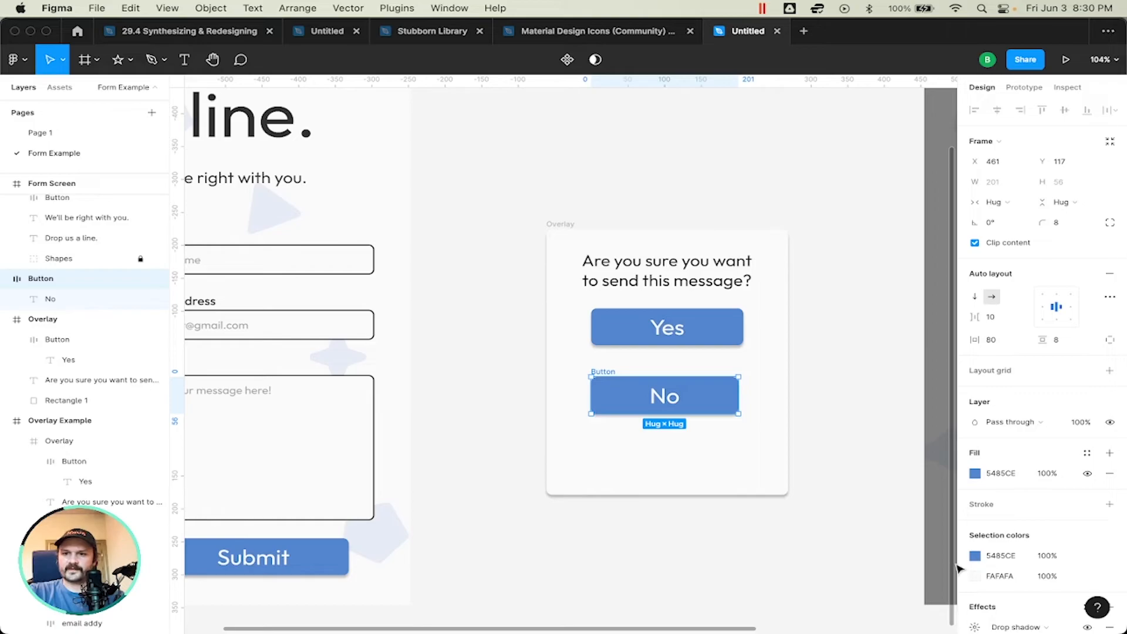
click(975, 473)
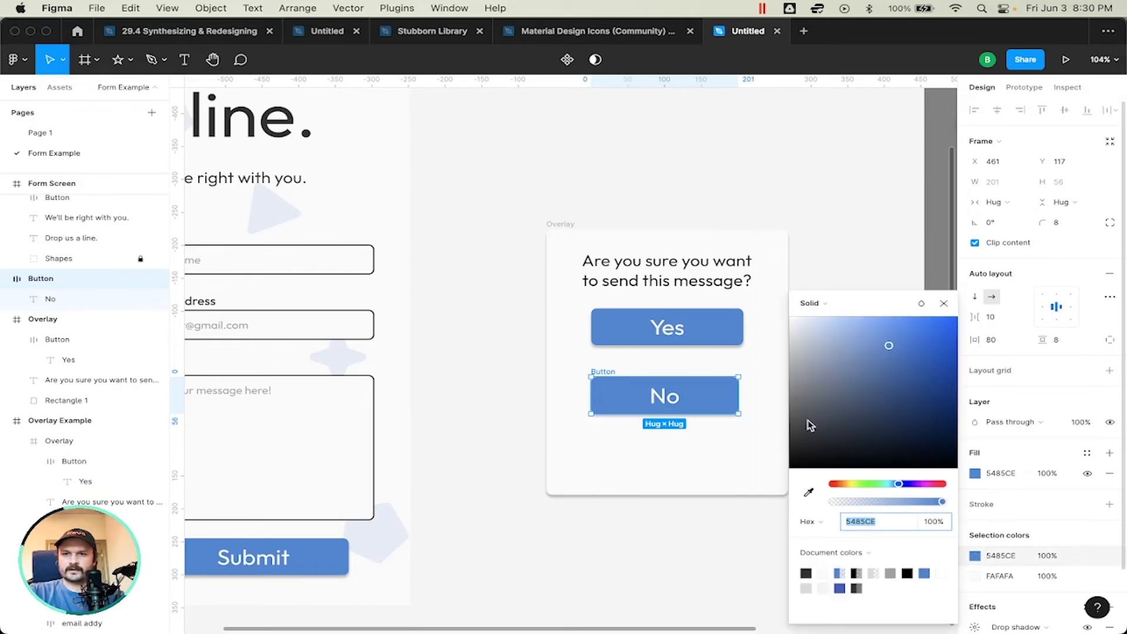
drag(857, 476, 832, 487)
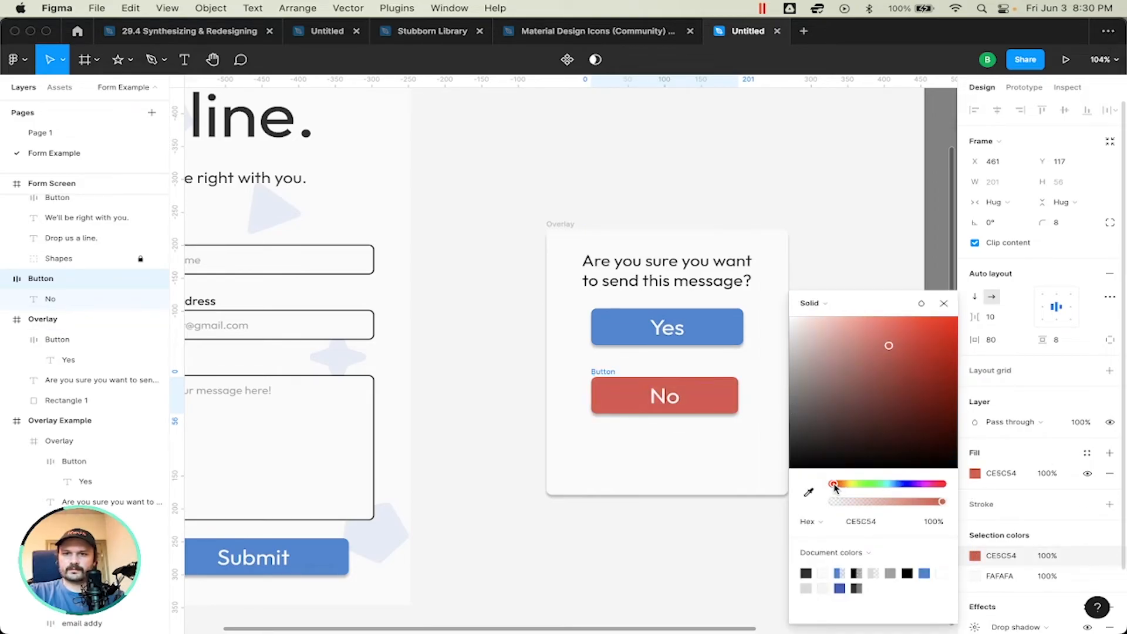
click(944, 303)
Step: Nudge the No button up close beneath Yes and shorten the popup's background rectangle to about 289 high
click(719, 492)
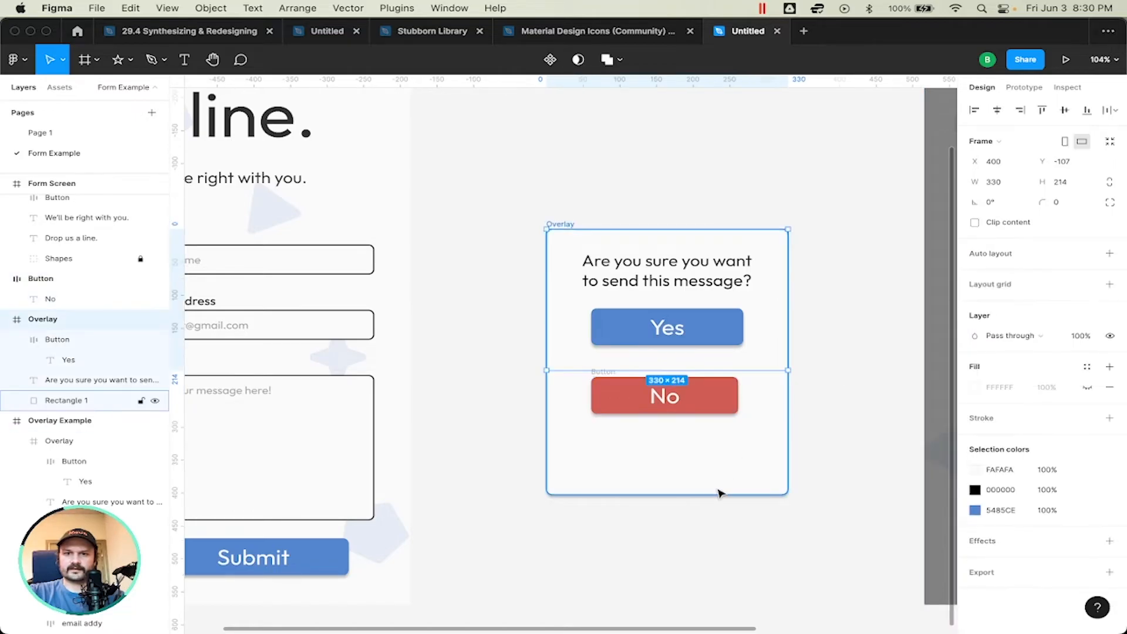
click(718, 498)
drag(716, 495, 717, 449)
click(731, 386)
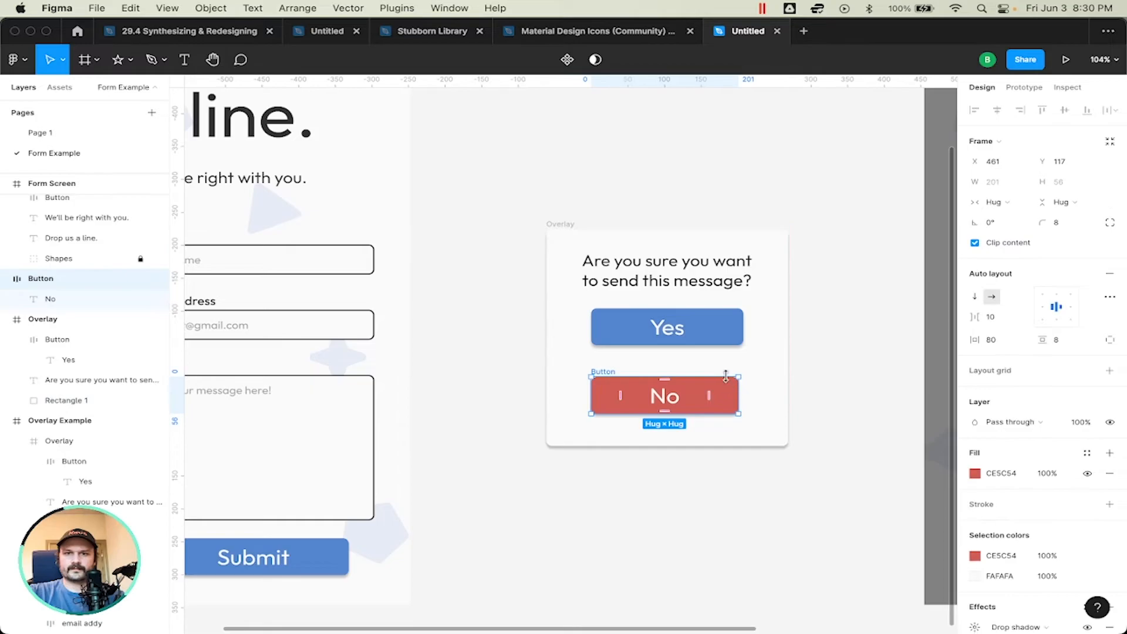
key(shift+Up)
key(shift+Up)
scroll(725, 405, up, 1)
click(729, 439)
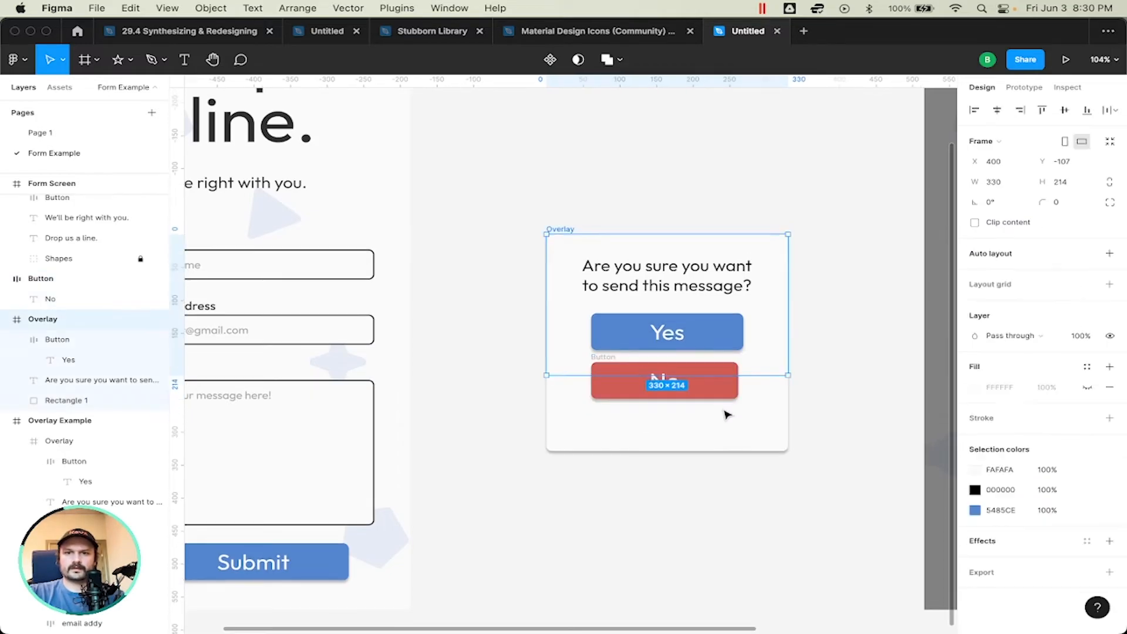
click(730, 453)
drag(754, 451, 755, 425)
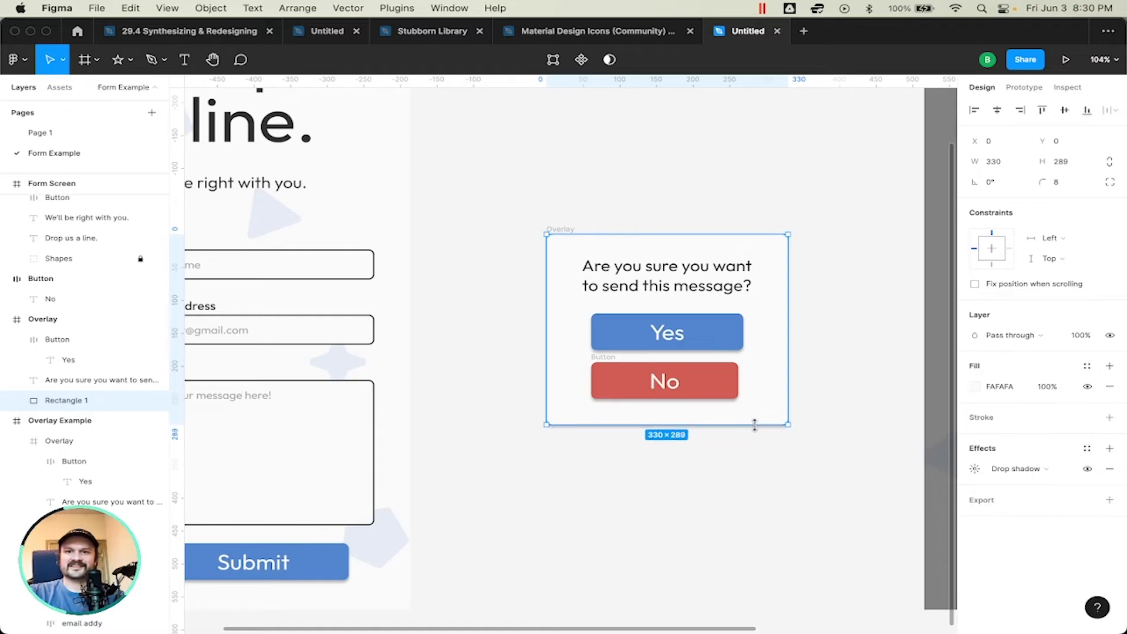
click(871, 382)
Step: Widen the No button to about 208 so both its edges line up with the Yes button
click(732, 380)
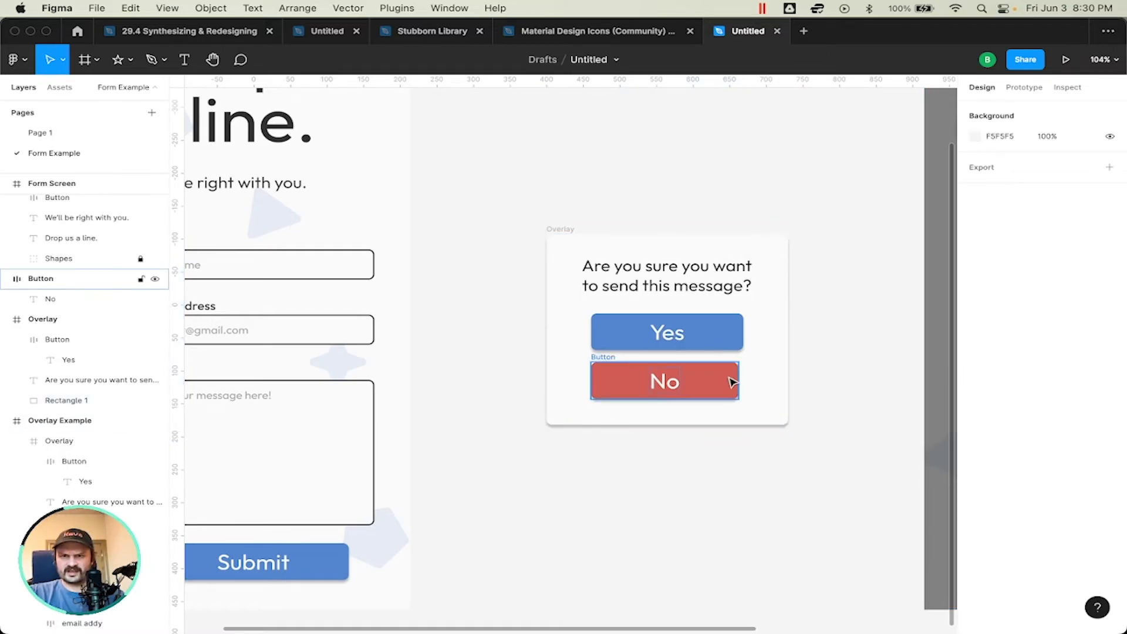
scroll(749, 352, up, 4)
drag(736, 383, 741, 376)
scroll(743, 383, up, 5)
scroll(744, 383, up, 4)
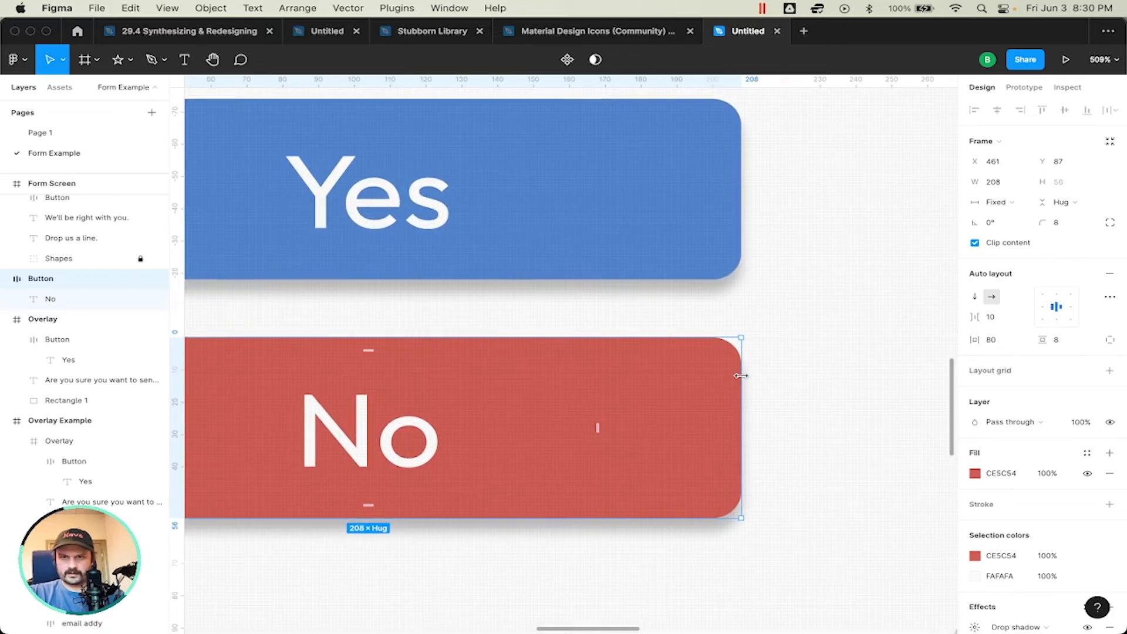
mouse_move(176, 351)
mouse_down()
mouse_move(486, 360)
mouse_move(744, 390)
mouse_move(261, 376)
mouse_move(156, 359)
mouse_move(181, 371)
mouse_up()
scroll(488, 347, down, 10)
Step: Extend the standalone Overlay frame's height to 289 so it encloses the whole popup background and the No button
scroll(485, 345, left, 4)
scroll(485, 345, up, 2)
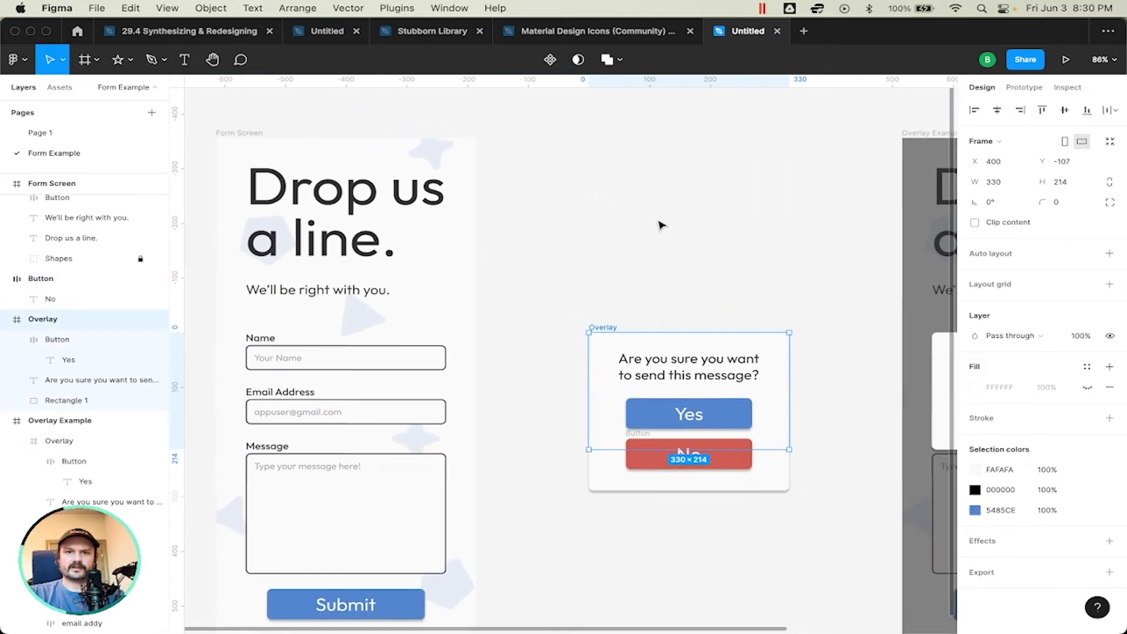
scroll(662, 225, right, 4)
scroll(662, 225, down, 3)
click(646, 187)
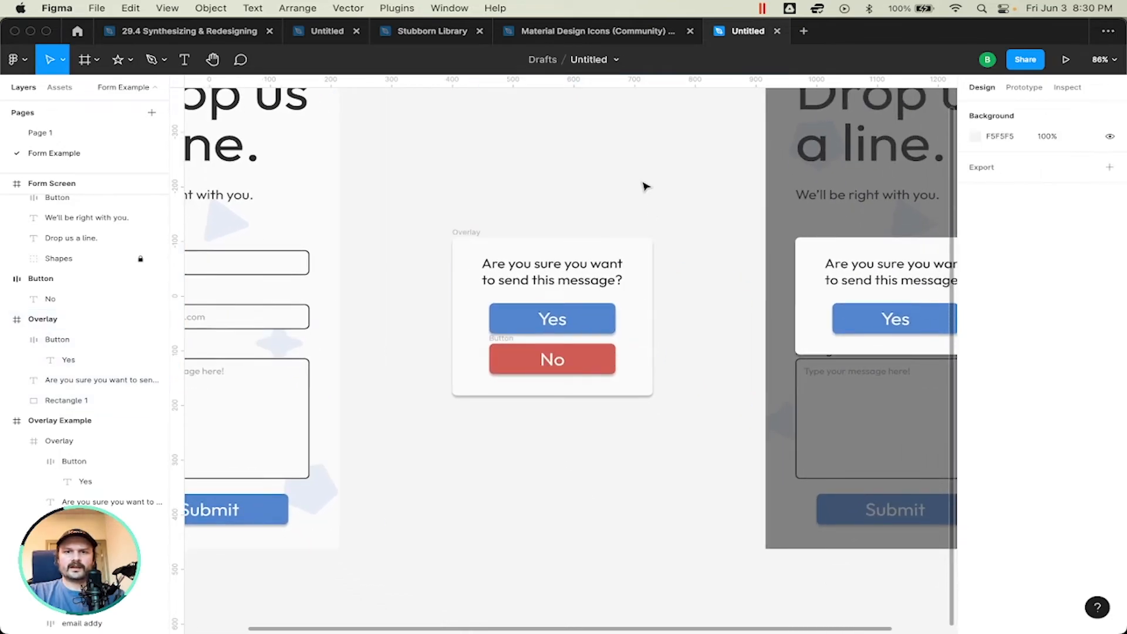
click(559, 269)
key(Escape)
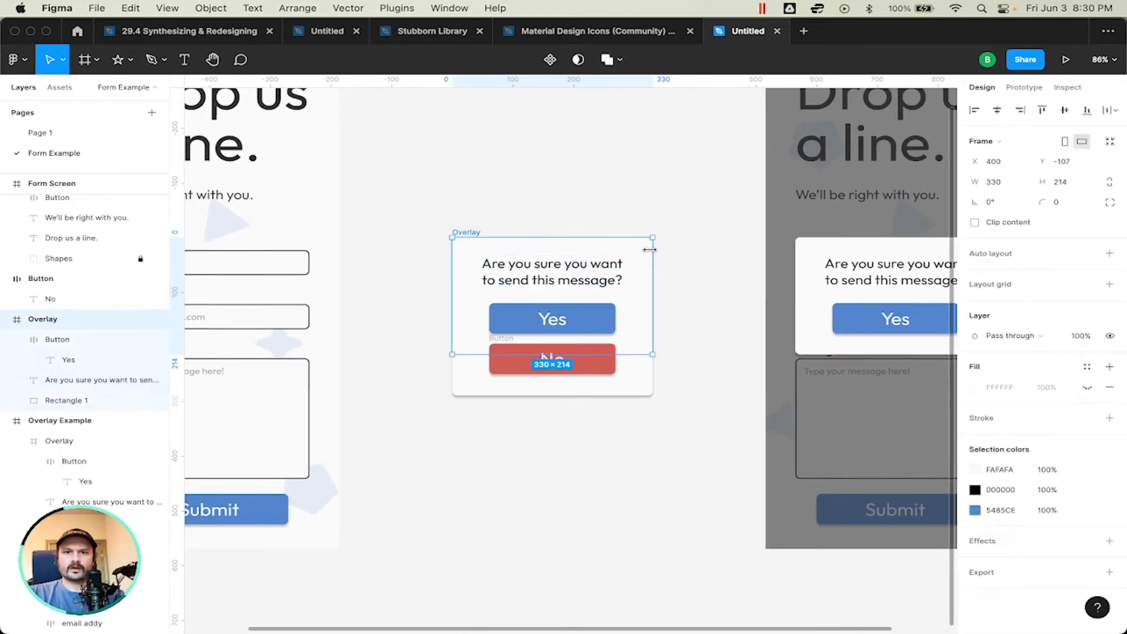
drag(627, 354, 627, 397)
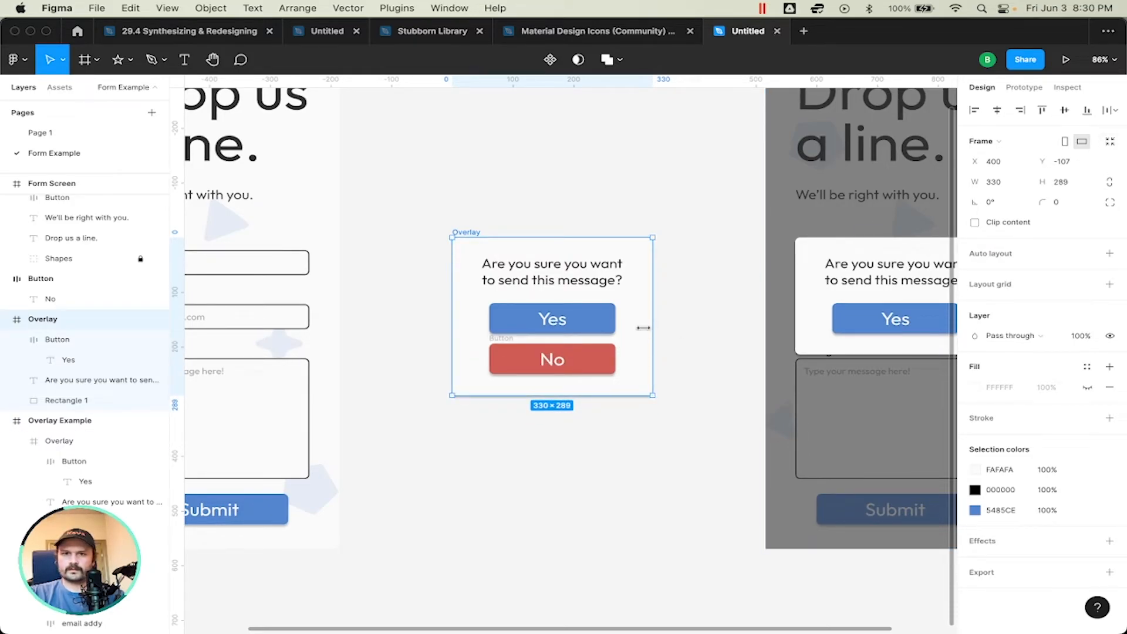
click(707, 327)
Step: Compare the standalone Yes/No popup with the full Overlay Example screen and Form Screen, finishing with the standalone Overlay frame selected
scroll(707, 328, down, 2)
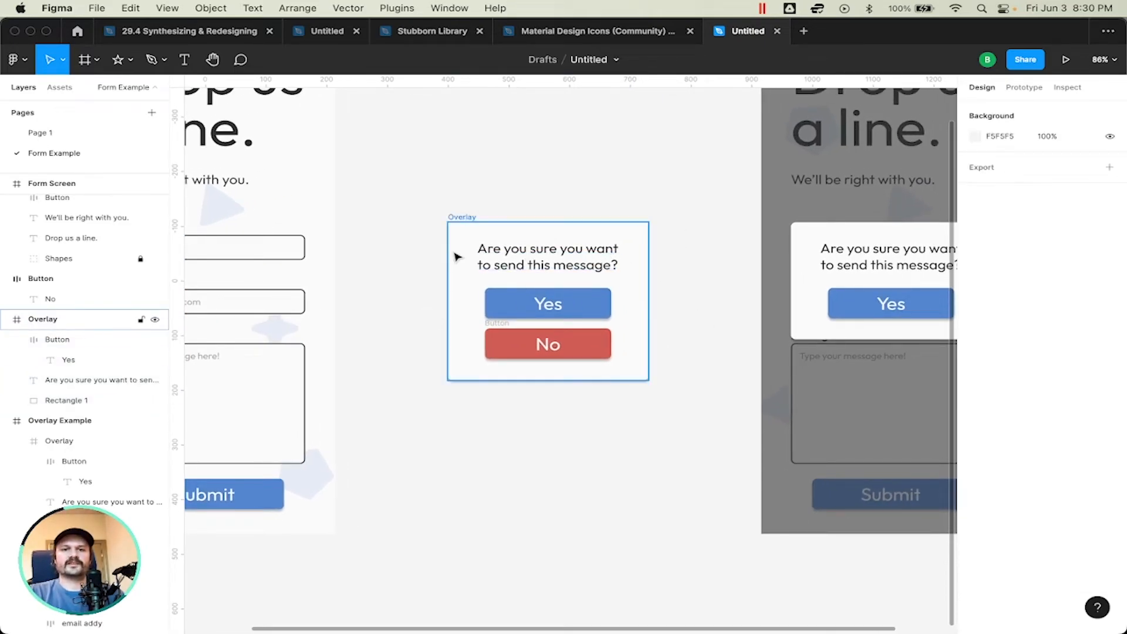
scroll(458, 256, down, 5)
scroll(458, 256, up, 4)
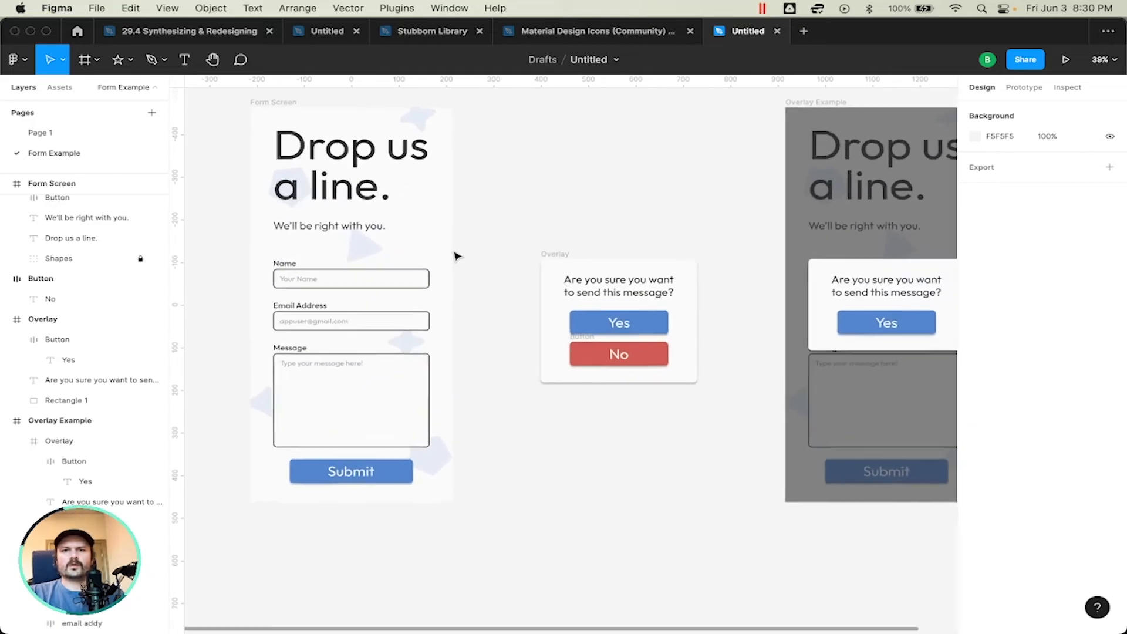
scroll(458, 256, left, 1)
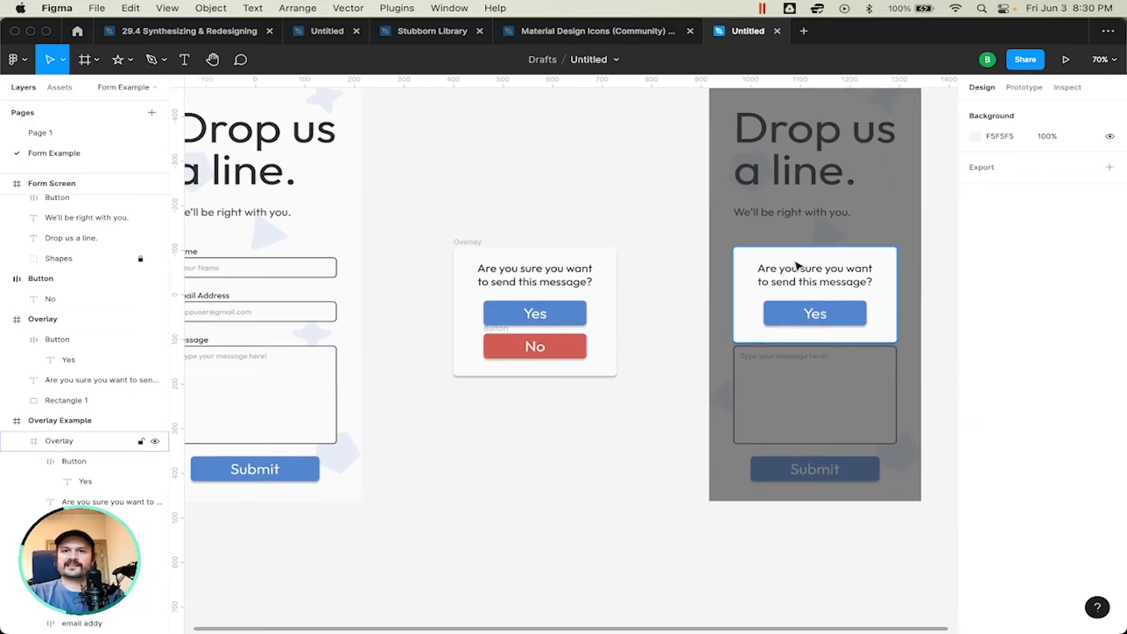
scroll(850, 185, right, 5)
scroll(849, 184, up, 1)
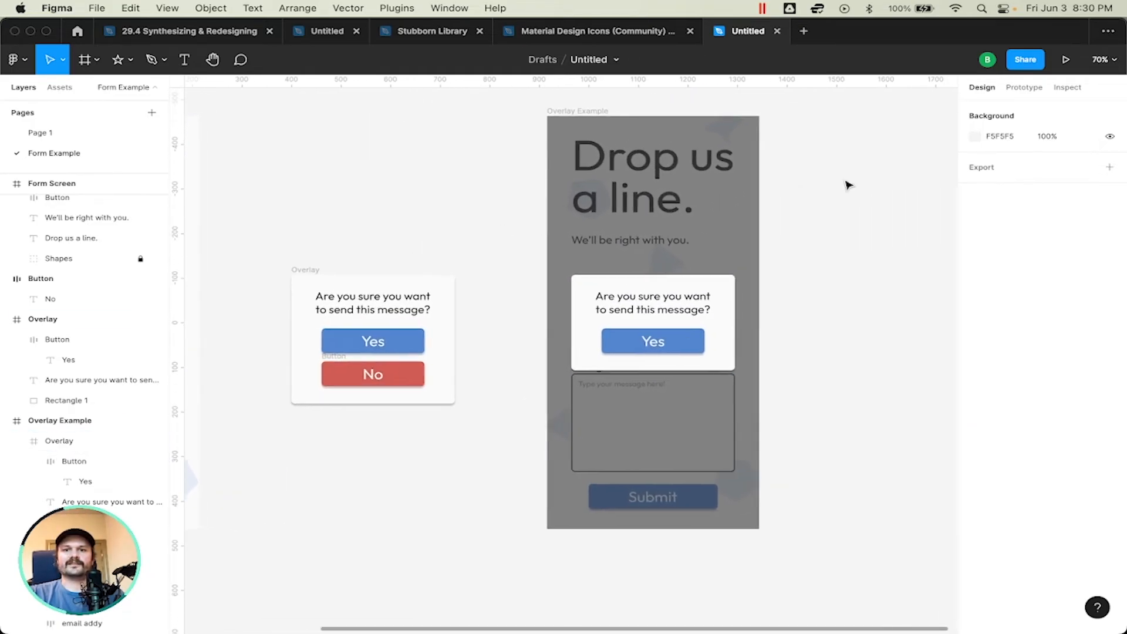
click(584, 111)
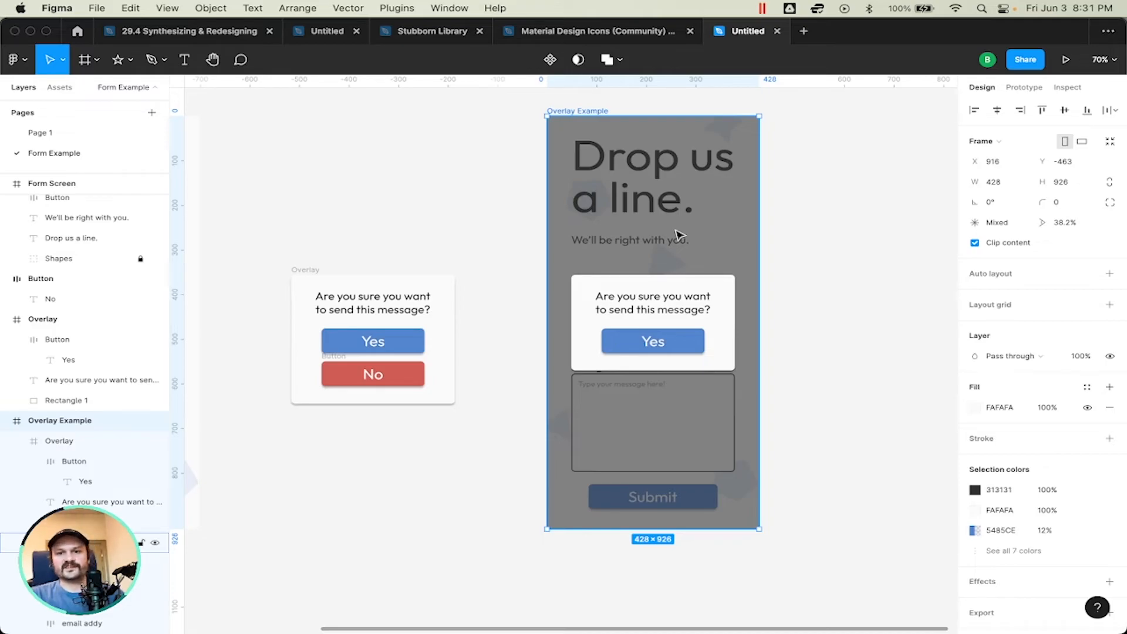
scroll(676, 235, left, 10)
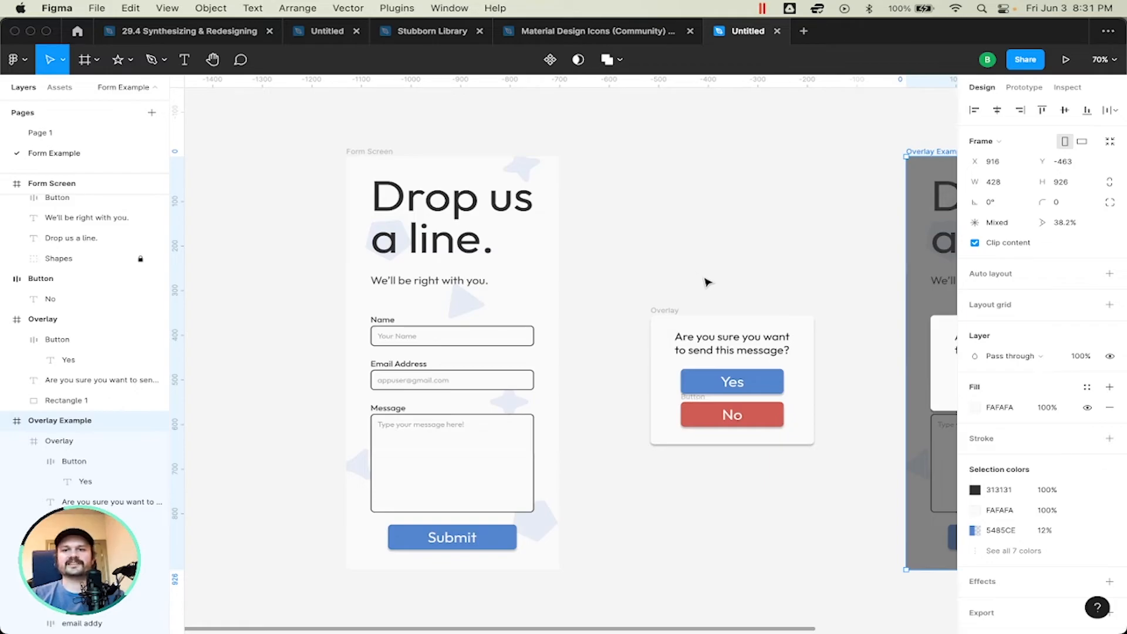
click(667, 312)
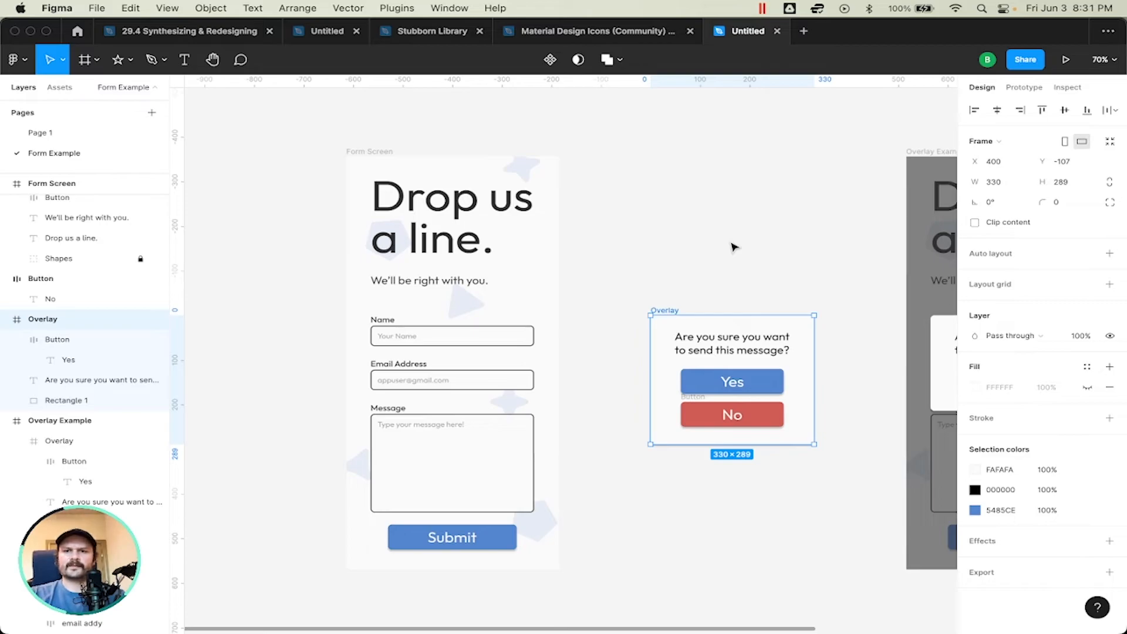
Step: Delete the outdated popup that has only a Yes button from the Overlay Example screen
click(699, 285)
click(699, 322)
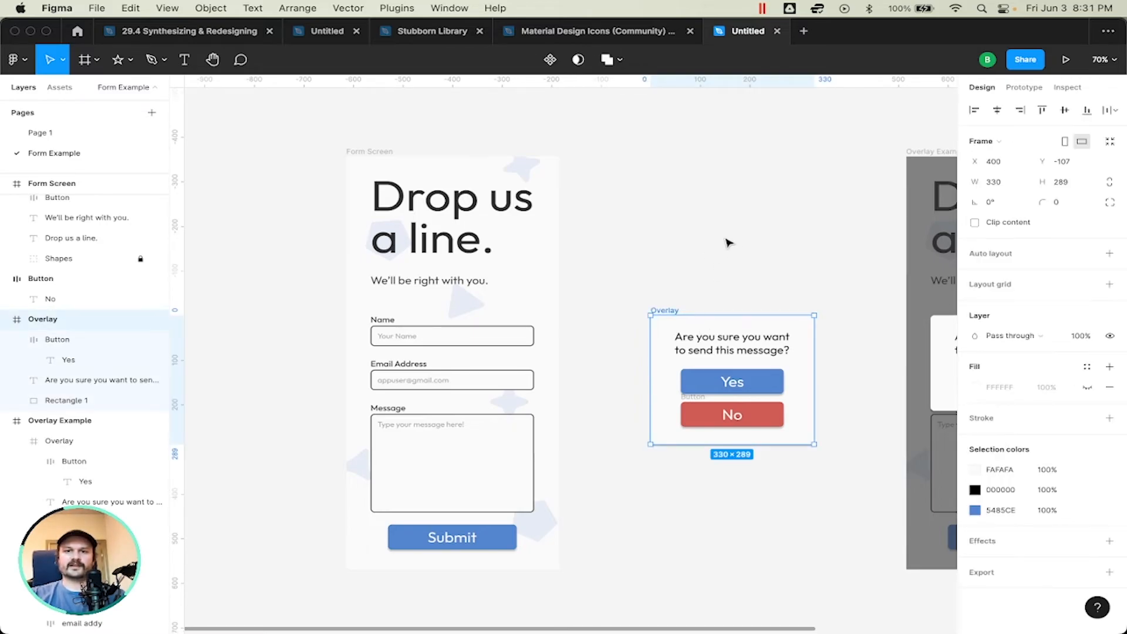
click(728, 242)
scroll(719, 244, right, 3)
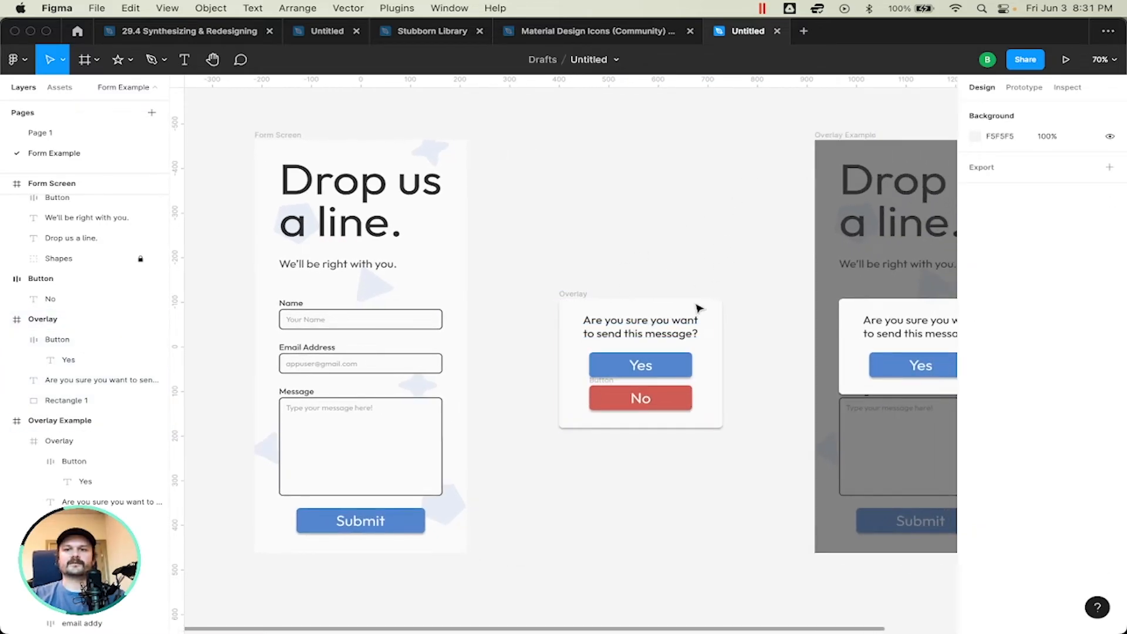
scroll(654, 254, right, 3)
click(819, 309)
key(Delete)
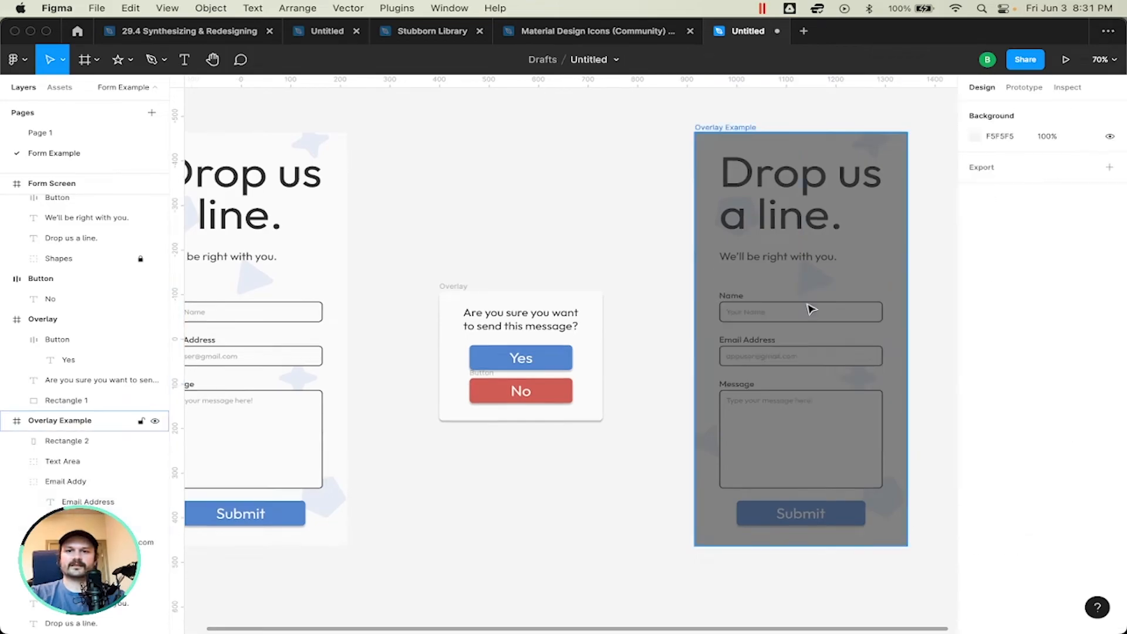
click(509, 305)
drag(509, 305, 790, 305)
key(super+z)
Step: Duplicate the standalone Overlay popup together with its No button onto the middle of the Overlay Example screen
drag(370, 236, 640, 459)
drag(566, 321, 844, 322)
click(448, 199)
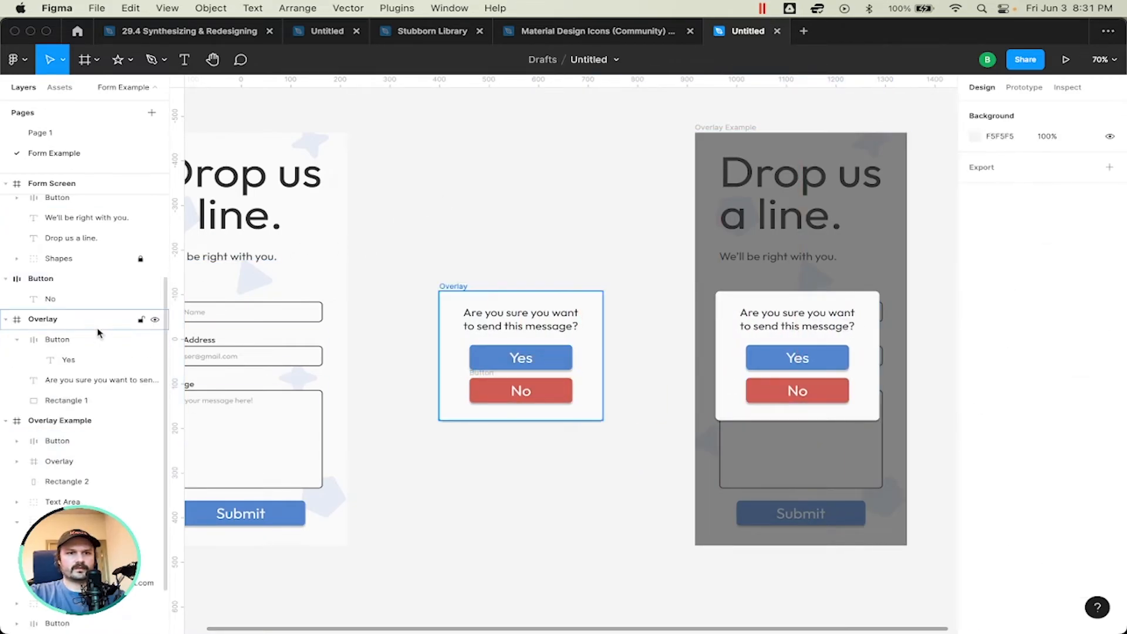
Step: Nest the standalone popup's loose No button inside its Overlay frame, above the Yes button layer
click(70, 342)
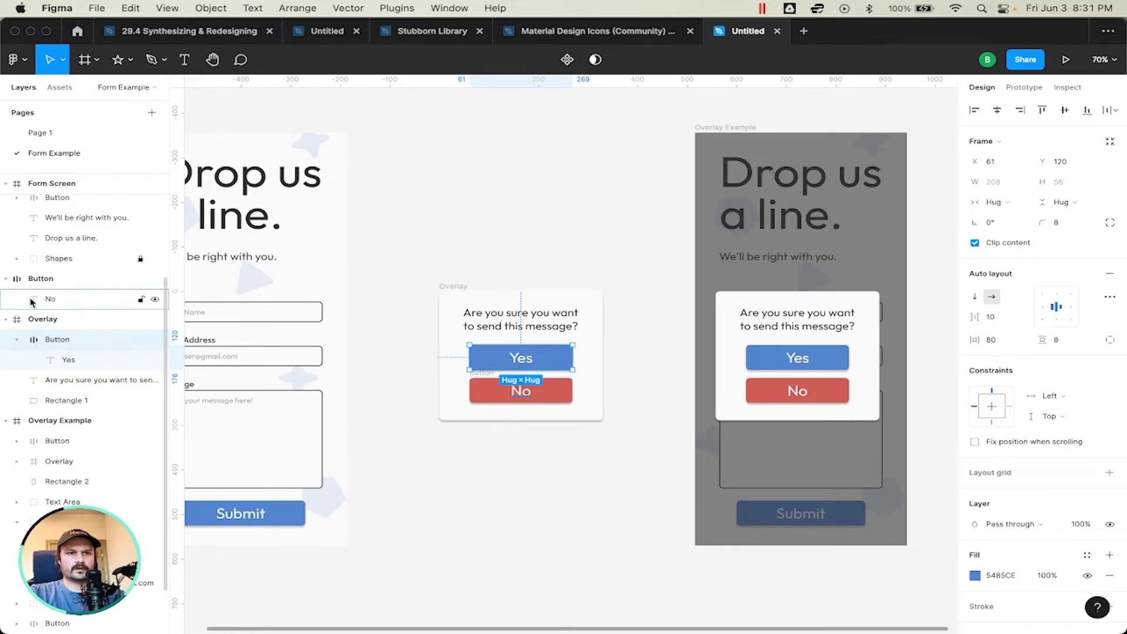
drag(49, 279, 63, 327)
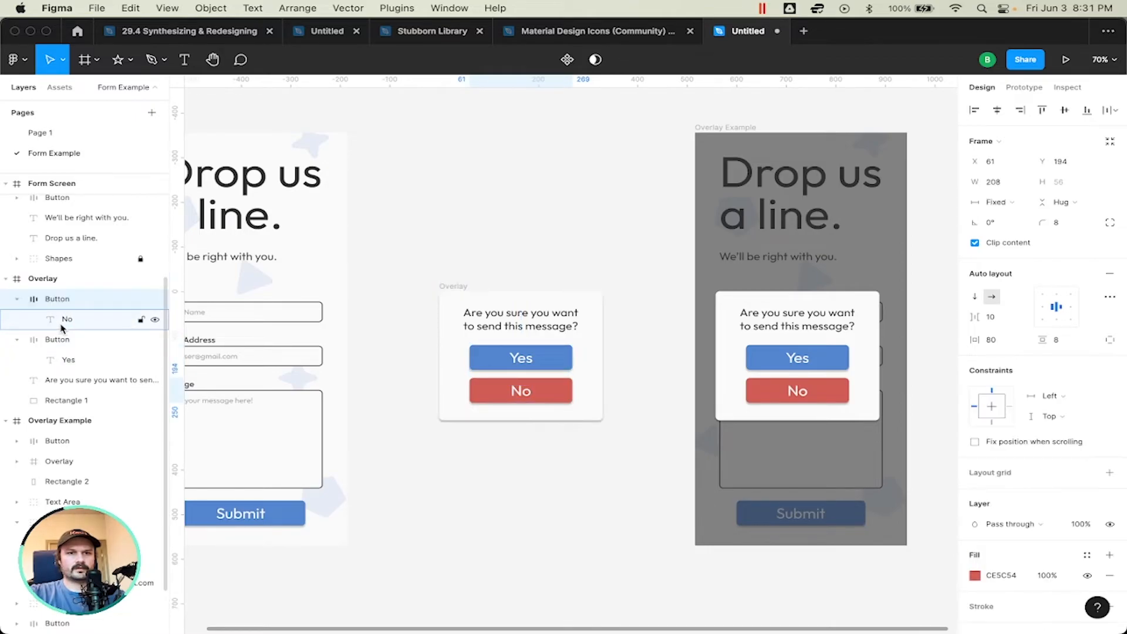
Step: Review the No button's placement in Overlay Example's layer structure and collapse all frames in the layer list
click(761, 399)
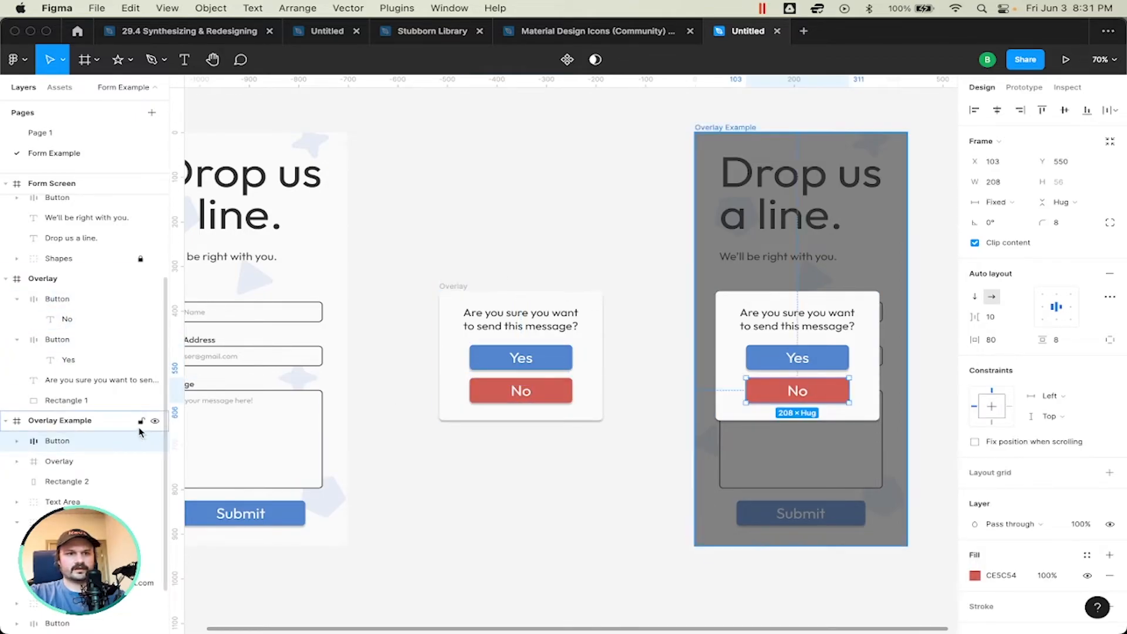
scroll(81, 447, down, 2)
scroll(80, 447, up, 2)
scroll(80, 446, down, 2)
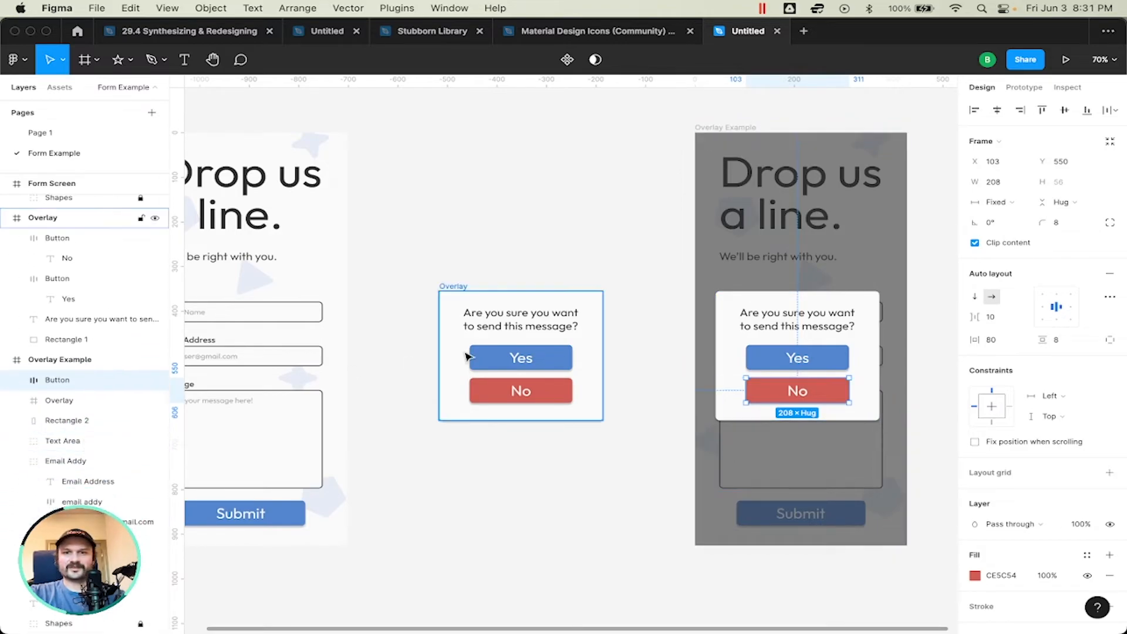
key(Escape)
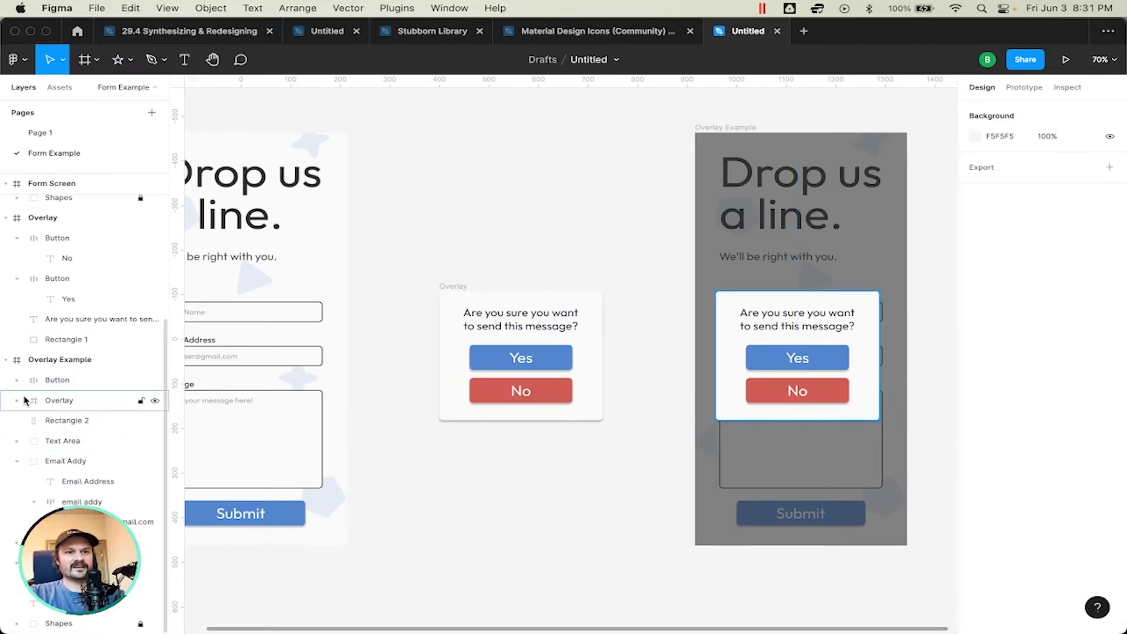
scroll(18, 464, up, 5)
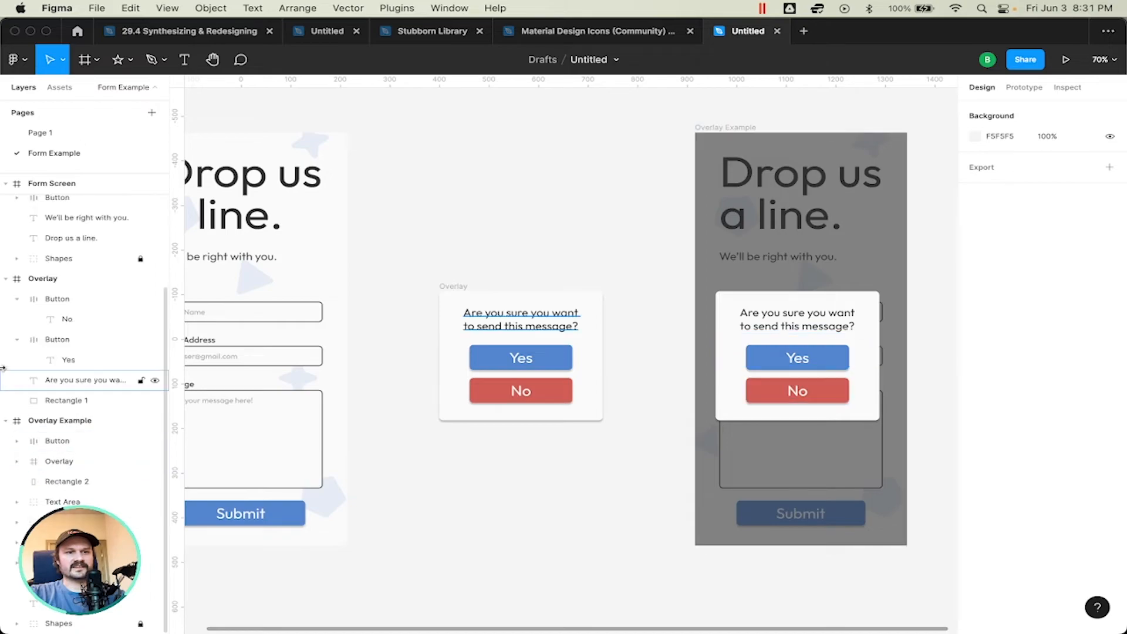
click(6, 429)
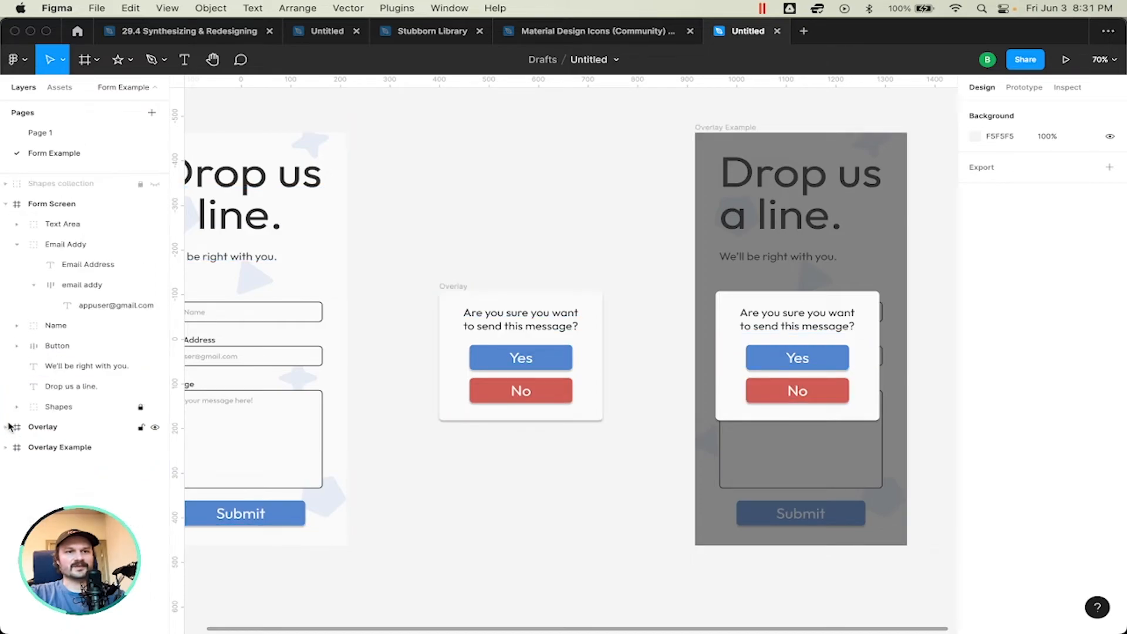
click(15, 205)
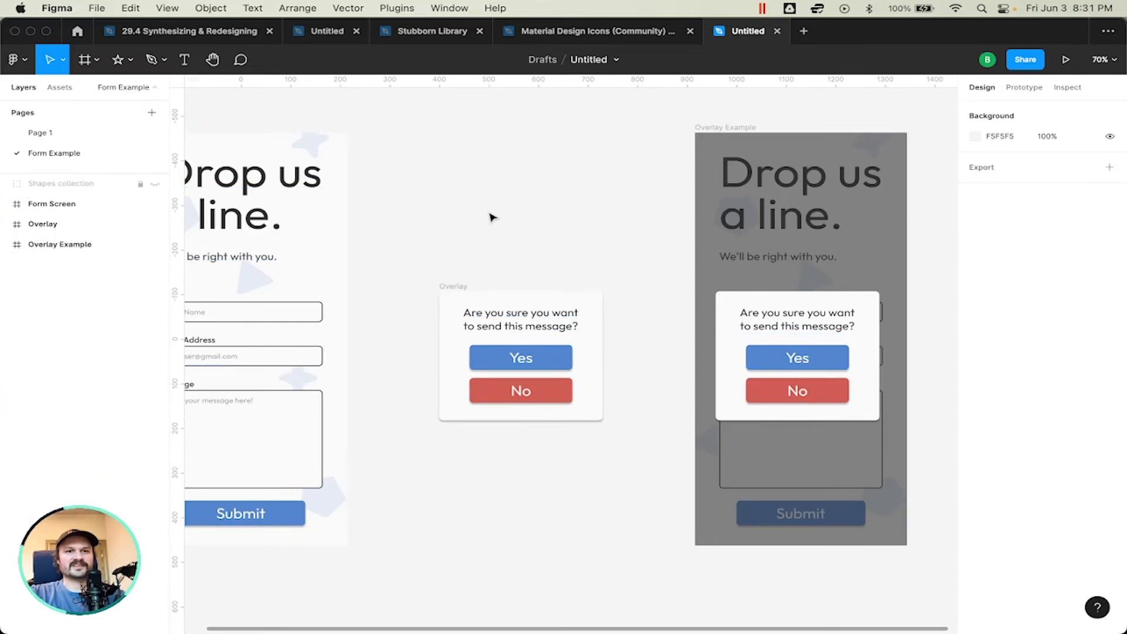
Step: Try to centre the popup horizontally on the Overlay Example screen without its No button, and undo the alignment
scroll(491, 216, left, 4)
scroll(578, 285, right, 8)
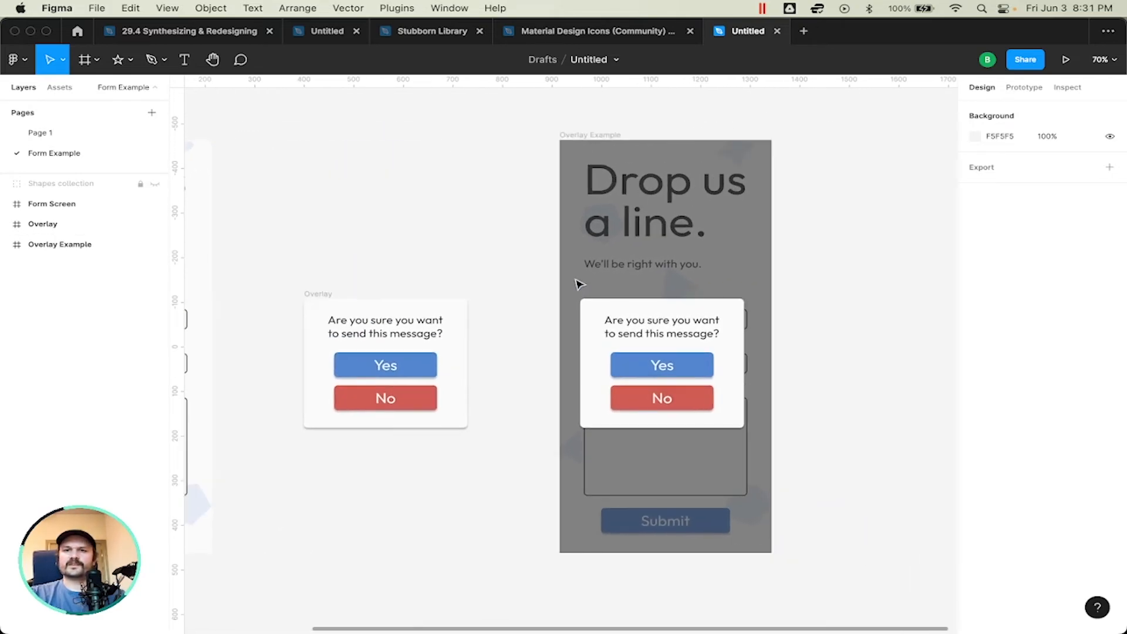
click(695, 322)
click(999, 110)
click(789, 253)
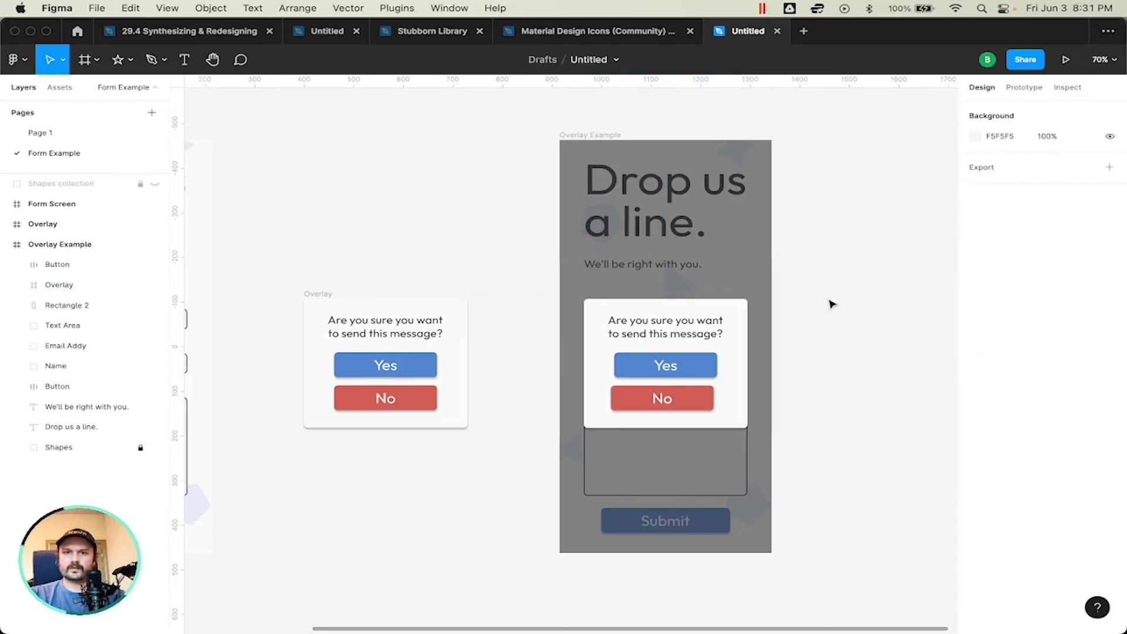
key(super+z)
key(super+z)
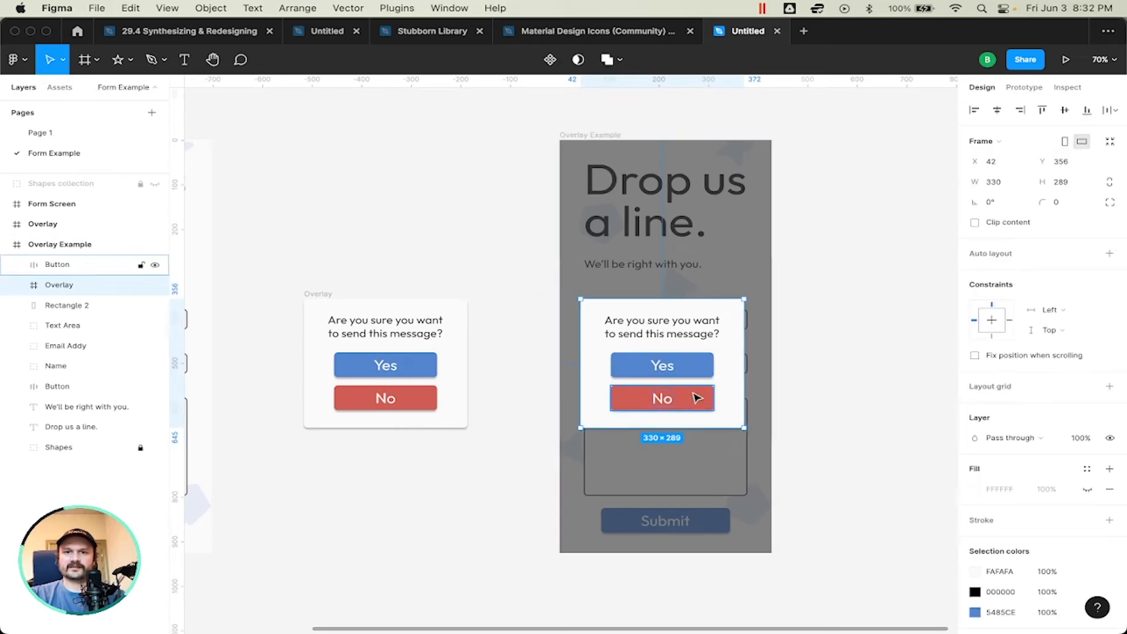
Step: Nest the No button inside the Overlay frame on the Overlay Example screen
shift+click(695, 398)
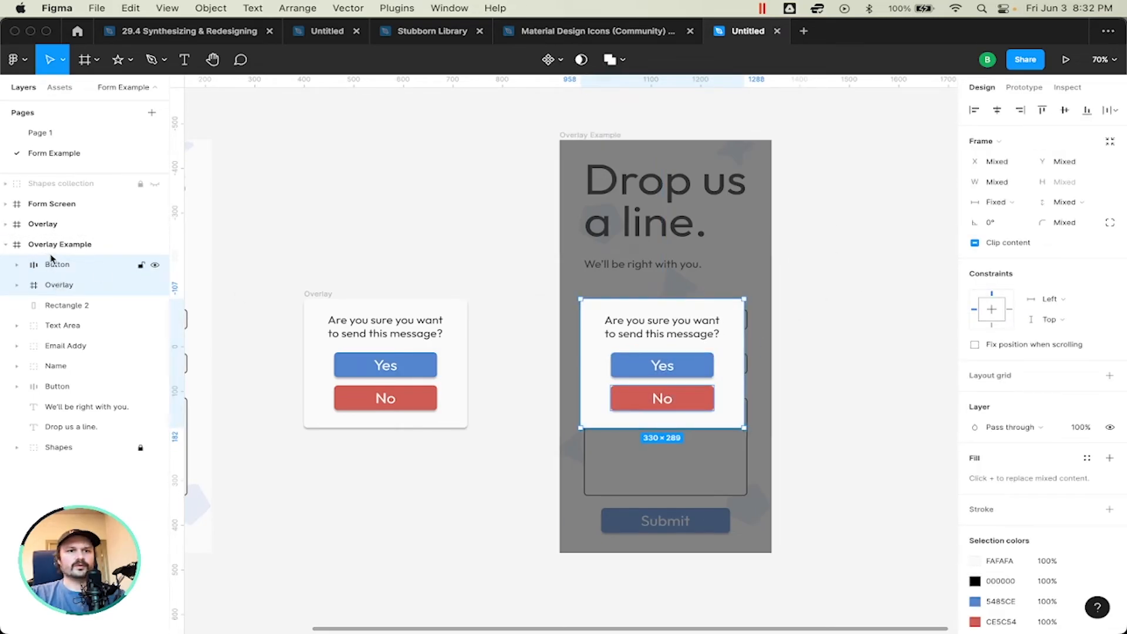
click(56, 267)
drag(60, 267, 57, 290)
click(82, 265)
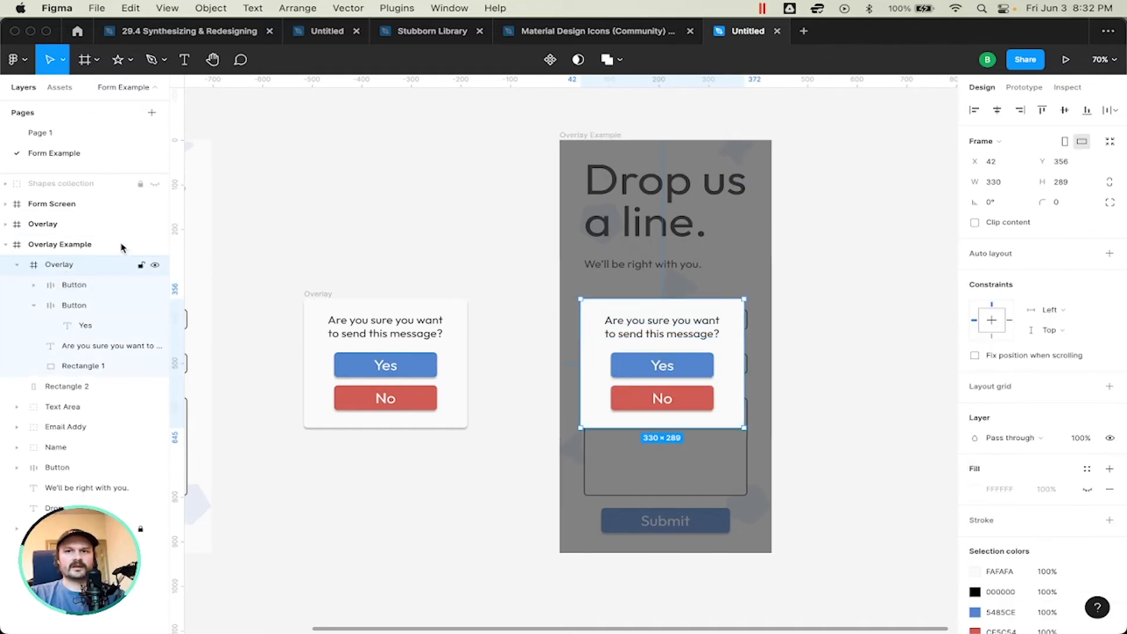
Step: Centre the complete Yes/No popup horizontally on the Overlay Example screen and return to the standalone Overlay beside Form Screen
click(996, 112)
click(830, 309)
scroll(830, 310, left, 5)
click(623, 272)
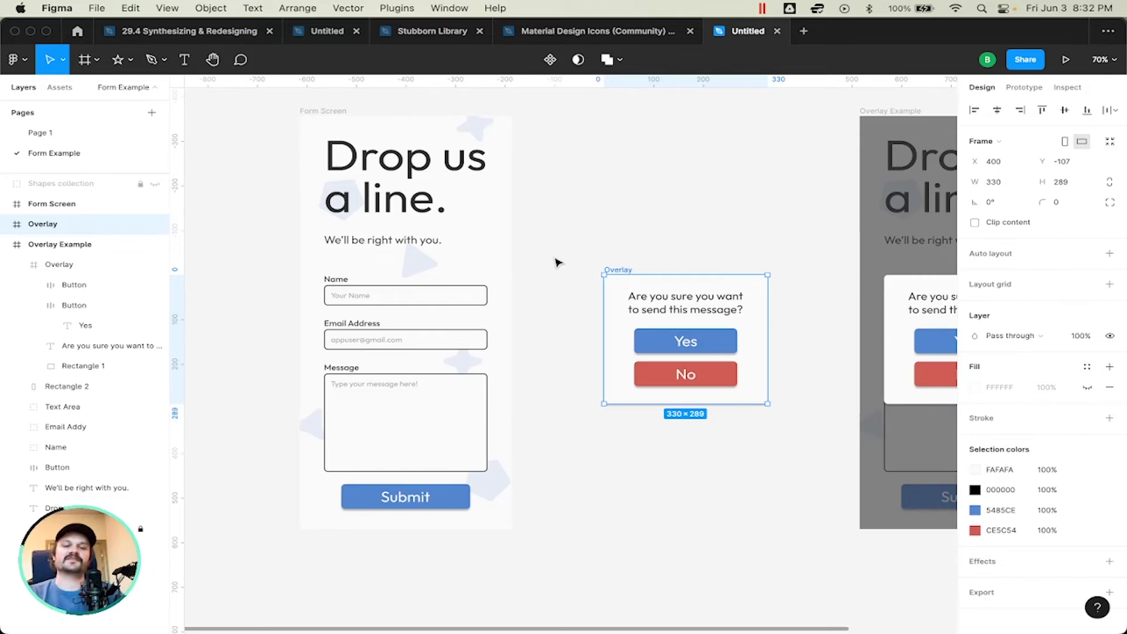
click(580, 250)
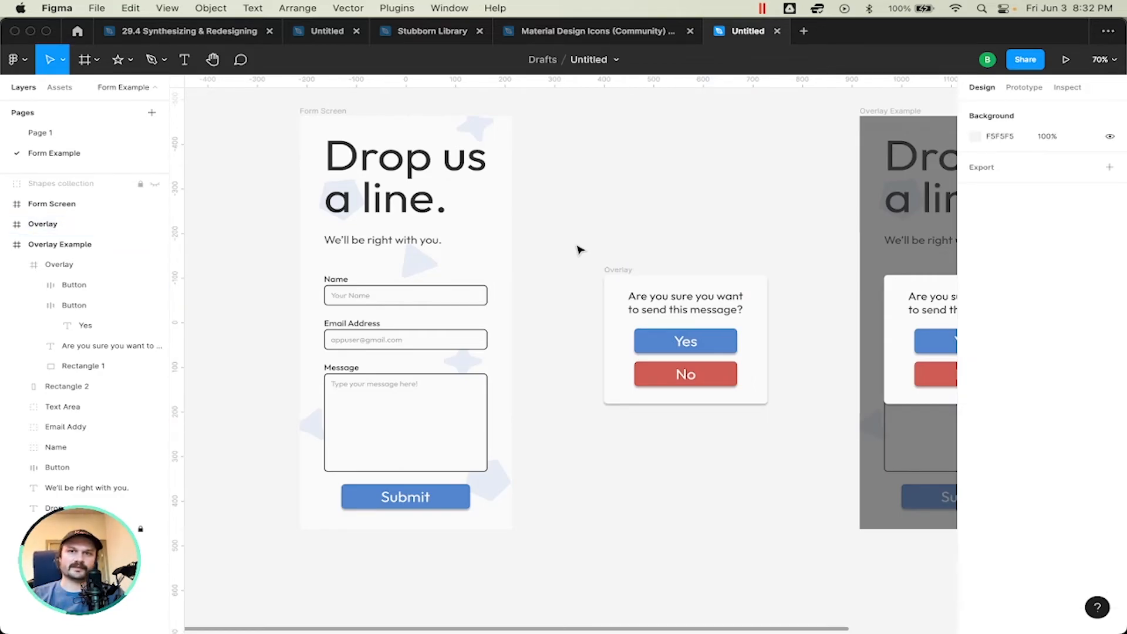
Step: Remove the prototype connection from Form Screen's Submit button to the Overlay Example screen
click(452, 505)
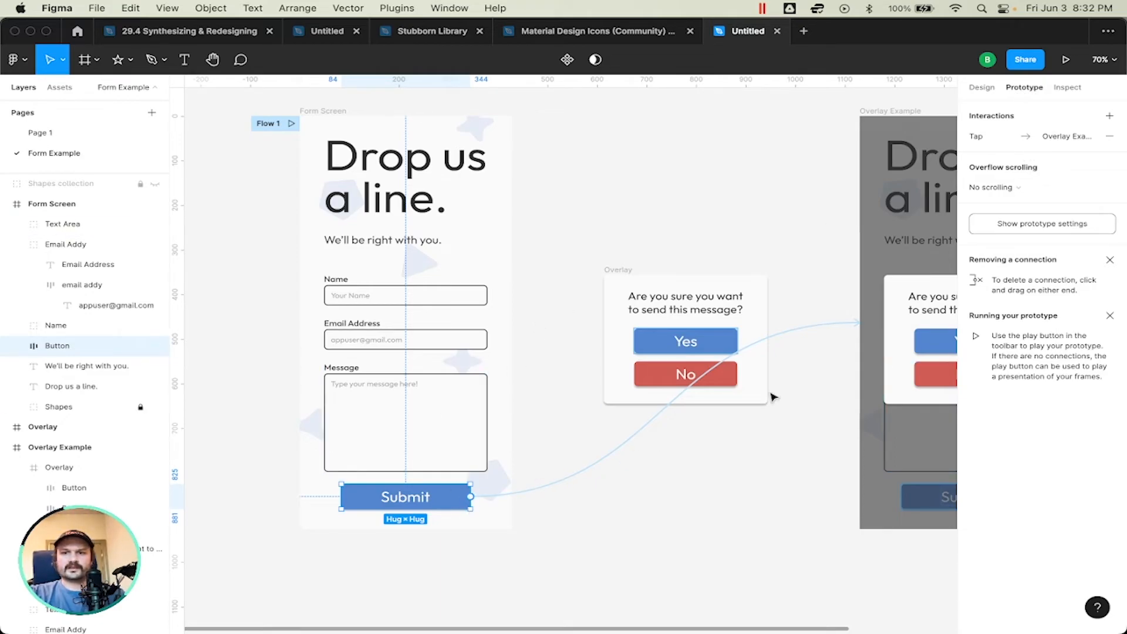
drag(827, 326, 568, 459)
click(713, 449)
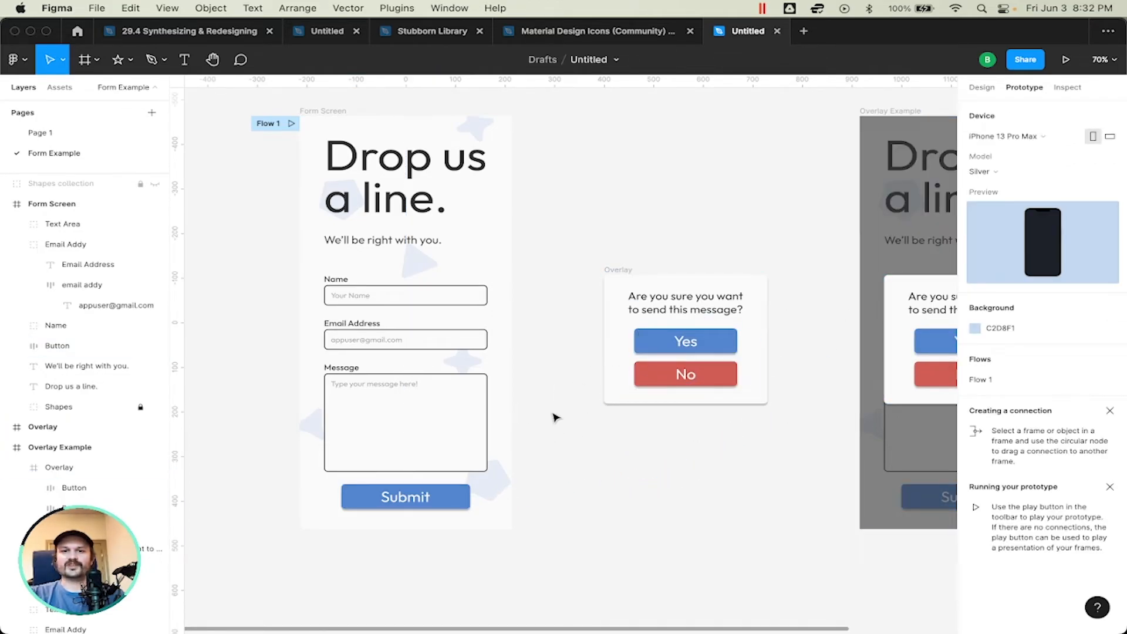
Step: Connect the Submit button to the standalone Overlay frame with an On tap trigger and the Open overlay action
drag(474, 500, 631, 334)
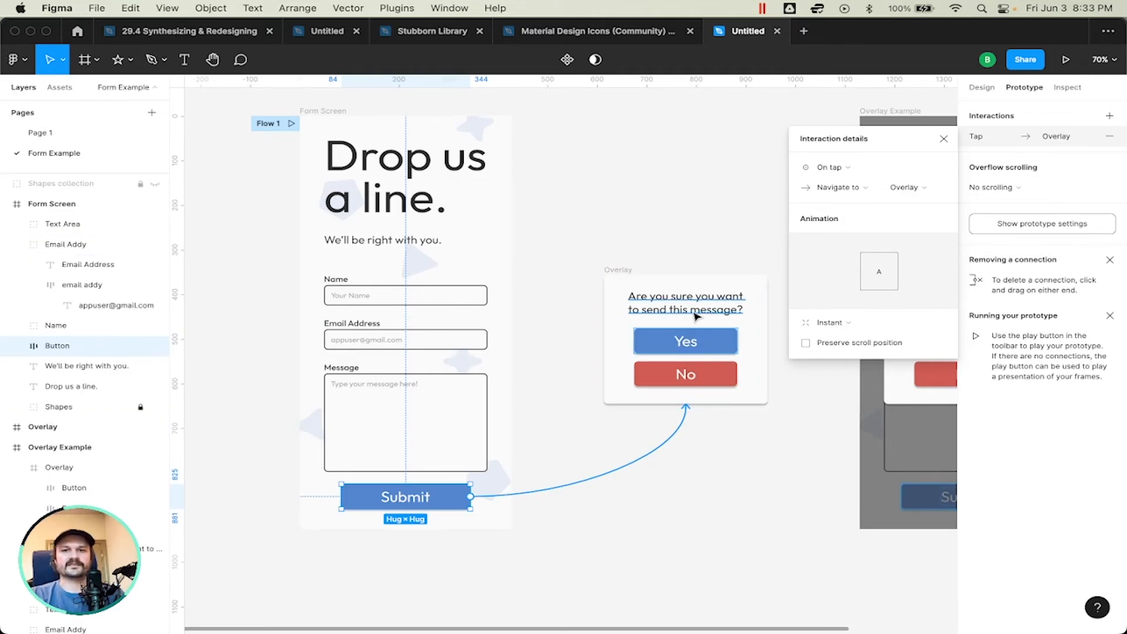
click(846, 174)
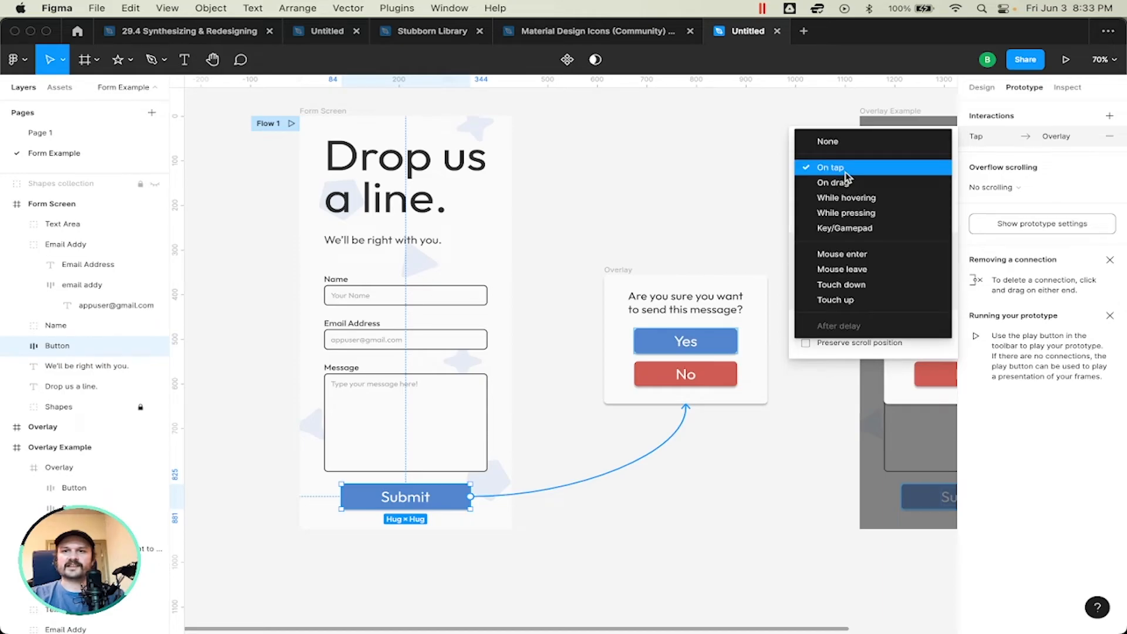
click(884, 169)
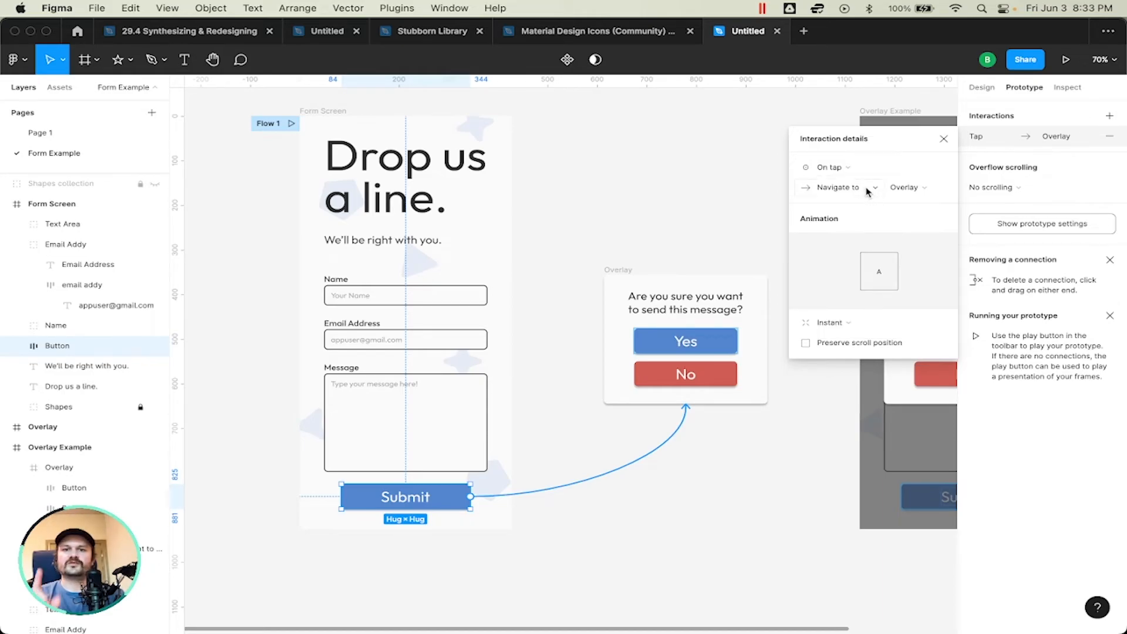
click(866, 188)
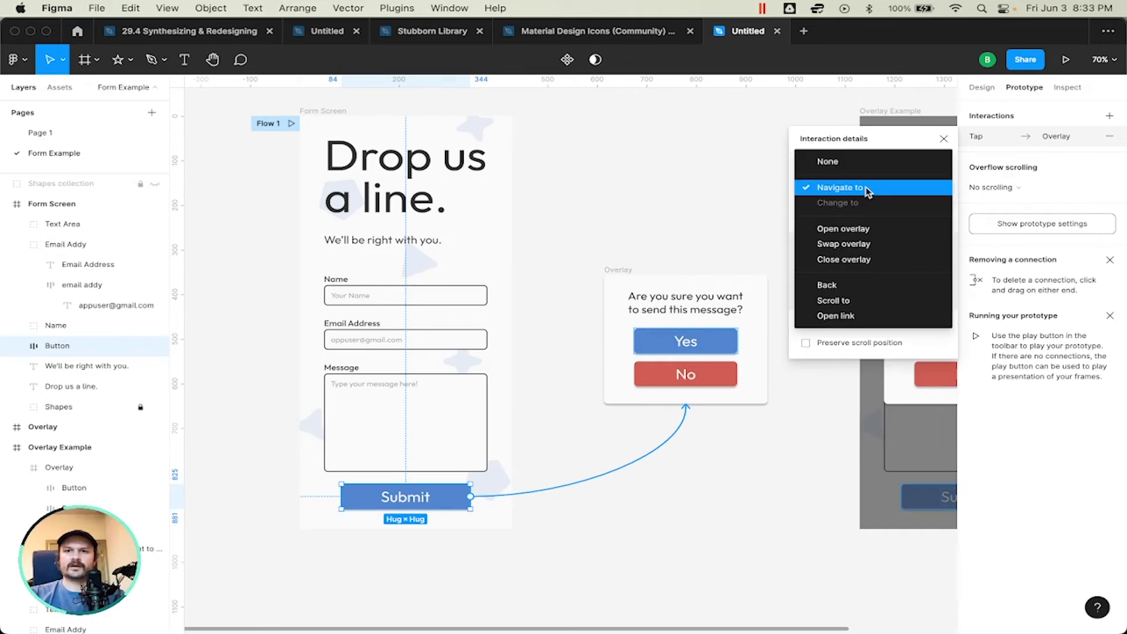
click(865, 229)
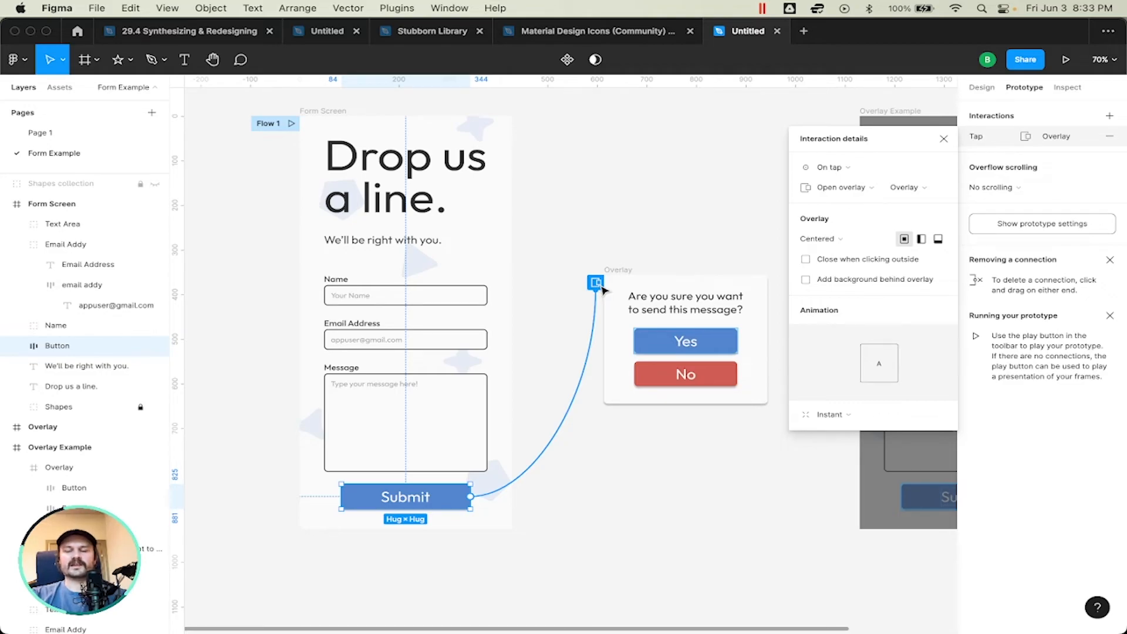
Step: Examine the overlay marker on Submit's connection and the destination options, keeping Overlay as the target
scroll(604, 290, up, 10)
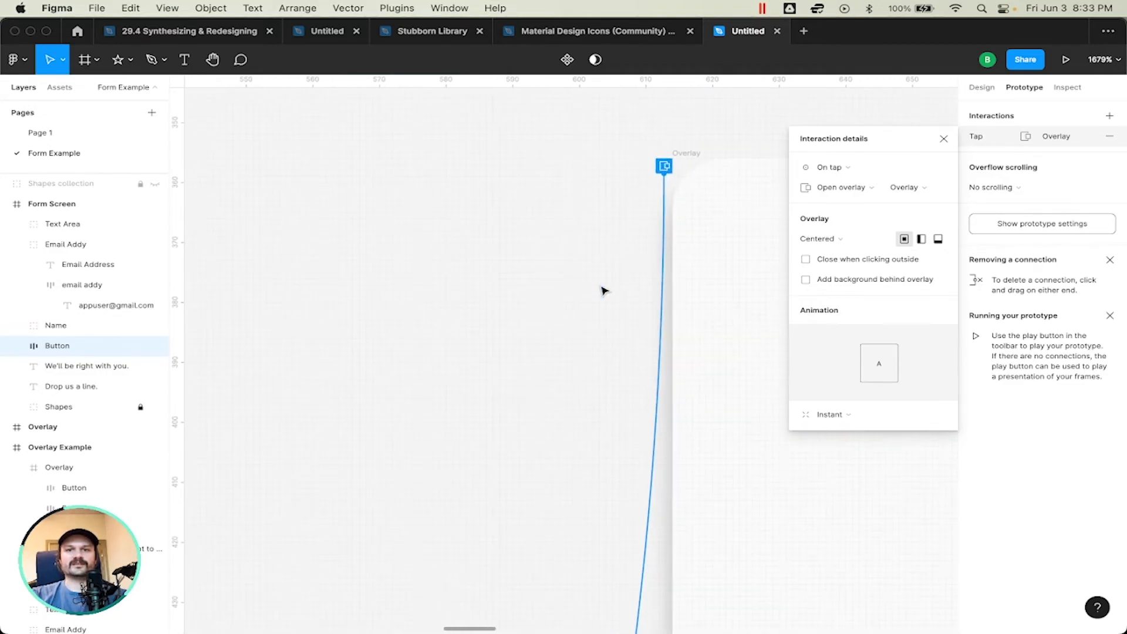
scroll(604, 290, down, 10)
scroll(604, 290, up, 2)
scroll(604, 290, up, 3)
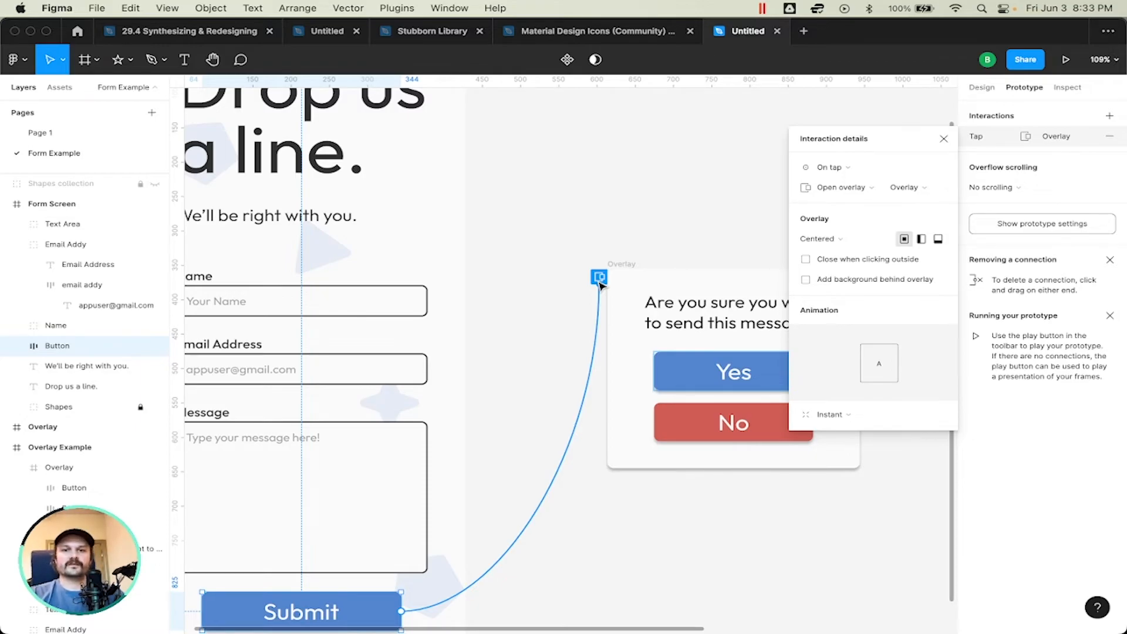
scroll(599, 284, down, 1)
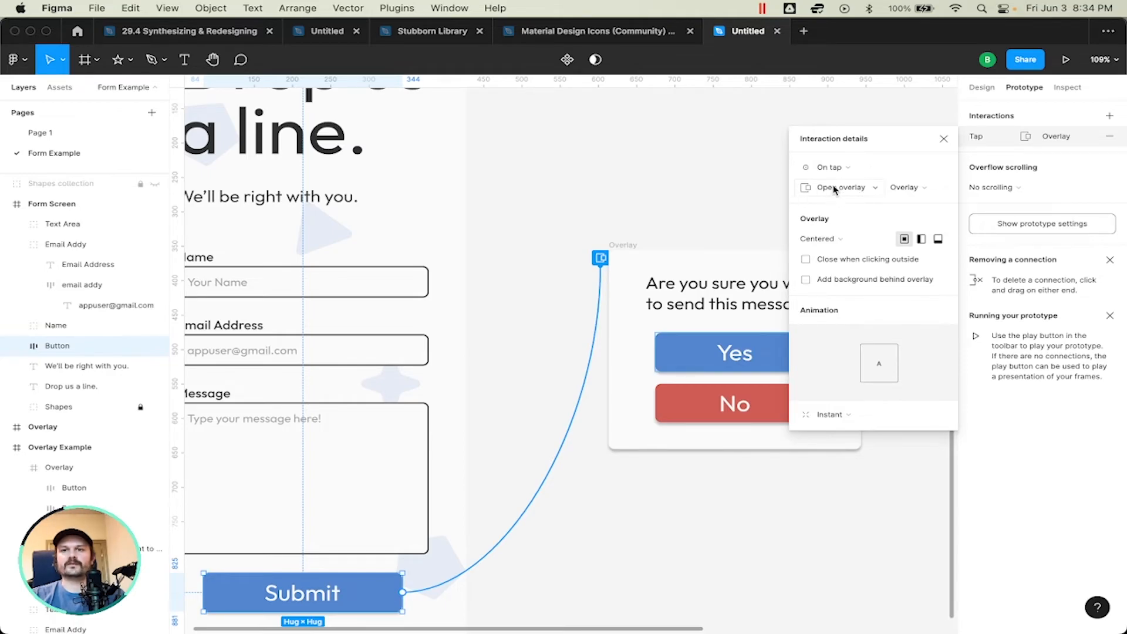
click(928, 190)
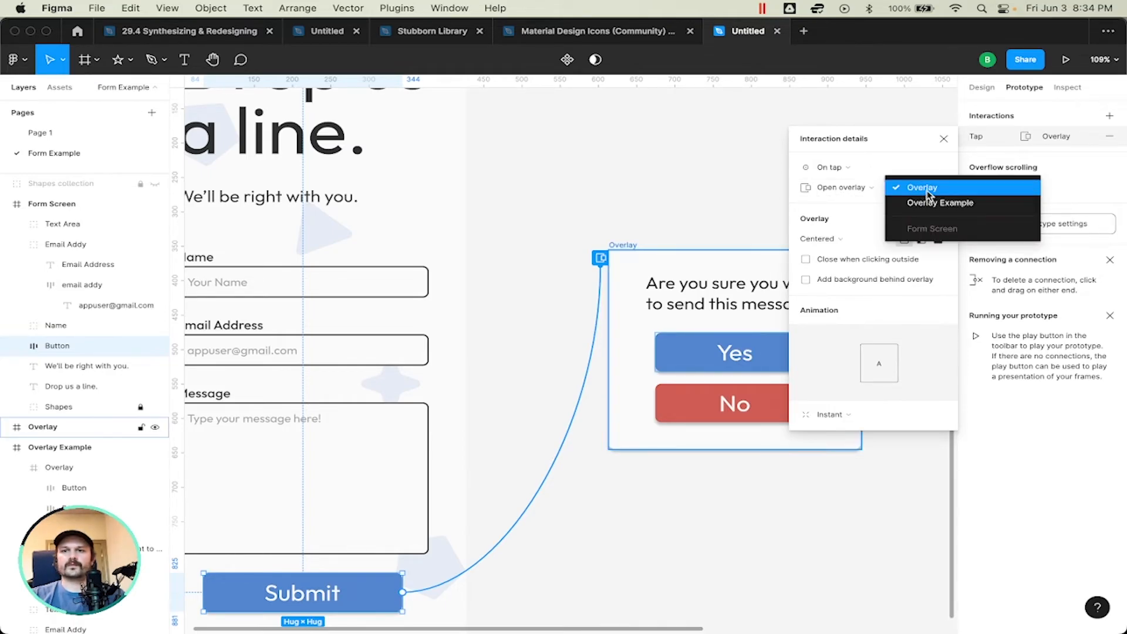
click(928, 189)
click(917, 190)
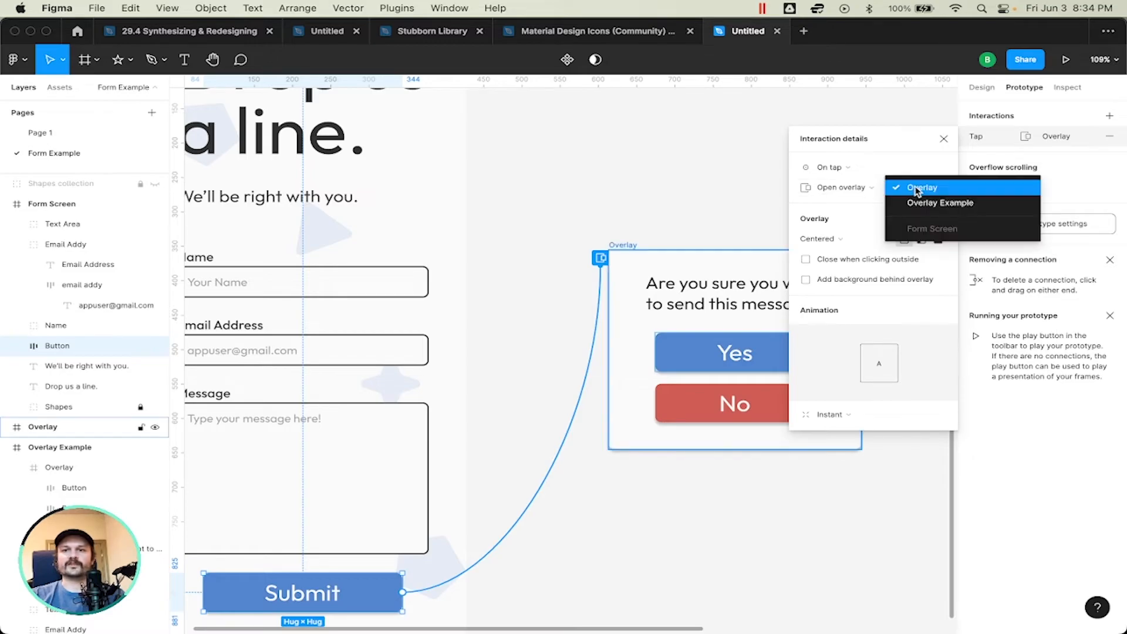
click(927, 188)
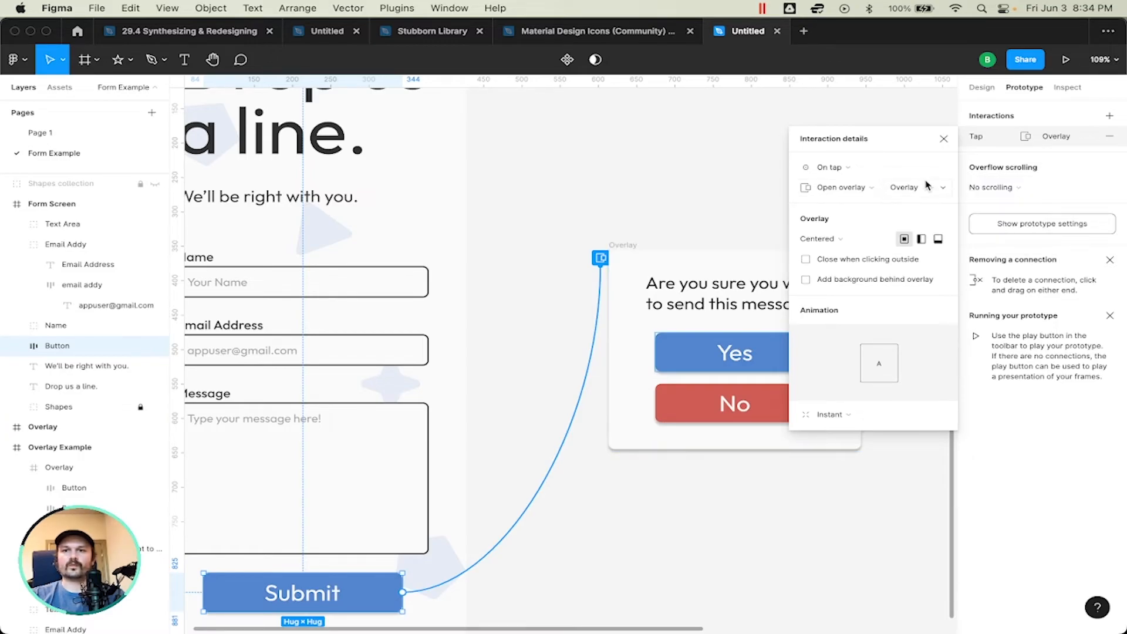
Step: Rename the standalone Overlay frame to "Okay to send?" and reopen the Submit connection's interaction details
click(630, 248)
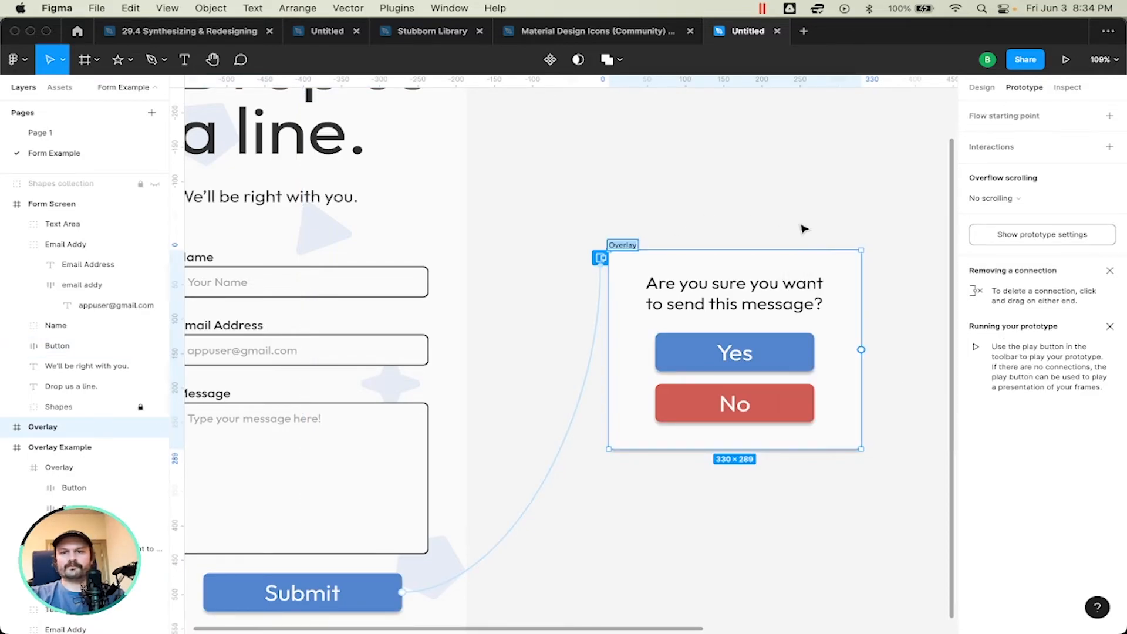
text(Okay to send?)
key(Return)
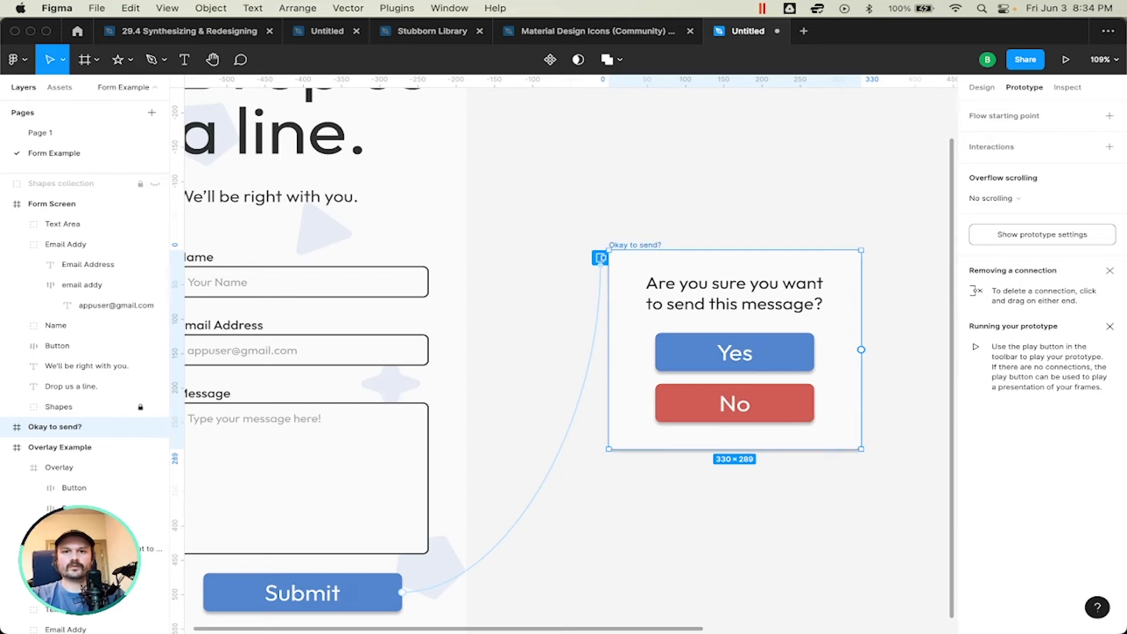
click(600, 258)
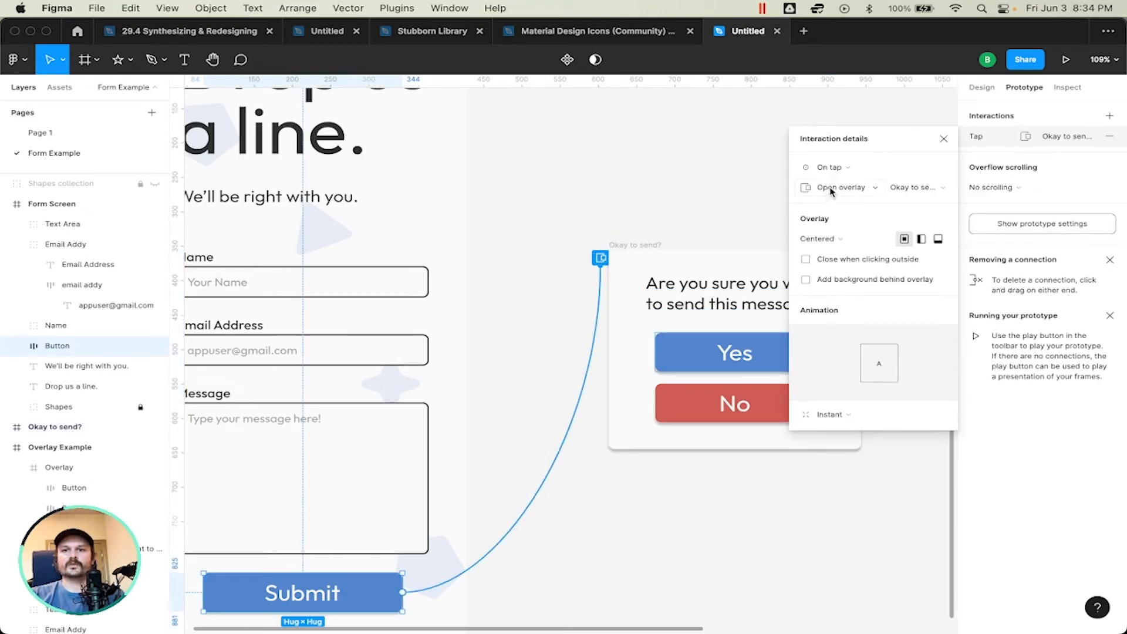
Step: Switch the Submit interaction's overlay destination to the Overlay Example screen
click(906, 188)
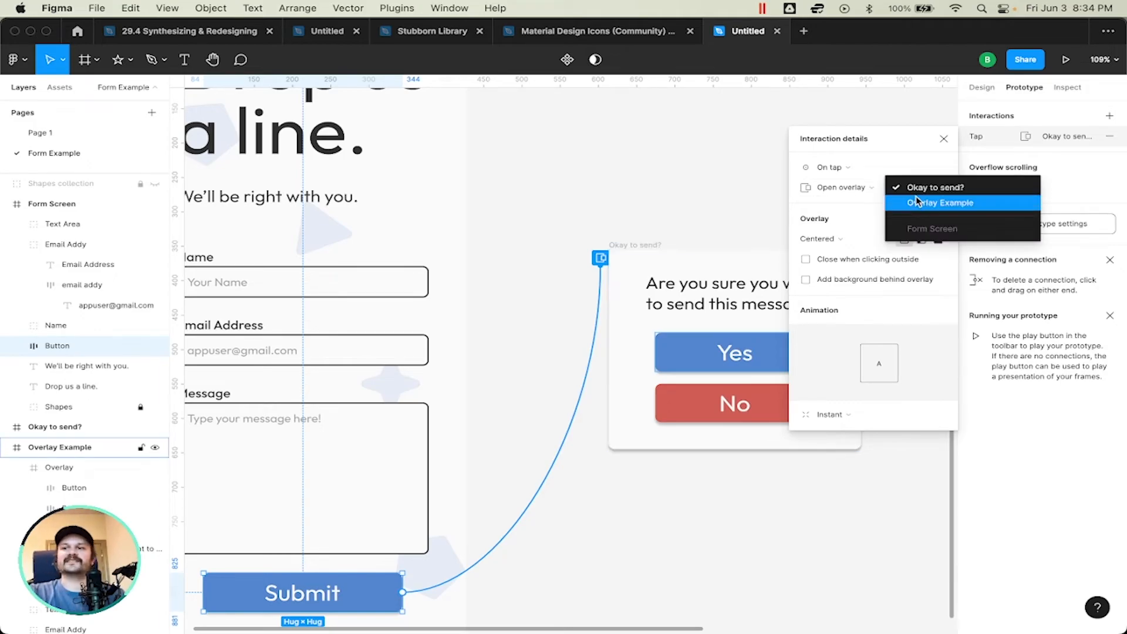
click(907, 188)
click(906, 188)
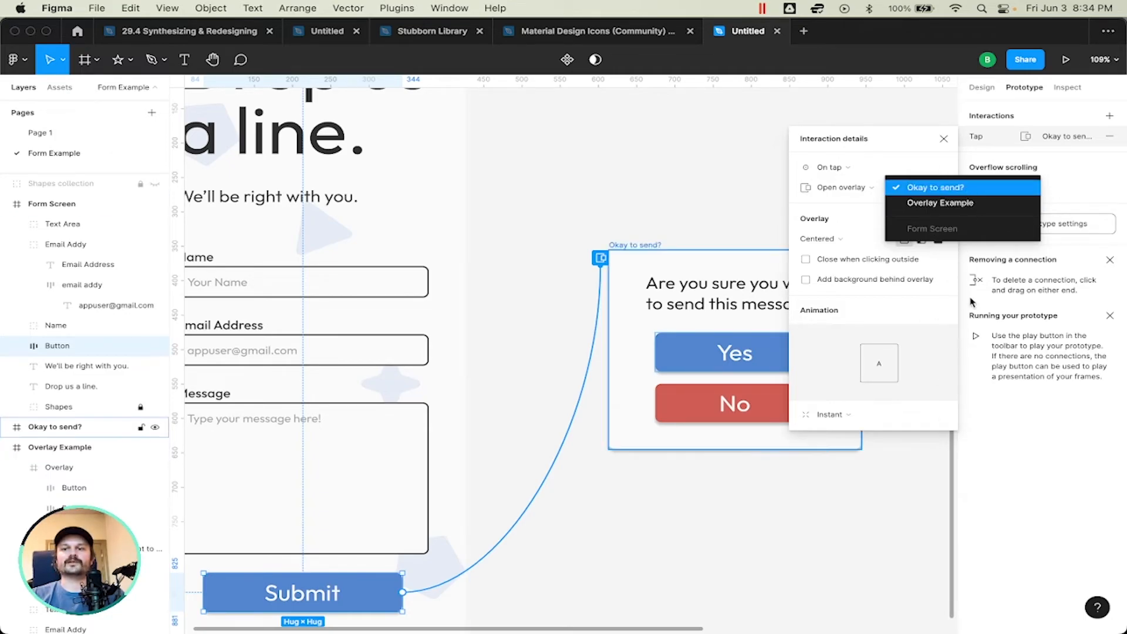
click(948, 202)
scroll(655, 257, right, 3)
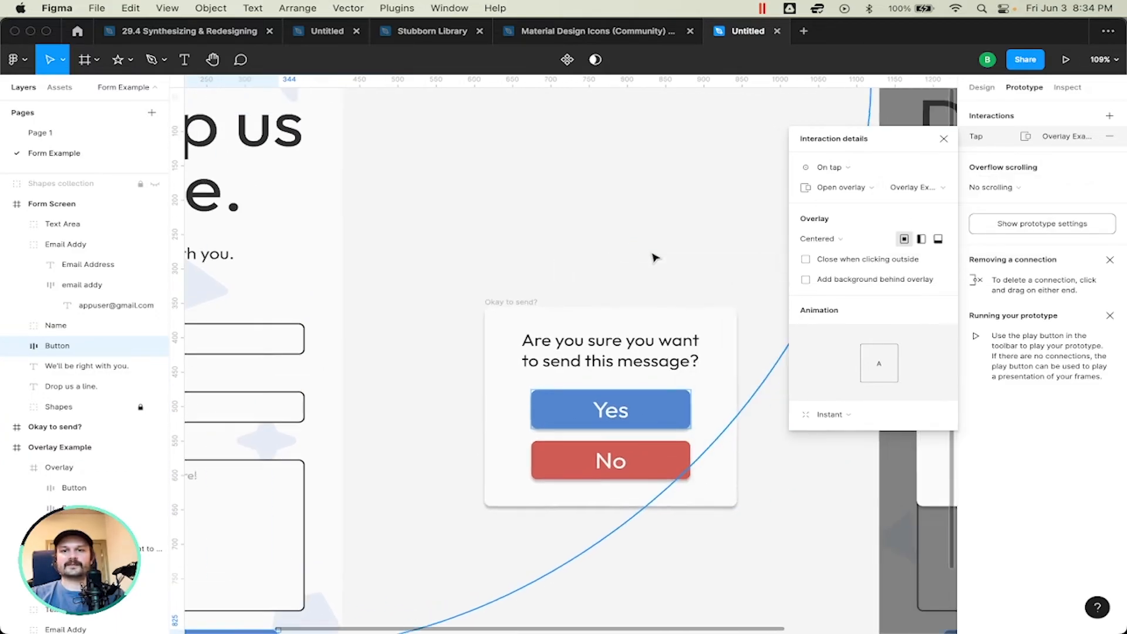
scroll(654, 257, right, 5)
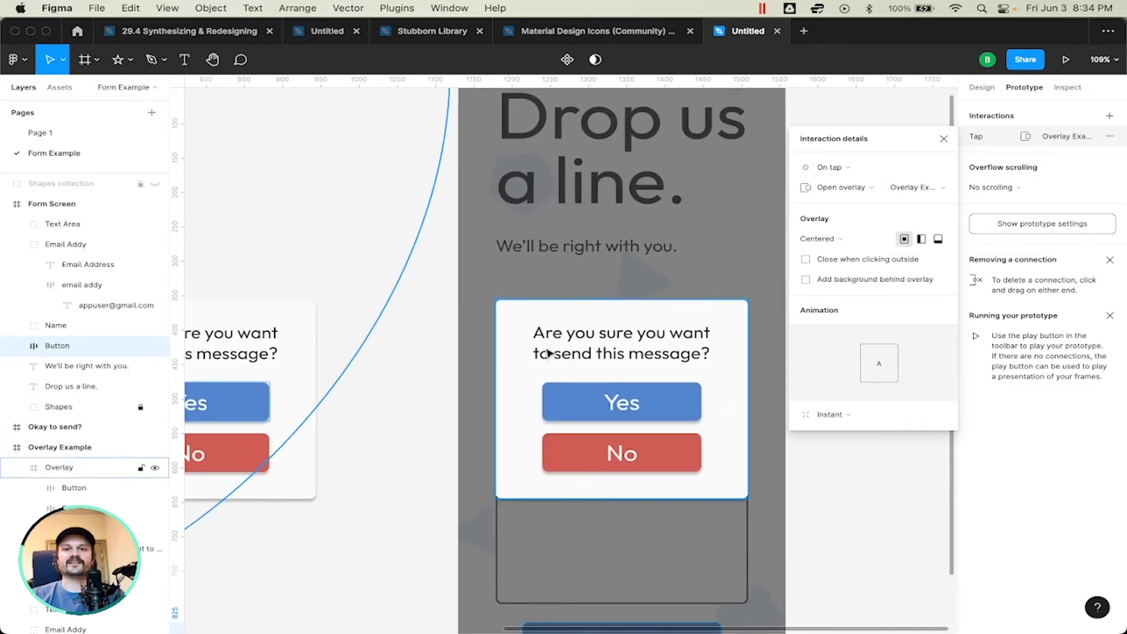
Step: Compare Form Screen, the standalone confirmation popup and the Overlay Example screen along the path of Submit's connection
scroll(549, 353, left, 10)
scroll(549, 353, left, 1)
scroll(549, 353, up, 1)
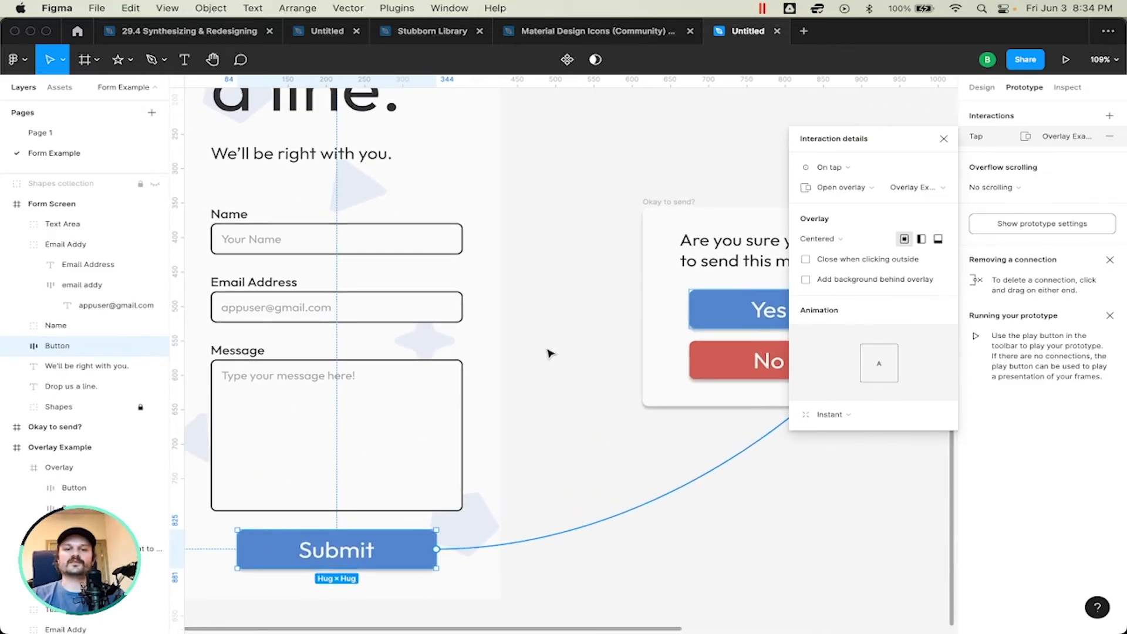
scroll(623, 291, left, 5)
scroll(549, 164, up, 4)
scroll(548, 164, left, 2)
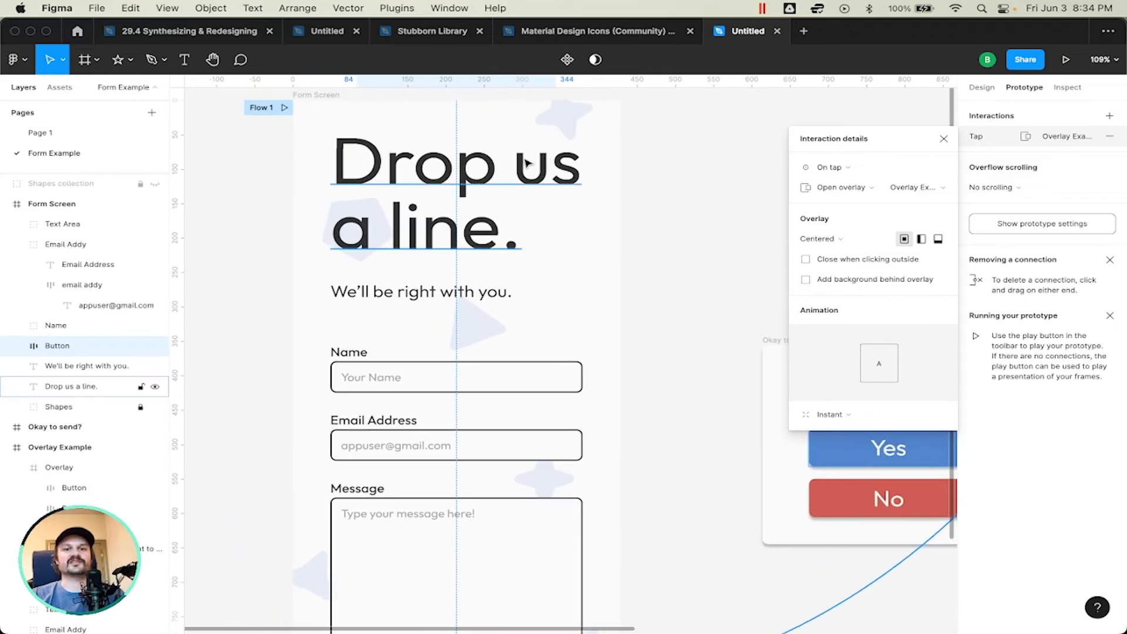
scroll(637, 186, down, 6)
scroll(637, 186, right, 4)
scroll(637, 186, up, 1)
scroll(637, 186, right, 1)
scroll(637, 186, right, 5)
scroll(637, 186, down, 1)
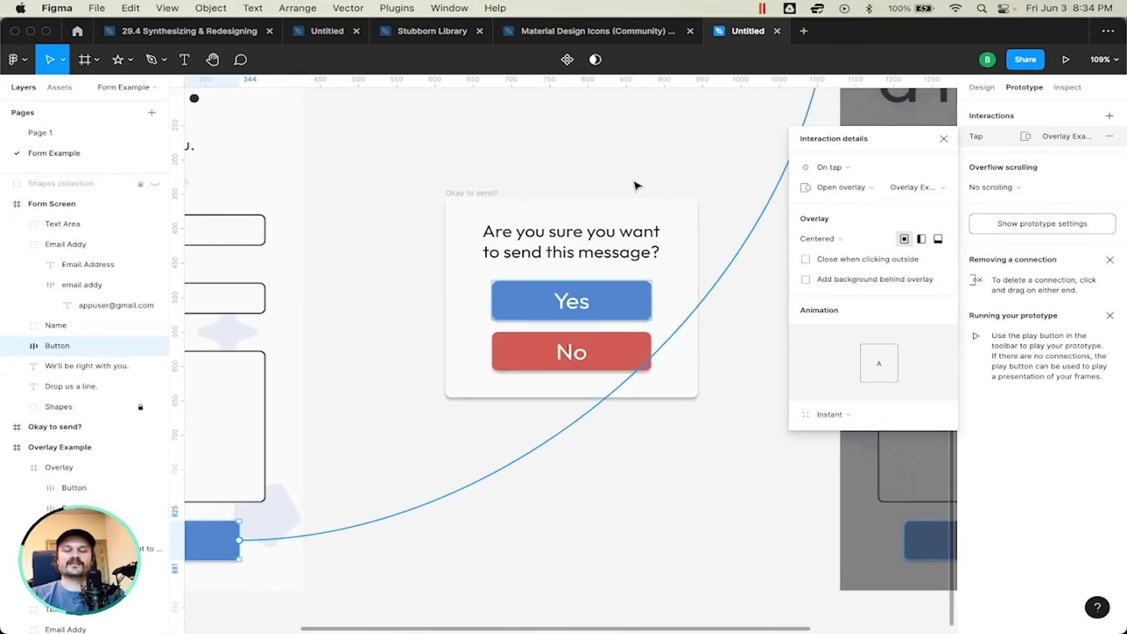
scroll(637, 186, up, 2)
scroll(637, 185, left, 1)
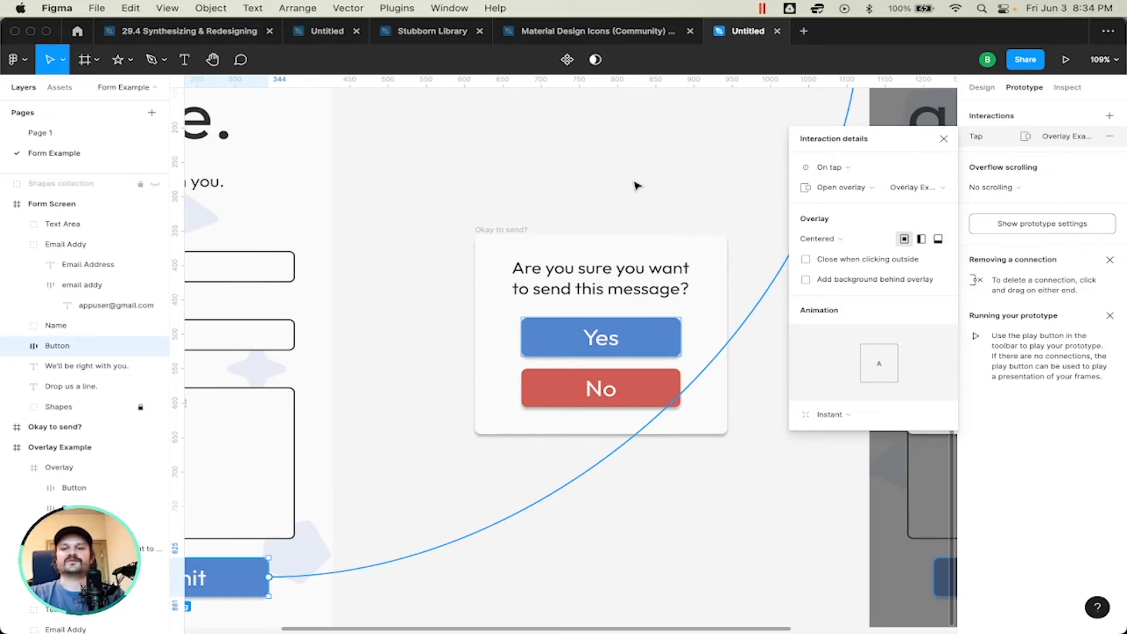
Step: Set the Submit interaction's overlay destination back to the "Okay to send?" frame
click(902, 186)
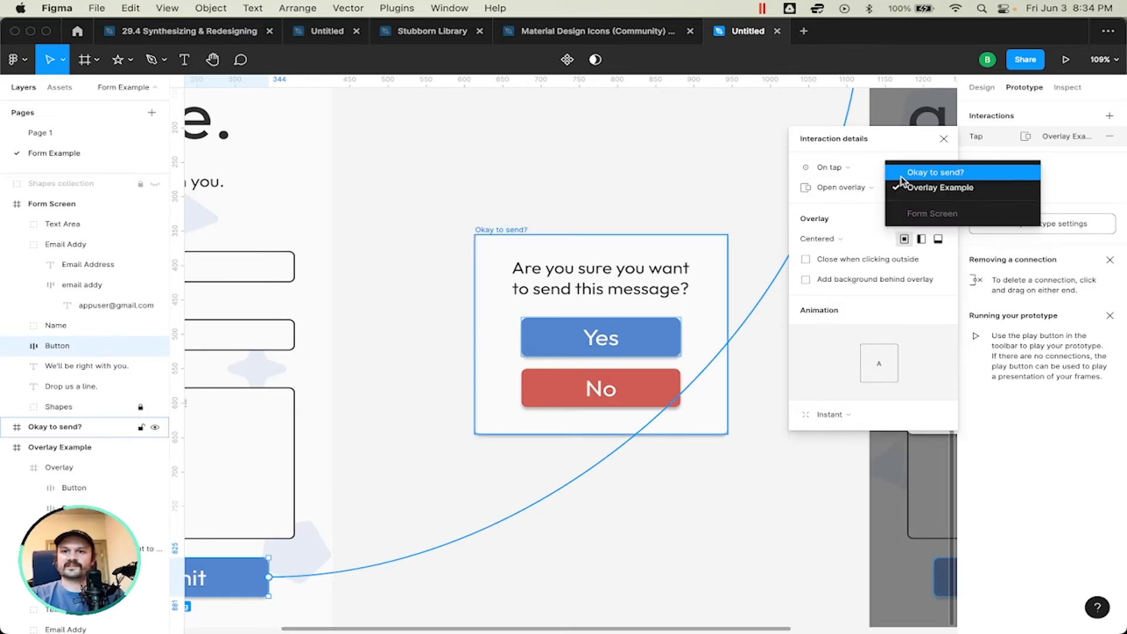
click(901, 173)
scroll(440, 465, left, 3)
scroll(440, 466, down, 1)
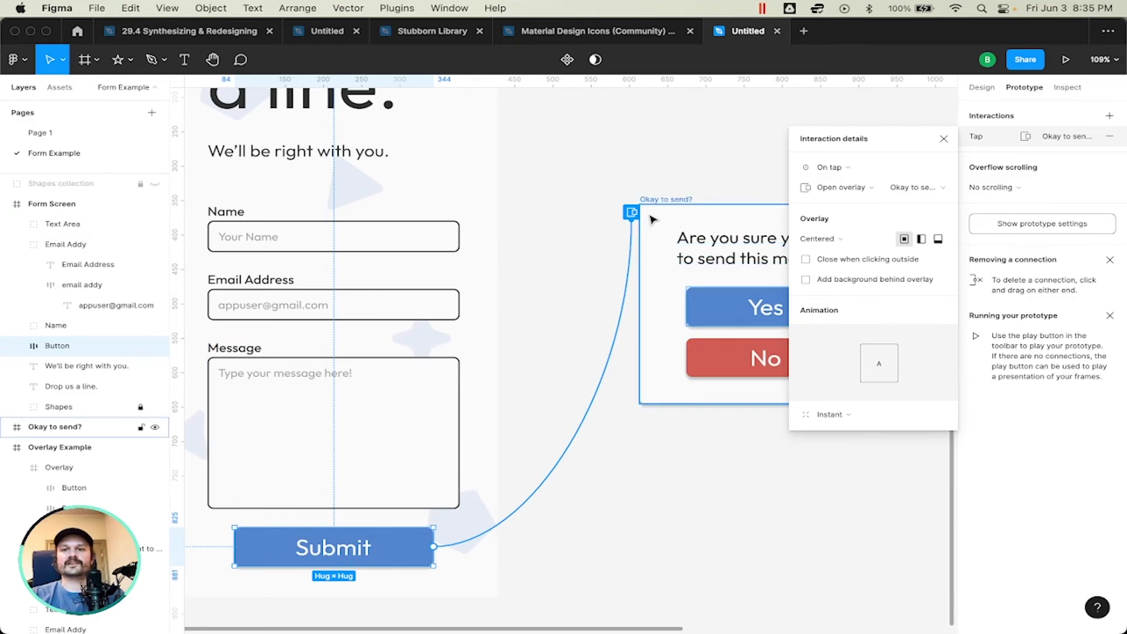
scroll(652, 219, right, 5)
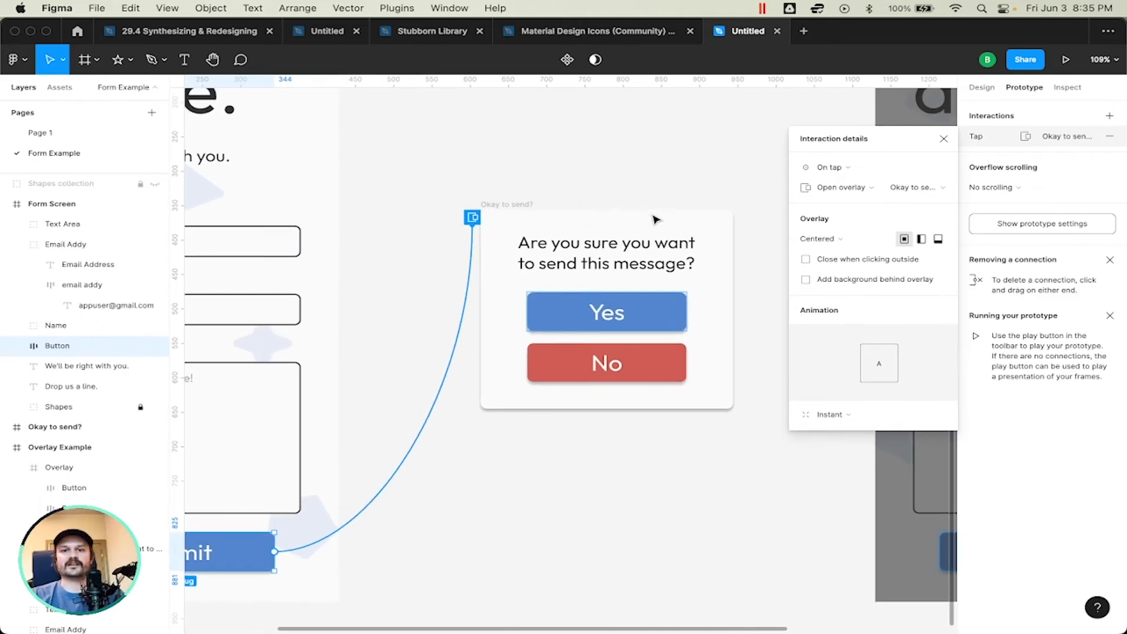
scroll(584, 254, left, 1)
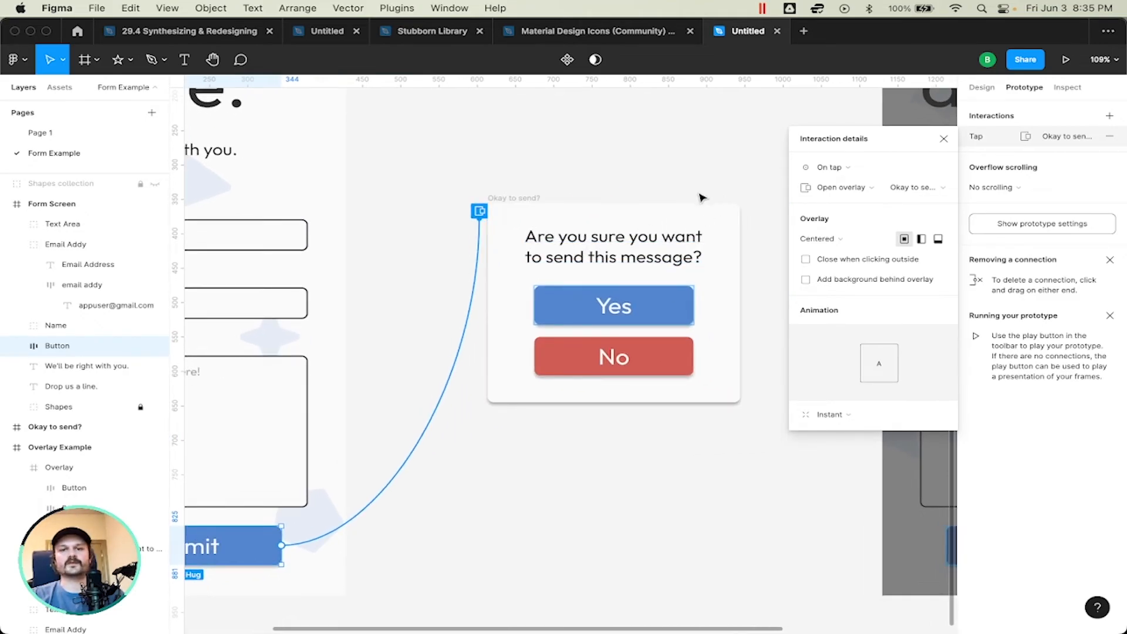
scroll(625, 193, left, 1)
scroll(625, 193, left, 2)
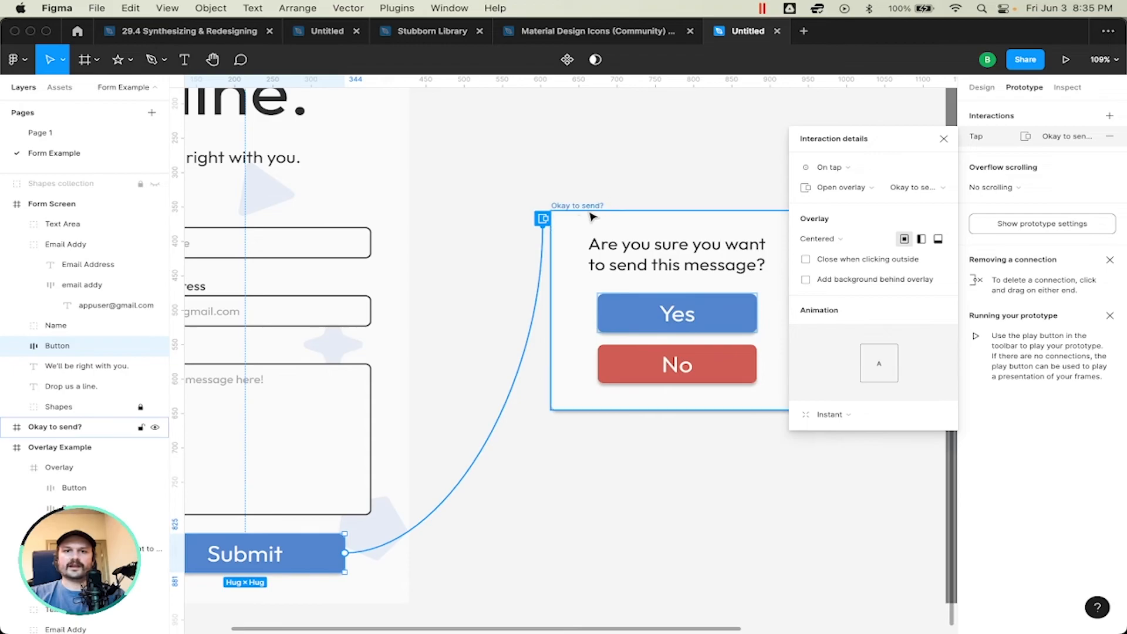
click(912, 188)
click(912, 193)
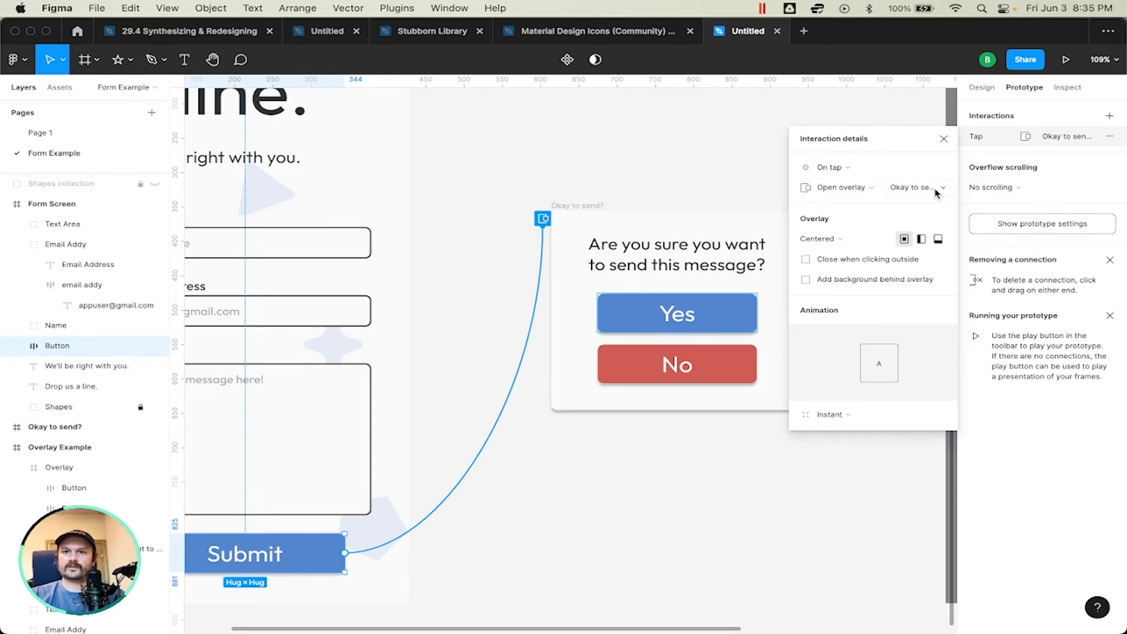
Step: Review the overlay position options for the Submit interaction against the form layout, keeping Centered
click(825, 246)
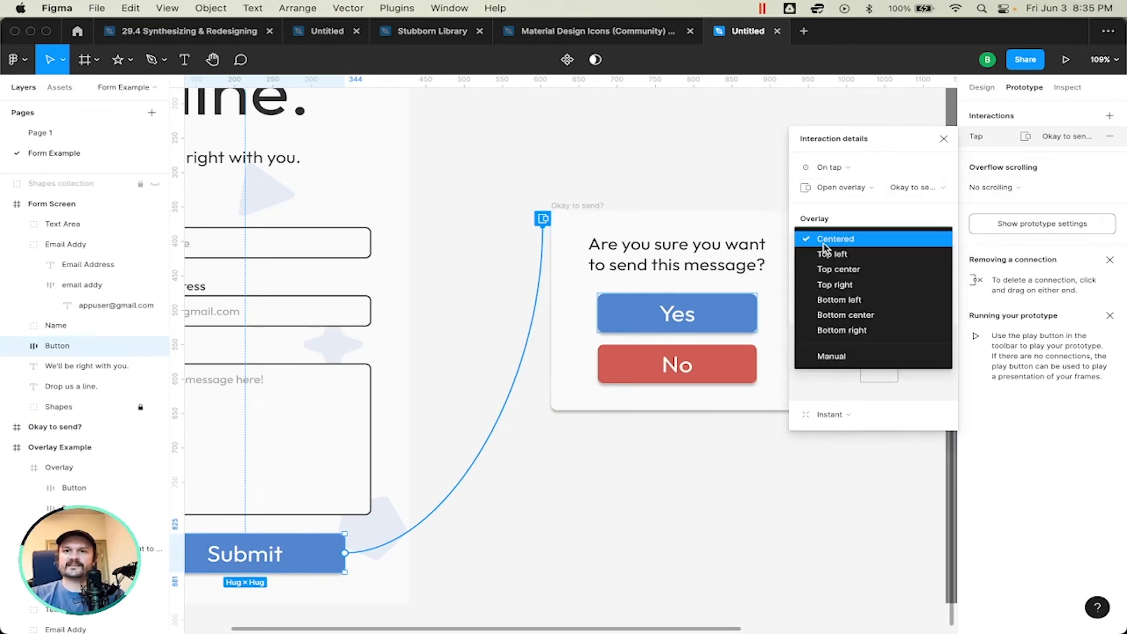
click(837, 242)
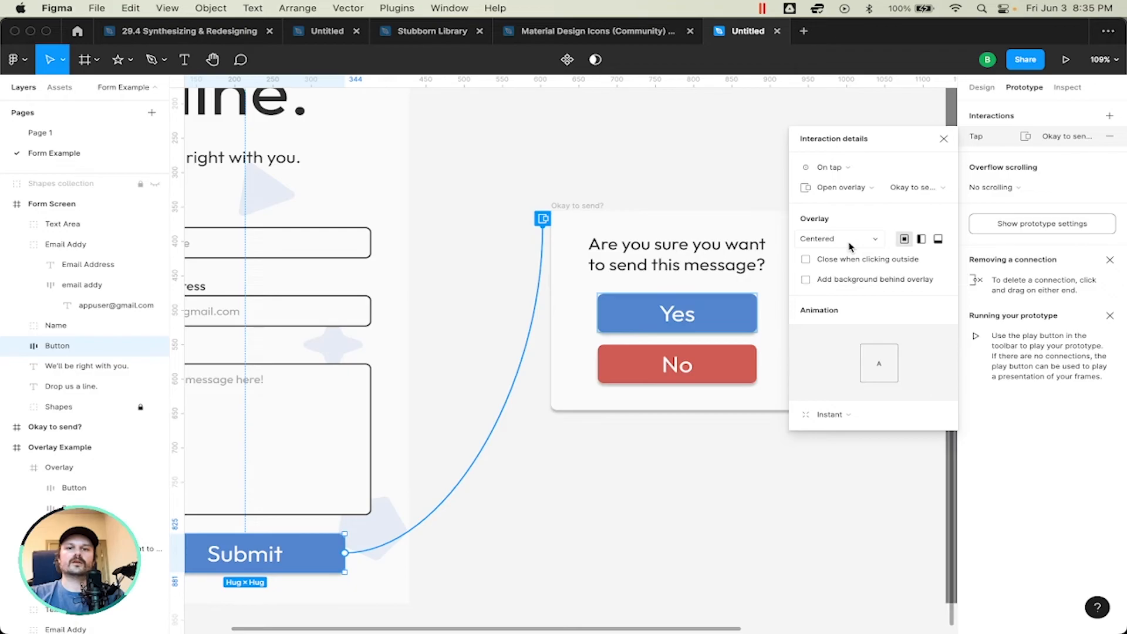
scroll(546, 187, left, 8)
scroll(546, 186, up, 5)
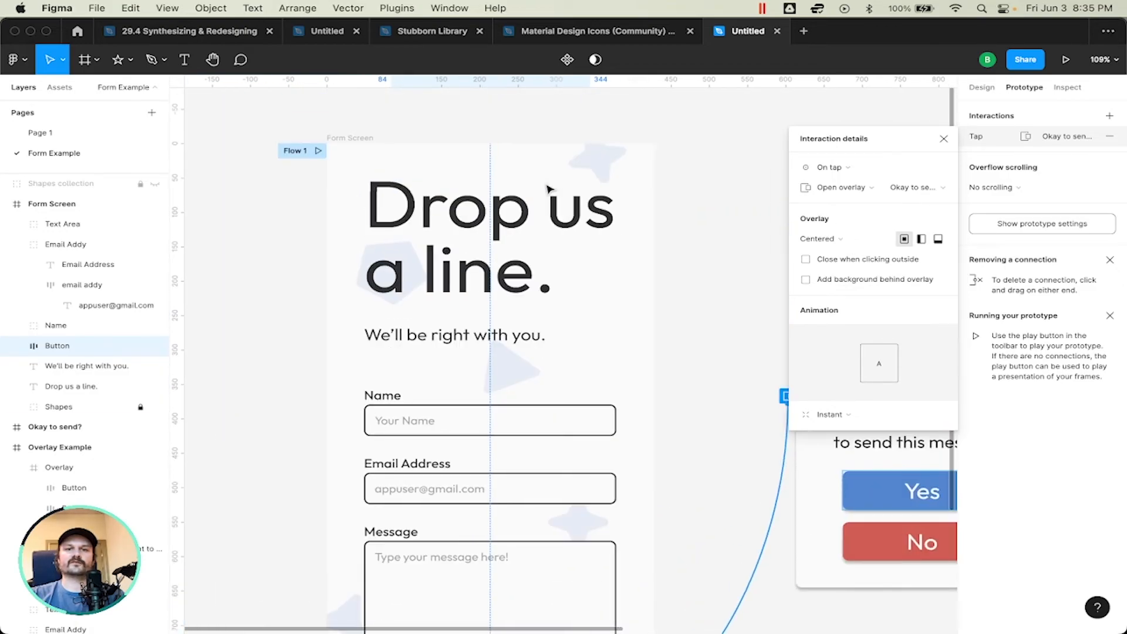
scroll(575, 375, down, 5)
scroll(576, 376, right, 4)
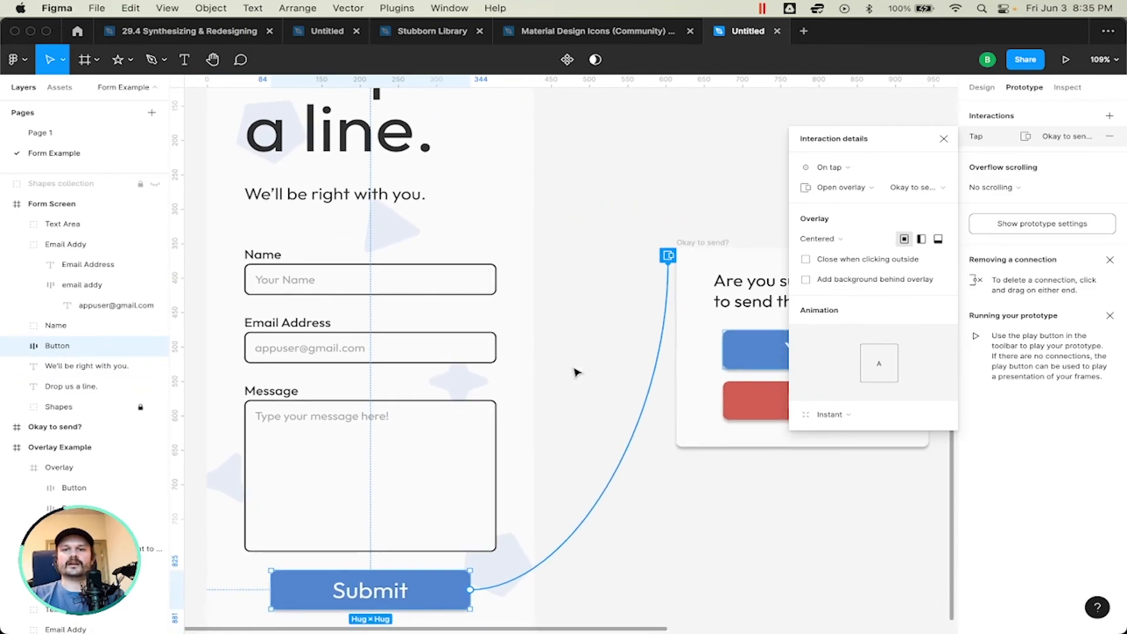
click(842, 240)
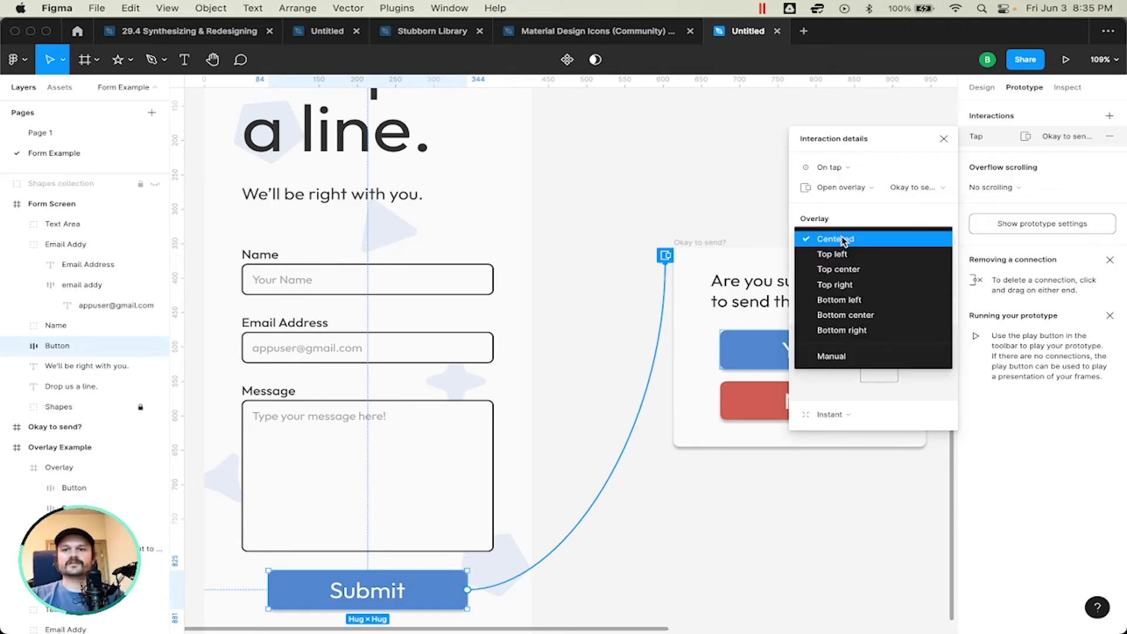
click(843, 241)
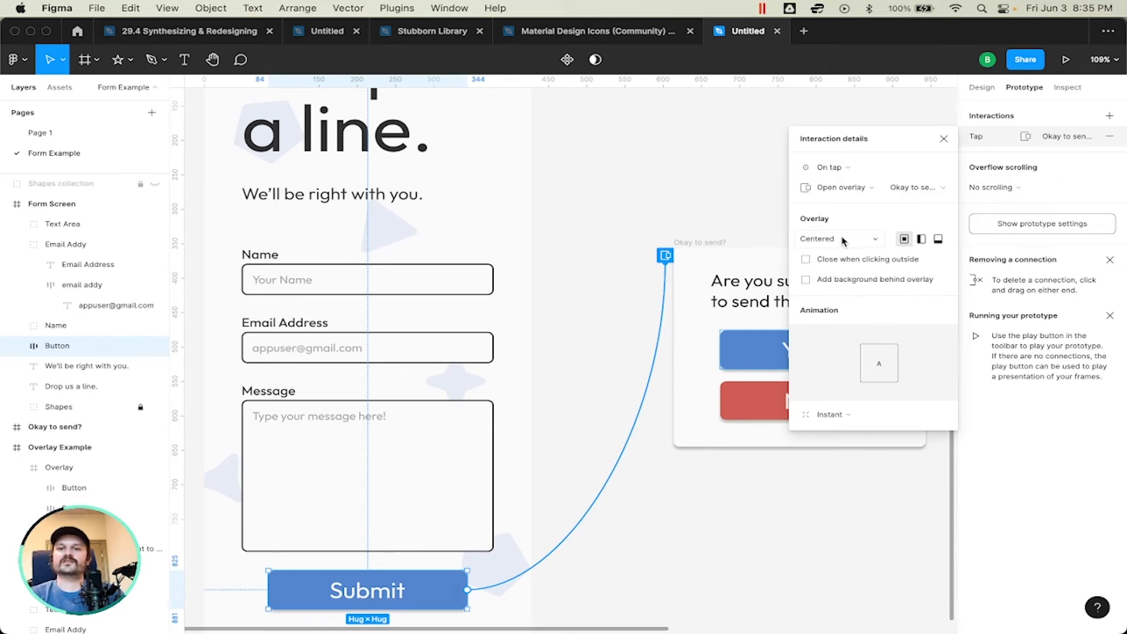
Step: Try the Top left position for the Submit overlay, followed by the Manual position
click(923, 240)
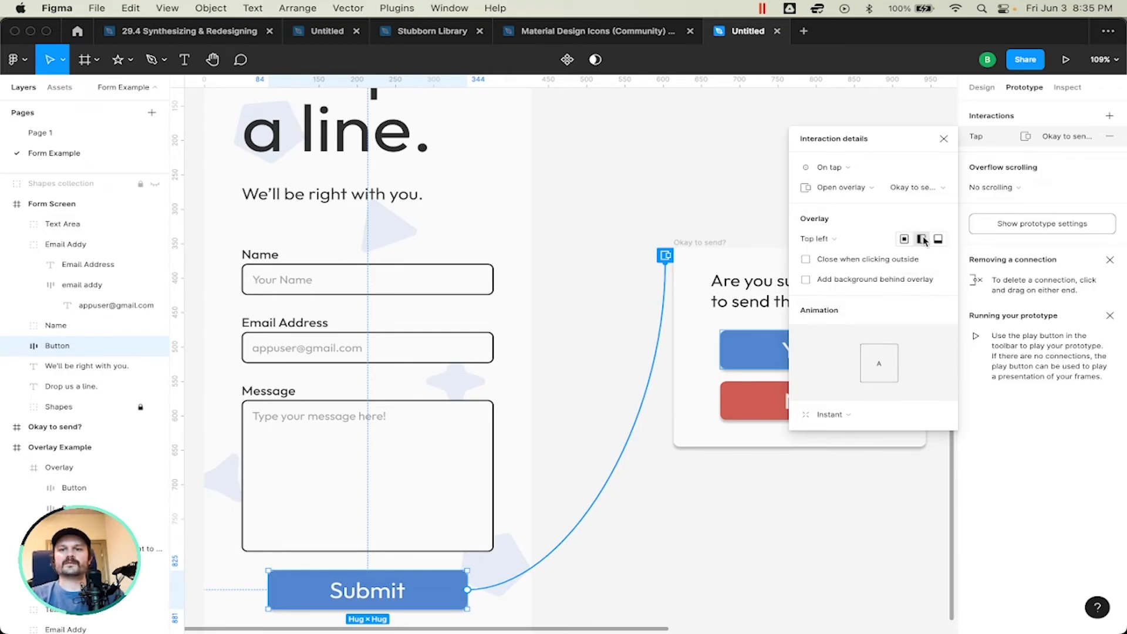
click(838, 241)
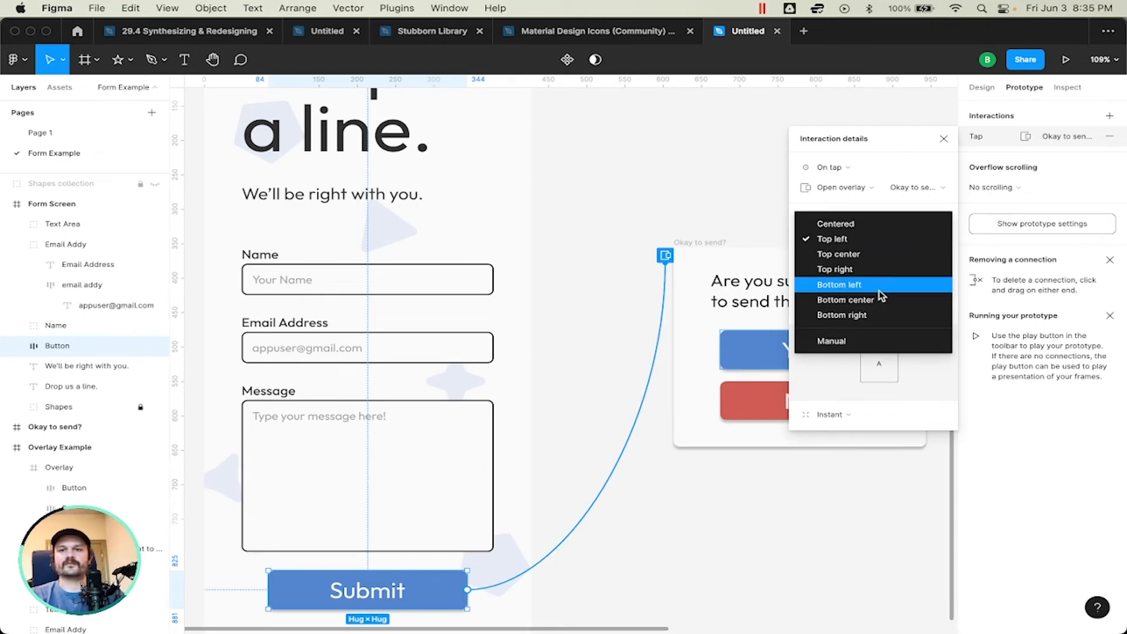
click(869, 341)
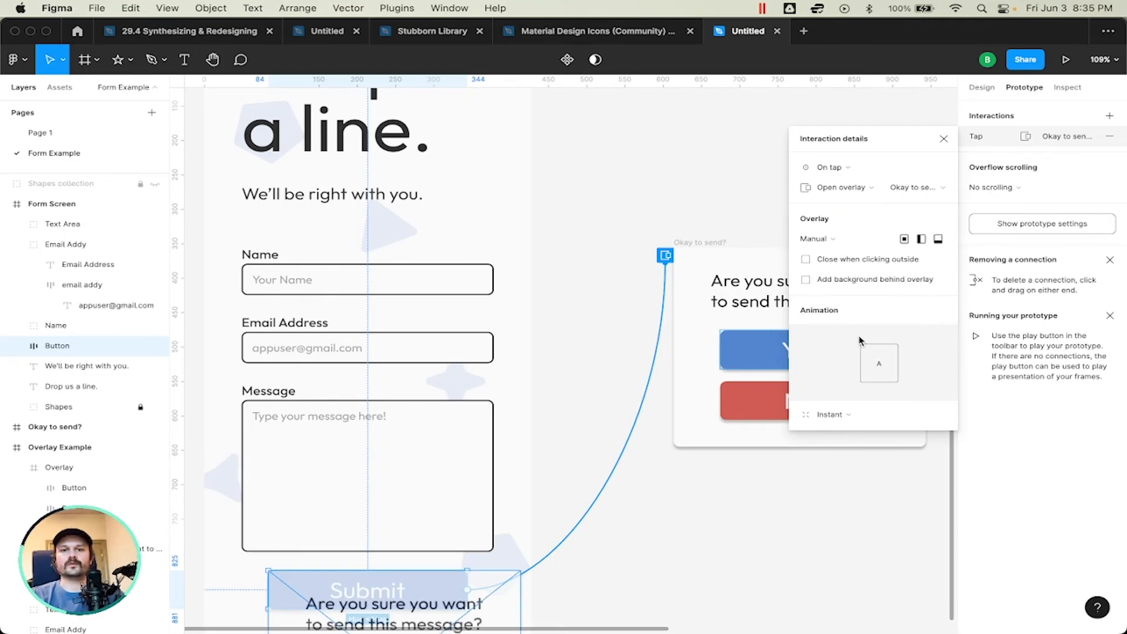
Step: Reposition the manually placed overlay preview so it partly covers the Submit button and extends past the form's lower right corner
scroll(552, 391, down, 7)
scroll(551, 391, left, 2)
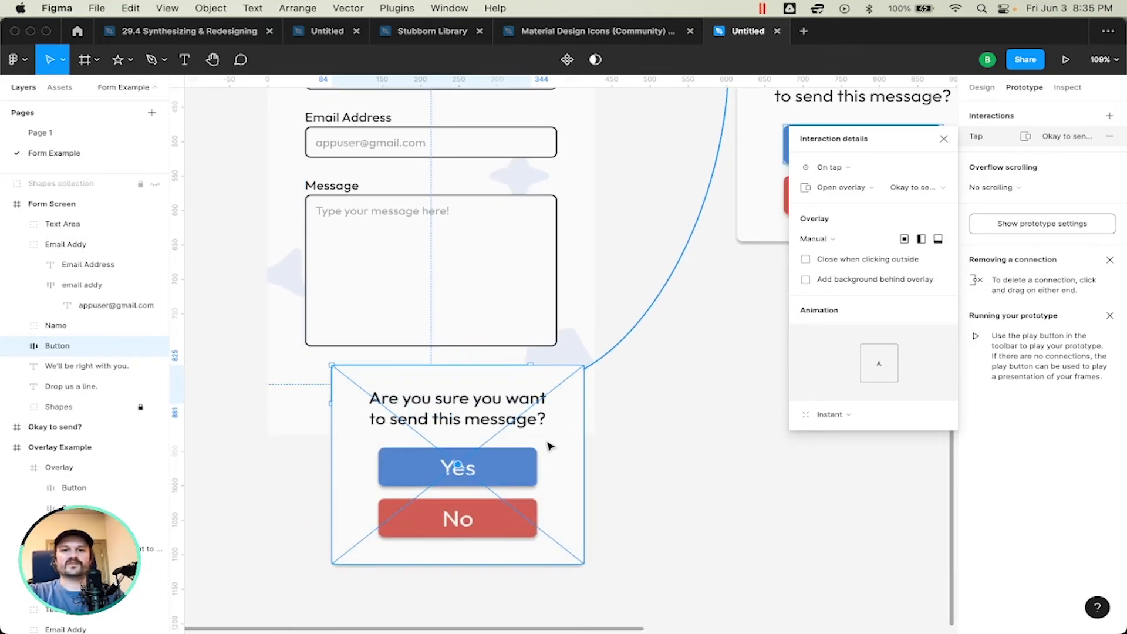
drag(549, 438, 667, 476)
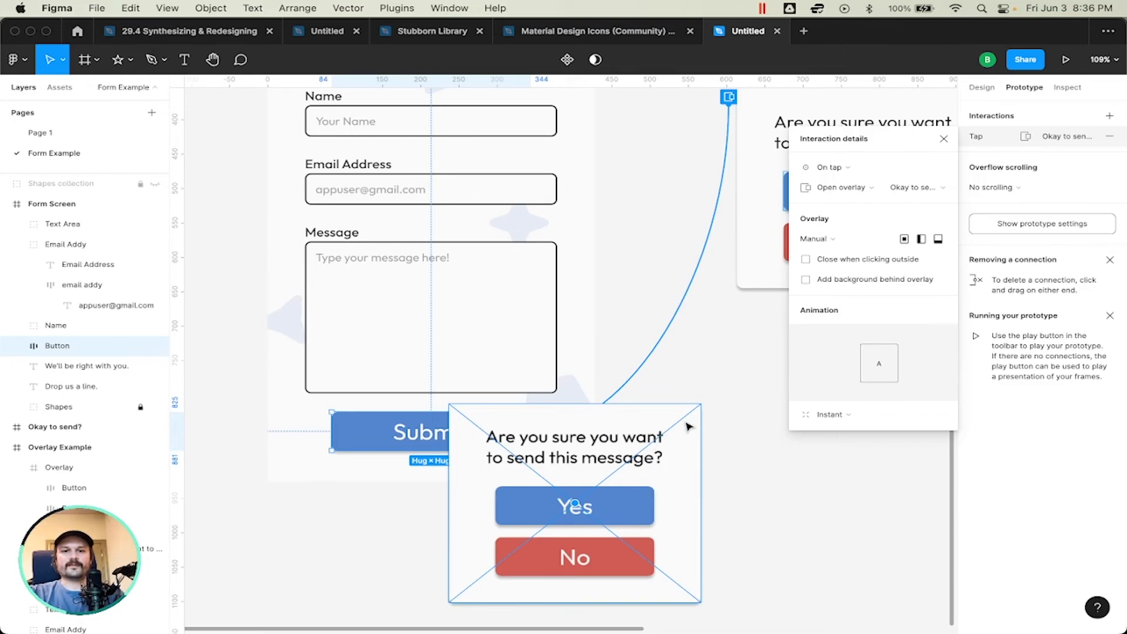
drag(678, 504, 634, 367)
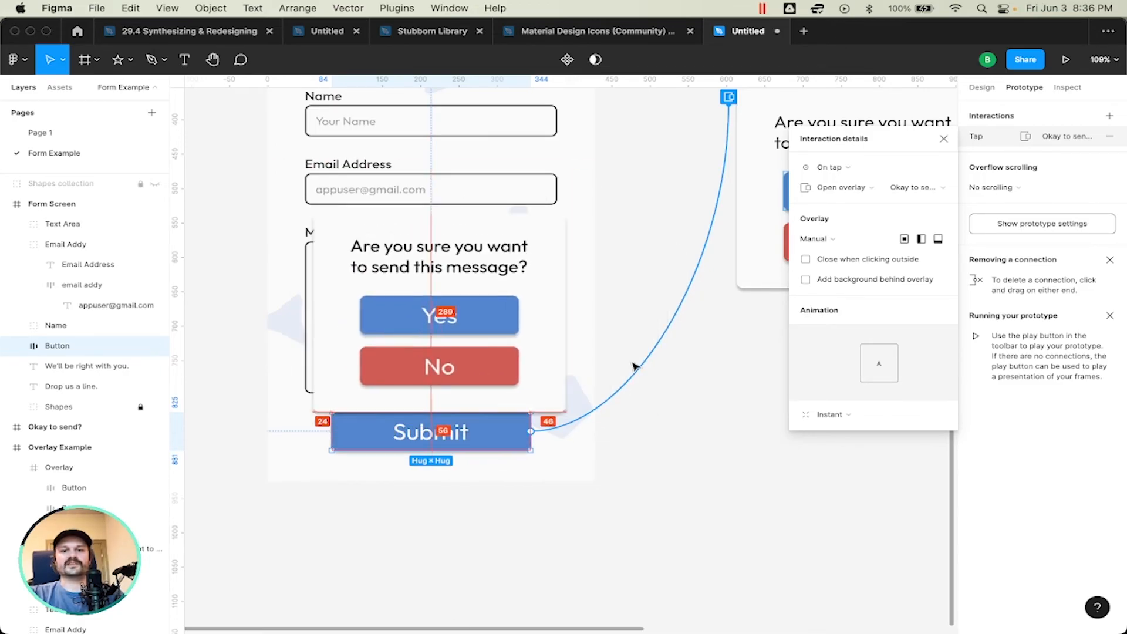
Step: Set the Submit overlay's position to Centered
click(816, 238)
click(856, 128)
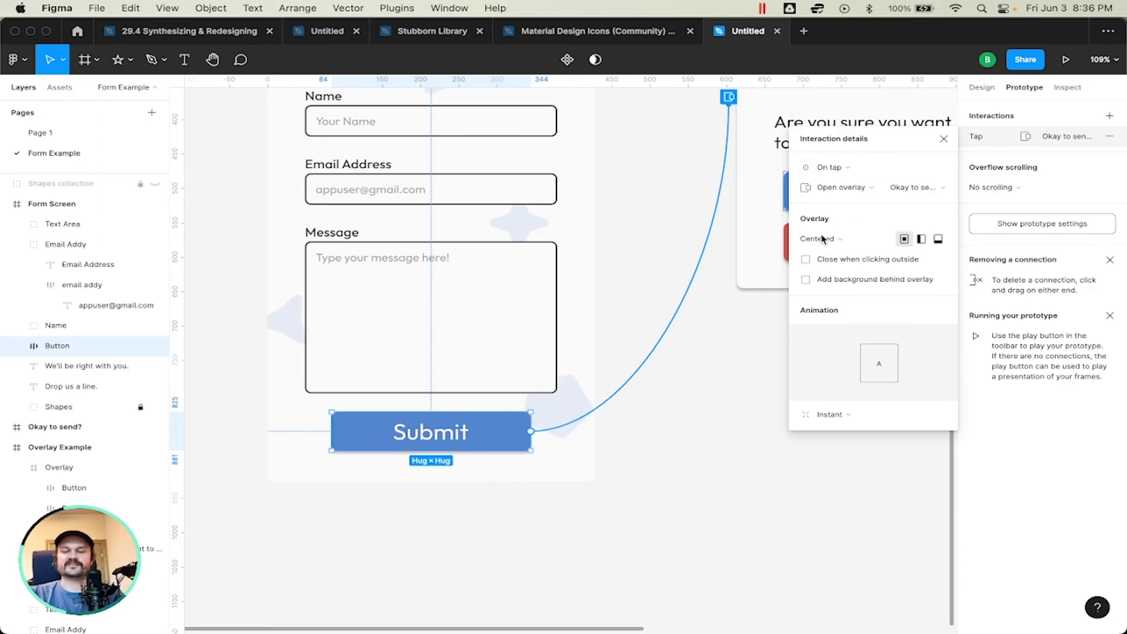
scroll(698, 399, up, 5)
scroll(699, 397, up, 1)
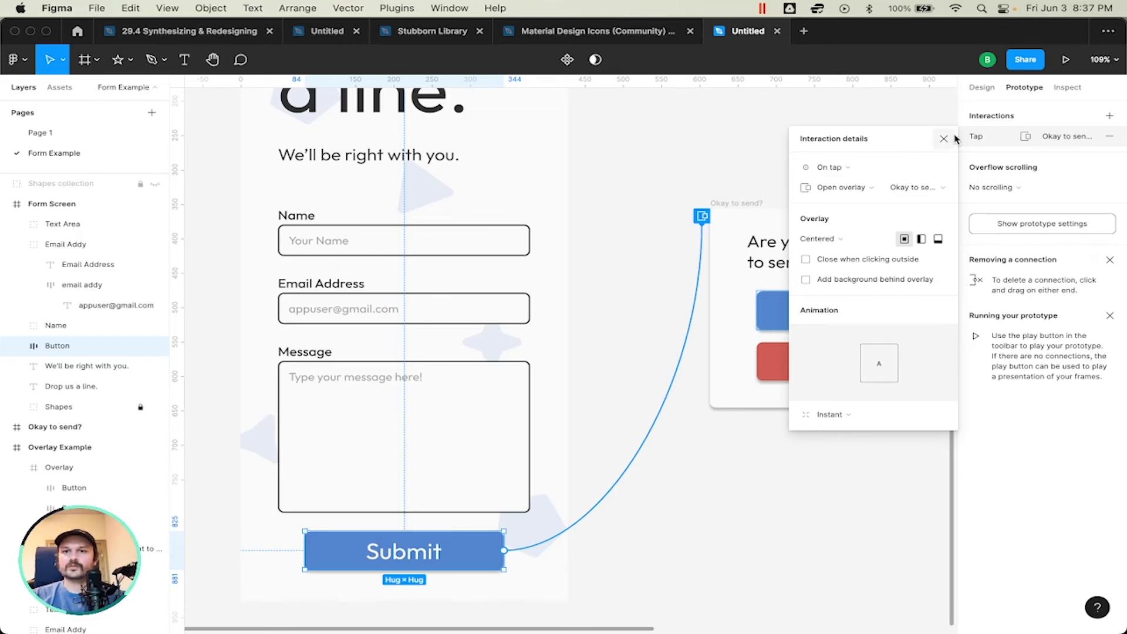
Step: Enable both Close when clicking outside and Add background behind overlay for the Submit interaction
click(833, 240)
click(834, 241)
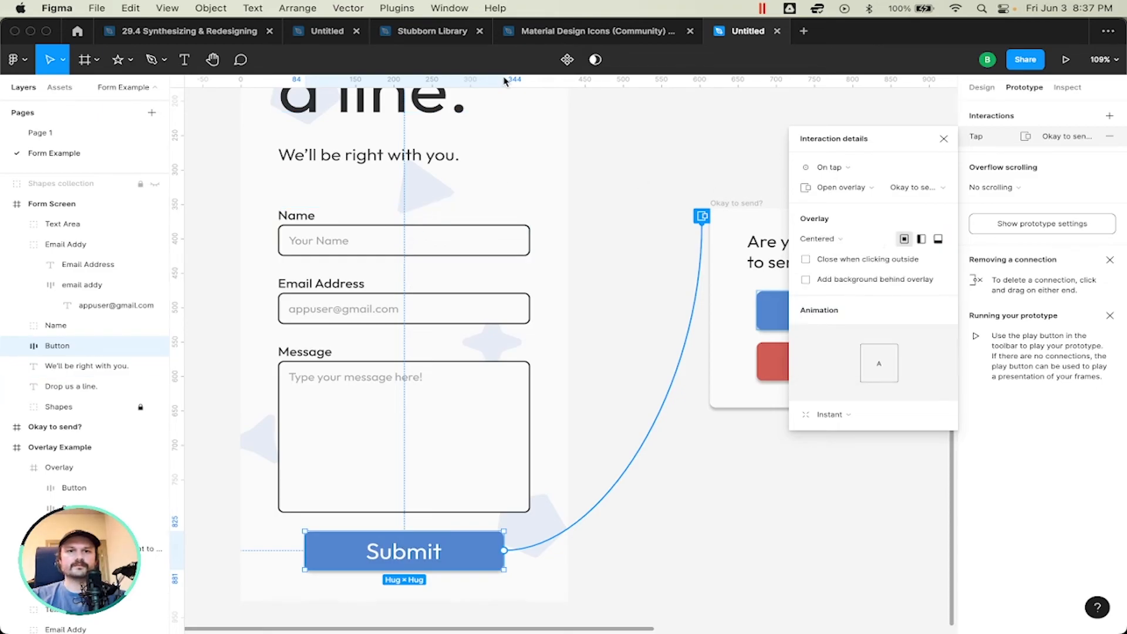
scroll(414, 183, up, 5)
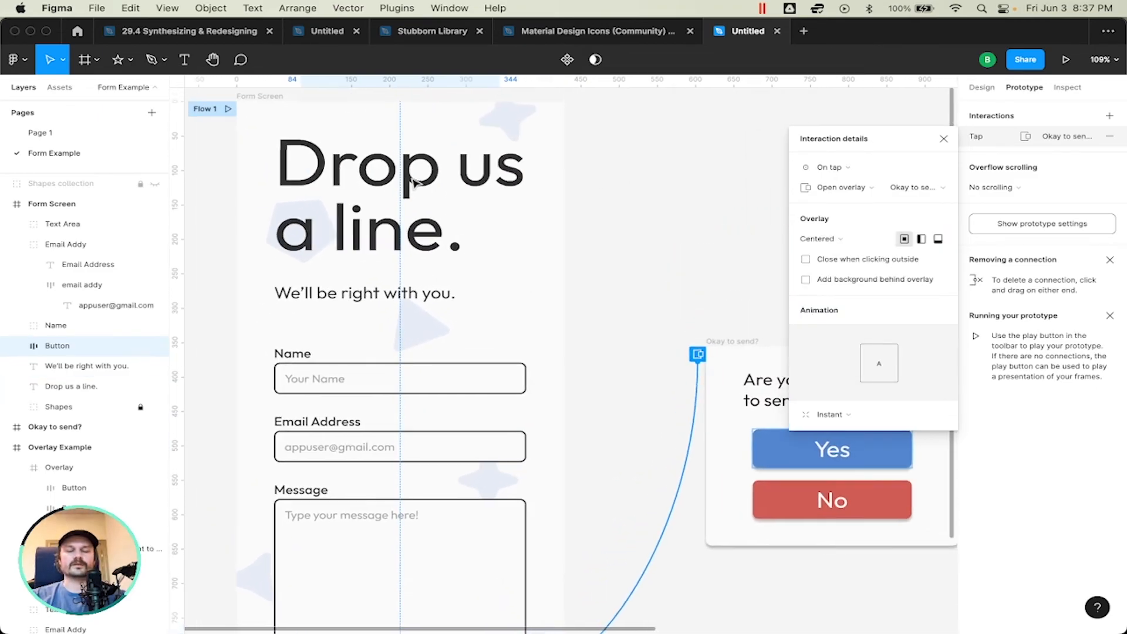
scroll(414, 184, up, 2)
scroll(493, 209, down, 4)
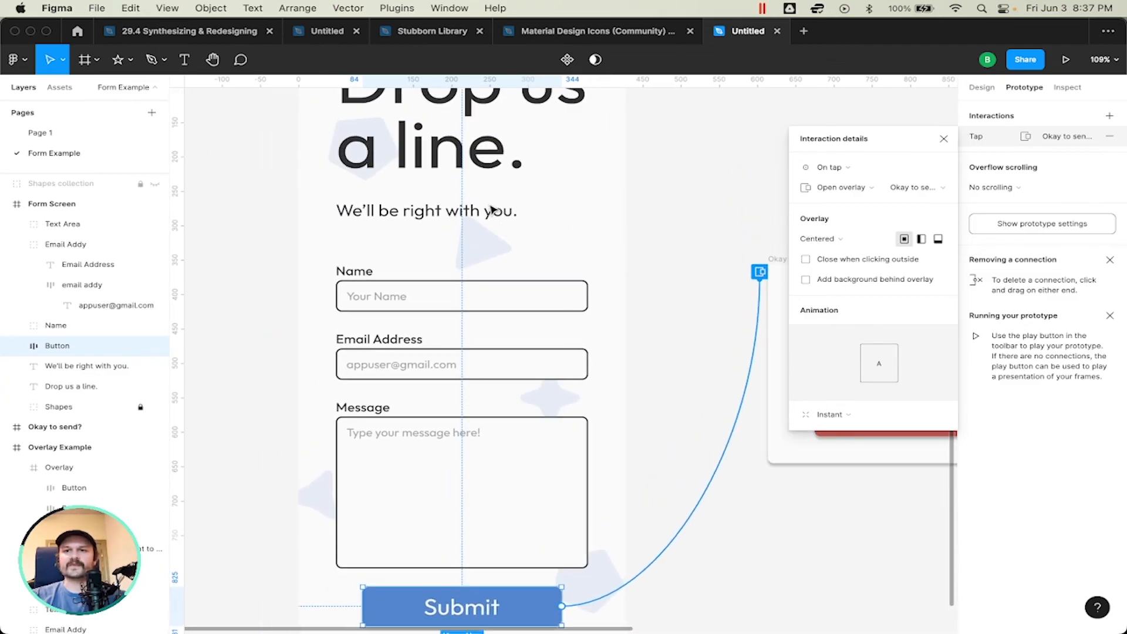
scroll(624, 312, right, 3)
scroll(633, 310, right, 1)
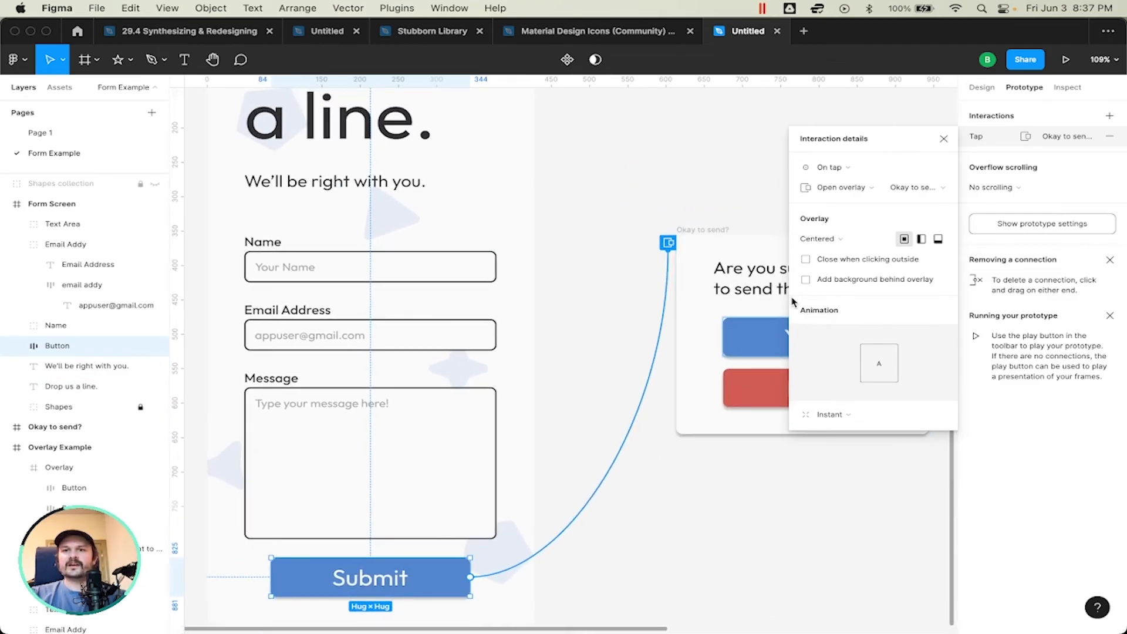
click(808, 262)
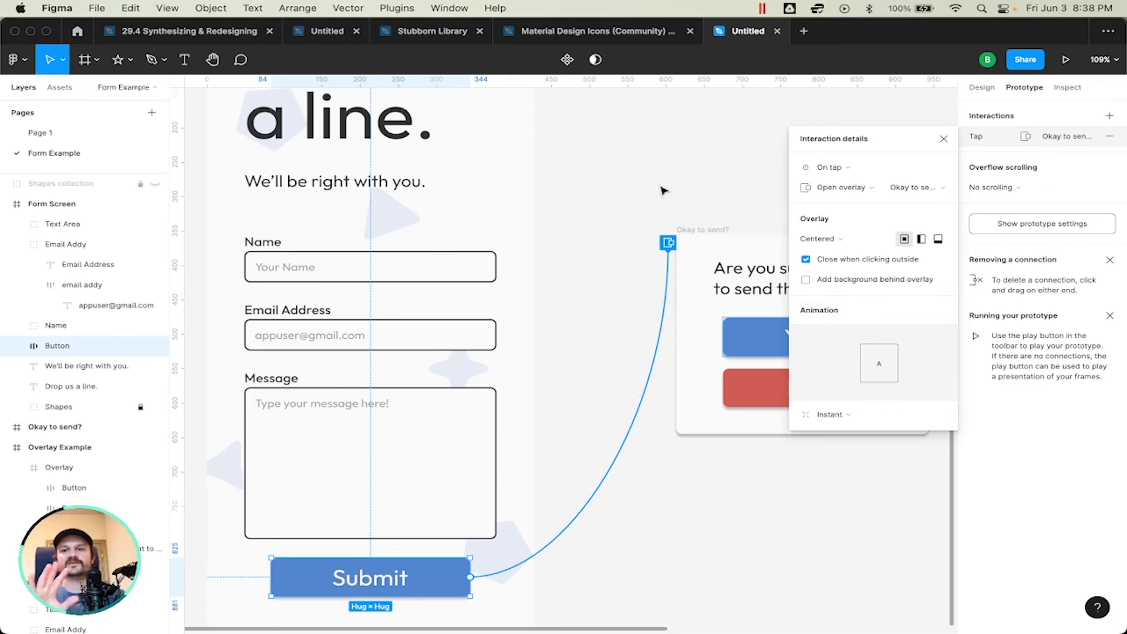
scroll(664, 191, up, 2)
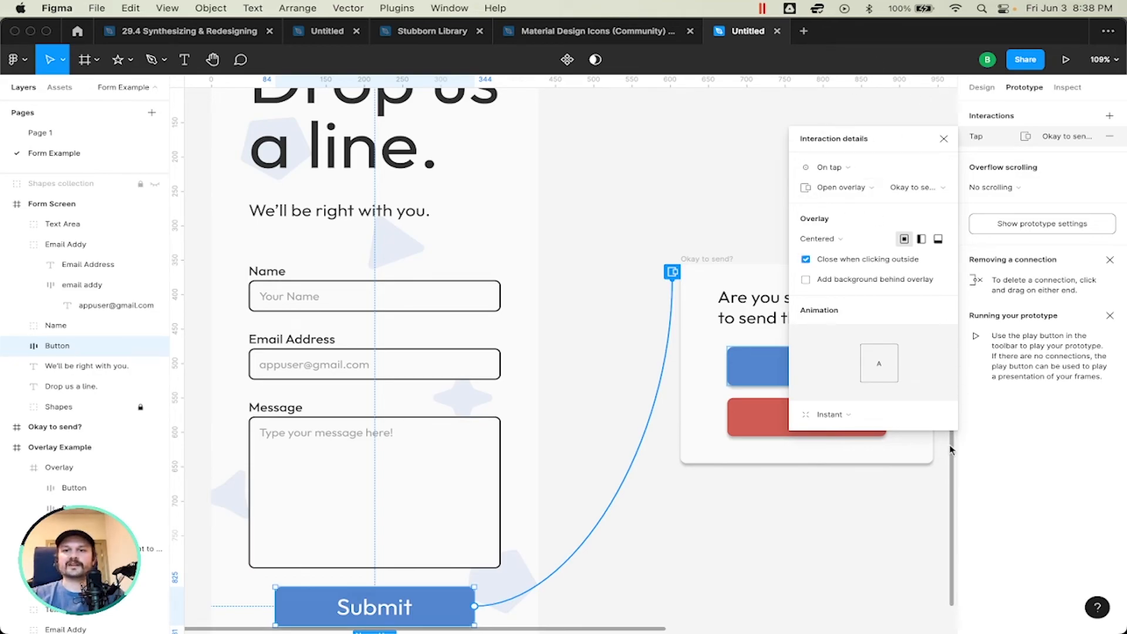
click(806, 280)
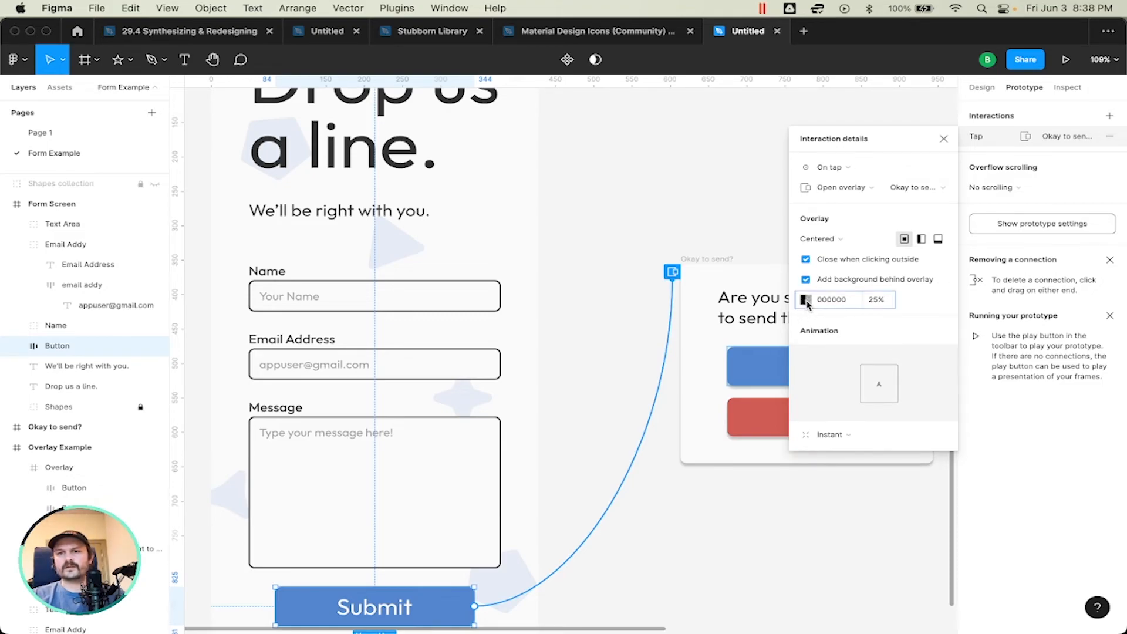
Step: Open the overlay's background color settings and arrange the floating dialogs for comparison with the Overlay Example frame
click(806, 301)
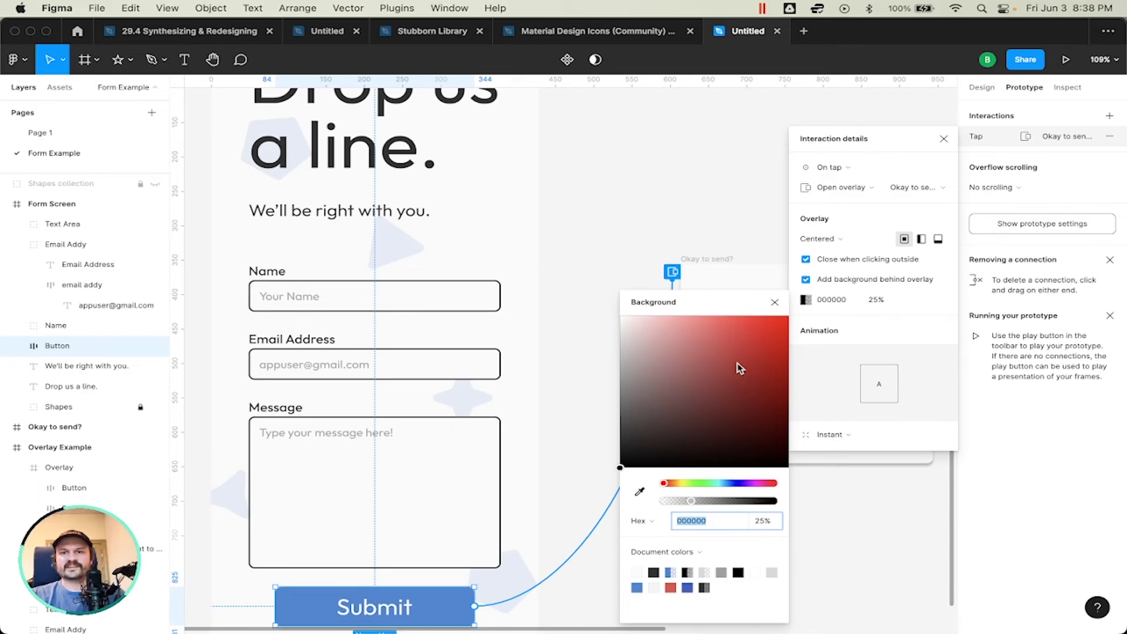
drag(860, 139, 456, 161)
scroll(698, 271, right, 10)
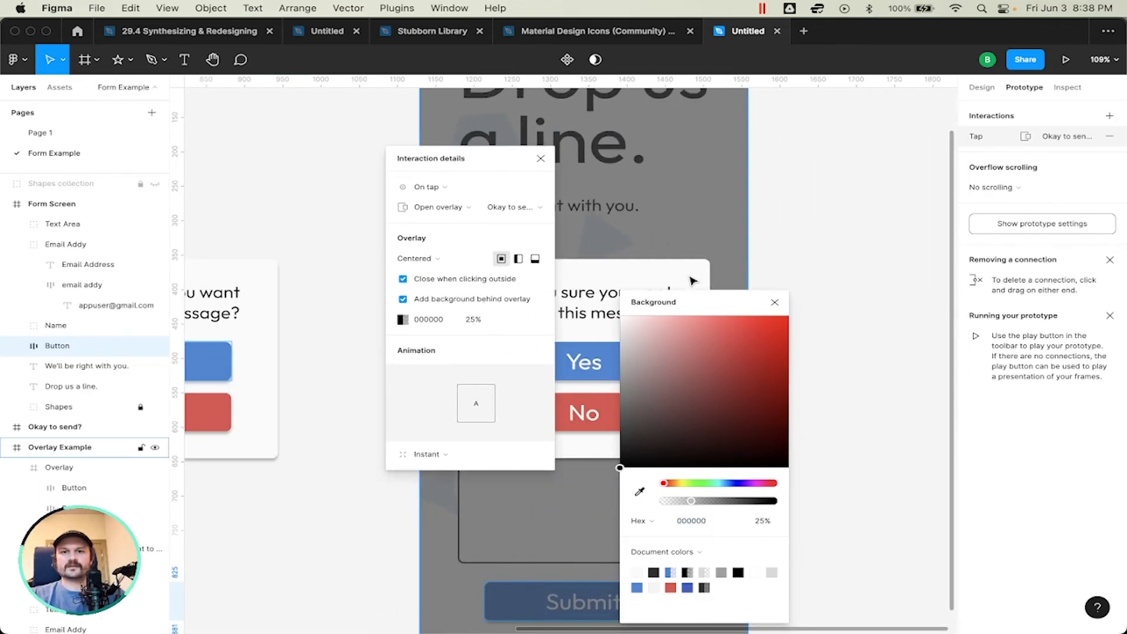
drag(724, 306, 419, 303)
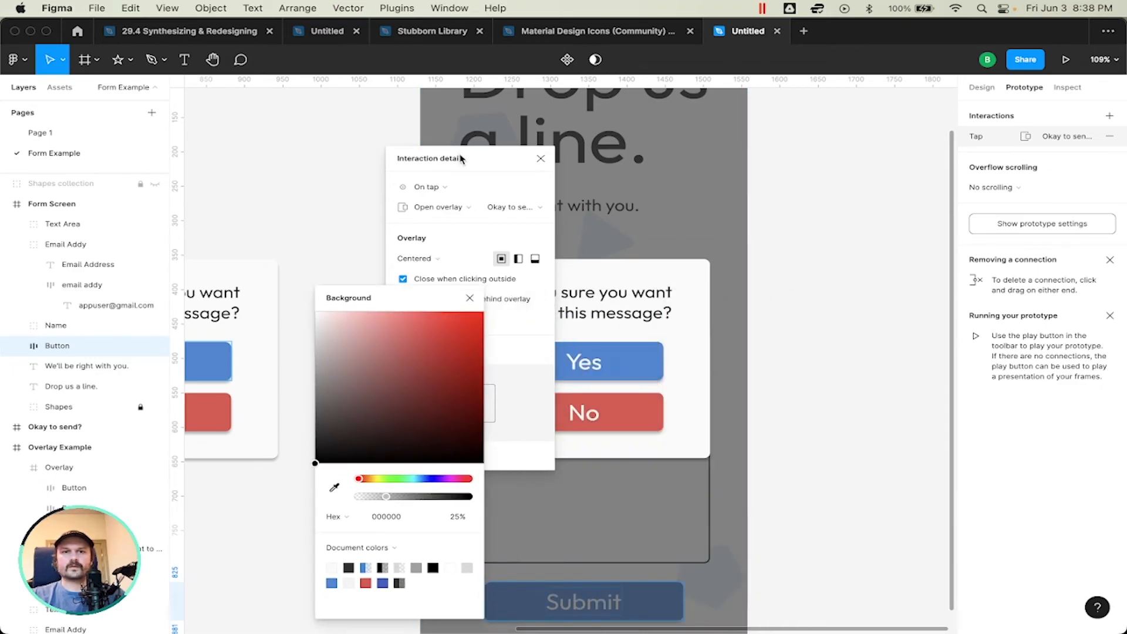
drag(461, 159, 329, 159)
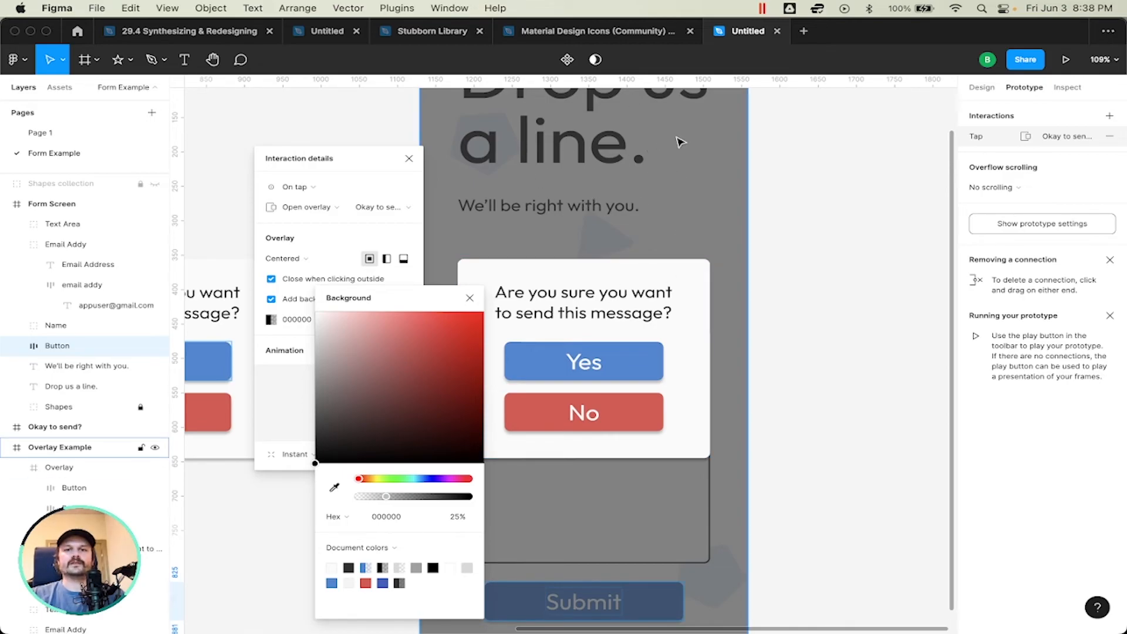
scroll(680, 143, up, 2)
scroll(651, 210, down, 2)
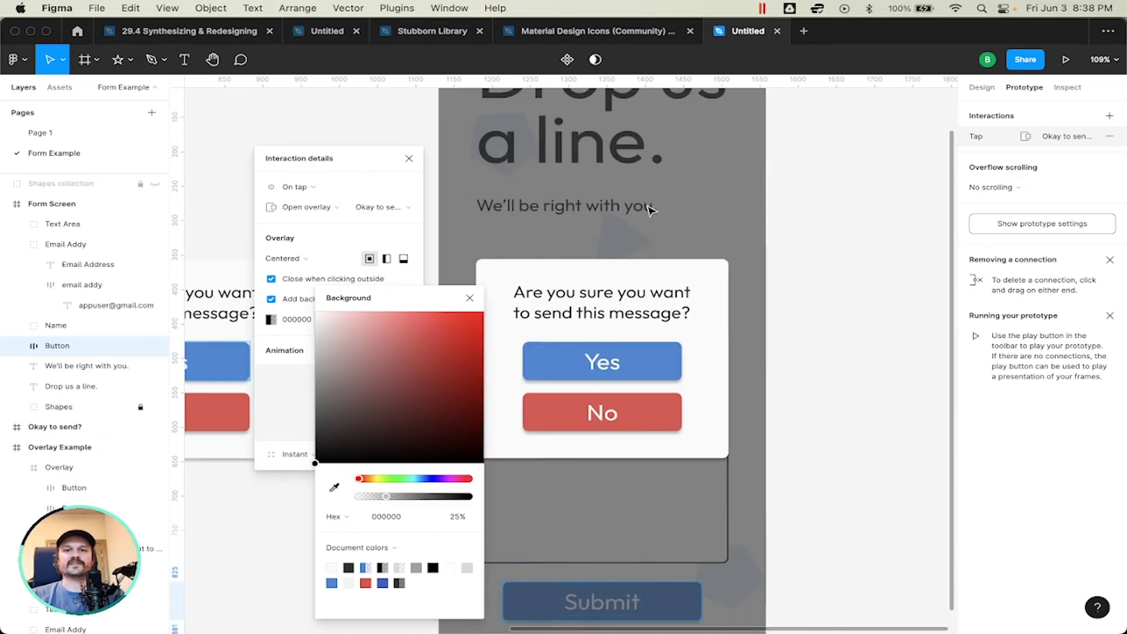
scroll(651, 210, up, 2)
scroll(651, 210, left, 2)
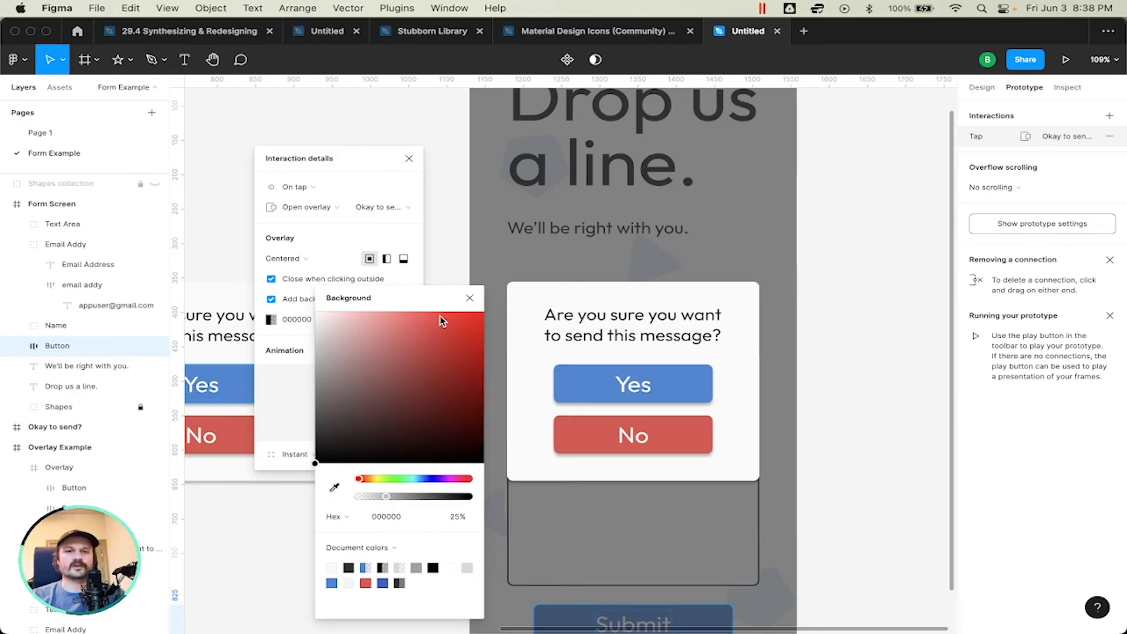
drag(395, 306, 504, 188)
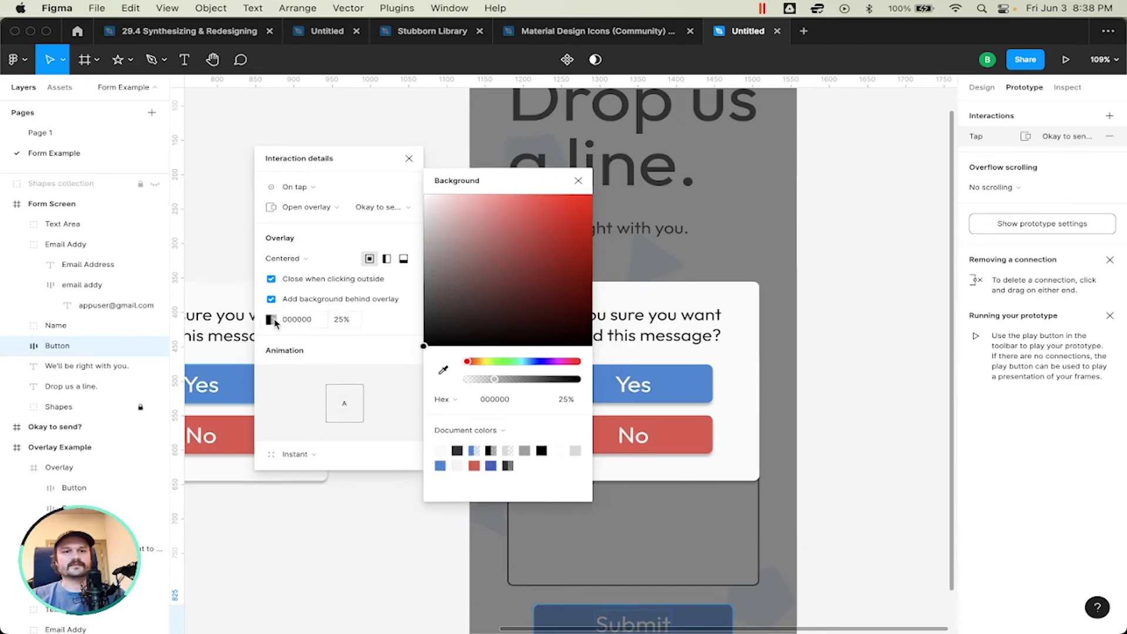
Step: Try a dark red 4E1C1C overlay background, followed by a different opacity and a neutral gray shade
drag(499, 253, 531, 300)
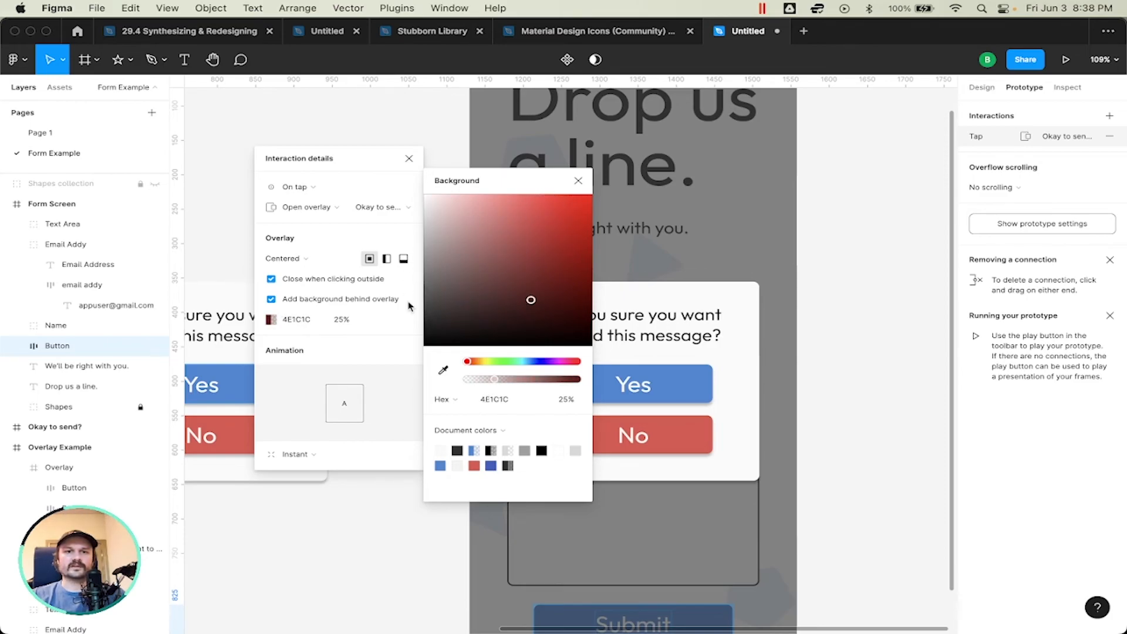
drag(541, 380, 517, 380)
drag(531, 300, 373, 327)
Step: Set the overlay background color to 313131 at 50% opacity and close the color settings
click(499, 404)
text(31)
key(Tab)
text(50)
key(Return)
click(579, 181)
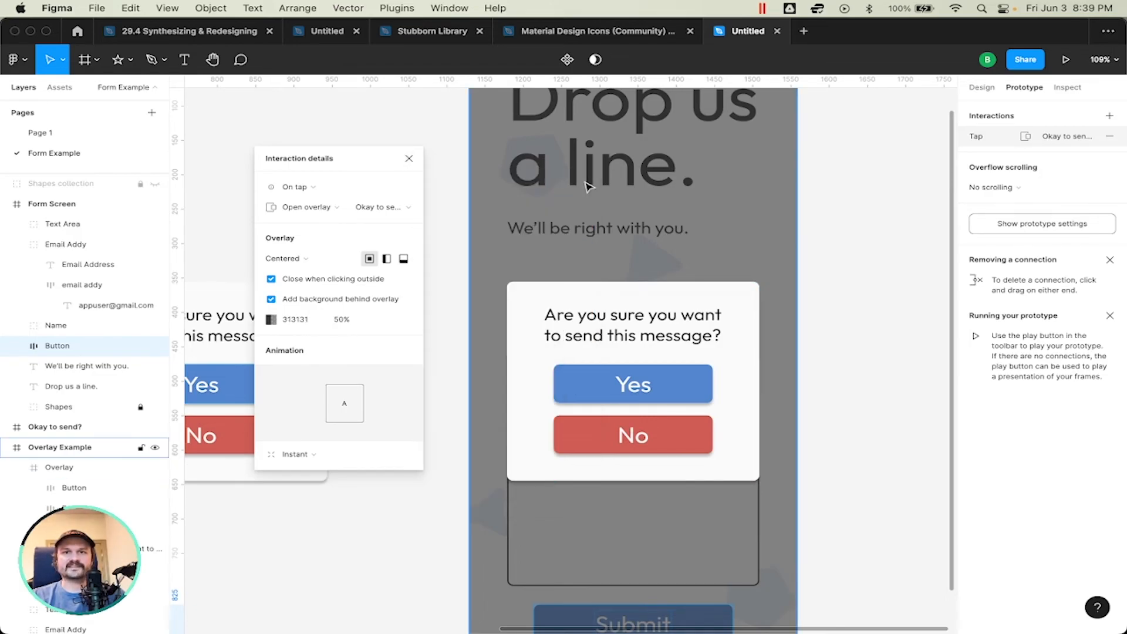
Step: Review the animation types available for the Submit overlay, keep Instant, and close the interaction details
scroll(652, 216, left, 2)
scroll(652, 216, left, 10)
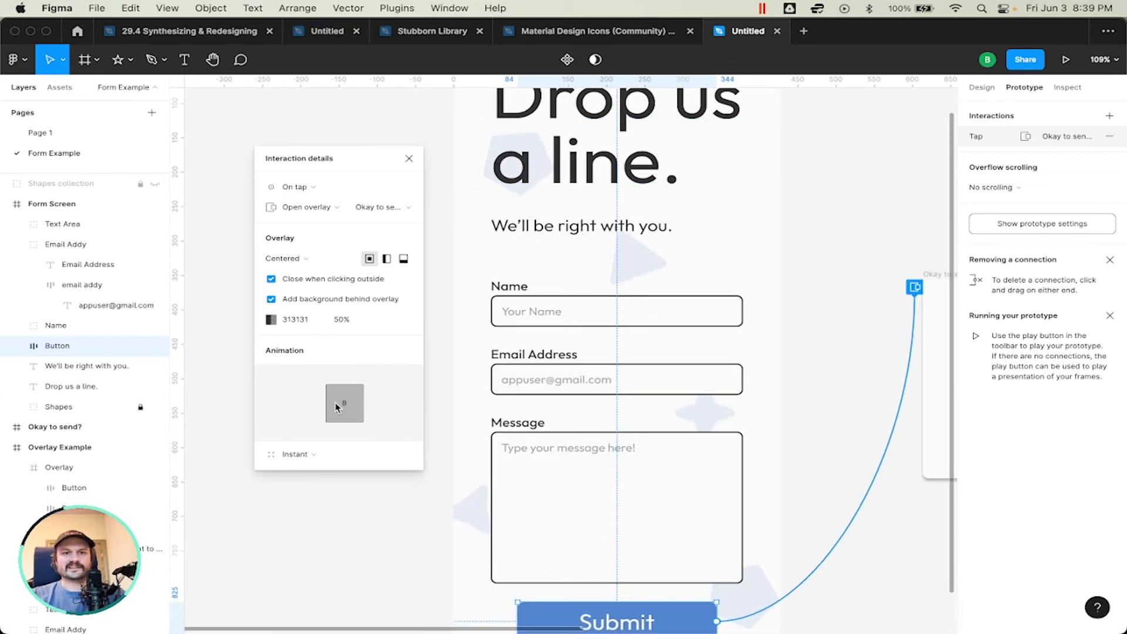
click(303, 454)
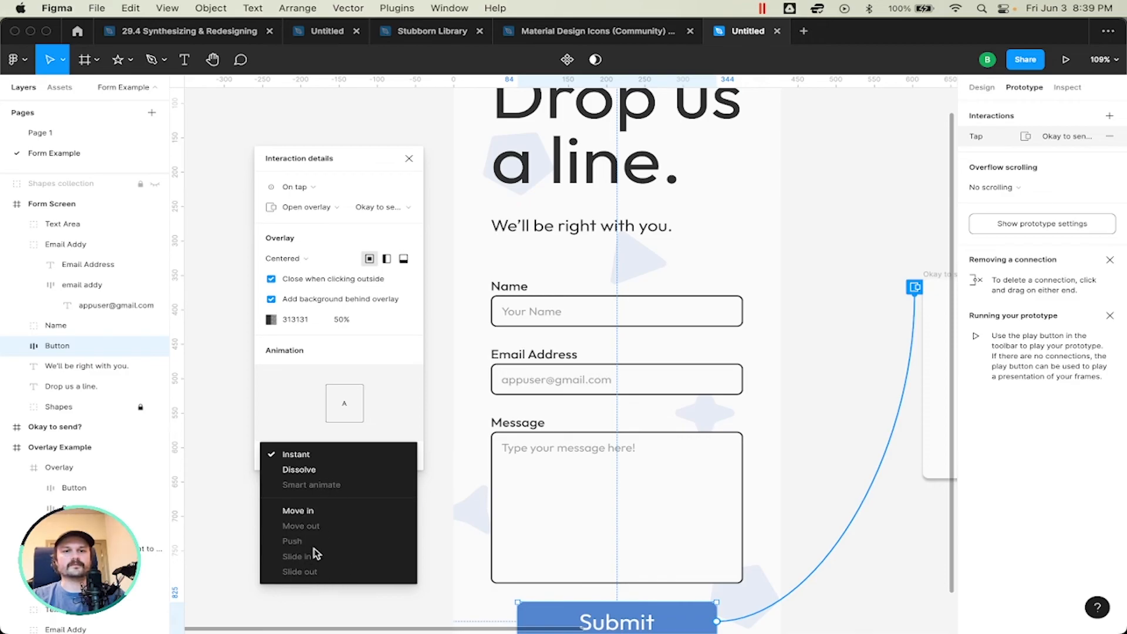
click(398, 361)
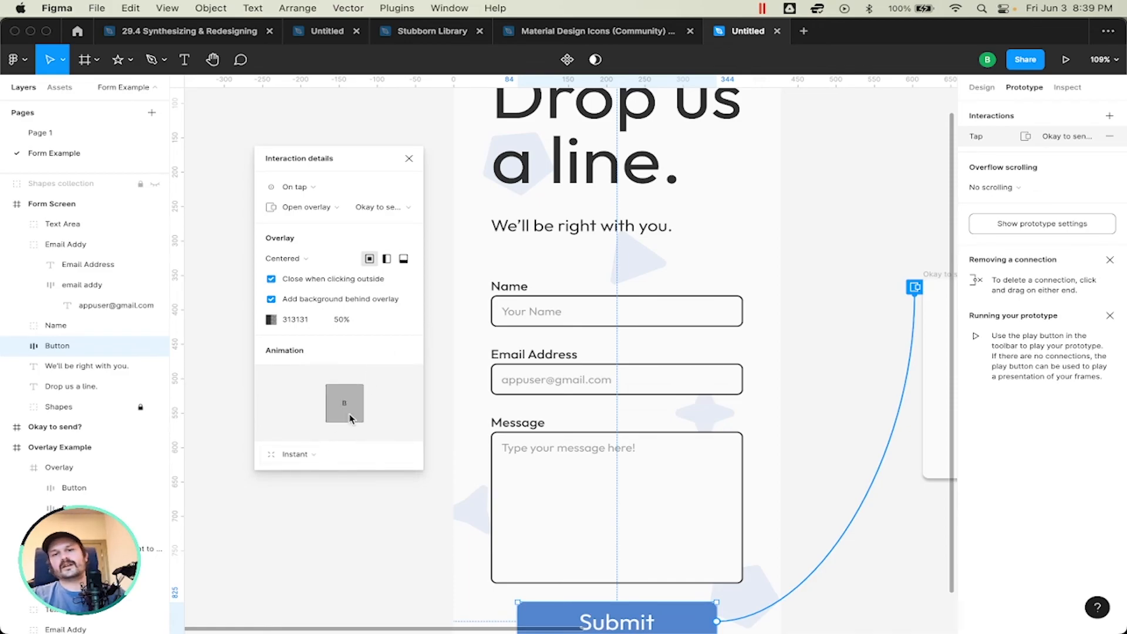
scroll(519, 327, right, 2)
scroll(619, 323, down, 3)
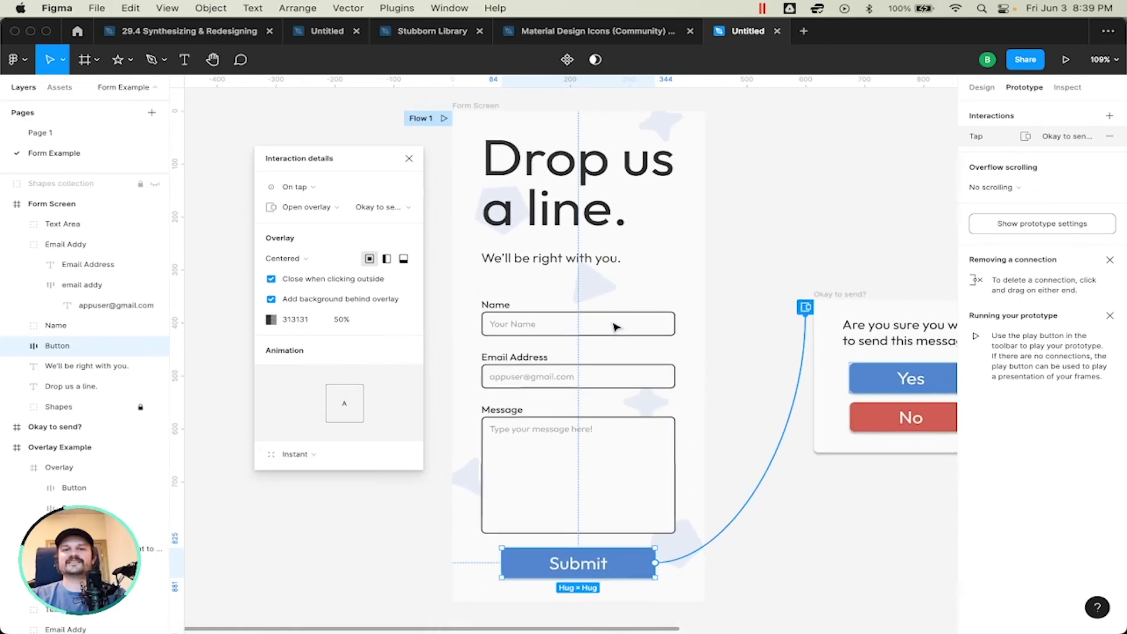
scroll(616, 327, up, 5)
scroll(616, 327, down, 5)
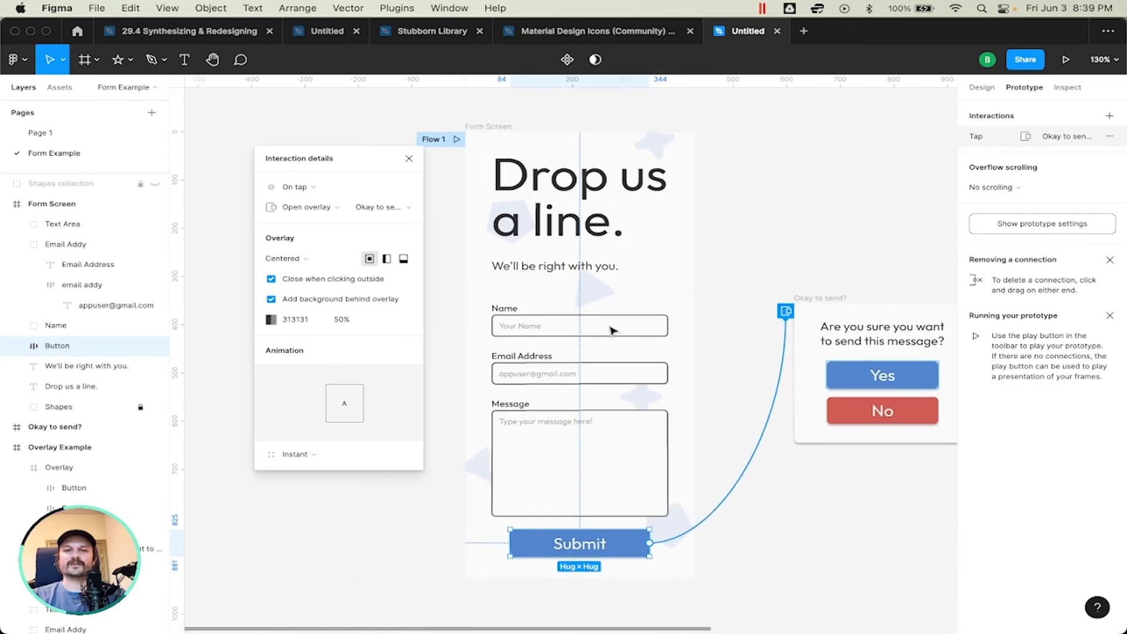
scroll(612, 331, up, 1)
scroll(610, 331, up, 2)
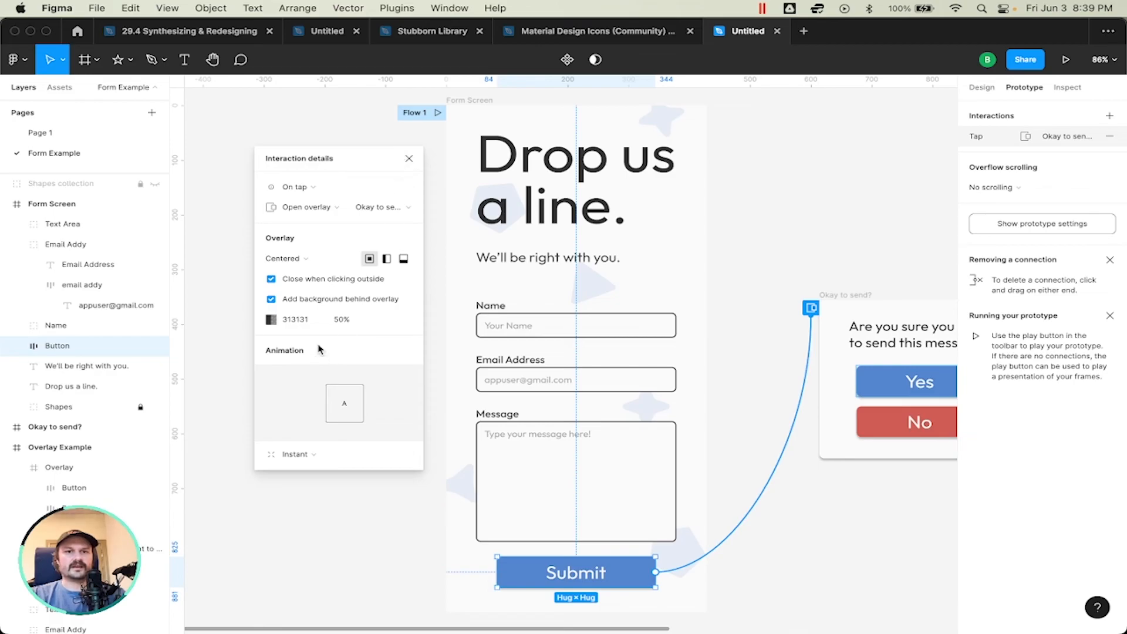
click(409, 158)
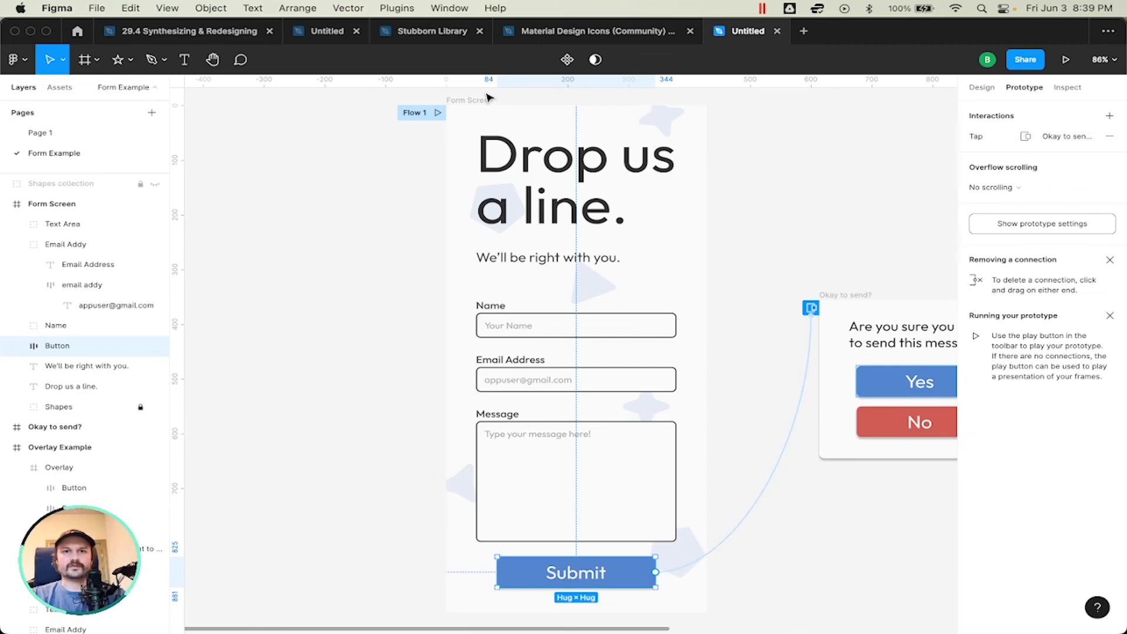
Step: Select the Form Screen frame and present its prototype flow
click(464, 103)
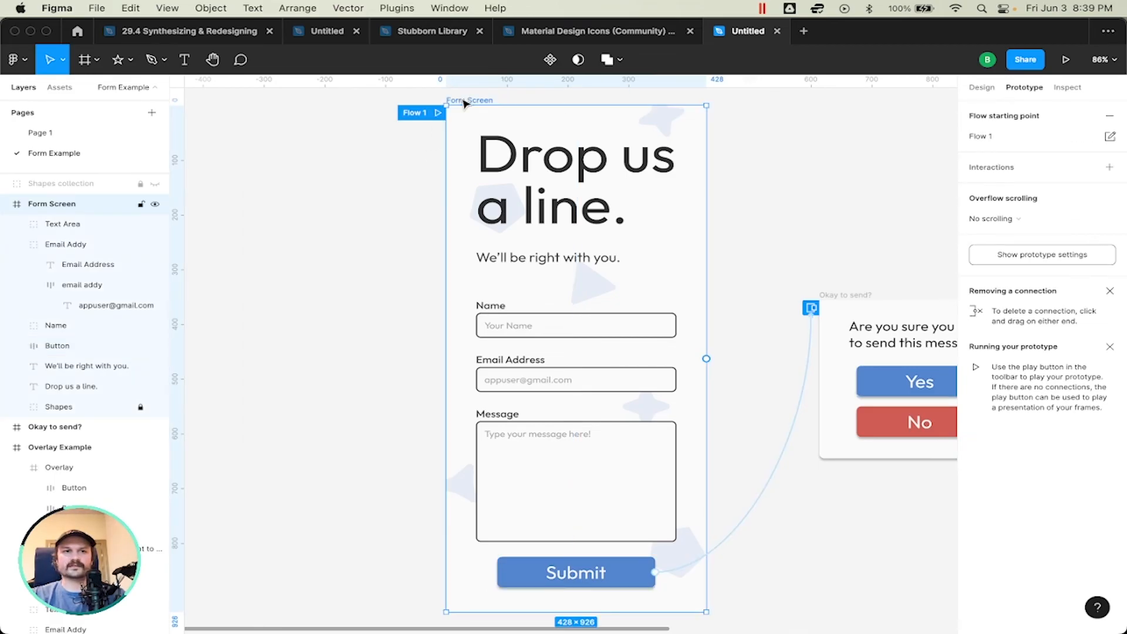
click(277, 279)
scroll(473, 282, down, 5)
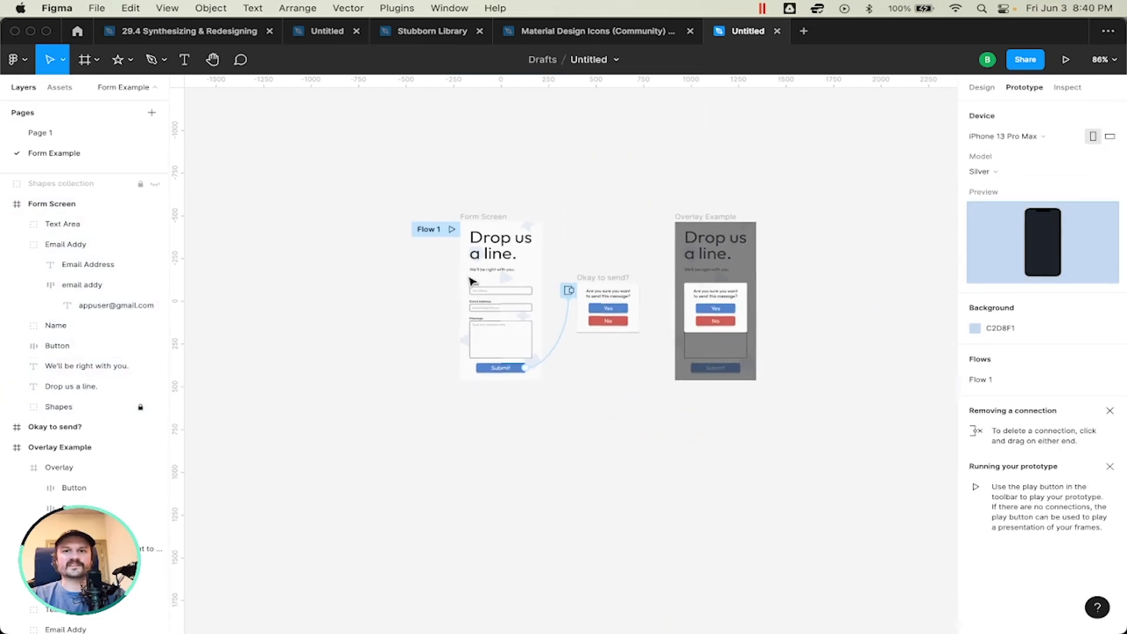
click(488, 229)
scroll(626, 235, up, 5)
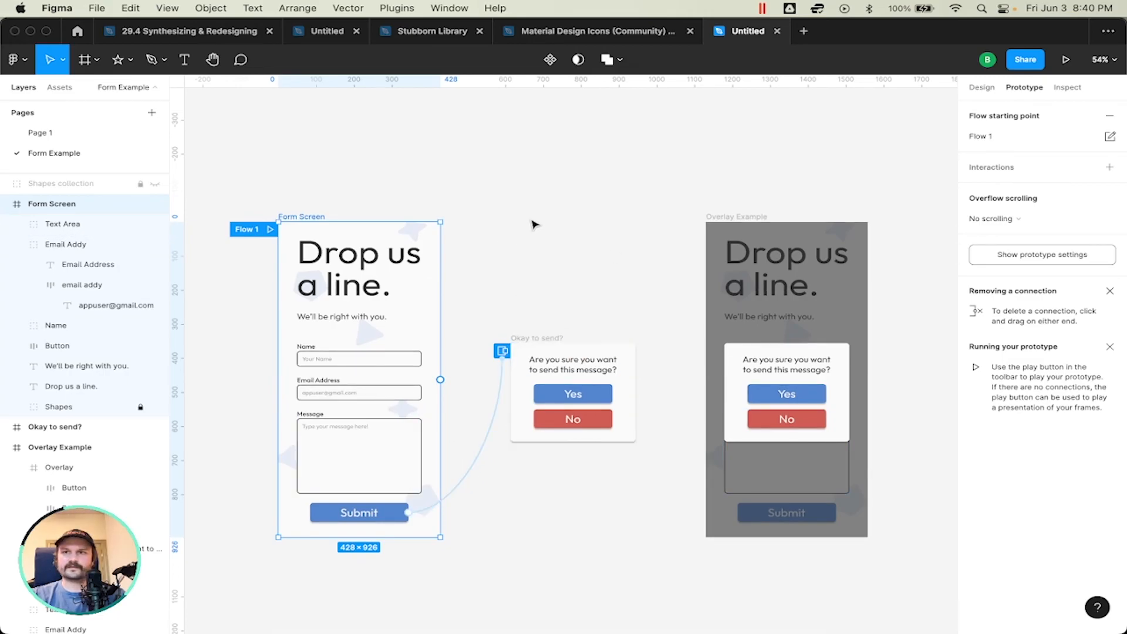
click(1066, 61)
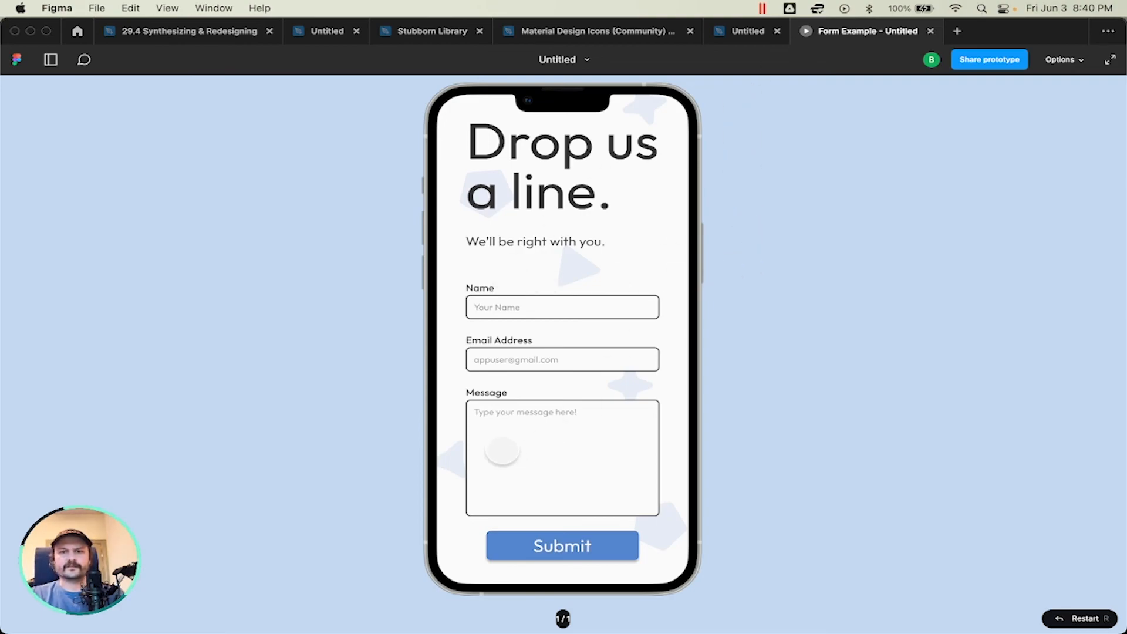
Step: Test Submit twice, dismissing the confirmation overlay each time by tapping outside it, and return to the design file
click(560, 545)
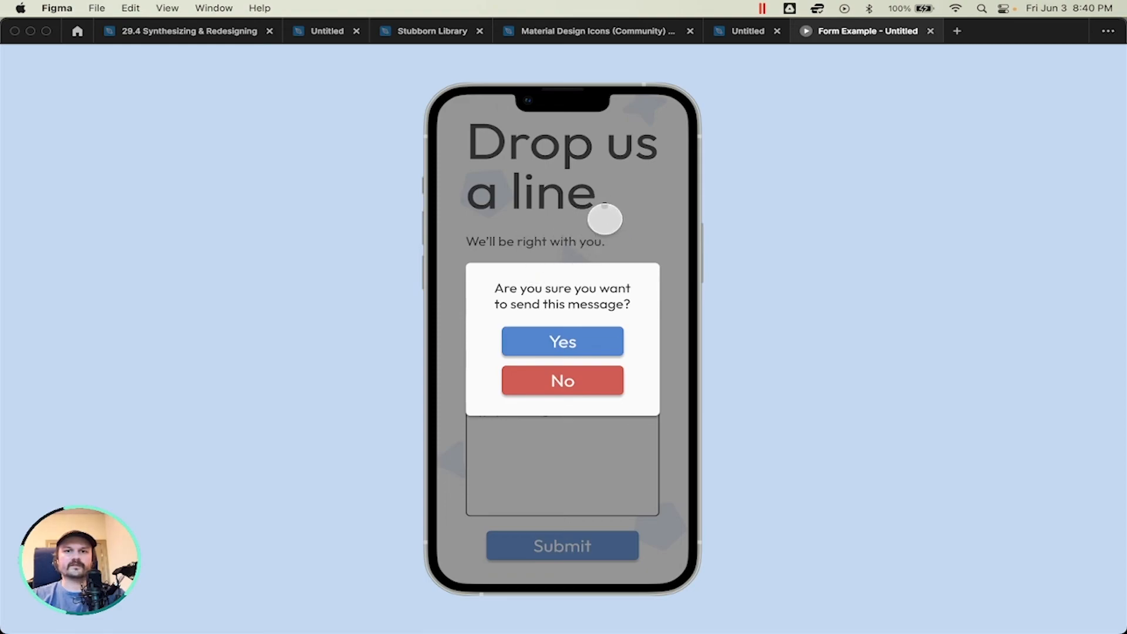
click(605, 219)
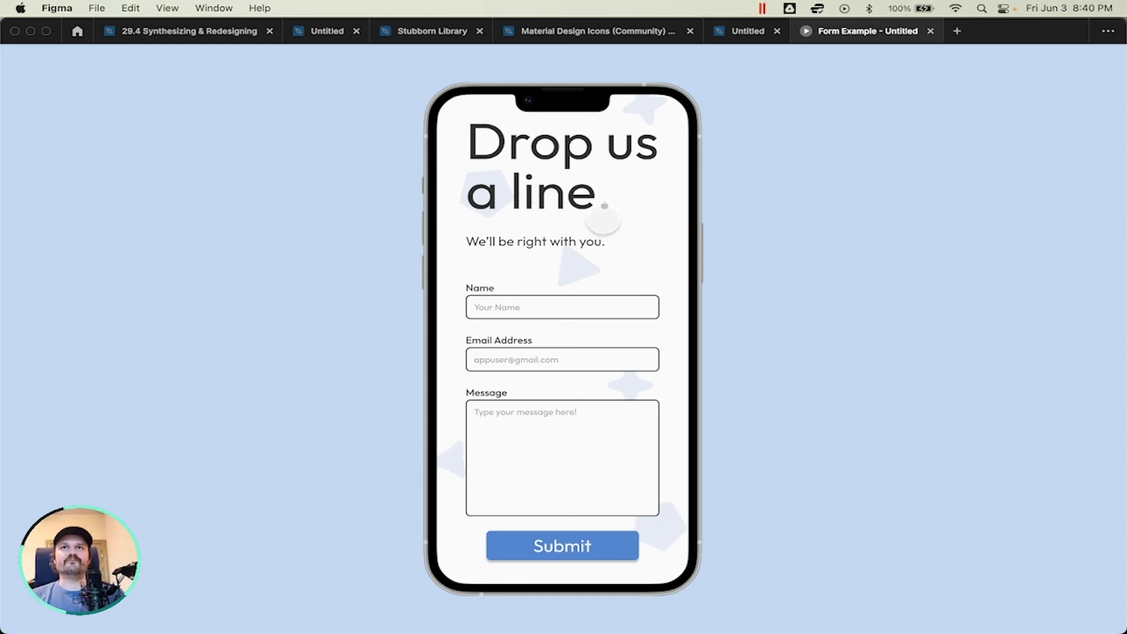
click(587, 546)
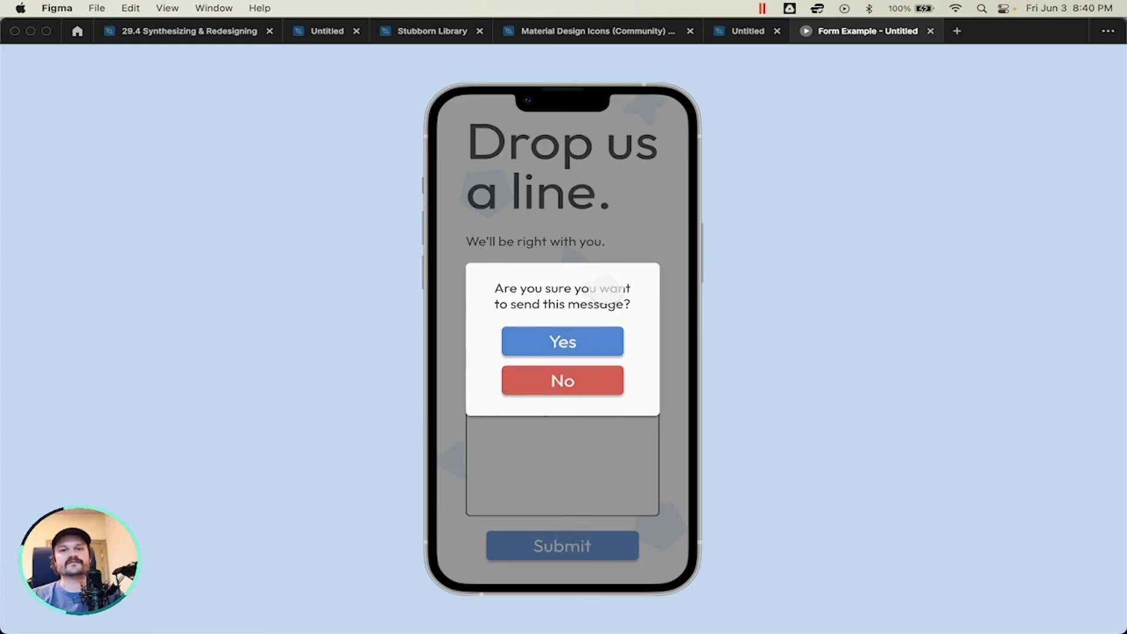
click(566, 204)
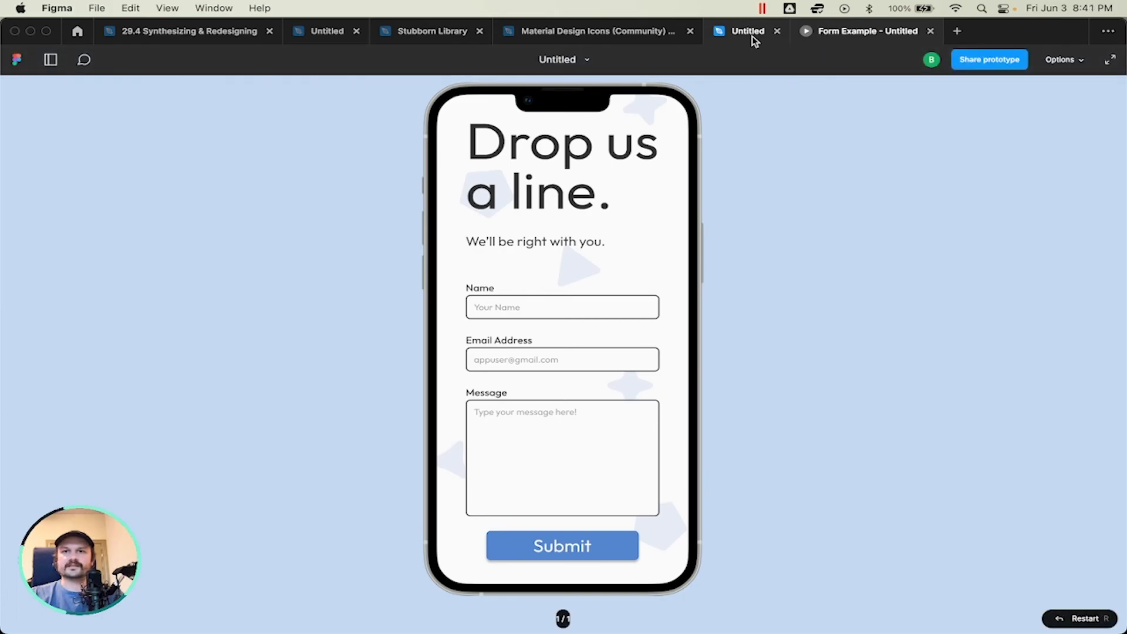
click(751, 33)
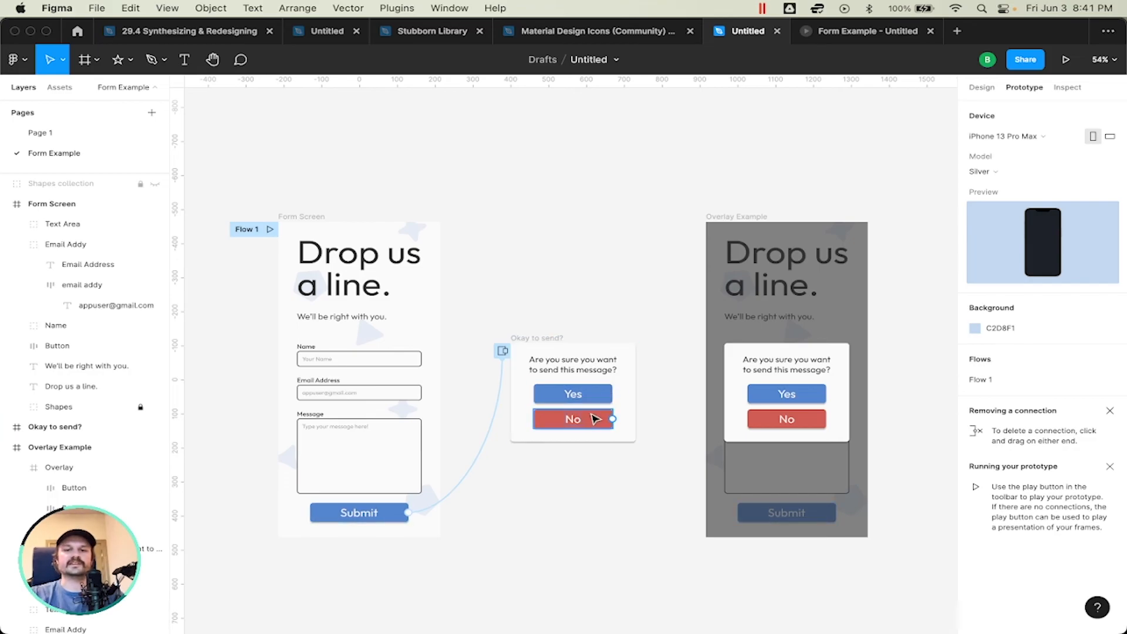
mouse_move(613, 419)
mouse_down()
mouse_move(691, 282)
mouse_move(669, 282)
mouse_move(675, 382)
mouse_move(616, 435)
mouse_move(614, 422)
mouse_move(628, 431)
mouse_move(615, 418)
mouse_up()
key(super+z)
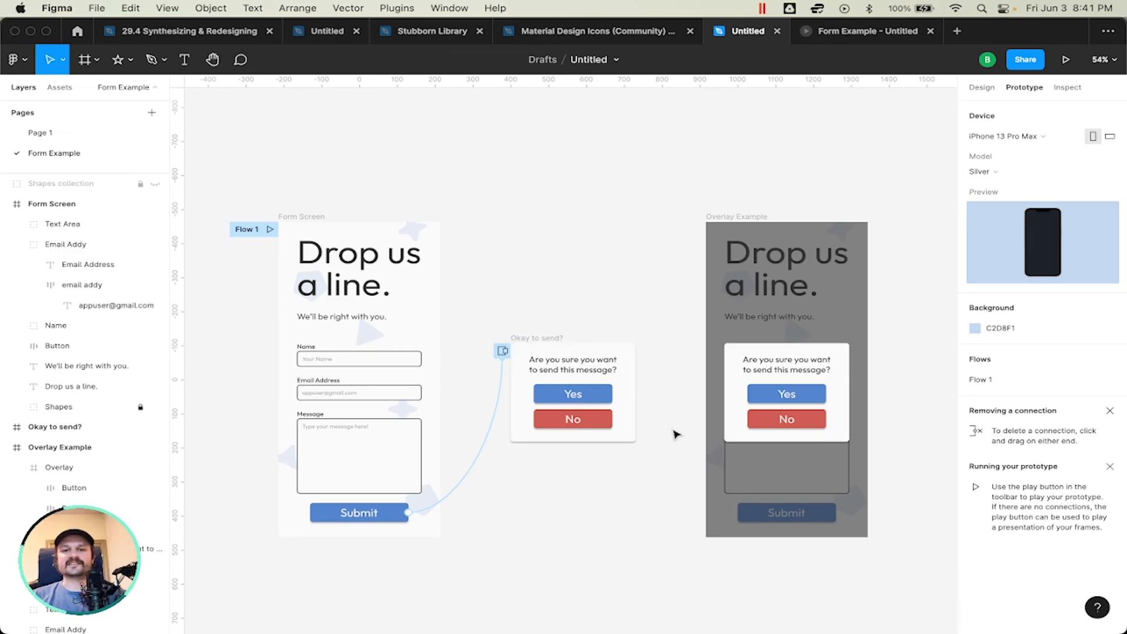
click(549, 339)
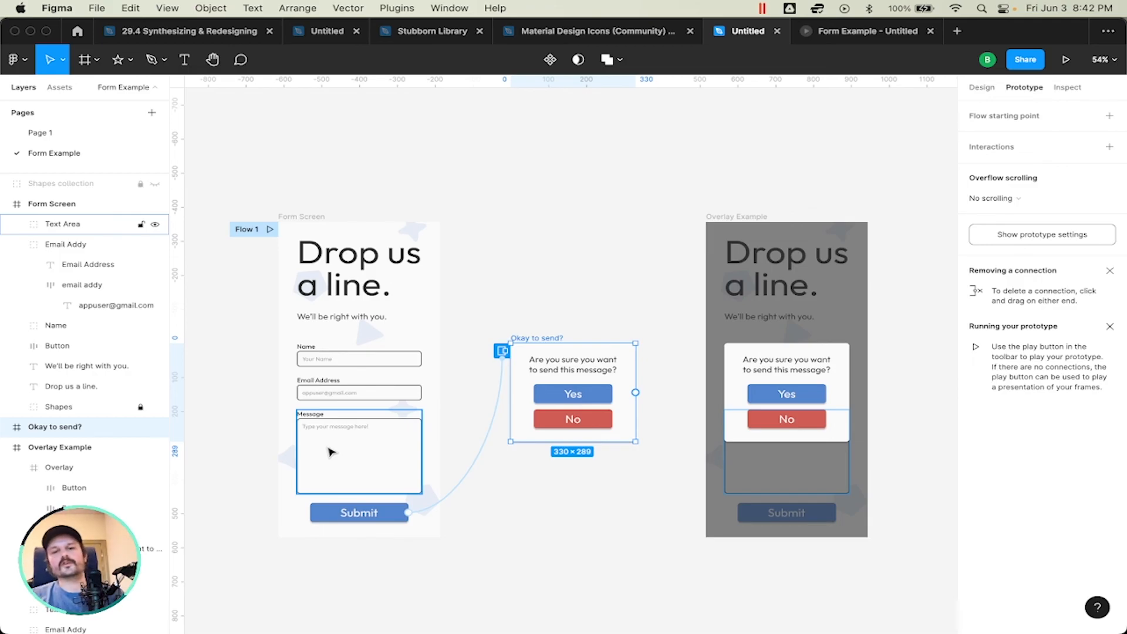
click(628, 251)
click(543, 338)
click(549, 310)
drag(661, 299, 580, 473)
click(580, 473)
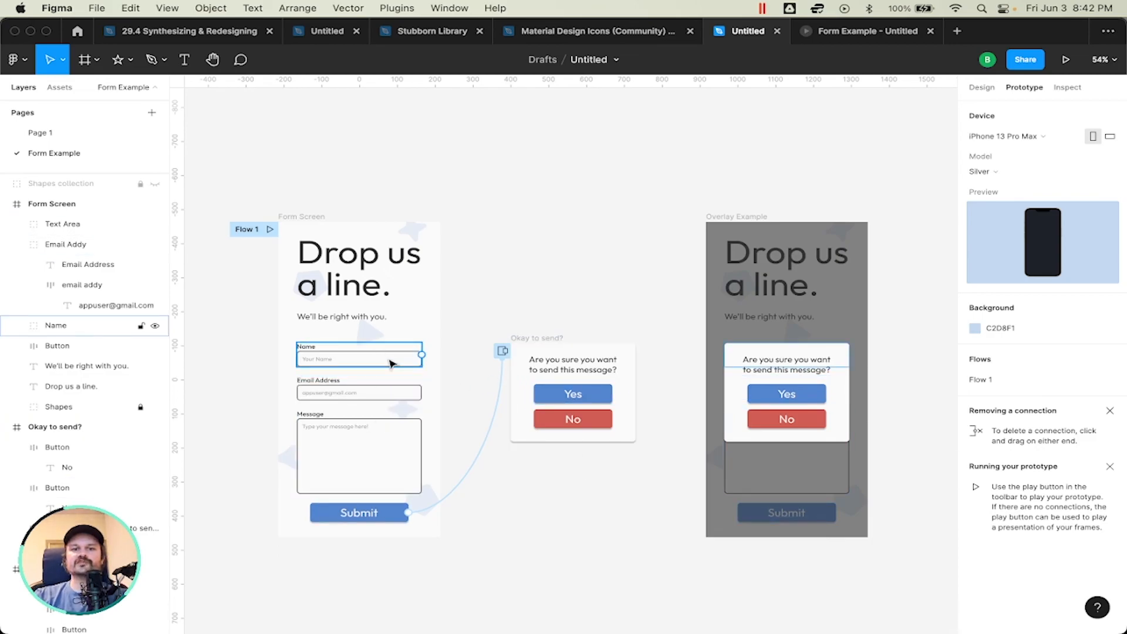
Step: Examine the Name, Email Address and Message fields on the form screen beside the Okay to send? overlay
scroll(392, 363, up, 10)
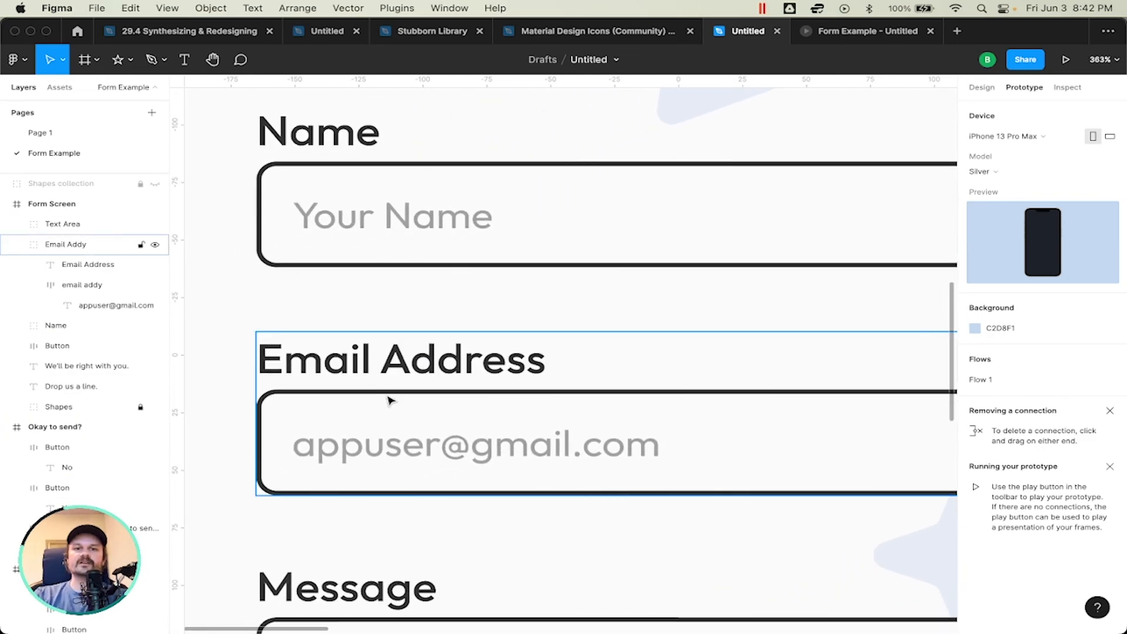
scroll(391, 411, down, 8)
scroll(390, 408, up, 3)
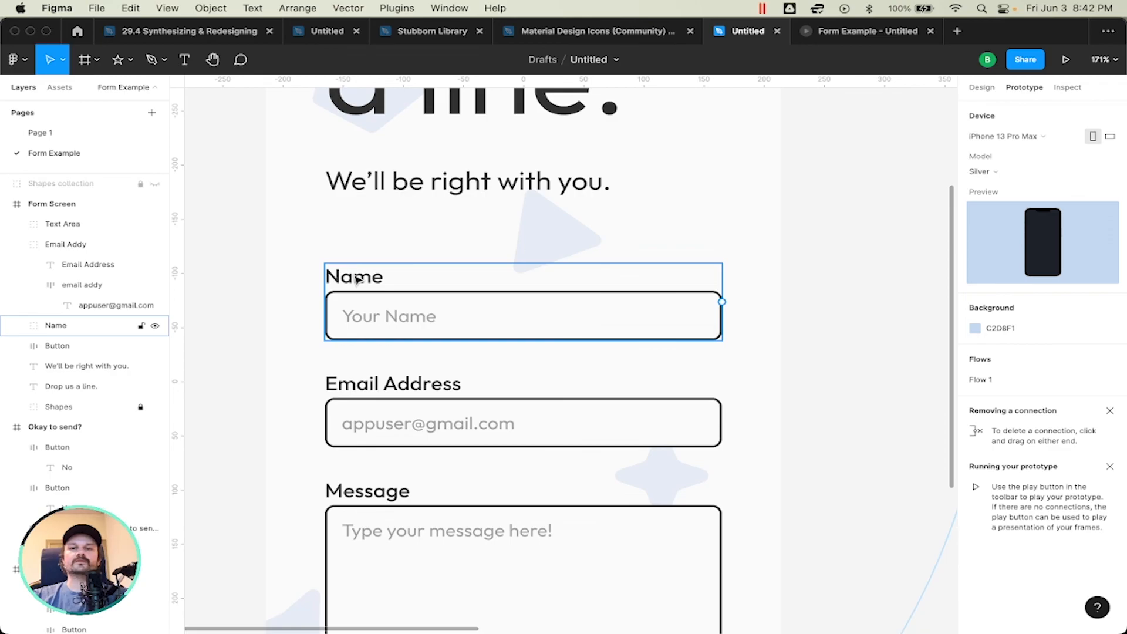
scroll(357, 279, down, 3)
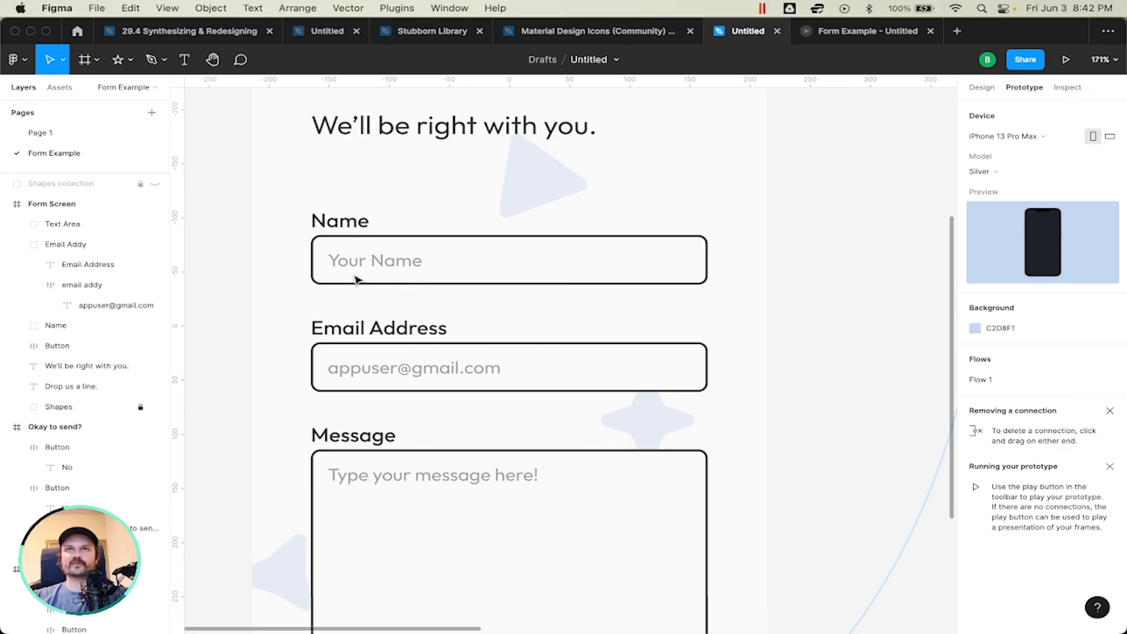
scroll(356, 279, down, 5)
scroll(357, 279, up, 4)
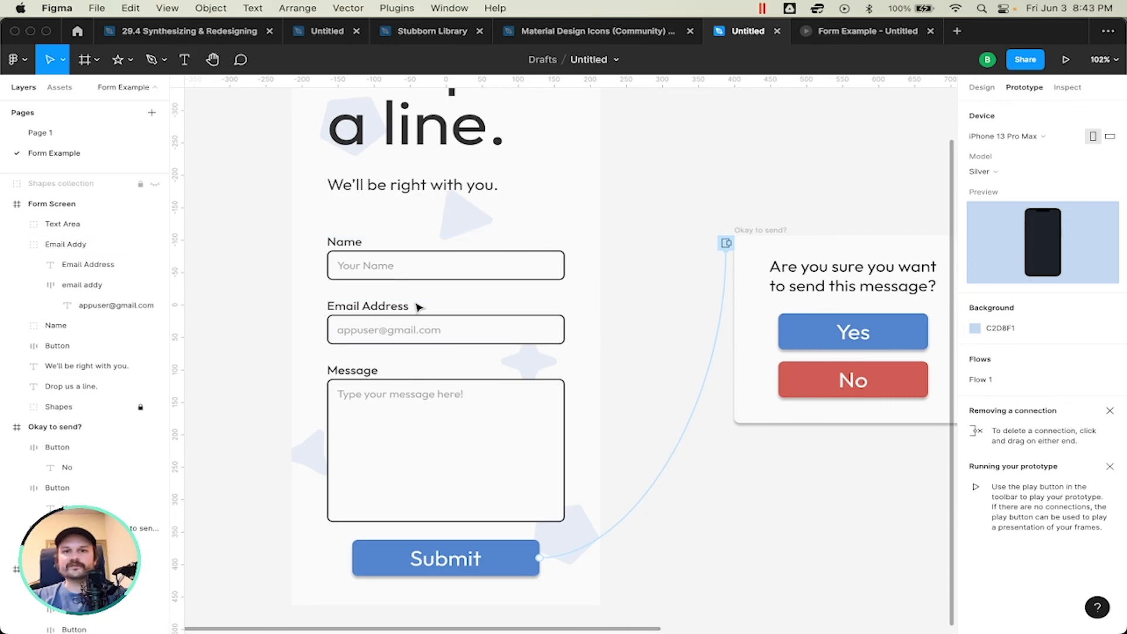
scroll(443, 294, right, 5)
scroll(490, 279, down, 5)
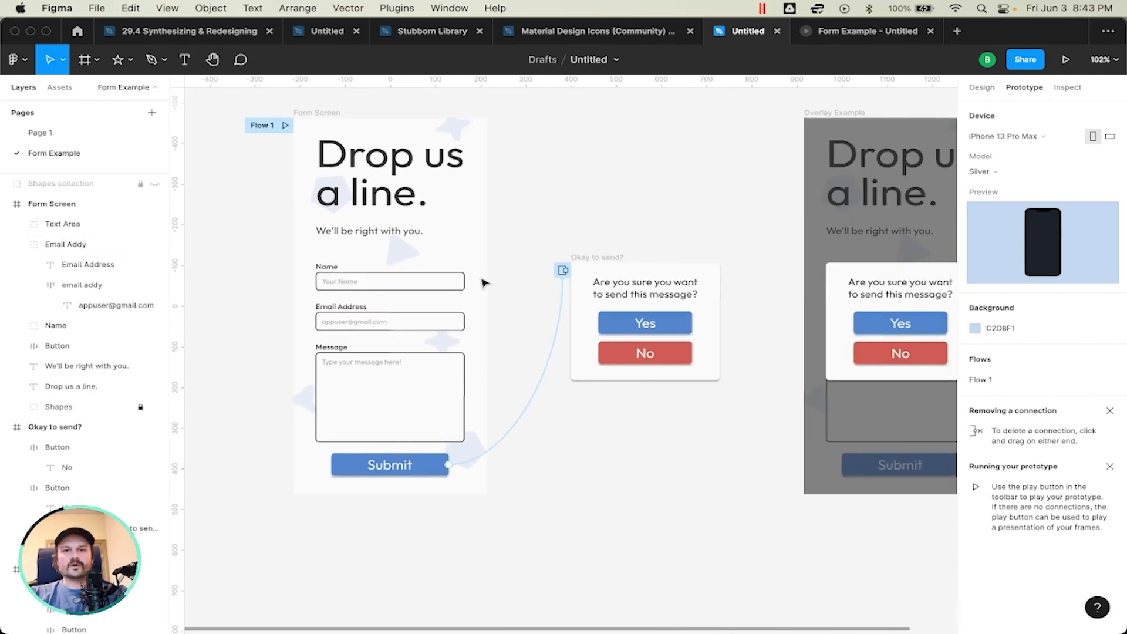
drag(763, 249, 546, 465)
click(546, 468)
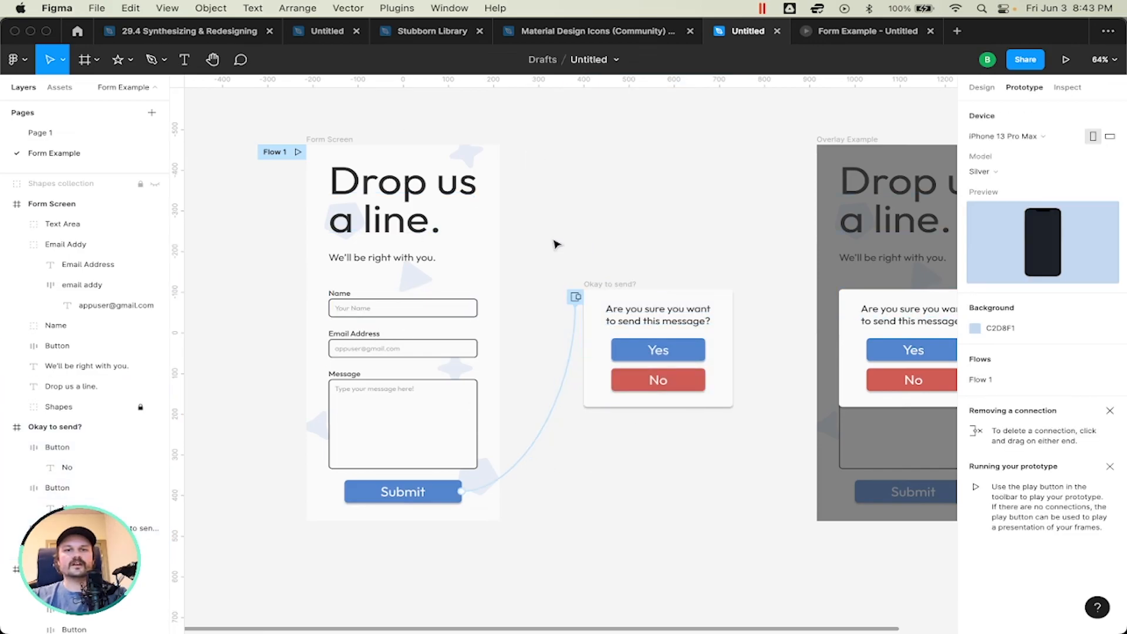
drag(751, 251, 557, 439)
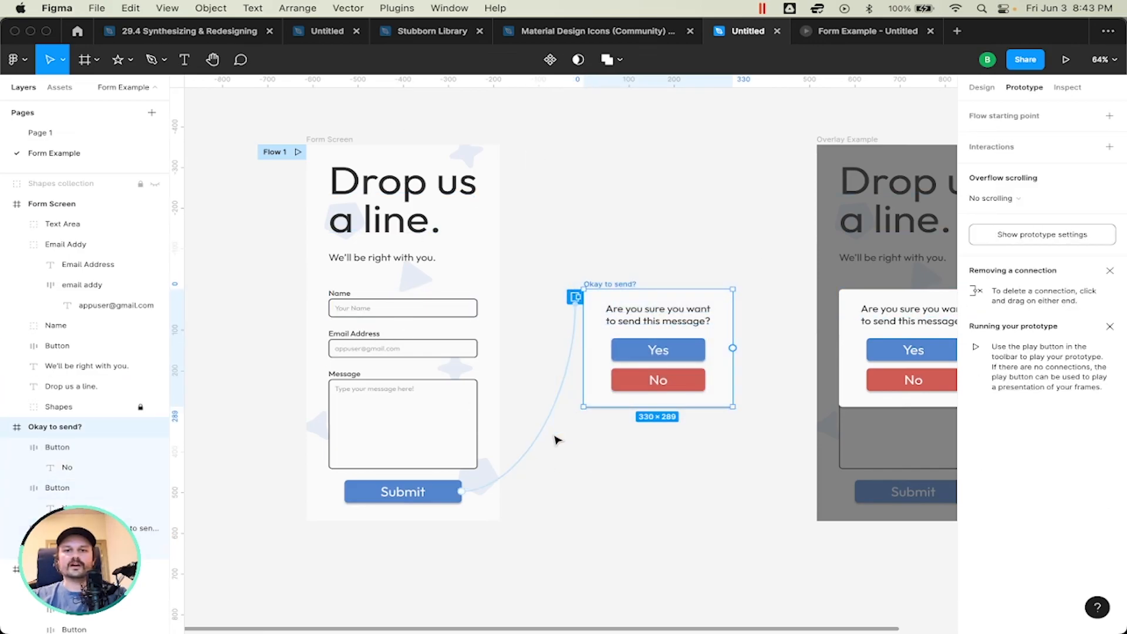
Step: Compare the Okay to send? overlay frame with the dimmed Overlay Example frame beside it
click(558, 440)
scroll(556, 440, right, 5)
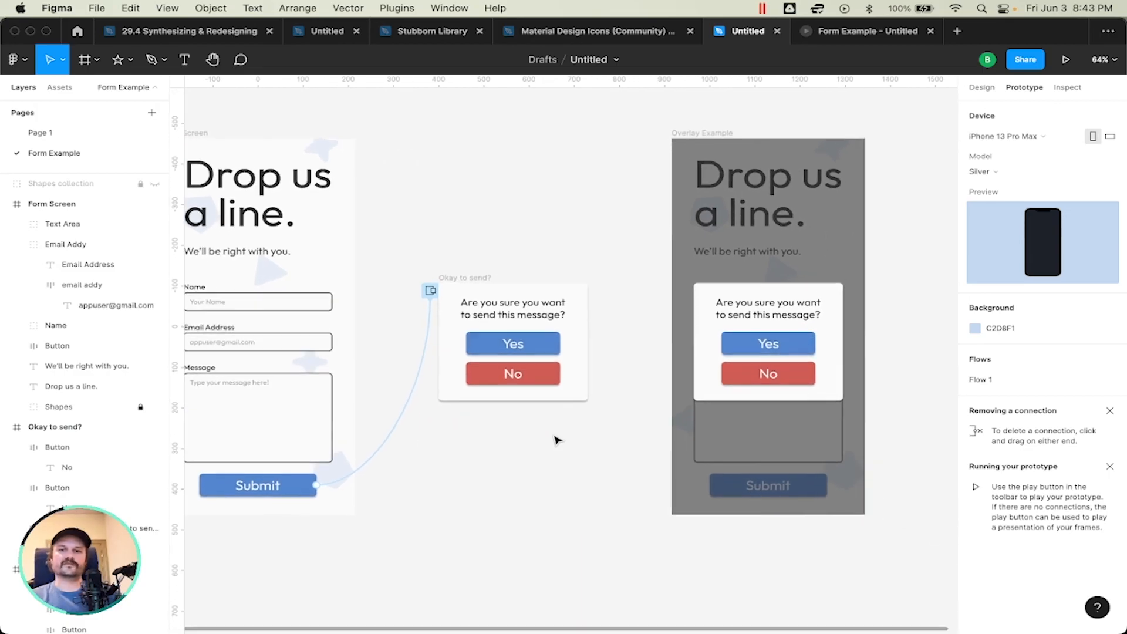
click(515, 294)
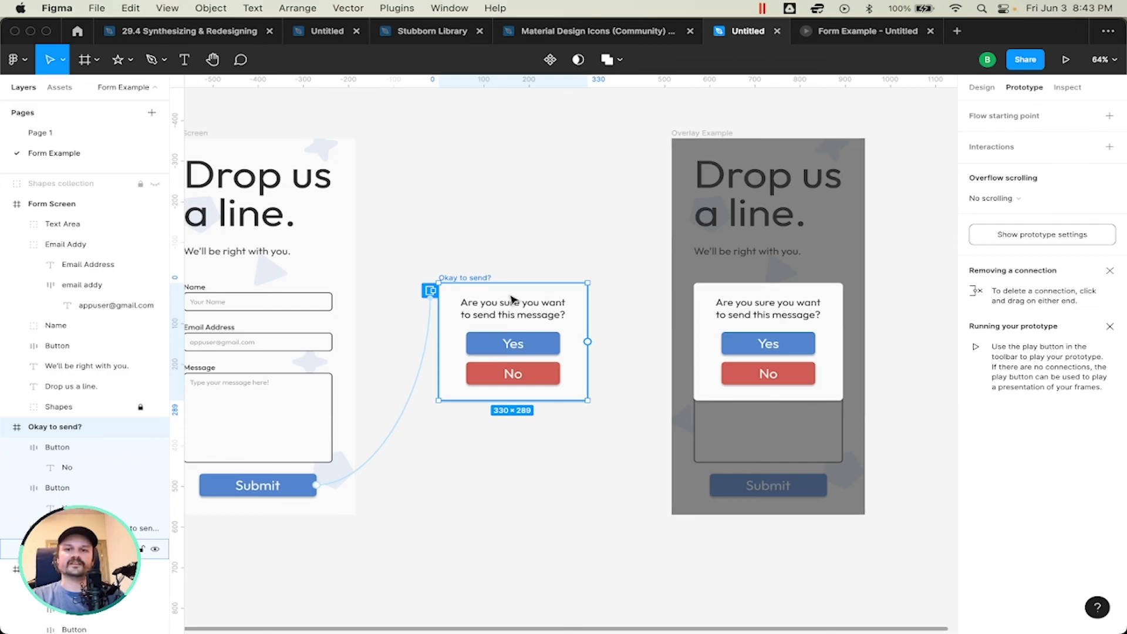
click(756, 253)
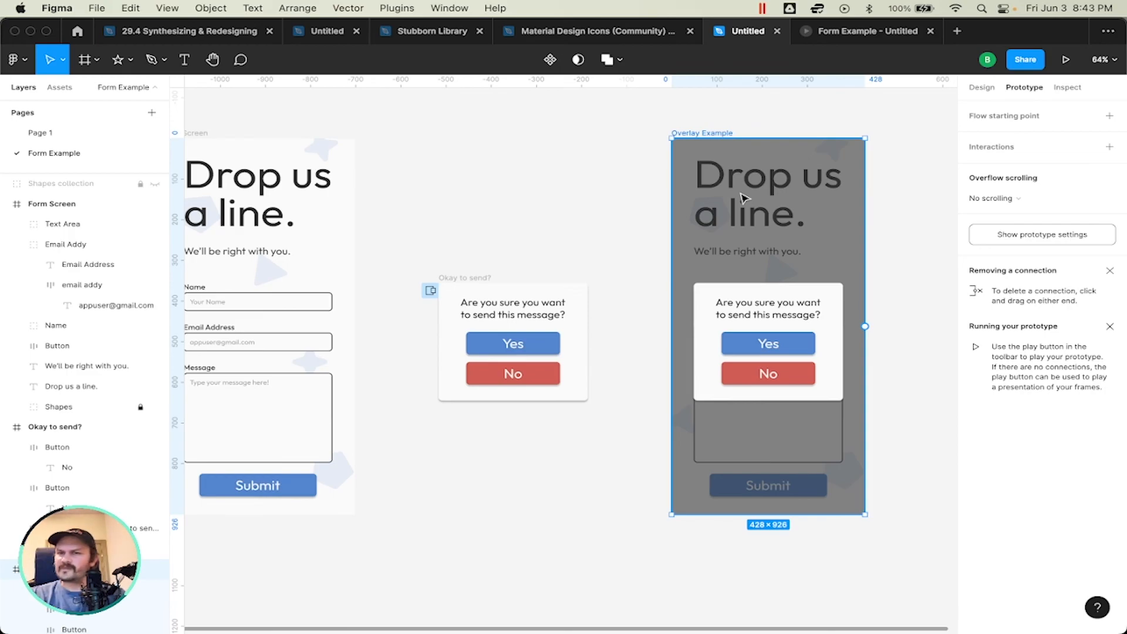
Step: Try a Layer blur effect on the dark translucent rectangle covering the Overlay Example frame
click(796, 203)
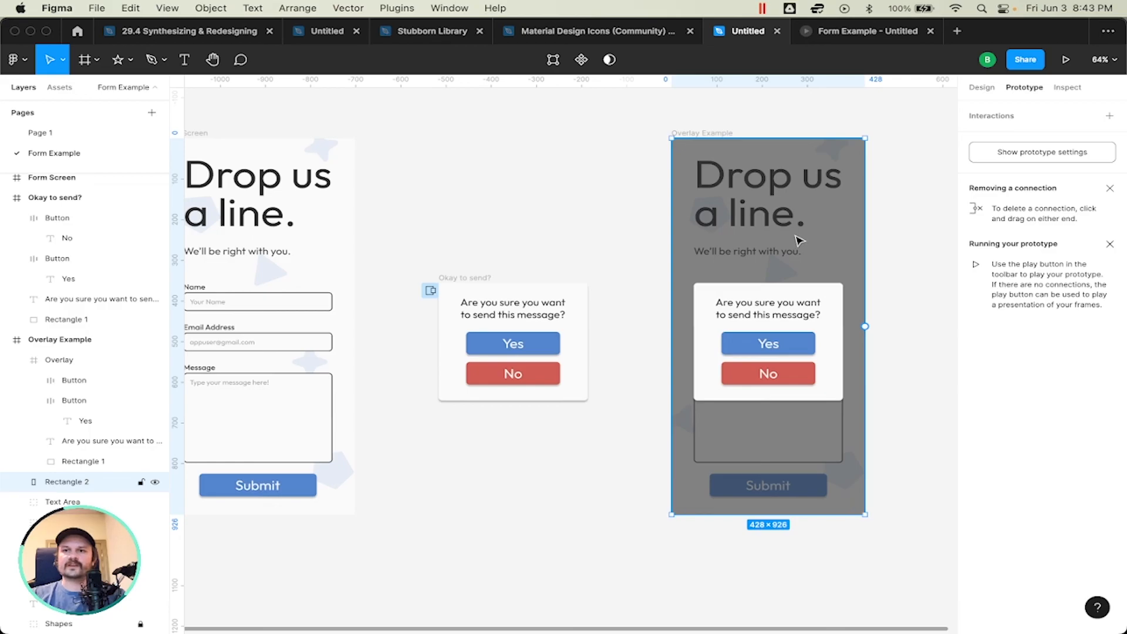
key(shift+e)
click(983, 449)
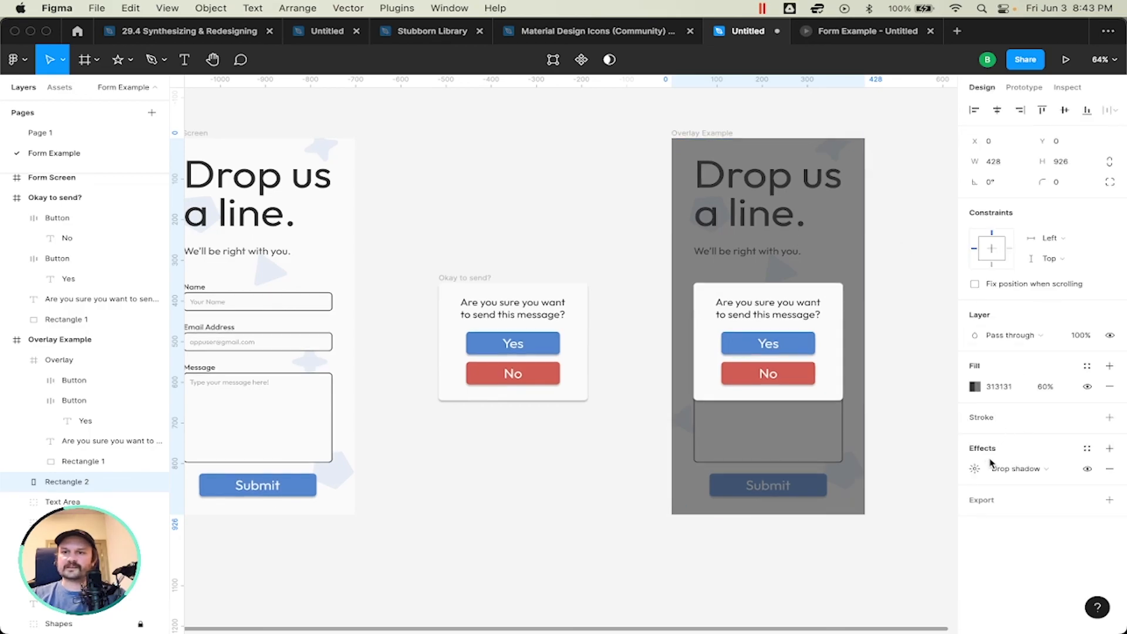
click(1001, 470)
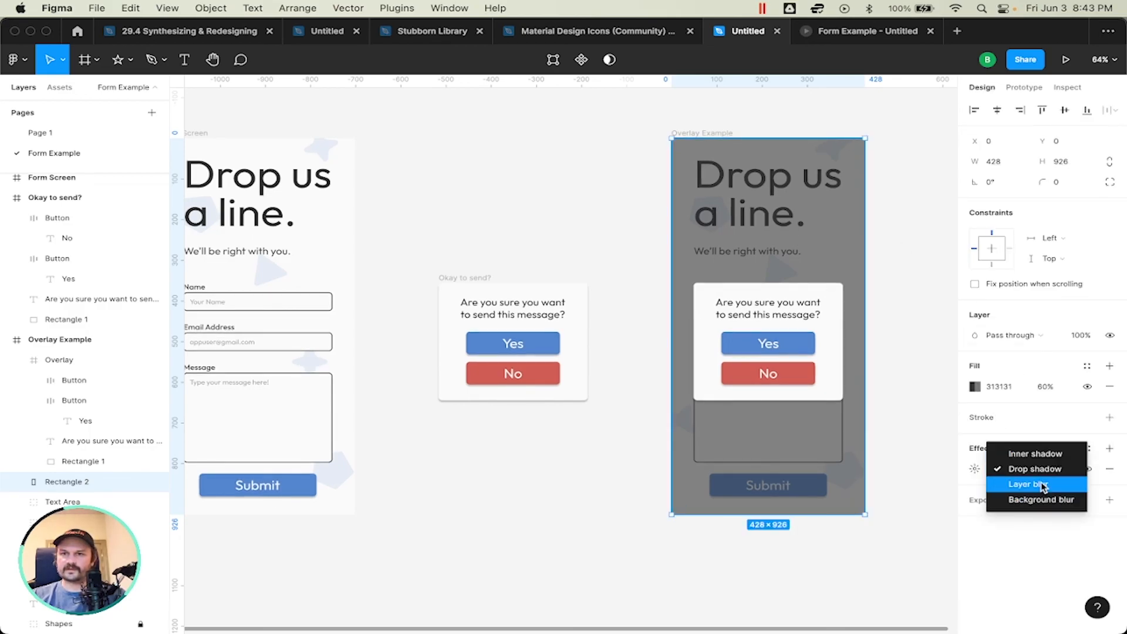
click(1024, 483)
Step: Try layer blur amounts of 318 and 149 on the dark rectangle, and remove the blur effect
click(975, 468)
click(843, 495)
drag(809, 502, 767, 399)
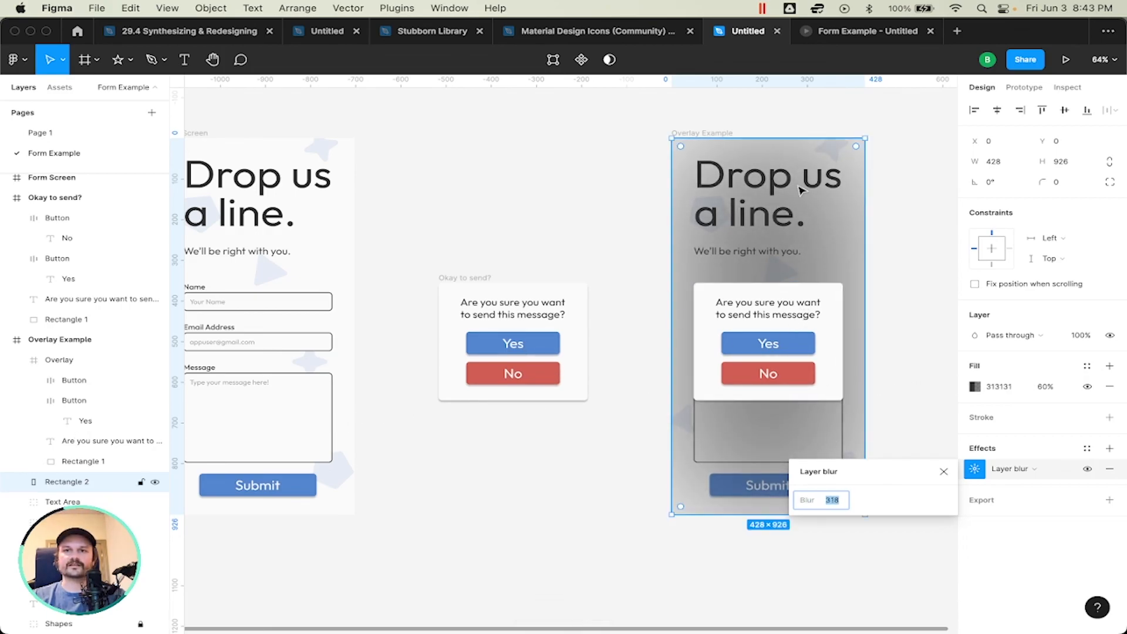
mouse_move(807, 502)
mouse_down()
mouse_move(326, 512)
mouse_move(1032, 510)
mouse_move(651, 496)
mouse_move(541, 506)
mouse_move(979, 568)
mouse_move(806, 505)
mouse_up()
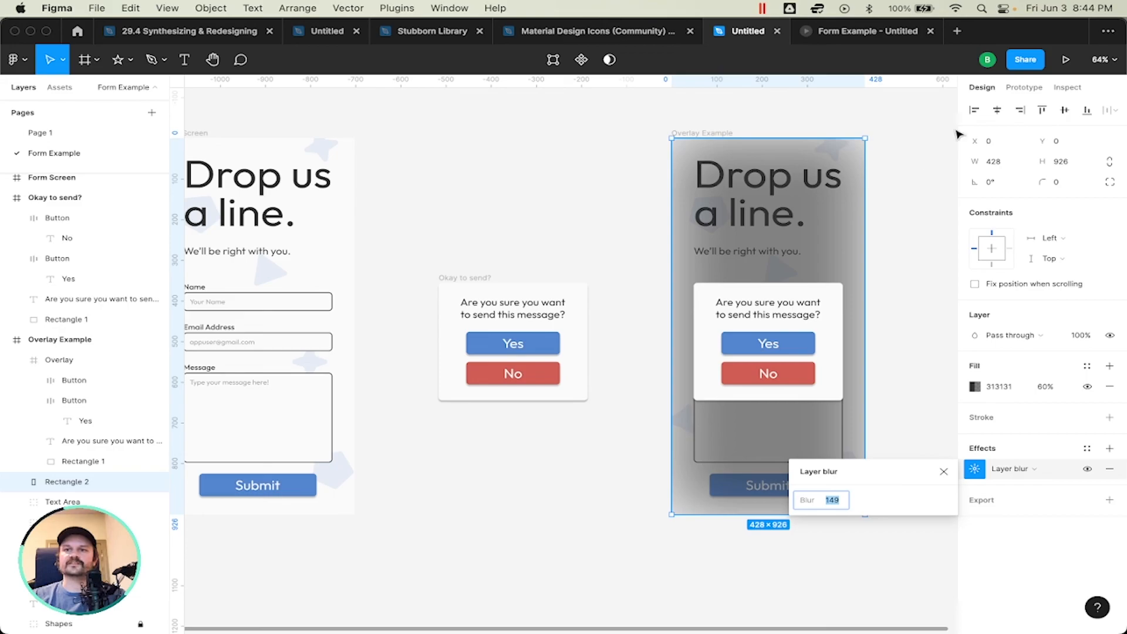
click(943, 472)
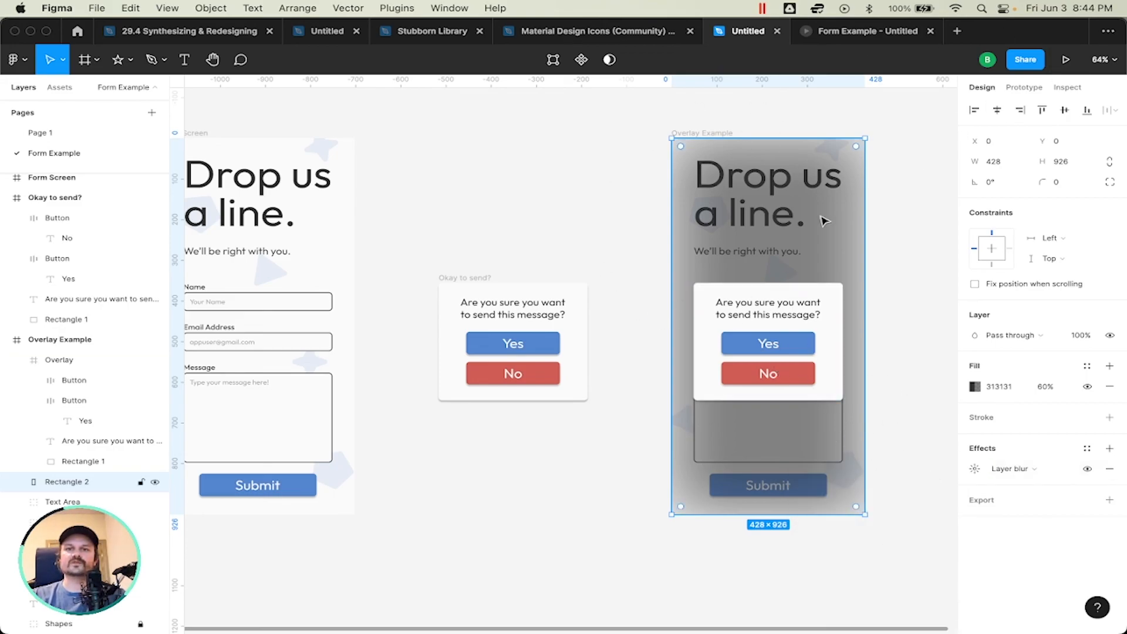
Step: Review the Form Screen, Okay to send? and Overlay Example frames side by side on the canvas
click(911, 352)
scroll(786, 342, left, 3)
scroll(787, 342, up, 2)
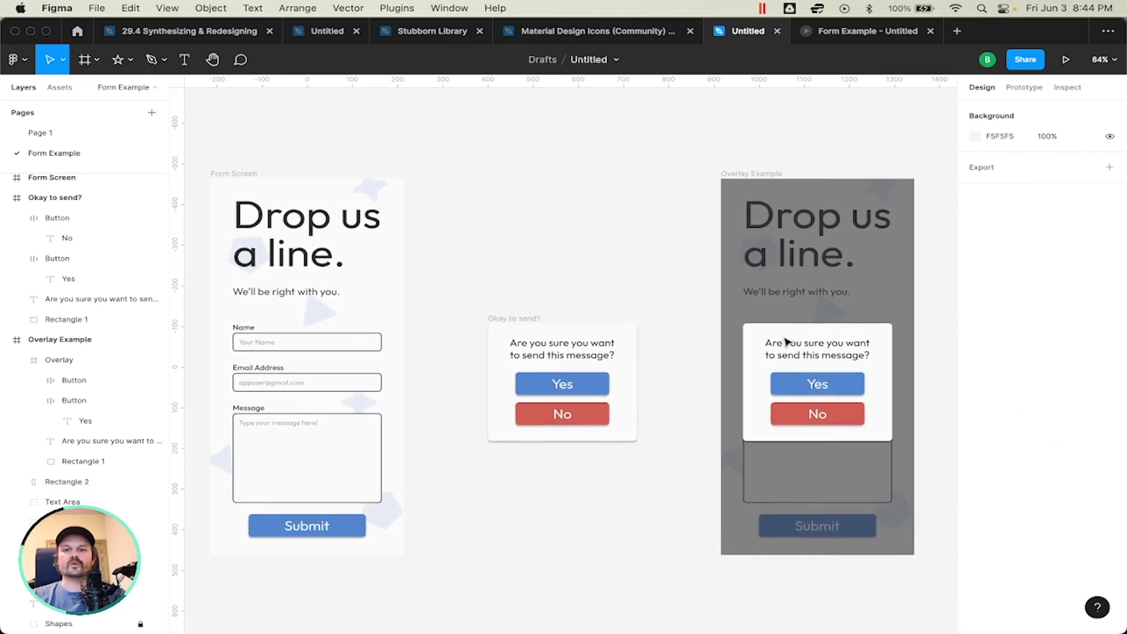
scroll(787, 341, down, 2)
click(529, 317)
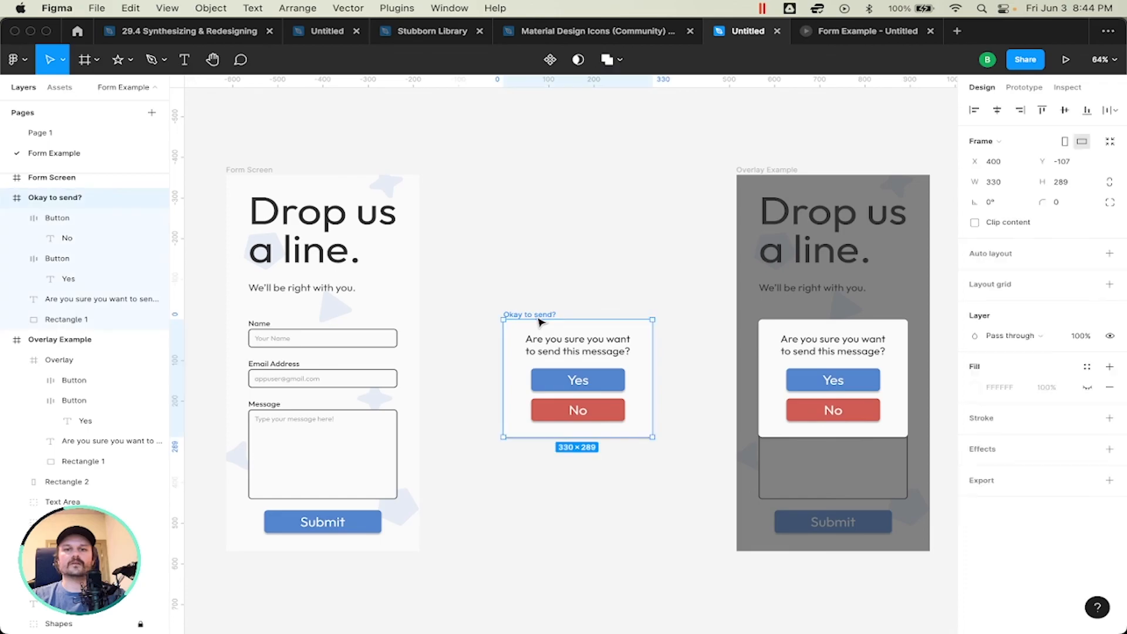
click(581, 307)
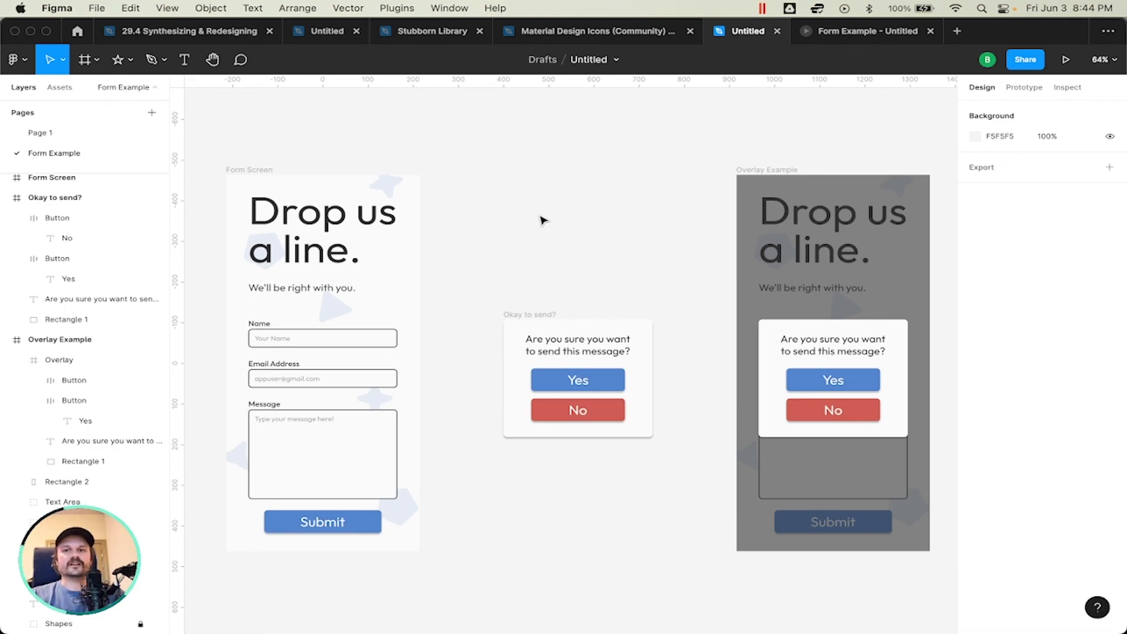
scroll(541, 220, down, 1)
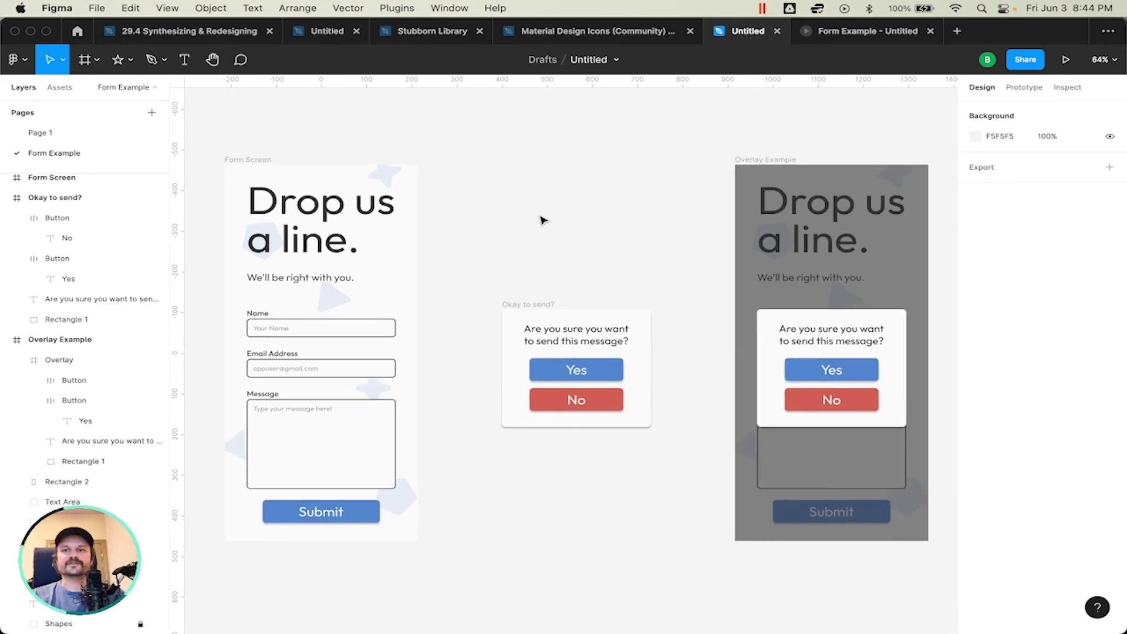
scroll(541, 220, down, 1)
scroll(542, 220, up, 1)
scroll(541, 220, down, 1)
scroll(541, 220, right, 1)
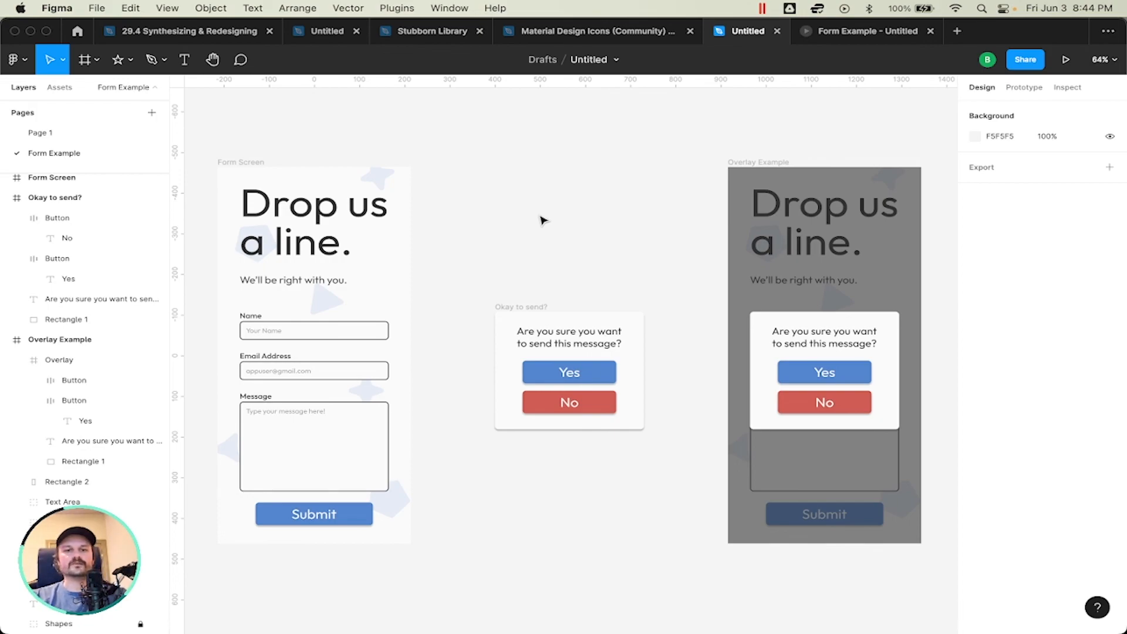
Step: Start switching from Figma to another open application
key(super+Tab)
key(super+Tab)
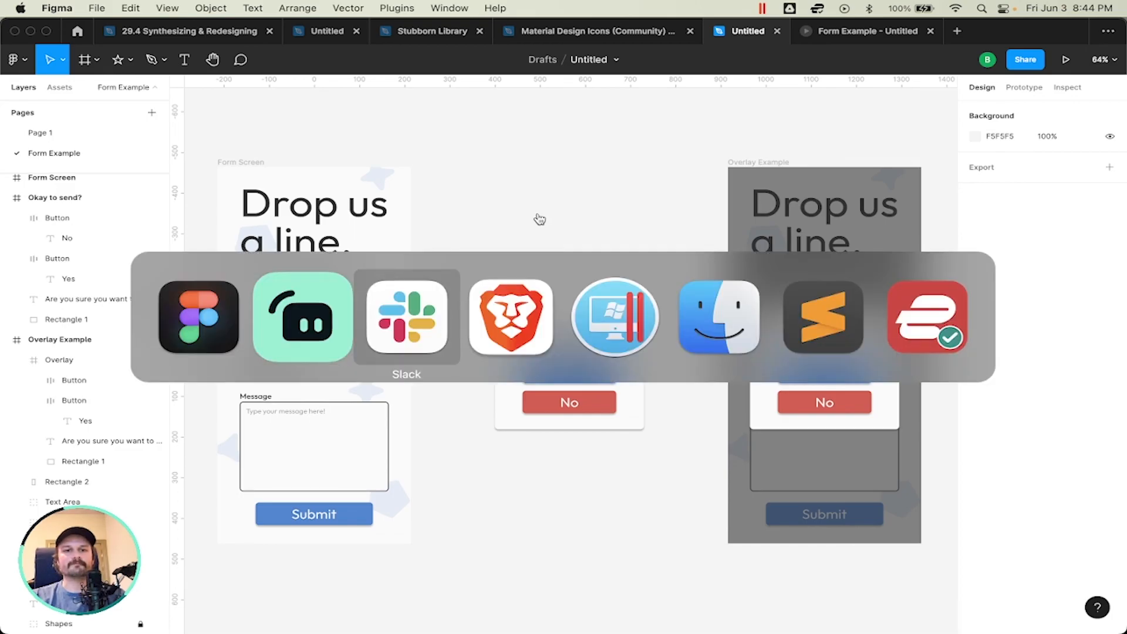